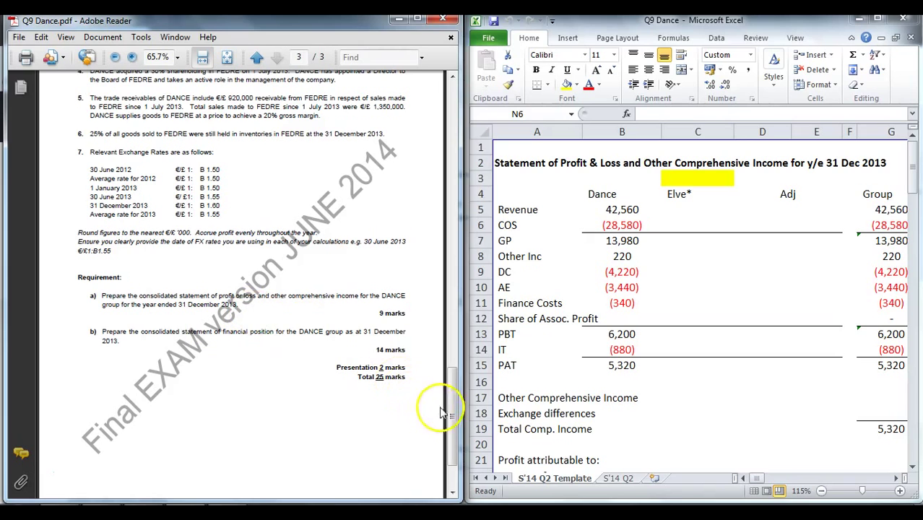
Maximize the Excel window and bring the Suggested Approach – Consolidation with FX steps into view.
drag(453, 408, 473, 115)
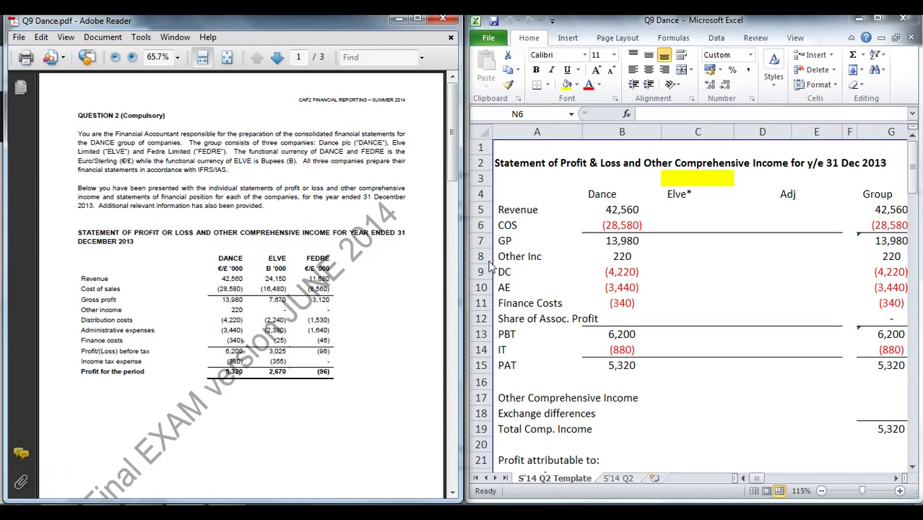
scroll(636, 217, down, 6)
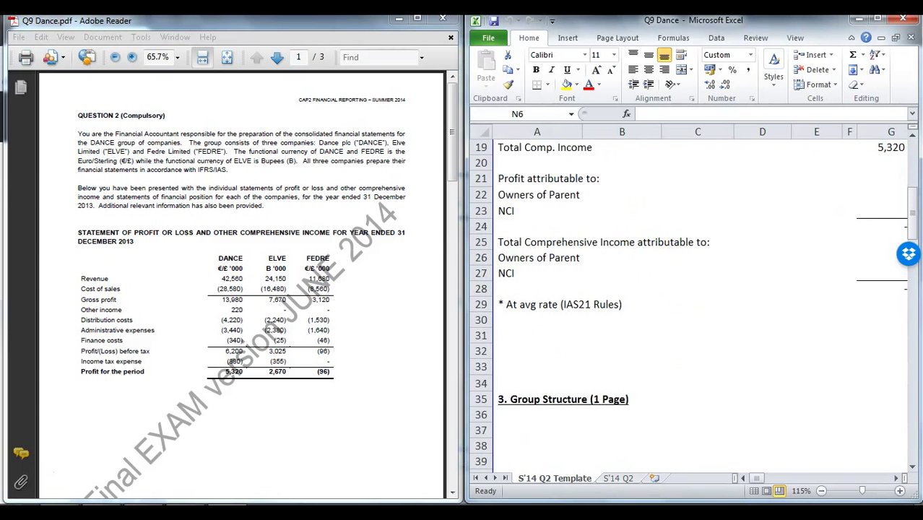
scroll(733, 426, up, 5)
drag(679, 296, 891, 303)
scroll(866, 307, down, 4)
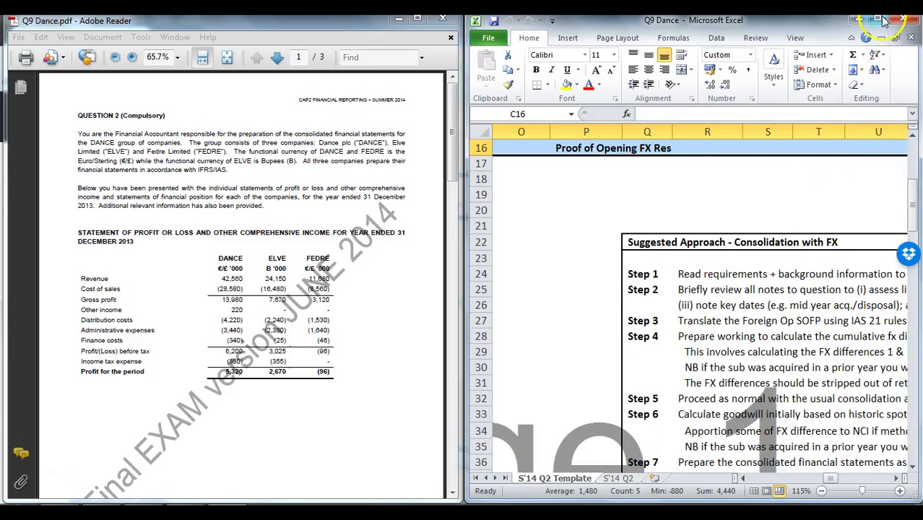
click(878, 19)
scroll(434, 259, down, 1)
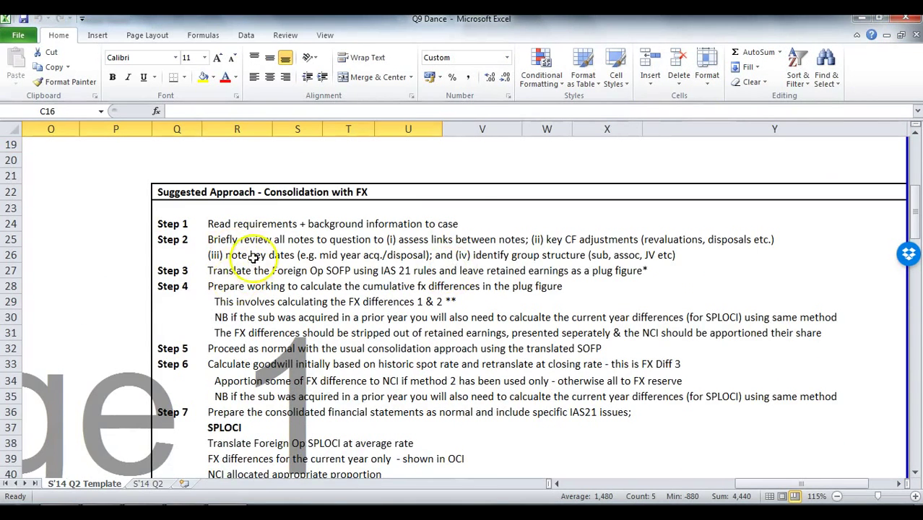
scroll(252, 259, down, 1)
drag(172, 176, 173, 191)
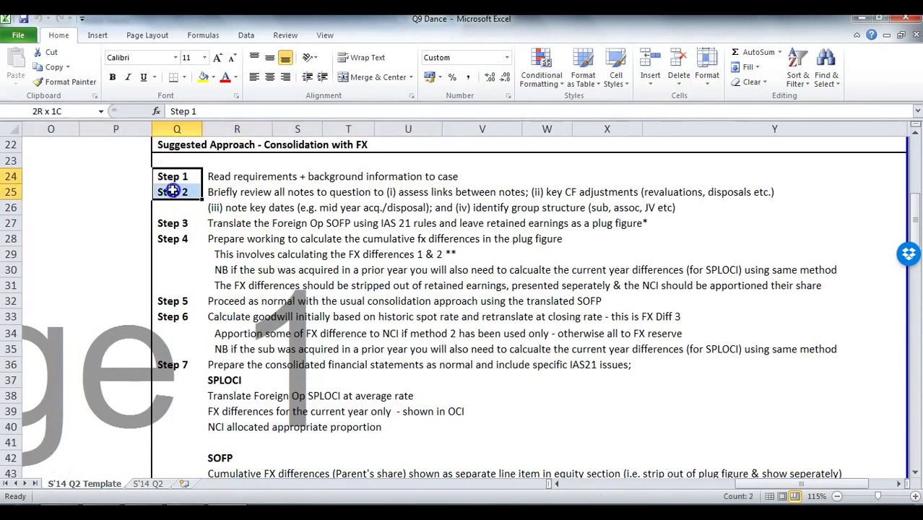
drag(236, 181, 439, 216)
drag(268, 179, 360, 179)
drag(272, 189, 635, 207)
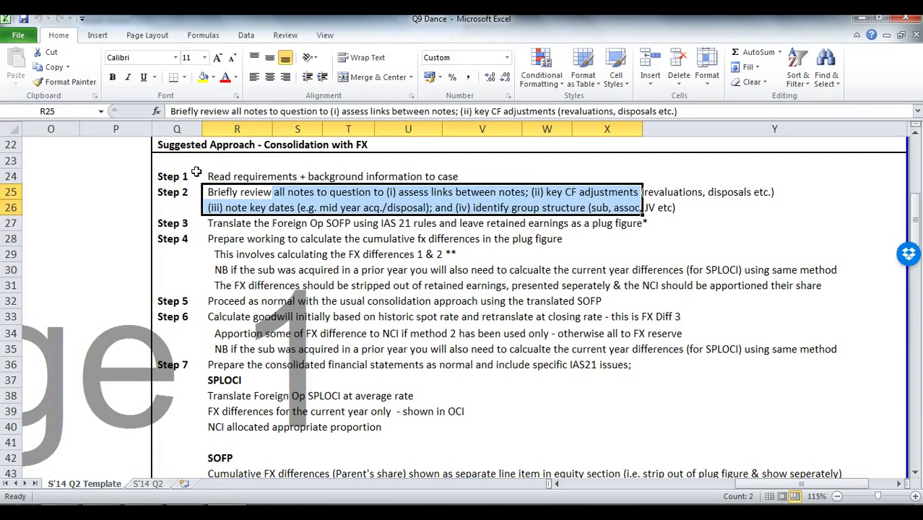
drag(181, 221, 663, 221)
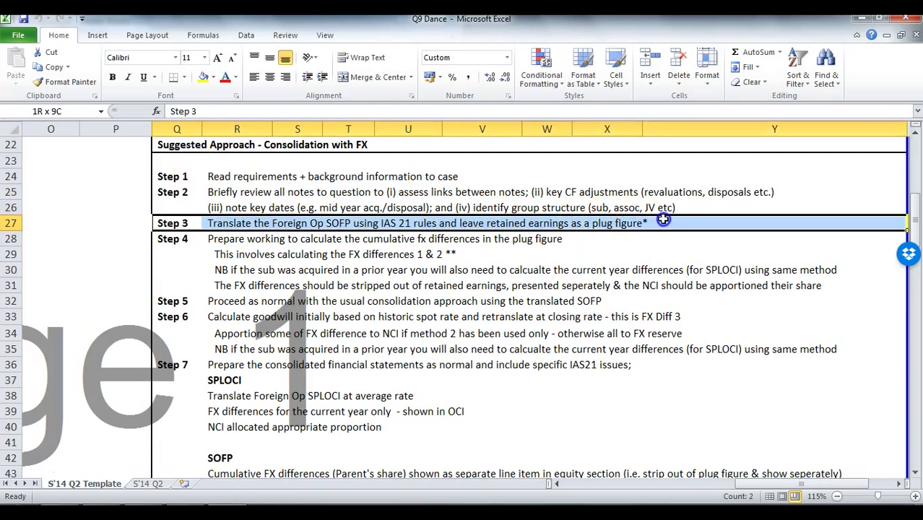
click(265, 271)
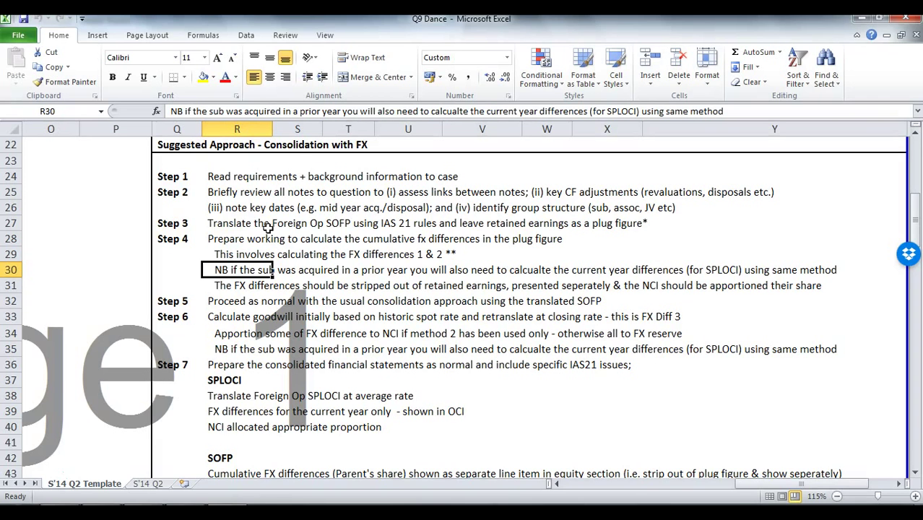
drag(382, 223, 11, 189)
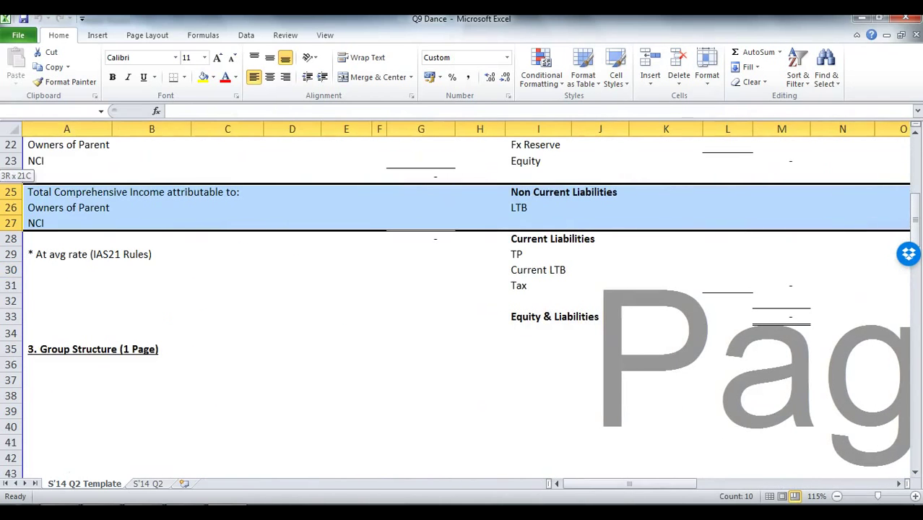
key(alt+Tab)
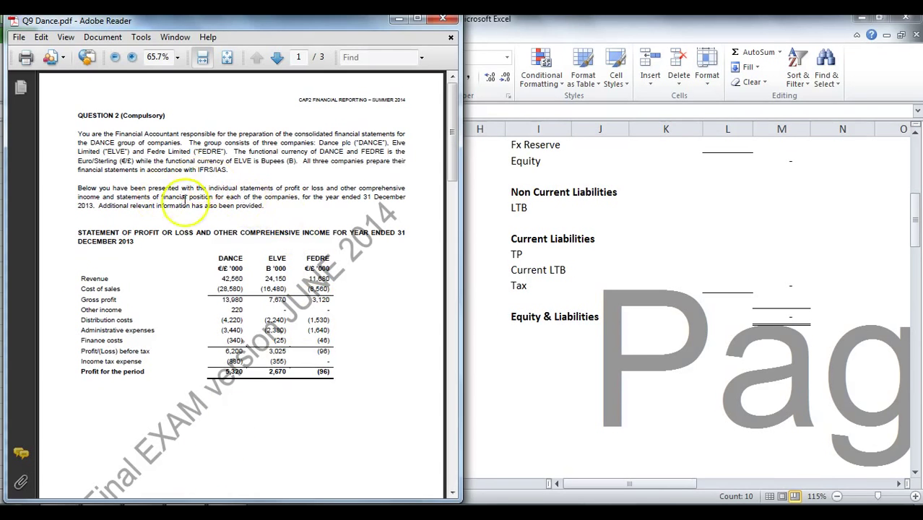
double_click(229, 258)
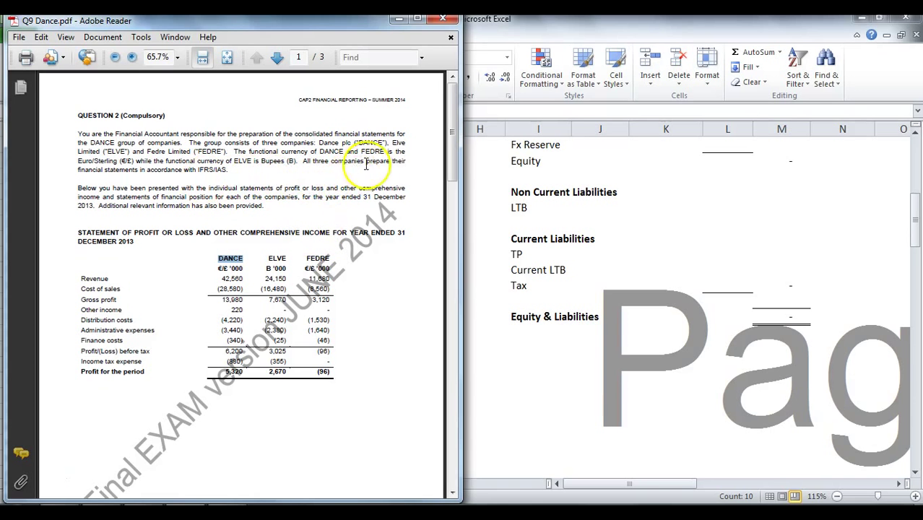
drag(453, 166, 463, 350)
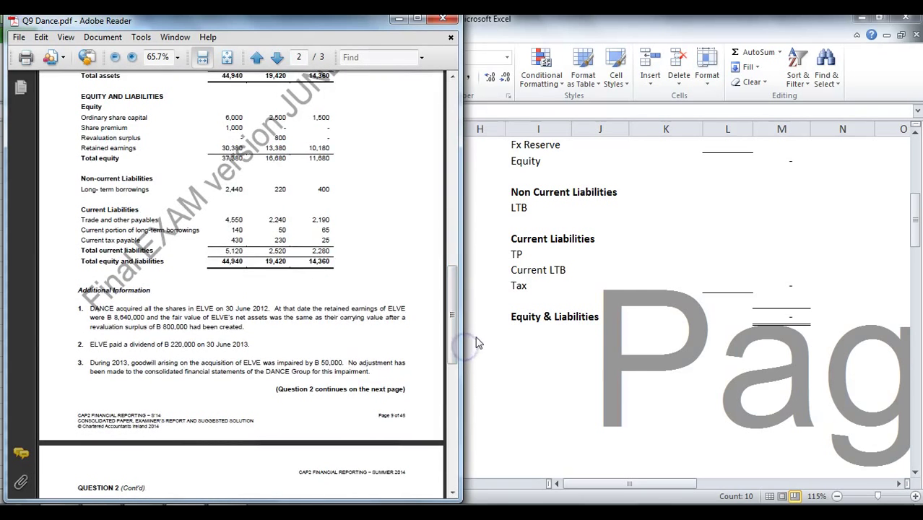
click(467, 324)
scroll(329, 278, up, 3)
scroll(331, 288, down, 5)
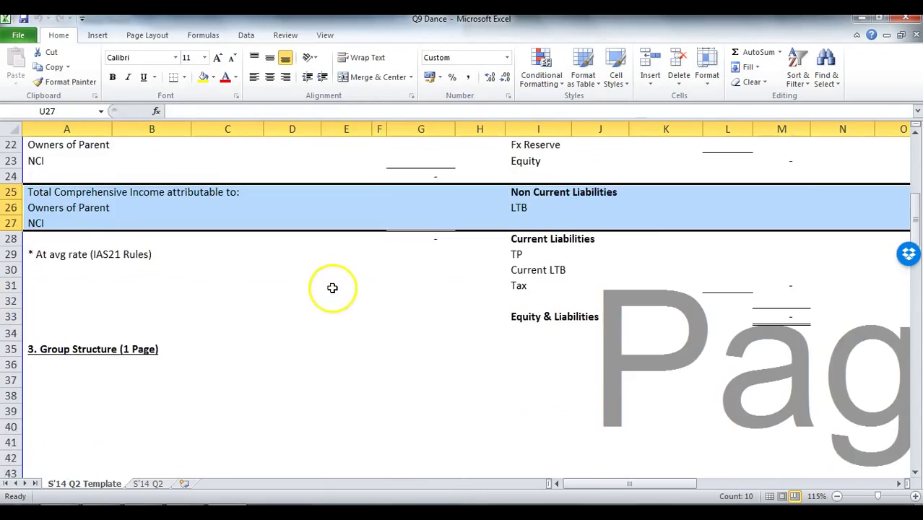
click(145, 300)
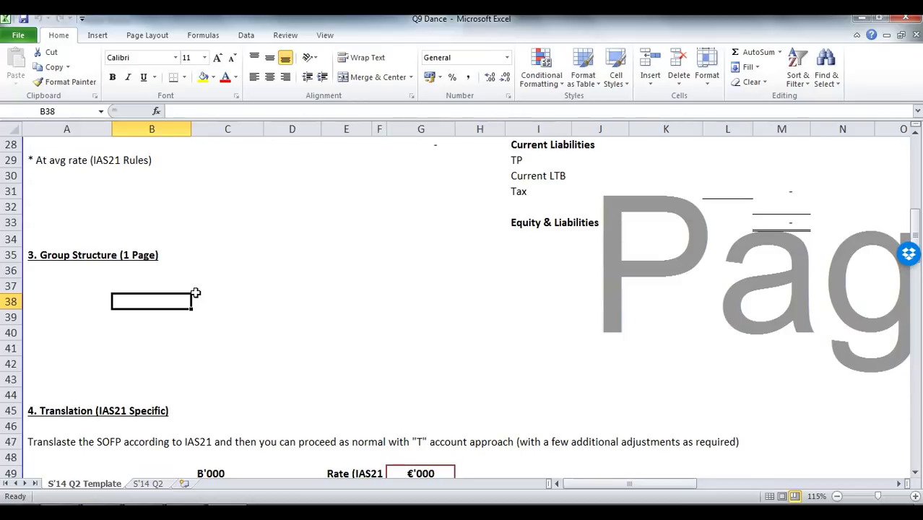
Enter Dance in B38, then 100%, Subsidiary and 'Prior year acq - NB CY/PY Split' in row 39.
text(Dance)
key(Return)
text(100)
key(Tab)
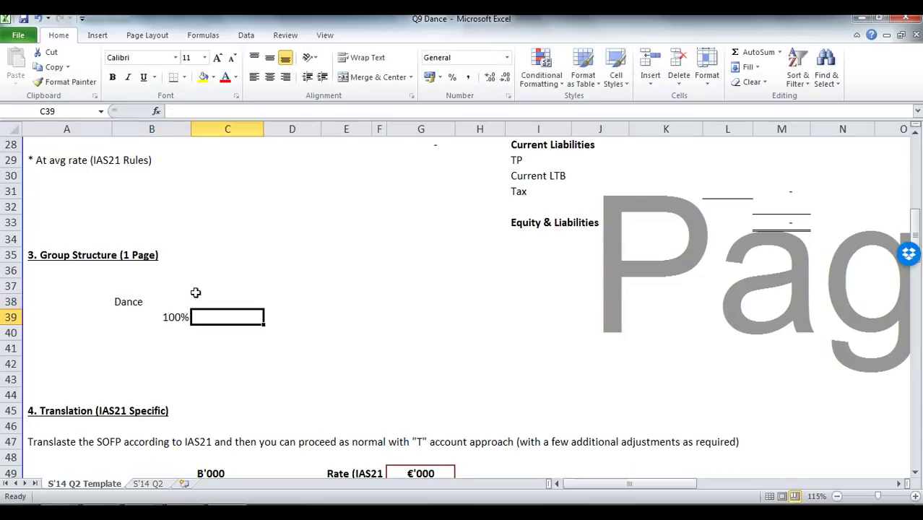
text(ary)
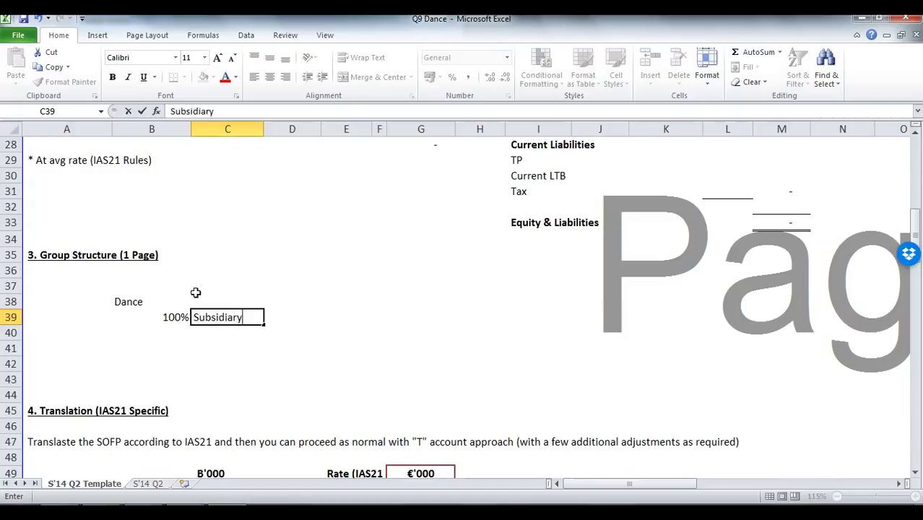
key(Tab)
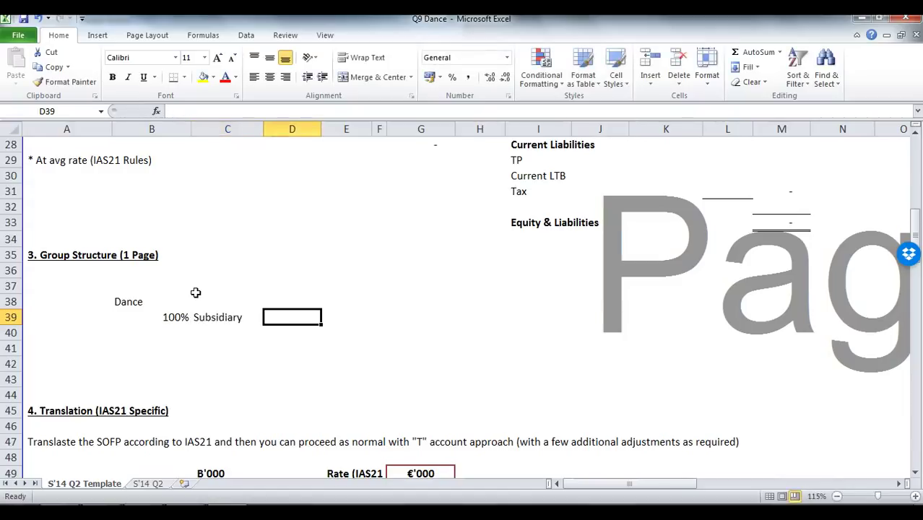
text(Prior year acq - NB CY/PY Spl)
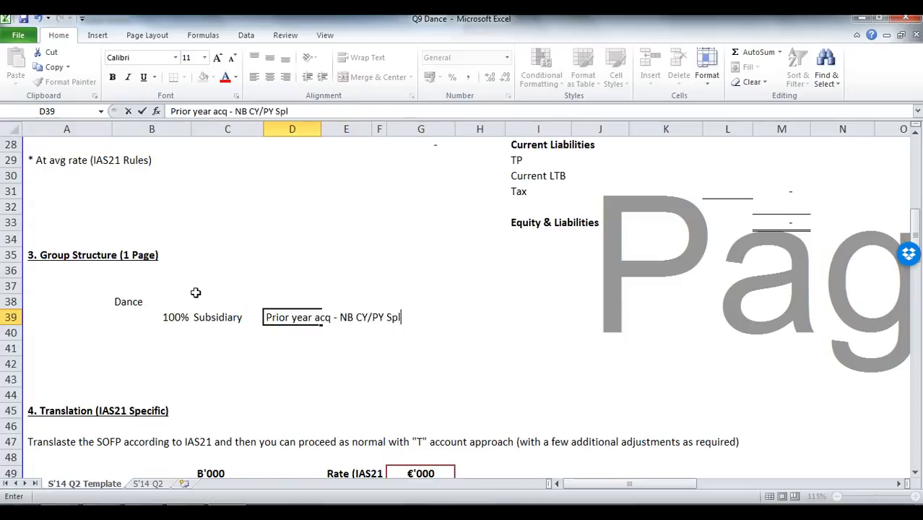
text(it)
key(Return)
Make the Dance, Subsidiary and prior-year note labels bold.
click(135, 302)
key(ctrl+b)
click(217, 317)
key(ctrl+b)
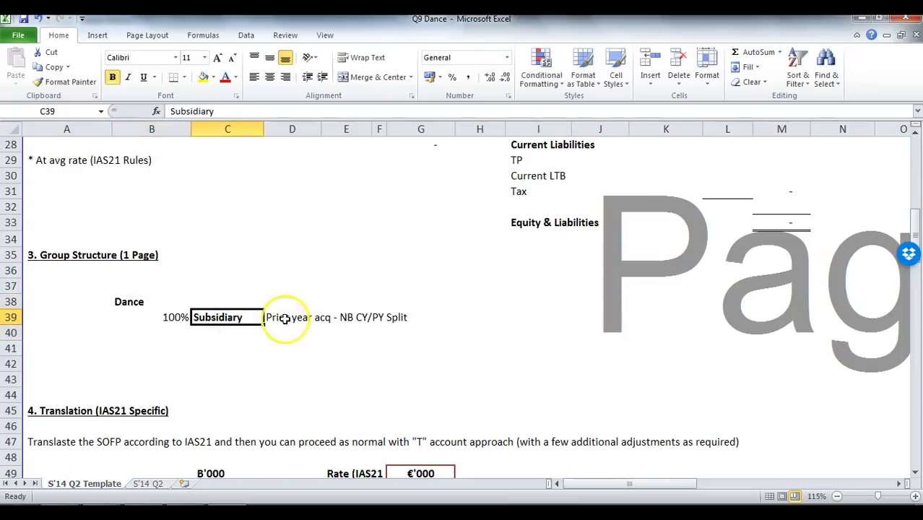
double_click(285, 318)
drag(264, 318, 456, 322)
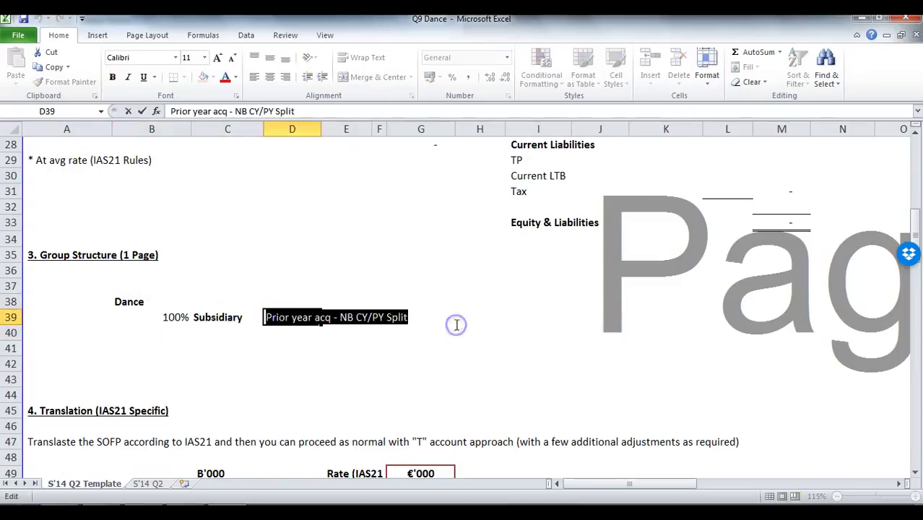
key(ctrl+b)
click(436, 345)
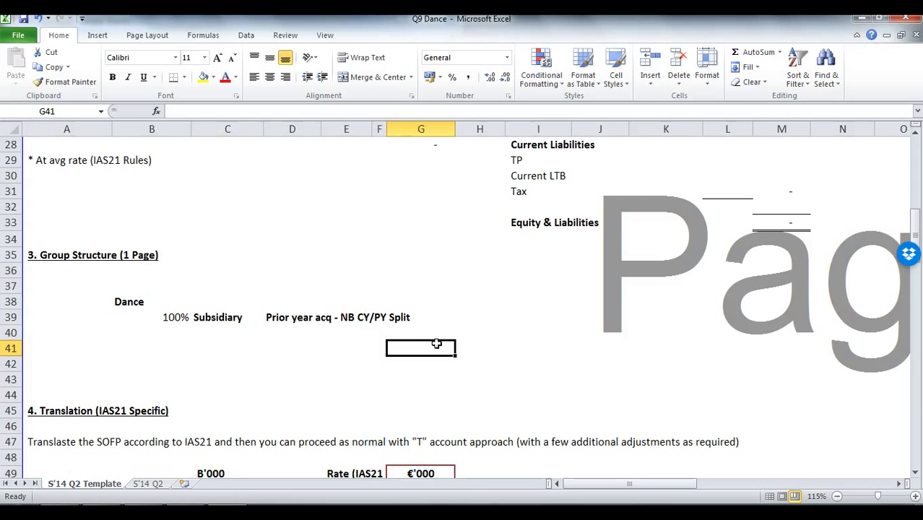
key(alt+Tab)
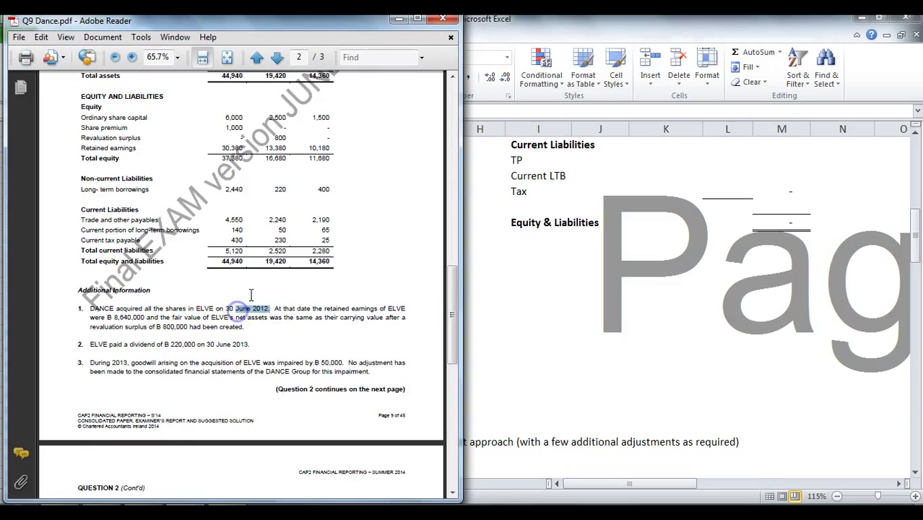
Check the December 2013 statement date in the PDF and enter Fedre in B41.
scroll(250, 303, up, 5)
scroll(251, 294, up, 3)
drag(293, 283, 241, 283)
key(alt+Tab)
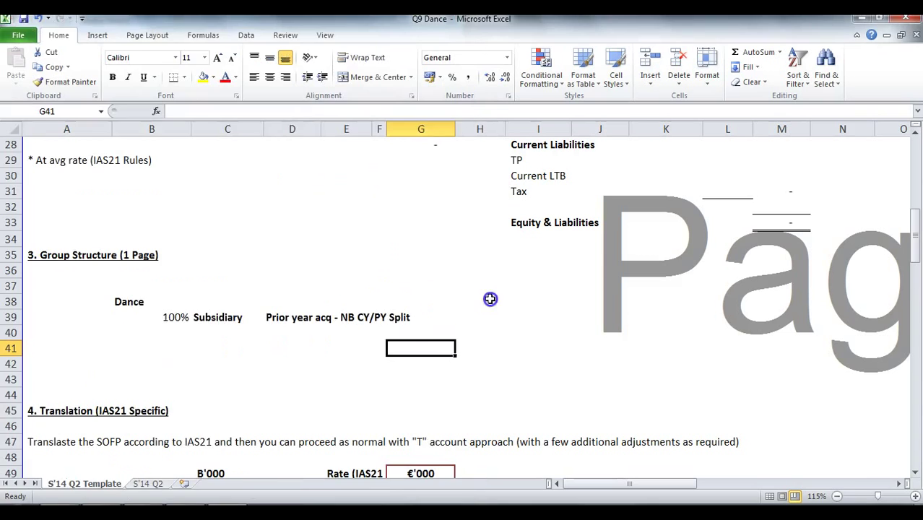
click(141, 341)
text(Fedre)
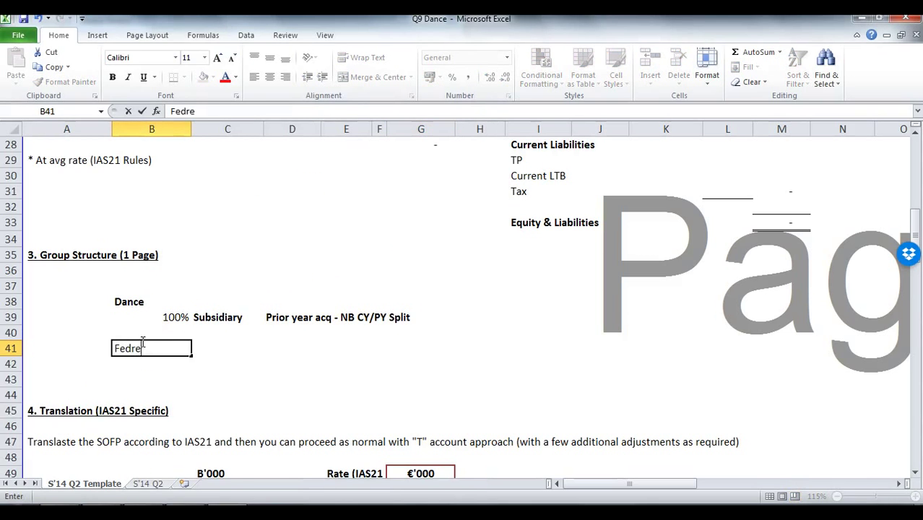
key(Return)
Enter Fedre's 30% holding, Associate status and the note 'Mid Year Acq - Equity'.
key(alt+Tab)
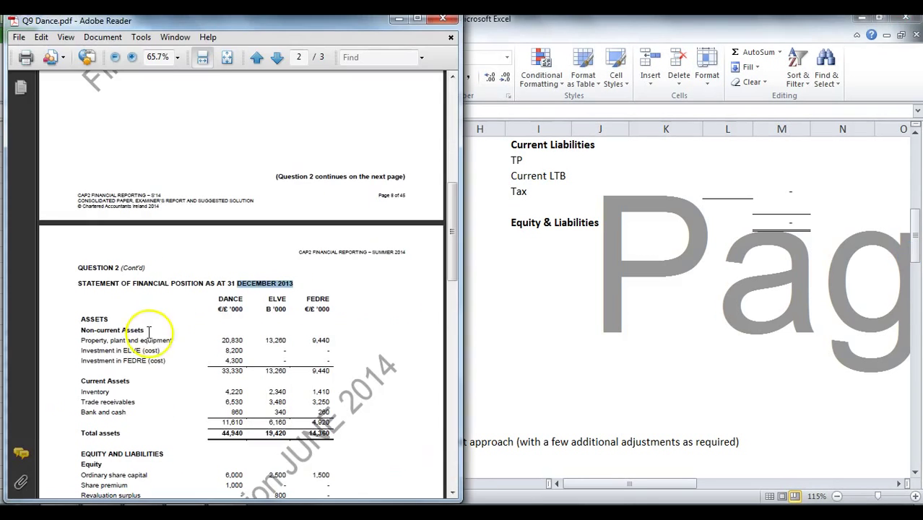
scroll(158, 325, down, 3)
scroll(171, 320, down, 6)
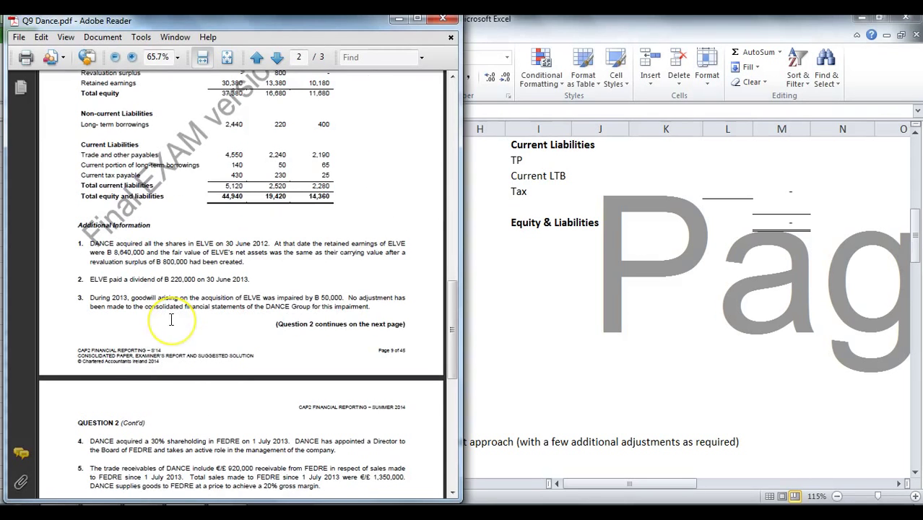
scroll(174, 318, down, 3)
drag(148, 344, 262, 346)
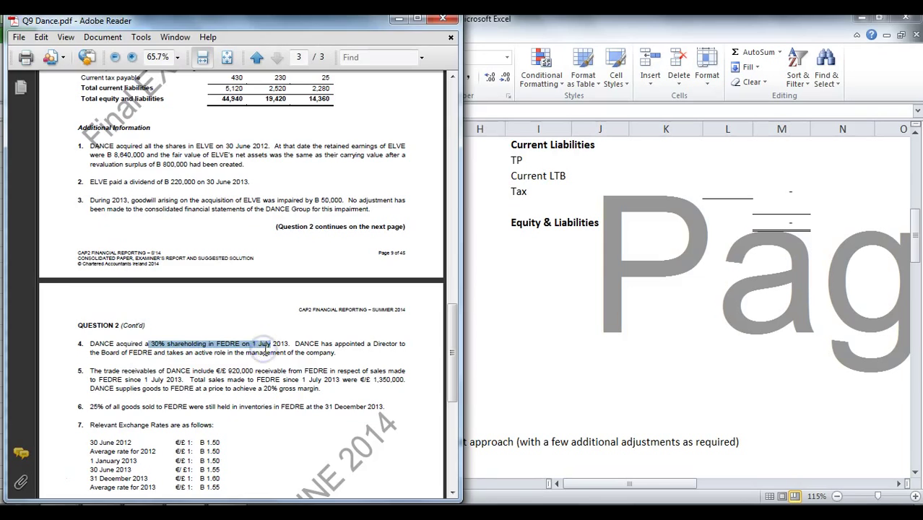
key(alt+Tab)
text(30%)
key(Tab)
text(Associa)
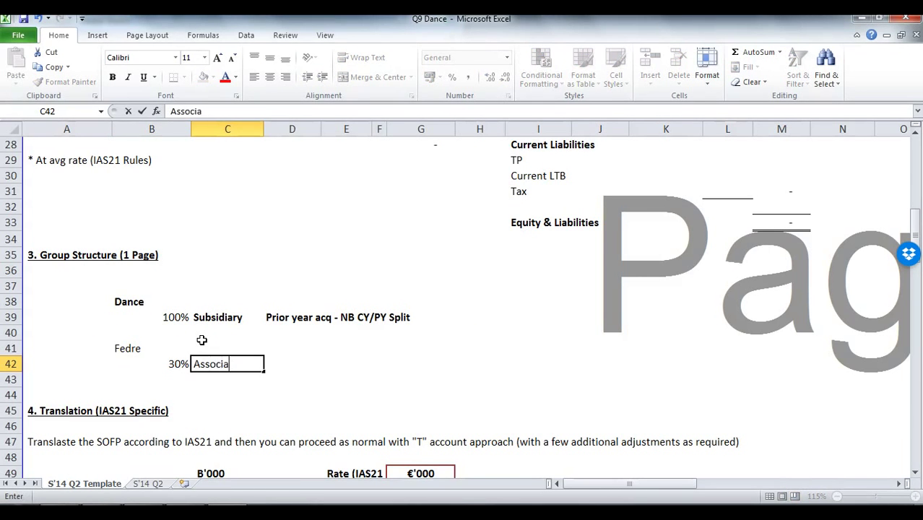
text(te)
key(Tab)
text(Mi)
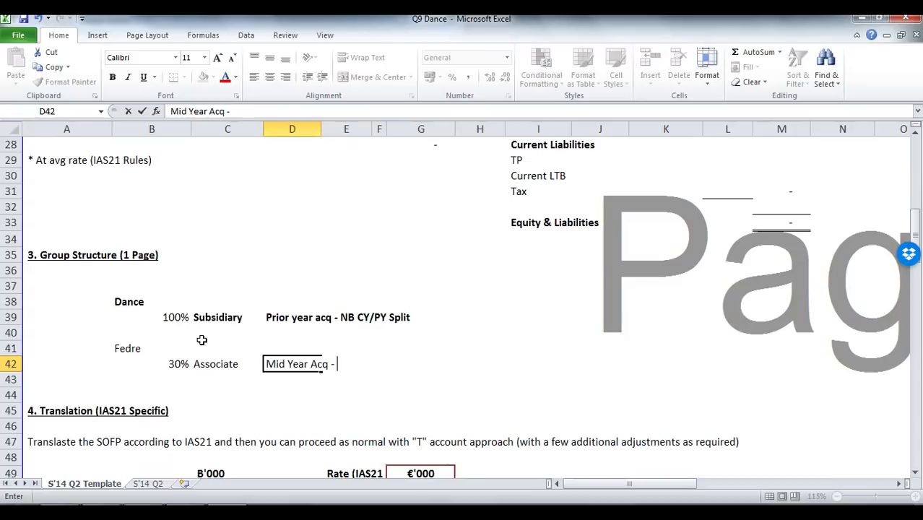
text(eQUI)
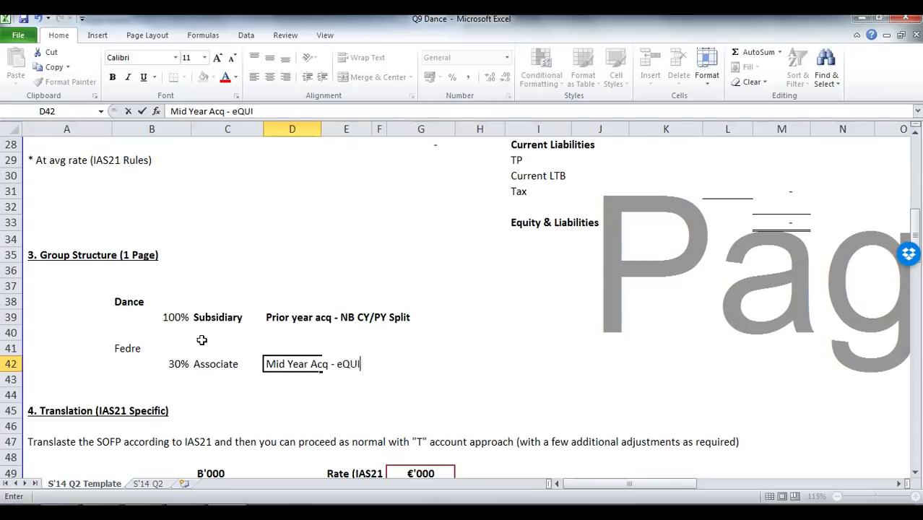
text(TY)
key(Return)
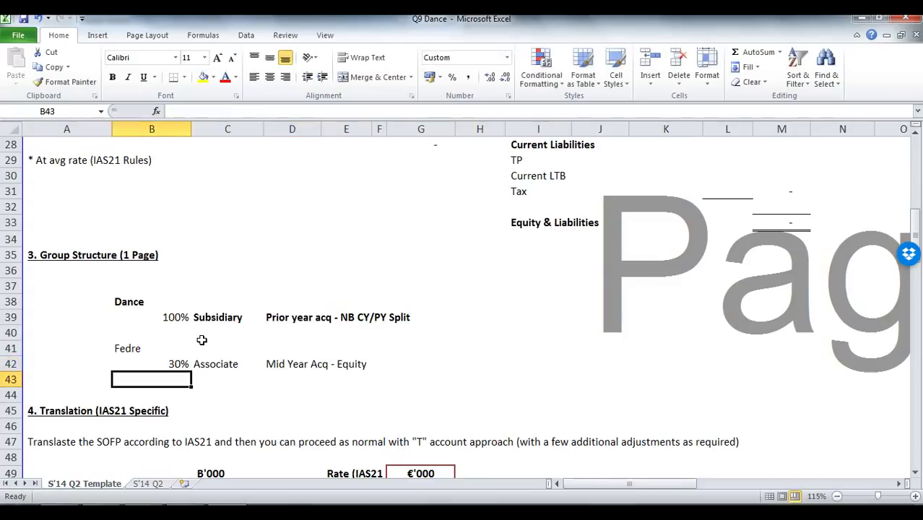
Make the Fedre and Associate labels bold.
click(146, 345)
key(ctrl+b)
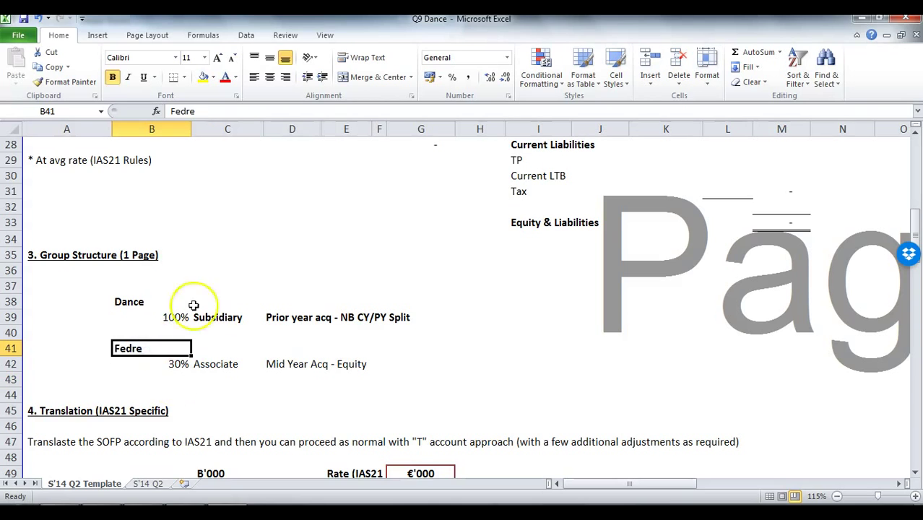
click(208, 361)
key(ctrl+b)
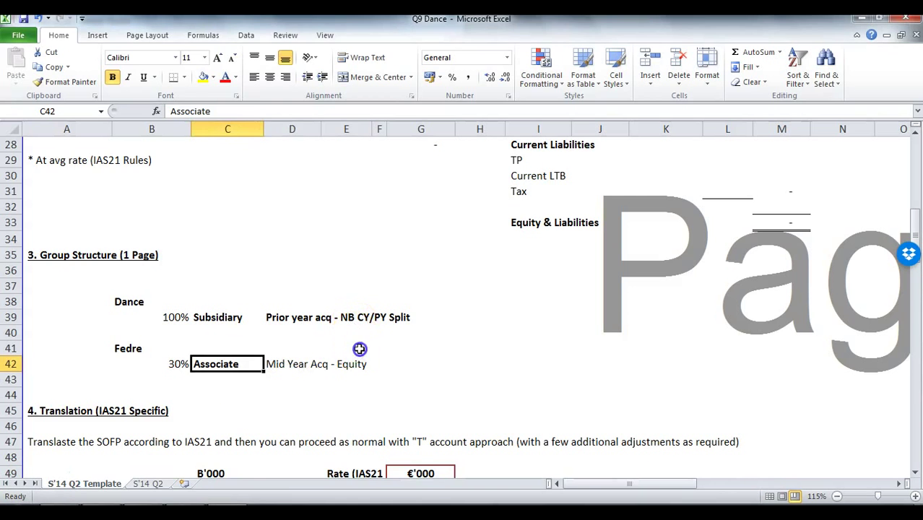
scroll(369, 350, down, 2)
scroll(371, 349, down, 2)
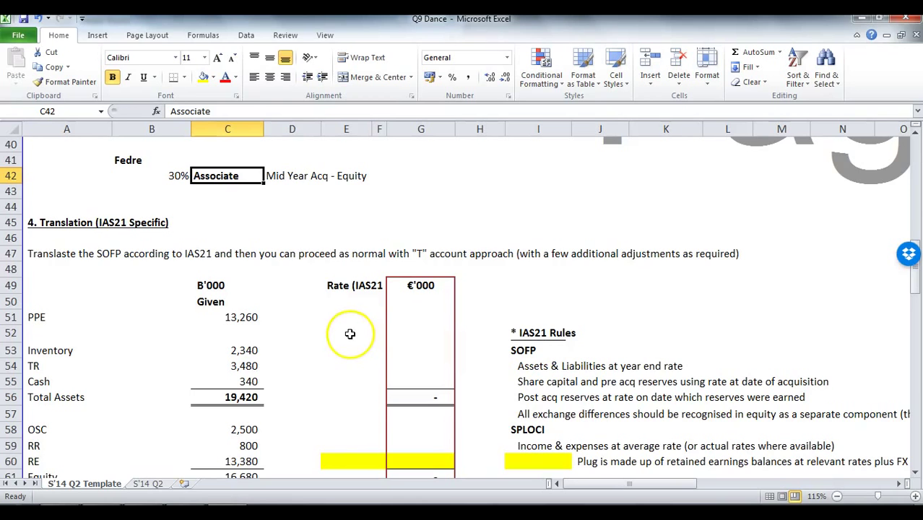
scroll(511, 309, down, 2)
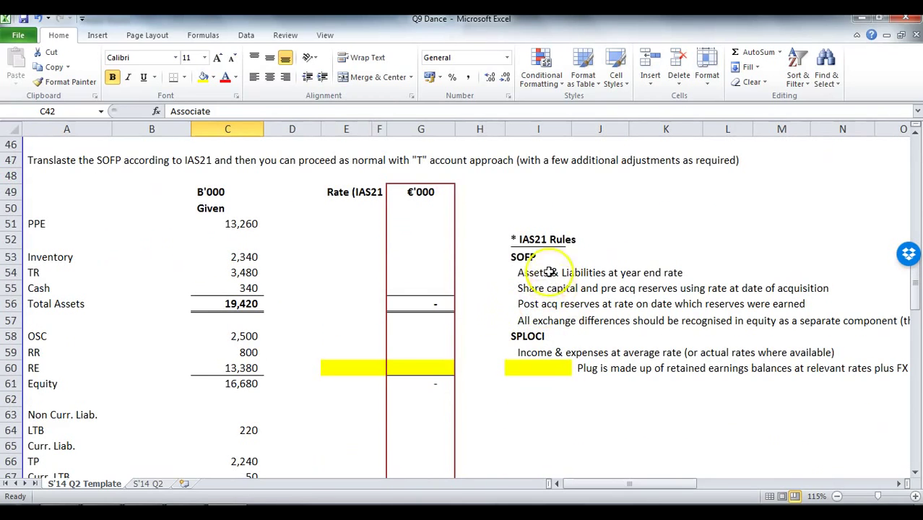
drag(536, 239, 538, 351)
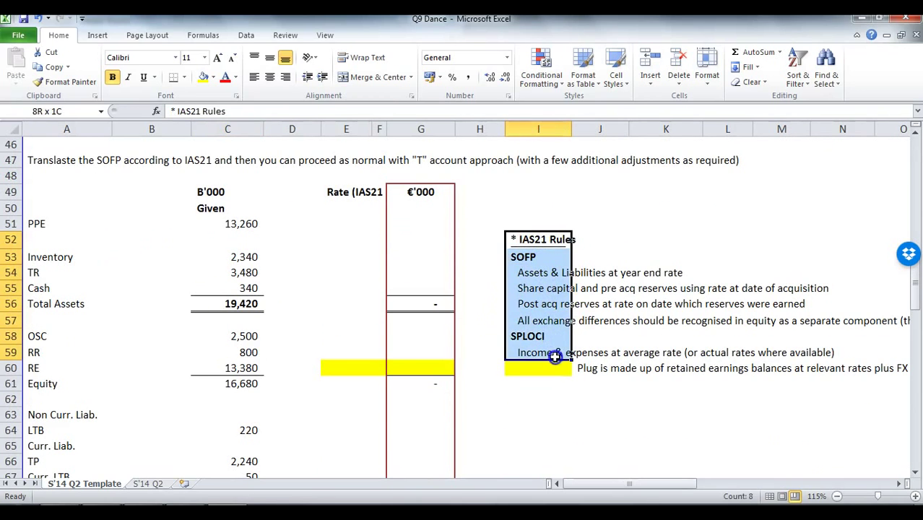
click(545, 288)
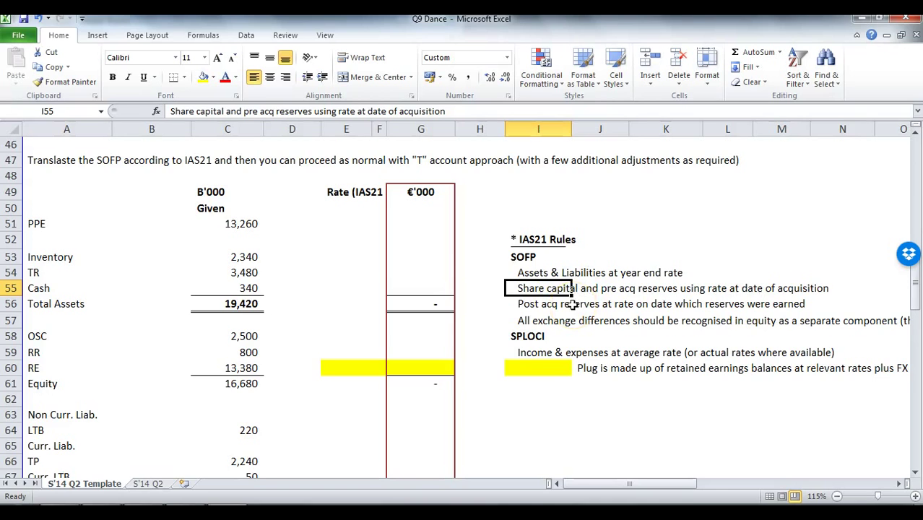
drag(80, 368, 429, 367)
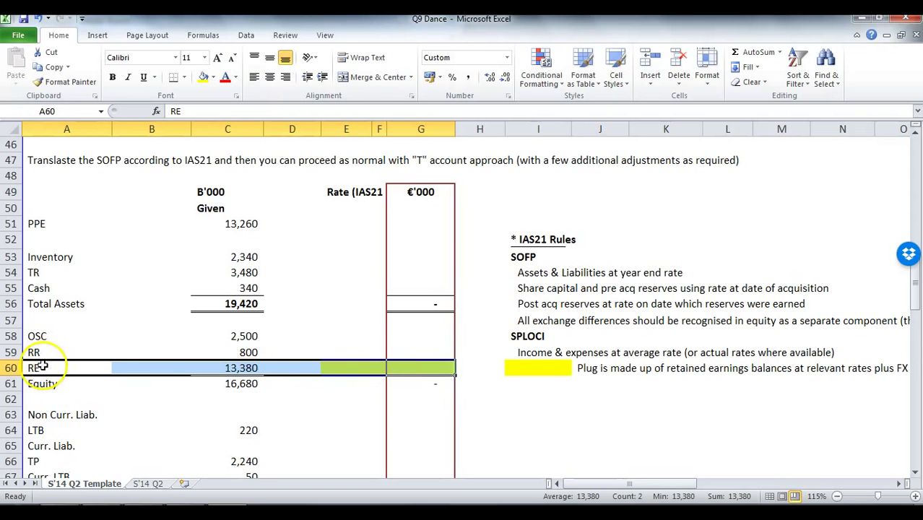
drag(51, 366, 228, 369)
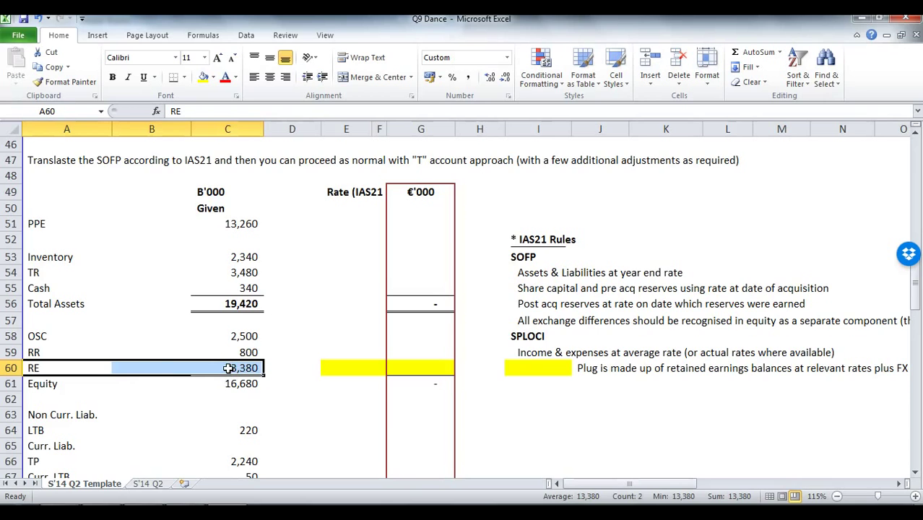
drag(238, 356, 866, 210)
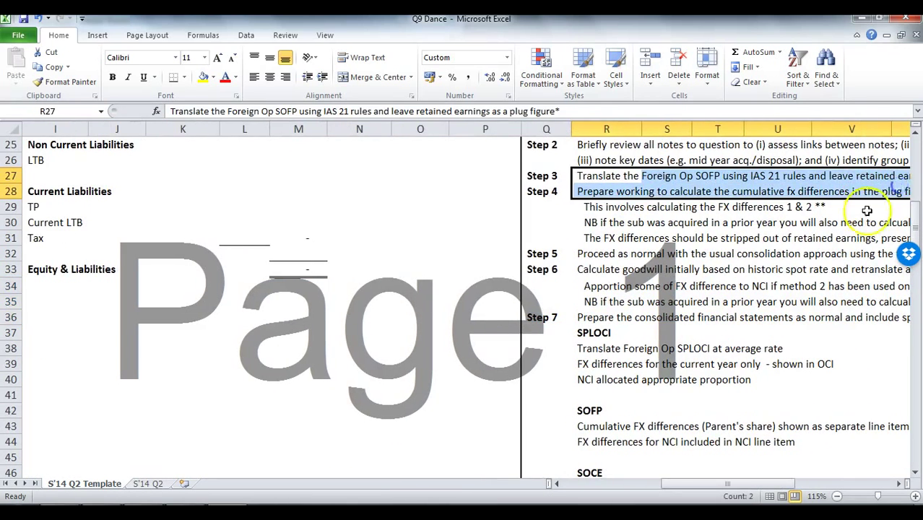
drag(671, 485, 529, 491)
scroll(340, 360, down, 8)
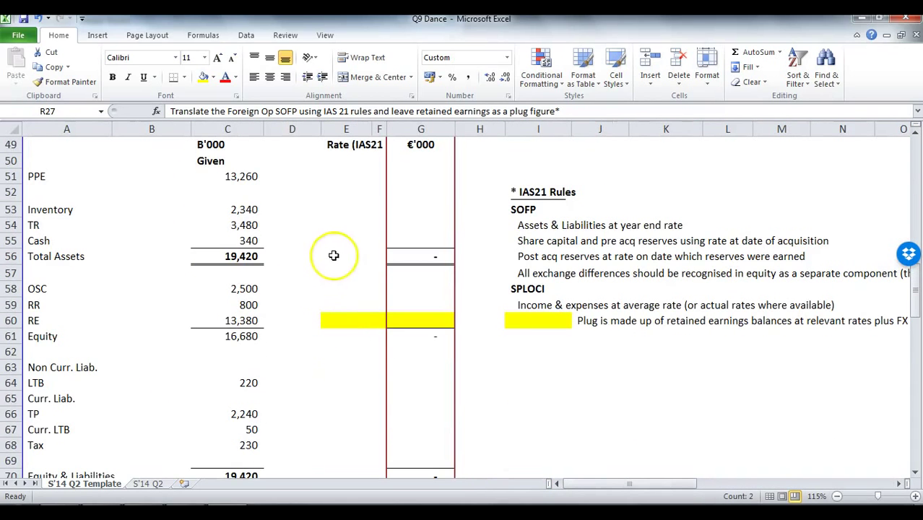
scroll(353, 265, up, 2)
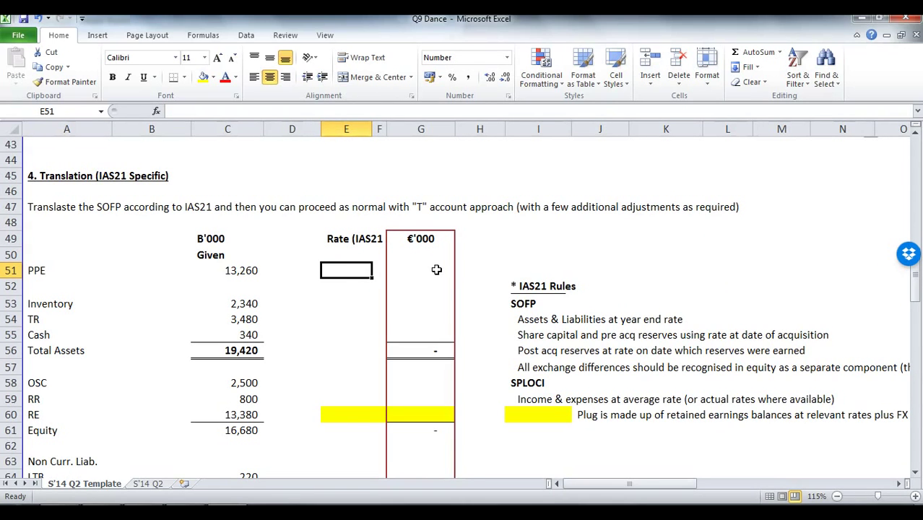
Look up the 31 December 2013 rate of 1.60 and enter 1.6 for PPE, Inventory, TR and Cash.
click(196, 496)
scroll(210, 325, down, 5)
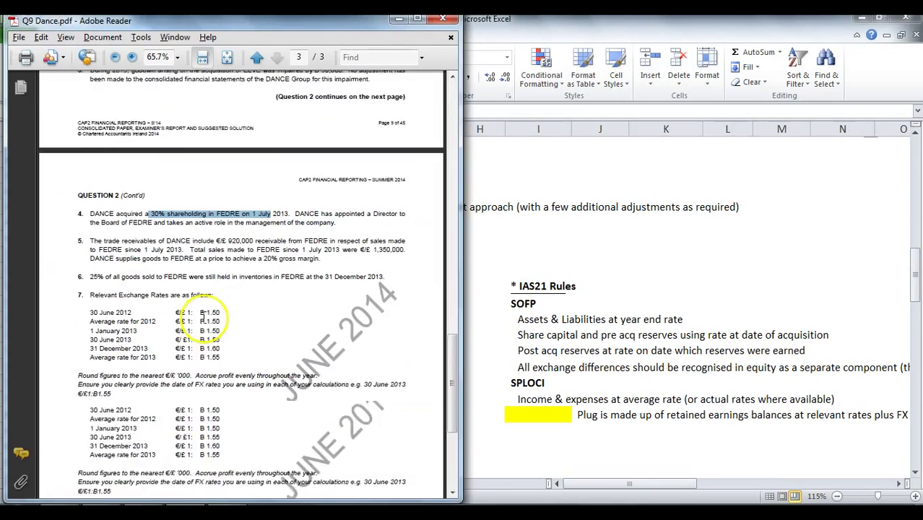
drag(174, 283, 221, 285)
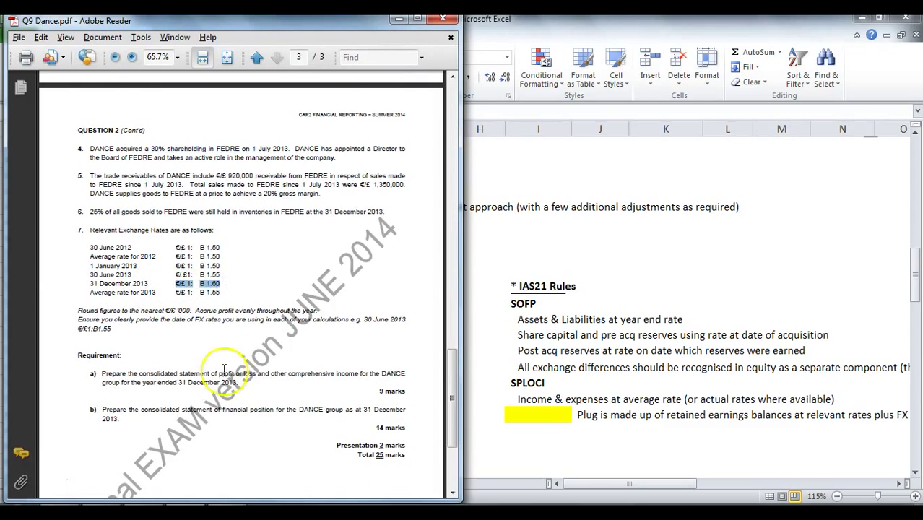
key(alt+Tab)
text(1.6)
key(Return)
key(Return)
text(1.6)
key(Return)
text(1.6)
key(Return)
text(1.6)
key(Return)
Enter the 1.6 rate for LTB, TP, Curr. LTB and Tax, fixing a stray LTB entry.
scroll(354, 310, down, 1)
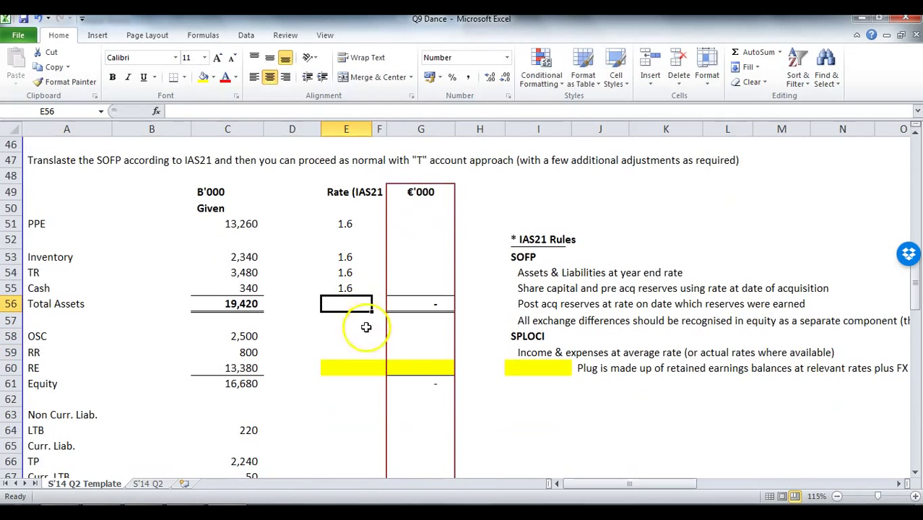
click(338, 429)
text(1.)
key(Return)
text(6)
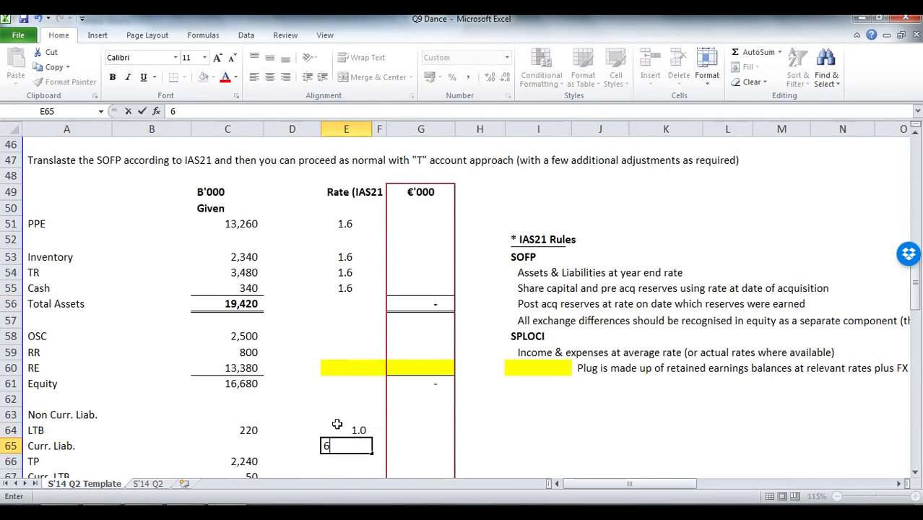
key(Escape)
key(Up)
text(1.6)
key(Return)
key(Return)
text(1.6)
key(Return)
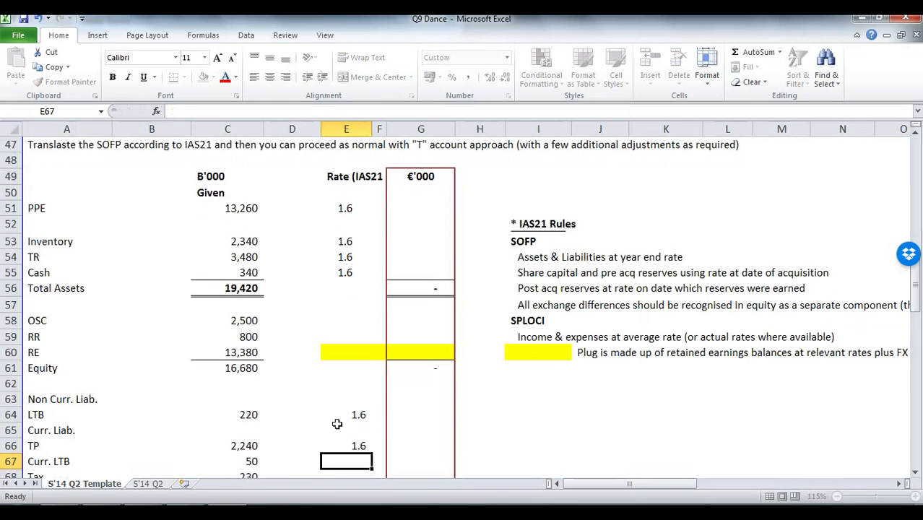
text(1.6)
key(Return)
text(1.6)
key(Return)
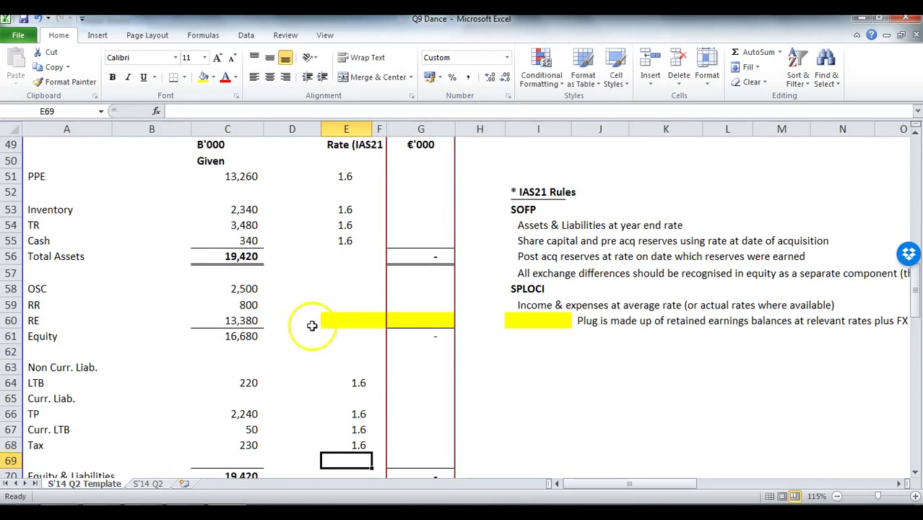
click(347, 288)
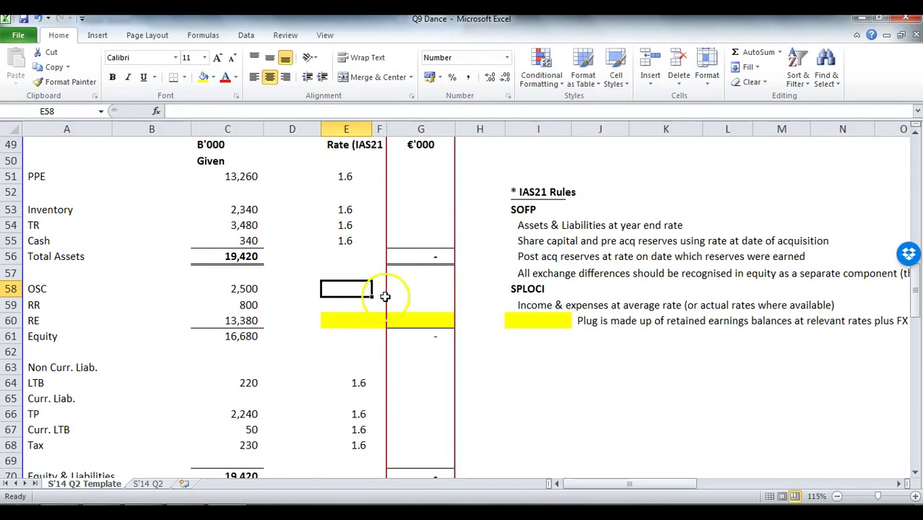
Look up the 30 June 2012 rate of B 1.50 and enter 1.5 as the OSC rate.
key(alt+Tab)
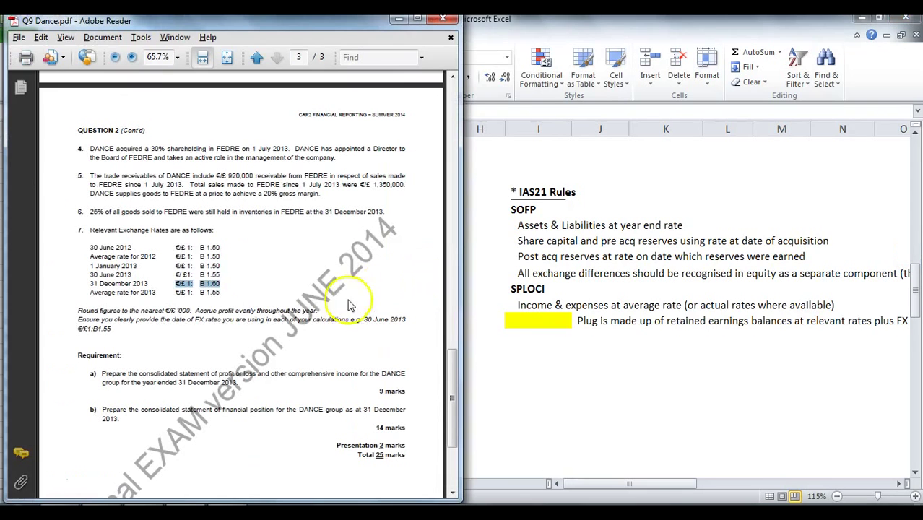
scroll(192, 259, up, 3)
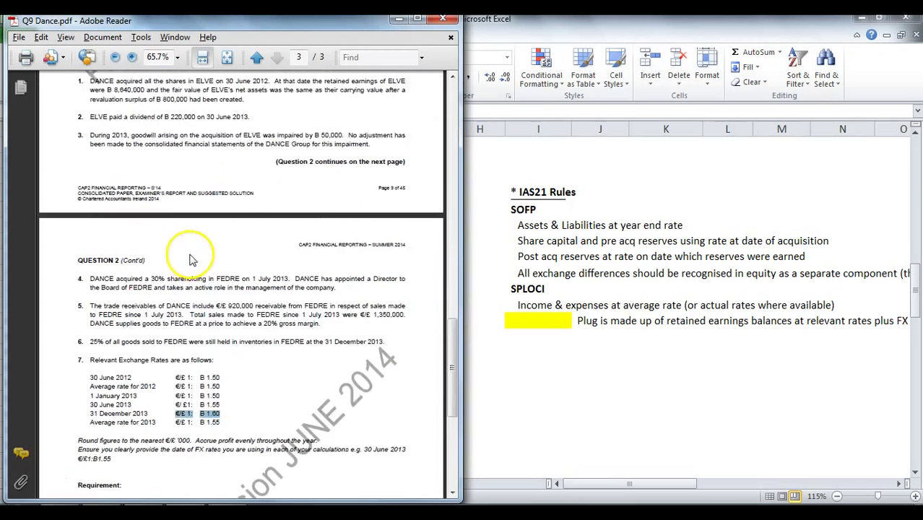
scroll(193, 217, up, 5)
scroll(222, 231, down, 8)
drag(224, 286, 201, 281)
key(alt+Tab)
text(1.5)
key(Return)
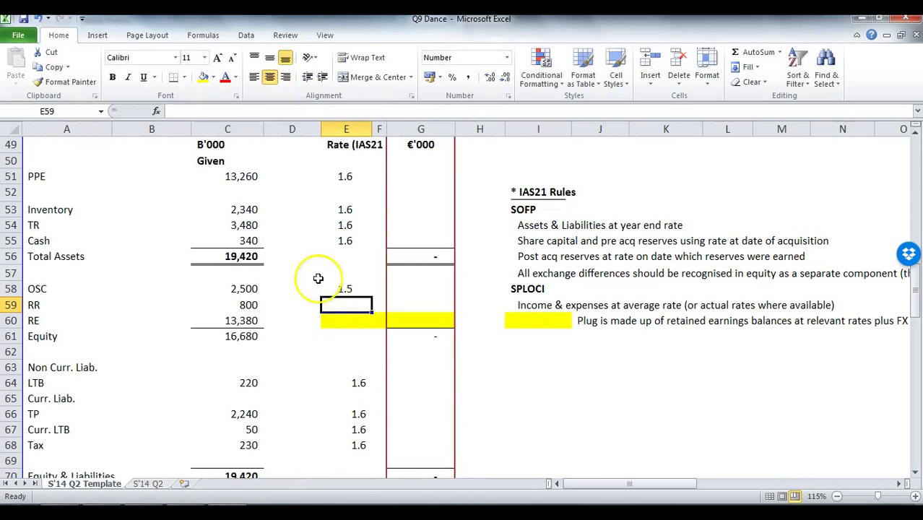
Review note 1's revaluation surplus of 800 and give RR the 1.5 acquisition rate.
key(alt+Tab)
scroll(329, 274, up, 5)
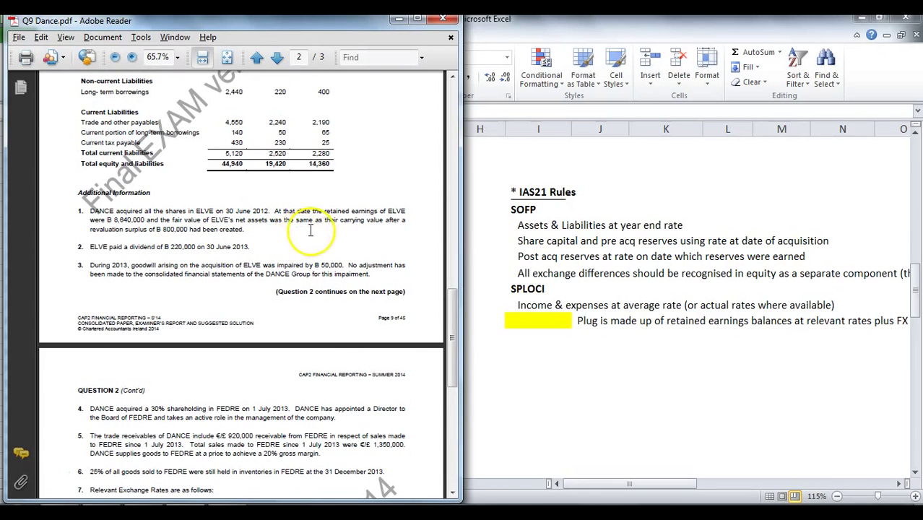
drag(173, 220, 233, 229)
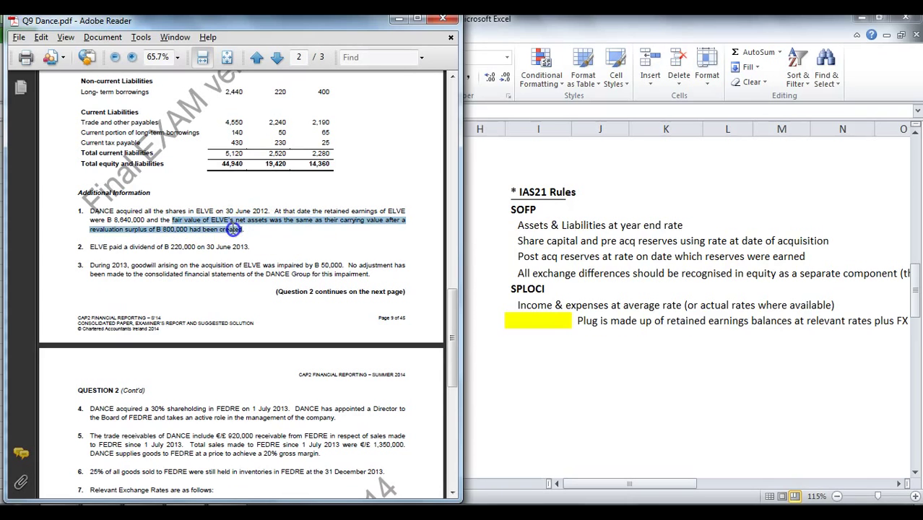
scroll(275, 240, up, 3)
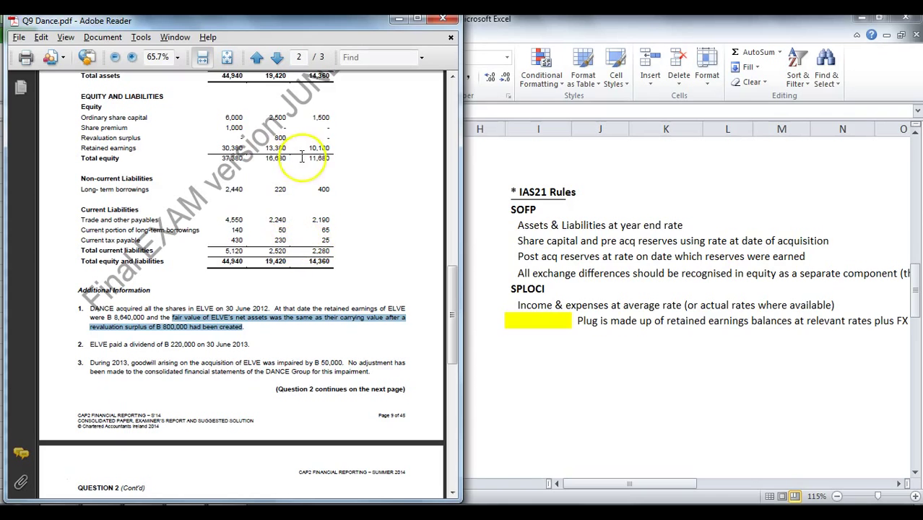
click(118, 138)
drag(118, 138, 296, 143)
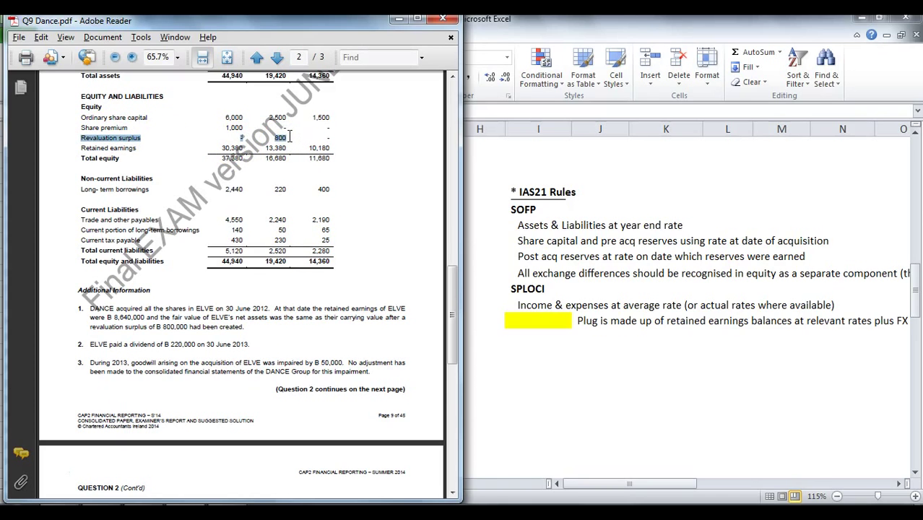
click(498, 353)
text(1.5)
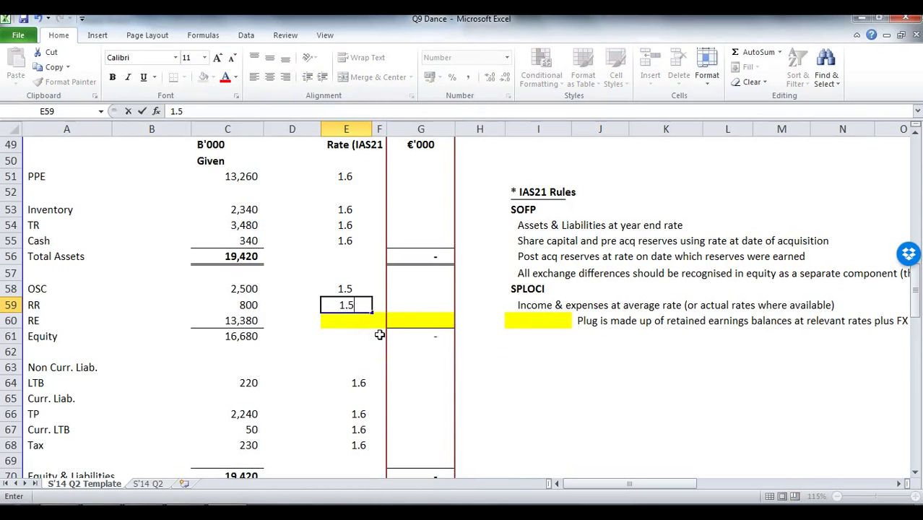
key(Return)
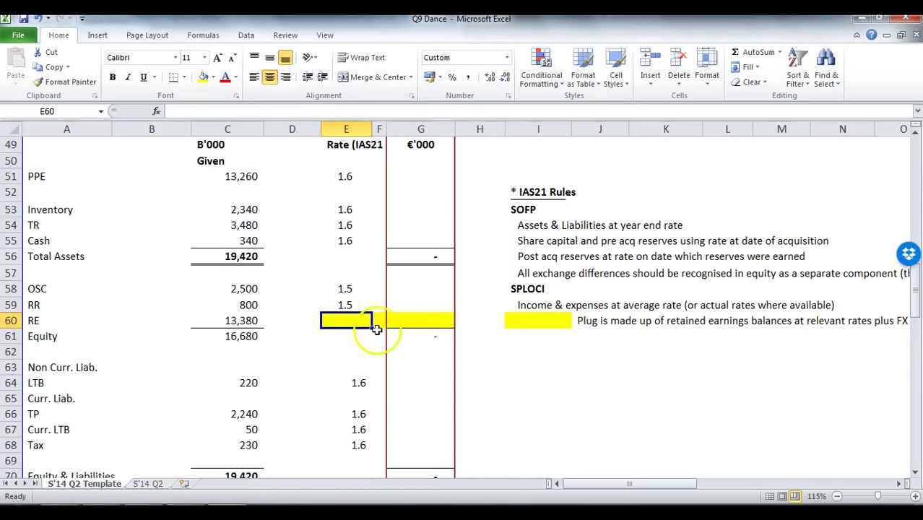
Enter 'Plug' as the RE rate and translate PPE with =C51/E51 in G51.
text(Pl)
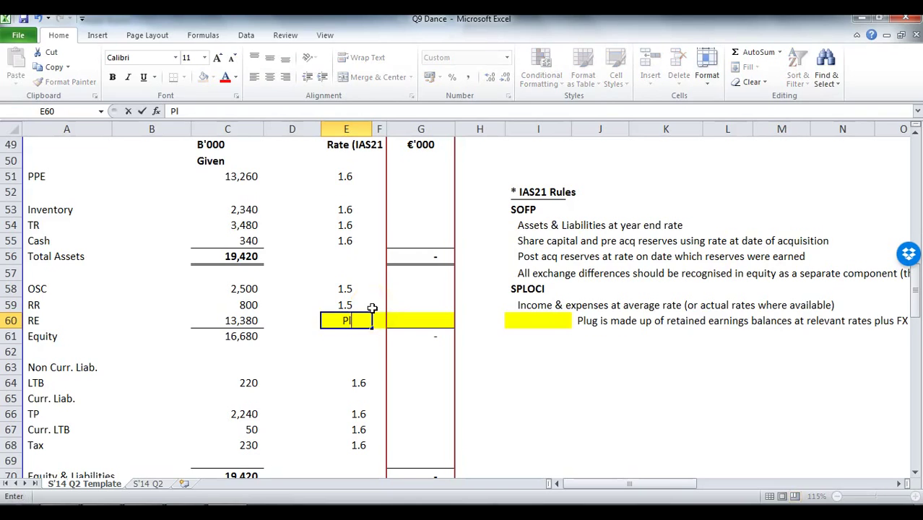
key(Return)
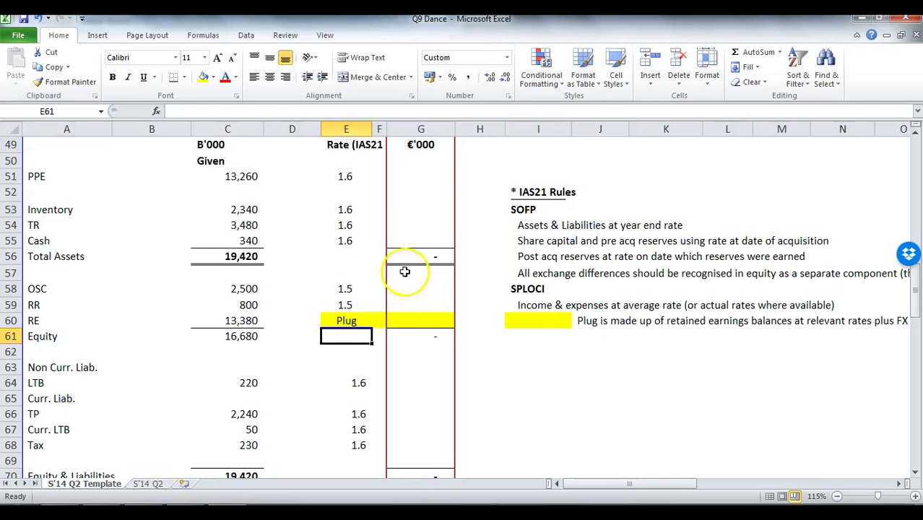
scroll(408, 262, up, 1)
click(415, 224)
text(=)
key(Left)
key(Left)
key(Left)
key(Left)
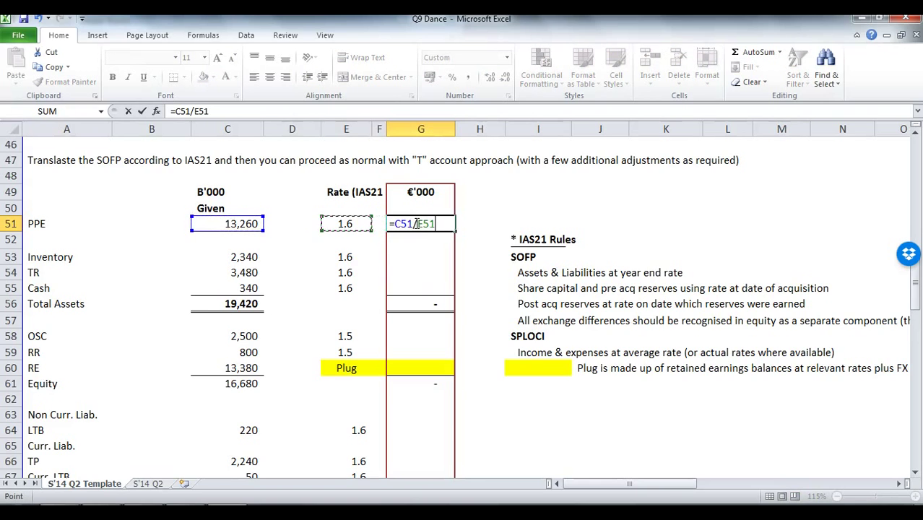
key(ctrl+Return)
Copy the translation formula to Inventory, TR, Cash, LTB, TP, Curr. LTB, Tax, RR and OSC.
key(ctrl+c)
click(419, 256)
key(ctrl+v)
click(419, 273)
key(ctrl+v)
click(420, 288)
key(ctrl+v)
scroll(421, 289, down, 2)
click(419, 333)
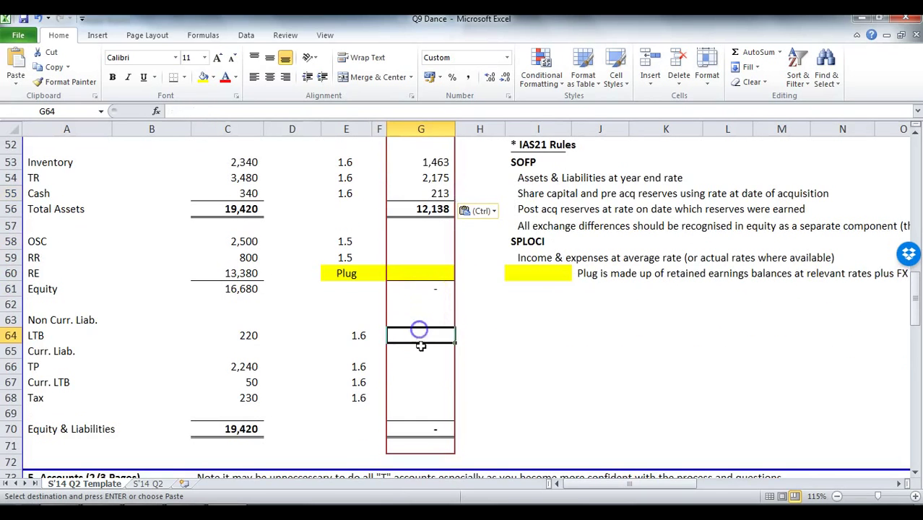
key(ctrl+v)
click(419, 363)
key(ctrl+v)
click(419, 382)
key(ctrl+v)
click(418, 395)
key(ctrl+v)
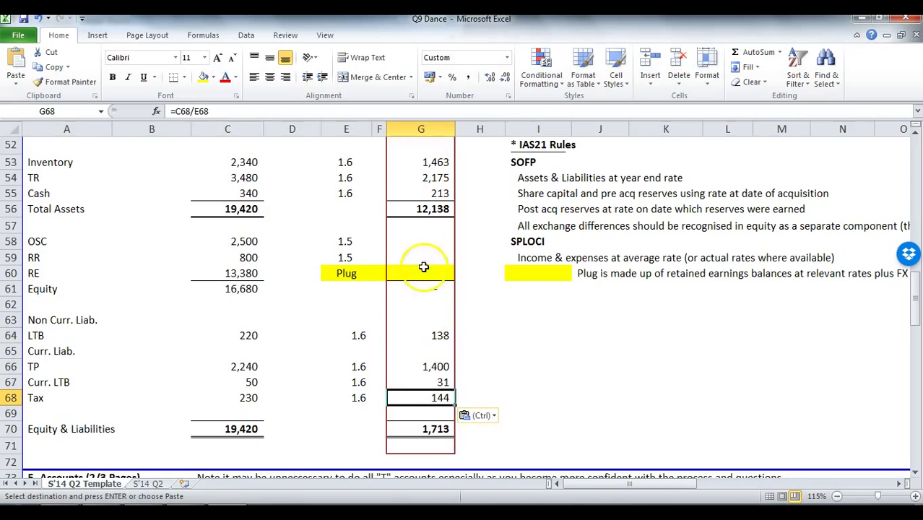
click(422, 257)
key(ctrl+v)
click(422, 241)
key(ctrl+v)
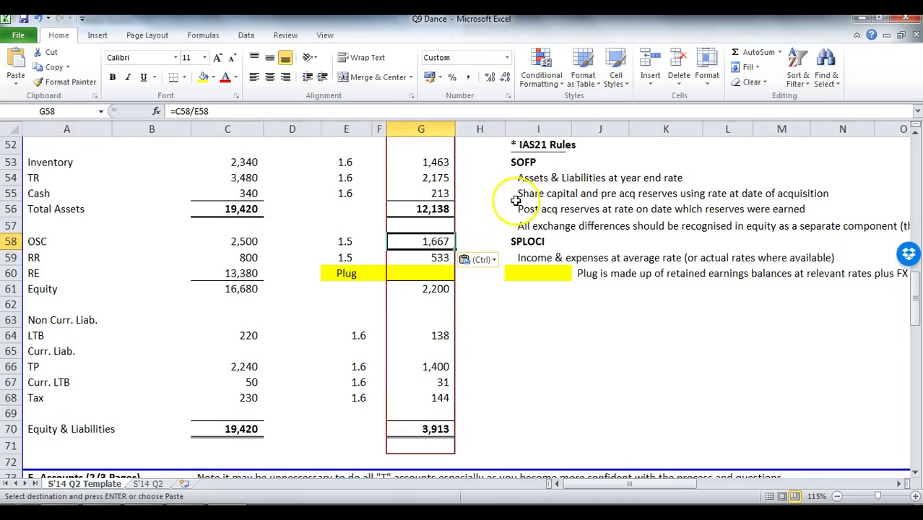
scroll(433, 289, down, 1)
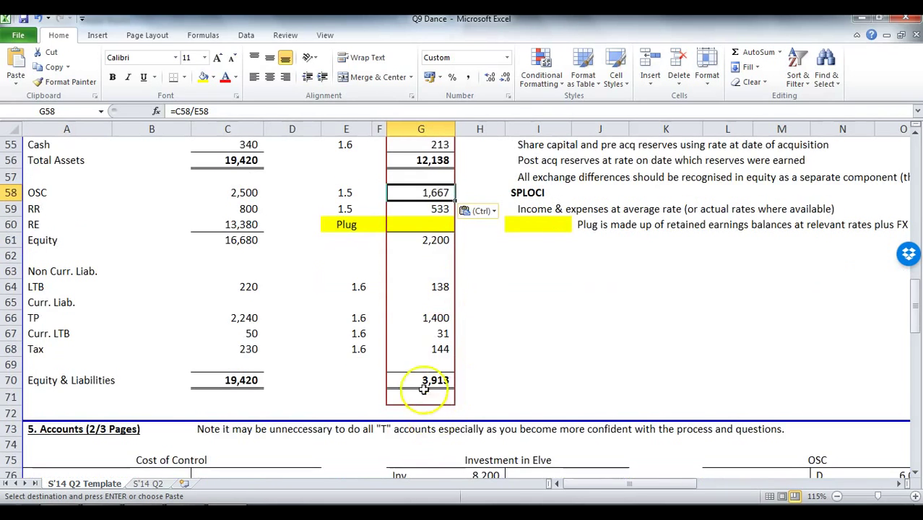
click(428, 380)
scroll(458, 306, up, 2)
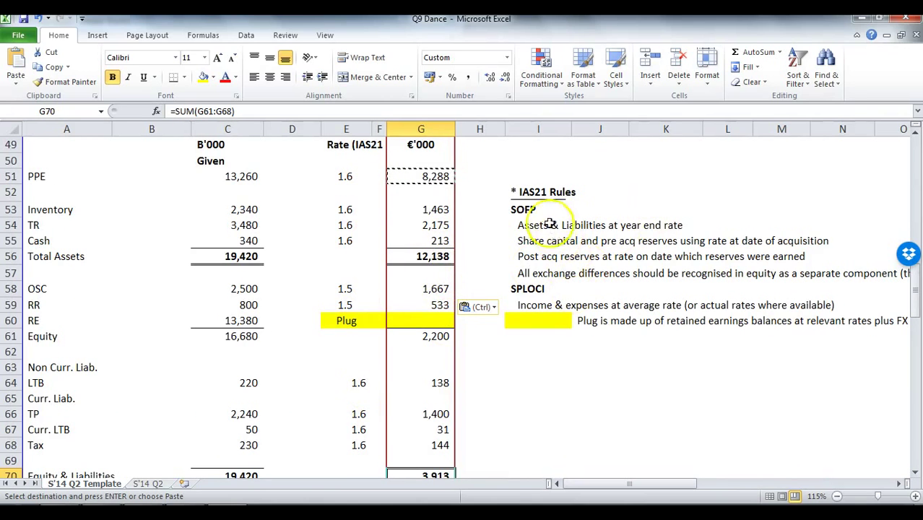
Compute the RE plug in G60 as total assets less the other equity and liabilities, giving 8,225.
click(438, 325)
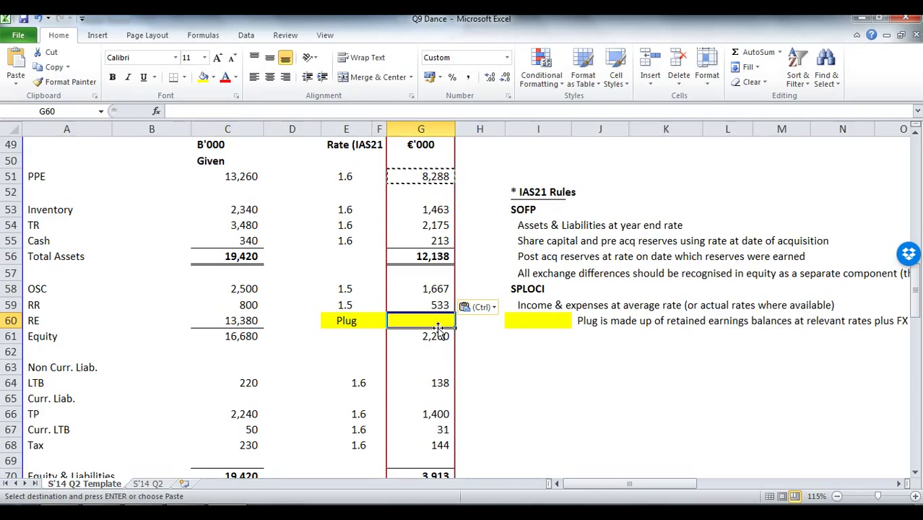
text(=)
click(440, 256)
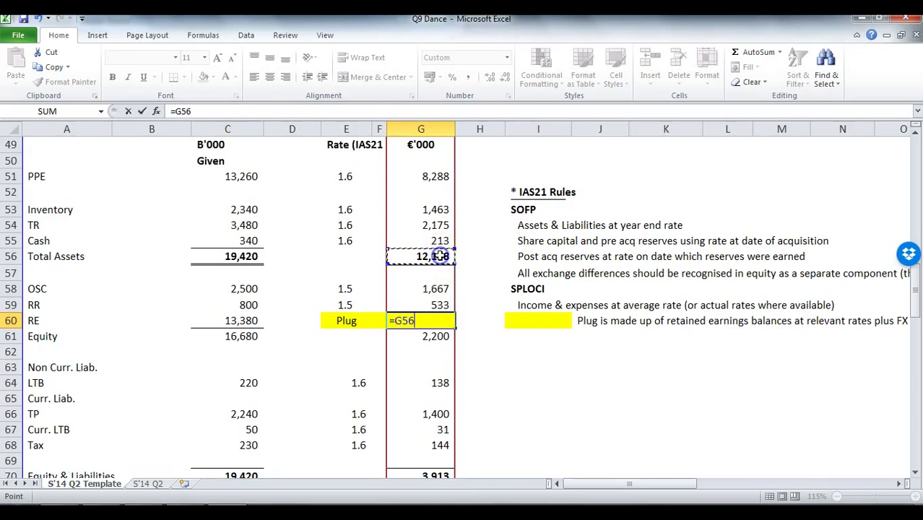
text(-)
click(433, 289)
text(-)
click(433, 304)
text(-)
click(440, 382)
text(-)
click(437, 429)
text(-)
click(437, 414)
text(-)
click(438, 448)
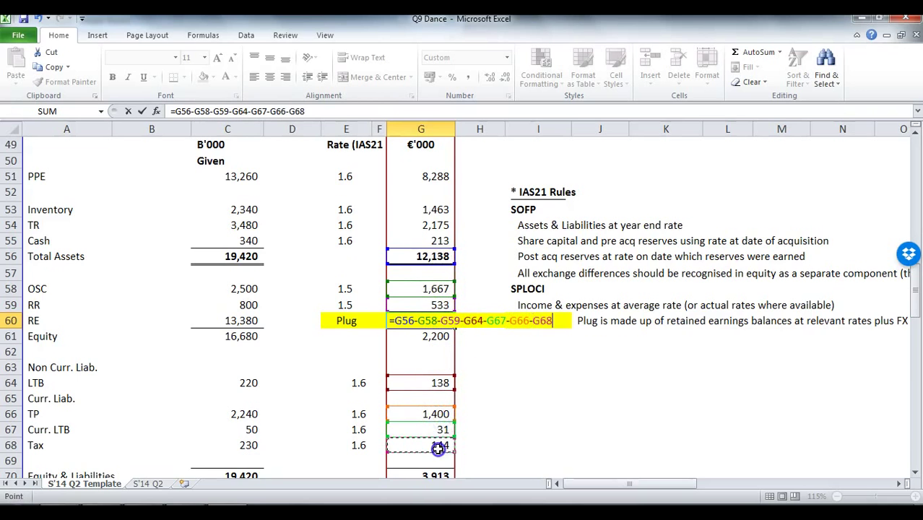
key(Return)
scroll(474, 332, down, 1)
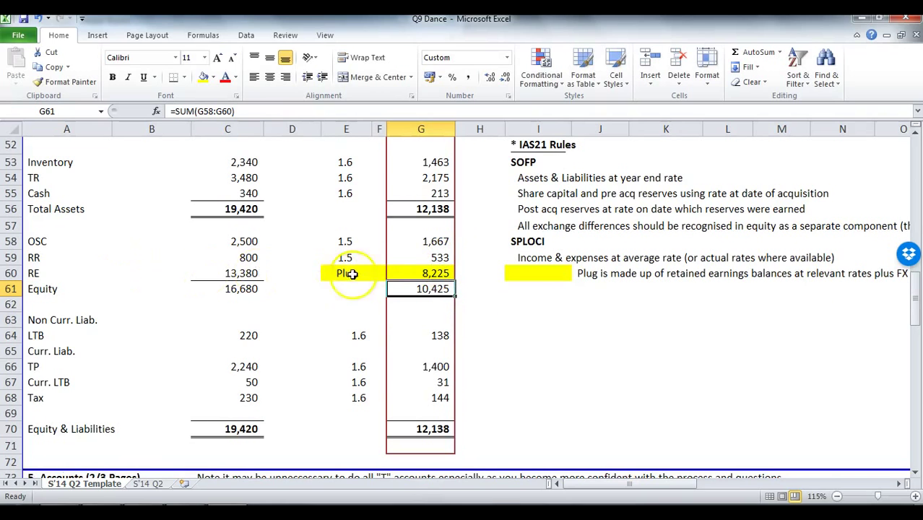
click(426, 273)
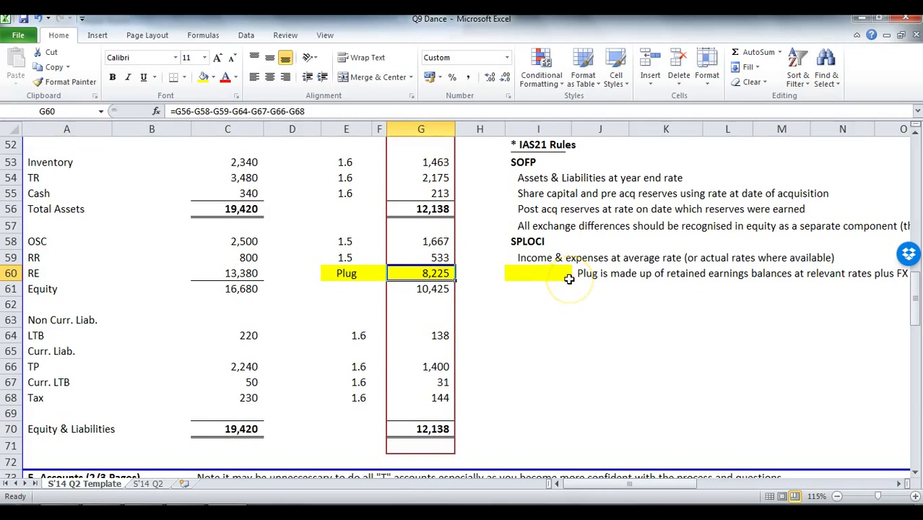
Review the plug legend, the translated €'000 column and the given B'000 figures.
drag(554, 273, 589, 276)
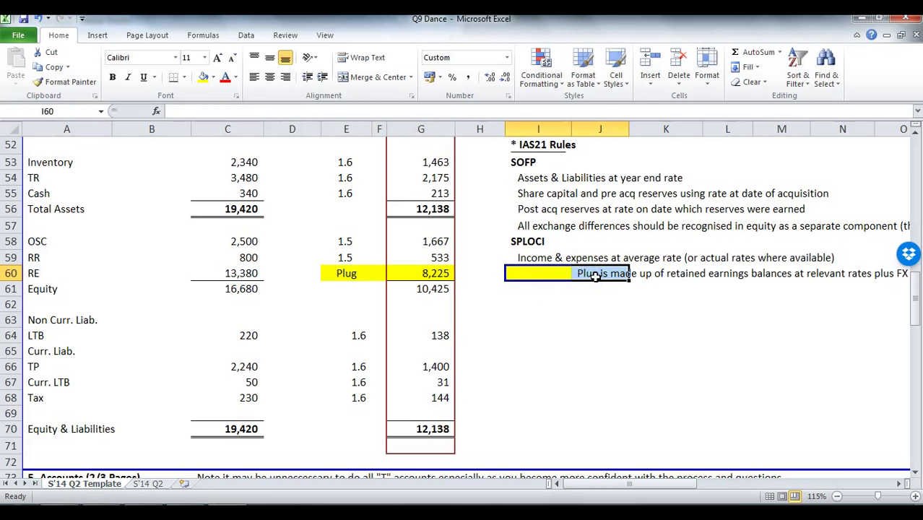
scroll(462, 267, up, 2)
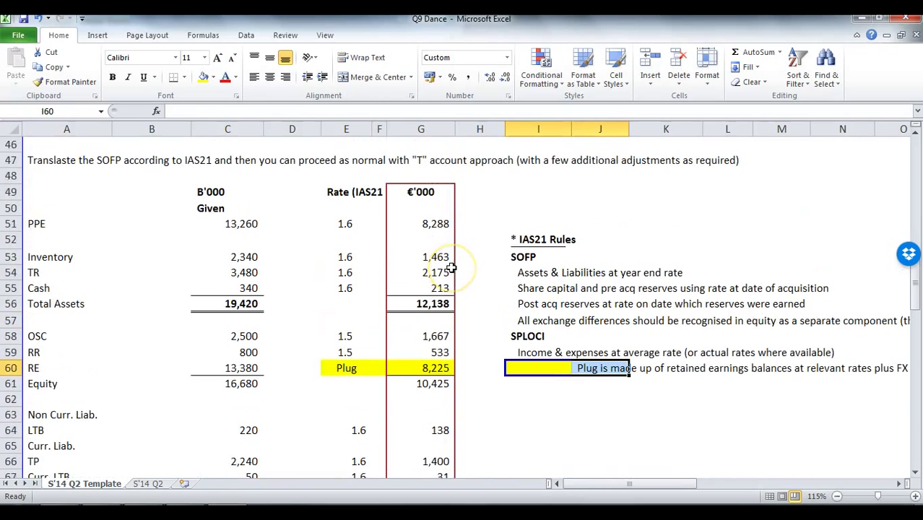
drag(445, 225, 439, 381)
scroll(484, 344, up, 2)
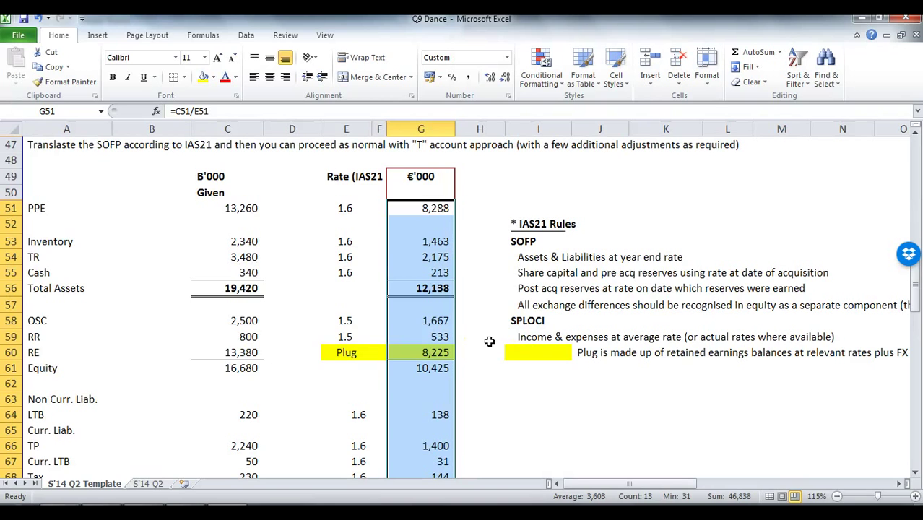
drag(243, 205, 247, 393)
scroll(337, 359, up, 3)
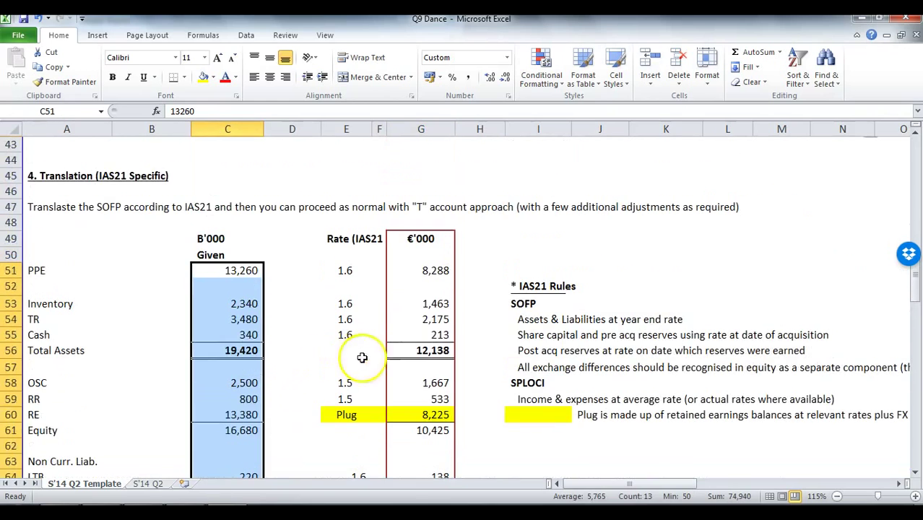
click(426, 270)
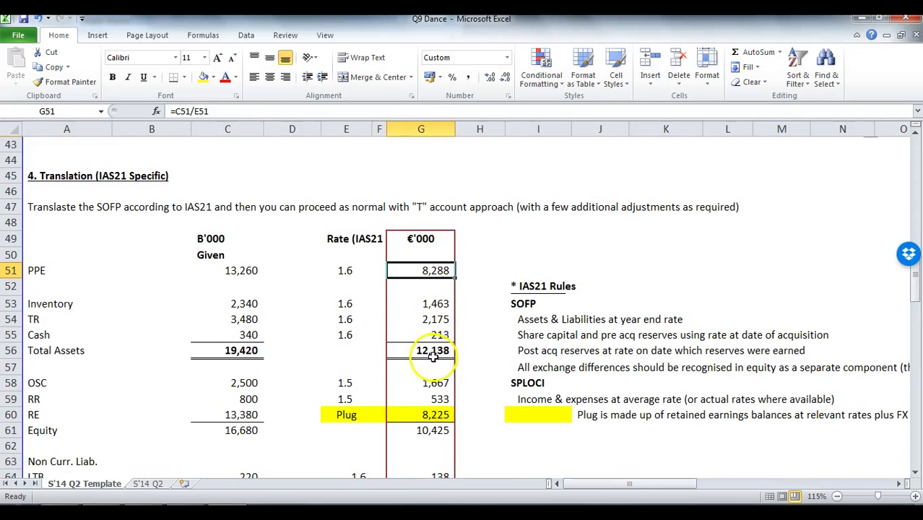
Review the step 4 and step 5 approach notes in the guidance box.
drag(607, 304, 693, 240)
scroll(733, 251, up, 6)
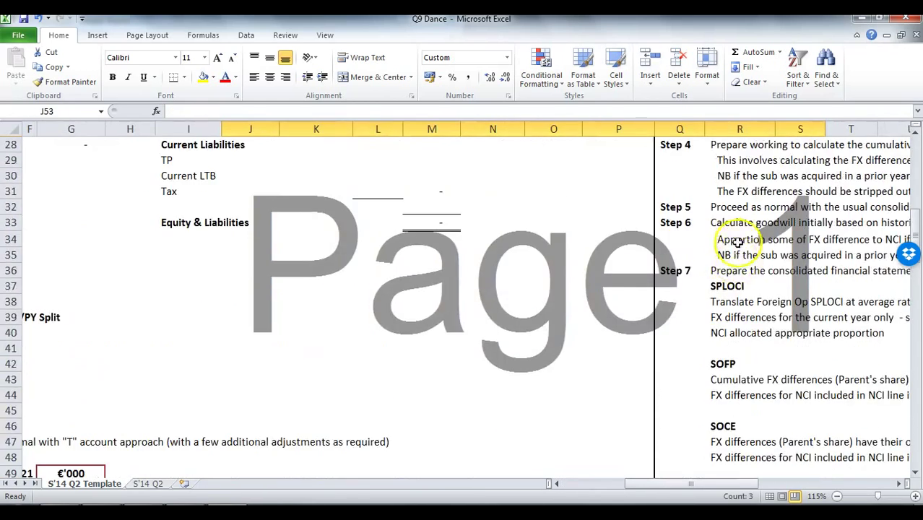
click(732, 252)
scroll(733, 252, right, 5)
scroll(676, 216, up, 2)
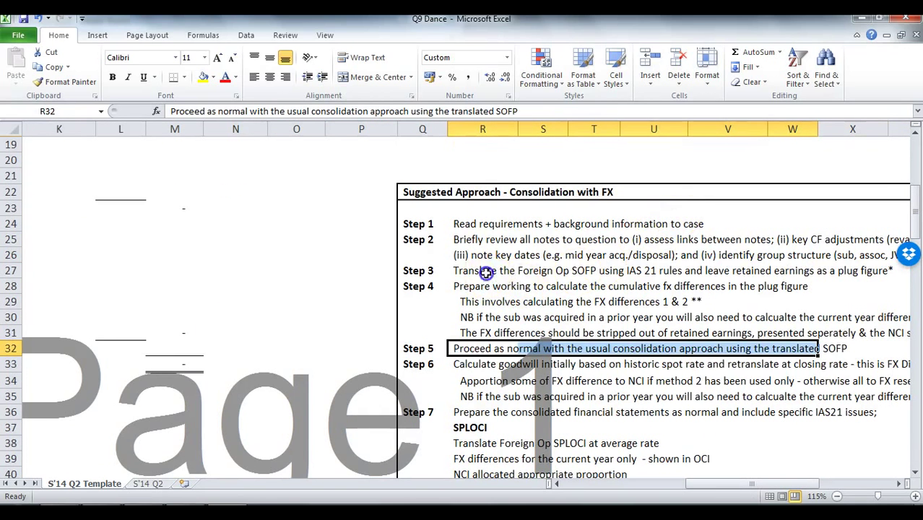
drag(488, 267, 733, 270)
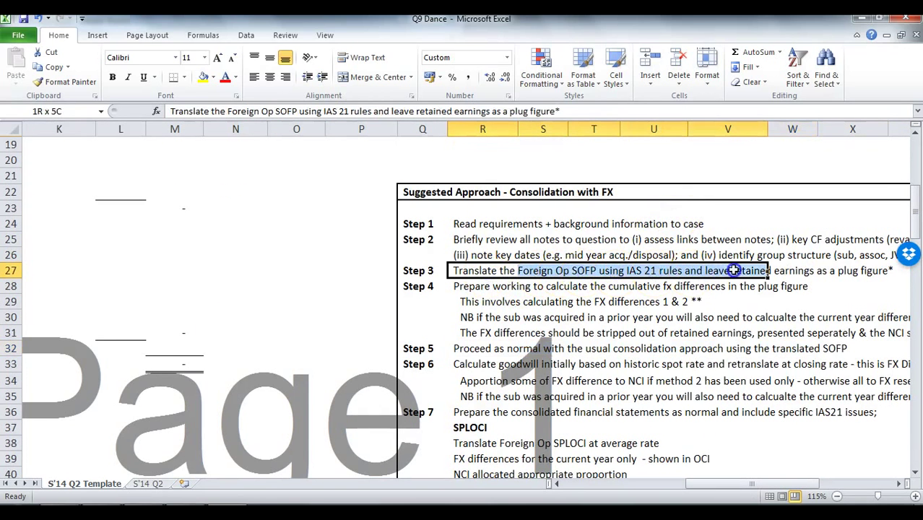
click(480, 286)
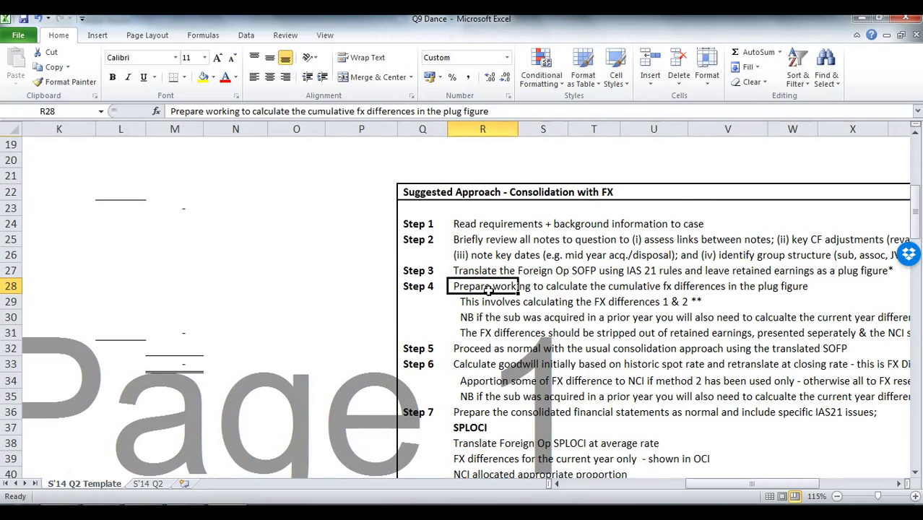
scroll(488, 287, down, 8)
Bold the 'Plug figure includes:' heading in Q50 and bring up the Q9 Dance PDF.
drag(416, 254, 483, 256)
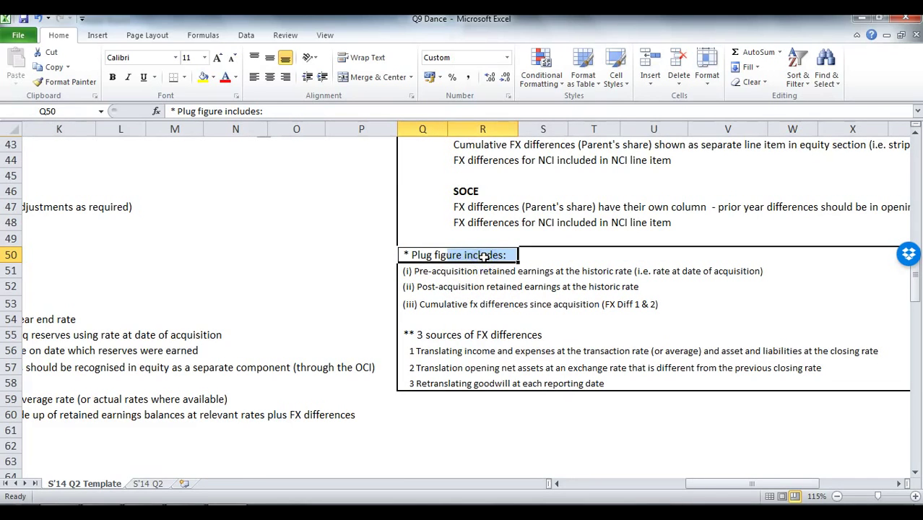
key(ctrl+b)
drag(412, 271, 571, 276)
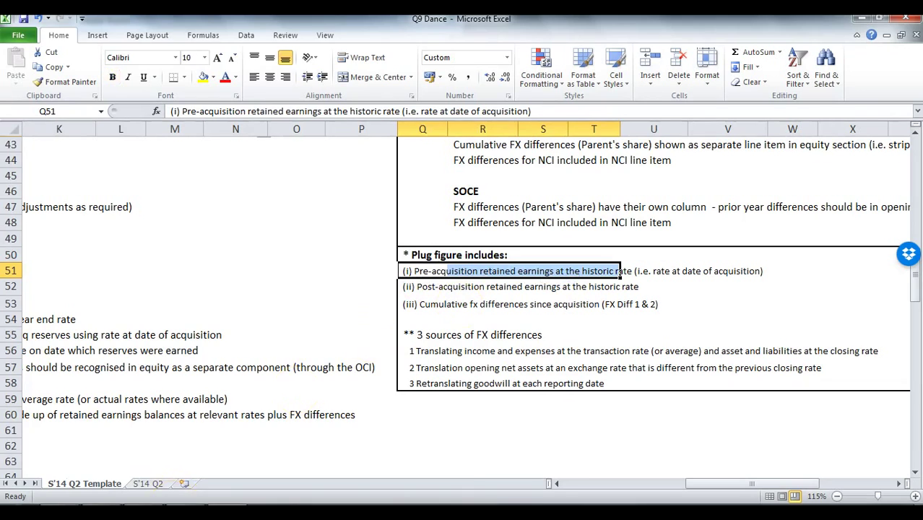
key(alt+Tab)
Replace 'historic' with 'they were earned' in the post-acquisition retained earnings note.
drag(225, 309, 243, 315)
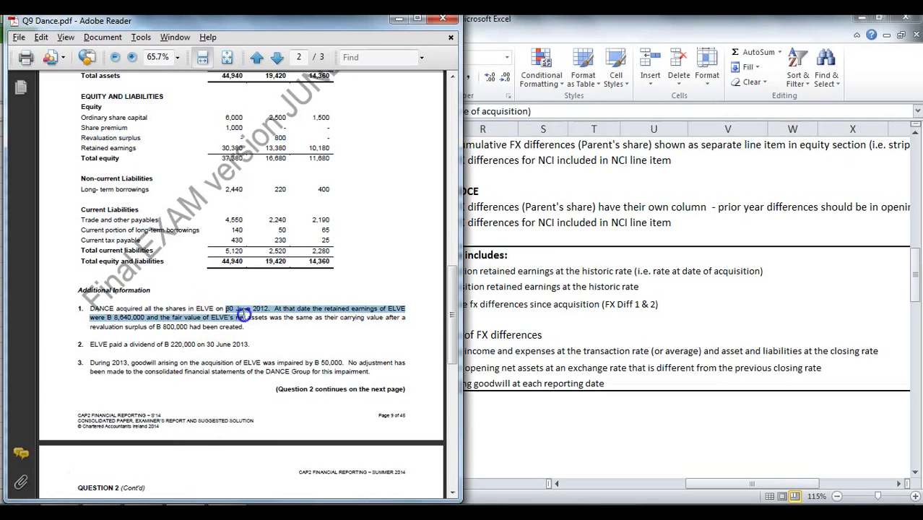
key(alt+Tab)
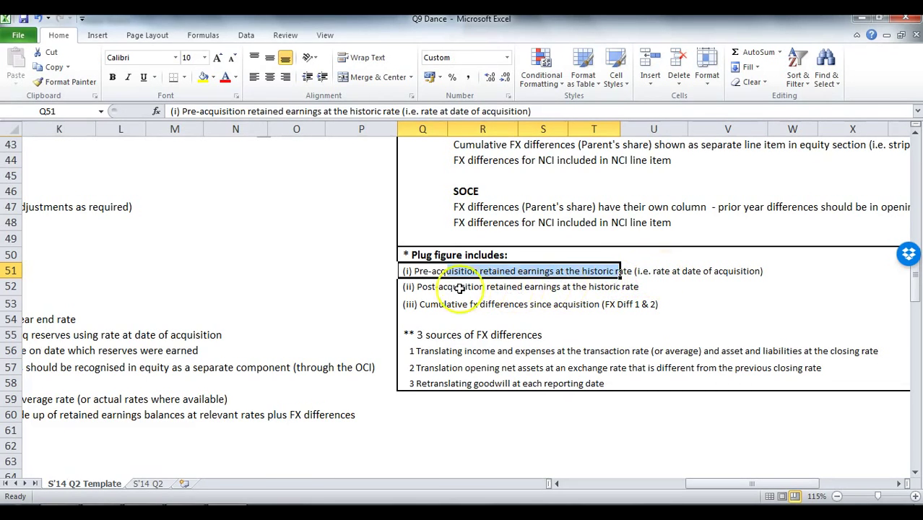
click(406, 287)
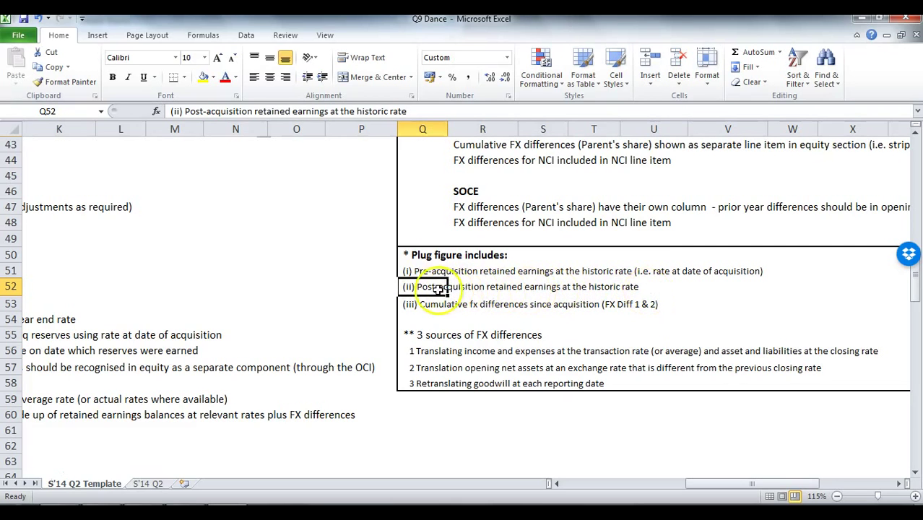
double_click(415, 286)
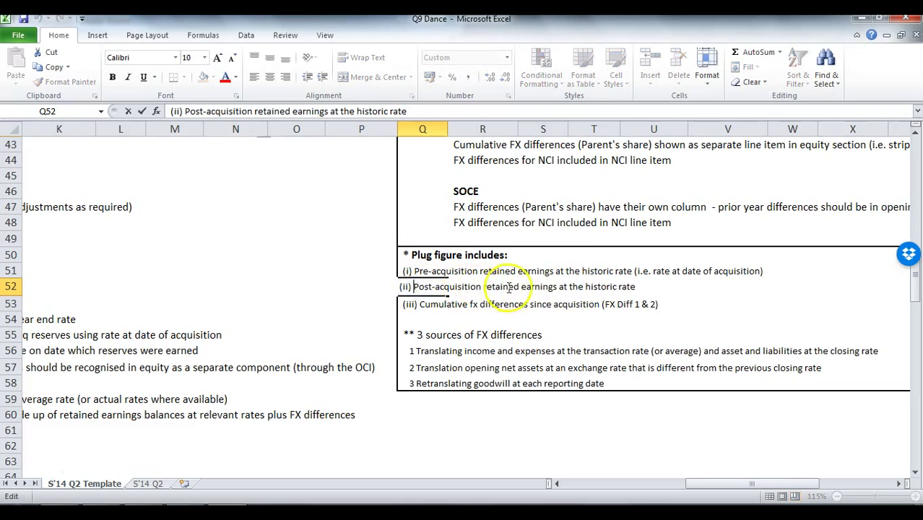
double_click(597, 287)
text(they)
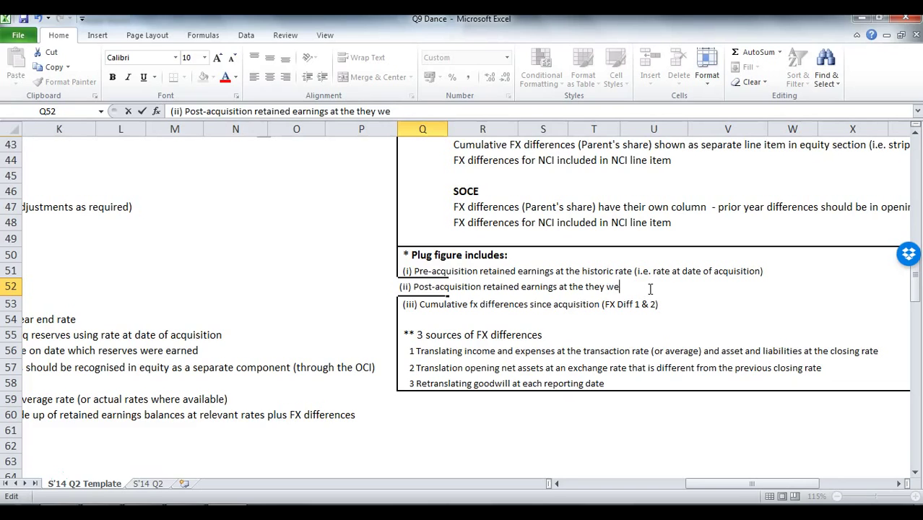
text( were earned)
key(Return)
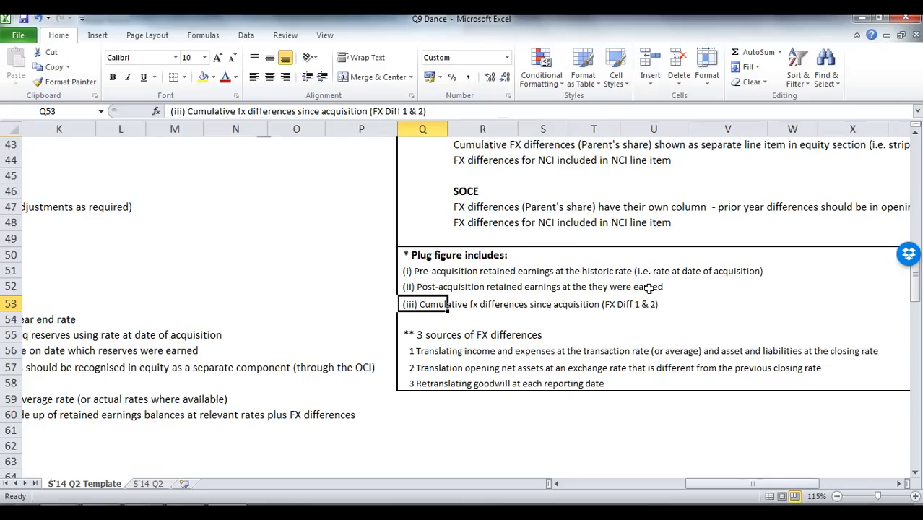
Review the first two plug-figure notes and the cumulative FX differences note, leaving them unchanged.
drag(425, 271, 425, 288)
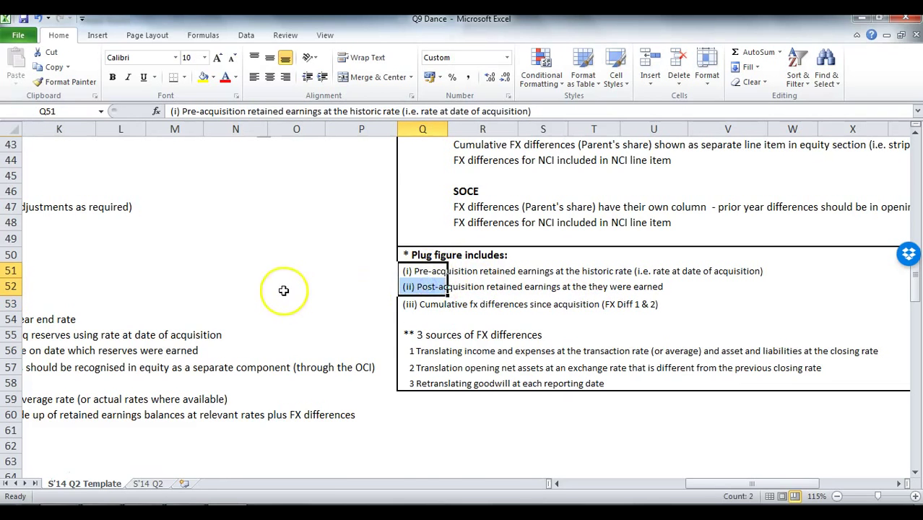
scroll(284, 290, up, 3)
scroll(326, 304, down, 2)
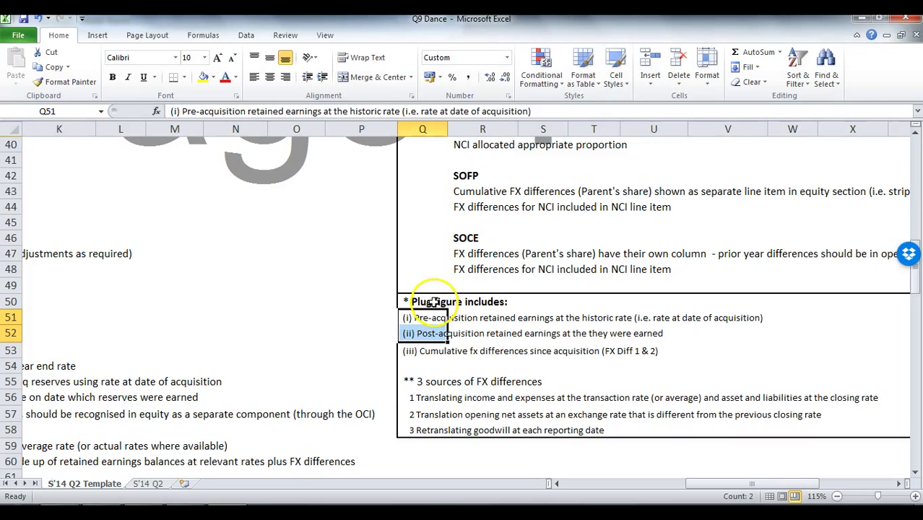
drag(410, 350, 644, 353)
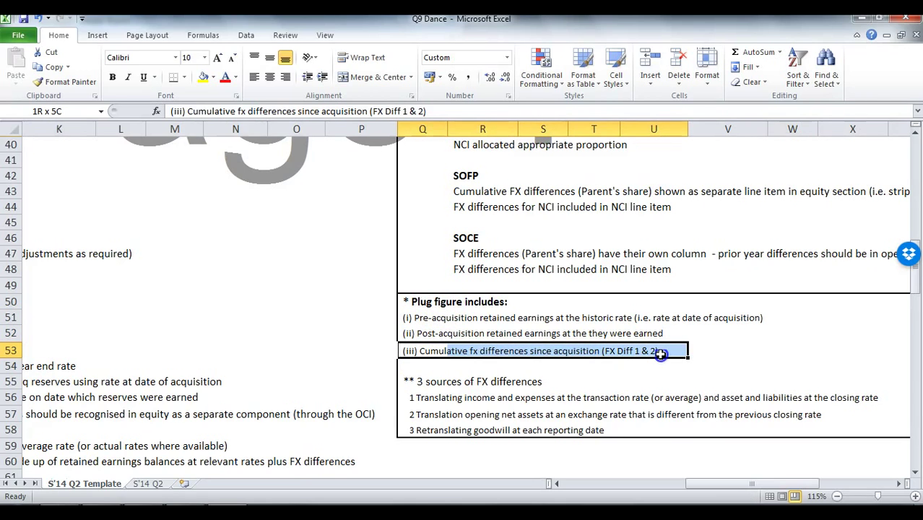
double_click(419, 351)
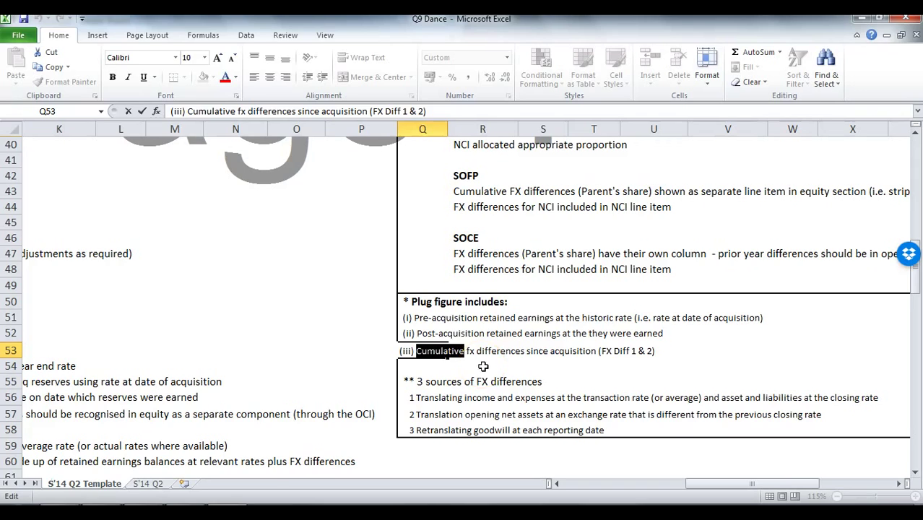
click(483, 367)
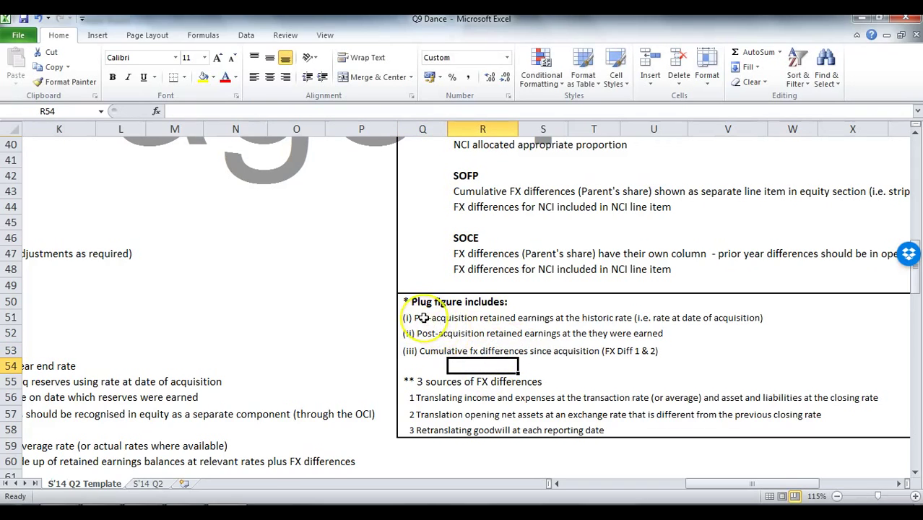
scroll(423, 314, up, 6)
scroll(462, 306, down, 6)
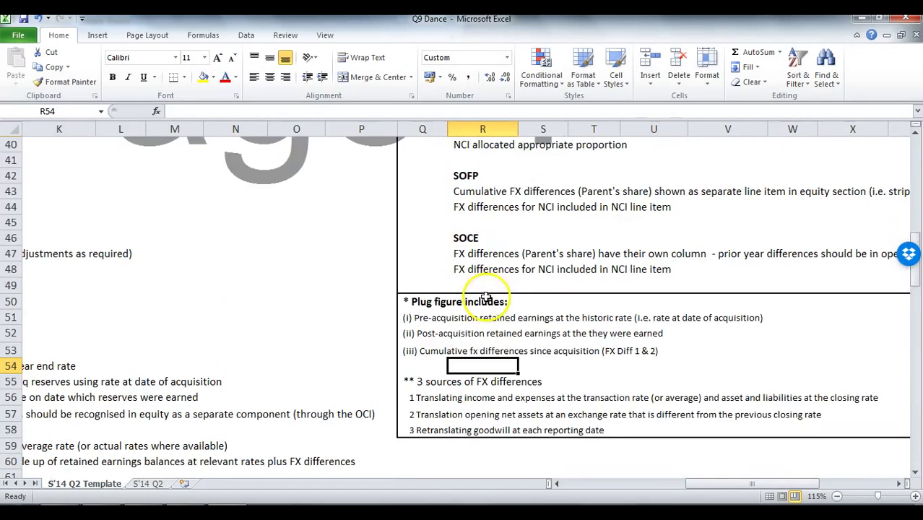
drag(422, 350, 643, 353)
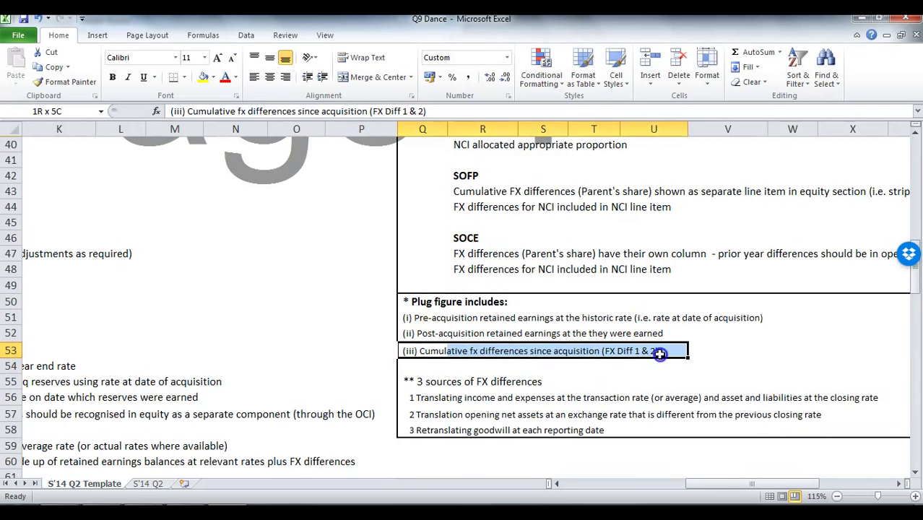
Review the three sources of FX differences listed in the guidance box.
click(431, 398)
drag(432, 398, 407, 415)
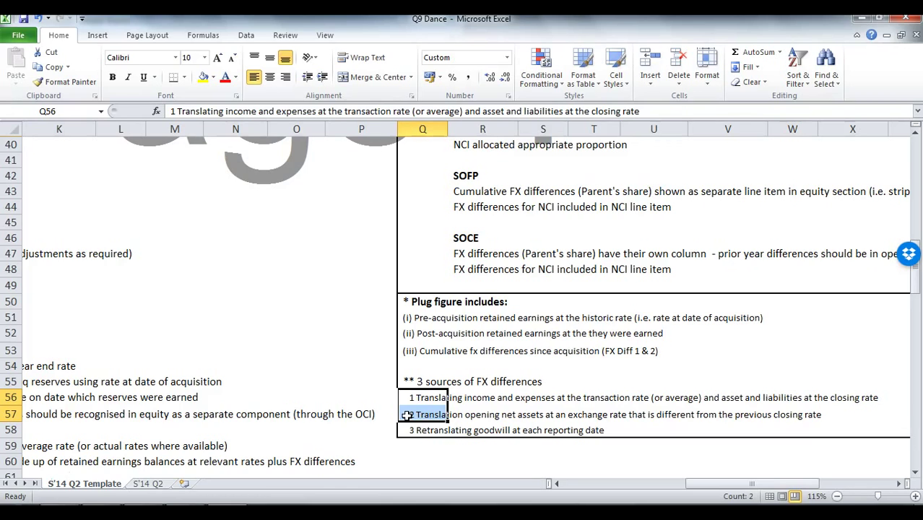
drag(407, 415, 402, 417)
drag(406, 413, 700, 413)
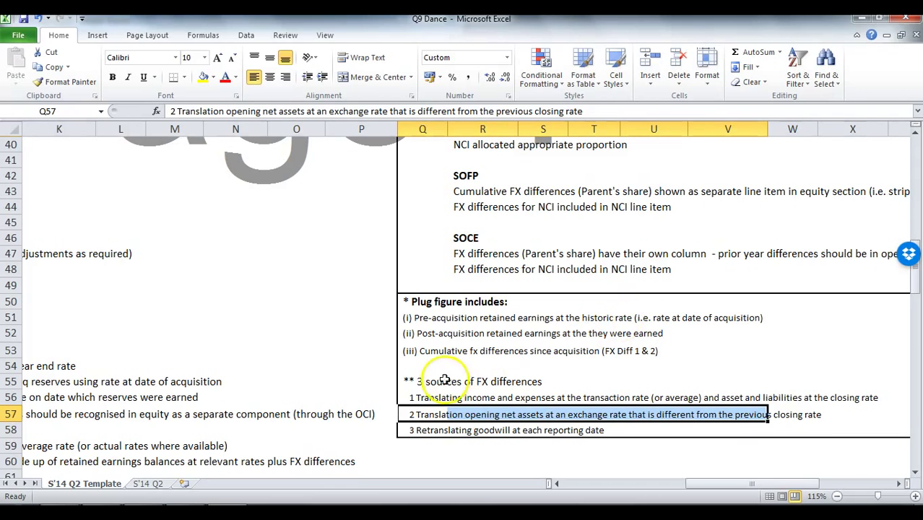
drag(418, 398, 419, 413)
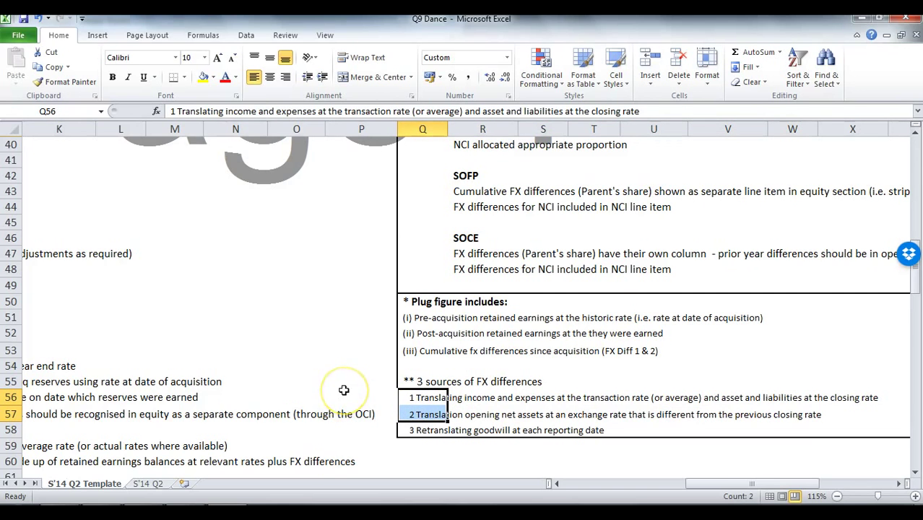
drag(344, 394, 7, 401)
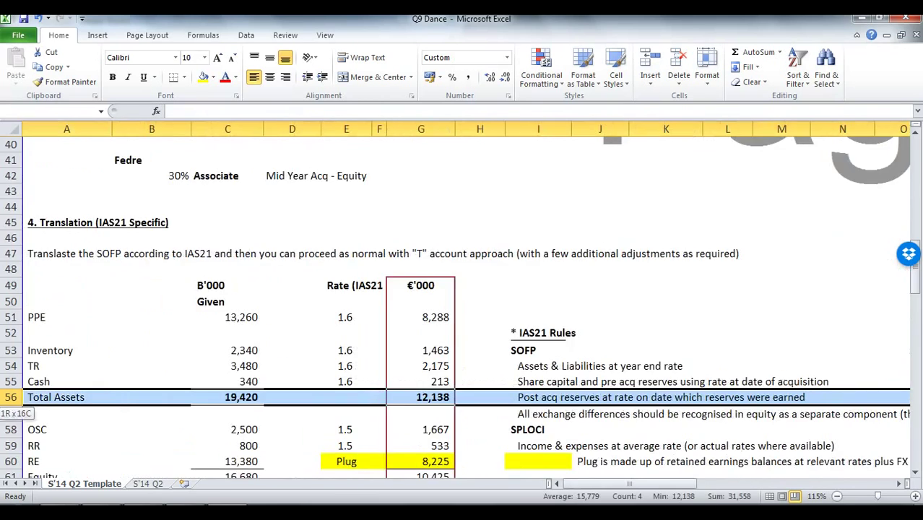
Enter a bold 'Cumulative FX Differences' heading in B98 for journal 1.
scroll(184, 370, down, 17)
scroll(191, 350, up, 7)
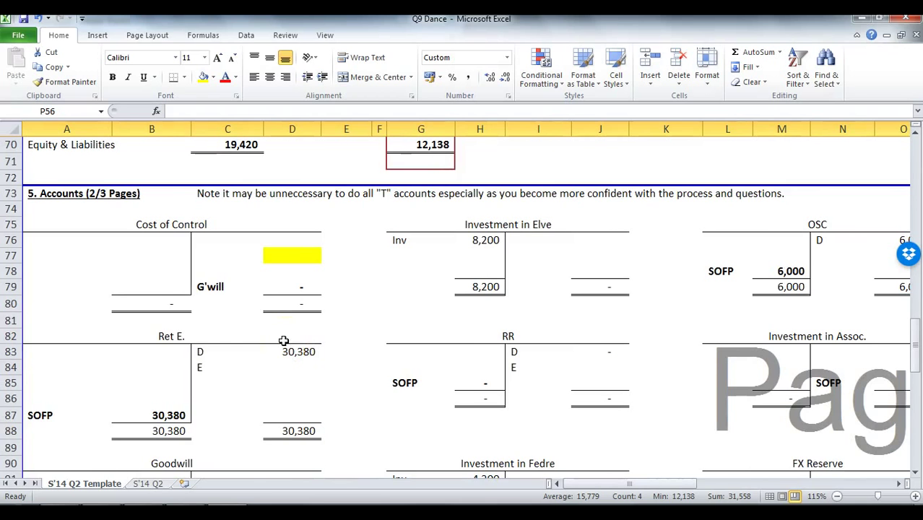
scroll(284, 341, down, 7)
click(226, 282)
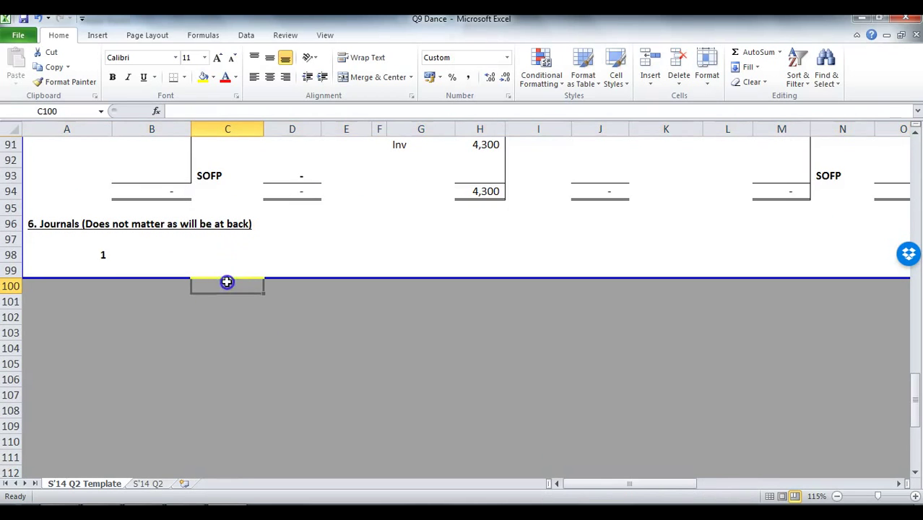
scroll(218, 477, down, 2)
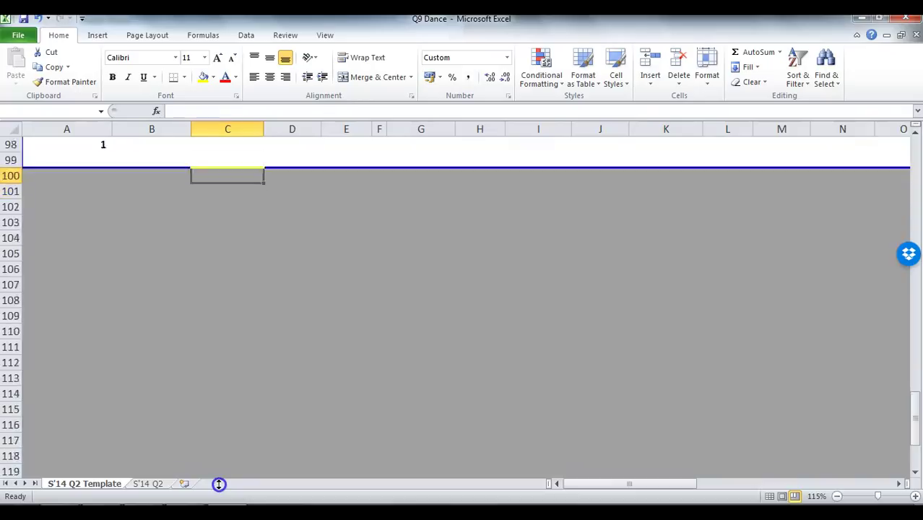
scroll(219, 476, up, 2)
click(132, 224)
text(Cumulative FX di)
key(BackSpace)
key(BackSpace)
text(Differences)
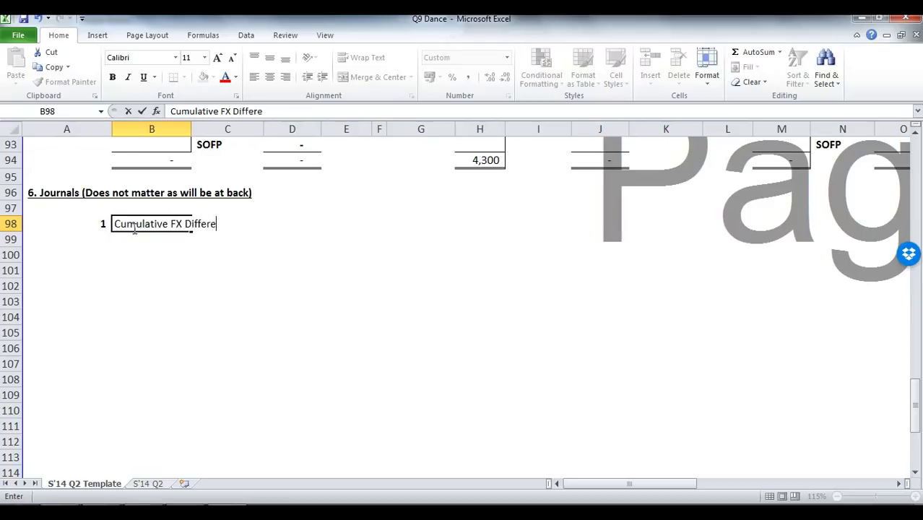
key(Return)
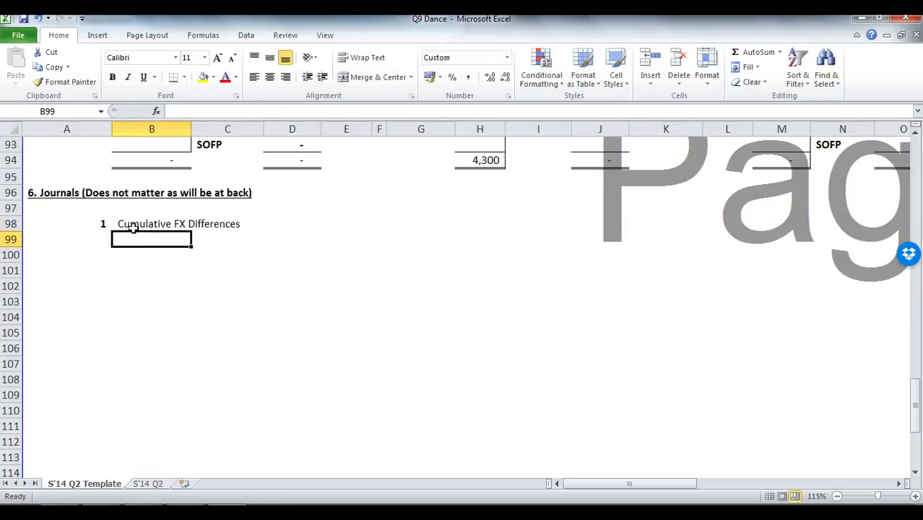
click(133, 227)
key(ctrl+b)
key(Return)
Add 'From 30 June 2010 to 31 Dec 2013' and lines FX Diff1 1 - NA, OSC, REV RES, RET E.
text(From 30 June 2)
text(010)
text( to )
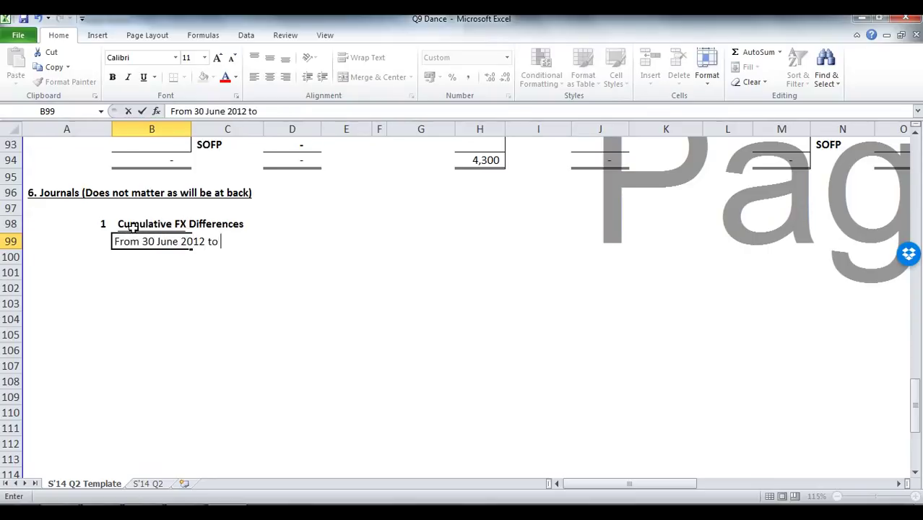
text(31 Dec 2013)
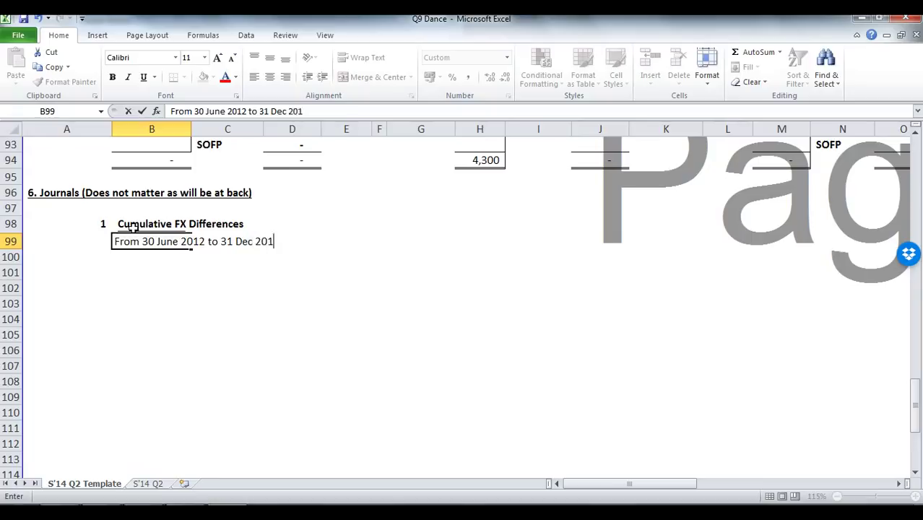
key(Return)
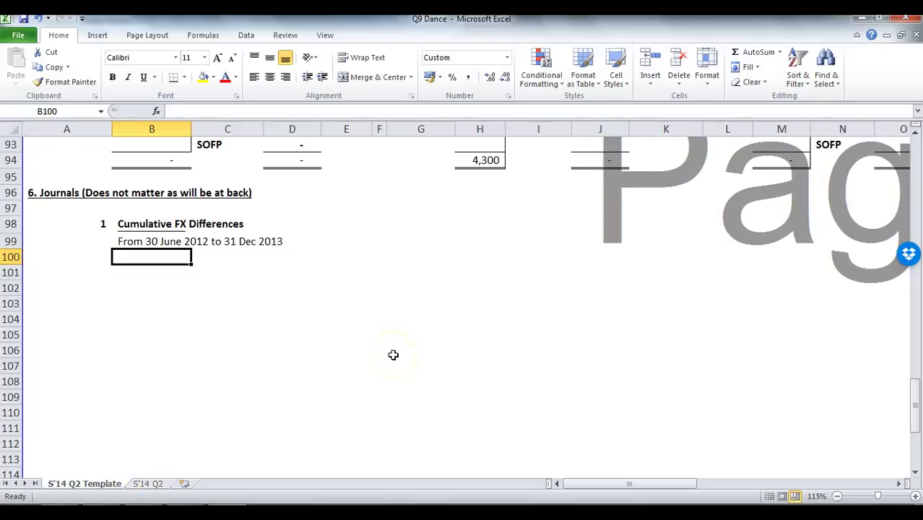
text(FX Diff1 1)
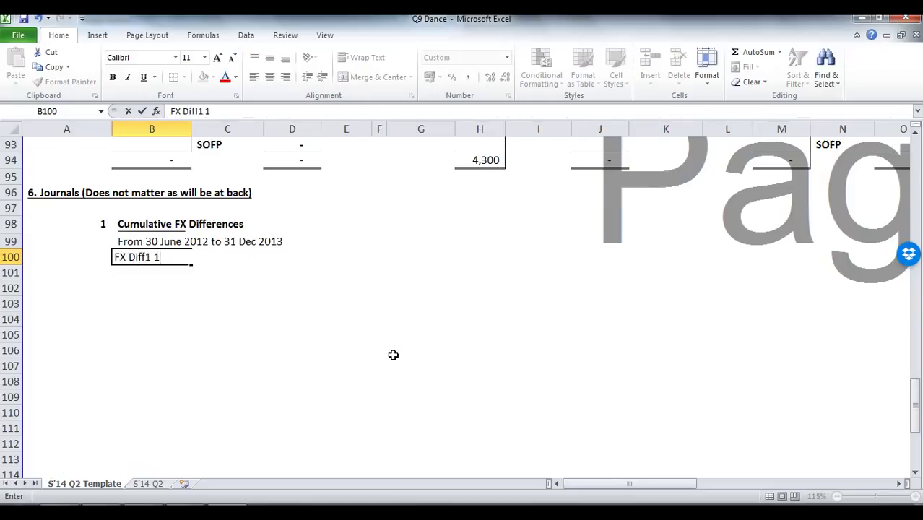
text( - NA)
key(Return)
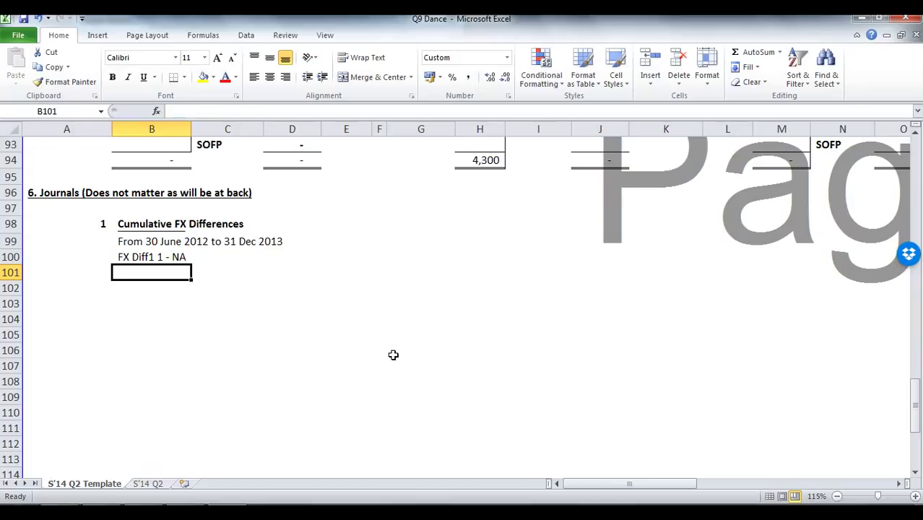
text(osc)
key(BackSpace)
key(BackSpace)
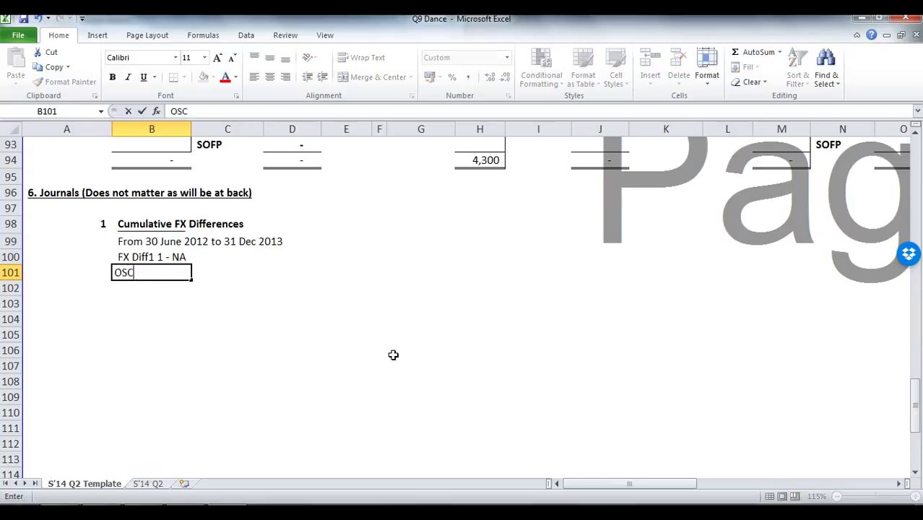
text(SC)
key(Return)
text(REV RES)
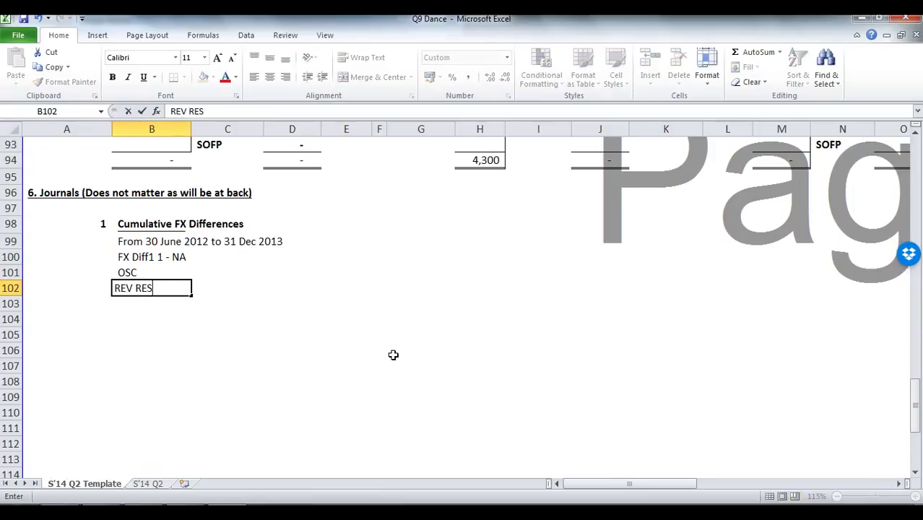
key(Return)
text(RET E)
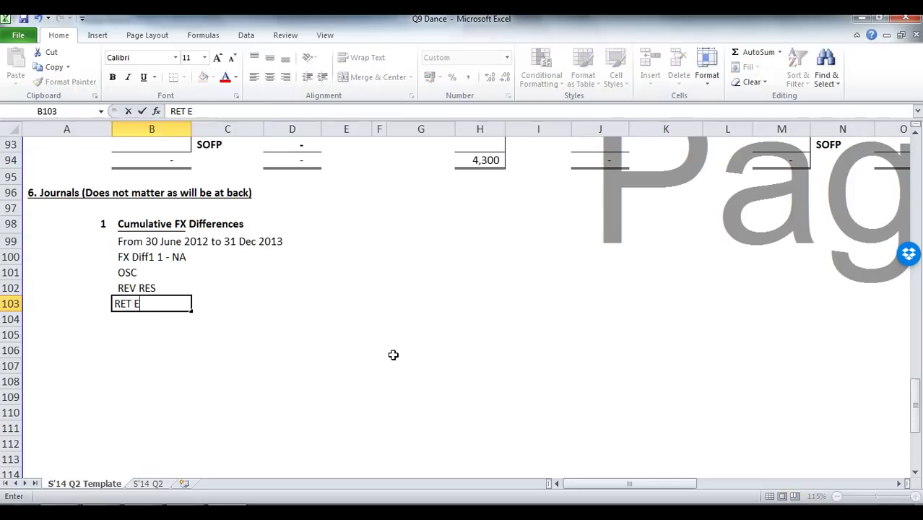
click(220, 272)
Label C100 'B'000' and bring the question PDF to the front.
click(229, 257)
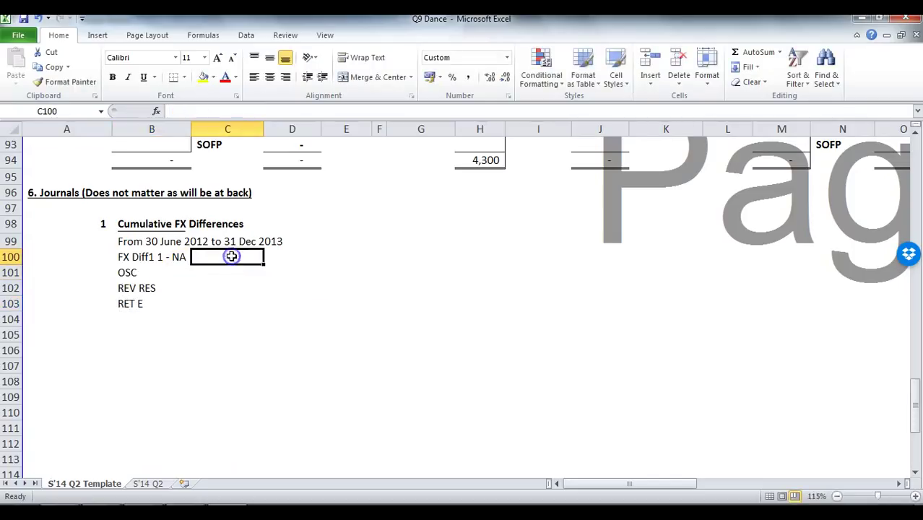
text(B'000)
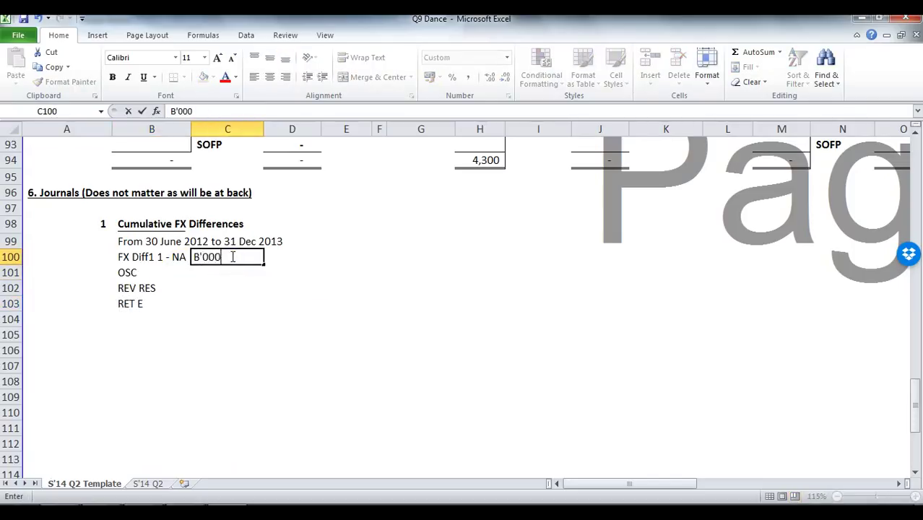
key(Return)
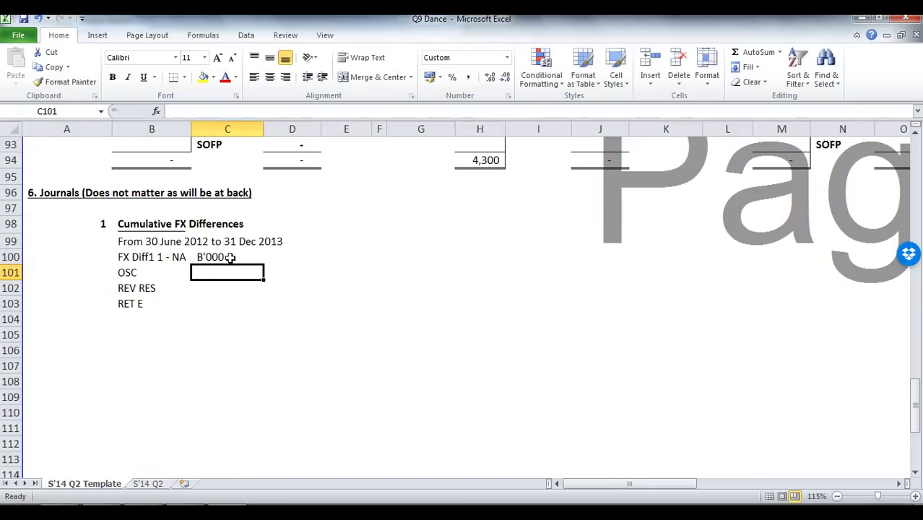
key(alt+Tab)
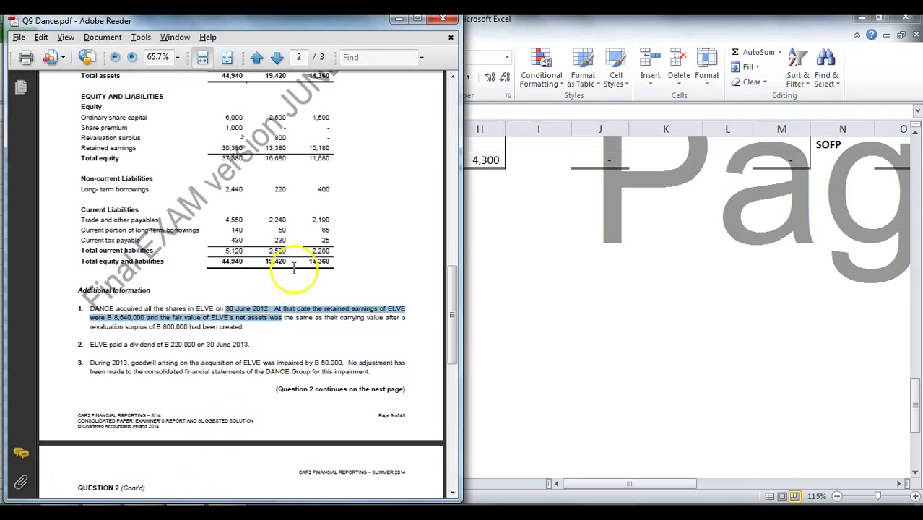
Read ELVE's revaluation surplus 800 and retained earnings 8,640 from the PDF, then return to Excel.
scroll(294, 254, up, 3)
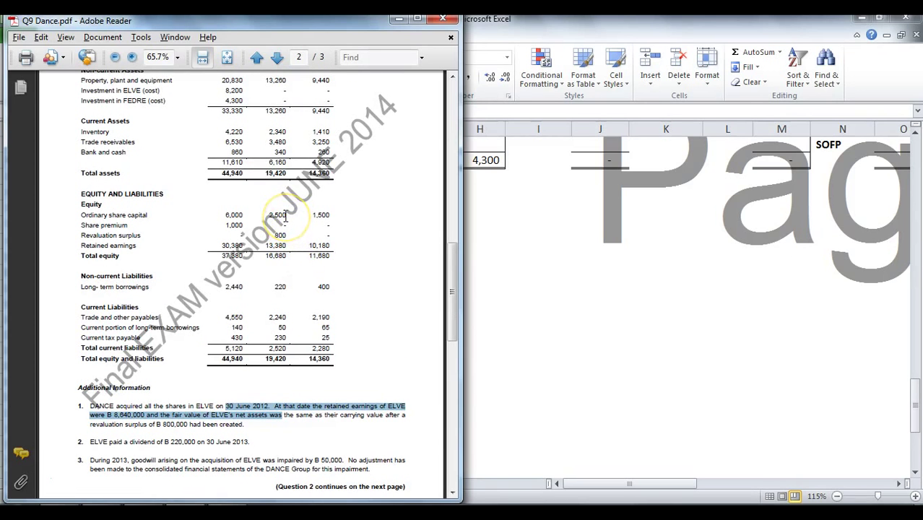
double_click(279, 235)
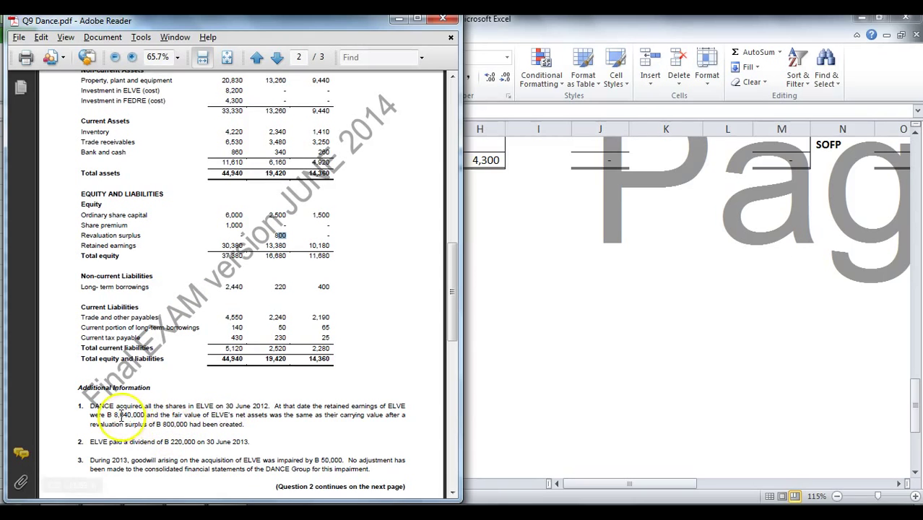
drag(118, 414, 133, 414)
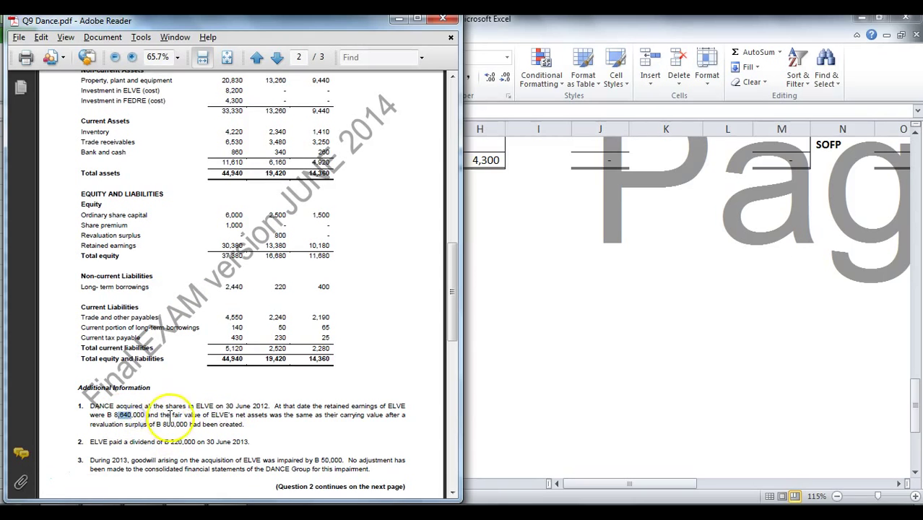
click(573, 359)
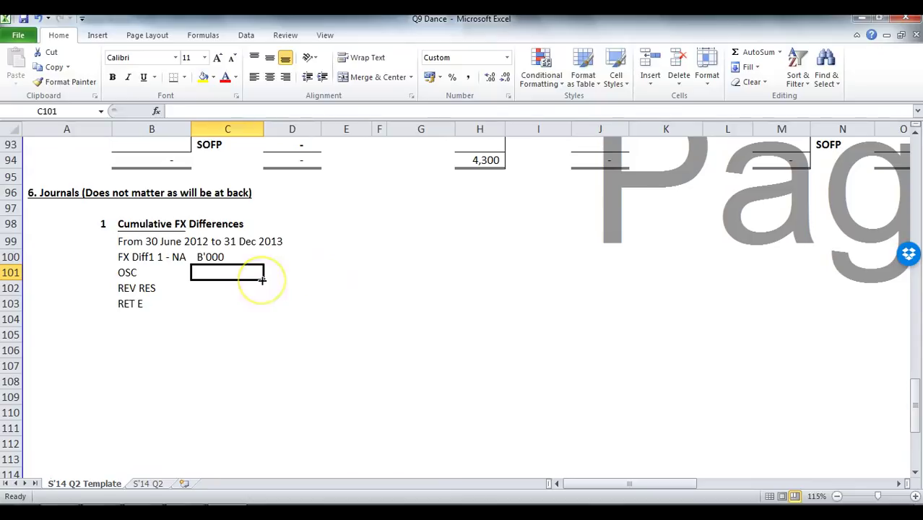
Enter OSC 2,500, REV RES 800 and RET E 8,640, then AutoSum them to 11,940 with a top border.
text(2500)
key(Return)
text(800)
key(Return)
text(8640)
key(Return)
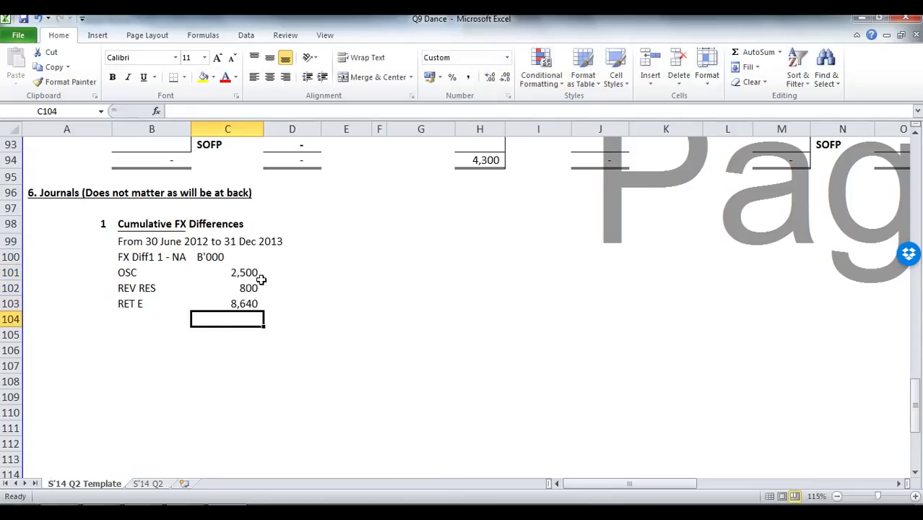
key(alt+equal)
key(Return)
key(Up)
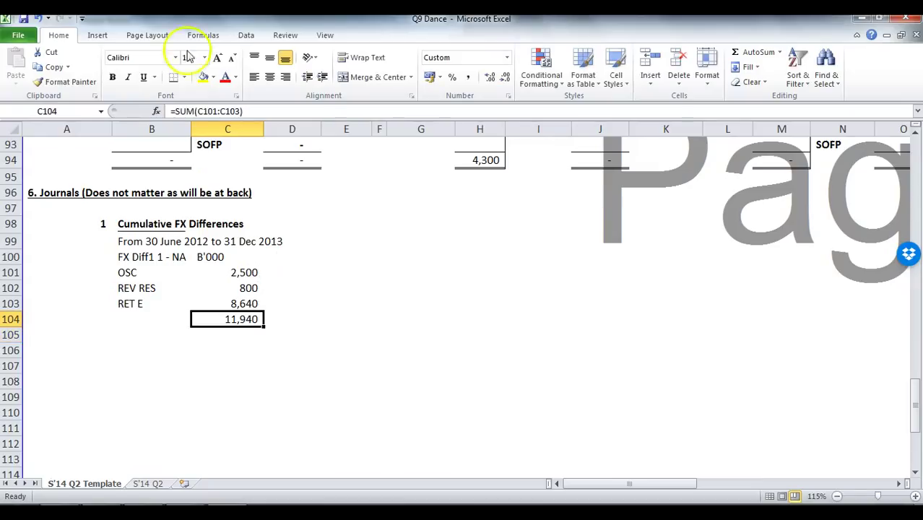
click(184, 77)
click(189, 122)
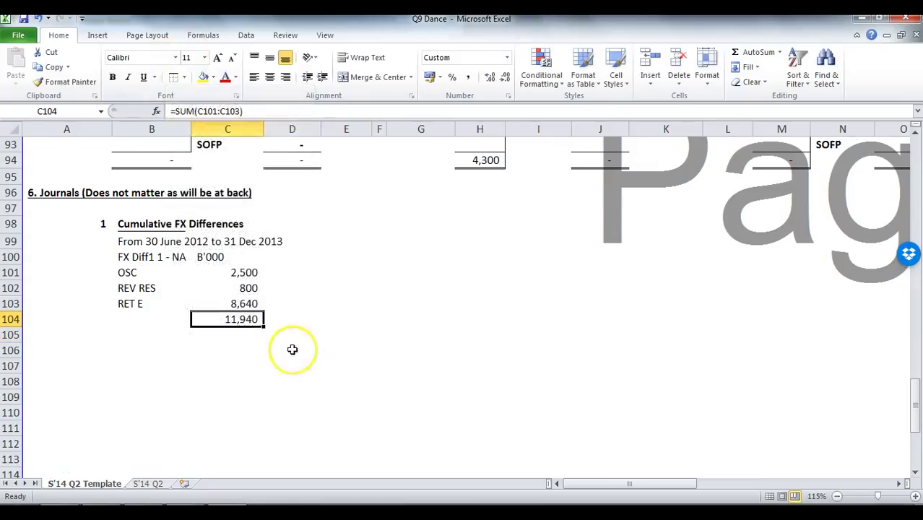
Label B106 '@ Hist Rate' and enter the 1.5 rate, shown to one decimal place.
click(147, 352)
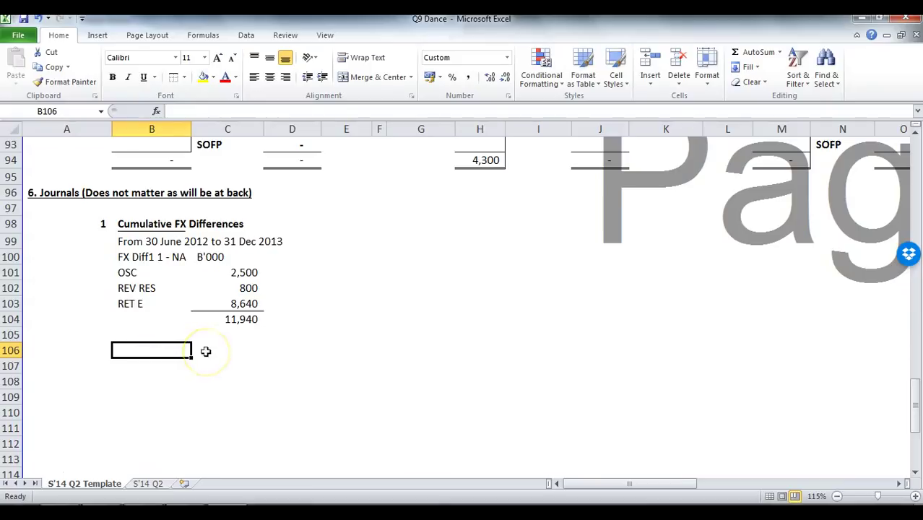
text('@ hIST)
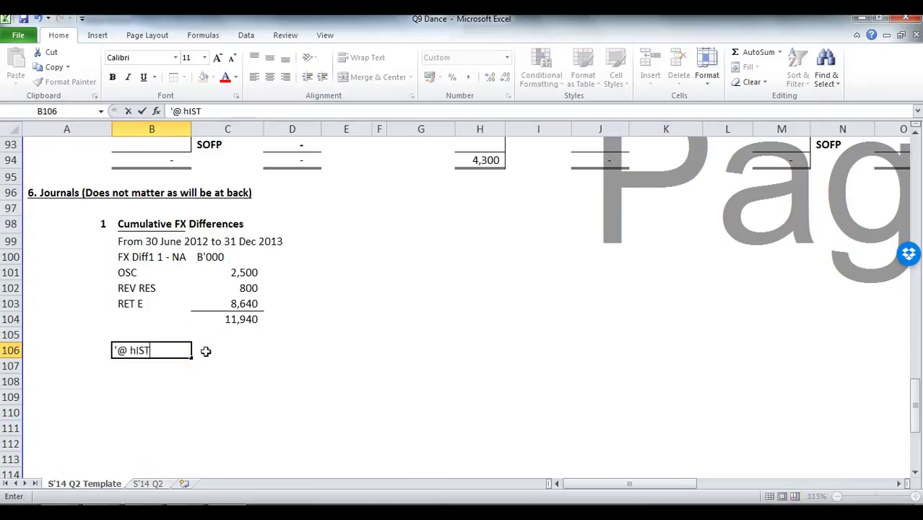
text( Rate)
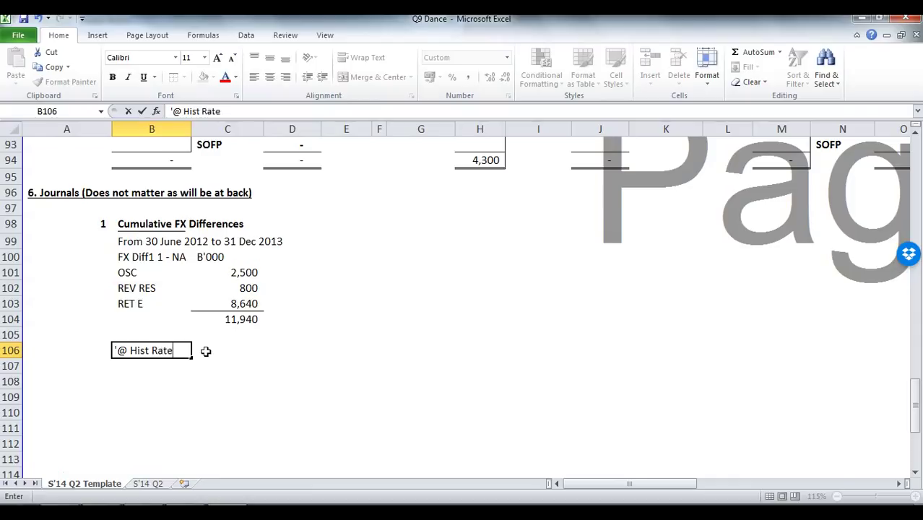
click(205, 351)
text(1.5)
key(Return)
click(206, 350)
click(490, 77)
click(256, 365)
Translate the 11,940 total at the historical rate in D106 with =C104/C106, giving 7,960.
click(299, 350)
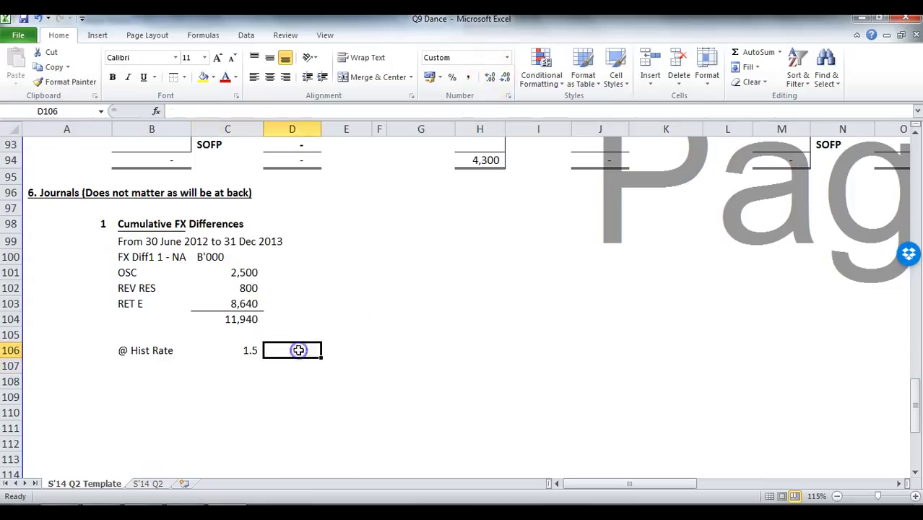
text(+)
key(Left)
key(Up)
key(Up)
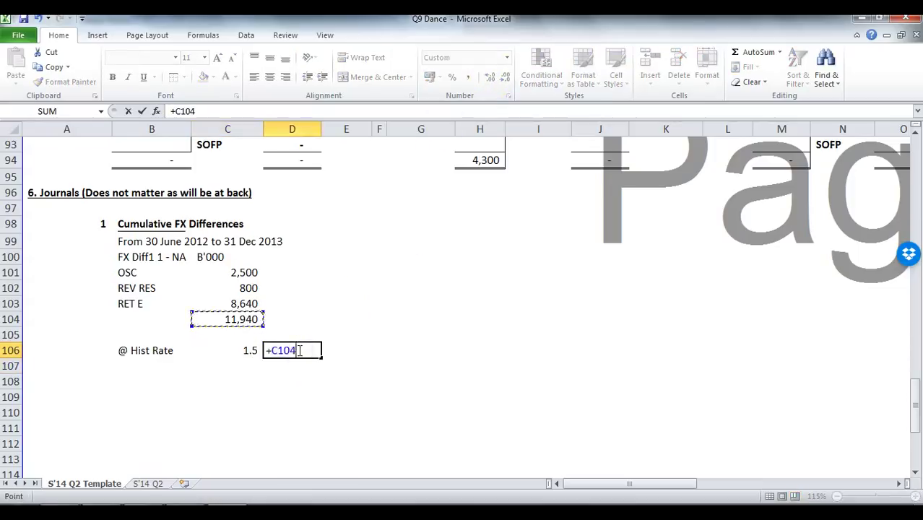
text(/)
key(Left)
key(Return)
click(299, 350)
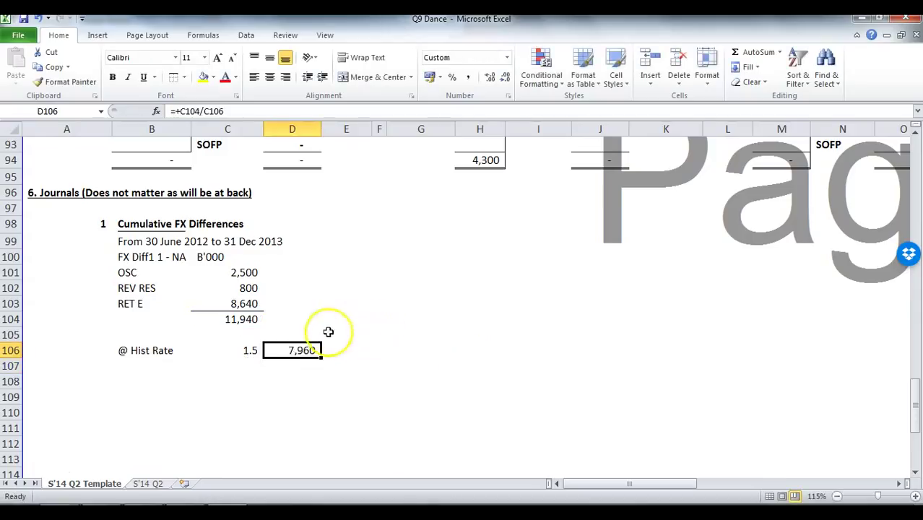
Head column D with €'000 in D100.
click(306, 257)
text(€'000)
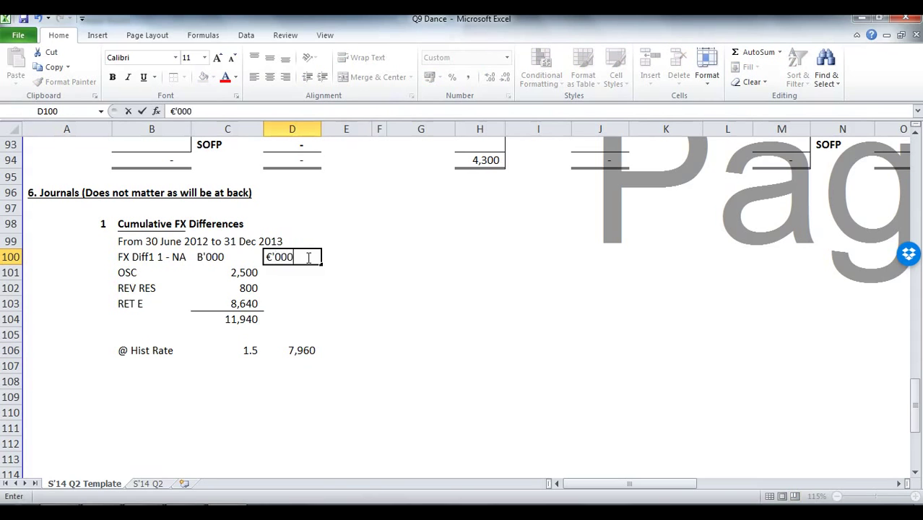
key(Return)
Review the 1.5 rates used for OSC and RR and the Plug row in the earlier working.
drag(305, 351, 236, 349)
scroll(319, 305, up, 12)
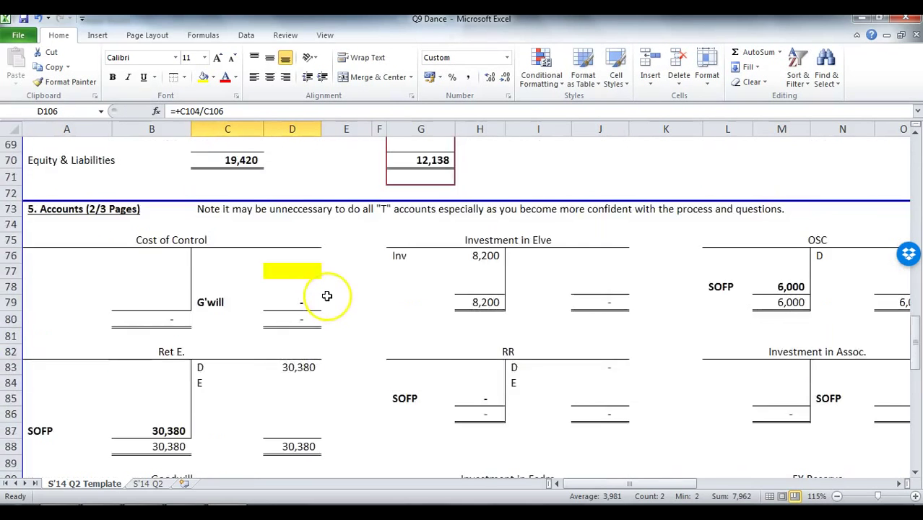
drag(346, 161, 423, 175)
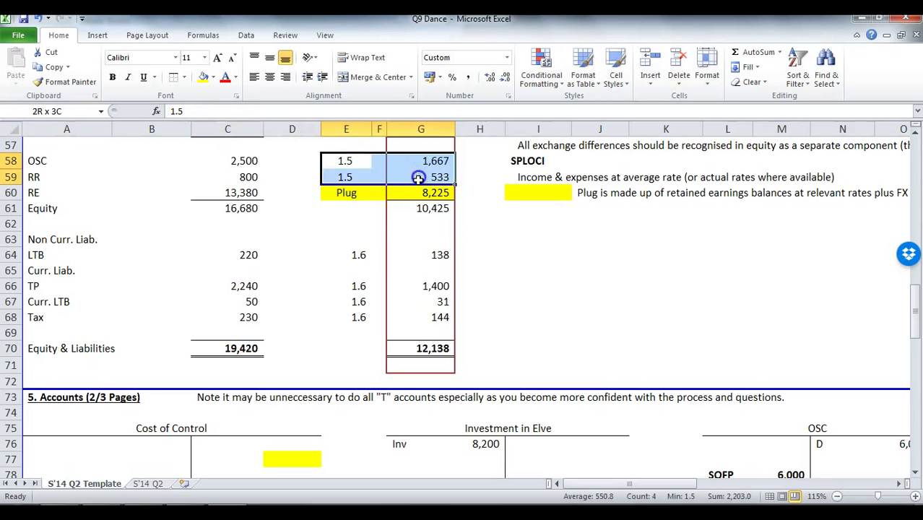
drag(346, 194, 411, 195)
scroll(418, 231, down, 14)
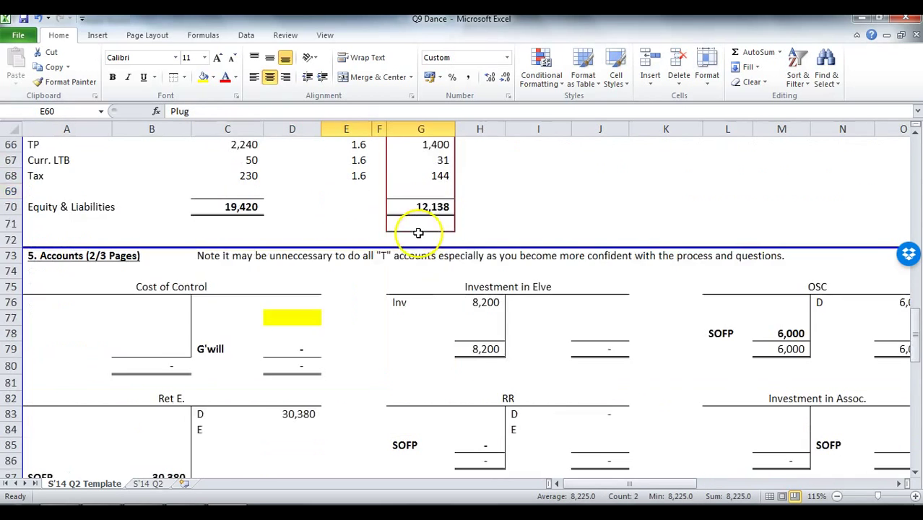
Label B107 '@ Closing Rate' below the historical-rate row.
click(135, 270)
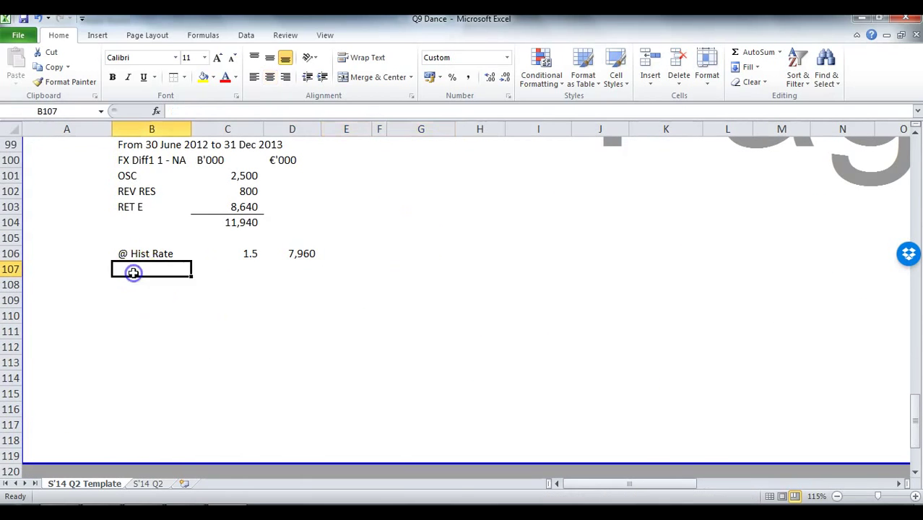
text('@ C)
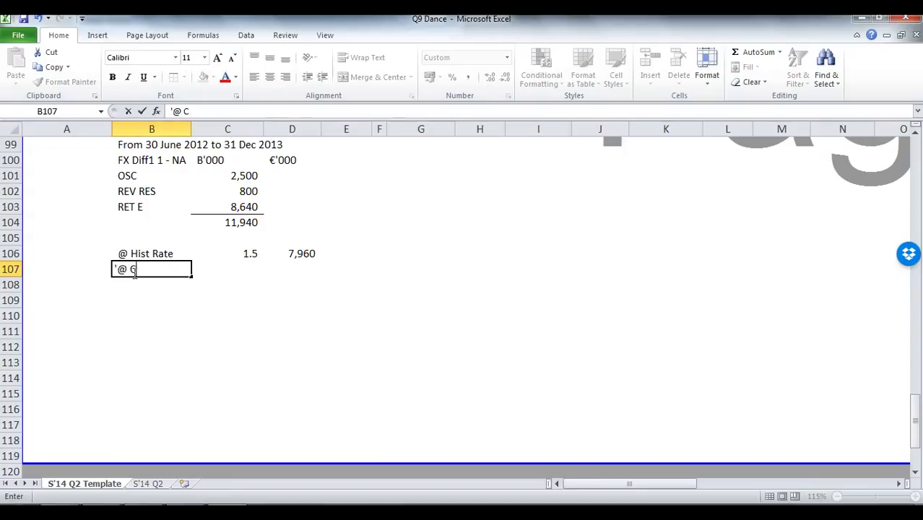
text(losing Rate)
key(Tab)
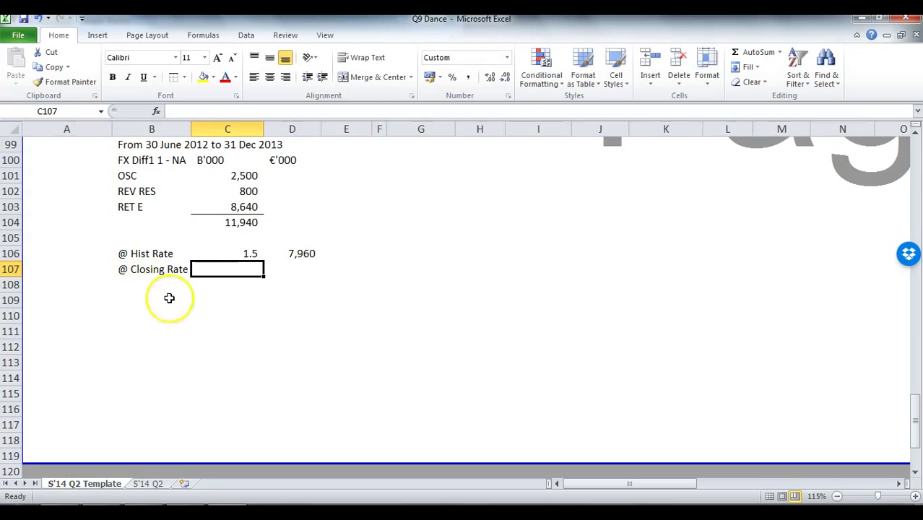
In the question PDF, find and highlight the 31 December 2013 rate of 1.60.
click(182, 502)
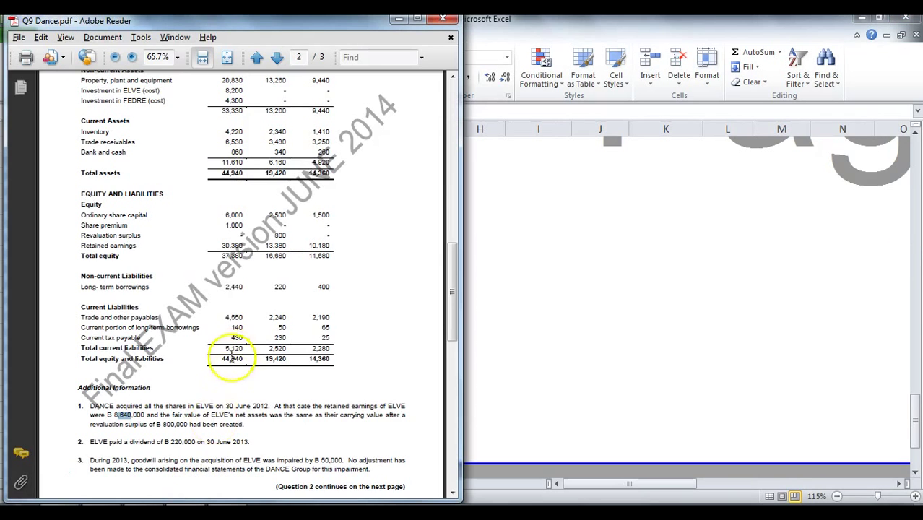
scroll(232, 359, down, 10)
drag(96, 287, 227, 284)
Enter the 1.6 closing rate and translate the 11,940 total at it to 7,463.
click(583, 289)
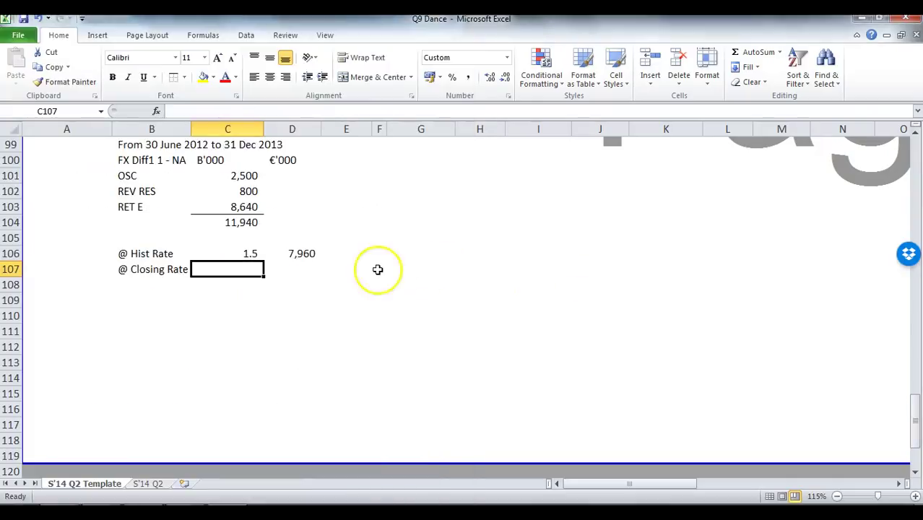
text(1.56)
key(BackSpace)
key(BackSpace)
text(6)
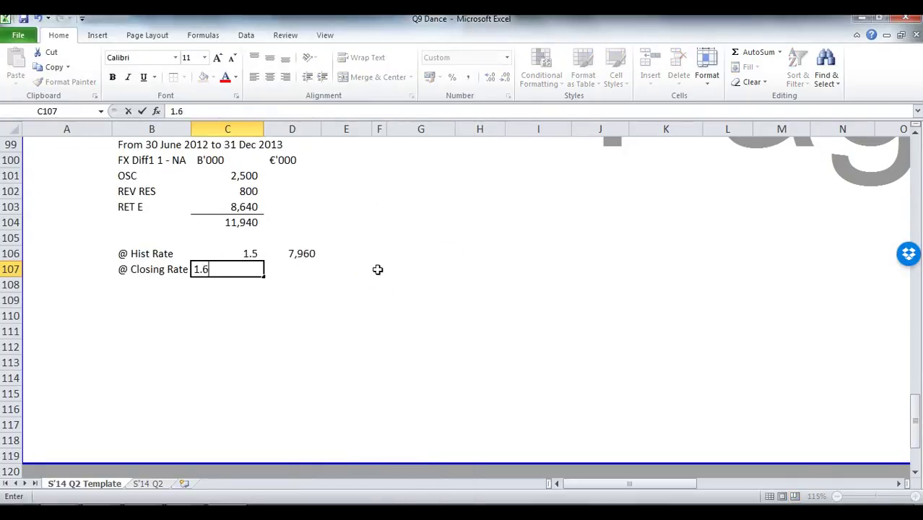
key(Tab)
text(+)
key(Left)
key(Up)
key(Up)
key(Up)
text(/)
key(Left)
key(Return)
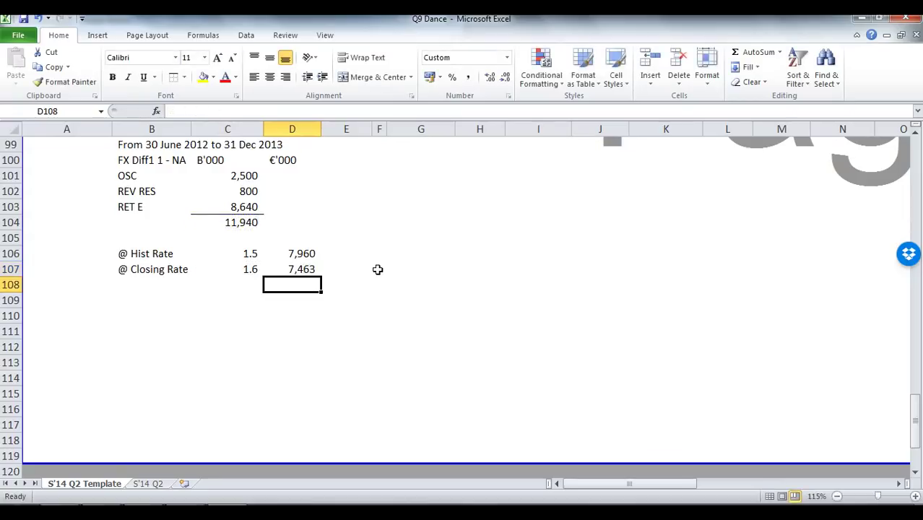
Compute the FX difference of (498) below and format it #,##0;[Red](#,##0);"-".
text(+)
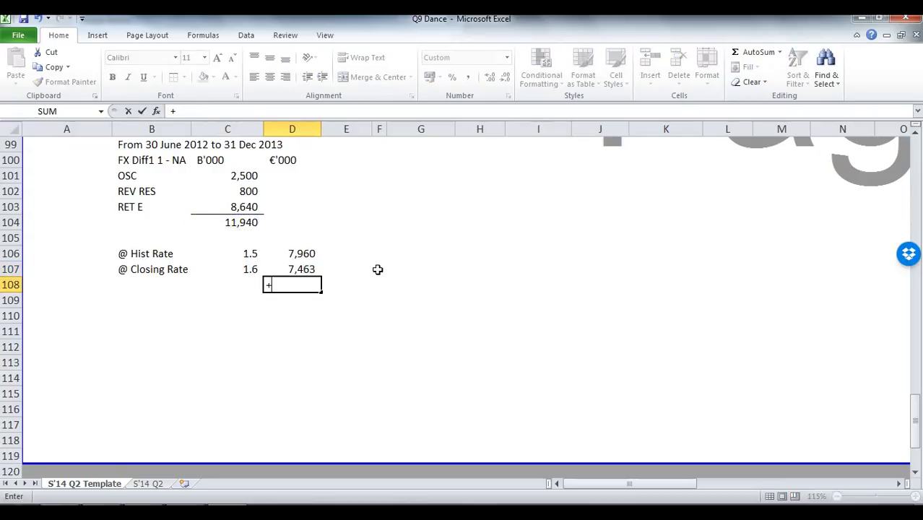
key(Up)
text(-)
key(Up)
key(Up)
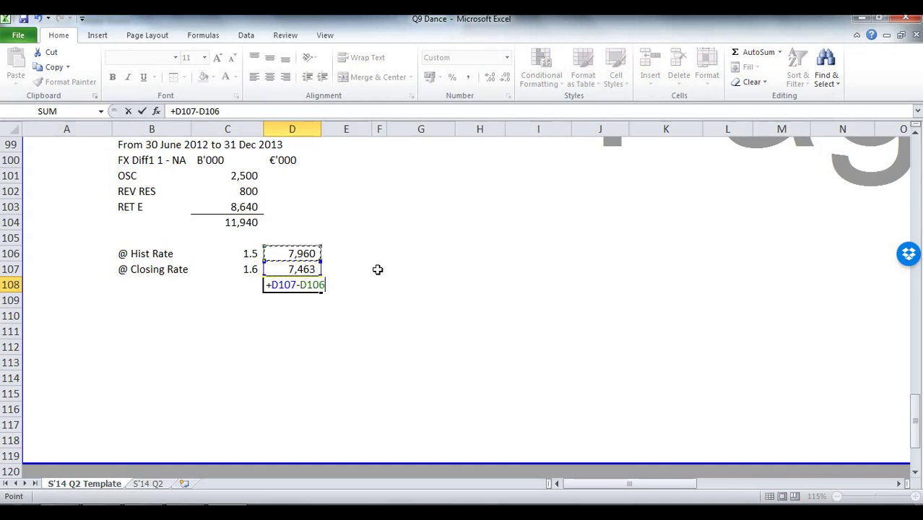
key(Return)
key(Up)
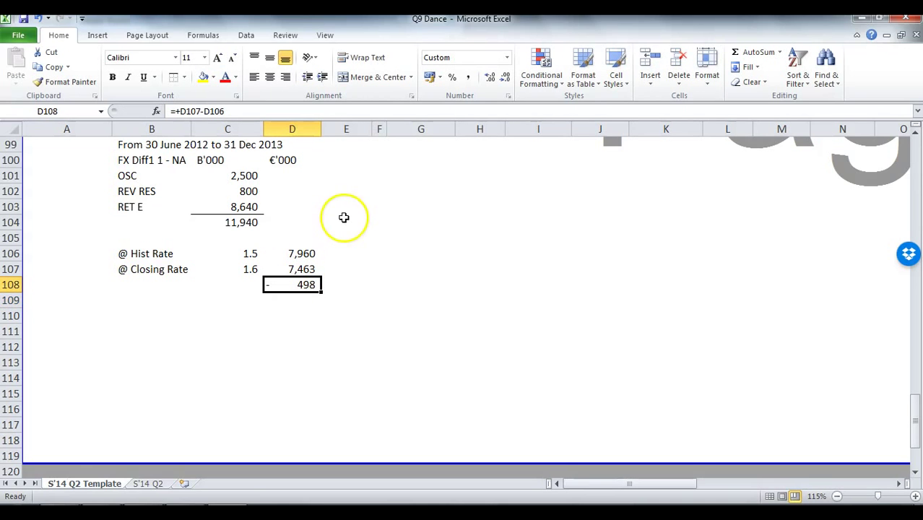
key(ctrl+1)
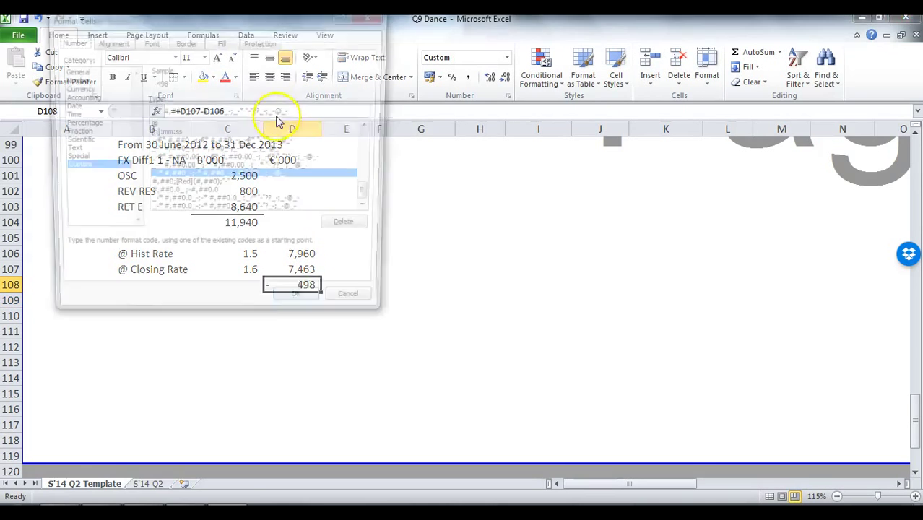
click(233, 186)
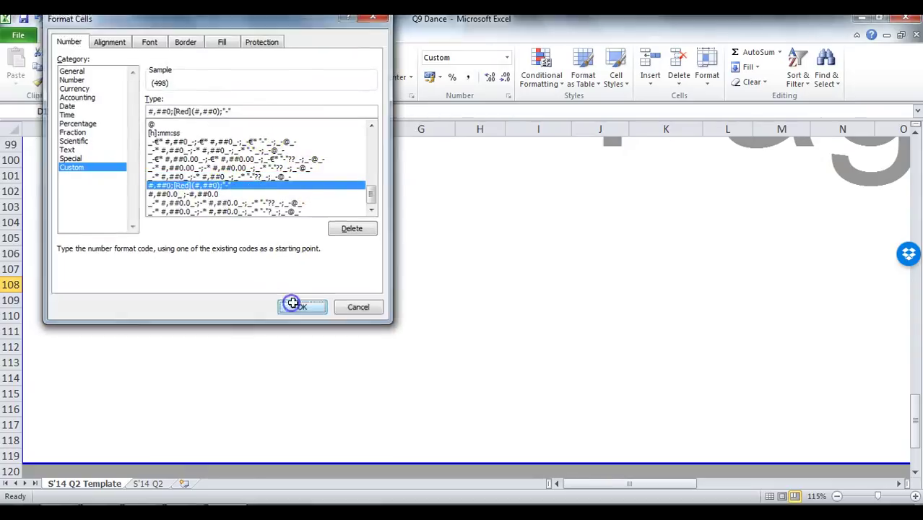
click(303, 307)
Label the difference 'FX Diff 1' in B108 and note 'Loss' in E108.
click(146, 285)
text(FX )
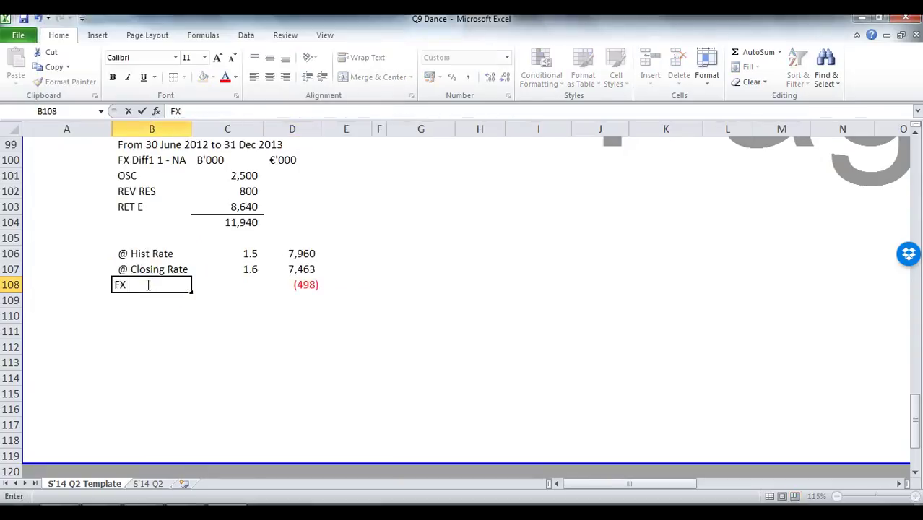
text(Diff 1)
key(Right)
key(Right)
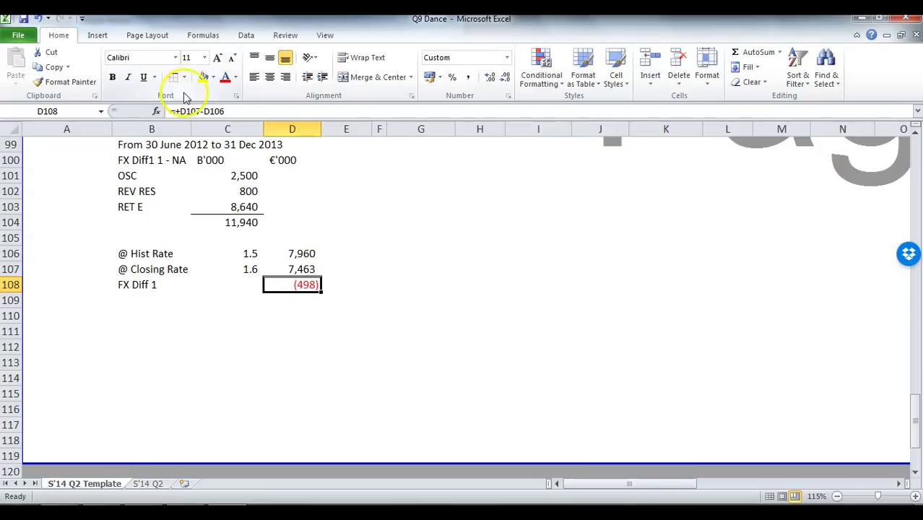
click(144, 286)
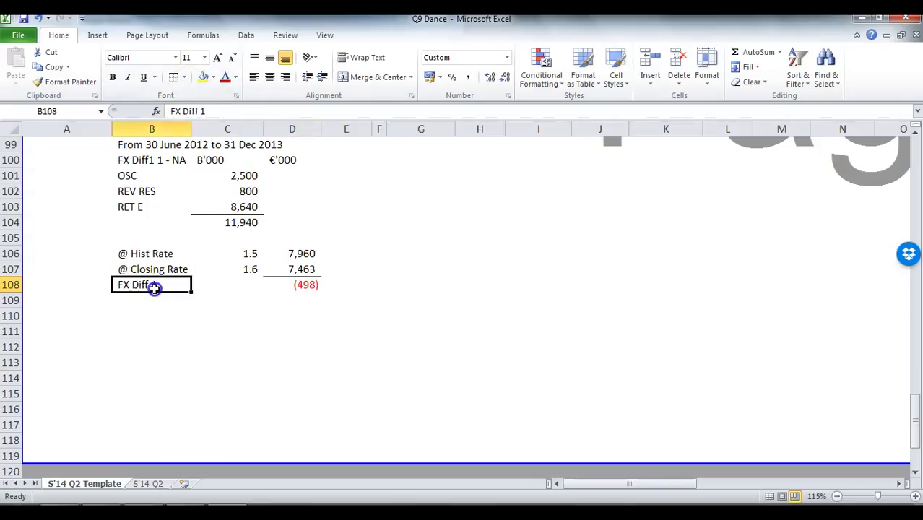
drag(175, 288, 262, 288)
click(360, 292)
click(366, 283)
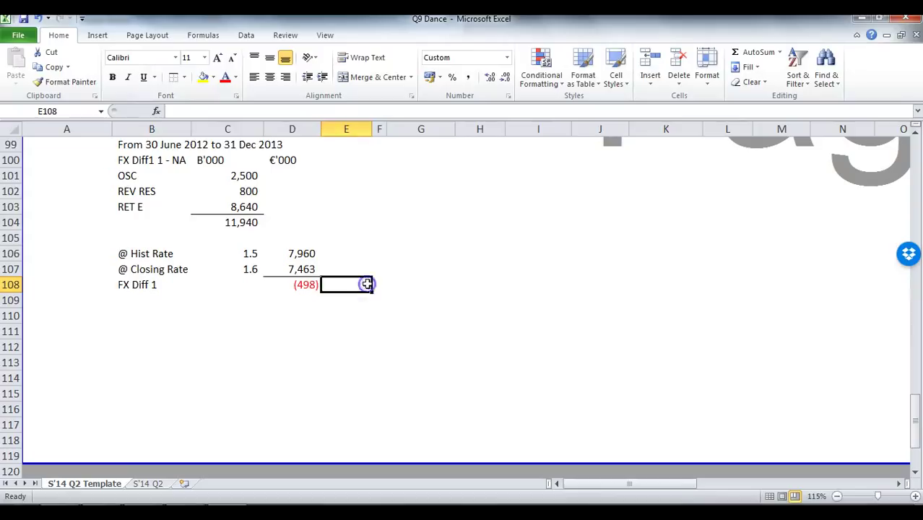
text(Loss)
key(Return)
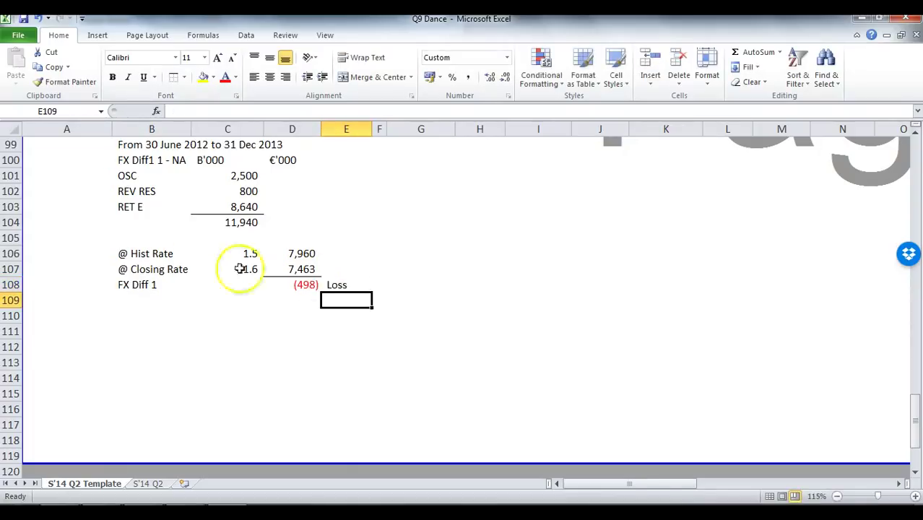
Review the historical and closing-rate translations, then bold the FX Diff 1 row.
drag(123, 254, 276, 249)
drag(299, 158, 299, 247)
drag(127, 268, 285, 268)
click(291, 268)
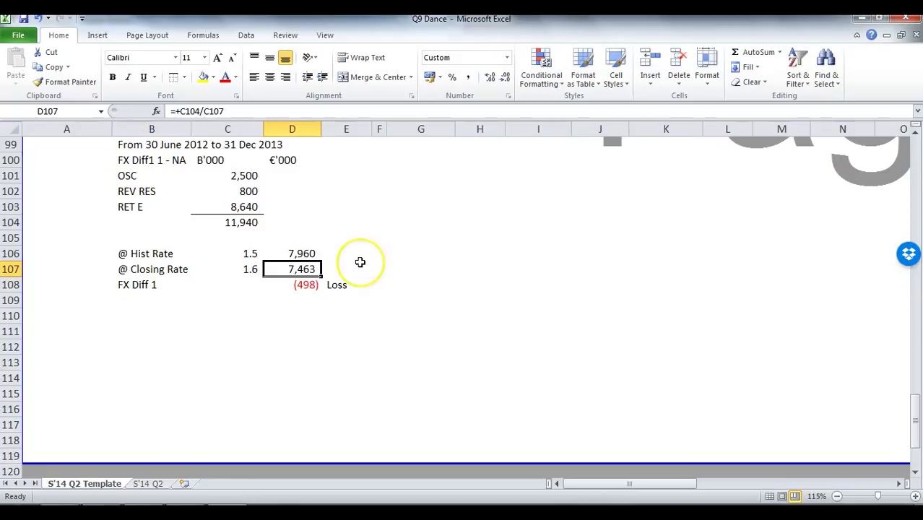
click(304, 285)
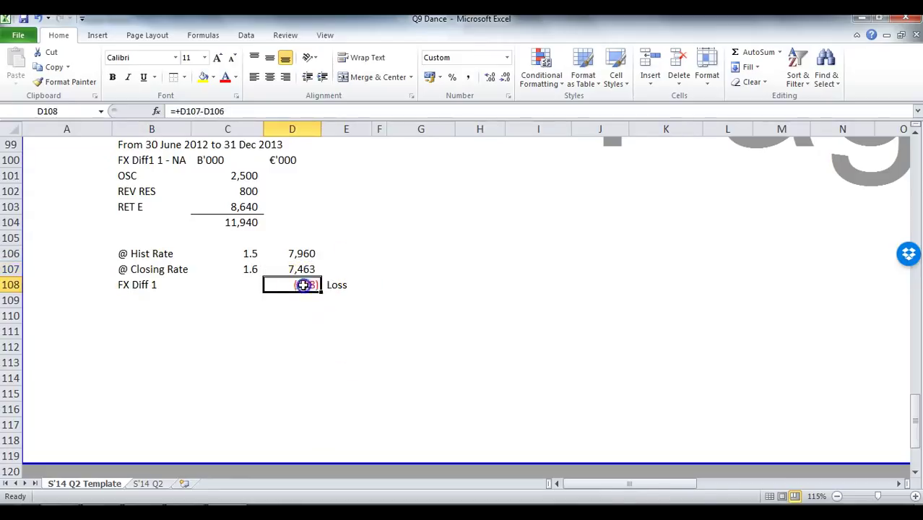
drag(123, 285, 299, 284)
key(ctrl+b)
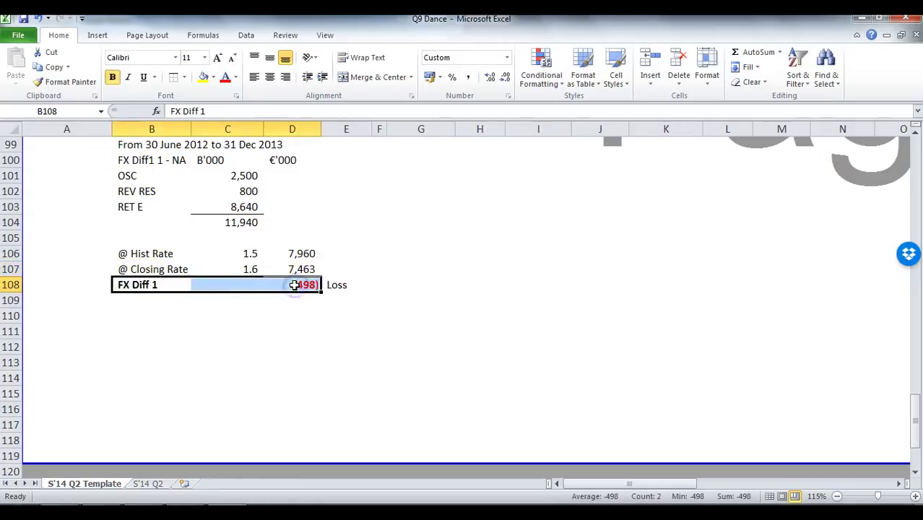
click(132, 329)
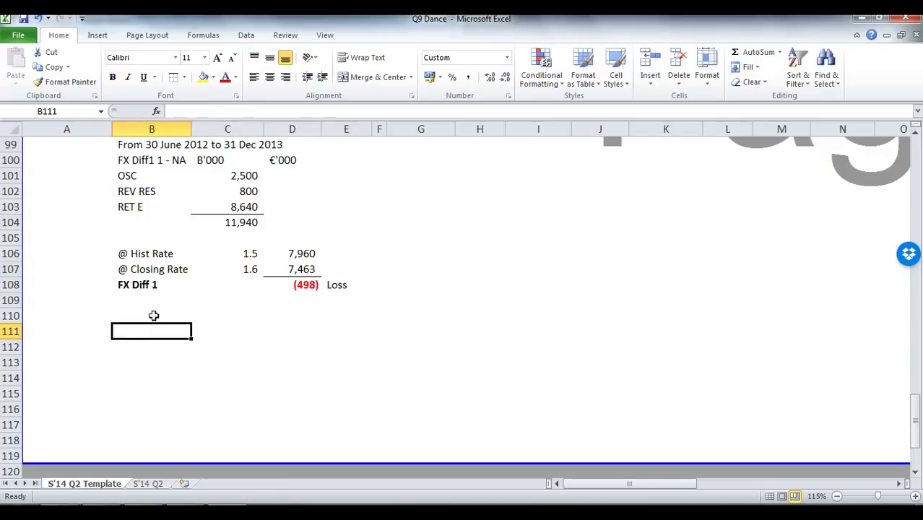
Add the heading 'FX Diff 2 - Income' in B111 below FX Diff 1.
text(FX )
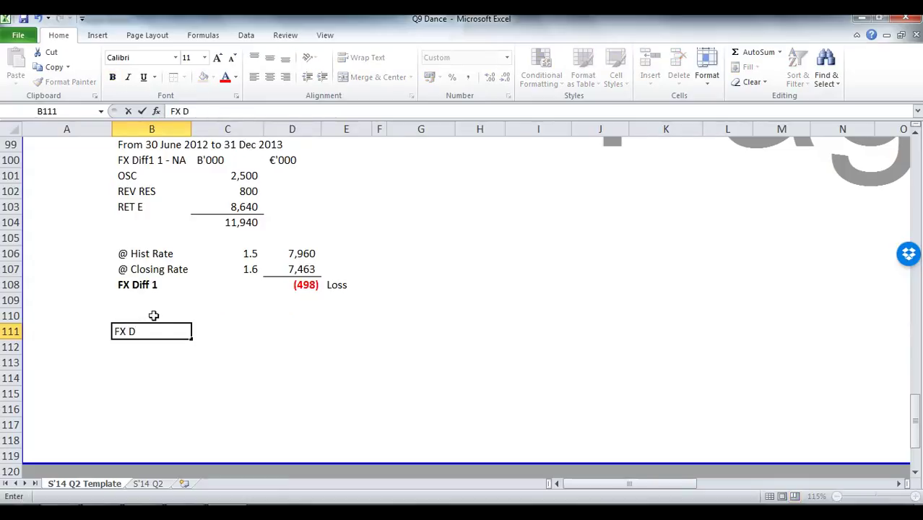
text(Diff 2 - Income)
key(Return)
scroll(175, 336, down, 2)
scroll(179, 336, up, 1)
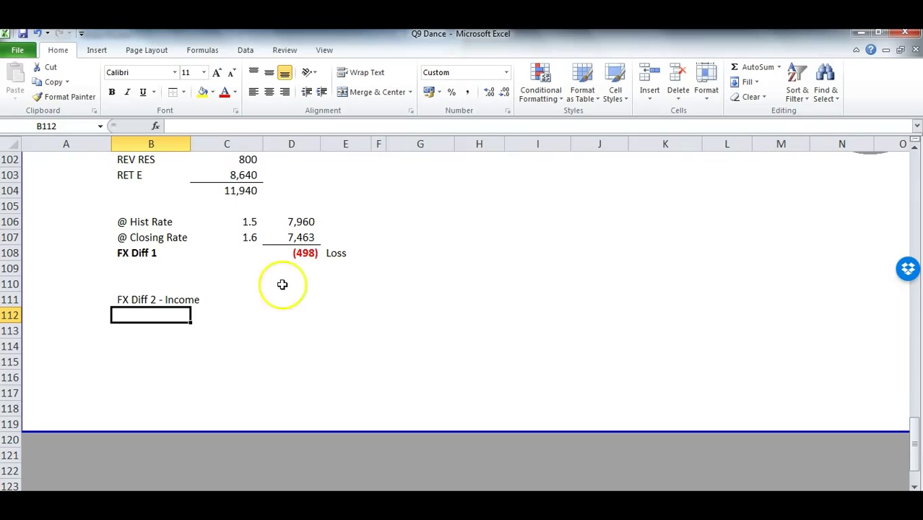
scroll(287, 280, up, 13)
scroll(287, 279, up, 10)
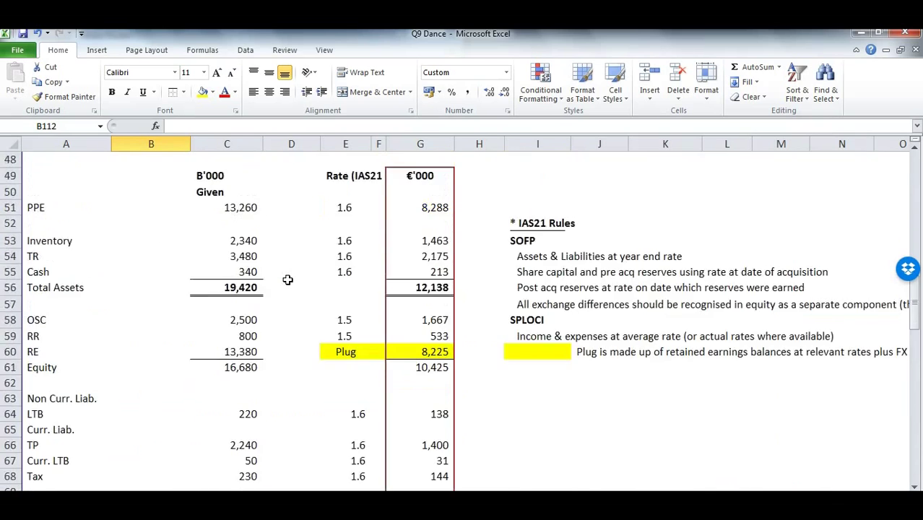
drag(295, 252, 382, 252)
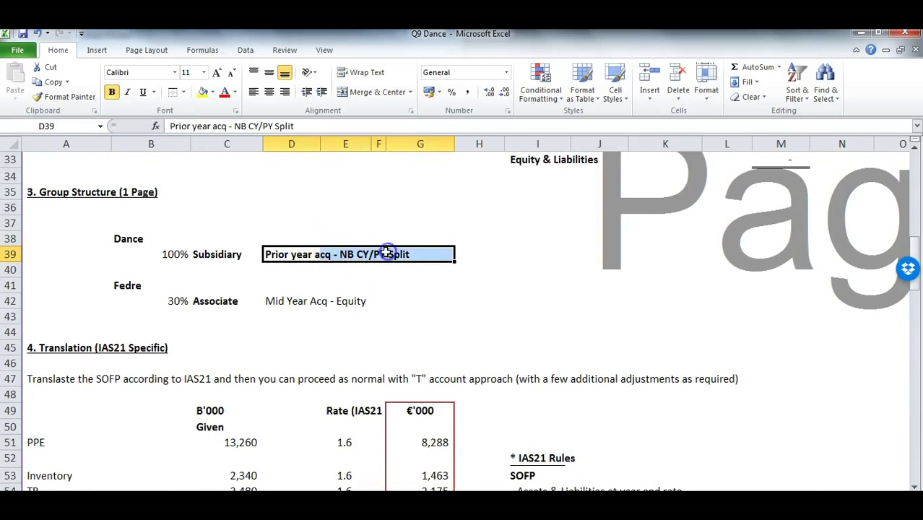
scroll(369, 272, down, 14)
scroll(368, 272, down, 12)
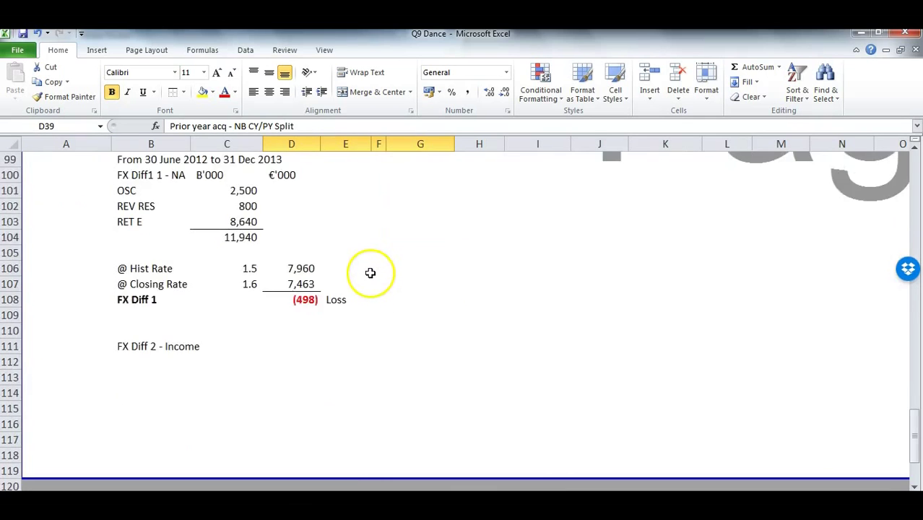
scroll(309, 262, up, 2)
Enter 'Profits for 2013' in B112 with =2670-220 giving 2,450 in C112.
click(145, 268)
text(P)
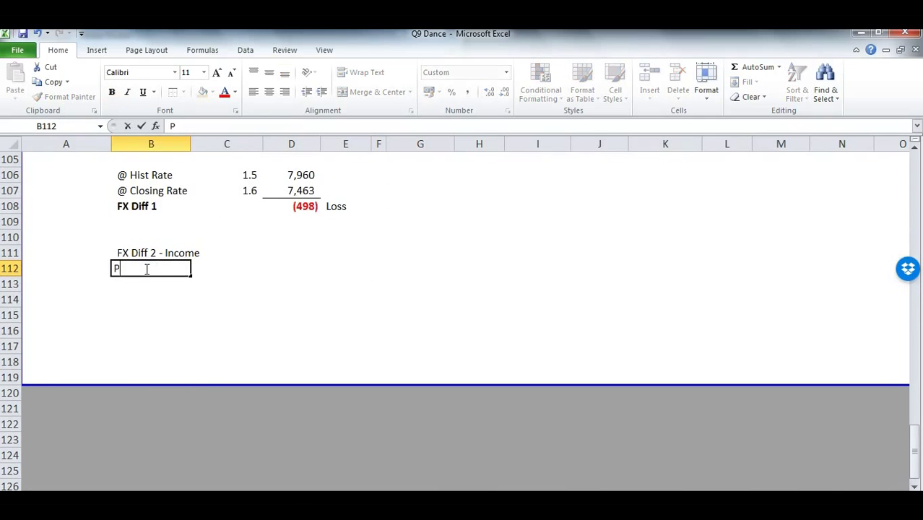
text(rofits for 2013)
key(Return)
key(Up)
key(Right)
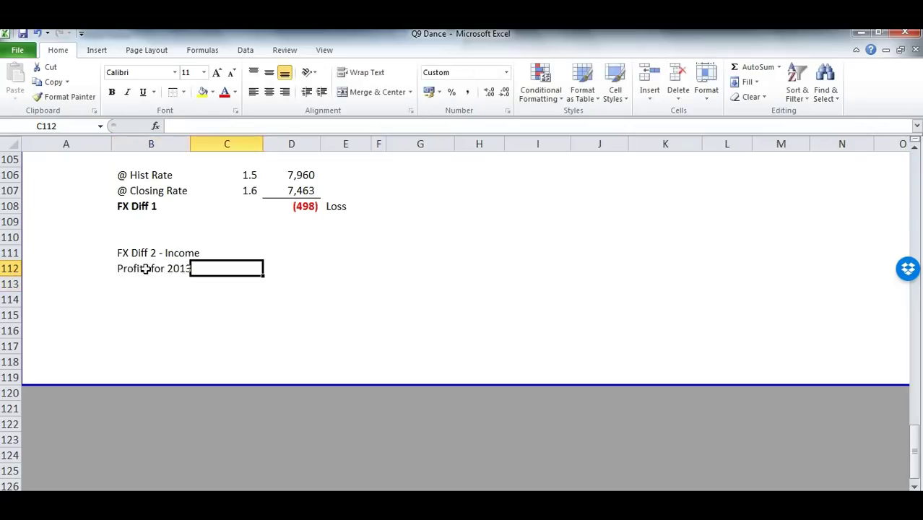
text(=)
key(alt+Tab)
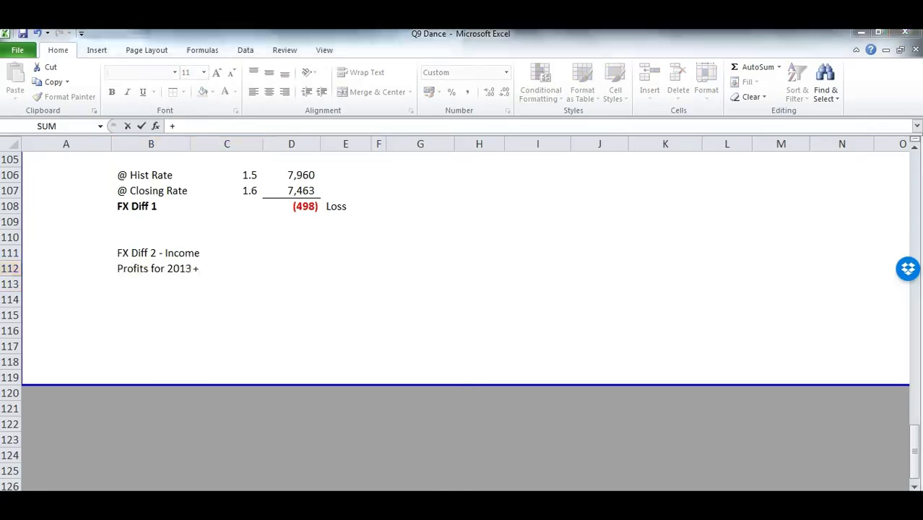
key(alt+Tab)
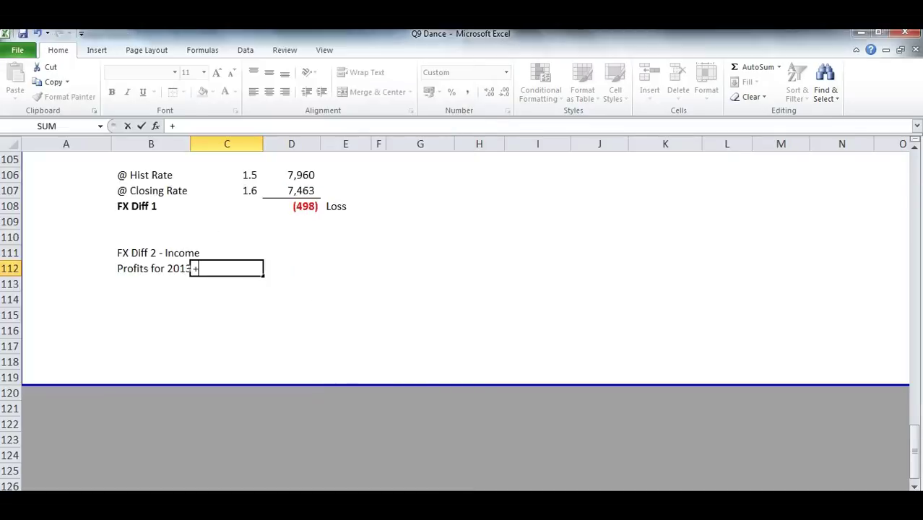
text(2670-220)
key(Return)
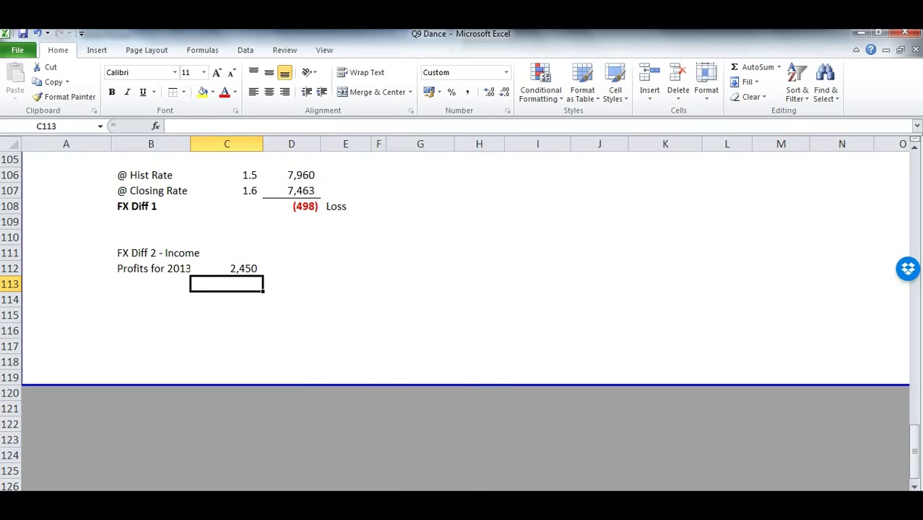
key(alt+Tab)
scroll(258, 428, down, 10)
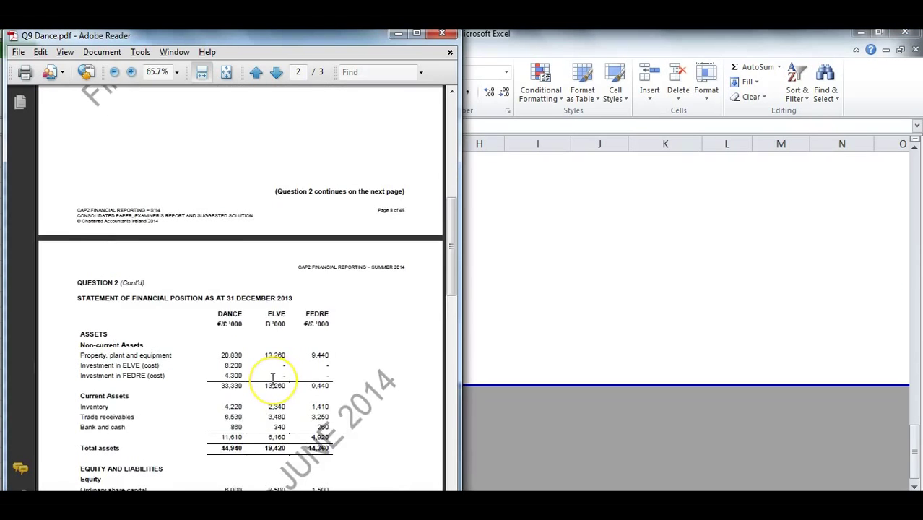
Read the note on ELVE's B 220,000 dividend in the PDF, then return to Excel.
scroll(272, 378, down, 1)
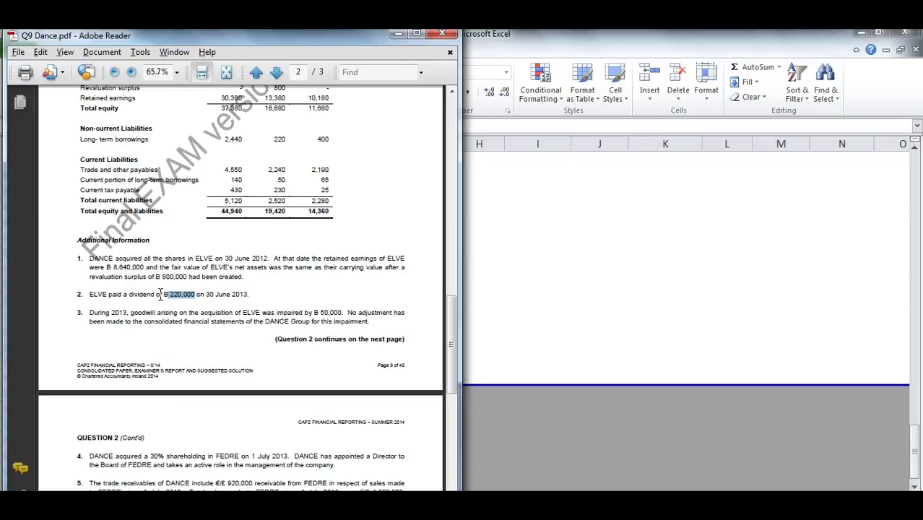
click(580, 282)
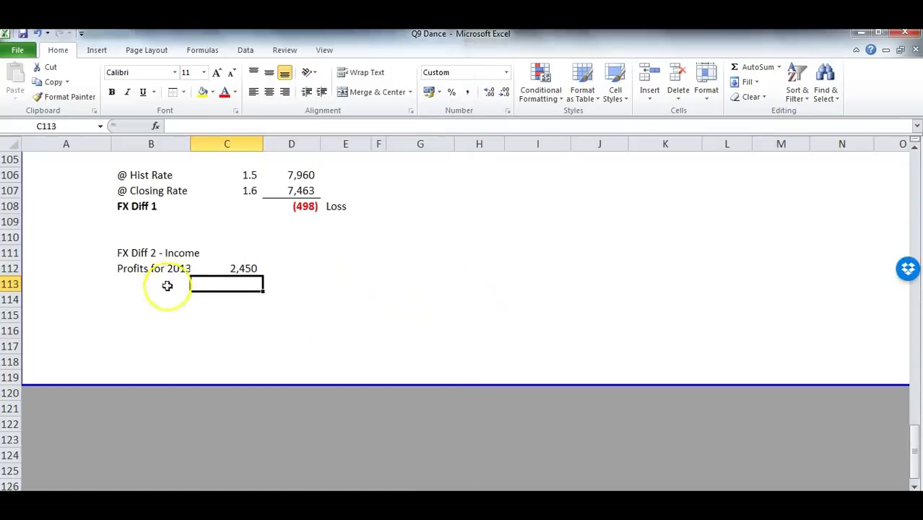
Add the '@ Avg Rate' label with the 1.55 rate from the PDF, then the '@ Closing Rate' label.
click(248, 271)
click(148, 298)
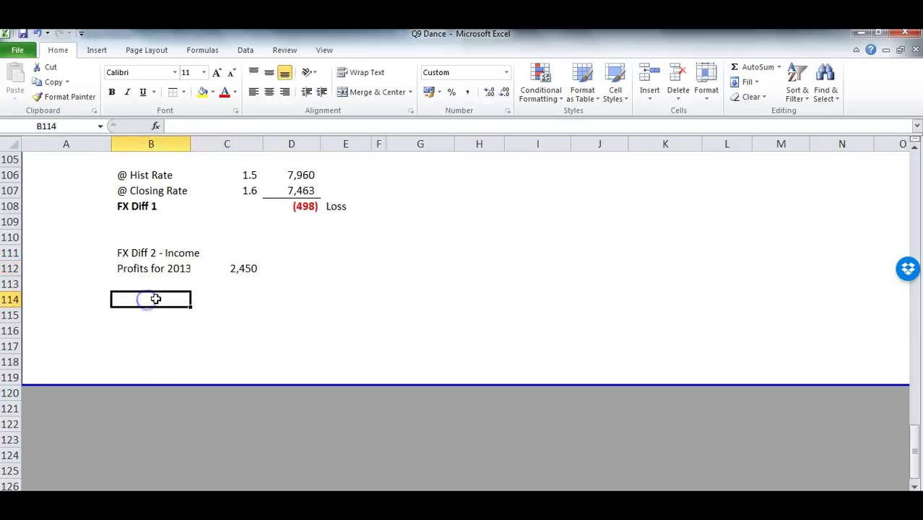
text('@ Avg Rate)
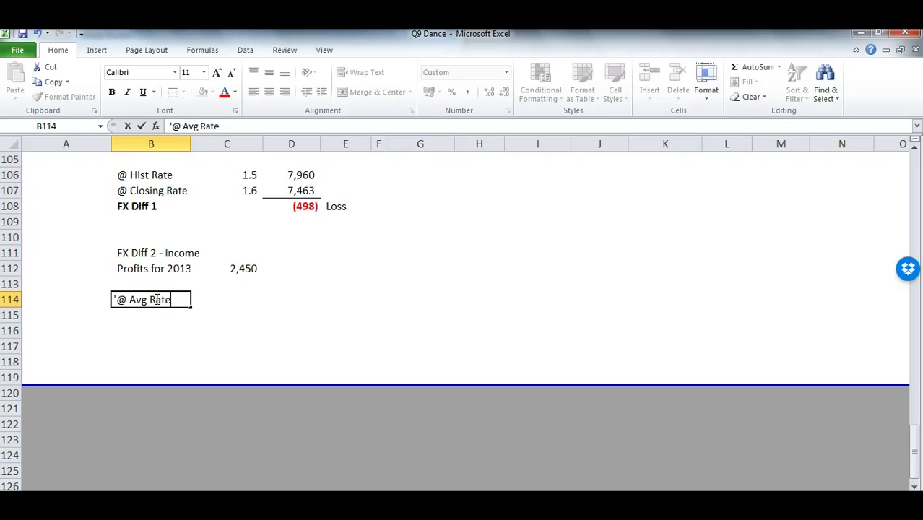
key(Tab)
key(alt+Tab)
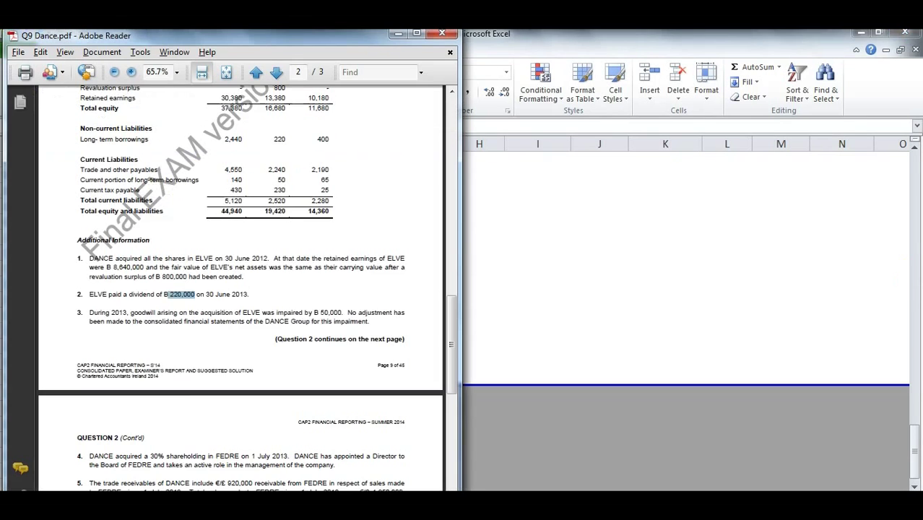
scroll(181, 288, down, 10)
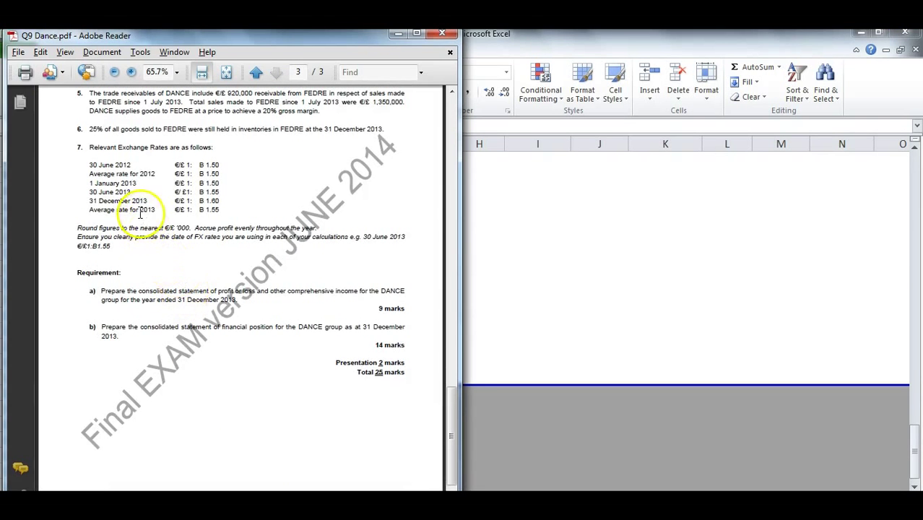
key(alt+Tab)
text(1.)
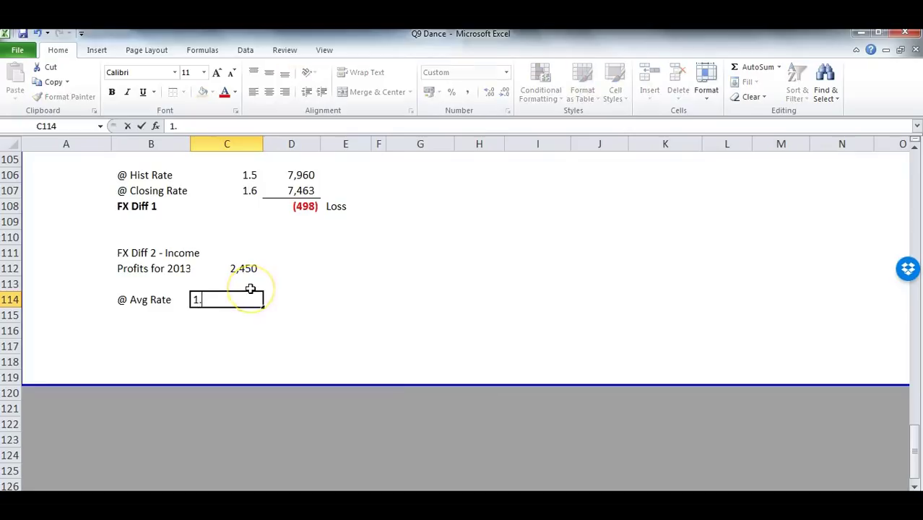
text(.55)
key(Return)
text('@ Clos)
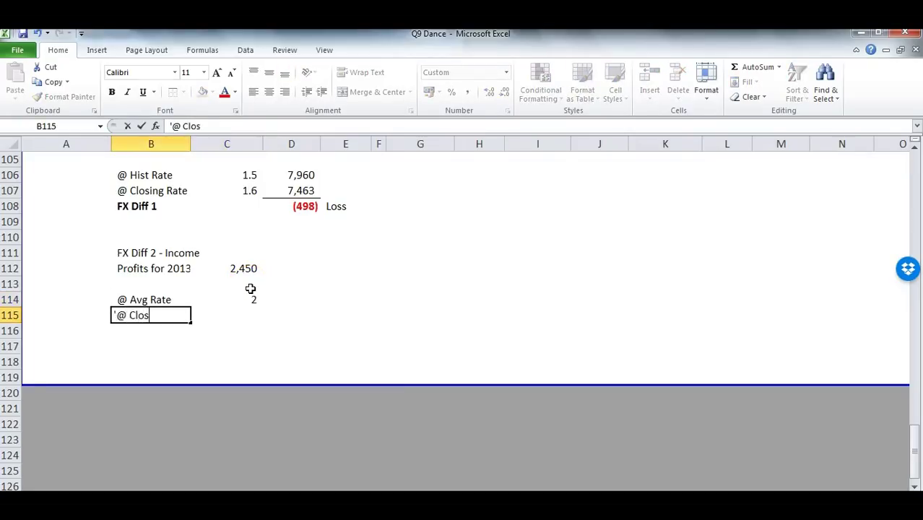
text(ing Rate)
key(Tab)
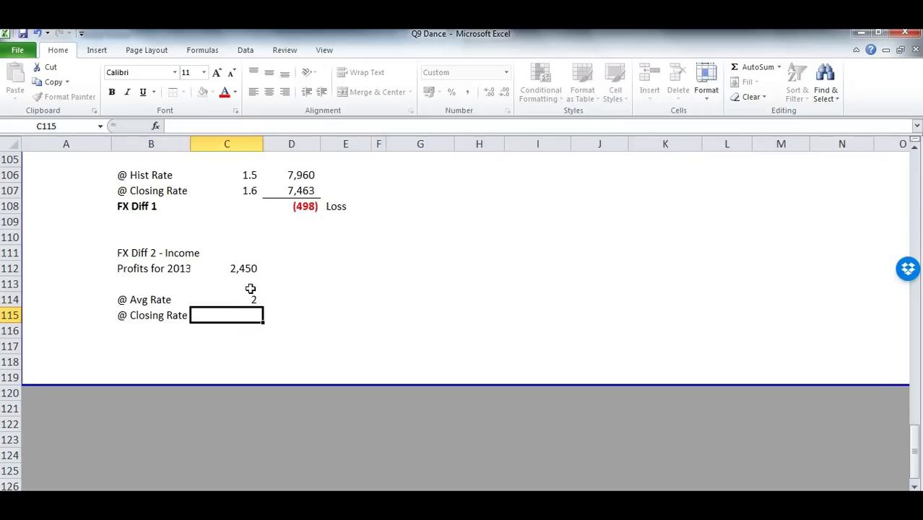
Add decimal places so C114 shows 1.55, and enter the 1.6 closing rate in C115.
mouse_move(251, 299)
mouse_down()
mouse_move(255, 324)
mouse_move(254, 315)
mouse_up()
click(488, 91)
click(244, 315)
click(243, 299)
click(488, 91)
click(222, 318)
text(1.6)
key(Return)
Enter =C112/C114 in D114 to translate the 2,450 profit at the average rate (1,581).
key(Up)
key(Right)
key(Up)
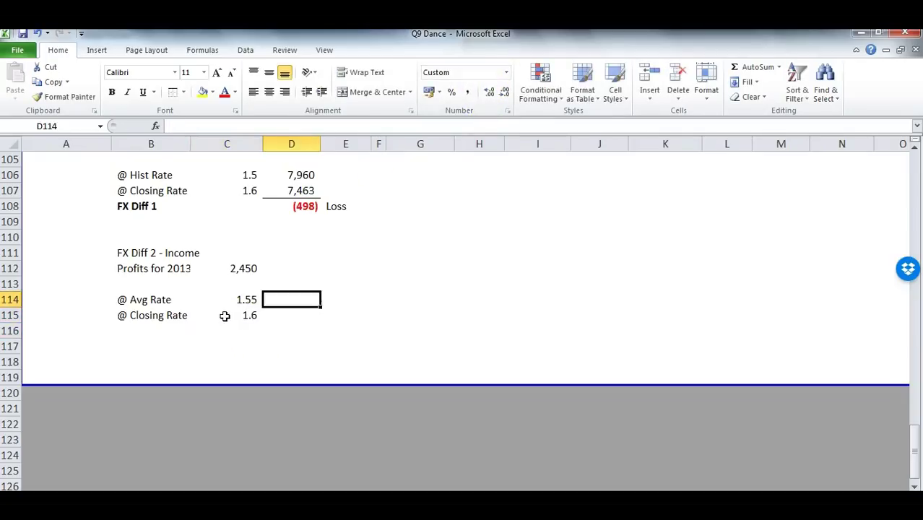
text(+)
key(Left)
key(Up)
key(Up)
text(/)
key(Left)
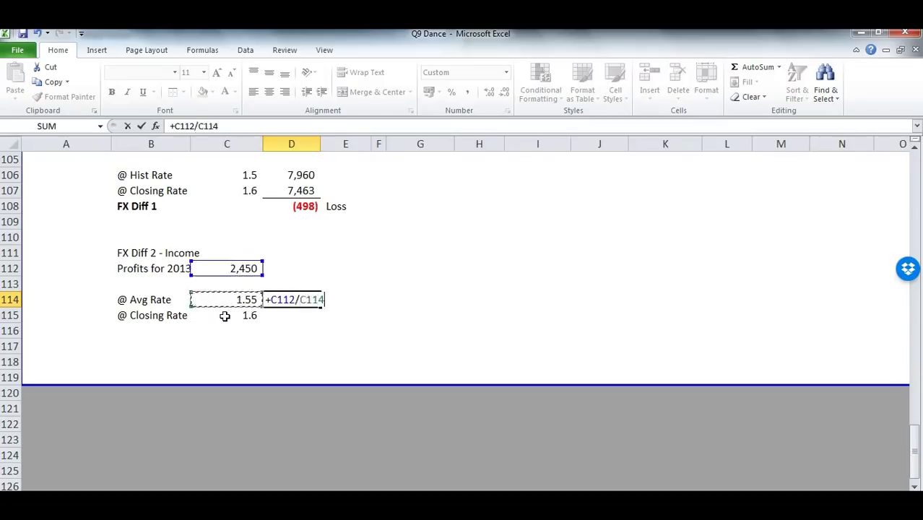
key(Return)
Enter =C112/C115 in D115 to translate the profit at the closing rate (1,531).
text(+)
key(Up)
key(Left)
key(Up)
key(Up)
text(/)
key(Left)
key(Return)
Enter =D115-D114 in D116 for the 49 FX difference.
text(+)
key(Up)
text(-)
key(Up)
key(Up)
key(Return)
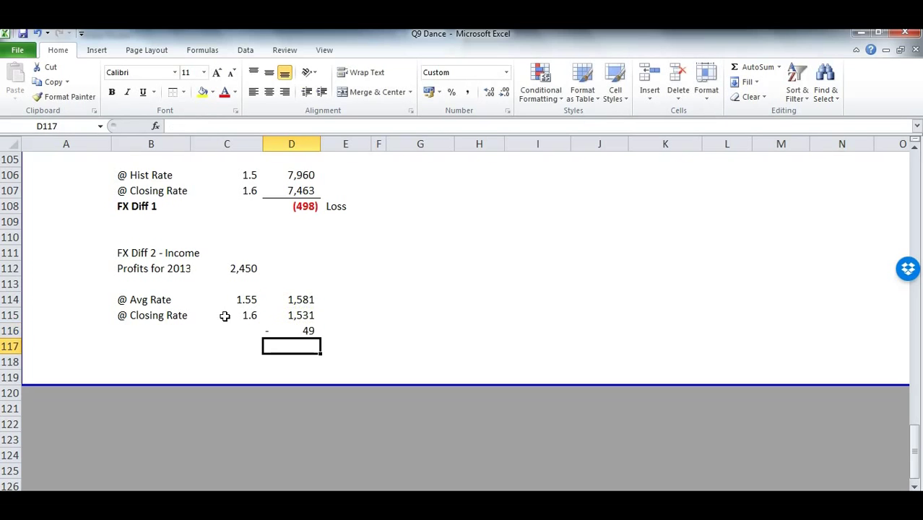
Copy D108:E108 and paste only its formats onto D116.
click(303, 209)
key(ctrl+c)
drag(307, 208, 331, 207)
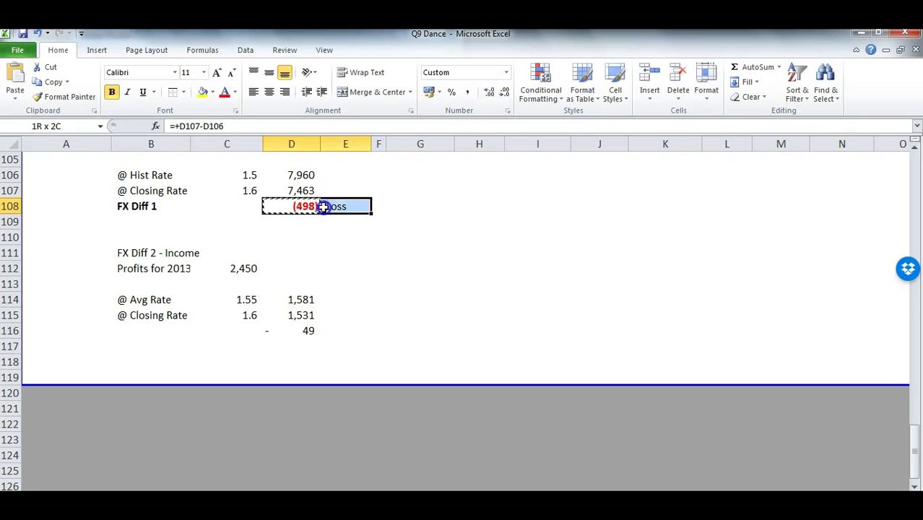
key(ctrl+c)
click(299, 330)
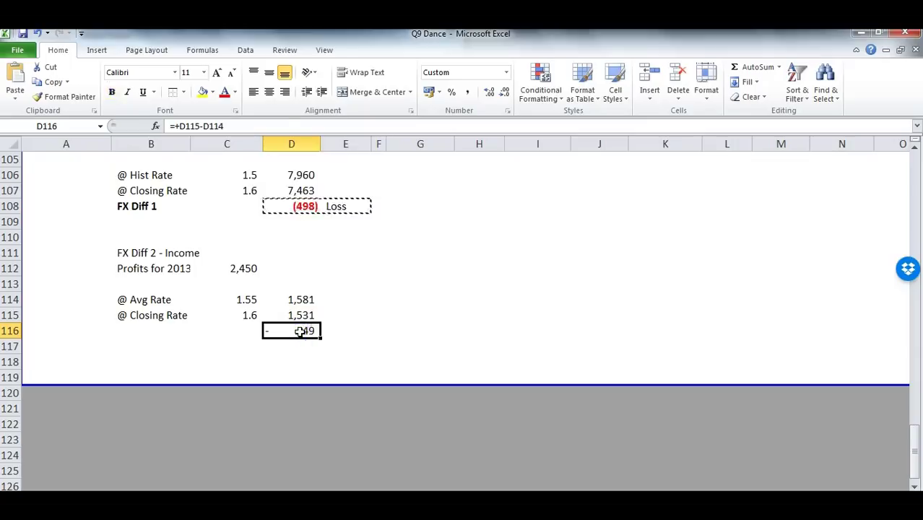
key(ctrl+alt+v)
key(t)
key(Return)
Label the row 'FX Diff 2' in B116 and mark it 'Loss' in E116.
key(Left)
key(Left)
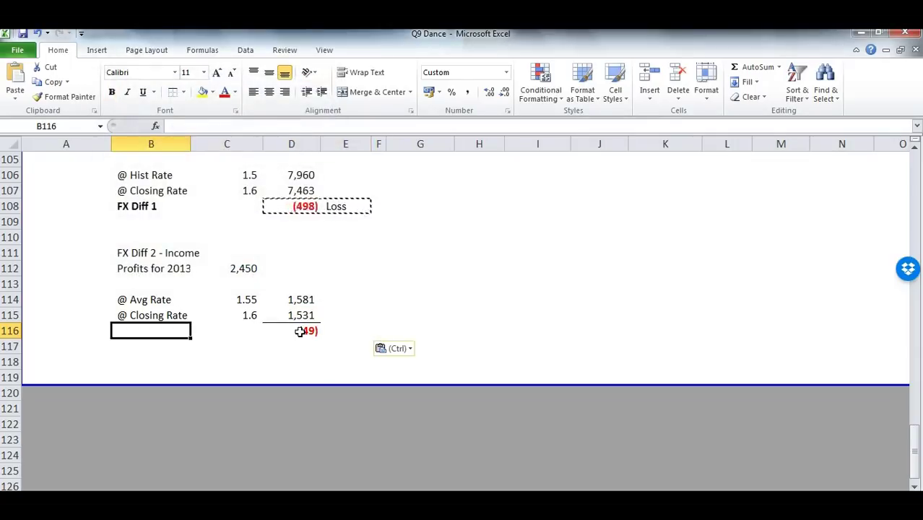
text(FX Diff 2)
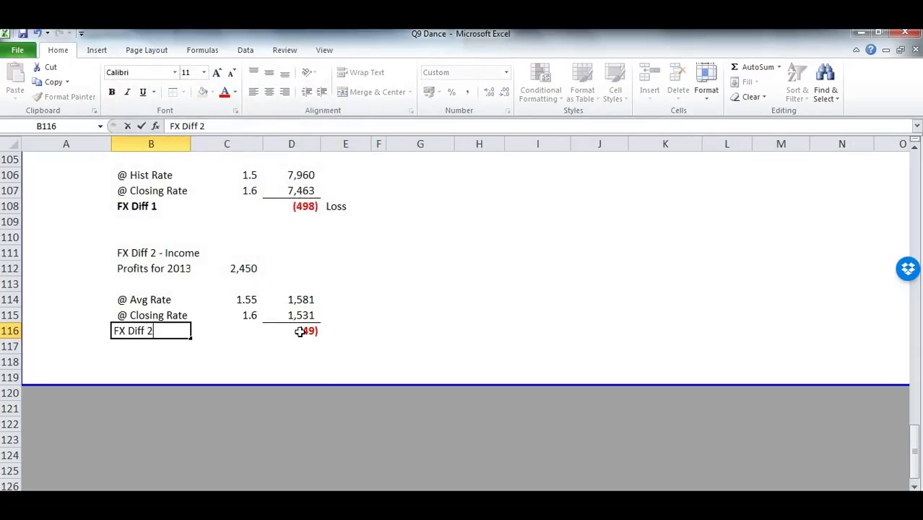
key(Right)
key(Right)
key(Right)
text(L)
key(Return)
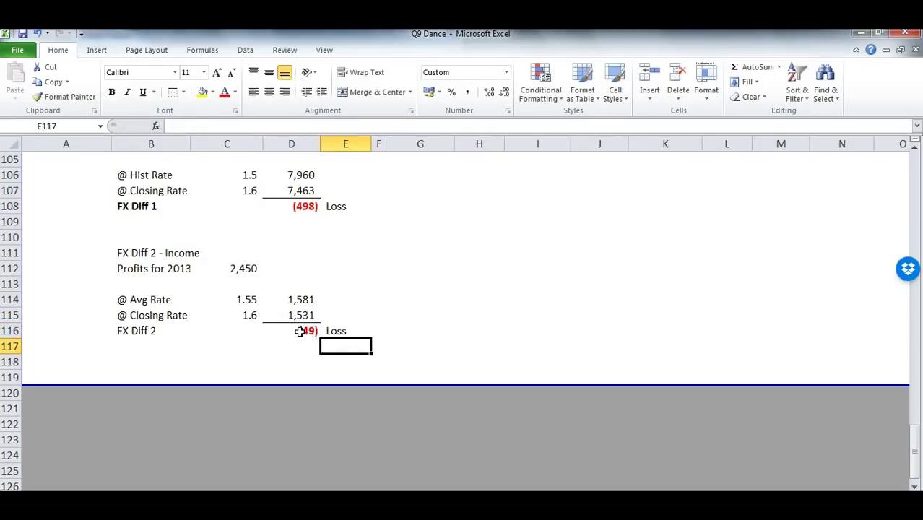
Bold and underline the FX Diff 2 - Income heading, and extend the print area to row 125.
click(134, 254)
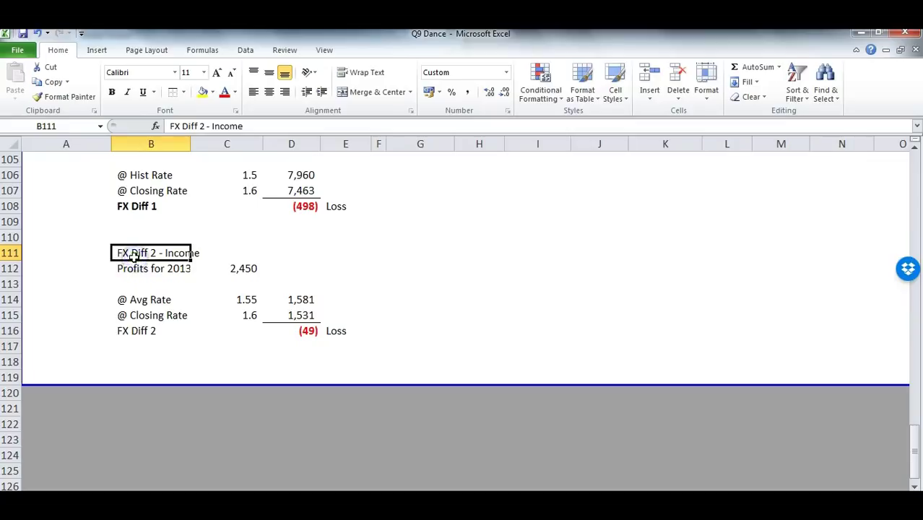
key(ctrl+b)
key(ctrl+u)
drag(350, 387, 349, 476)
drag(150, 303, 287, 301)
drag(173, 323, 283, 324)
click(306, 330)
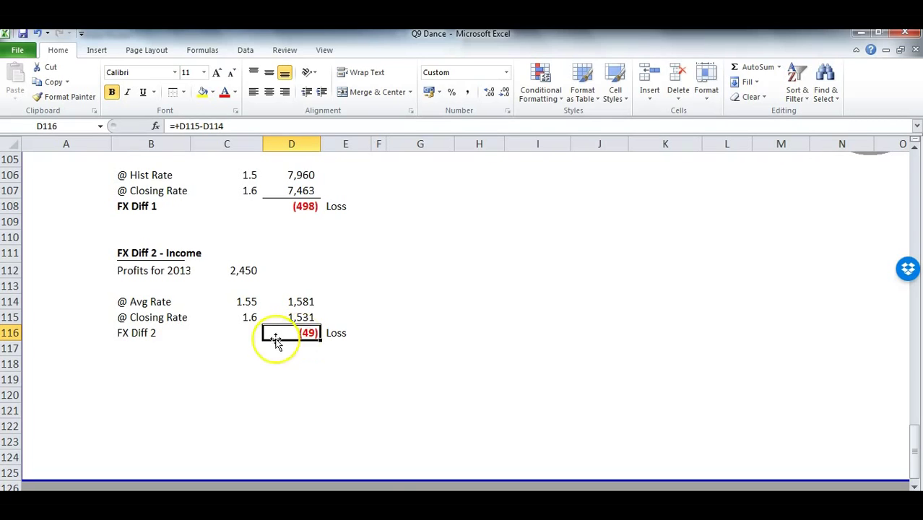
Copy the FX Diff 2 working block B112:E116 to B118.
drag(145, 274, 331, 331)
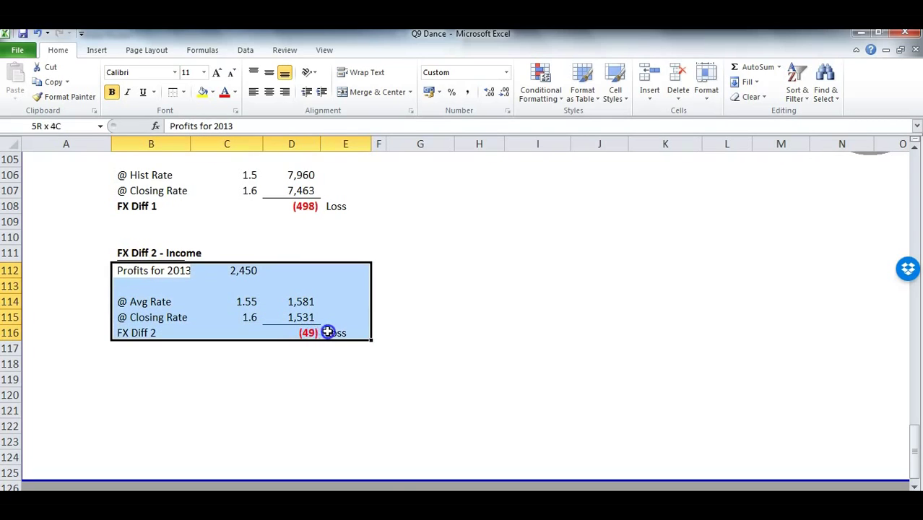
key(ctrl+c)
click(124, 366)
key(ctrl+v)
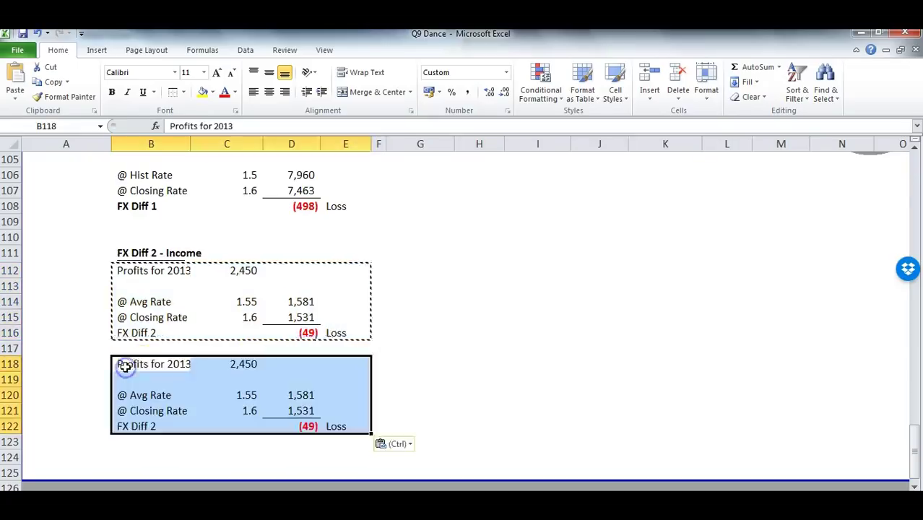
Change the year in the copied B118 label so it reads 'Profits for 2012'.
double_click(186, 364)
drag(181, 363, 189, 364)
text(2)
key(Return)
click(187, 363)
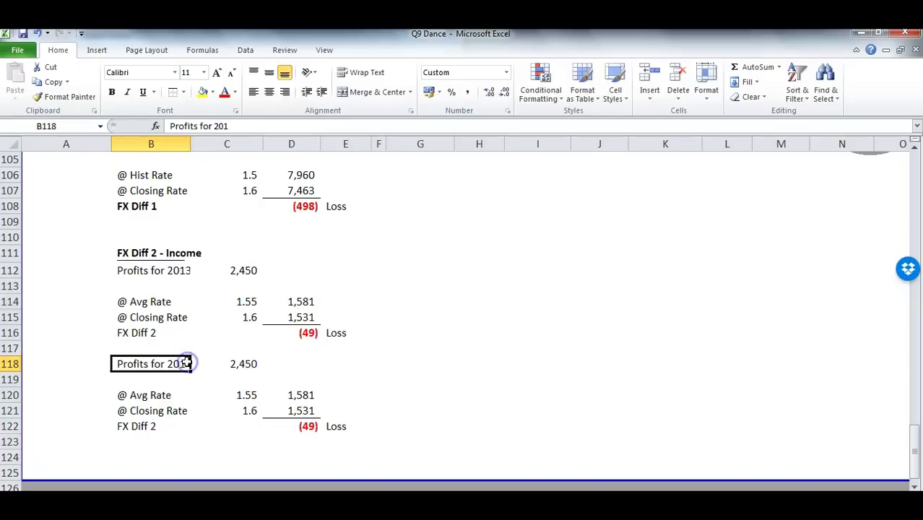
double_click(186, 363)
key(BackSpace)
text(2)
key(Return)
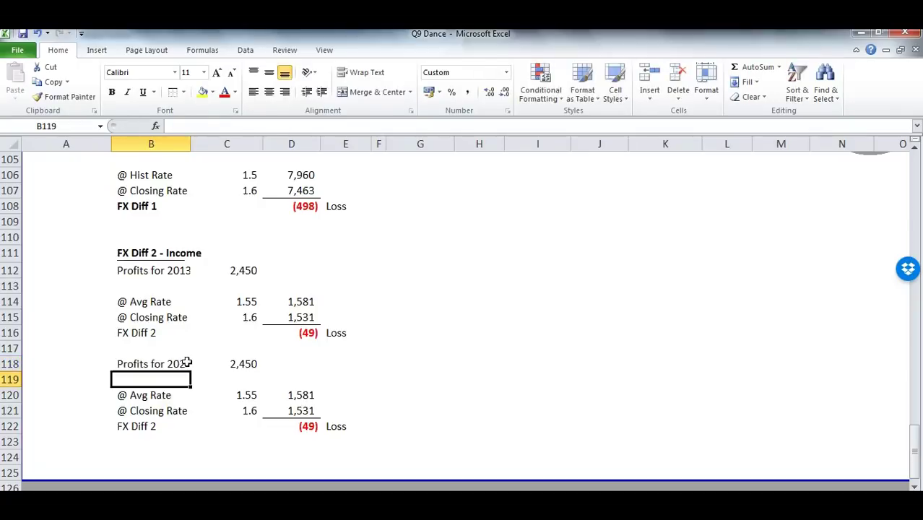
double_click(186, 363)
text(4)
key(Return)
Clear the average rate in C120 and enter =13380-2670+220-8640 (2,290) in C118.
key(Right)
key(Down)
key(Delete)
click(241, 366)
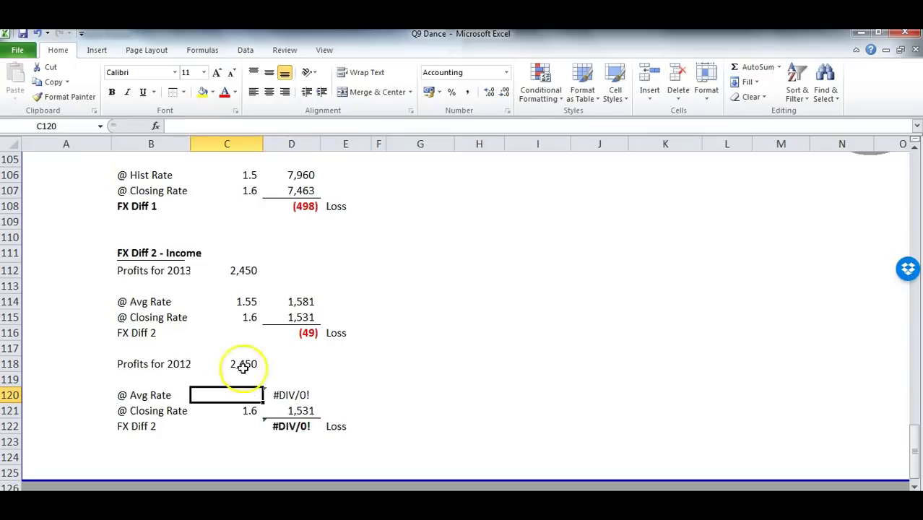
text(=13380)
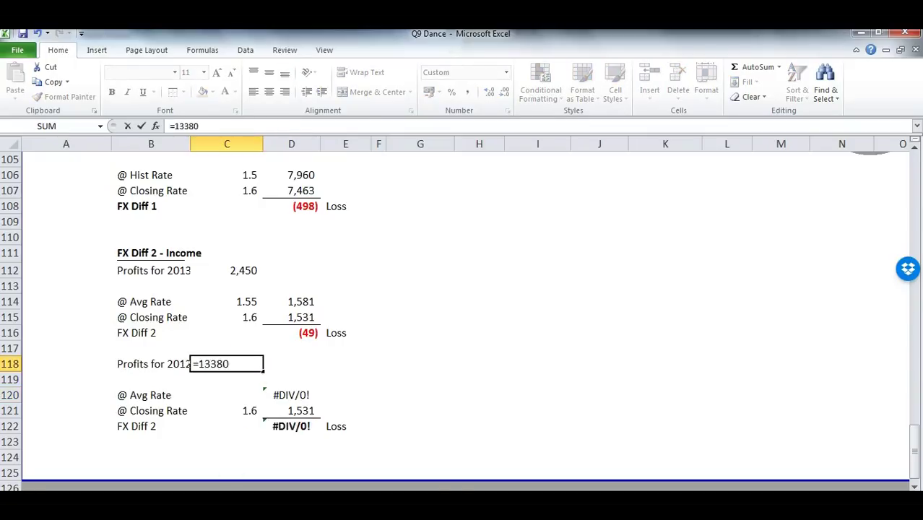
key(alt+Tab)
scroll(268, 237, up, 10)
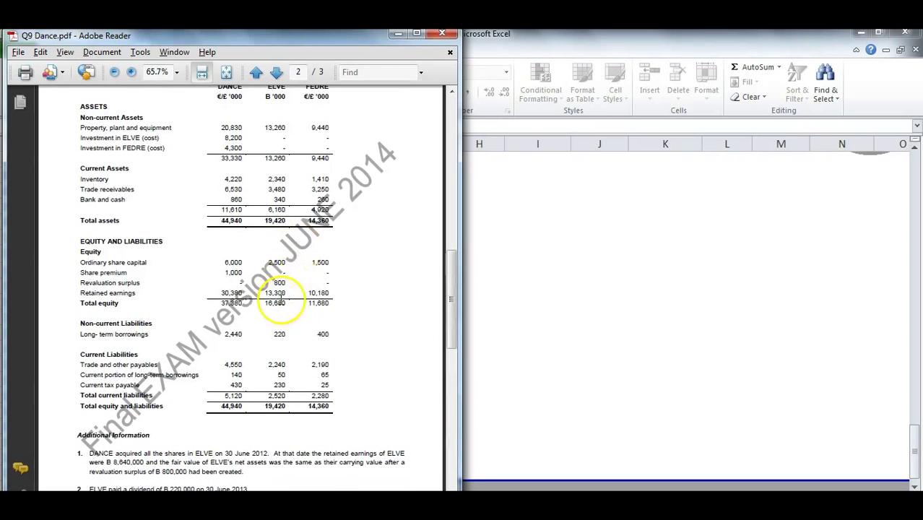
key(alt+Tab)
text(3380)
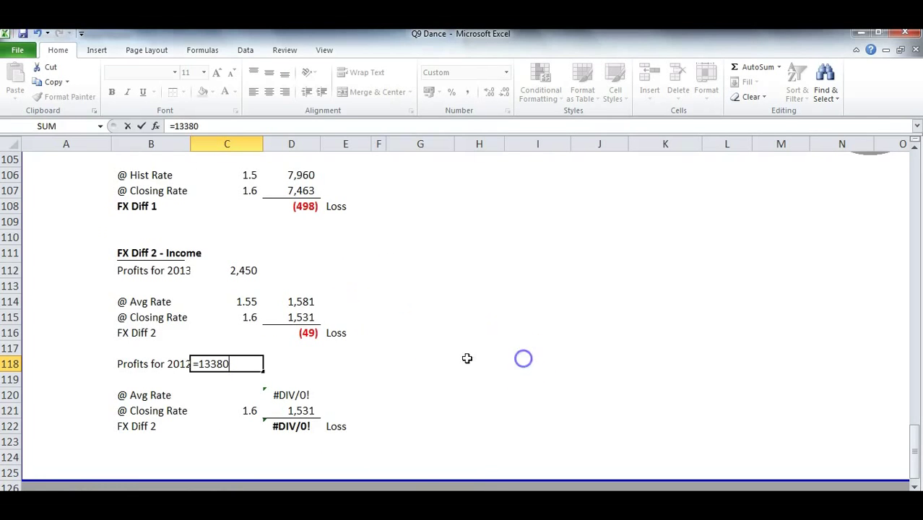
text(-2670)
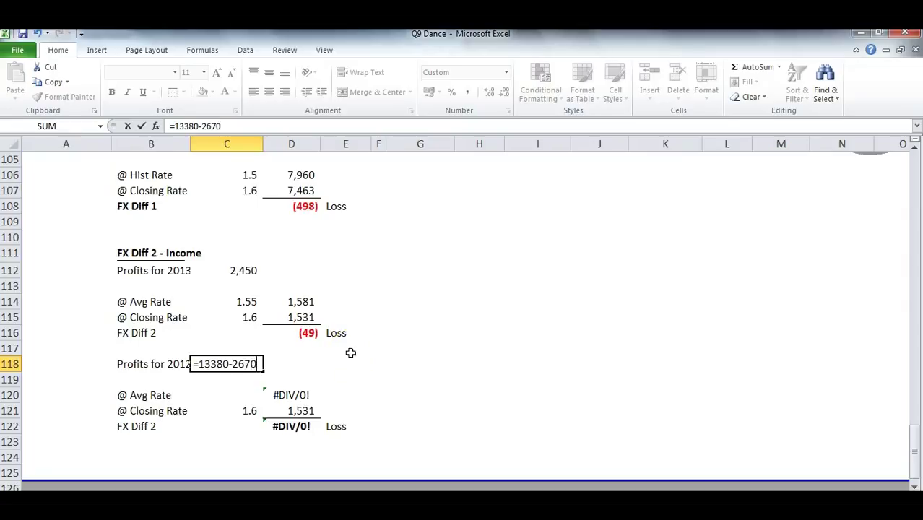
text(+220-8640)
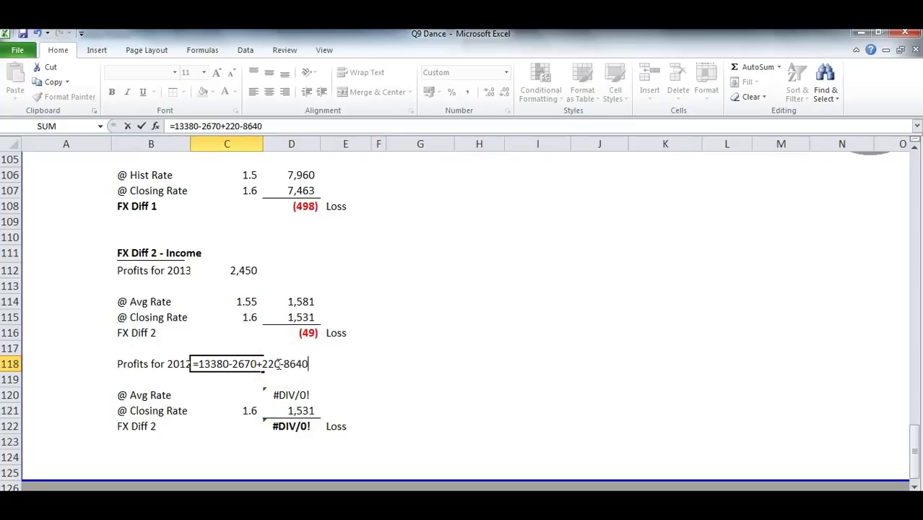
mouse_move(308, 365)
mouse_down()
mouse_move(291, 368)
mouse_move(307, 365)
mouse_up()
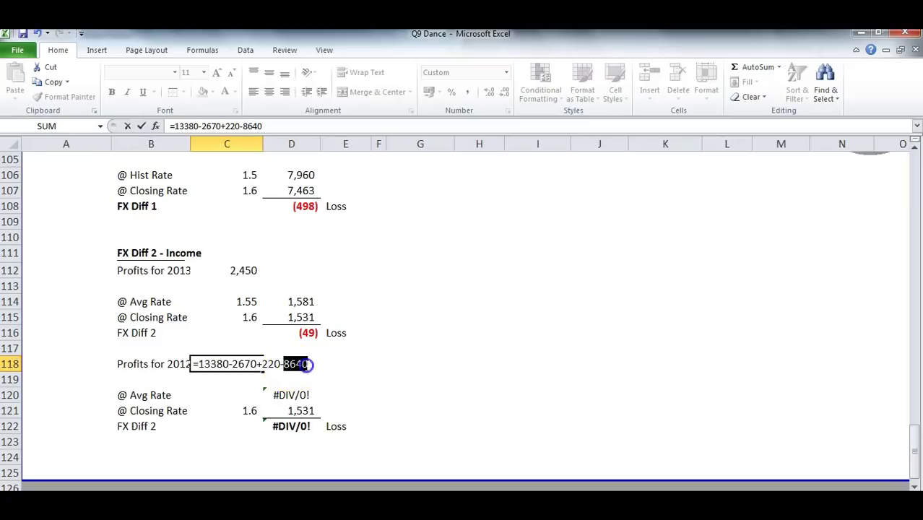
key(Return)
key(Up)
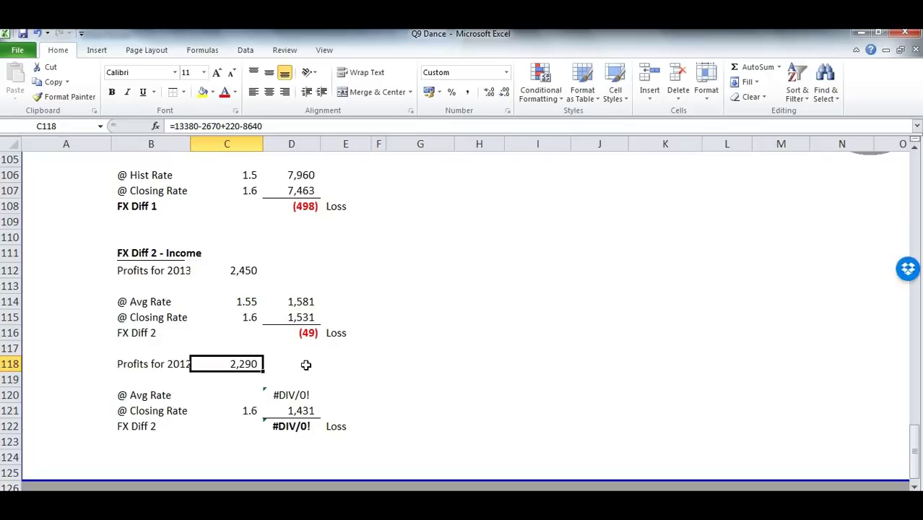
click(150, 361)
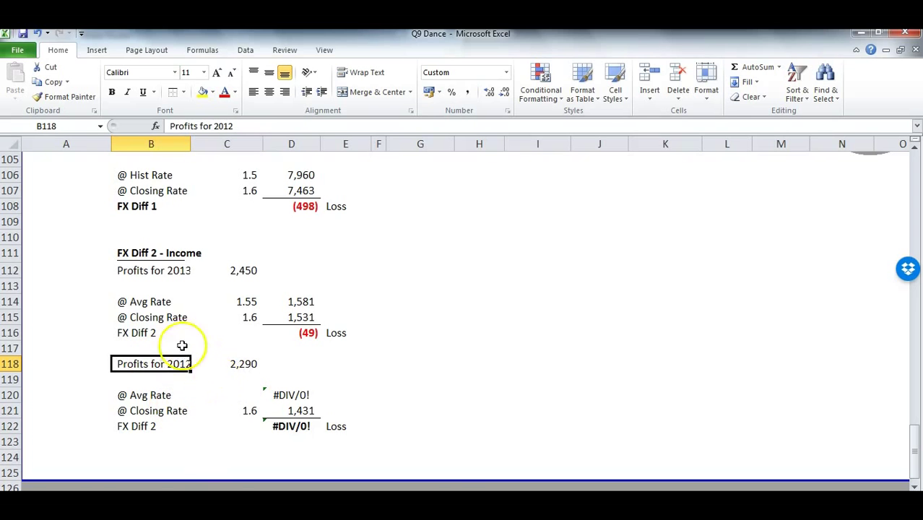
Find the average exchange rate in the PDF's exchange-rate table.
key(alt+Tab)
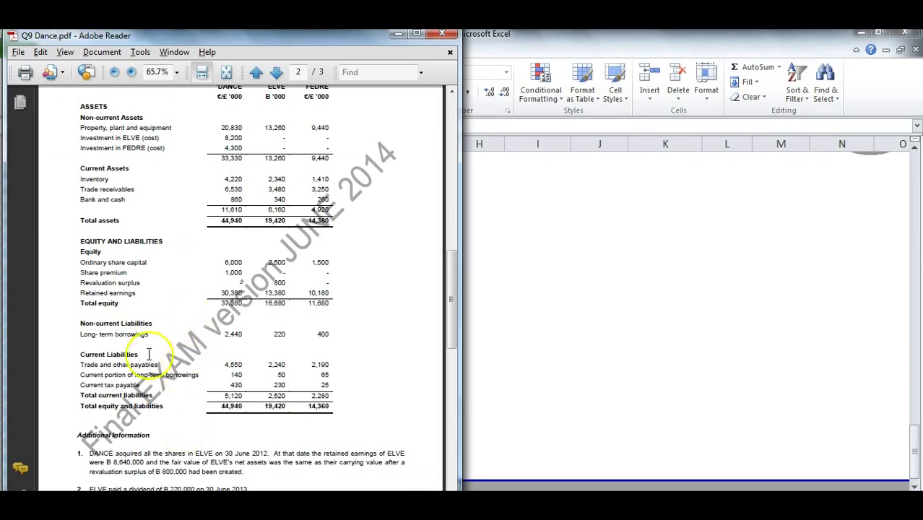
scroll(191, 338, down, 4)
scroll(191, 338, down, 5)
drag(140, 239, 174, 275)
Enter the 1.5 average rate for 2012 in C120.
key(alt+Tab)
click(227, 395)
text(1.5)
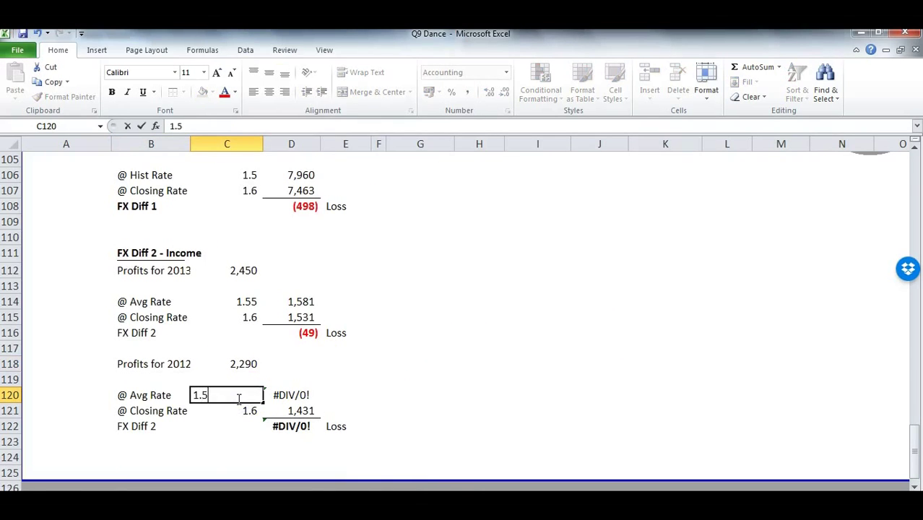
key(Return)
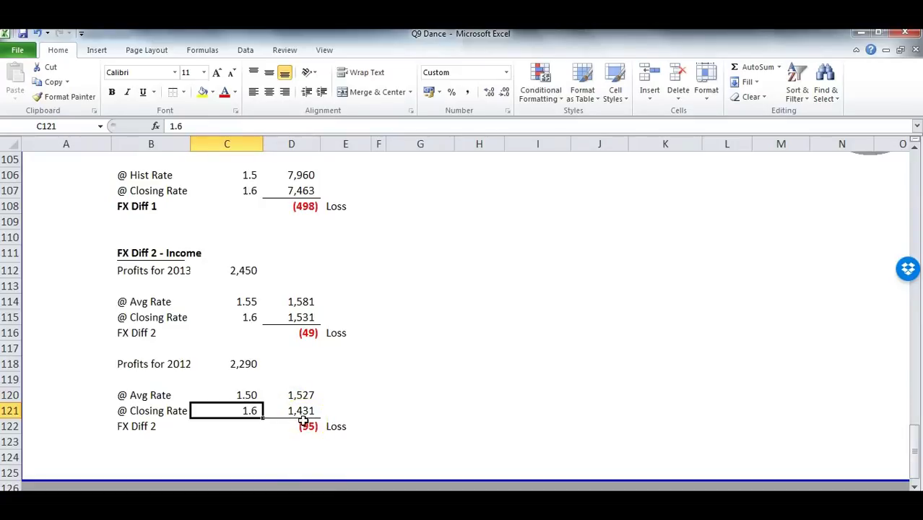
Label B124 'Cum FX Diff' and enter =D122+D116 beside it.
click(136, 453)
text(Cum F)
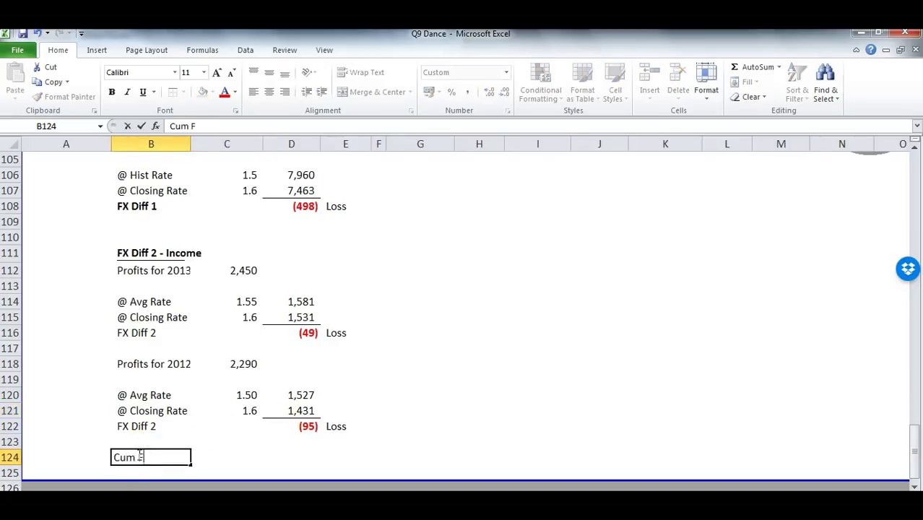
text(X Diff)
key(Tab)
key(Tab)
text(+)
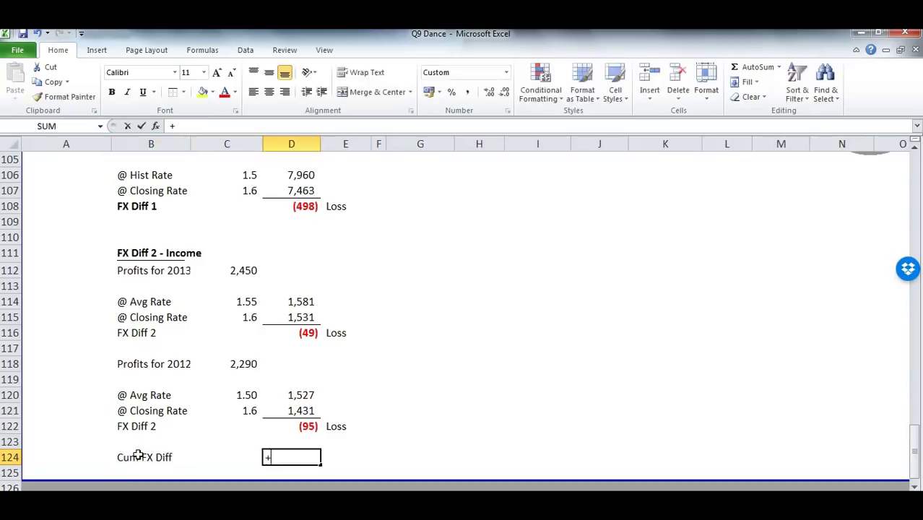
key(Up)
key(Up)
text(+)
key(Up)
key(Up)
key(Up)
key(Up)
key(Up)
key(Up)
key(Up)
key(Up)
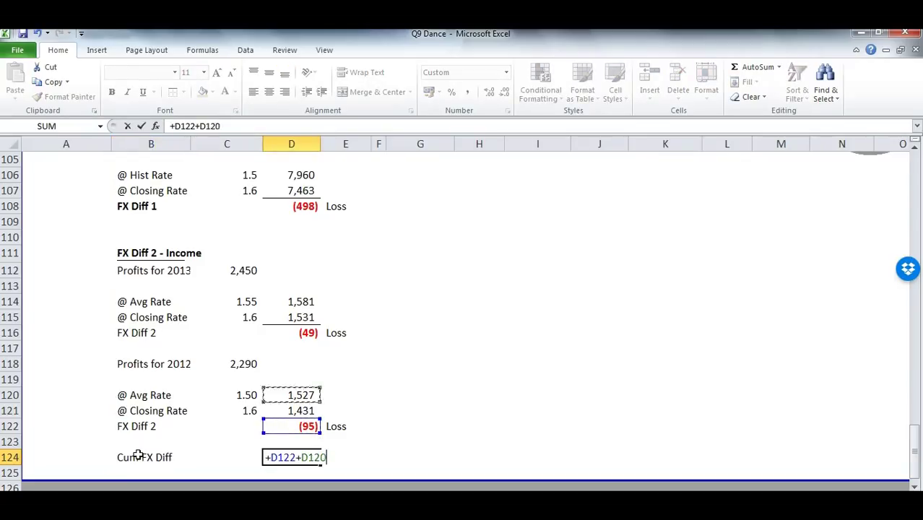
key(Return)
Paste D122's red bracket formatting onto the Cum FX Diff result in D124.
scroll(303, 399, down, 2)
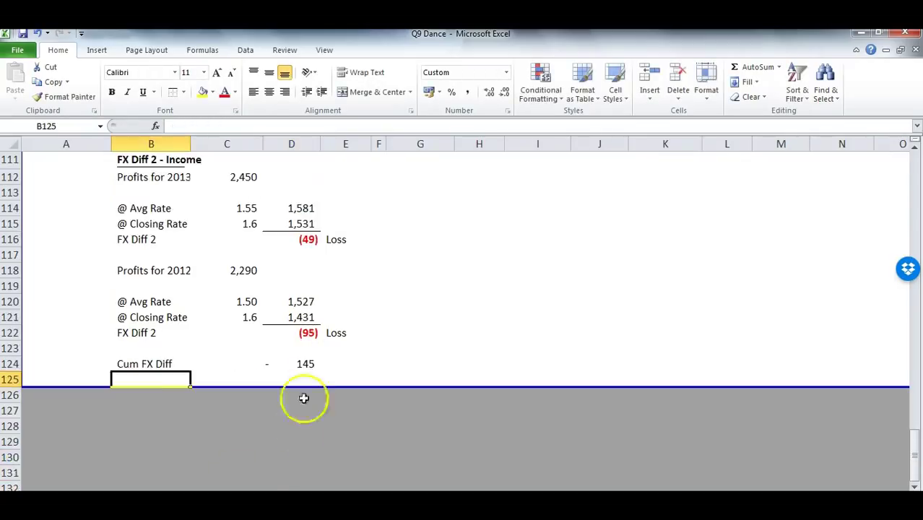
click(303, 332)
key(ctrl+c)
click(303, 363)
key(alt+e)
key(s)
key(t)
key(Return)
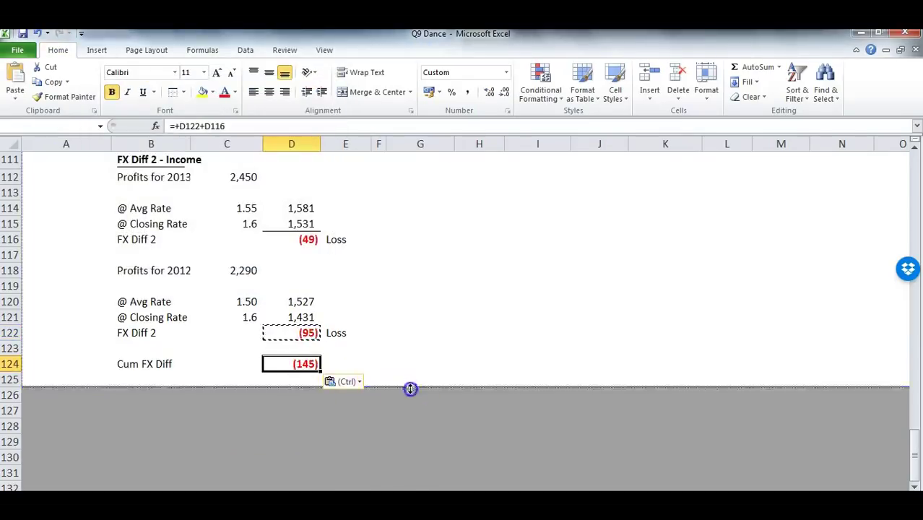
key(Escape)
Label B126 'Cumulativ FX Diff 1 &2' and enter =D124+D108, giving (642).
click(121, 394)
text(Cumulativ FX D)
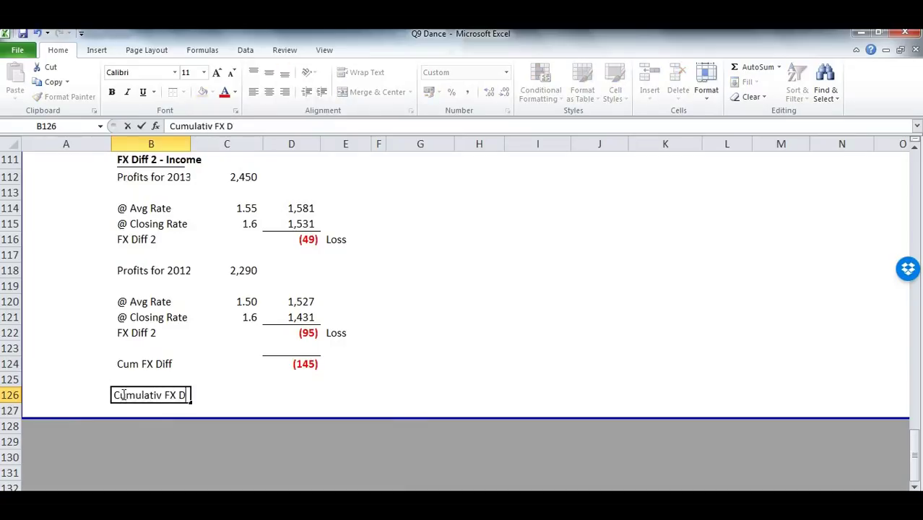
text(iff 1 &2)
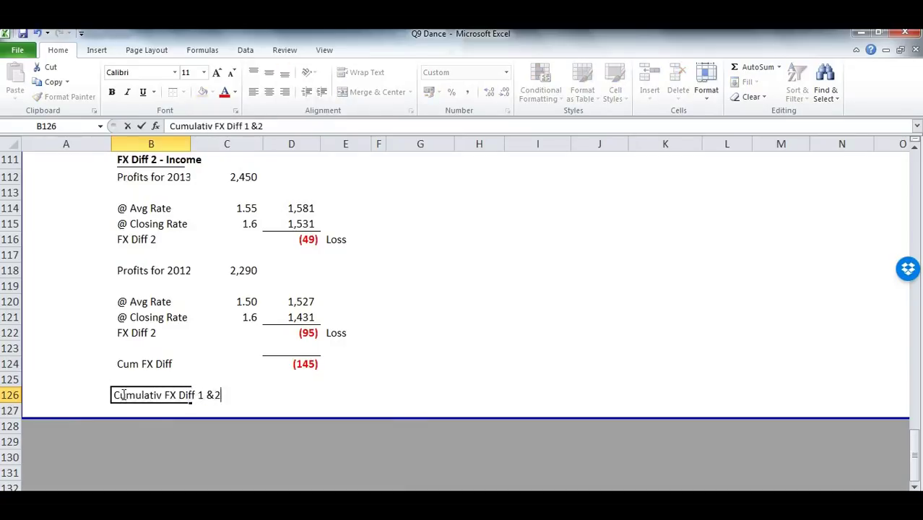
key(Right)
key(Right)
text(+)
click(289, 364)
text(+)
scroll(298, 339, up, 4)
click(316, 297)
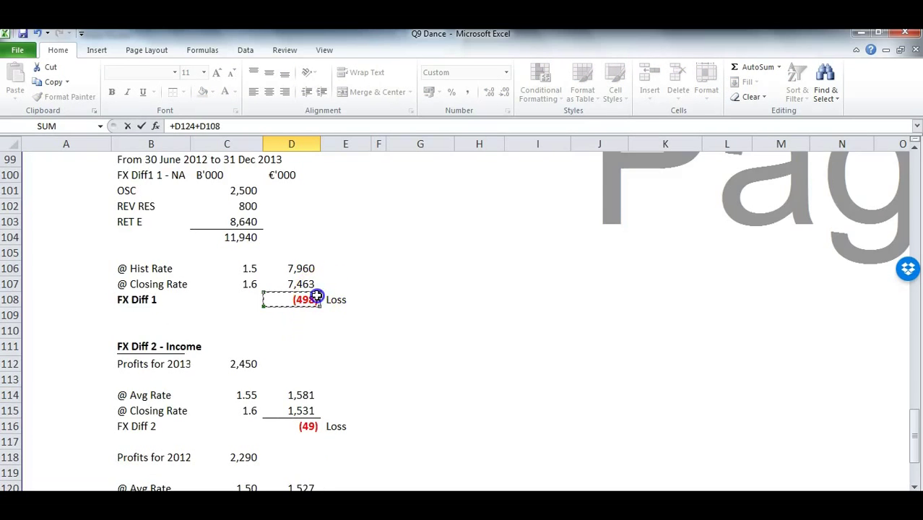
key(Return)
Paste D124's formats onto D126 so the total shows red-bracketed.
key(Up)
key(Up)
key(Up)
key(ctrl+c)
key(Down)
key(Down)
key(ctrl+alt+v)
key(t)
key(Return)
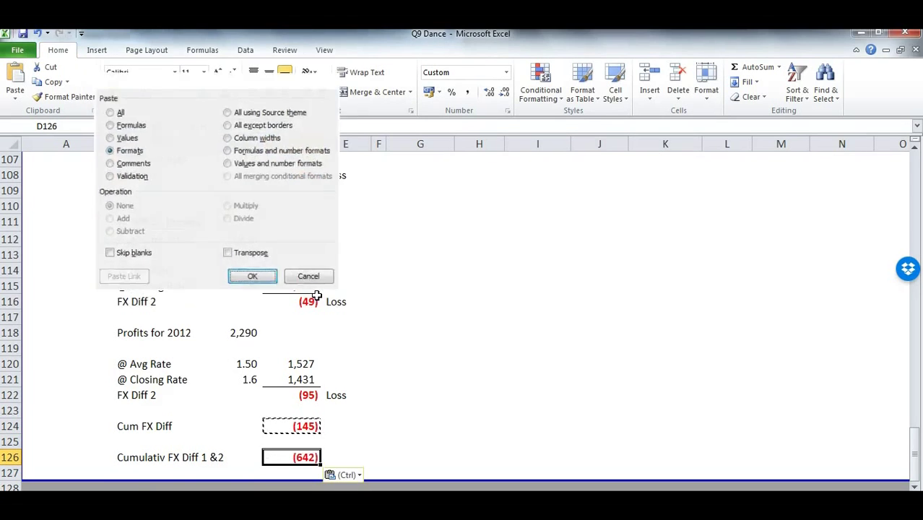
scroll(348, 268, down, 3)
Extend the printed page area a few rows below the Cumulativ FX Diff 1 &2 row.
drag(439, 338, 440, 438)
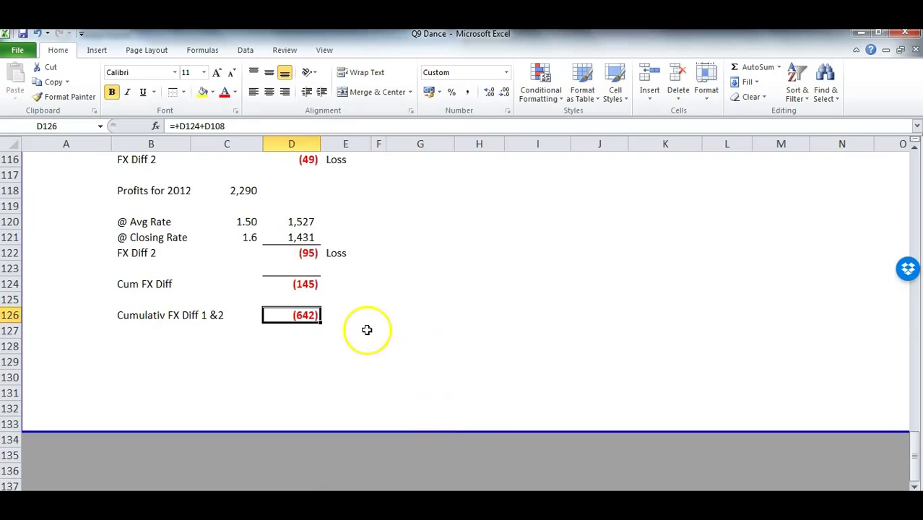
scroll(350, 329, up, 4)
scroll(351, 327, up, 16)
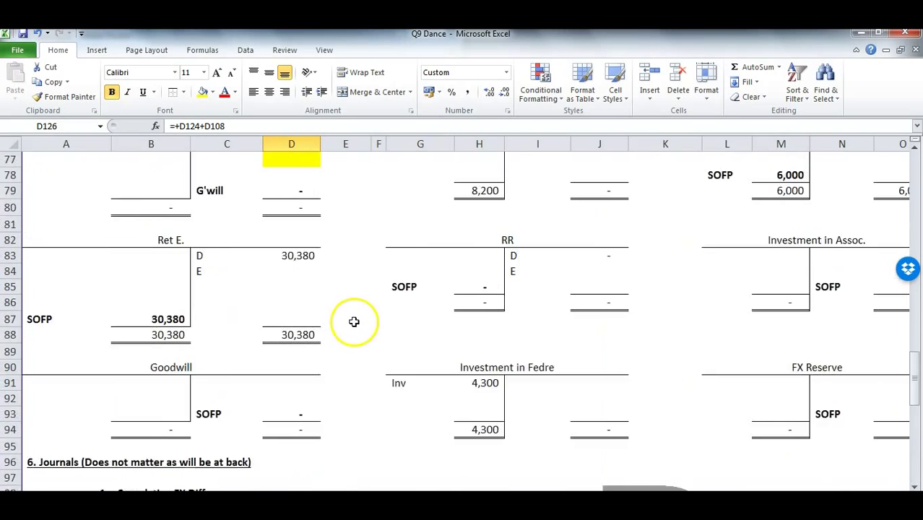
scroll(385, 288, up, 2)
Review the G60 plug formula, the rate note and the plug breakdown notes in Q51:Q53.
click(436, 319)
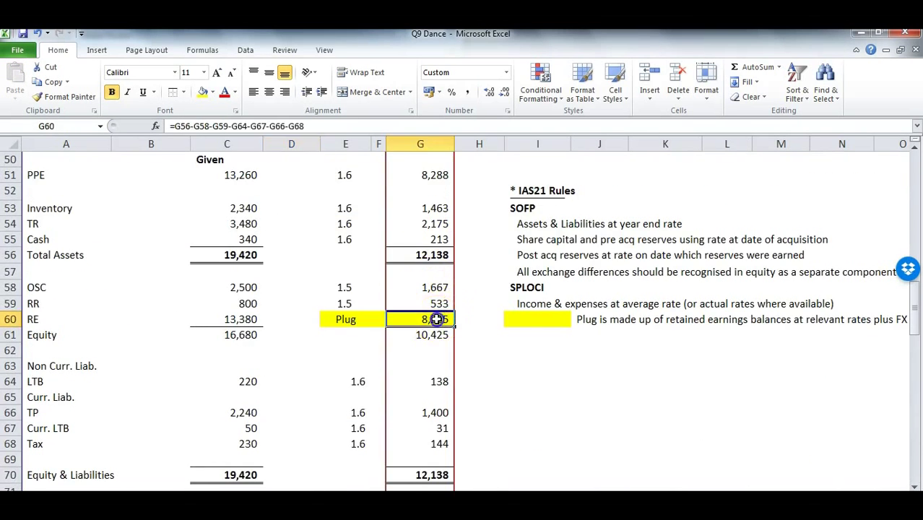
click(537, 304)
scroll(794, 299, right, 3)
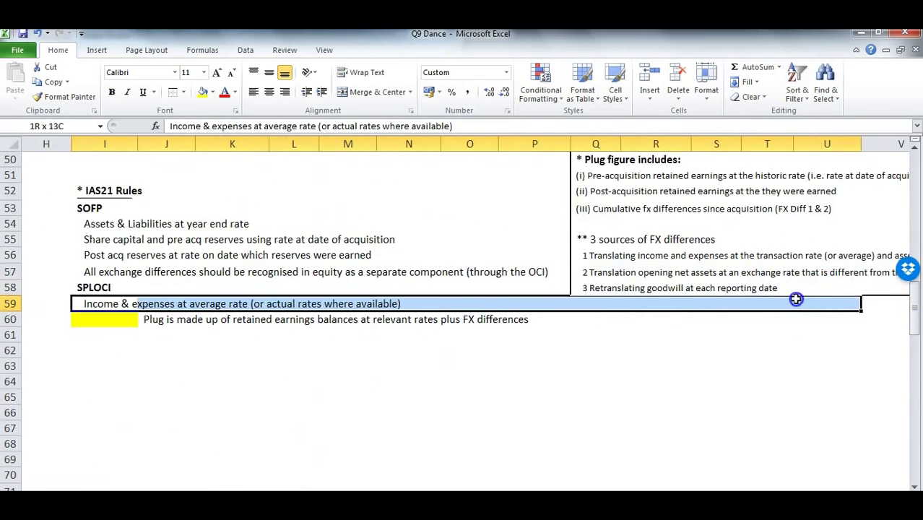
scroll(610, 269, up, 2)
click(611, 281)
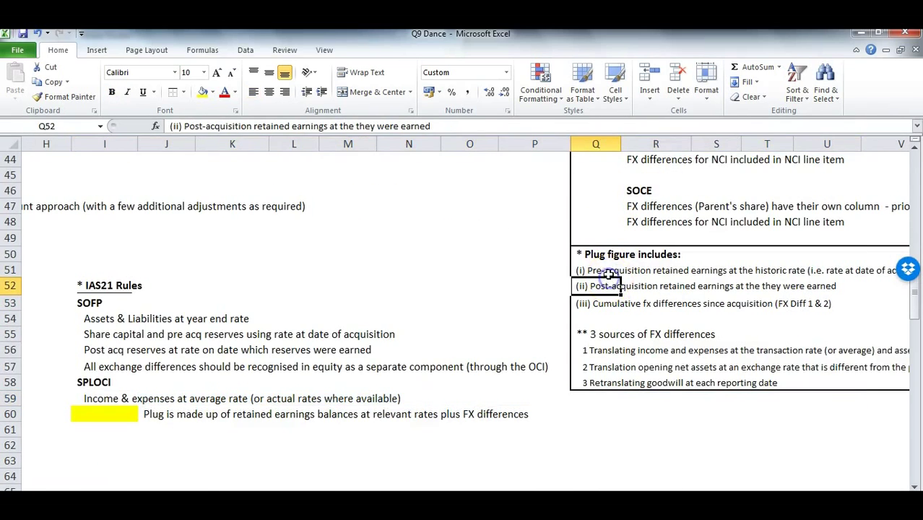
click(609, 274)
click(605, 283)
click(600, 299)
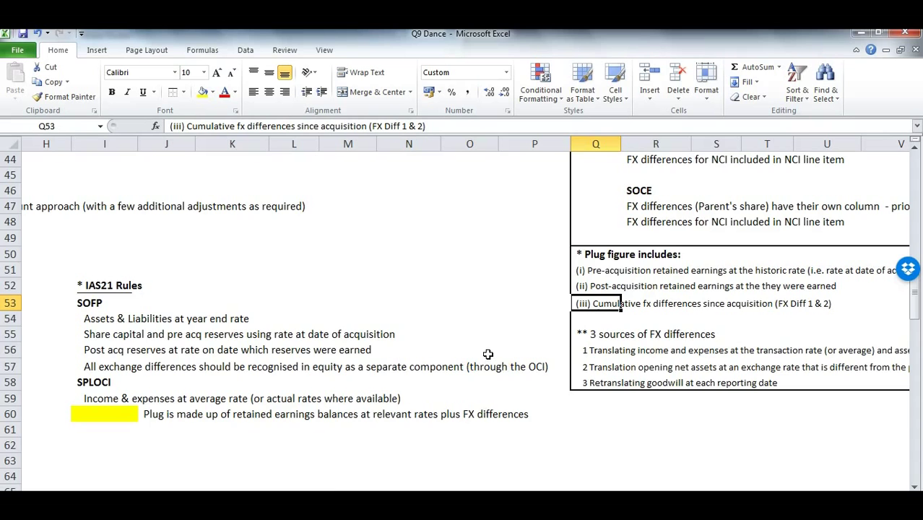
Return to the bottom of the FX workings and select B130 for the plug figure label.
scroll(488, 354, down, 10)
scroll(488, 353, left, 1)
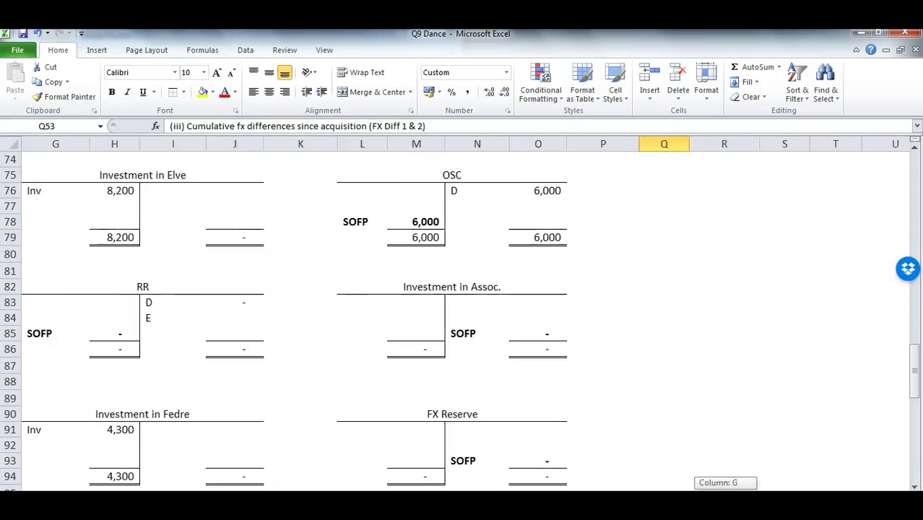
scroll(391, 325, left, 2)
scroll(391, 326, down, 15)
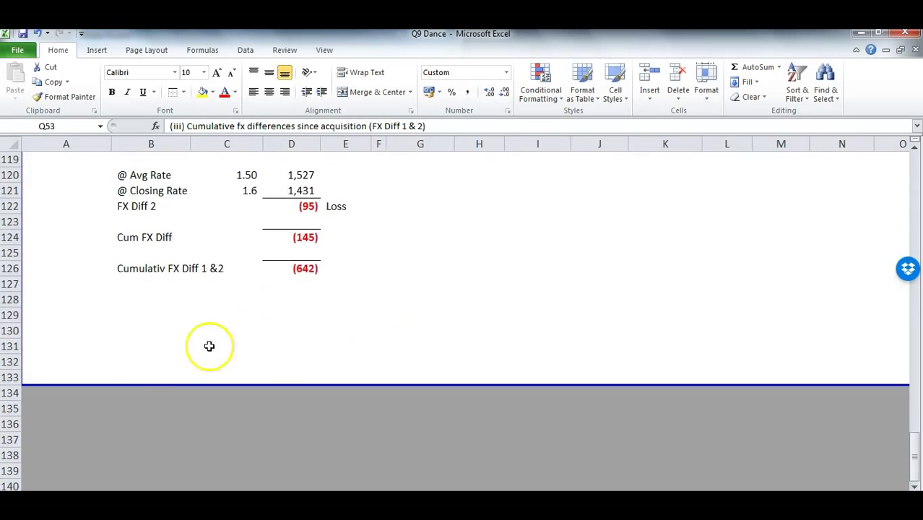
key(ctrl+BackSpace)
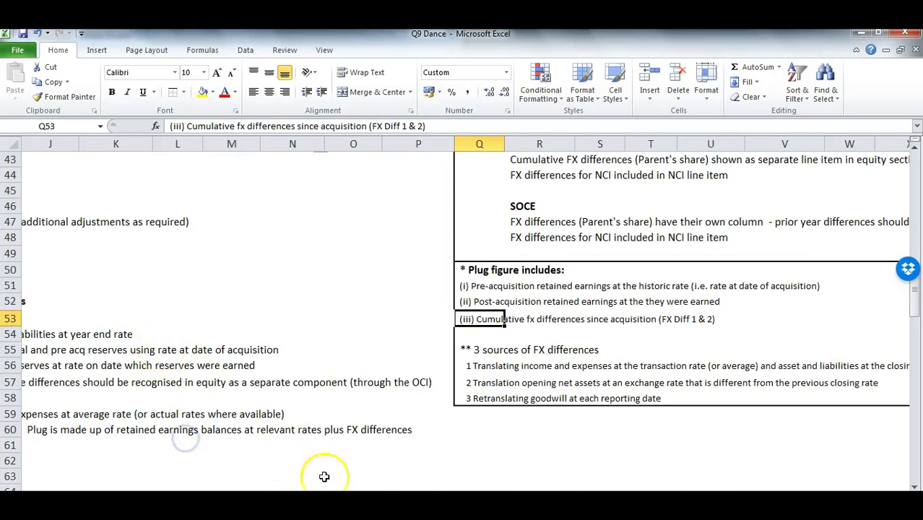
scroll(561, 485, down, 2)
scroll(325, 336, left, 3)
scroll(325, 335, down, 15)
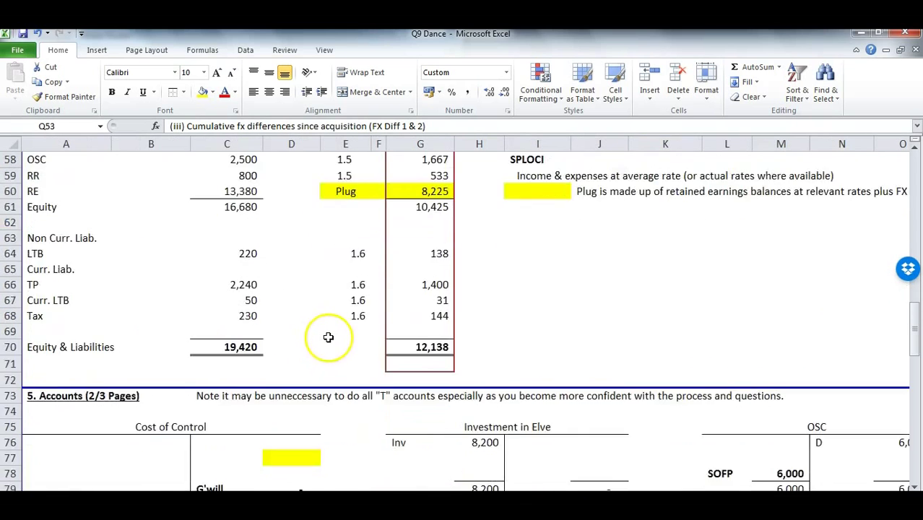
scroll(336, 310, down, 9)
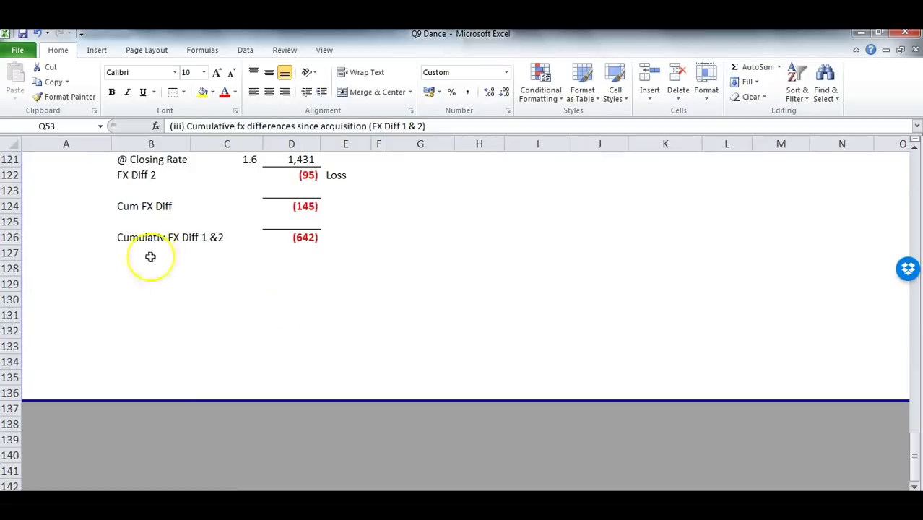
click(124, 296)
Enter 'Plug Figure' in B130 with 8225 beside it in D130.
text(Pl)
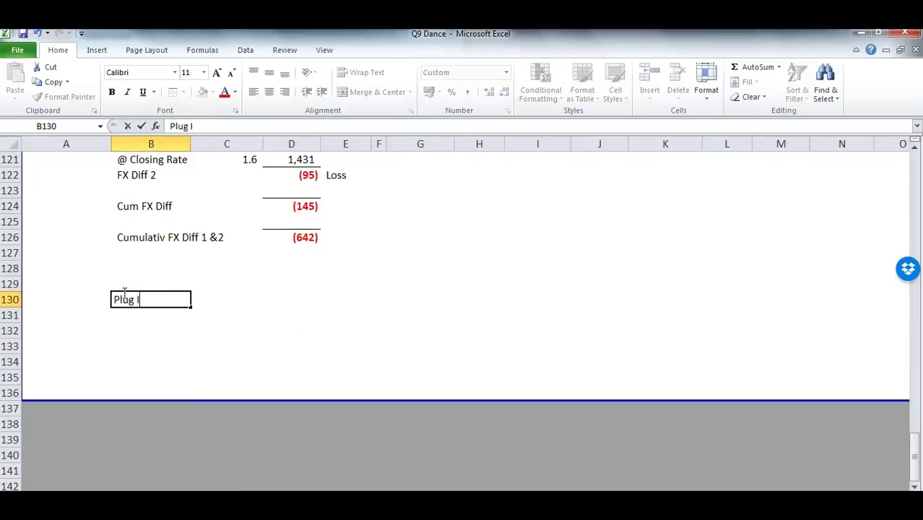
text(ug Figure)
key(Tab)
key(Tab)
text(8225)
key(Return)
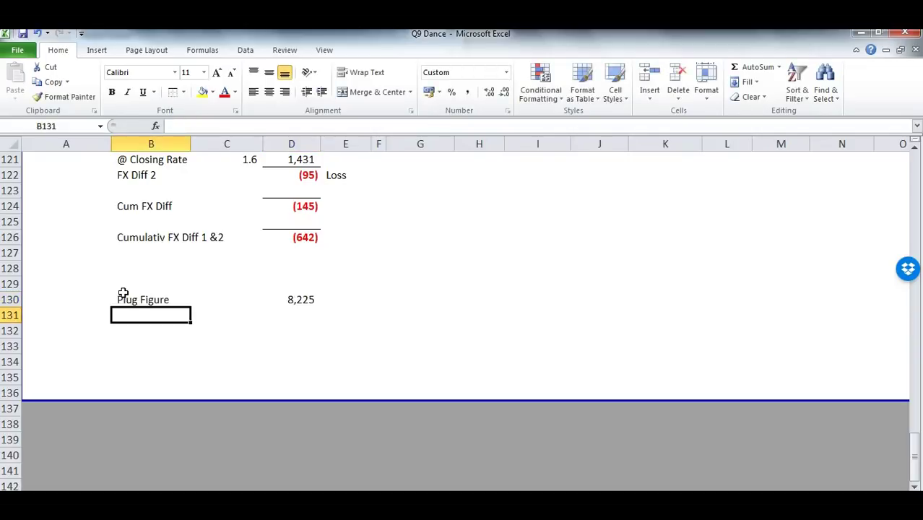
Add the pre- and post-acquisition retained earnings labels in B131 and B132.
text(Pre Acq Ret E @ Hist Rate)
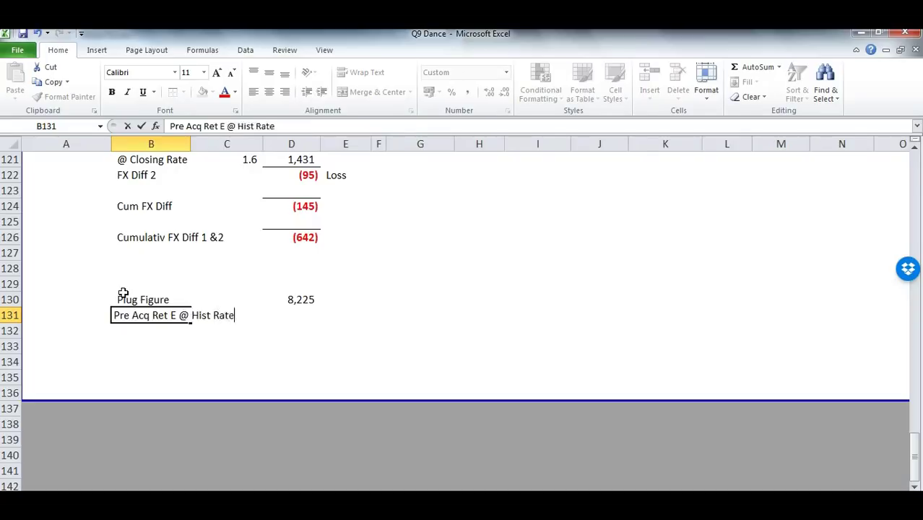
key(Return)
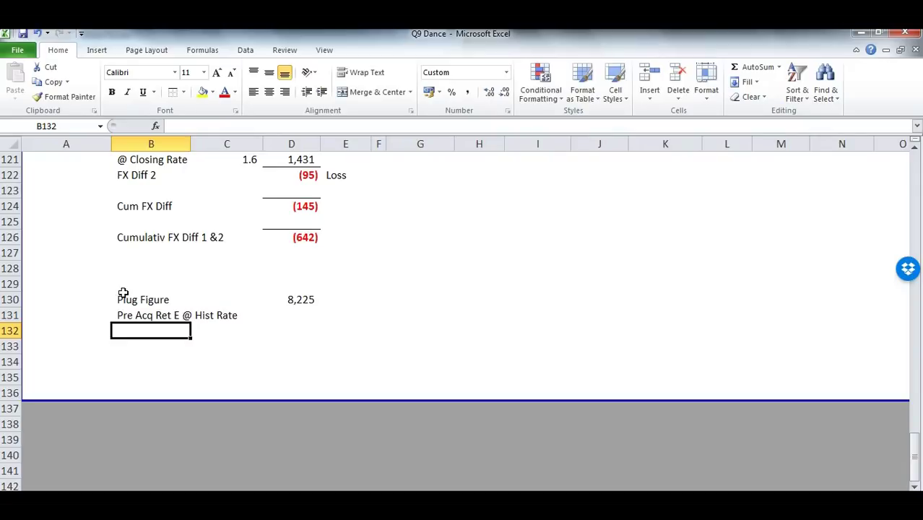
text(Post Acq Ret E @ Date Earned)
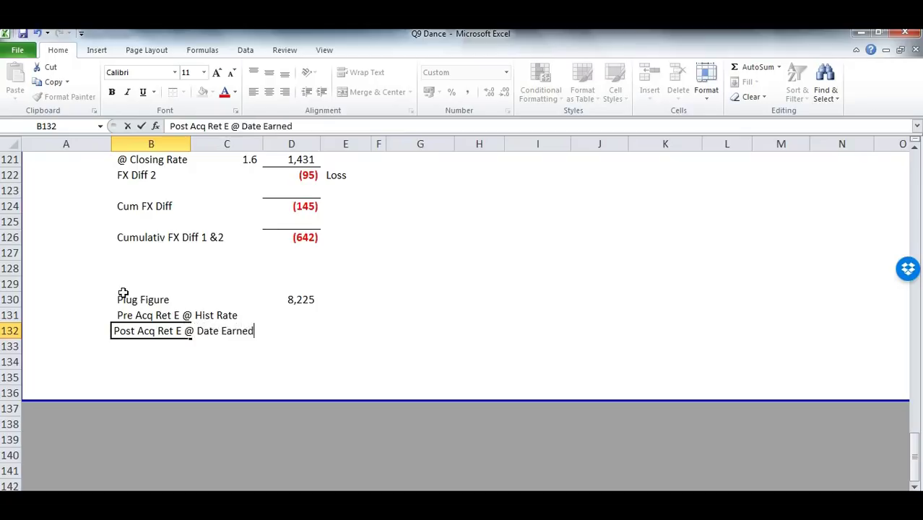
key(Return)
Move the 8,225 plug amount from D130 into E130.
key(Right)
key(Up)
key(Right)
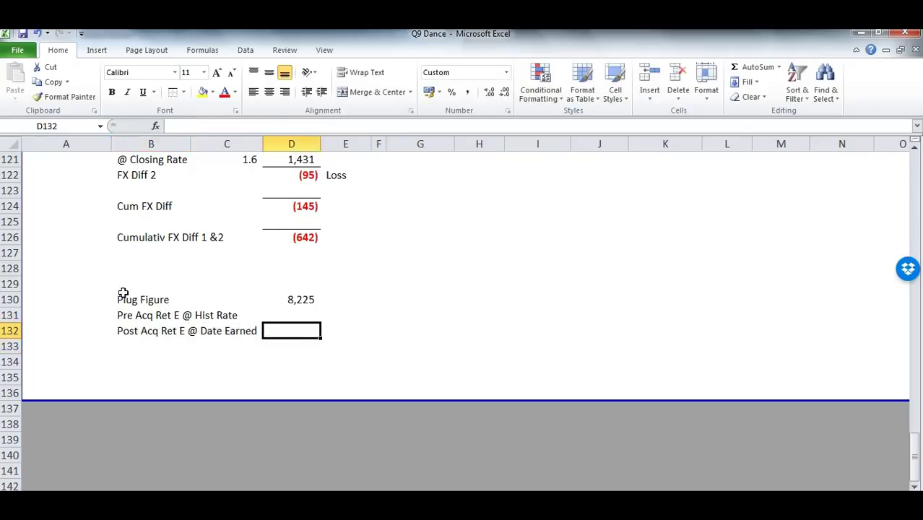
click(304, 300)
drag(308, 308, 365, 301)
Start the cumulative FX differences label in B134.
click(279, 333)
click(283, 345)
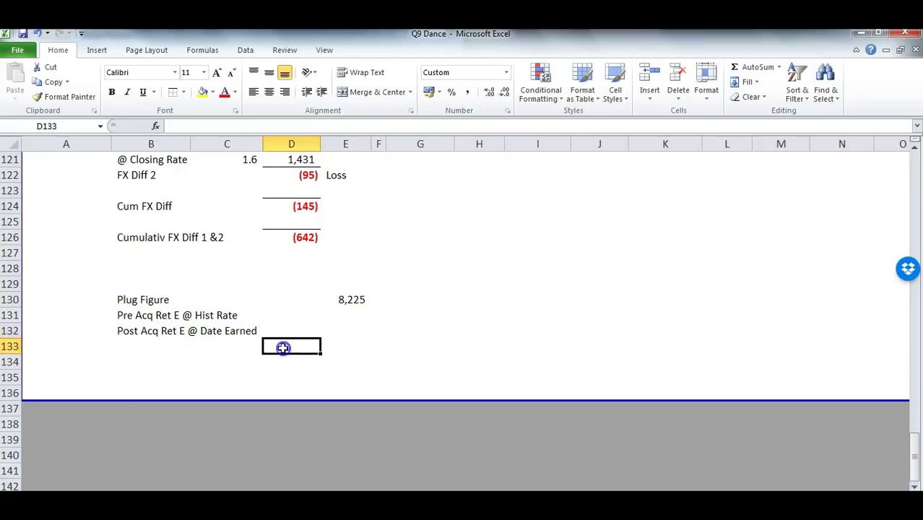
click(183, 365)
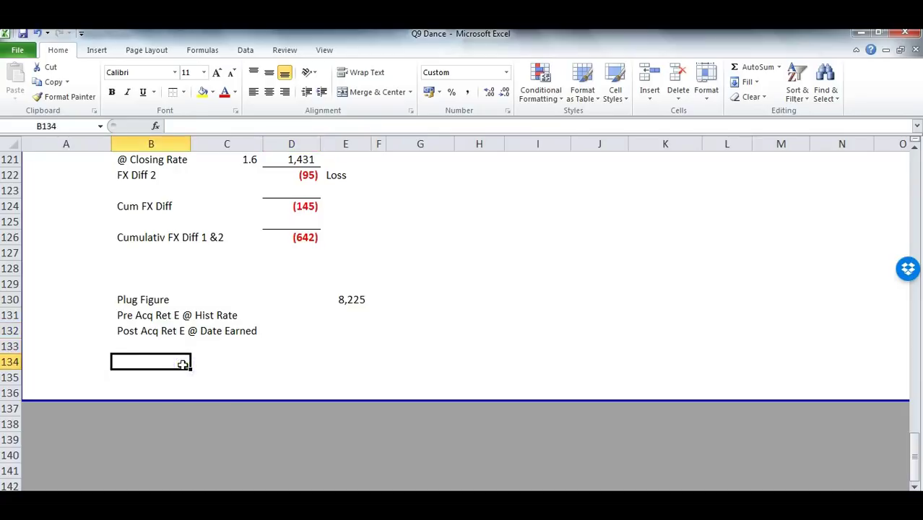
text(Cumulative FX Differences (1&2)
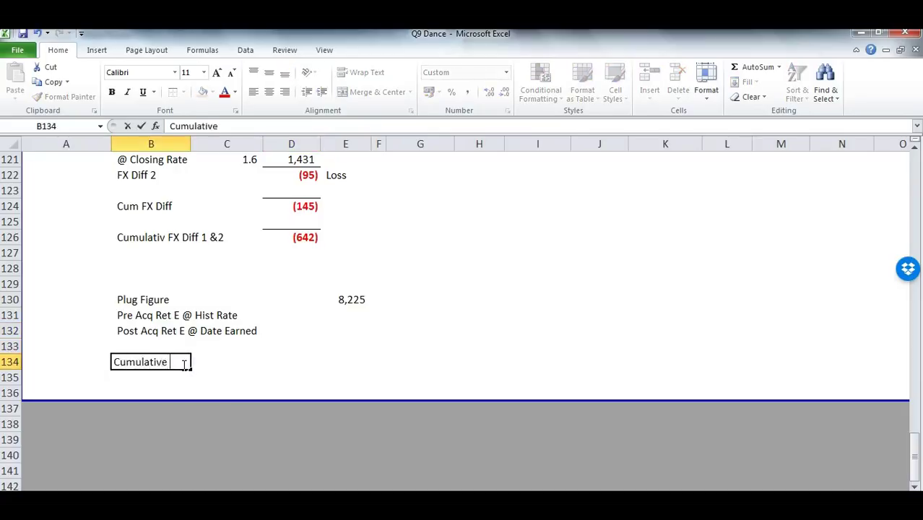
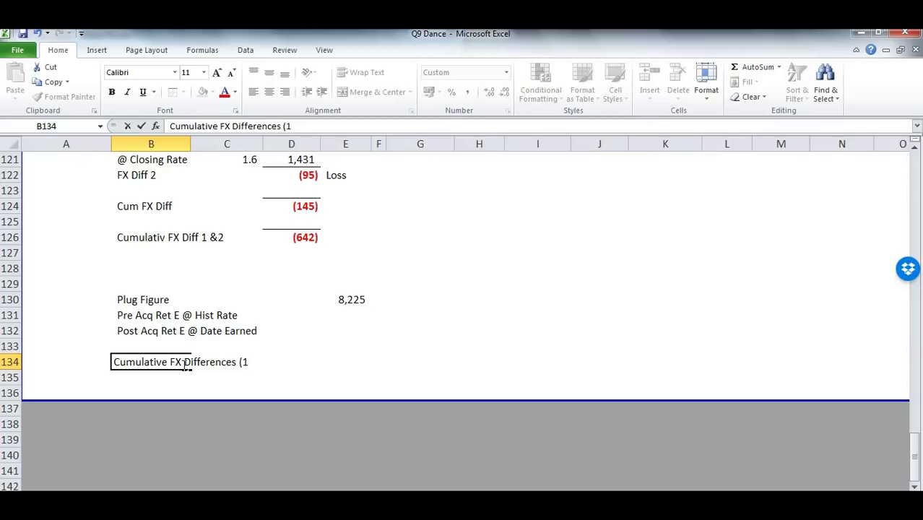
Confirm the Cumulative FX Differences (1&2) label in B134 and move the 8,225 plug figure to H130.
key(Right)
key(Right)
key(Right)
key(Up)
key(Up)
key(Up)
key(Left)
key(Up)
key(Right)
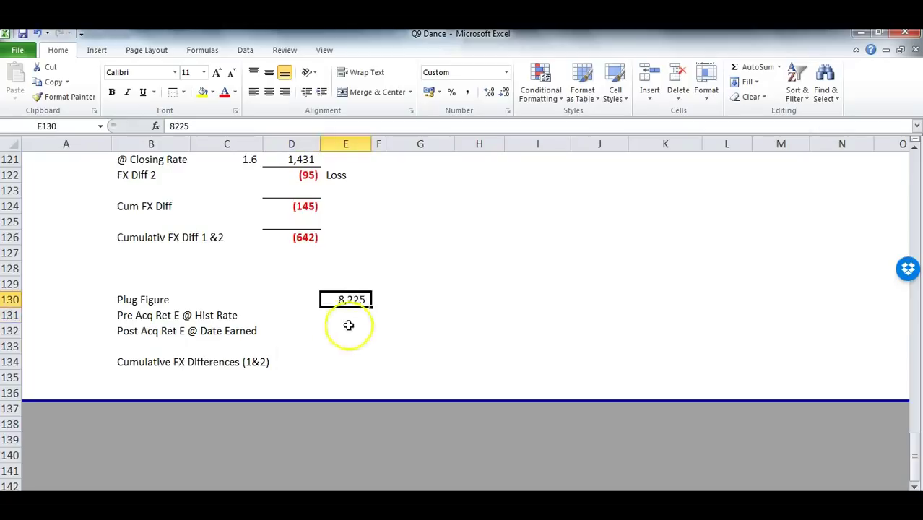
drag(351, 308, 462, 306)
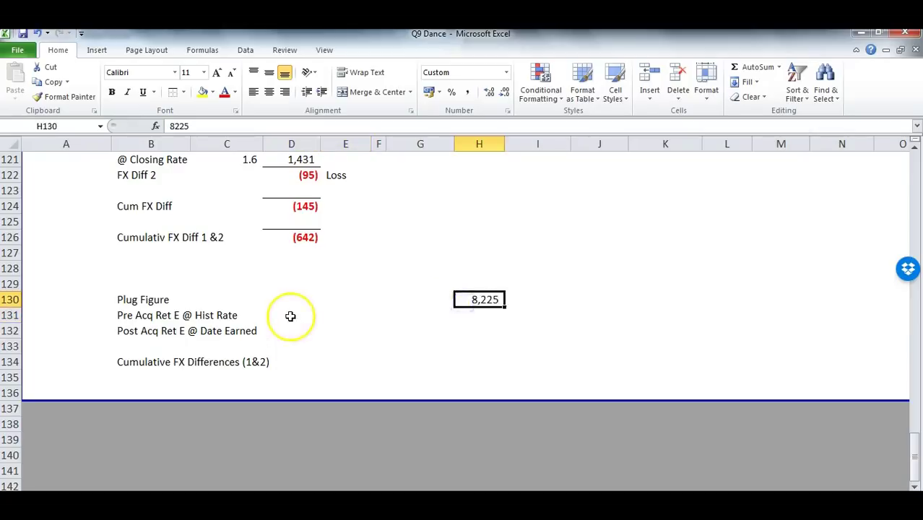
Enter 8,640 in D131 and the rate 1.5 in E131, shown to one decimal.
click(291, 316)
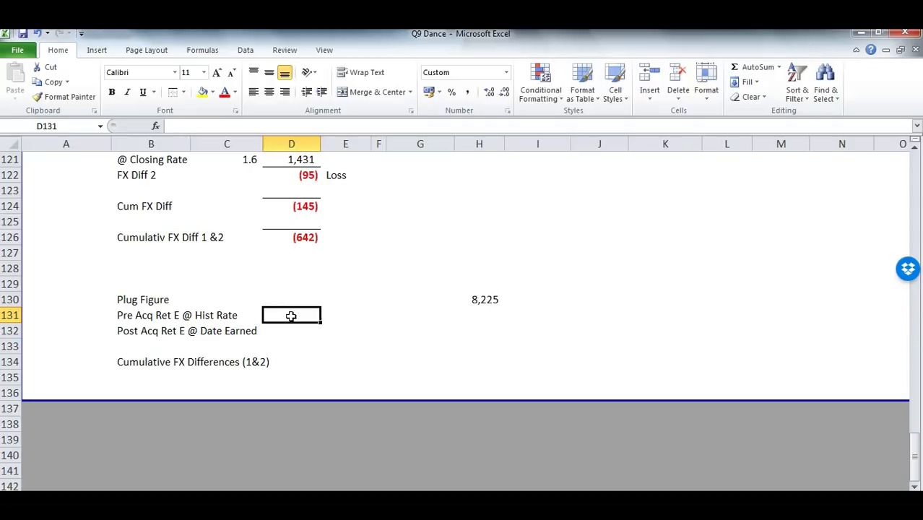
text(8,6)
text(40)
key(Tab)
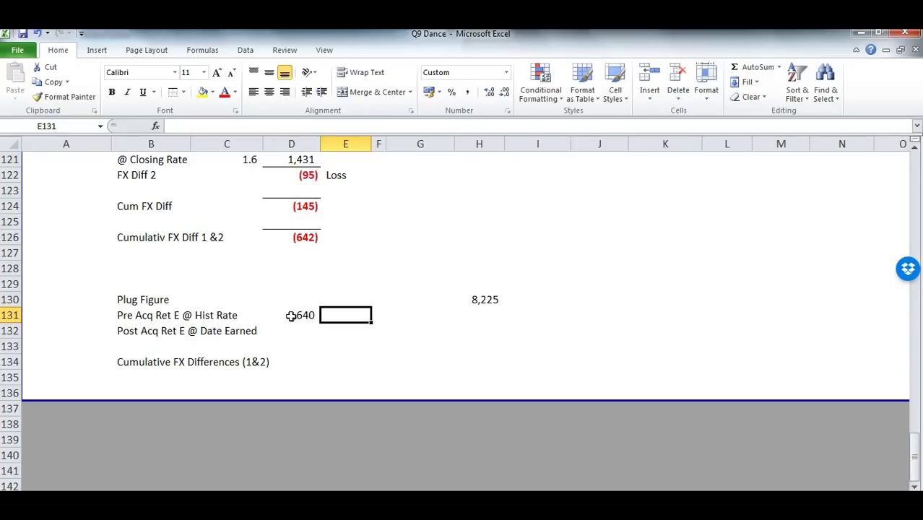
text(2)
key(Return)
key(Up)
key(shift+Down)
key(shift+Down)
key(shift+Down)
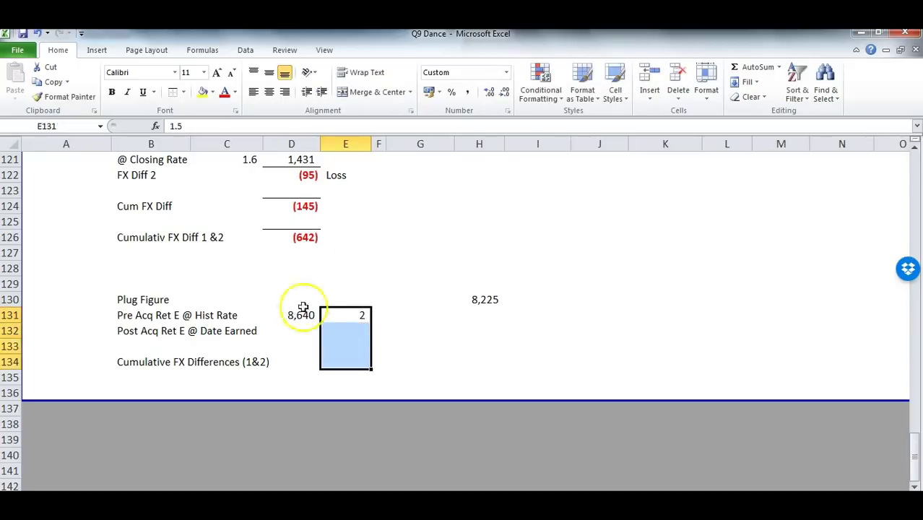
click(485, 91)
Enter =D131/E131 in G131 to translate 8,640 into 5,760.
click(465, 314)
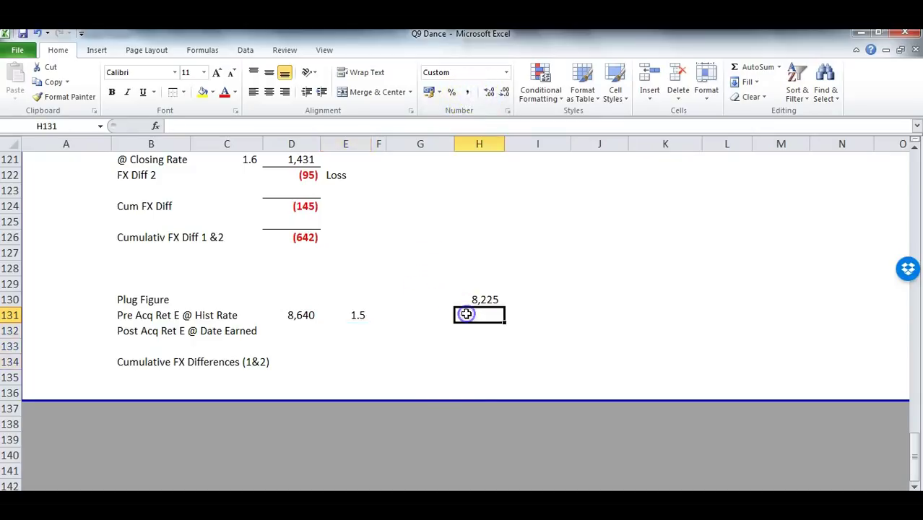
text(+)
key(Escape)
key(Left)
text(+)
key(Left)
key(Left)
key(Left)
text(/)
key(Left)
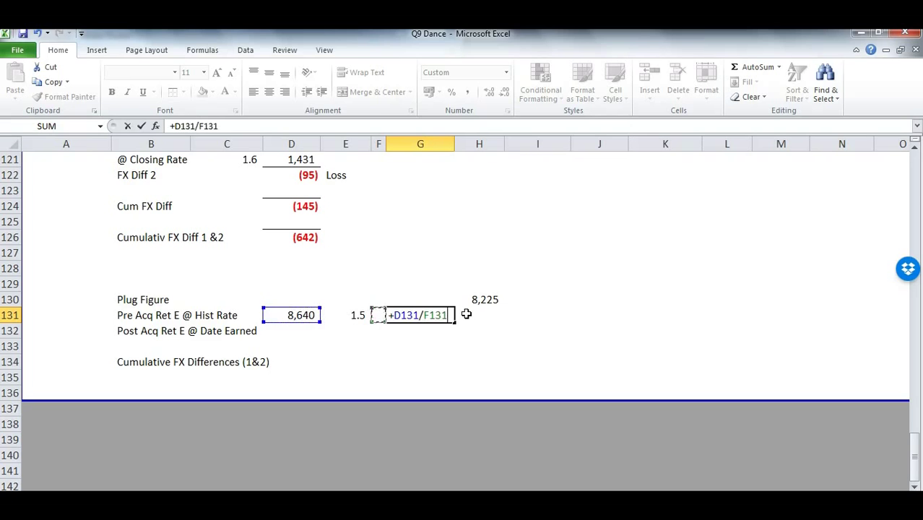
key(Left)
key(Return)
key(Up)
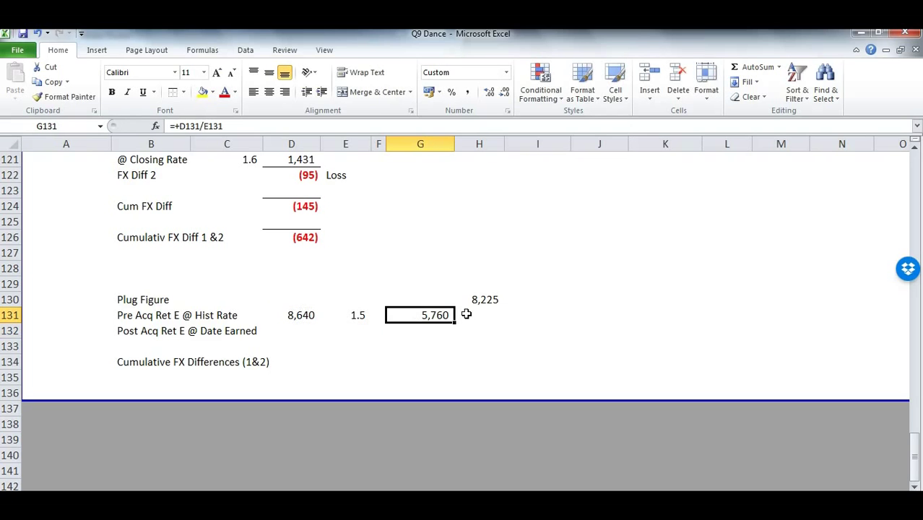
click(147, 330)
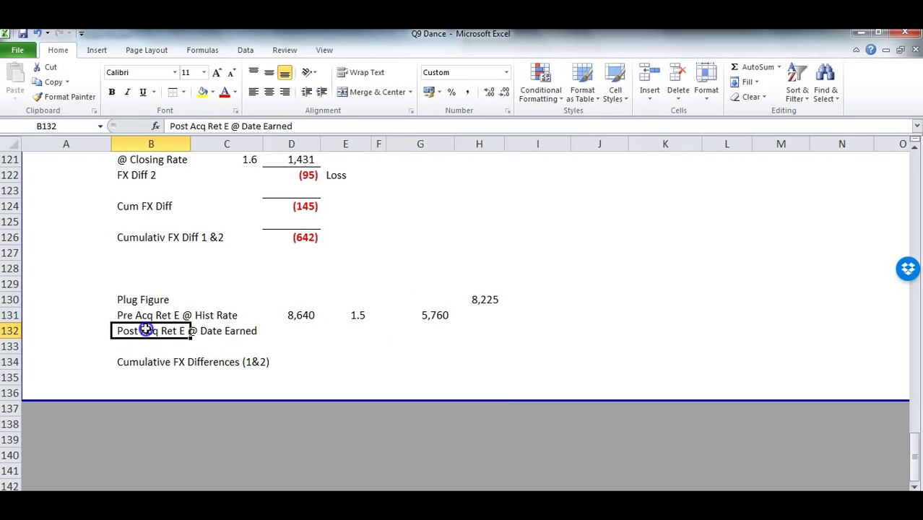
Enter 2,450 in D132 and look up the 2013 average rate row.
click(296, 330)
scroll(332, 307, up, 1)
scroll(331, 306, up, 2)
scroll(339, 302, down, 1)
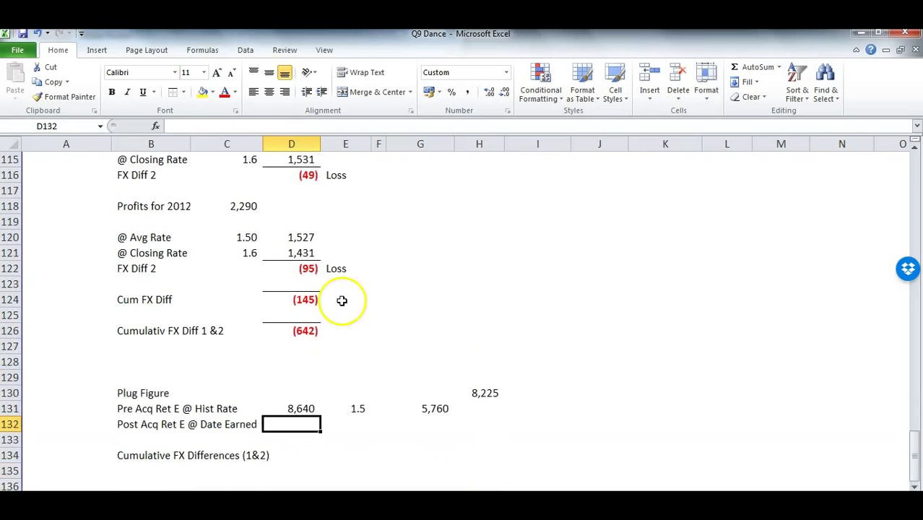
text(2,450)
key(Return)
scroll(340, 299, up, 3)
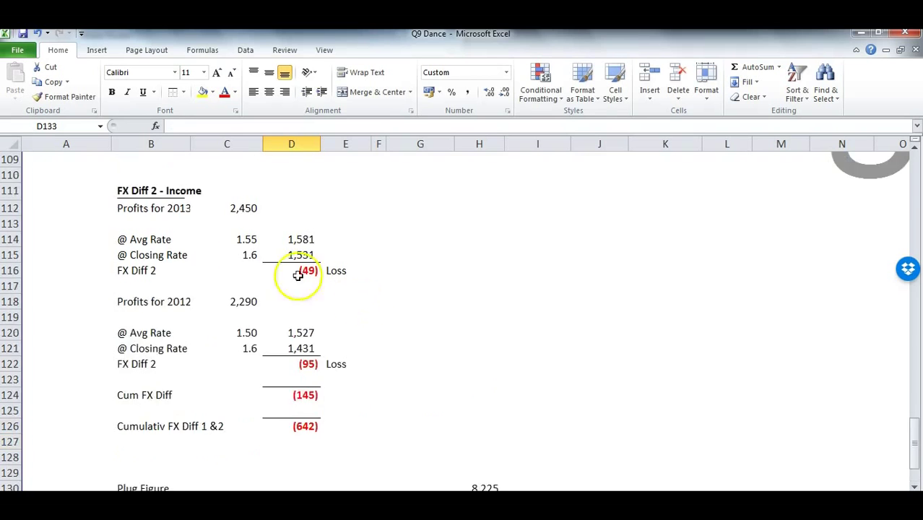
scroll(263, 428, down, 3)
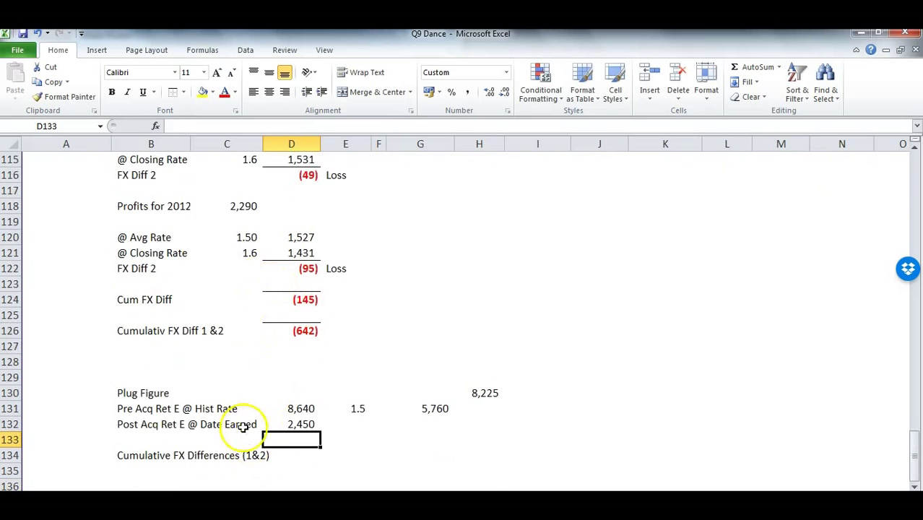
scroll(251, 208, up, 1)
drag(124, 190, 295, 195)
scroll(350, 325, down, 2)
Enter the 1.55 average rate in E132, shown with two decimals.
click(358, 377)
text(1.6)
key(Return)
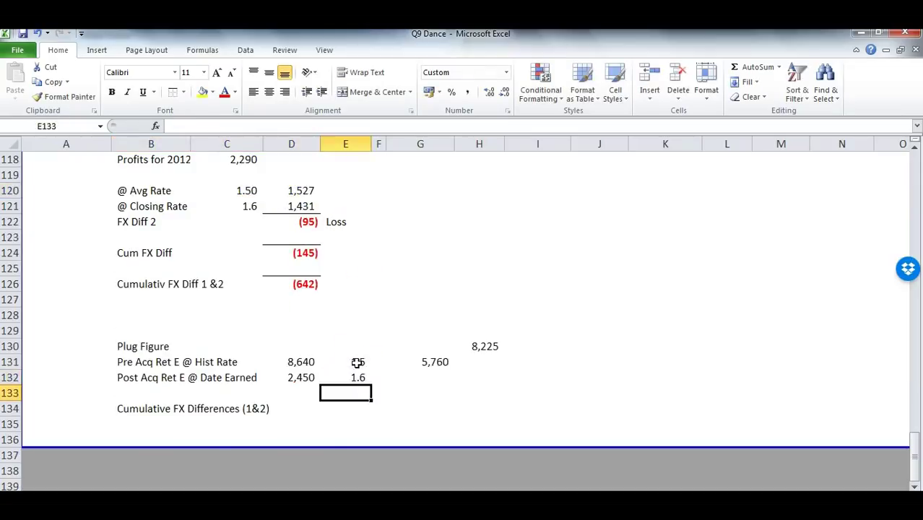
click(357, 375)
click(496, 94)
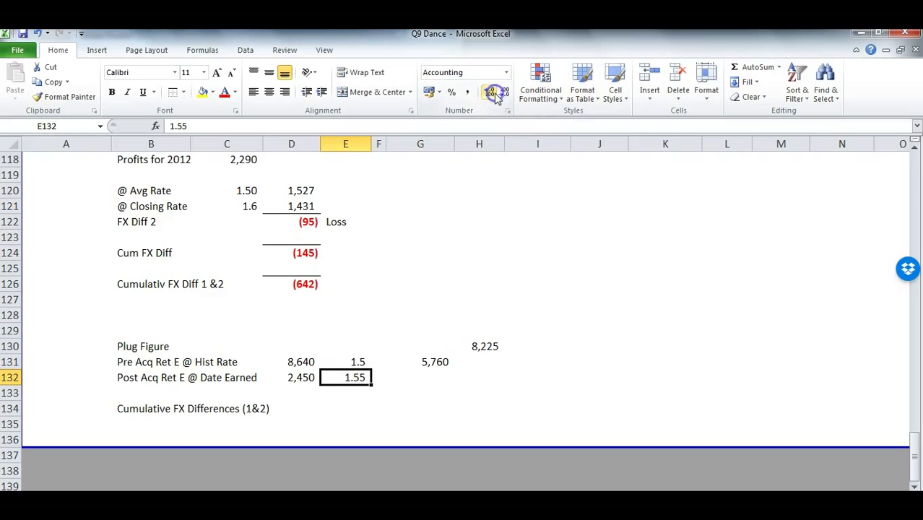
scroll(252, 285, up, 3)
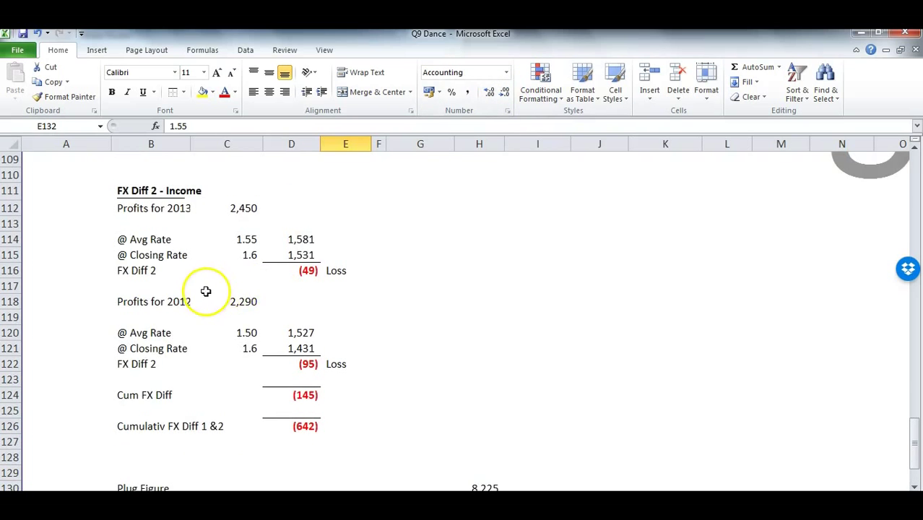
scroll(210, 288, down, 2)
Enter the 2012 profits of 2,290 in D133 and the rate 1.5 in E133.
click(309, 438)
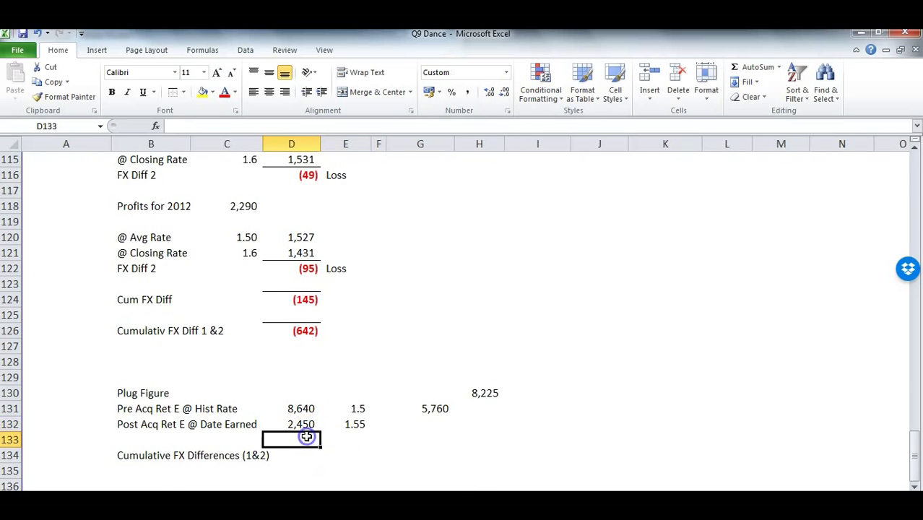
text(2,2)
text(90)
key(Return)
click(352, 439)
text(1.5)
key(Return)
Copy G131's translation formula into G132 and G133, giving 1,581 and 1,527.
click(419, 422)
click(418, 410)
key(ctrl+c)
click(417, 422)
key(ctrl+v)
key(Down)
key(ctrl+v)
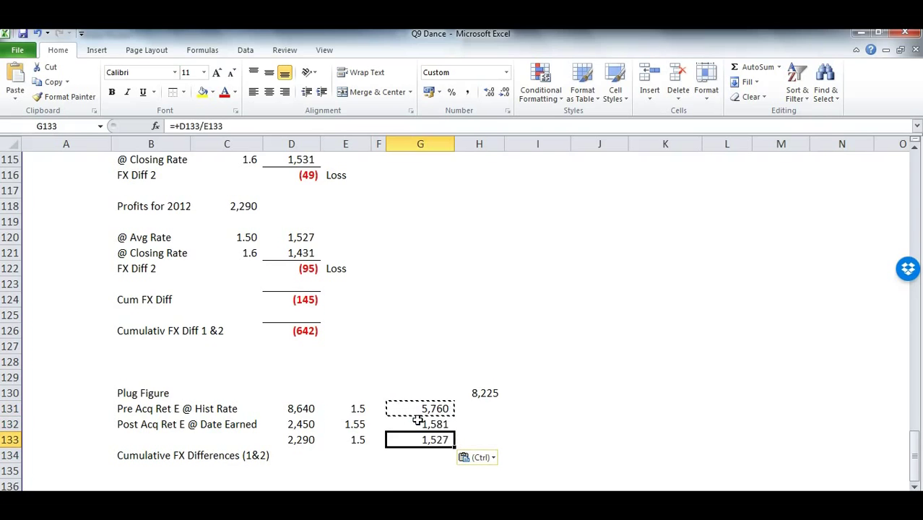
Check the formulas behind 1,581 in G132 and 1,527 in G133.
click(305, 425)
click(350, 424)
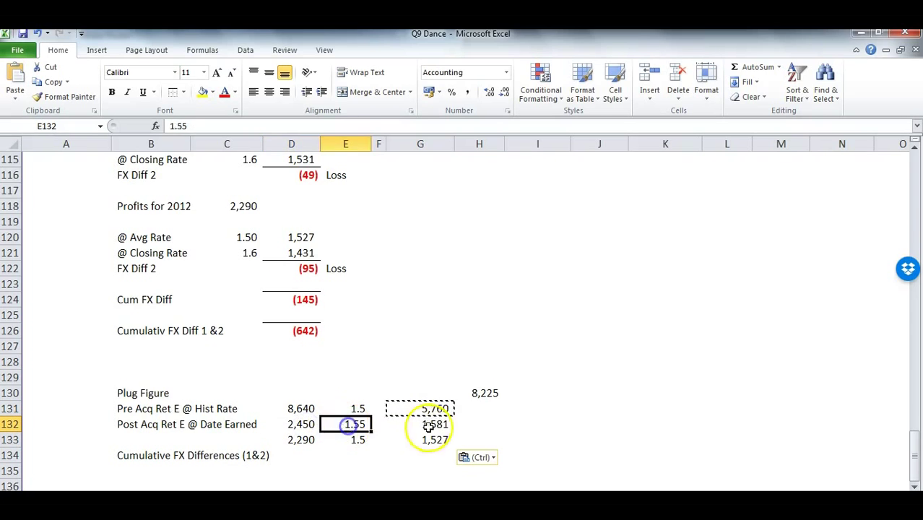
double_click(429, 425)
key(Escape)
click(447, 439)
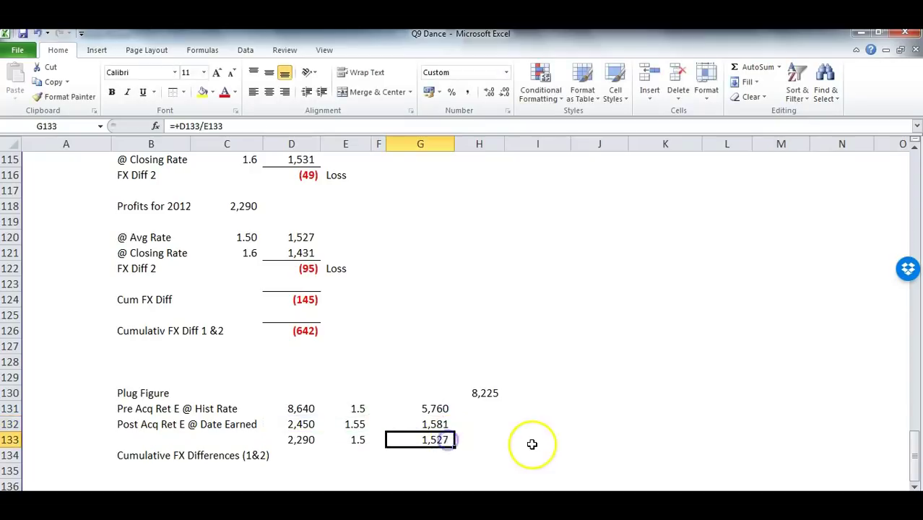
key(F2)
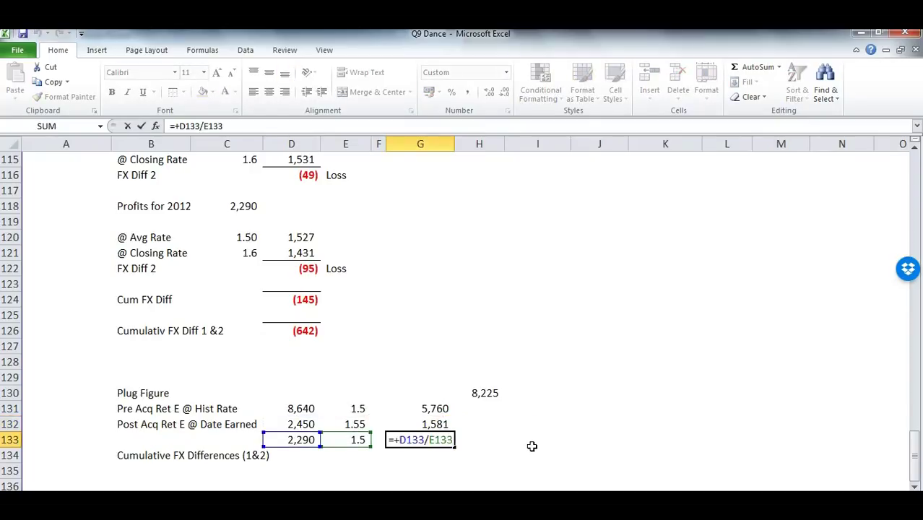
key(Escape)
click(431, 451)
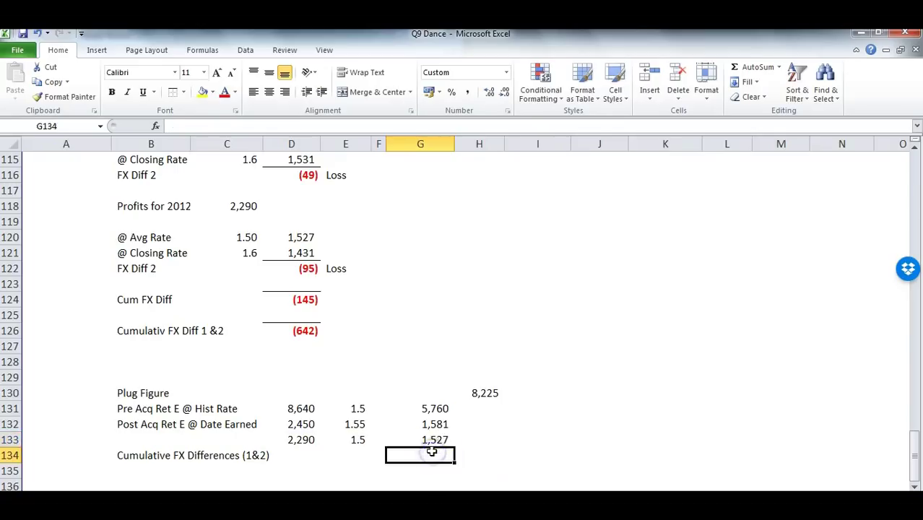
Link G134 to D126 and format it with red brackets to show (642).
text(=)
click(292, 328)
key(Return)
key(Up)
key(ctrl+1)
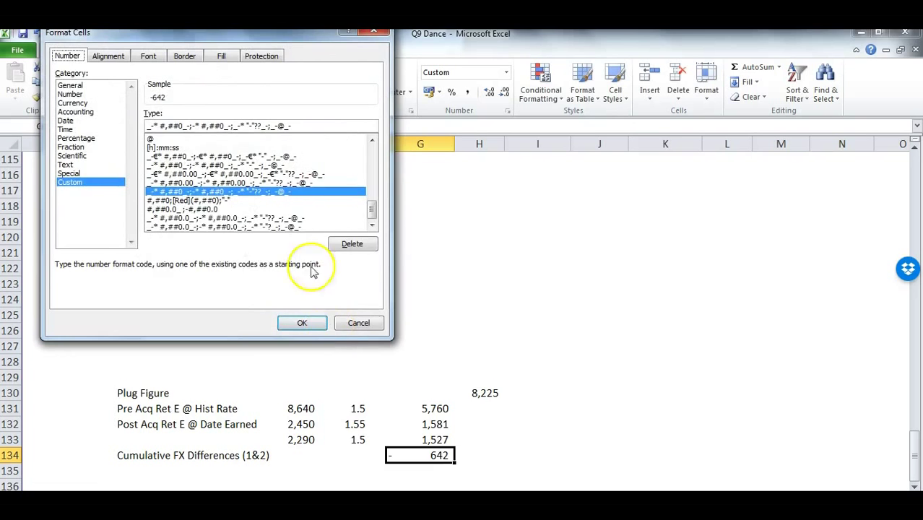
click(195, 200)
click(306, 326)
Enter =SUM(G131:G134) in H134, returning the 8,225 check total.
click(478, 453)
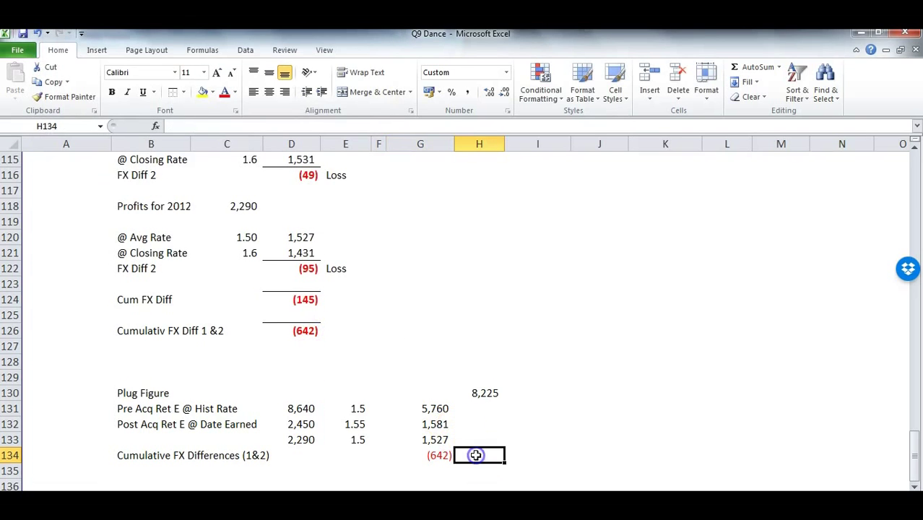
text(=sum()
key(Left)
key(shift+Up)
key(shift+Up)
key(shift+Up)
key(Return)
click(477, 454)
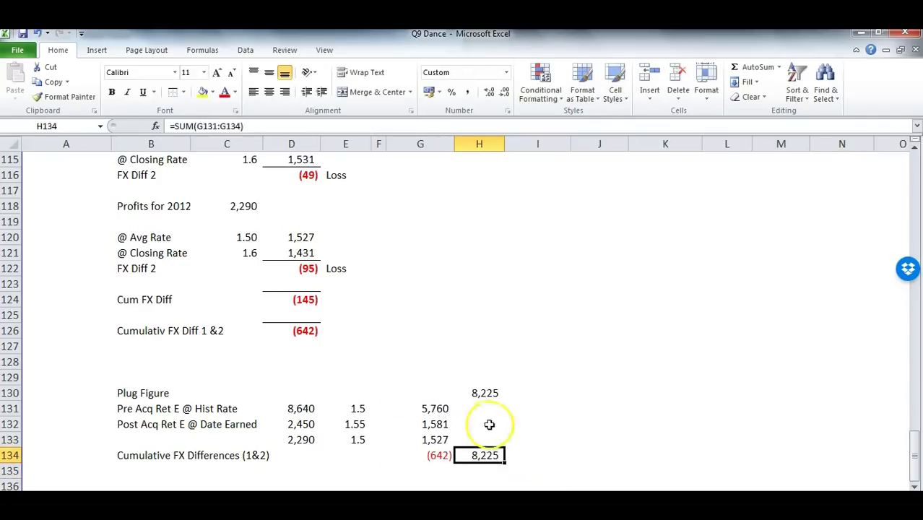
Put a thick box border around the B130:H134 reconciliation block.
drag(482, 392, 148, 457)
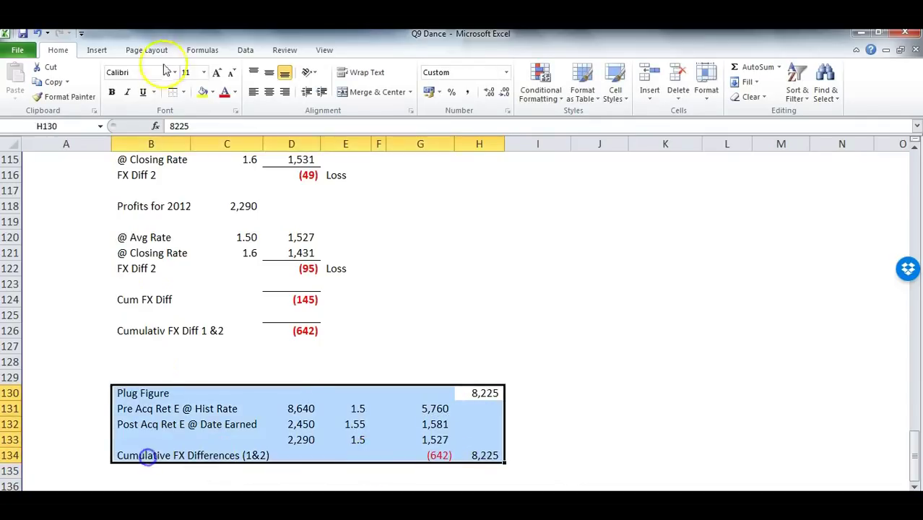
click(183, 92)
click(217, 230)
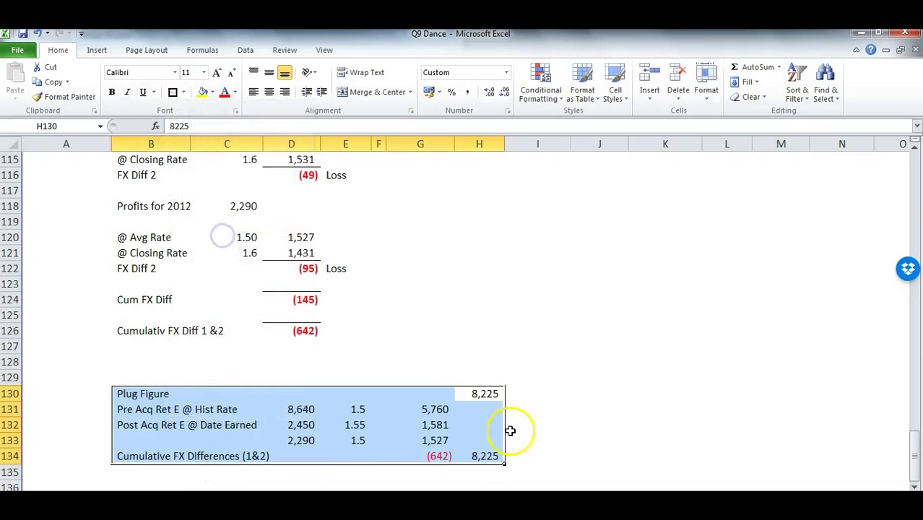
click(484, 454)
click(487, 394)
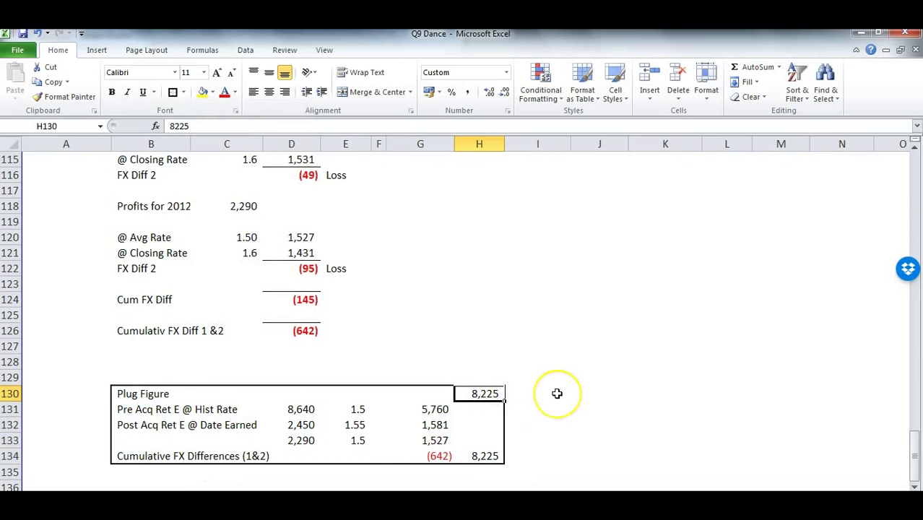
Review the Cumulative FX Differences and FX Diff 2 - Income notes above the box.
scroll(538, 371, up, 17)
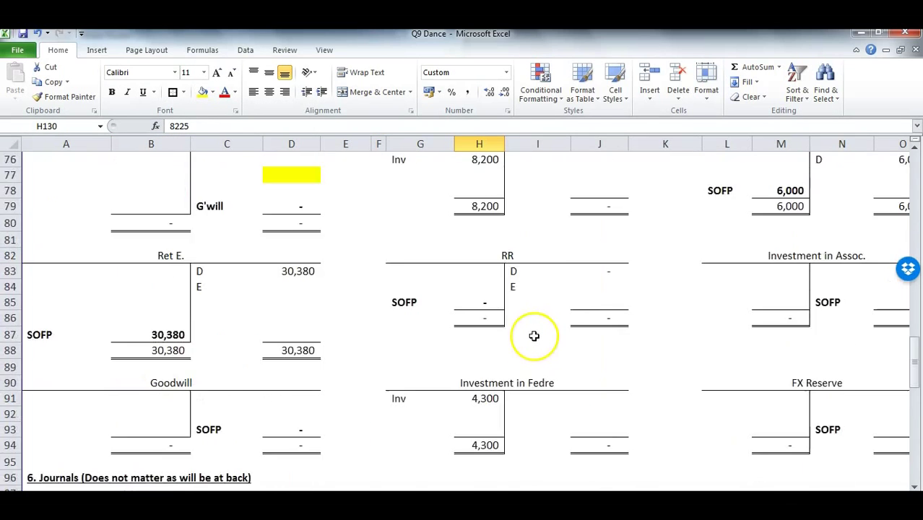
scroll(442, 299, up, 5)
scroll(443, 278, down, 2)
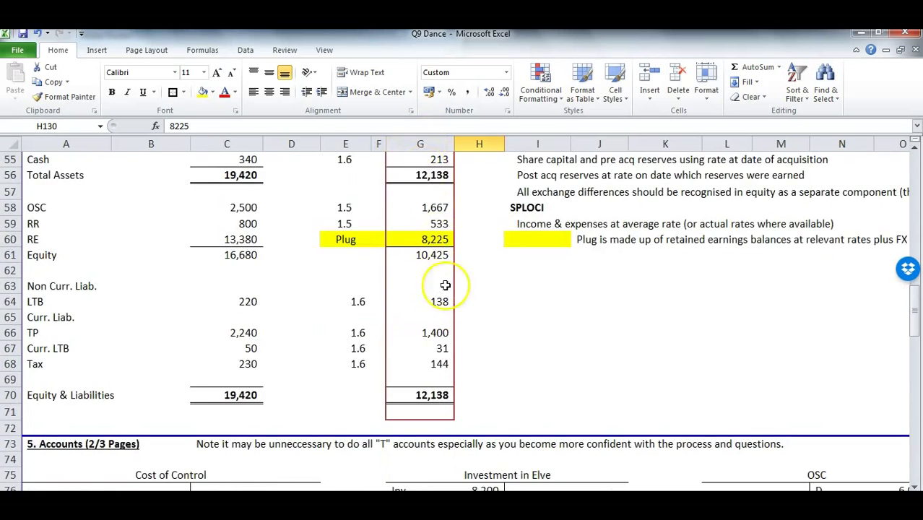
scroll(441, 325, down, 5)
scroll(441, 358, down, 13)
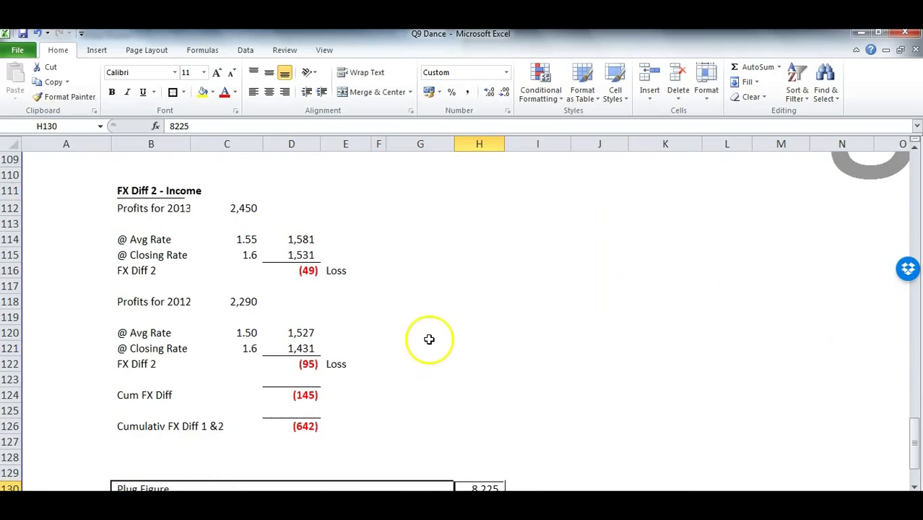
scroll(215, 278, up, 4)
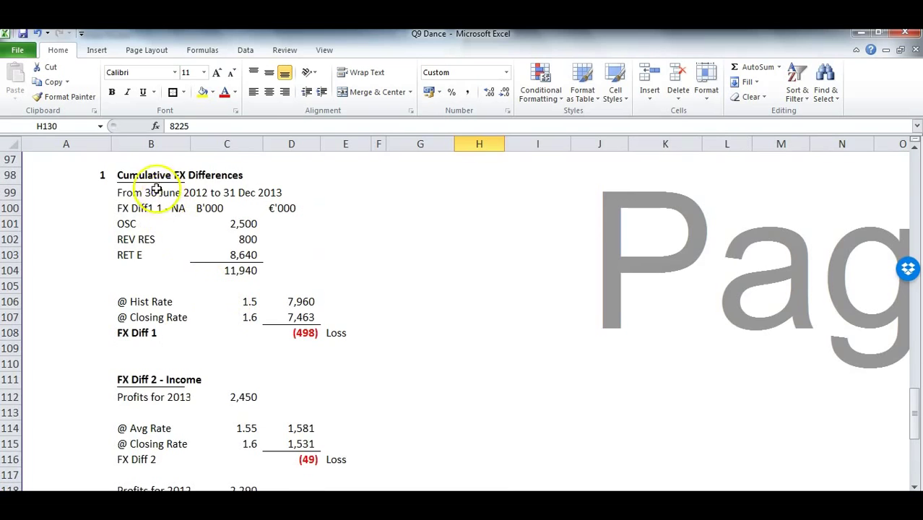
drag(144, 179, 97, 176)
drag(96, 175, 166, 175)
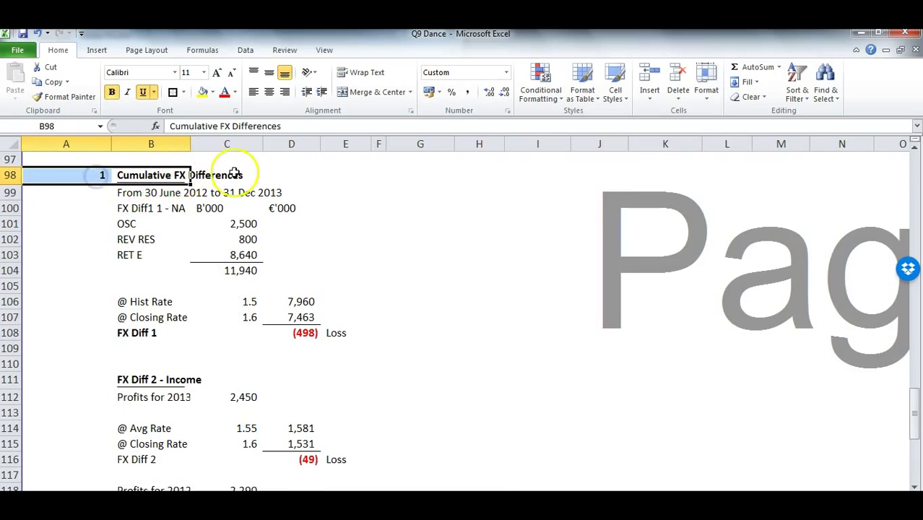
scroll(231, 189, down, 2)
click(144, 284)
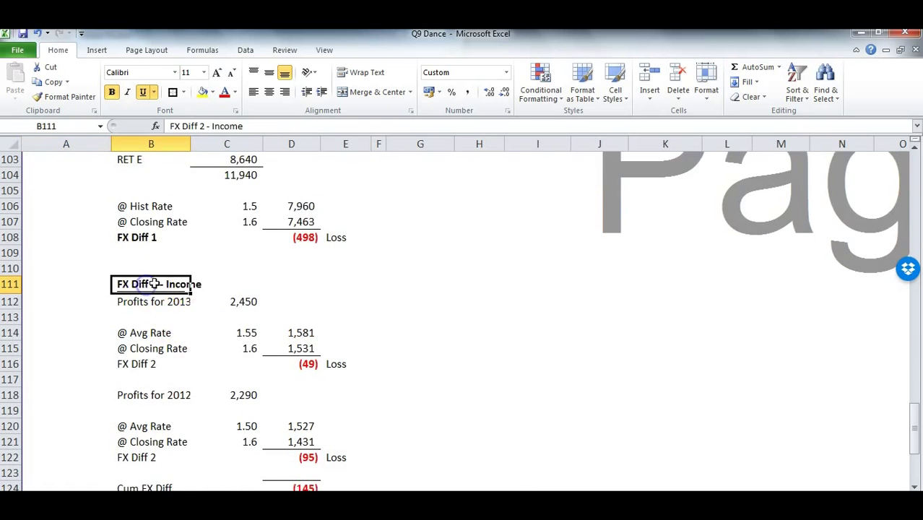
scroll(222, 319, down, 5)
Bold the translated figures 5,760, 1,581 and 1,527 in column G.
drag(470, 408, 476, 346)
key(ctrl+b)
click(437, 408)
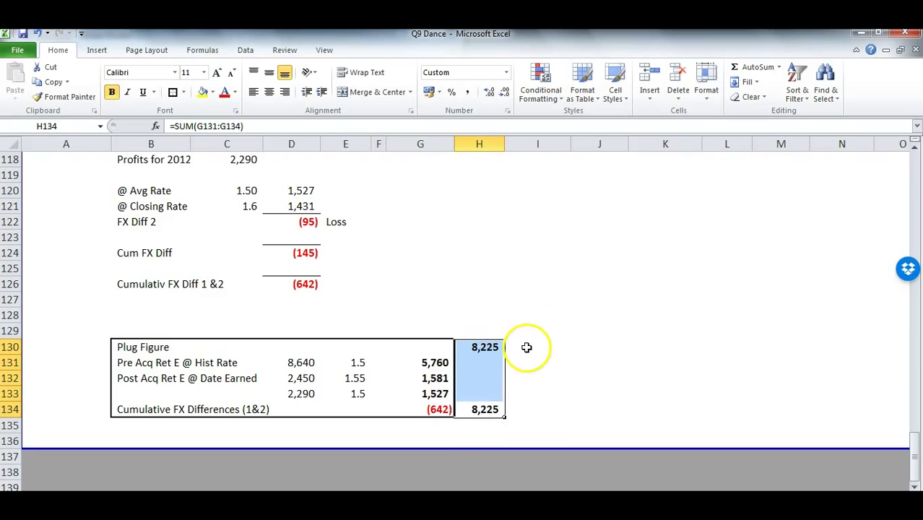
drag(914, 433, 915, 316)
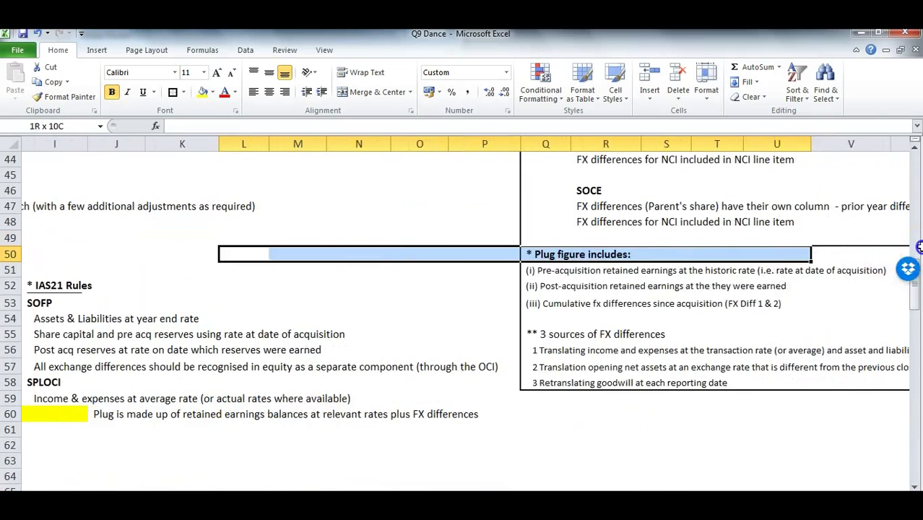
drag(538, 303, 722, 332)
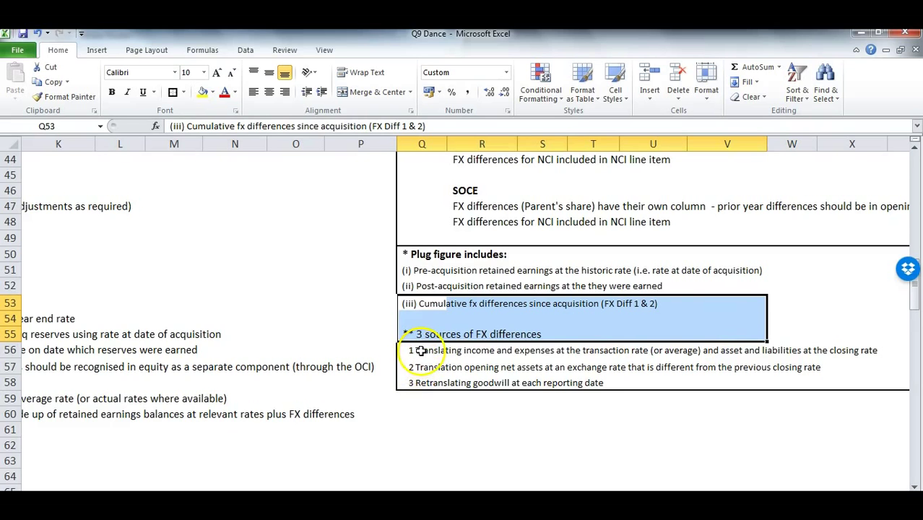
drag(432, 366, 743, 366)
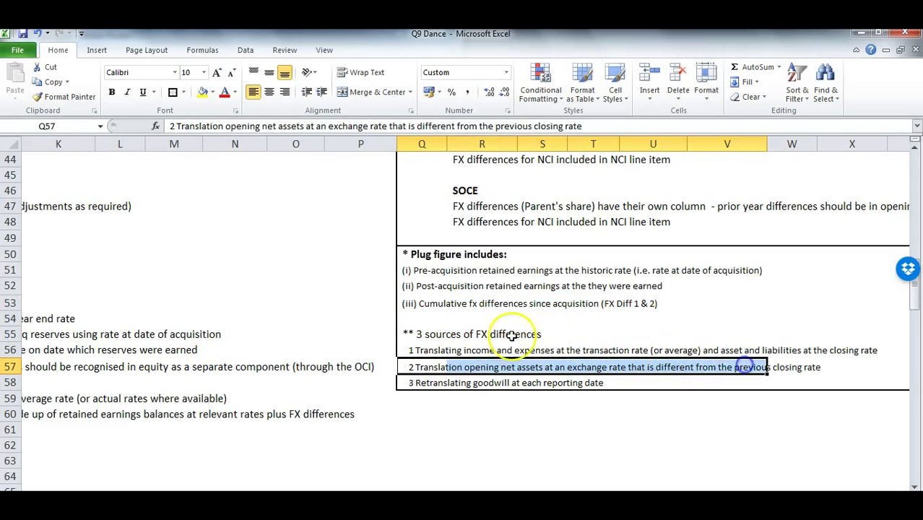
drag(433, 350, 568, 350)
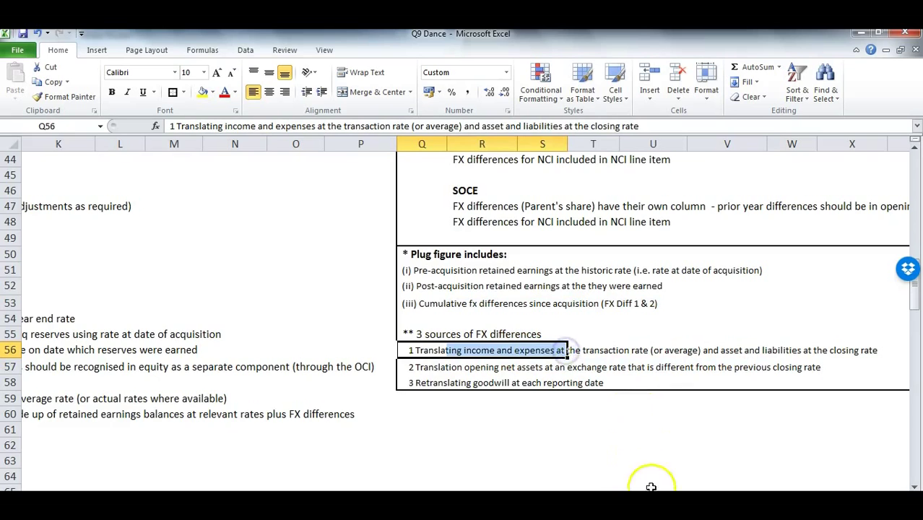
scroll(488, 394, left, 5)
scroll(488, 394, down, 9)
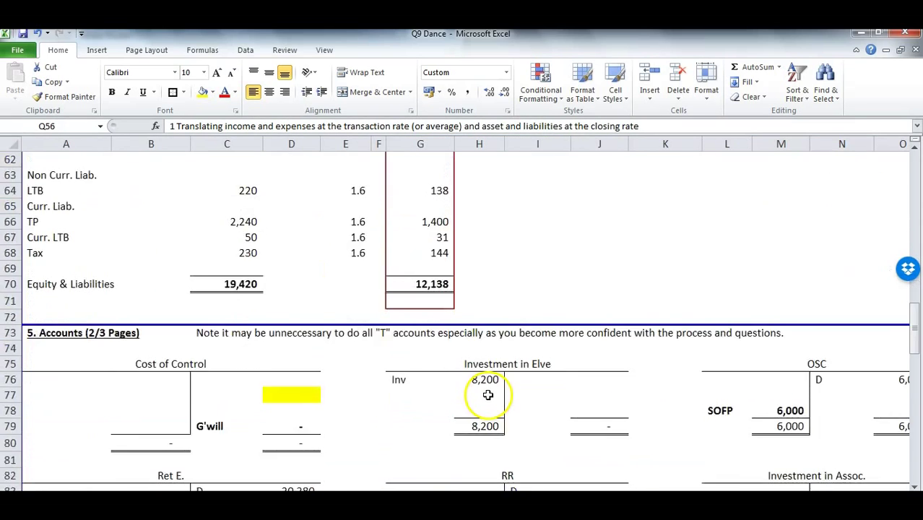
scroll(488, 393, down, 16)
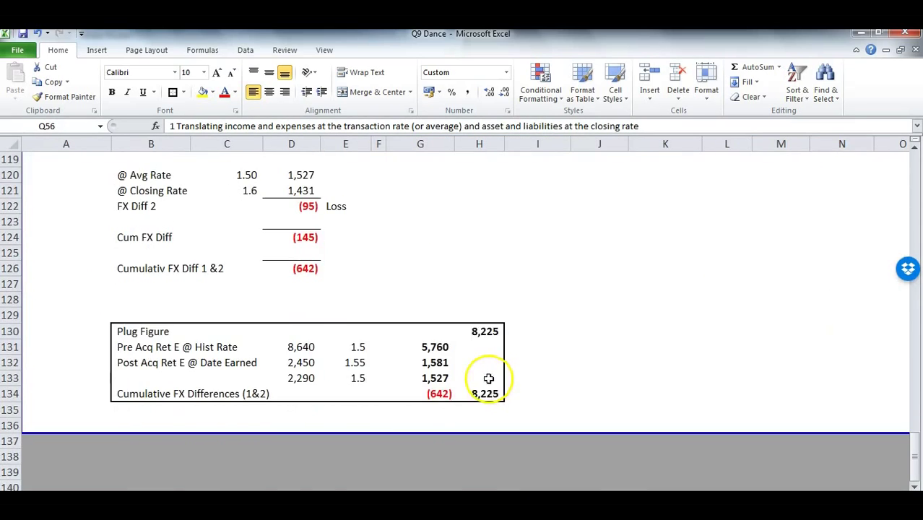
scroll(404, 451, down, 1)
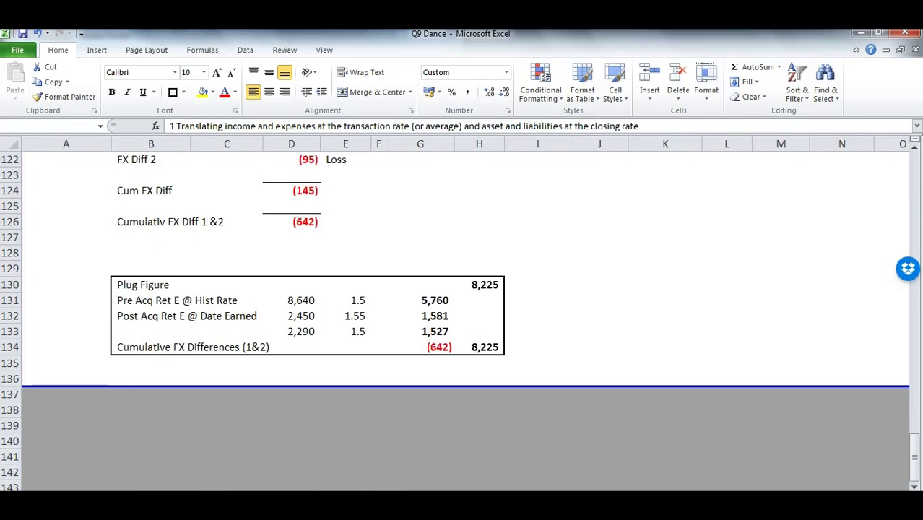
key(ctrl+BackSpace)
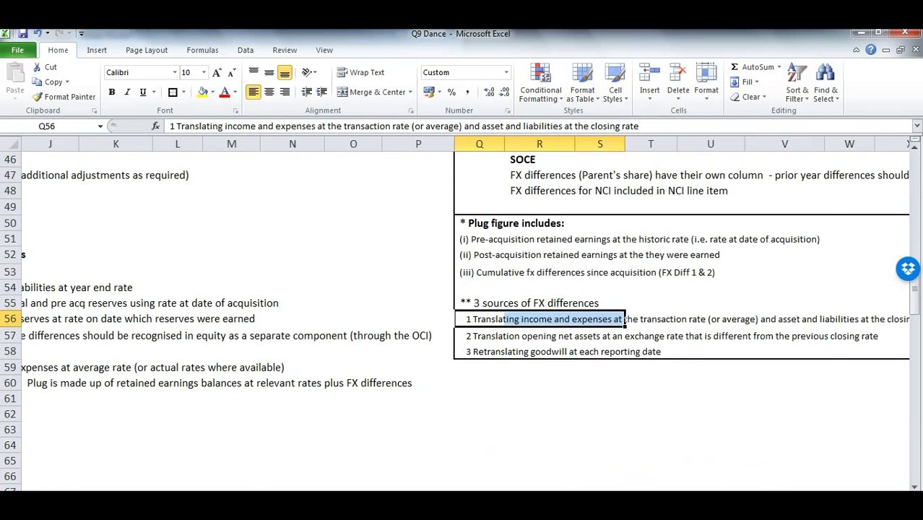
scroll(462, 318, left, 5)
drag(914, 304, 915, 477)
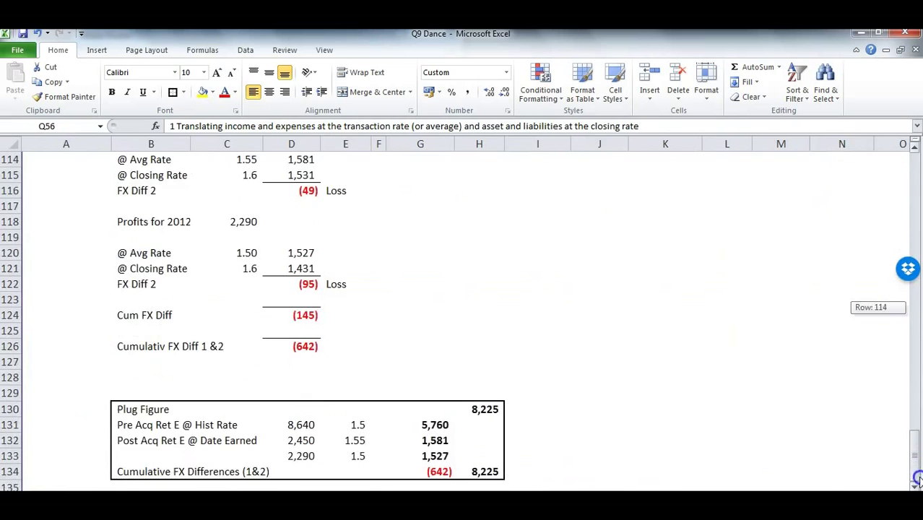
scroll(501, 356, down, 4)
click(136, 315)
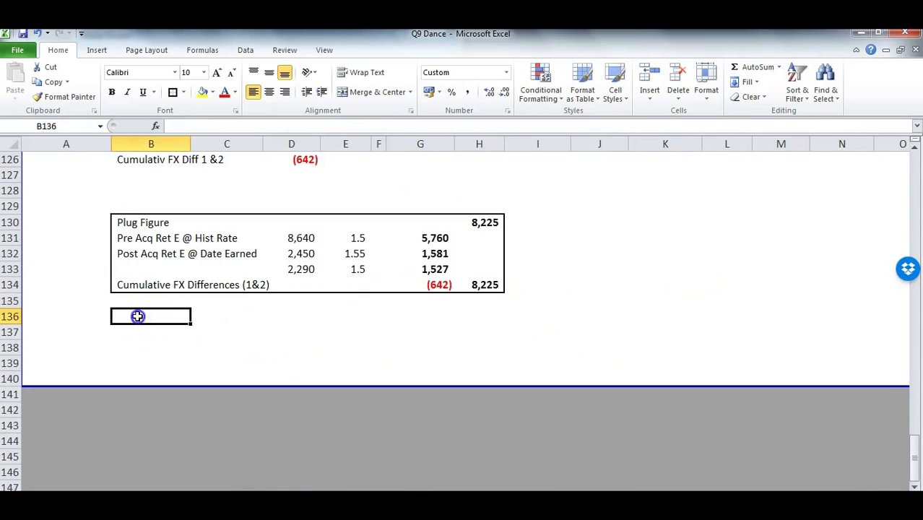
click(442, 285)
click(477, 286)
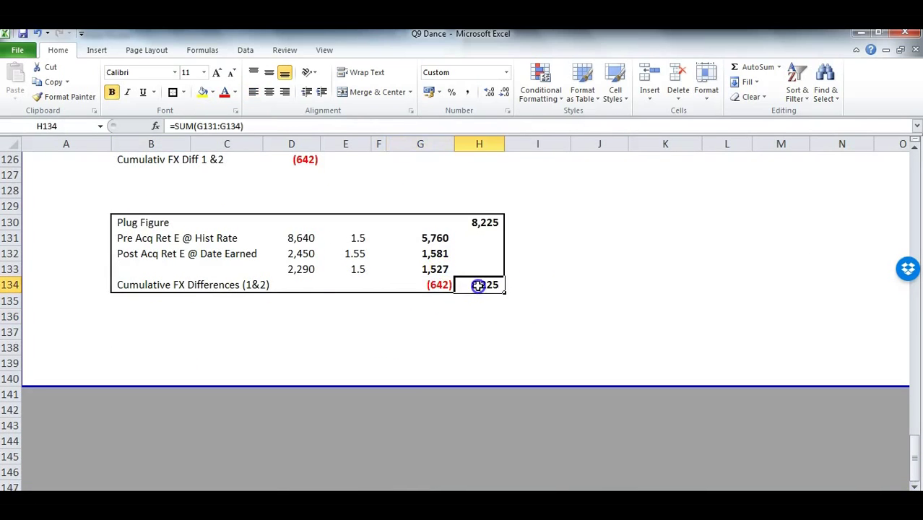
click(145, 320)
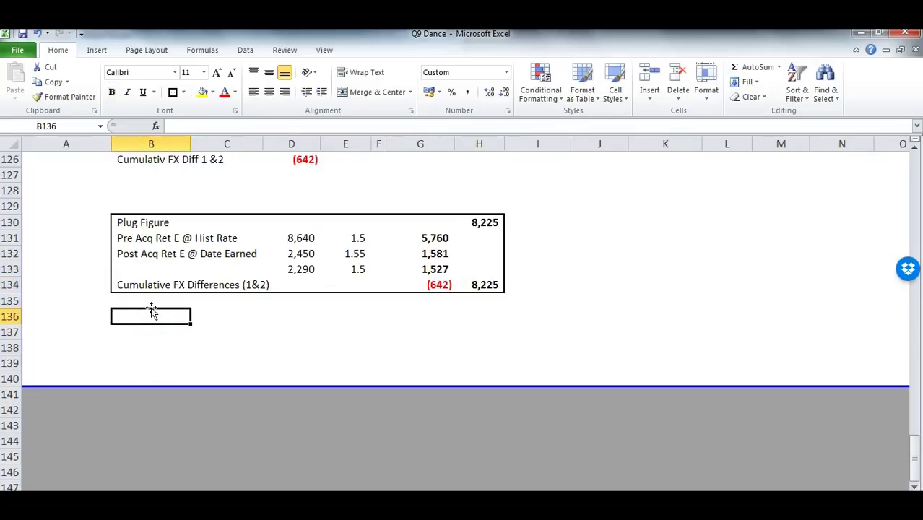
Write the journal lines CR Ret E 642 in row 136 and DR FX Res 642 in row 137.
text(CR Ret E)
key(Tab)
key(Tab)
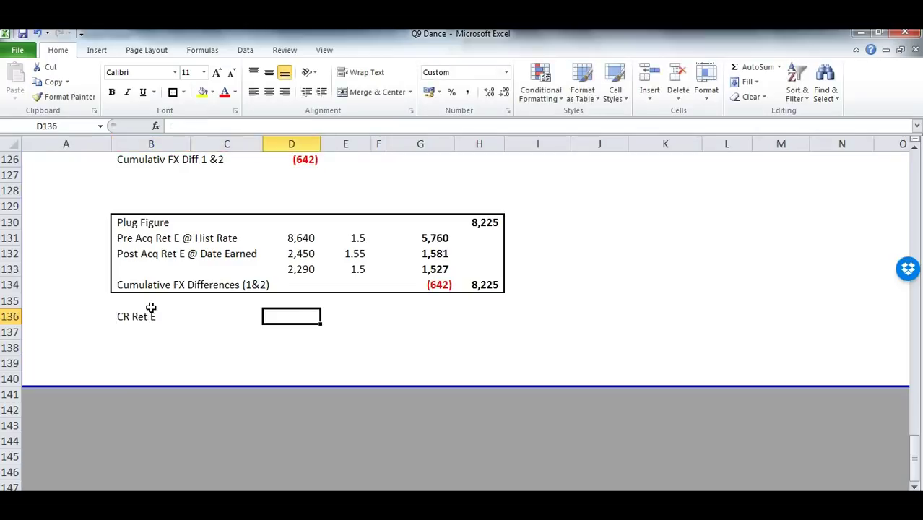
text(642)
key(Return)
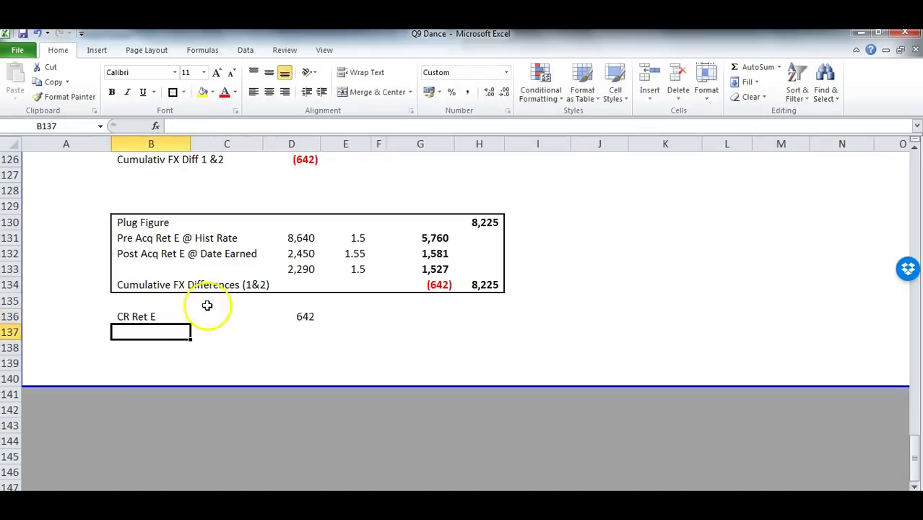
text(dr)
text(DR FX Res)
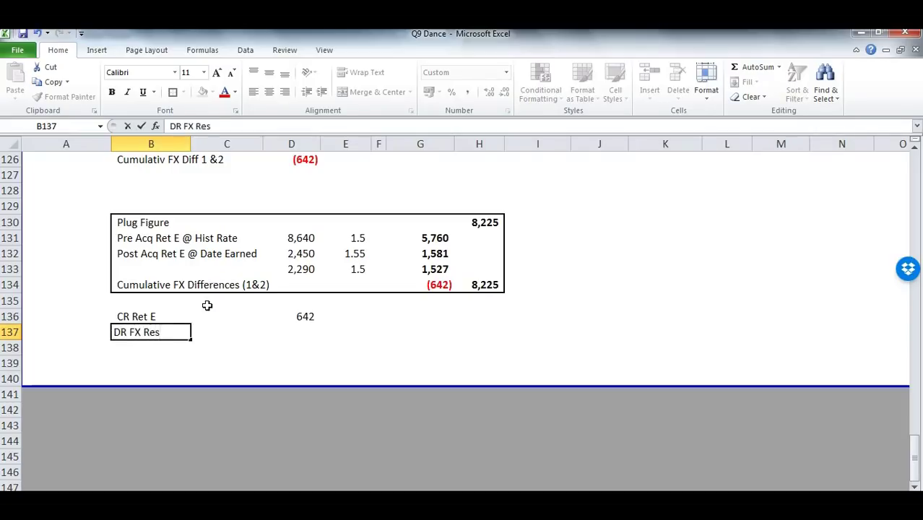
key(Tab)
text(642)
key(Return)
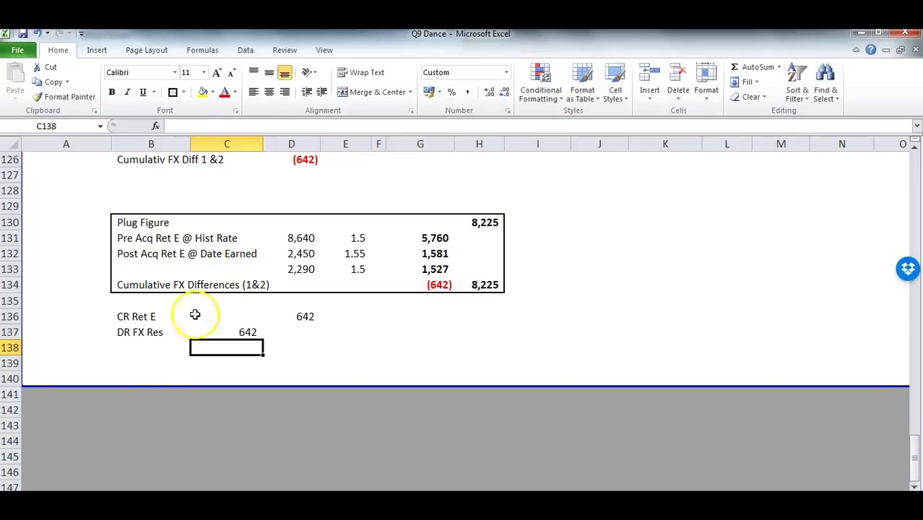
drag(128, 331, 254, 335)
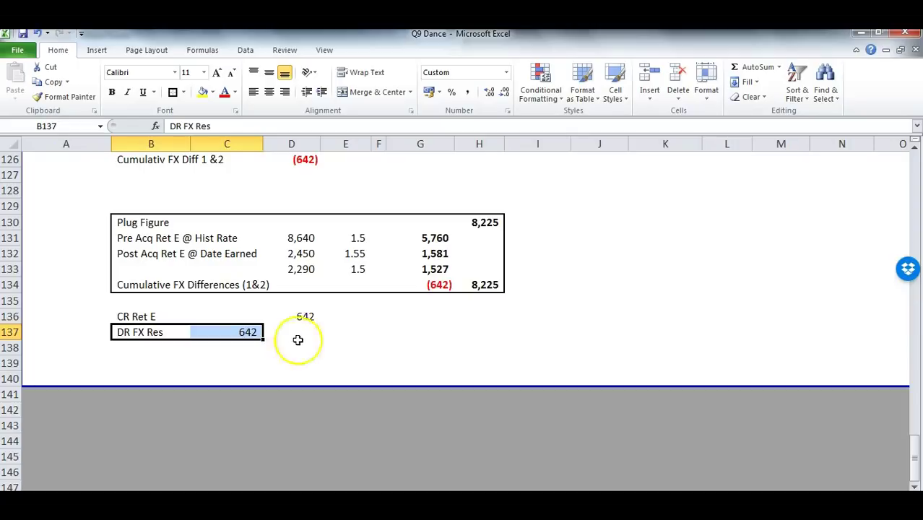
drag(247, 330, 296, 321)
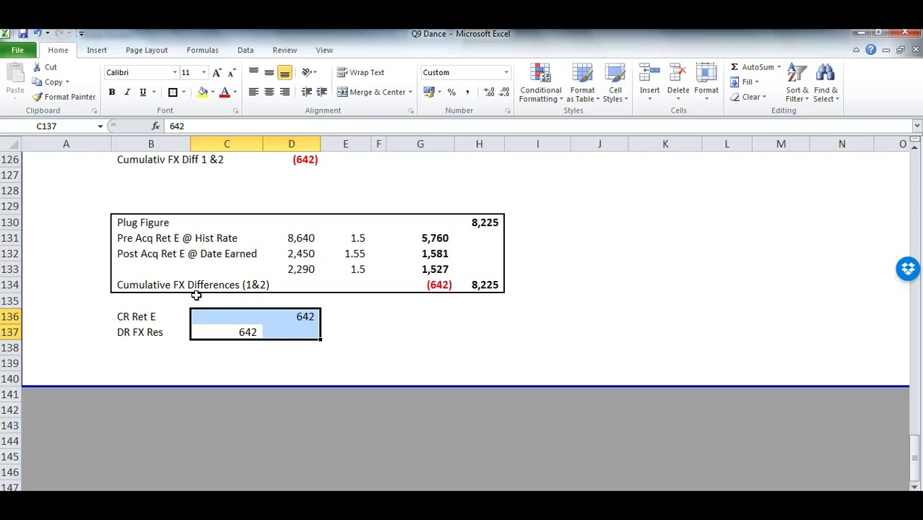
drag(133, 318, 285, 323)
Post J1 642 to the Ret E T-account, bringing its total to 31,022.
scroll(681, 347, up, 6)
scroll(681, 346, up, 12)
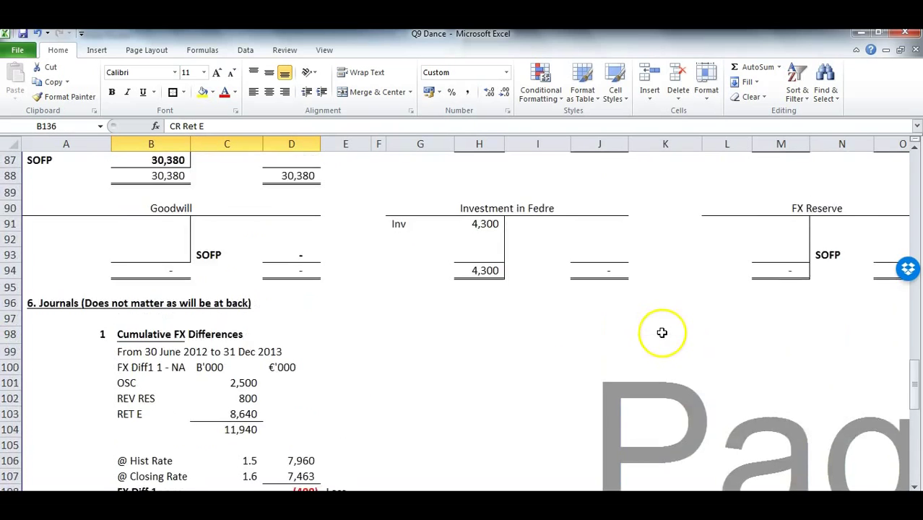
click(222, 363)
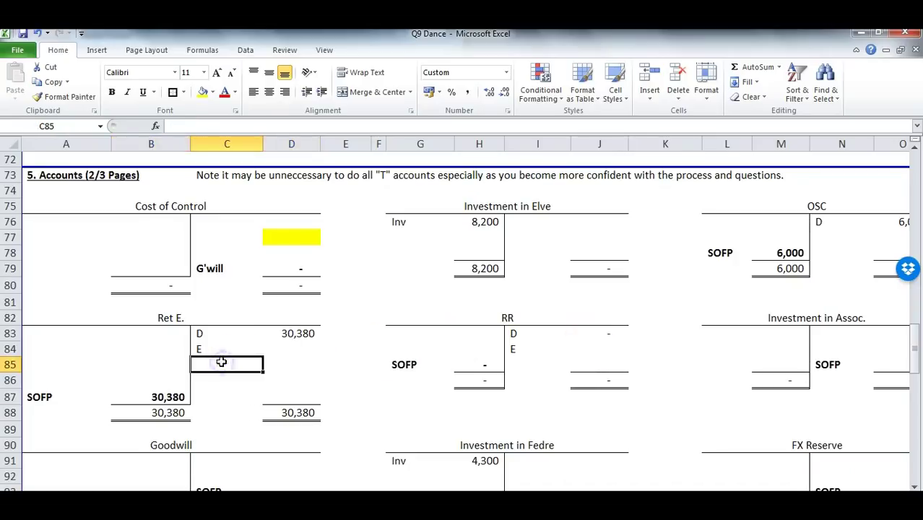
text(j1)
key(Tab)
text(642)
key(Return)
Post a J1 debit of 642 to the FX Reserve account in L91:M91.
scroll(784, 383, down, 2)
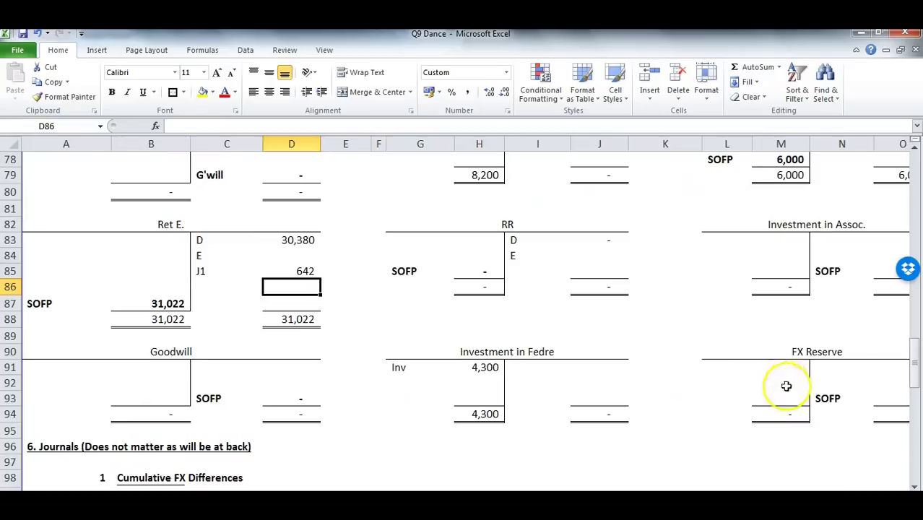
click(710, 369)
double_click(710, 369)
key(Tab)
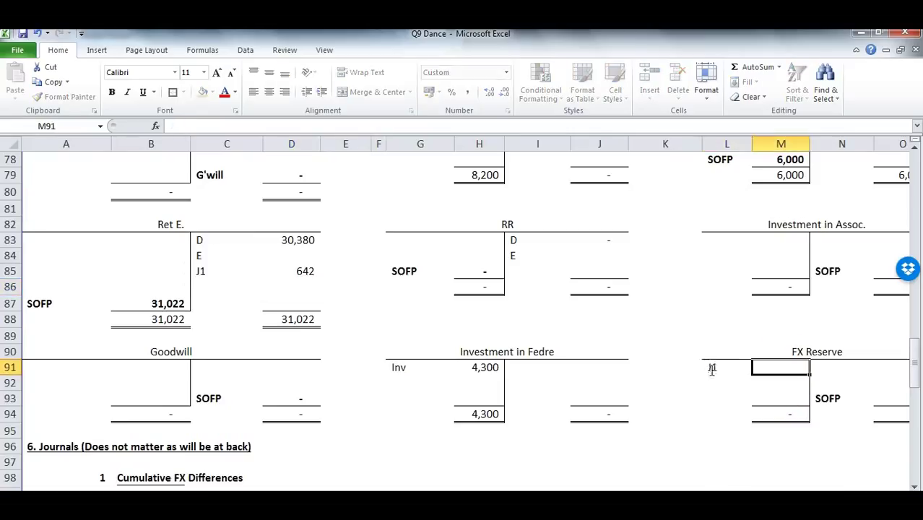
text(642)
key(Return)
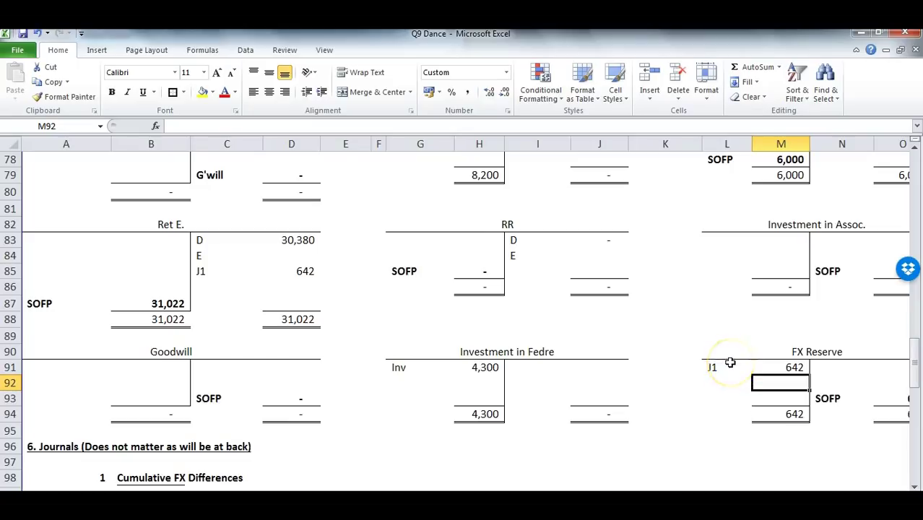
drag(159, 227, 284, 284)
drag(747, 368, 837, 366)
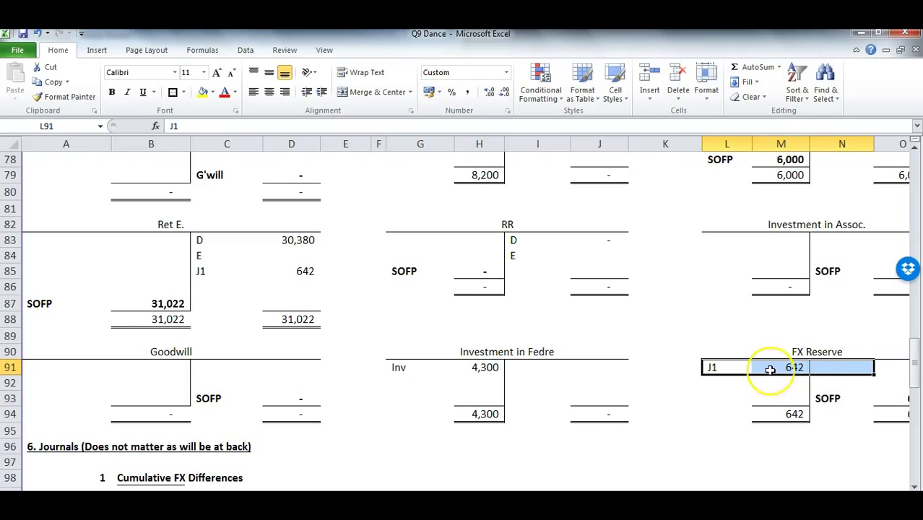
Review the translated euro column before posting the retained earnings entry.
scroll(443, 376, down, 13)
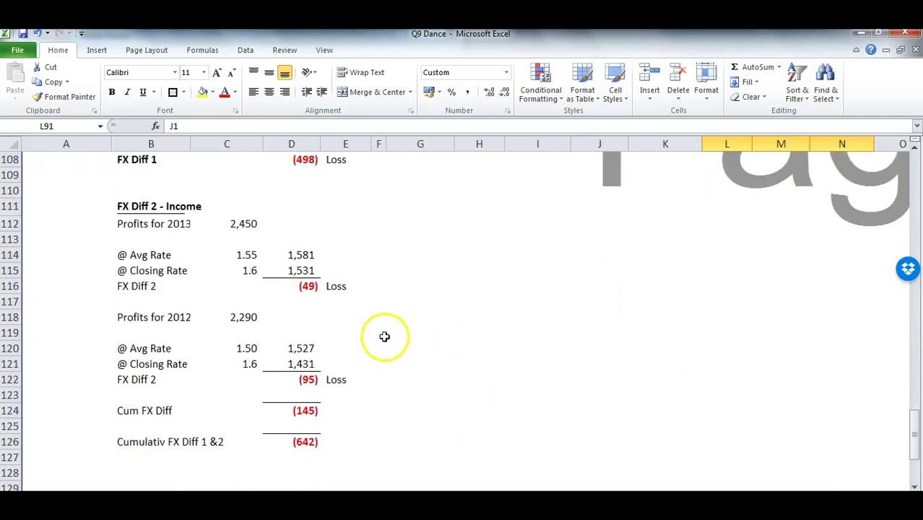
scroll(405, 337, up, 13)
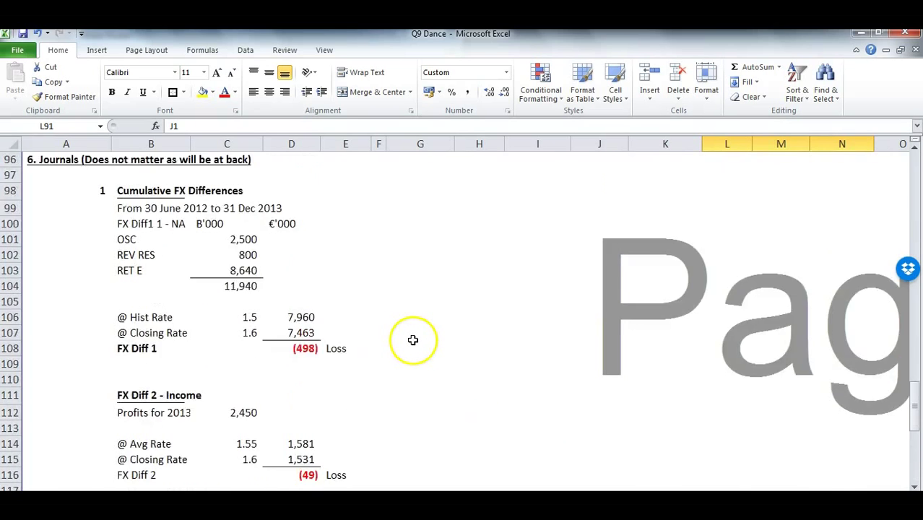
scroll(417, 341, up, 1)
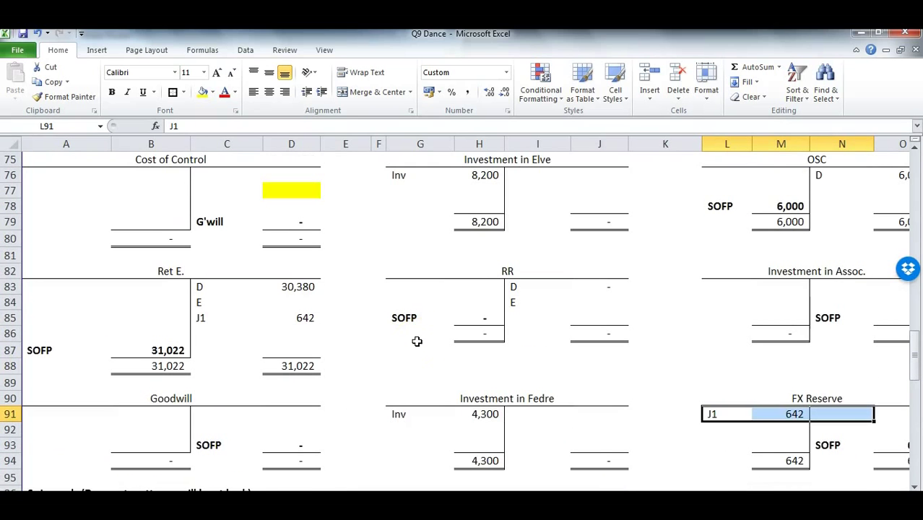
scroll(418, 339, up, 9)
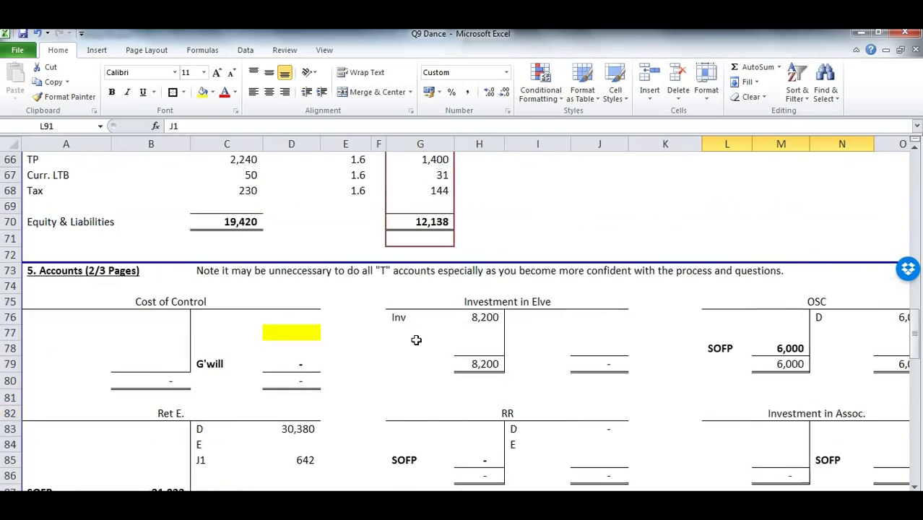
drag(403, 183, 429, 478)
scroll(429, 476, down, 6)
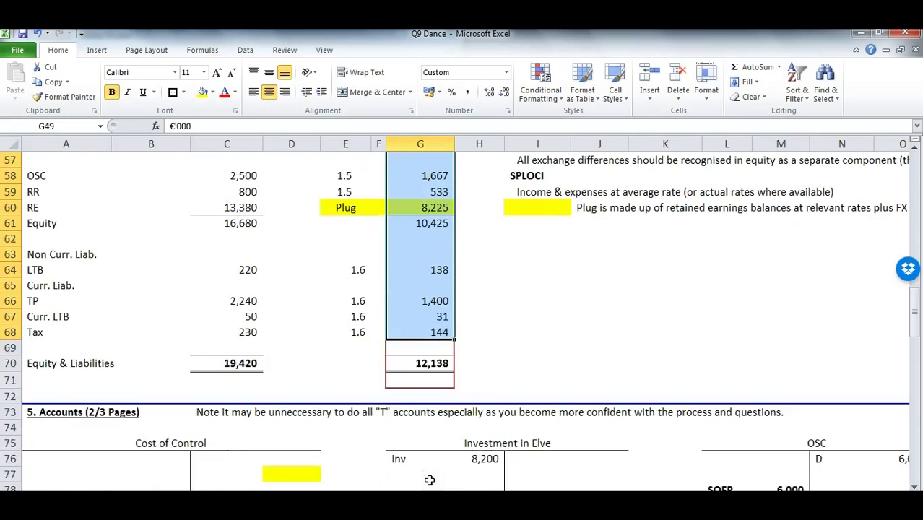
scroll(426, 445, down, 2)
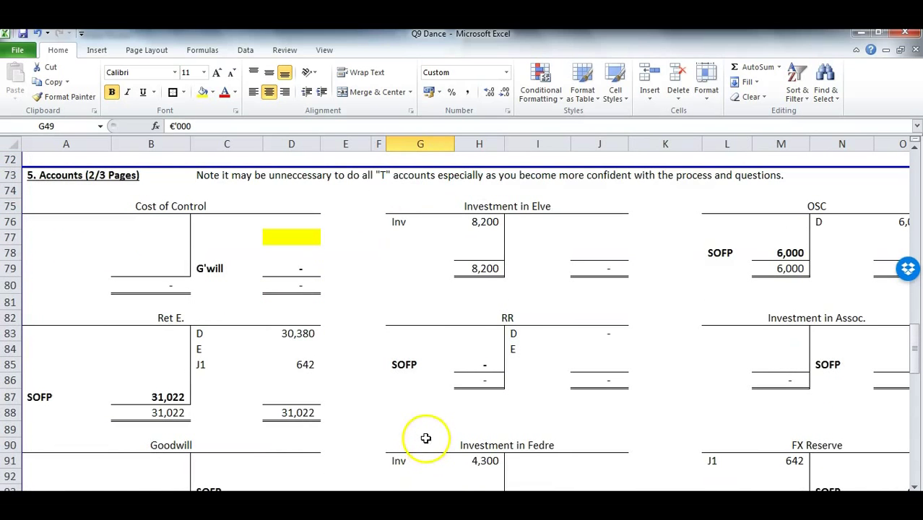
Record an E entry of 8,225 in D84 of the Ret E. account, totalling 39,247.
click(212, 332)
drag(212, 333, 288, 330)
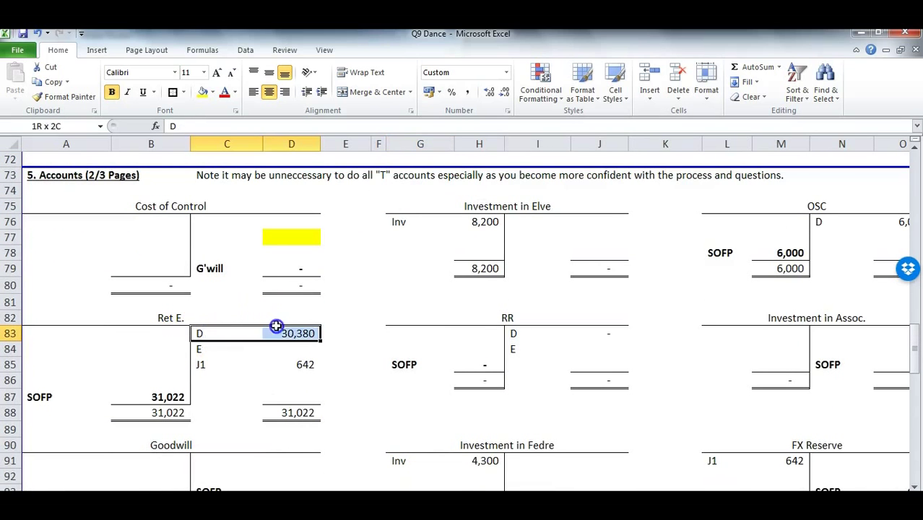
click(297, 351)
text(82)
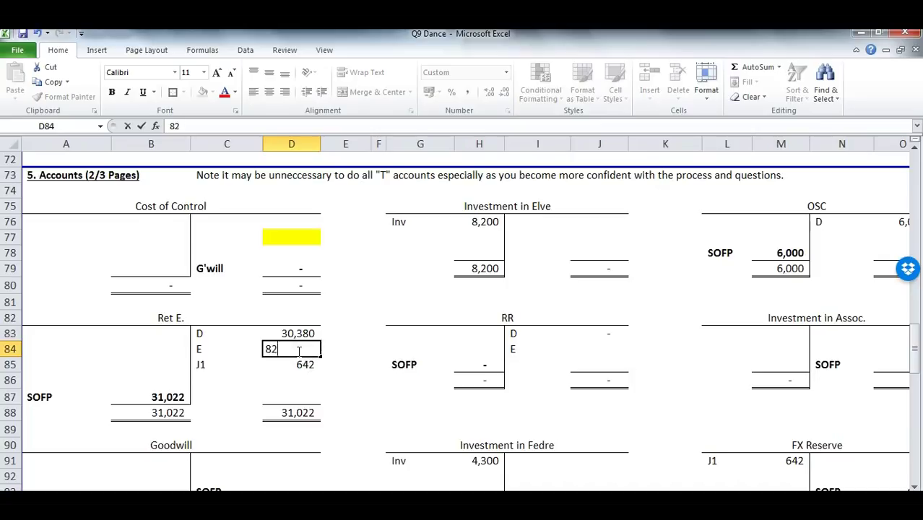
key(Return)
click(298, 349)
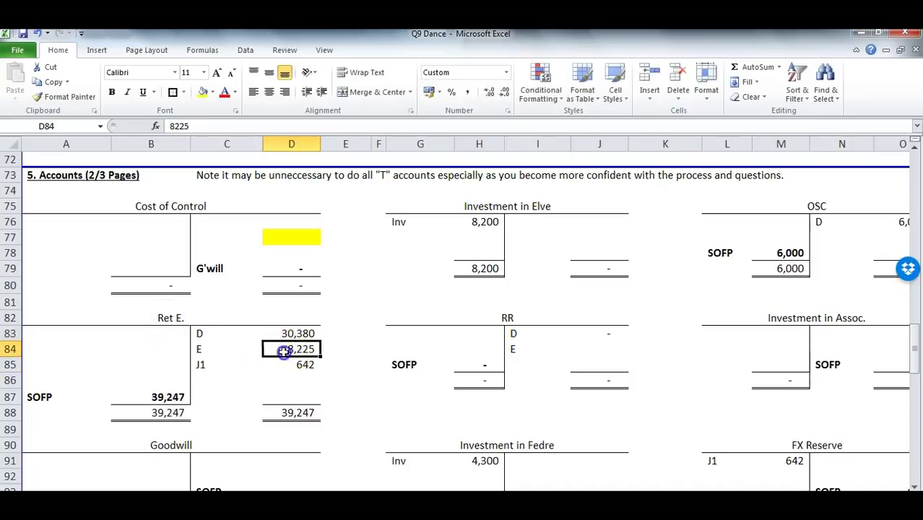
drag(289, 349, 201, 350)
Check the translated RR figure and enter E 533 in J84 of the RR account.
click(578, 348)
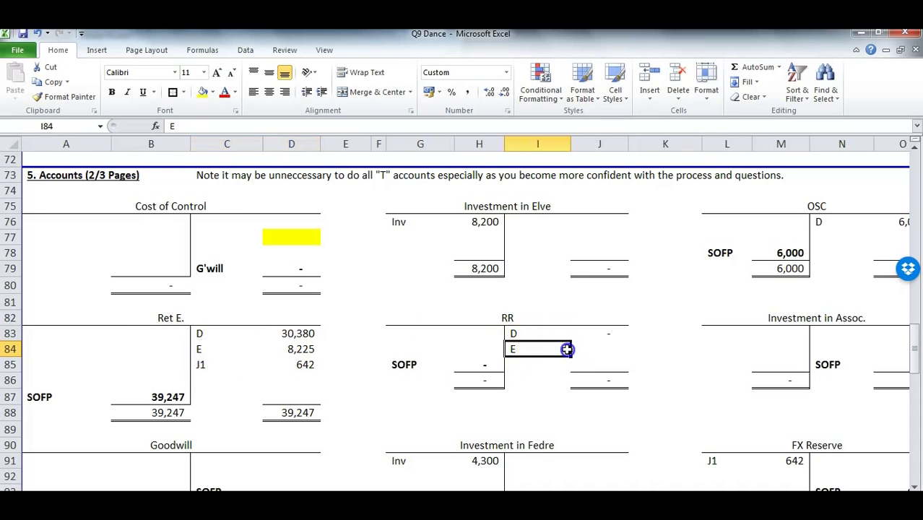
scroll(577, 329, up, 3)
scroll(577, 325, up, 6)
scroll(578, 326, down, 1)
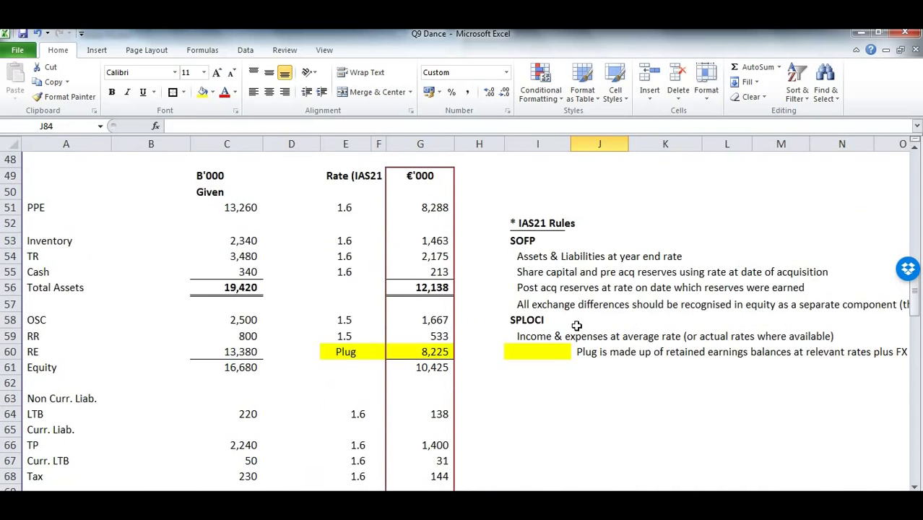
click(434, 335)
scroll(552, 335, down, 9)
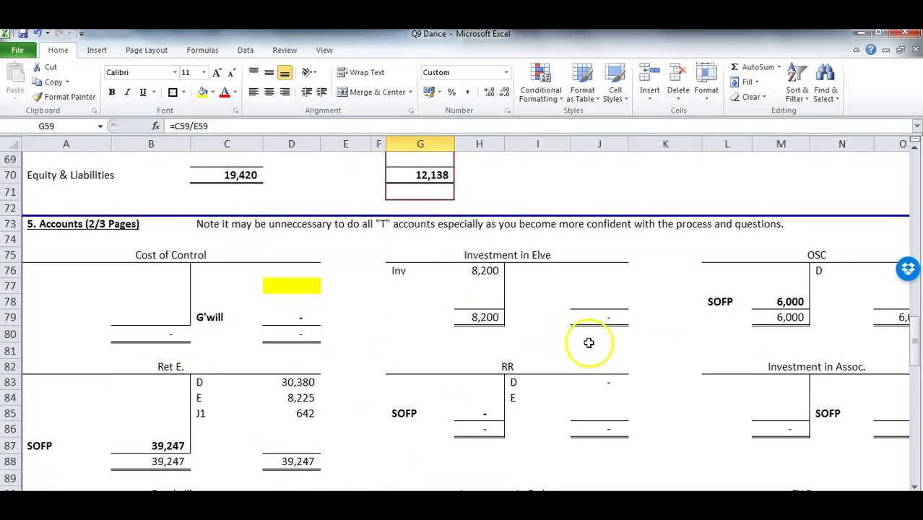
click(591, 305)
text(533)
key(Return)
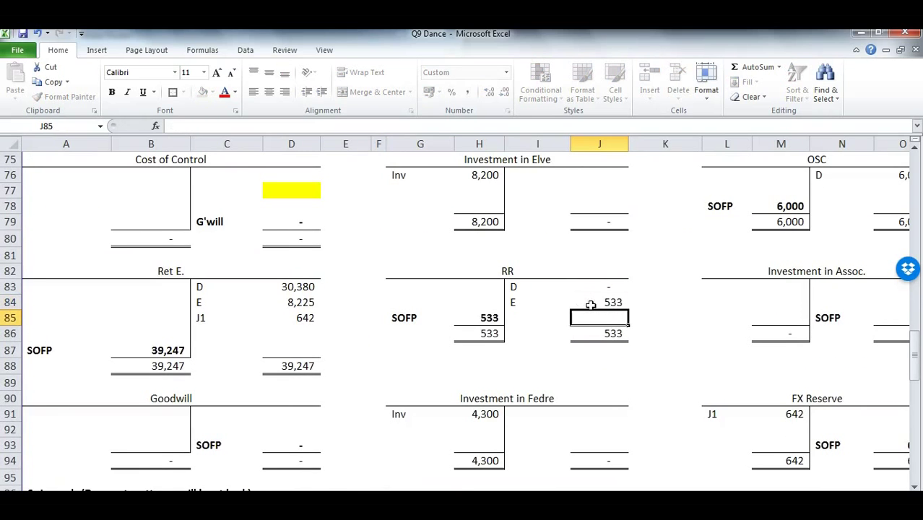
scroll(784, 385, up, 18)
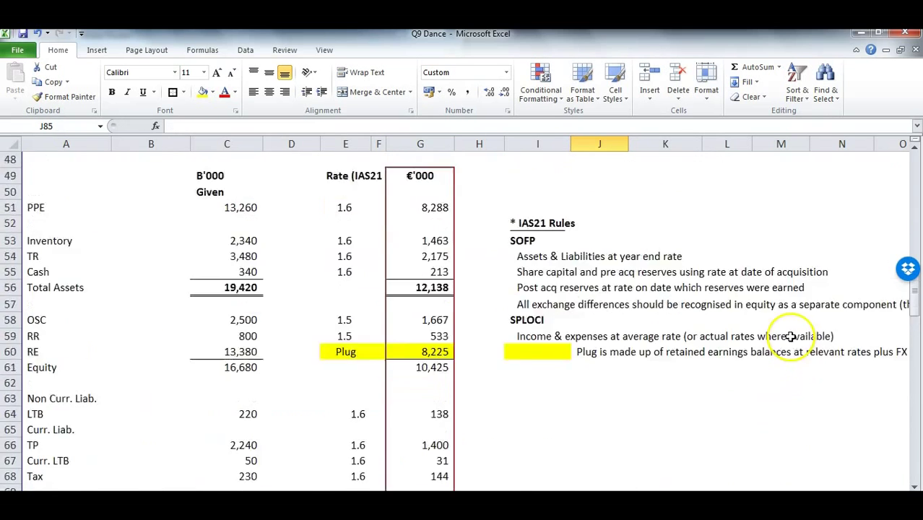
Review the Step 4 FX notes, Step 5 instruction, and translated versus original B'000 figures.
drag(823, 273, 851, 293)
drag(516, 333, 809, 326)
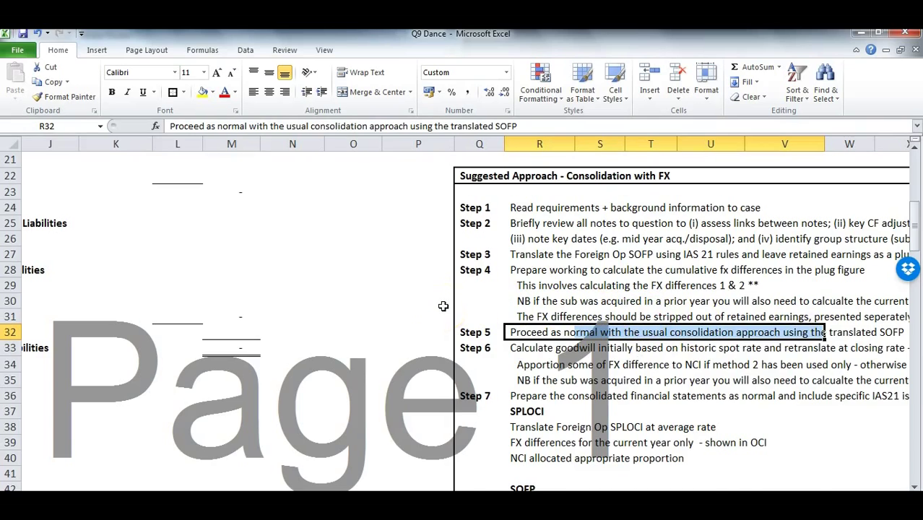
scroll(443, 306, down, 6)
drag(353, 332, 32, 348)
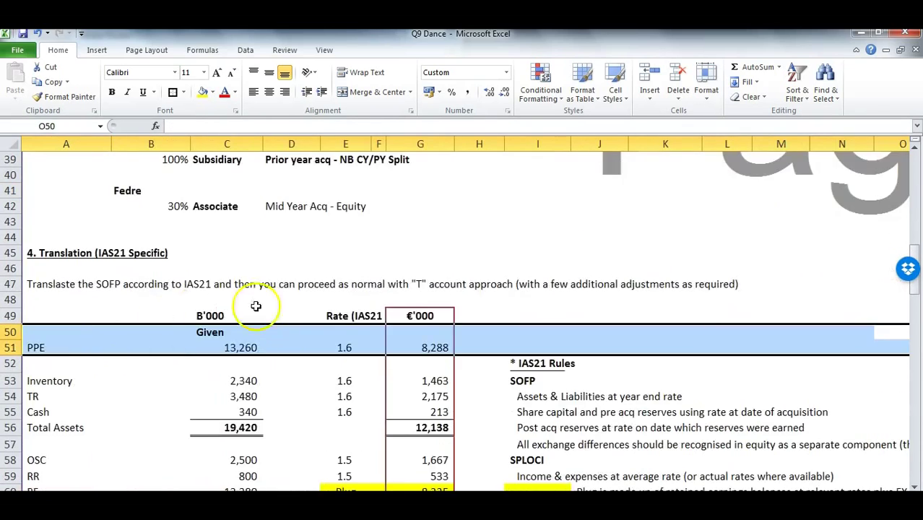
scroll(256, 306, down, 3)
drag(410, 208, 407, 483)
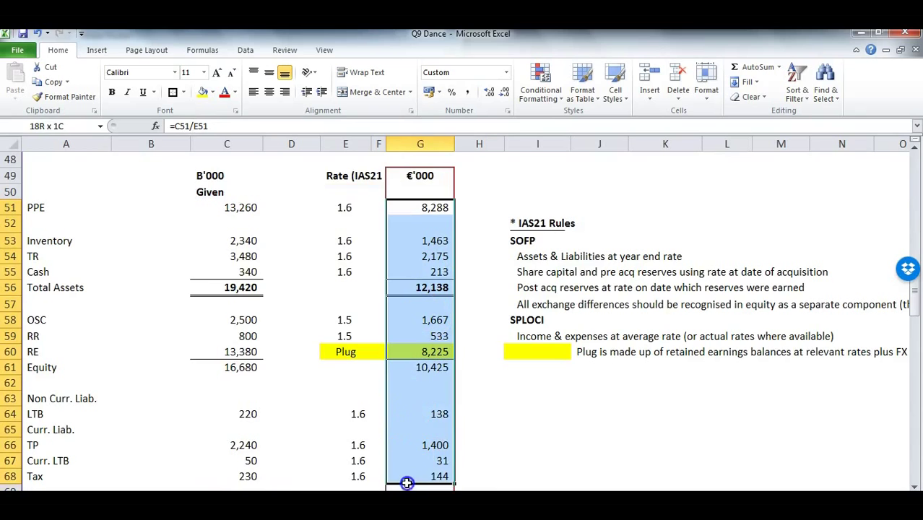
drag(247, 210, 254, 474)
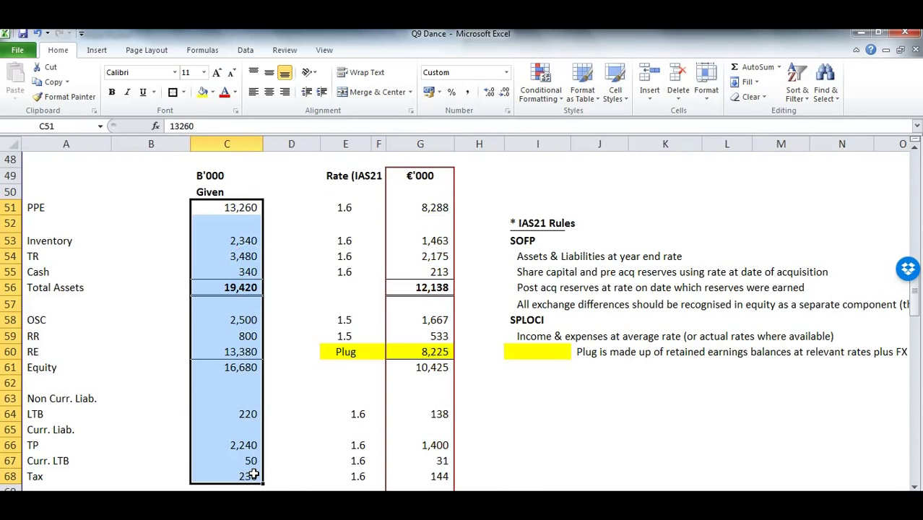
scroll(448, 209, down, 9)
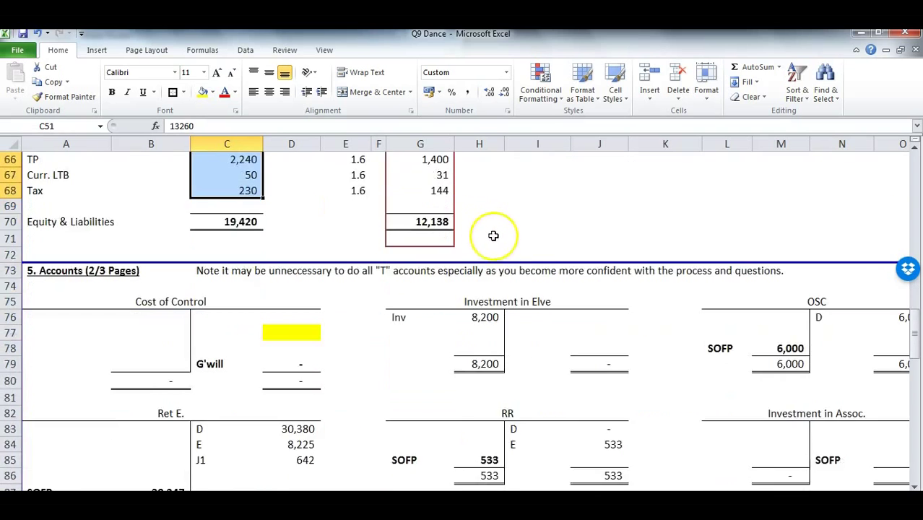
scroll(566, 277, down, 3)
drag(556, 282, 848, 281)
scroll(838, 274, up, 2)
scroll(834, 269, up, 2)
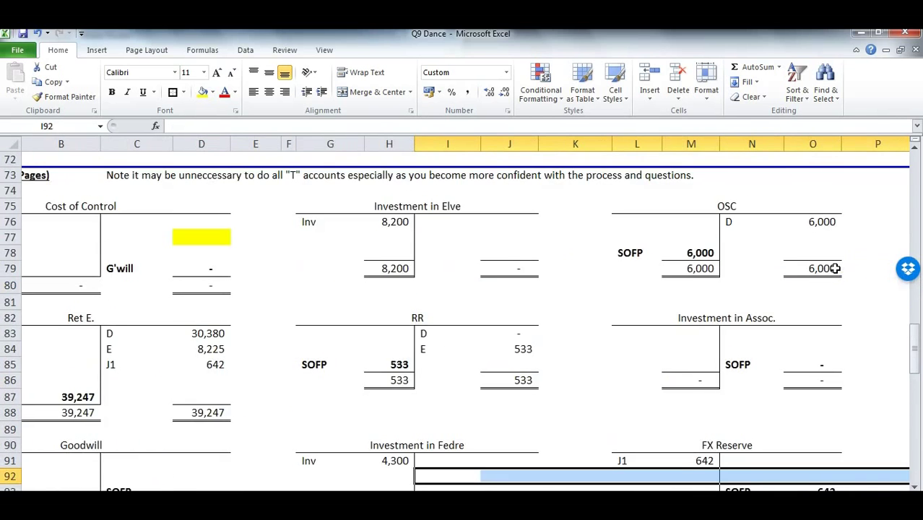
Post an E entry in the OSC account linked to translated OSC (=G58, 1,667), totalling 7,667.
click(747, 241)
text(e)
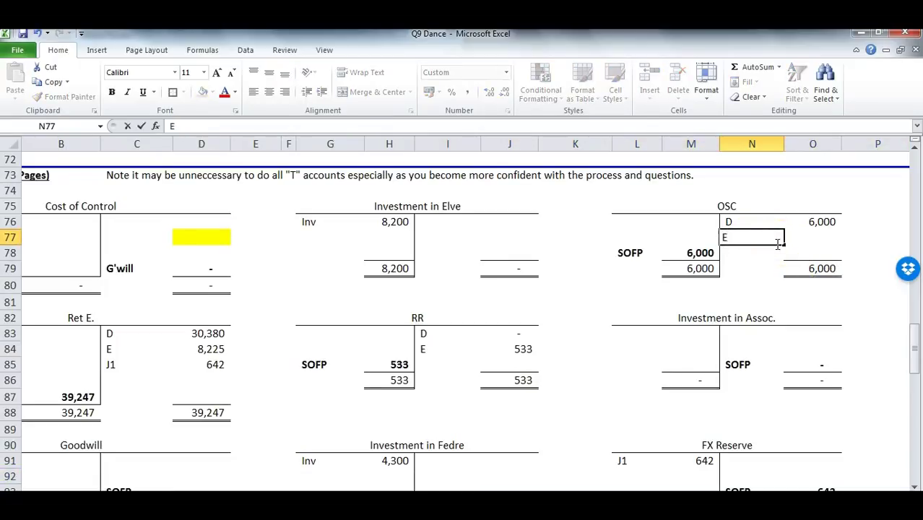
key(Tab)
scroll(498, 270, up, 7)
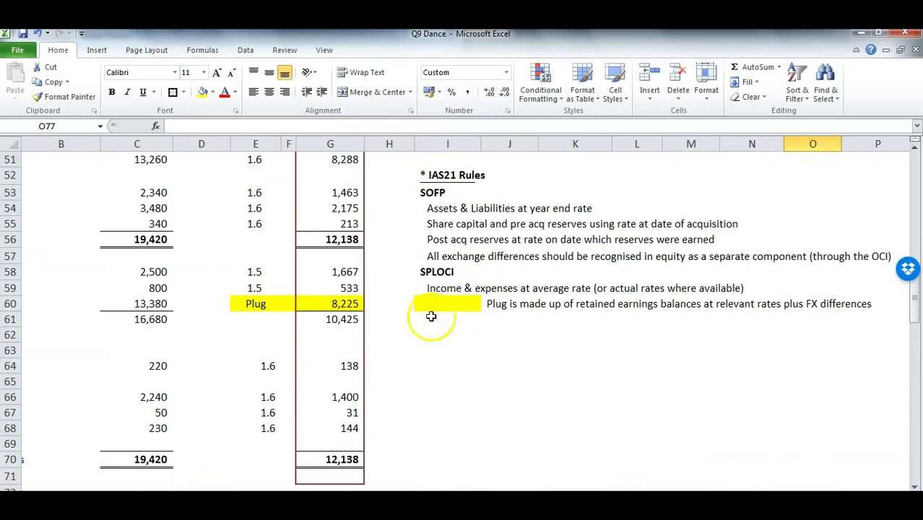
drag(264, 273, 318, 271)
scroll(856, 338, down, 3)
click(831, 431)
text(=)
scroll(334, 239, up, 2)
click(339, 239)
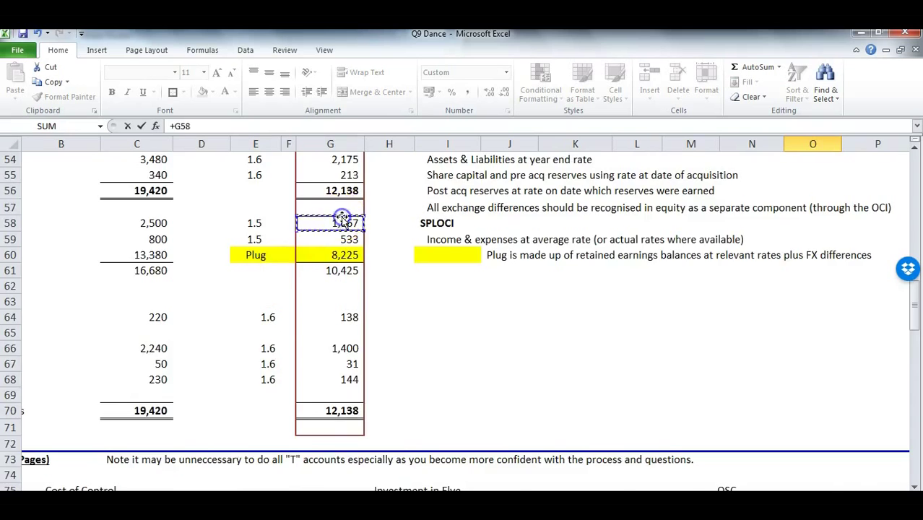
key(Return)
scroll(473, 310, down, 3)
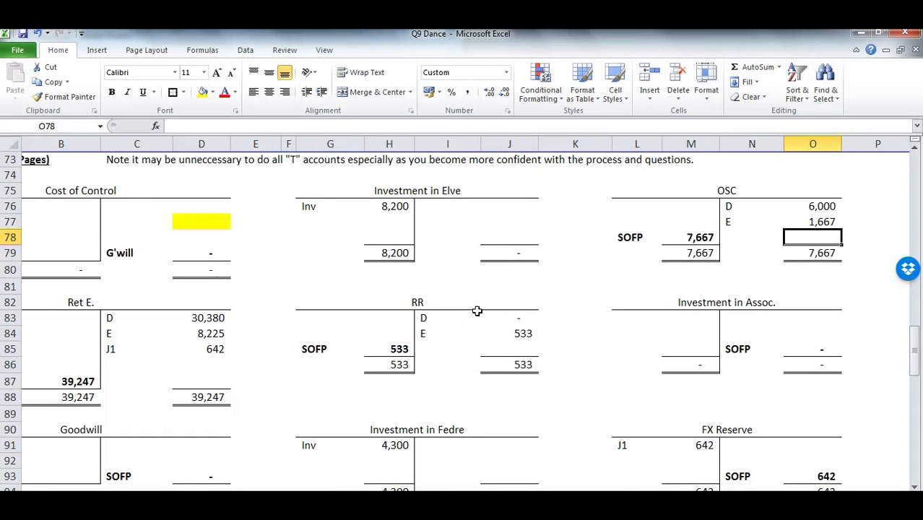
scroll(477, 311, down, 1)
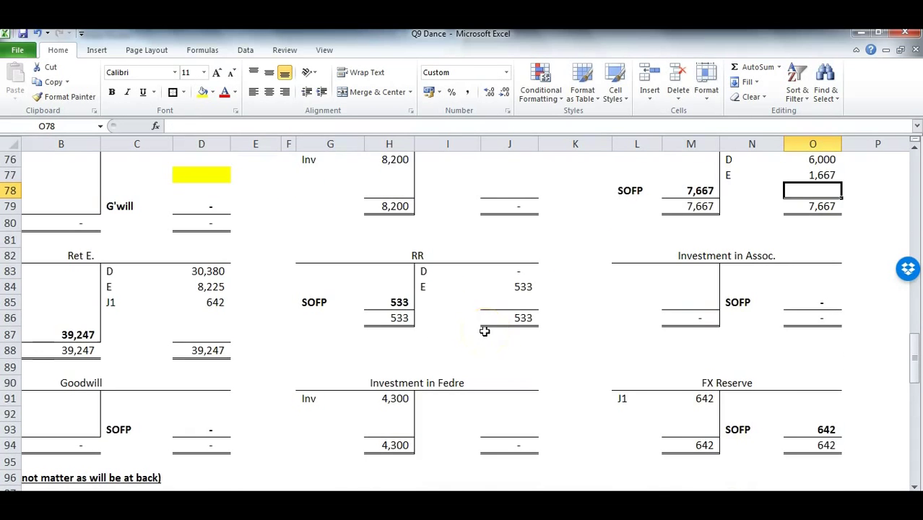
scroll(490, 333, down, 2)
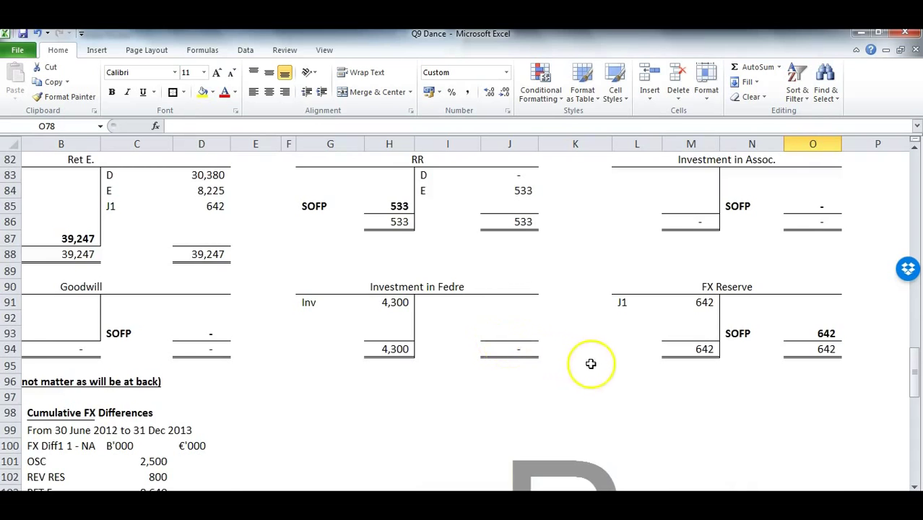
scroll(589, 362, up, 4)
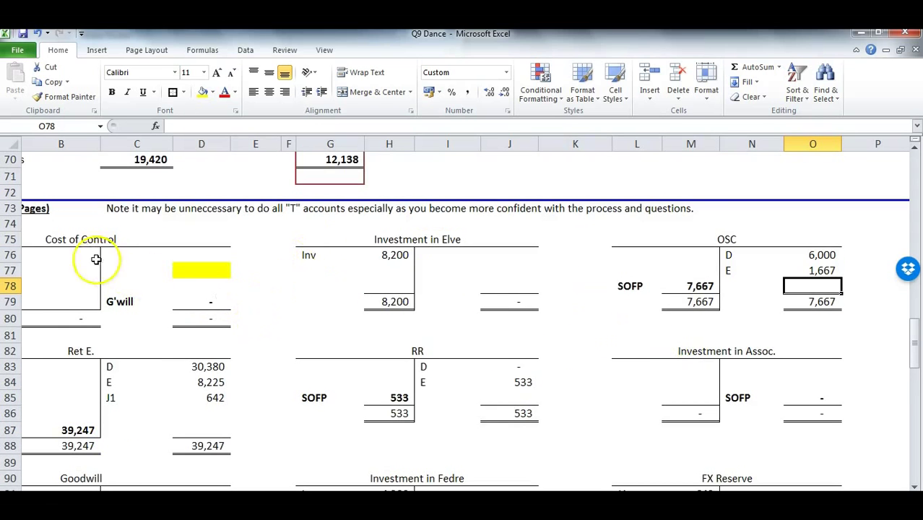
Review the Cost of Control account and the surrounding workings.
drag(43, 239, 172, 317)
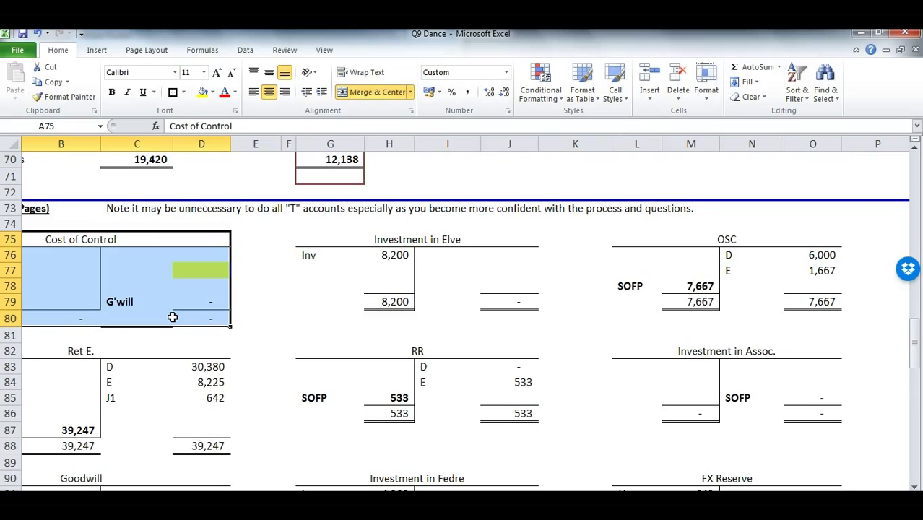
scroll(172, 317, down, 7)
drag(339, 324, 18, 319)
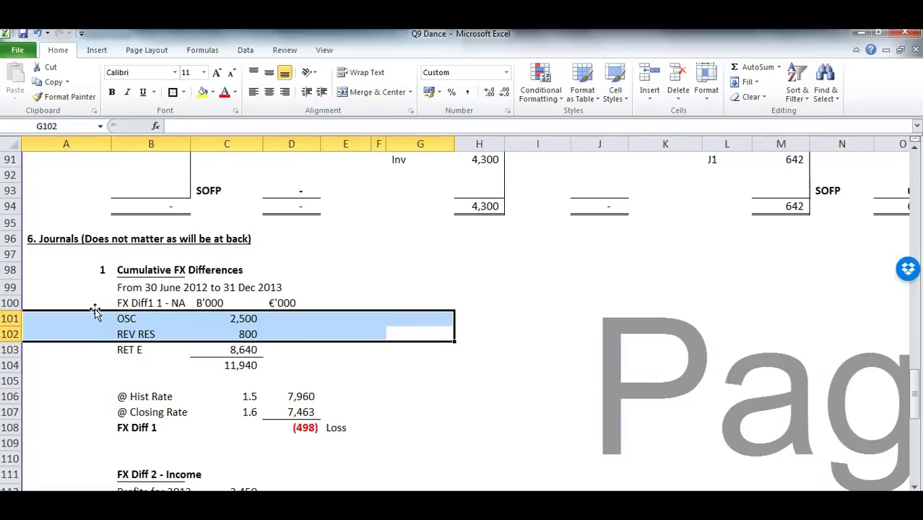
scroll(191, 270, up, 11)
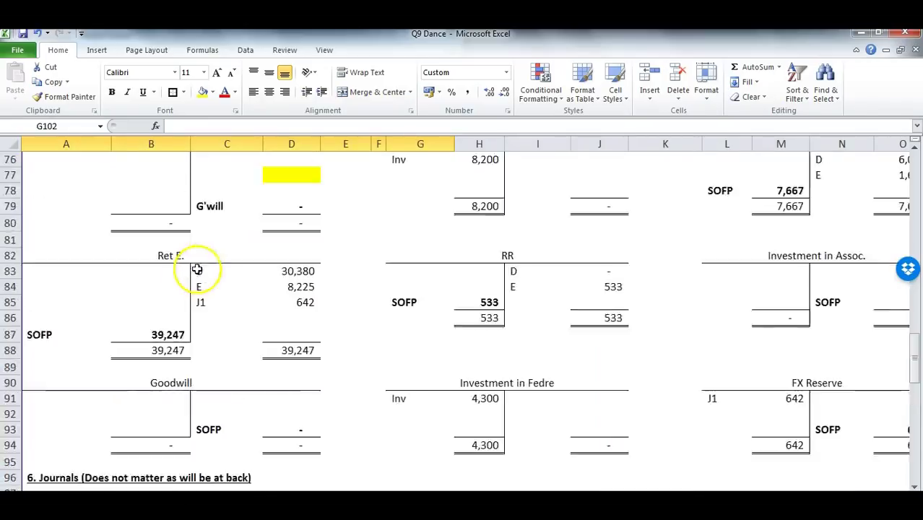
drag(422, 365, 124, 166)
scroll(191, 165, down, 11)
scroll(311, 268, down, 5)
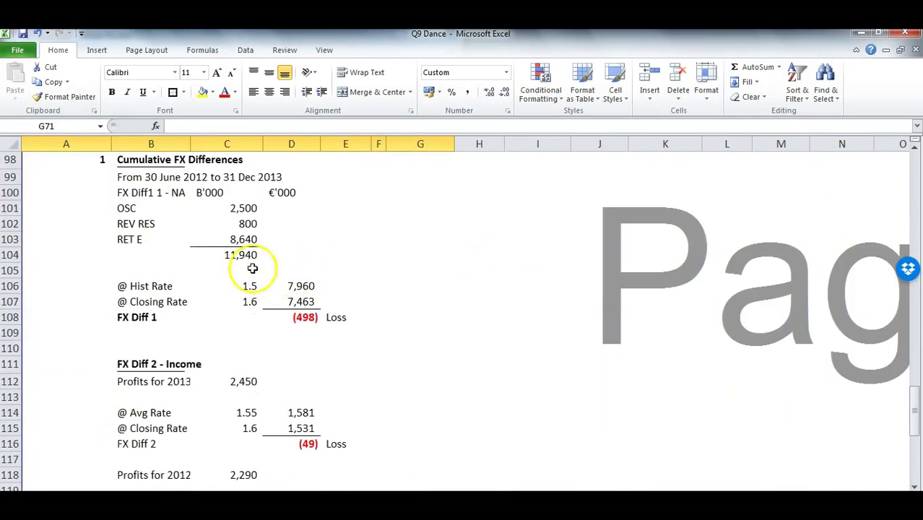
scroll(181, 343, down, 3)
scroll(243, 324, down, 6)
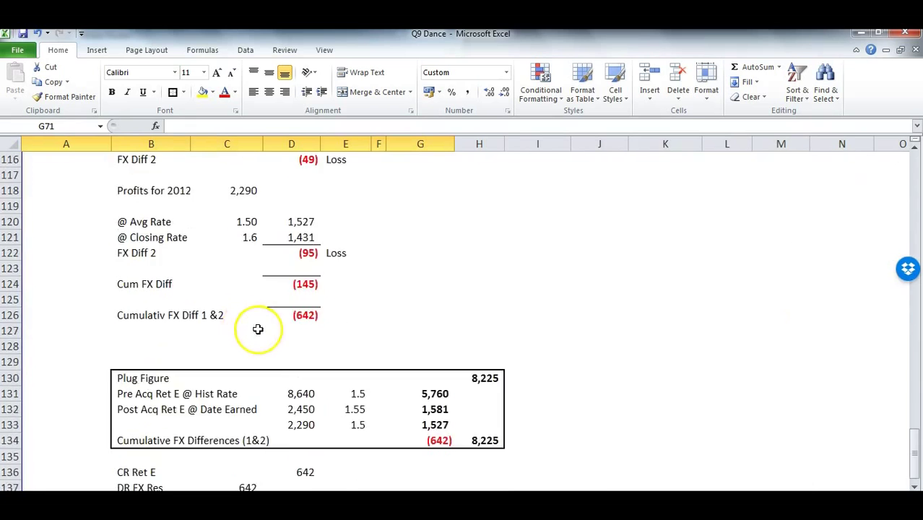
Select the CR Ret E / DR FX Res 642 journal and mark the note on opening net assets retranslation.
drag(123, 331, 268, 348)
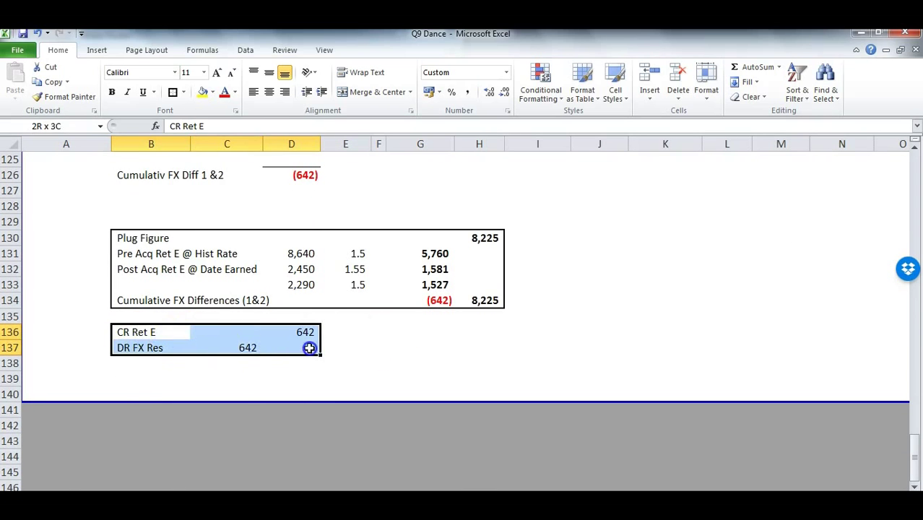
drag(124, 348, 236, 349)
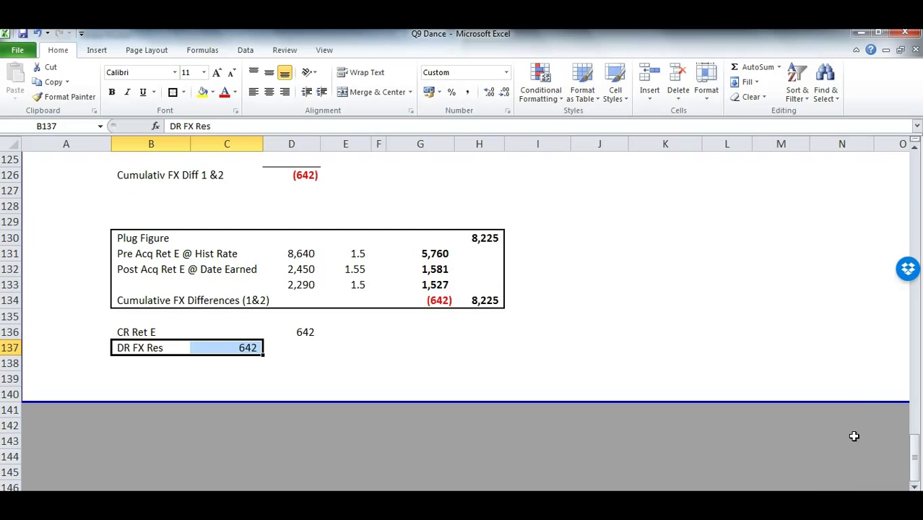
drag(914, 440, 917, 332)
drag(635, 335, 889, 324)
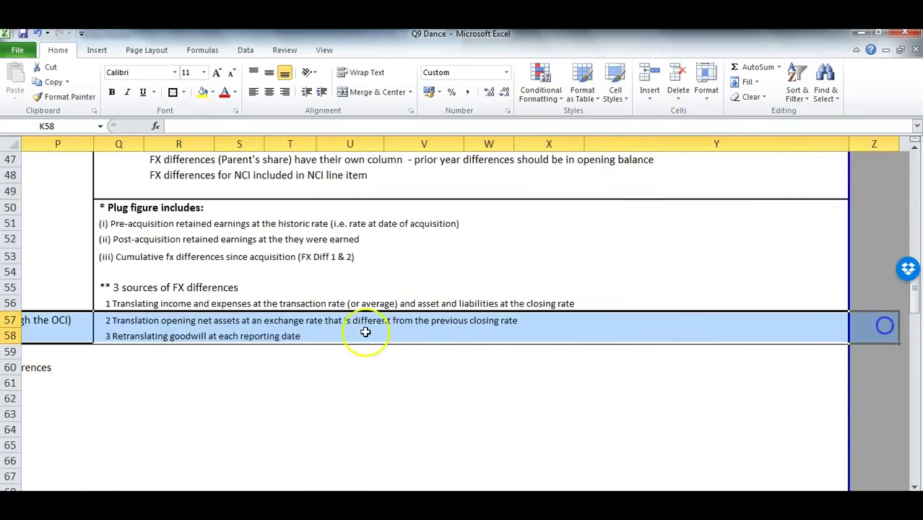
scroll(367, 360, up, 5)
Review the SPLOCI note on current-year FX differences and FX Diff 1 and 2 journals, then bring up Q9 Dance.pdf.
click(173, 245)
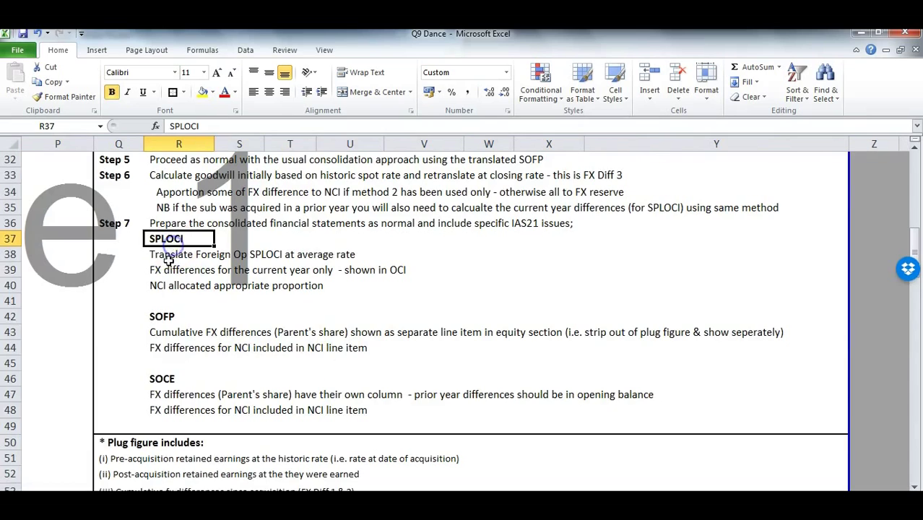
drag(229, 270, 391, 269)
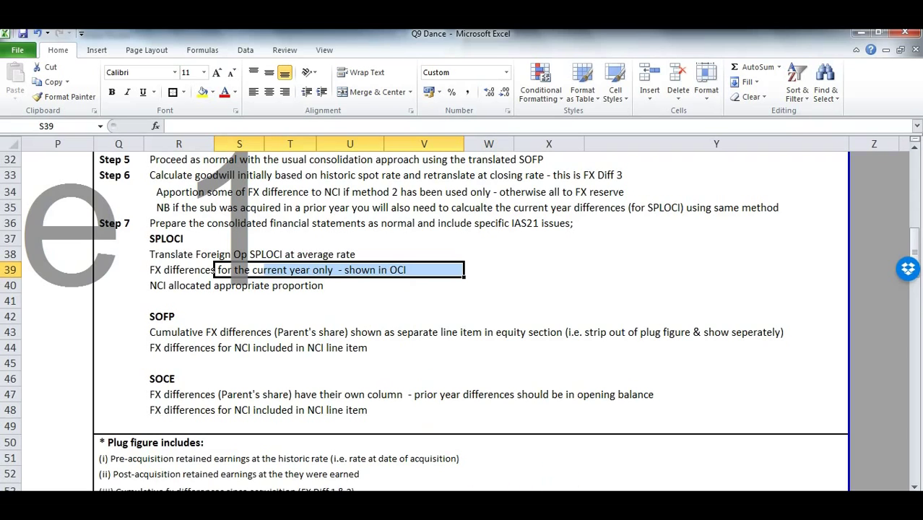
scroll(368, 310, left, 15)
scroll(368, 310, down, 11)
scroll(363, 286, down, 9)
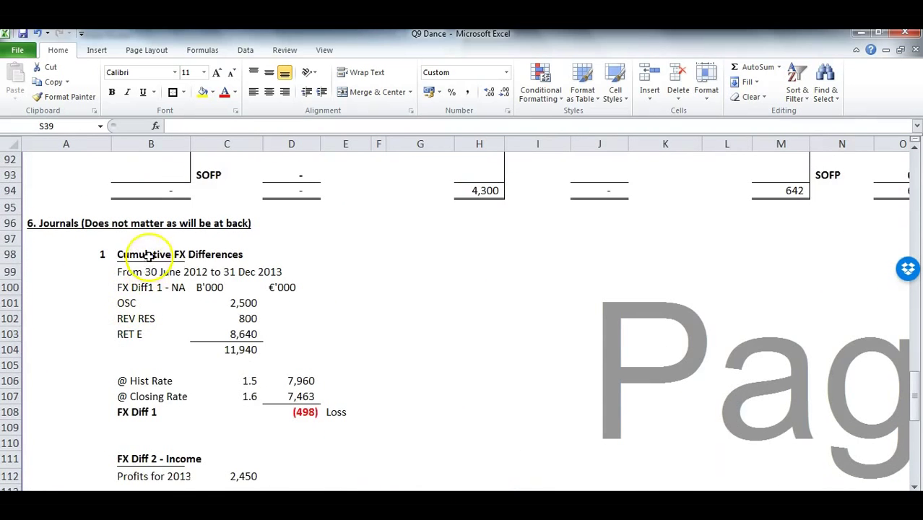
scroll(159, 390, down, 5)
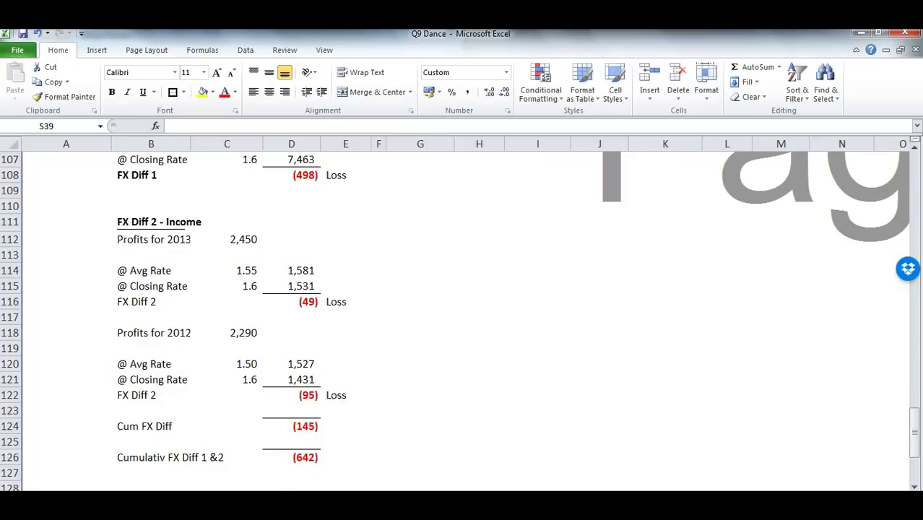
click(224, 469)
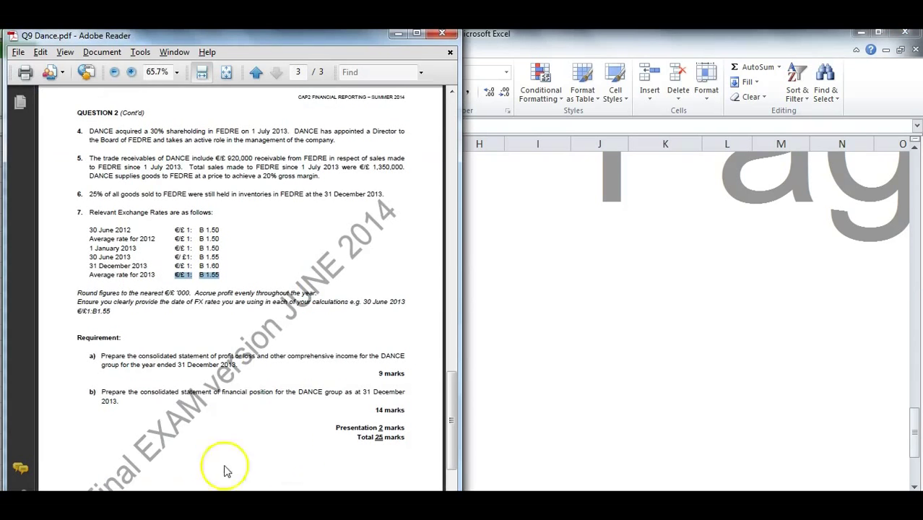
Check the 30 June 2012, 1 January 2013 and 2013 average exchange rates in the PDF.
click(227, 279)
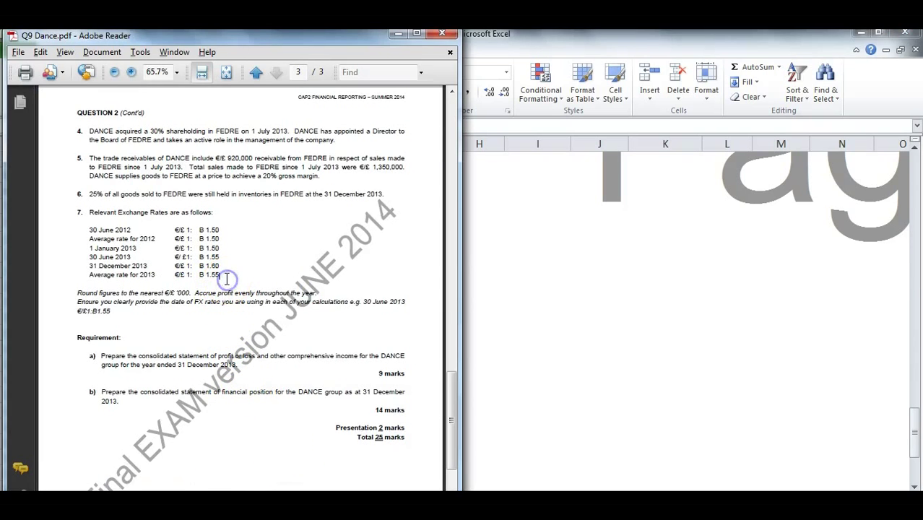
drag(88, 229, 99, 252)
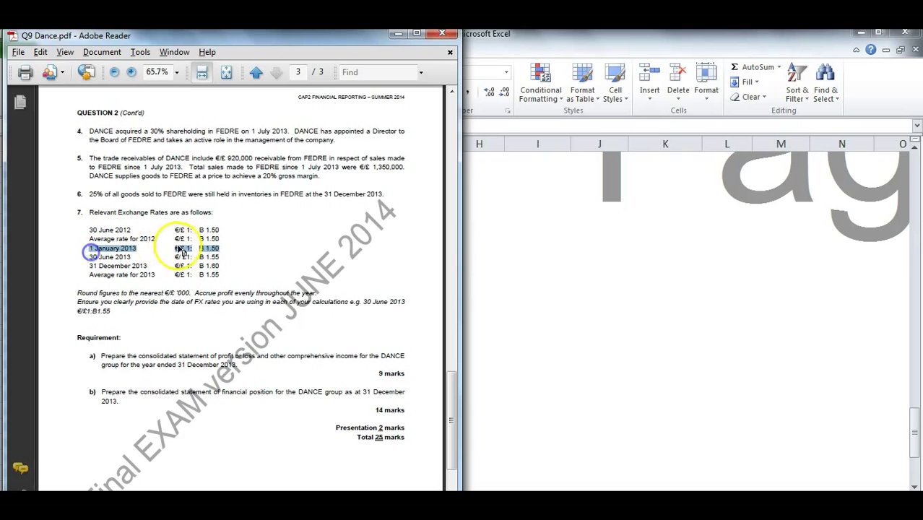
click(222, 249)
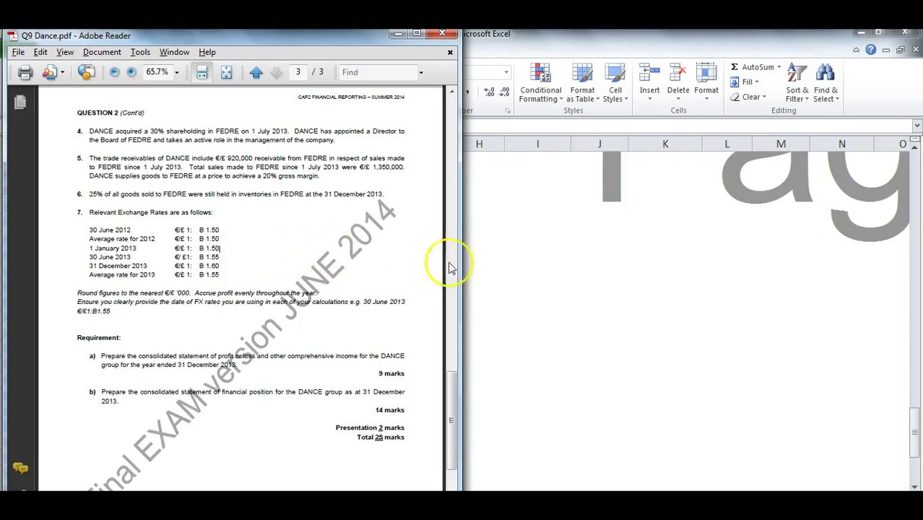
Enter the heading 'Current Year' in cell G98 of the Dance workbook.
click(493, 264)
scroll(494, 267, up, 6)
click(420, 302)
text(Current Year)
key(Return)
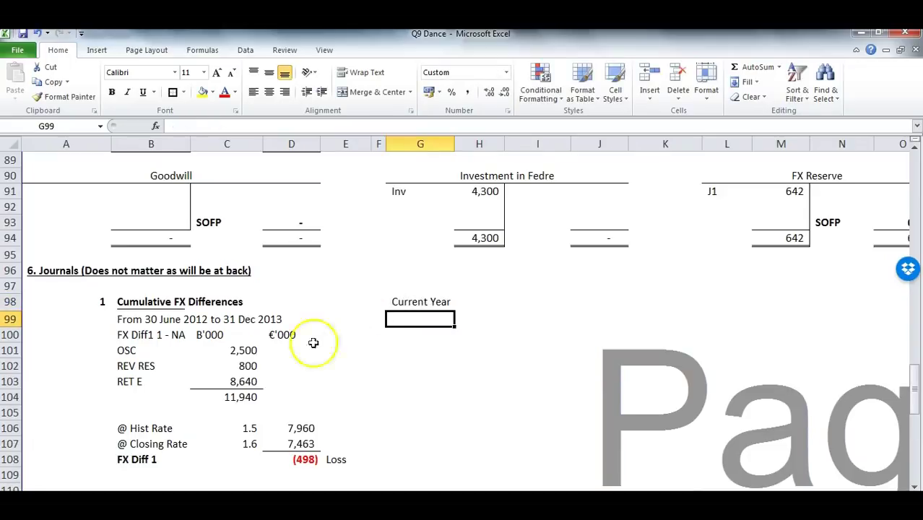
Label G100 'NA @ Start of CY' and enter 2,500 and 800 beneath it.
click(382, 340)
key(Right)
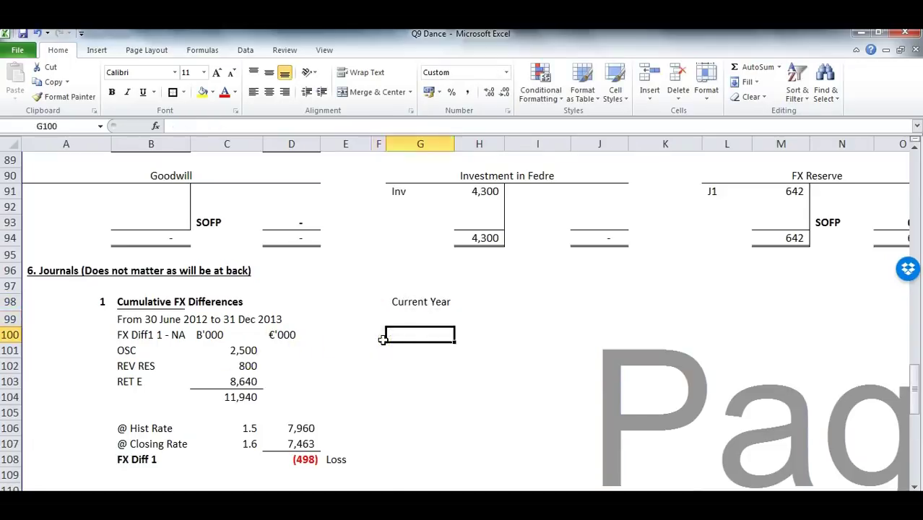
text(NA @ S)
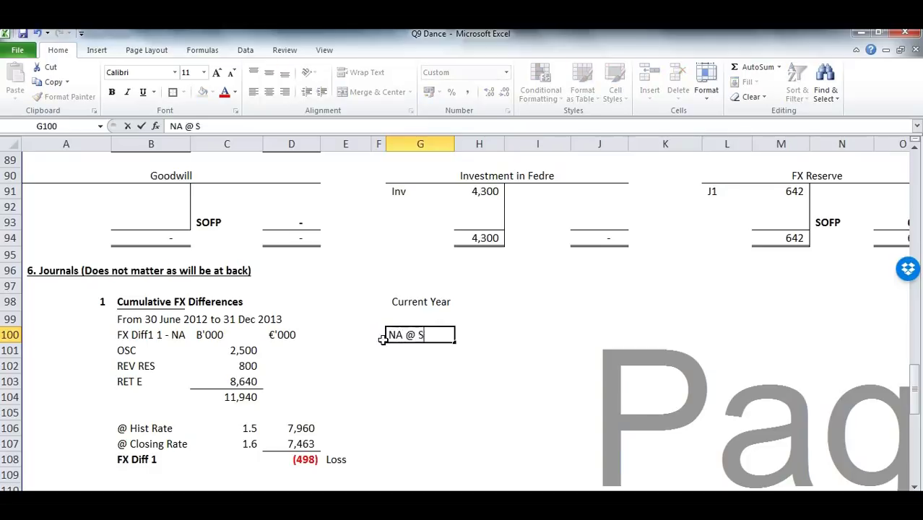
text(tart of CY)
key(Return)
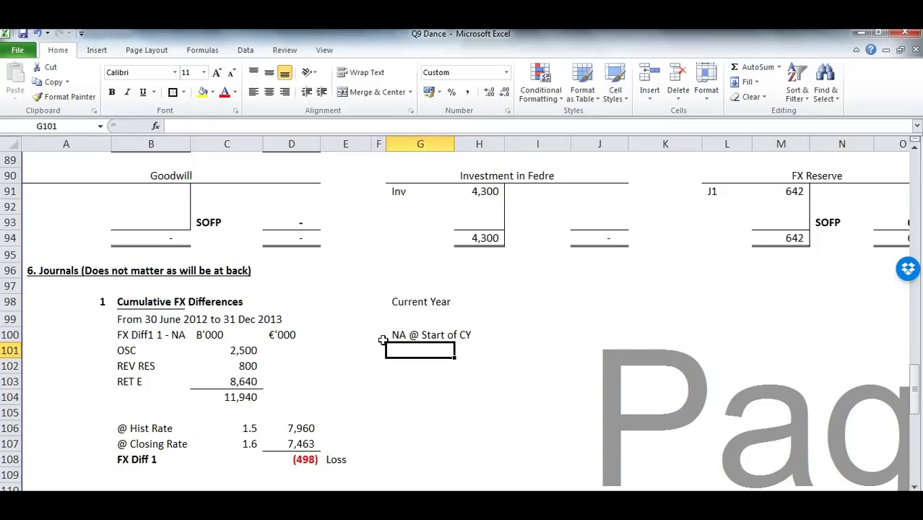
text(2,50)
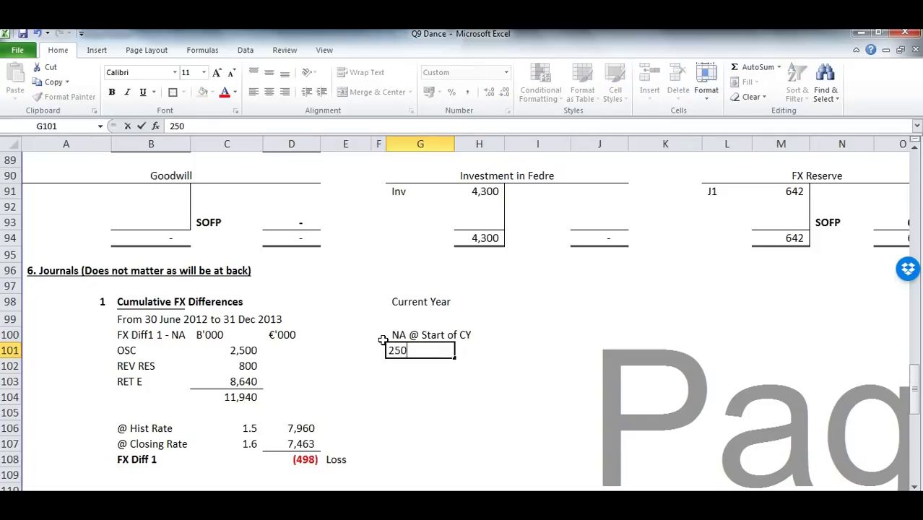
text(0)
key(Return)
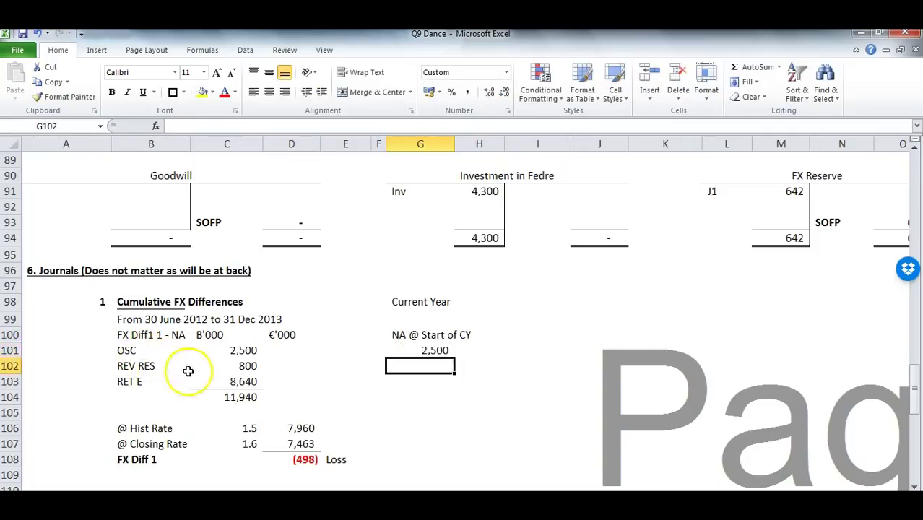
text(800)
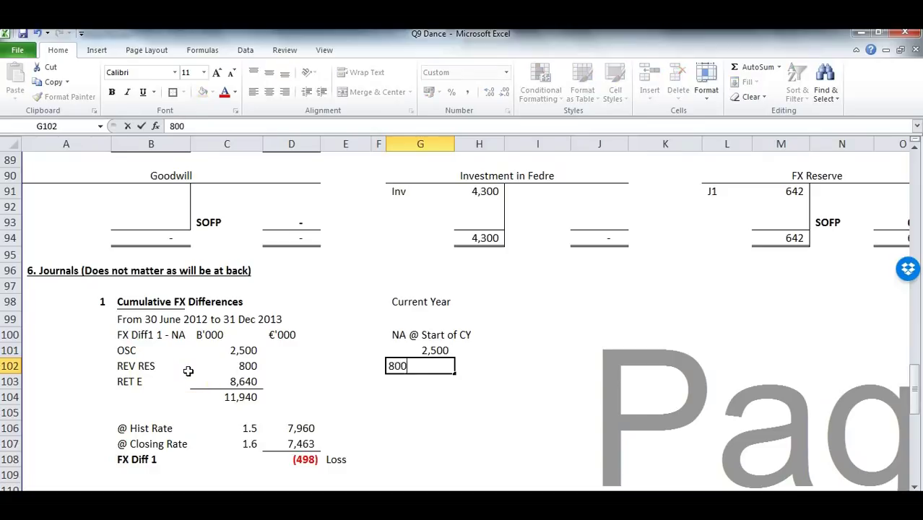
key(Return)
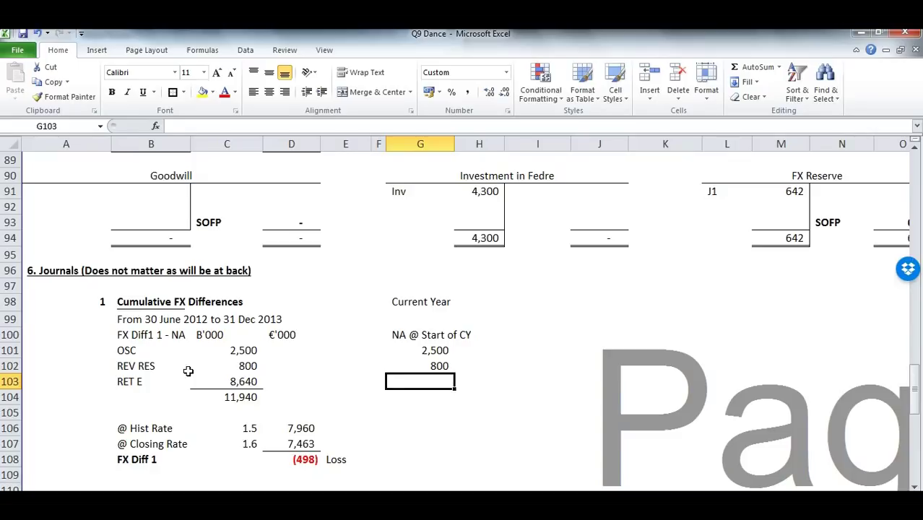
Enter retained earnings as =13380-2670+220 (10,930), checking the PDF, and total the column.
text(+13380-)
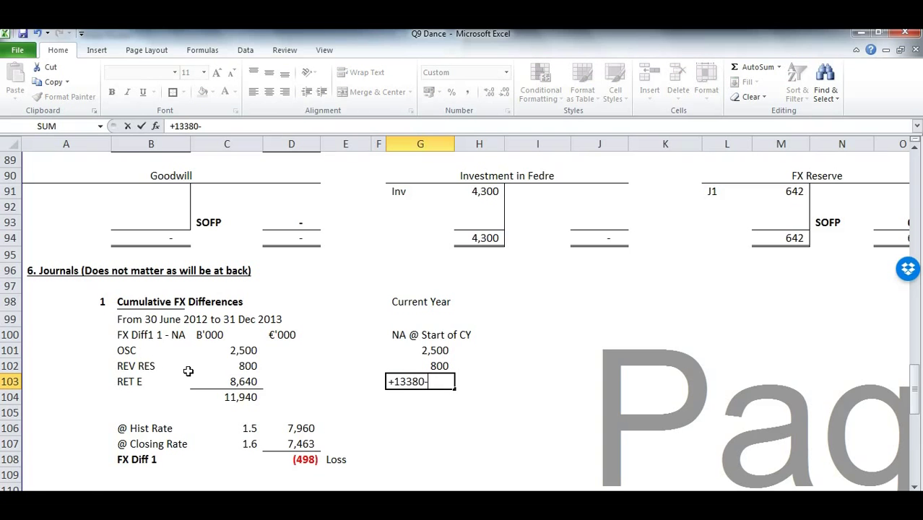
key(alt+Tab)
scroll(298, 232, up, 15)
scroll(298, 232, up, 10)
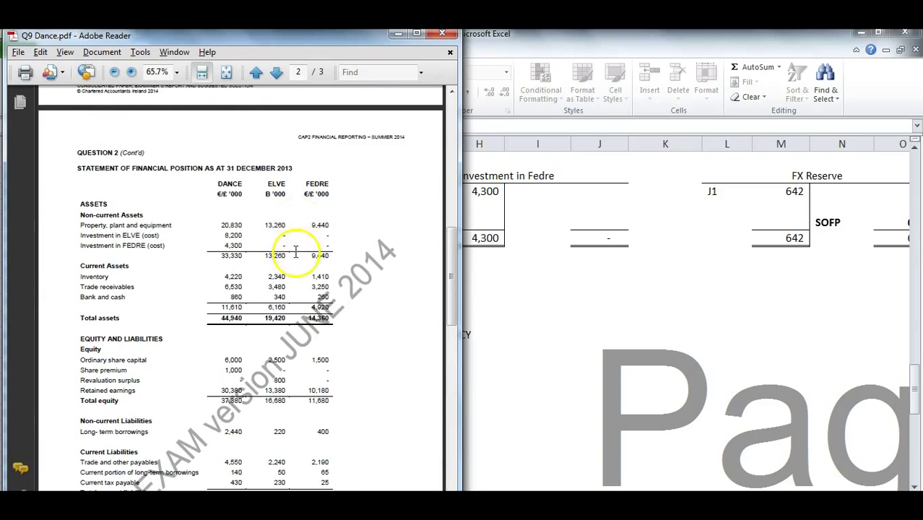
click(486, 356)
text(2670+220)
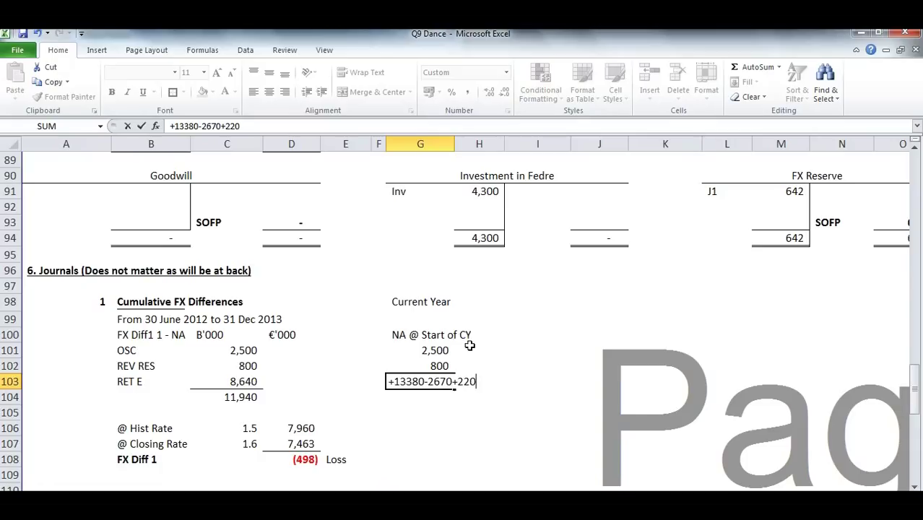
key(Return)
key(alt+equal)
key(Return)
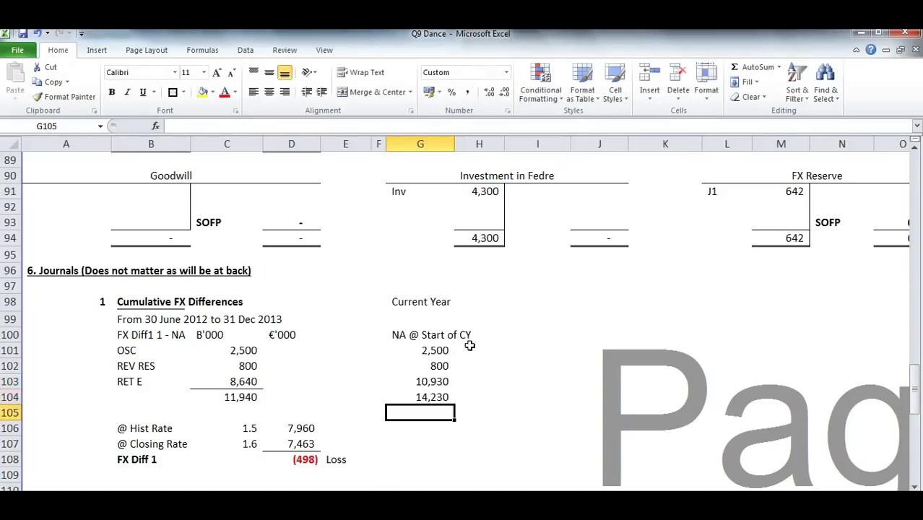
Copy the SUM formula from C104 and paste it as formulas into G104, giving 14,230.
click(243, 397)
key(ctrl+c)
click(432, 396)
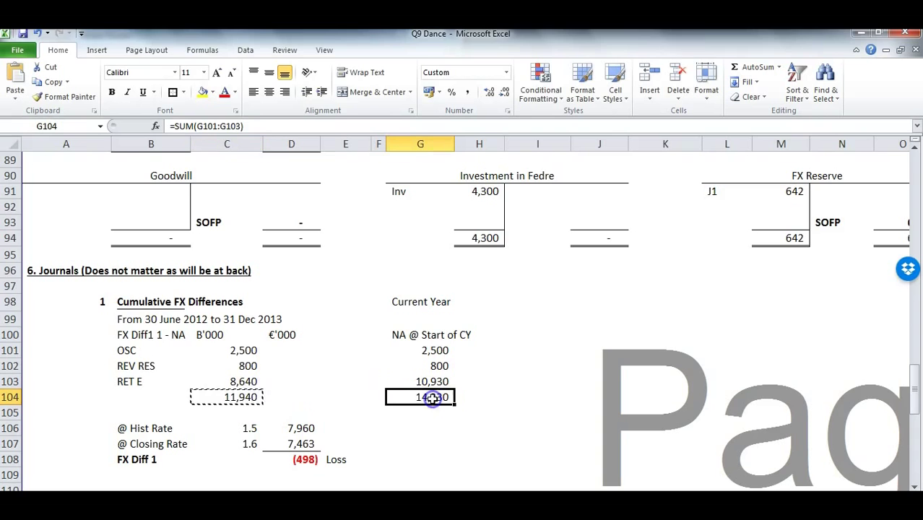
key(ctrl+alt+v)
key(f)
key(Return)
Add an @ Op Rate label and copy the 1.5 and 1.6 rates beside it.
click(420, 442)
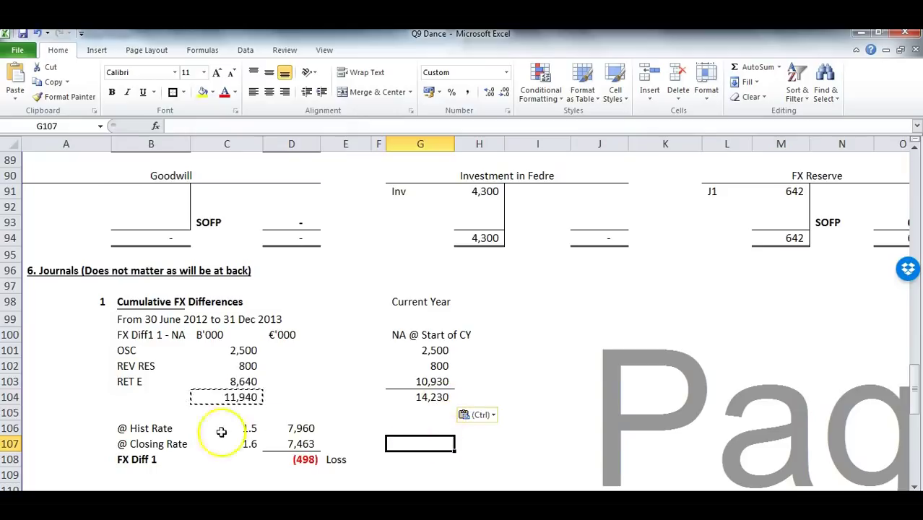
click(427, 431)
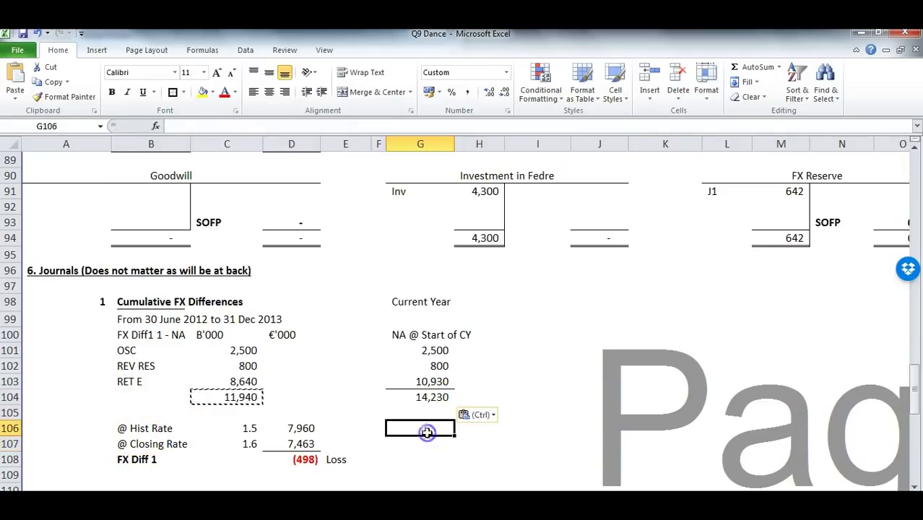
text('@ oP)
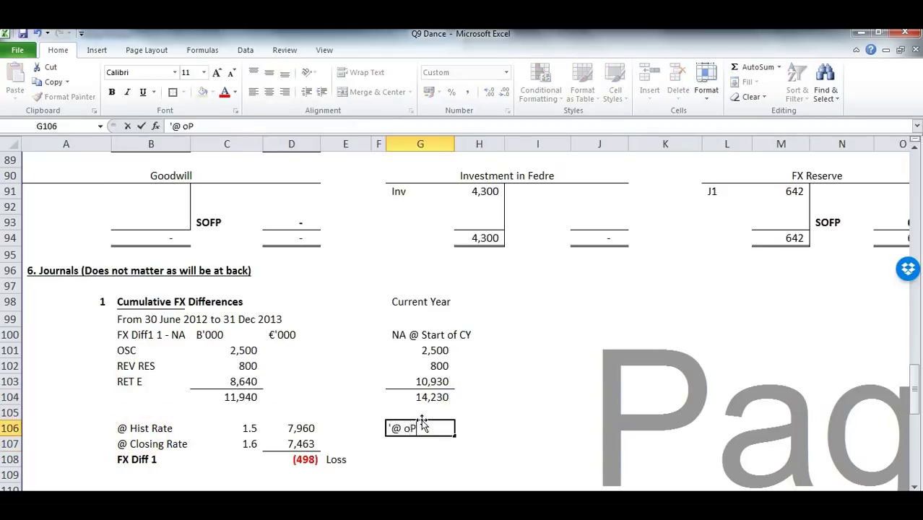
key(Return)
key(Up)
key(Left)
key(Left)
key(Left)
key(Left)
key(shift+Down)
key(ctrl+c)
click(478, 427)
key(ctrl+v)
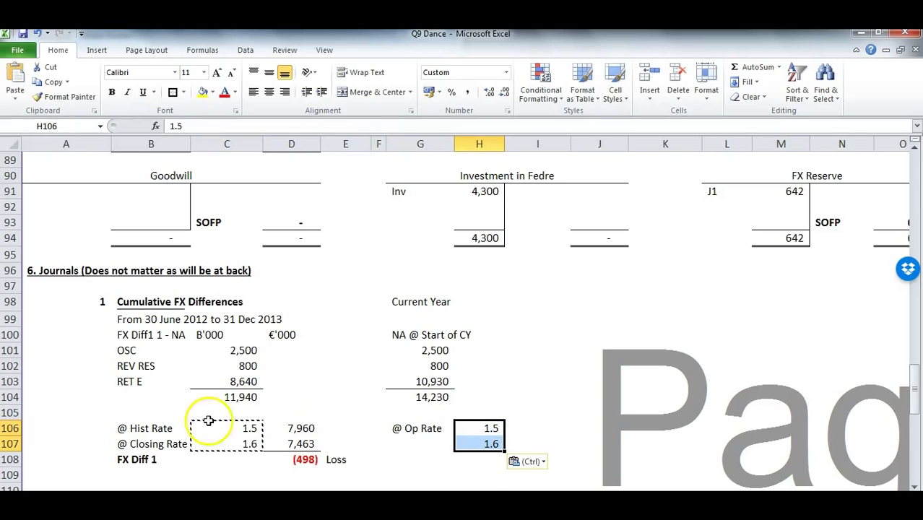
Copy the @ Closing Rate label to G107 on the Current Year side.
drag(133, 429, 213, 426)
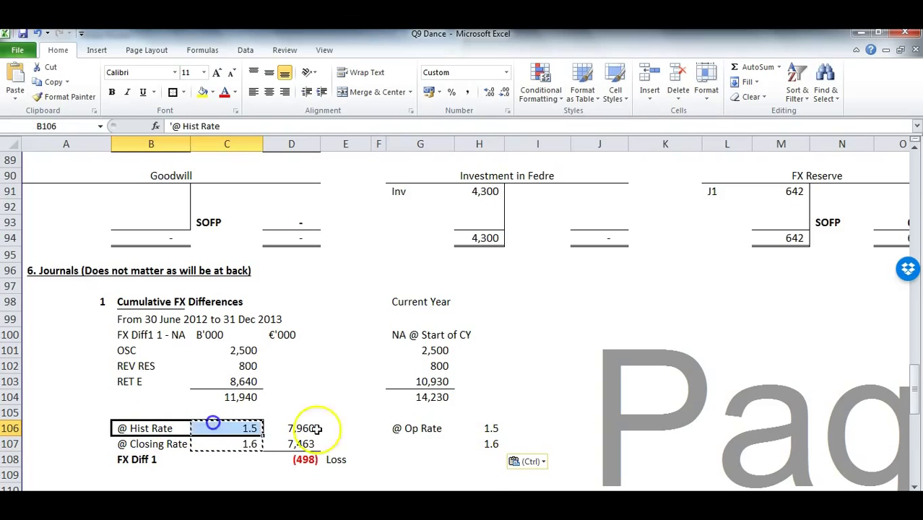
click(472, 428)
click(424, 429)
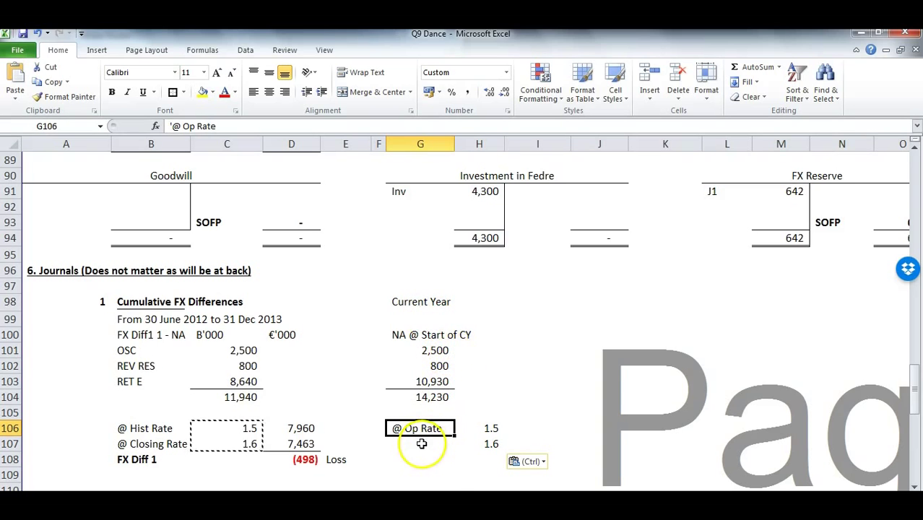
click(489, 422)
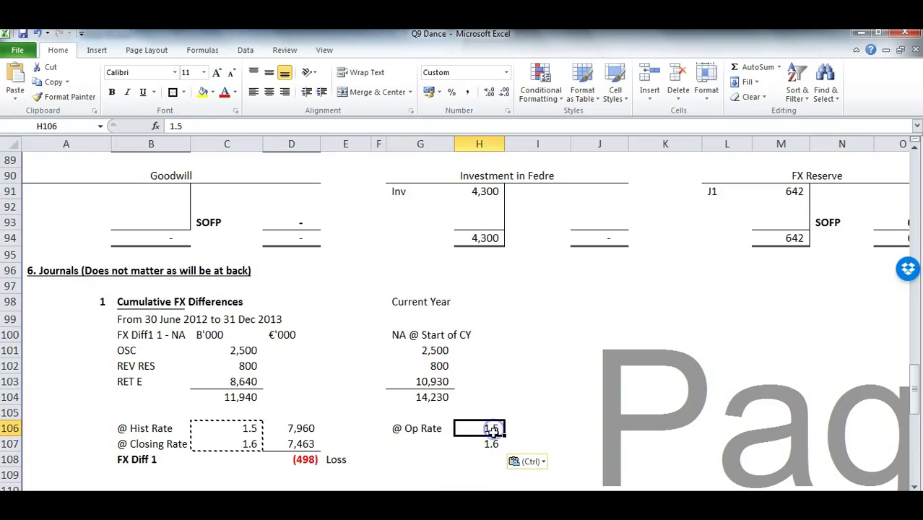
click(127, 443)
key(ctrl+c)
click(418, 443)
key(ctrl+v)
Translate 14,230 at the 1.5 opening rate into 9,487 with =G104/H106 in I106.
click(546, 428)
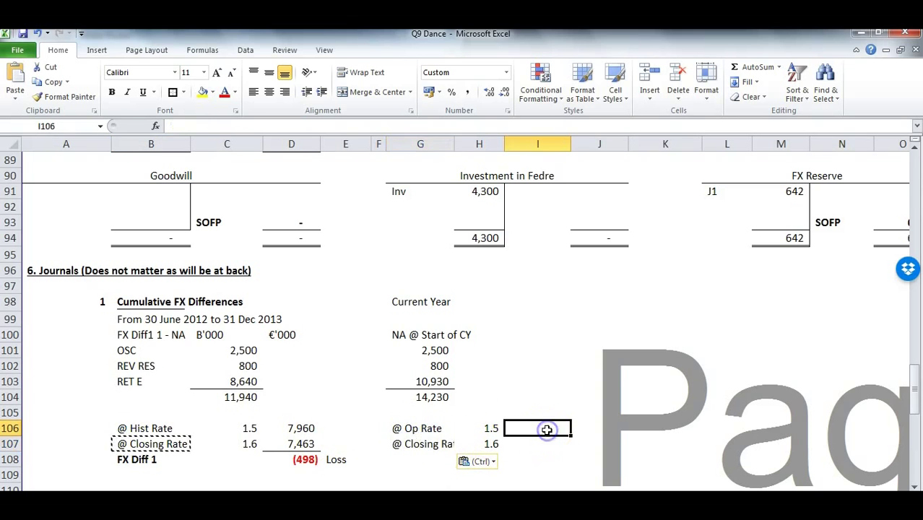
text(+)
key(Left)
key(Left)
key(Up)
key(Up)
text(/)
key(Left)
key(Return)
Translate 14,230 at the 1.6 closing rate into 8,894 with =G104/H107 in I107.
text(+)
key(Left)
key(Up)
key(Left)
key(Up)
key(Up)
text(/)
key(Left)
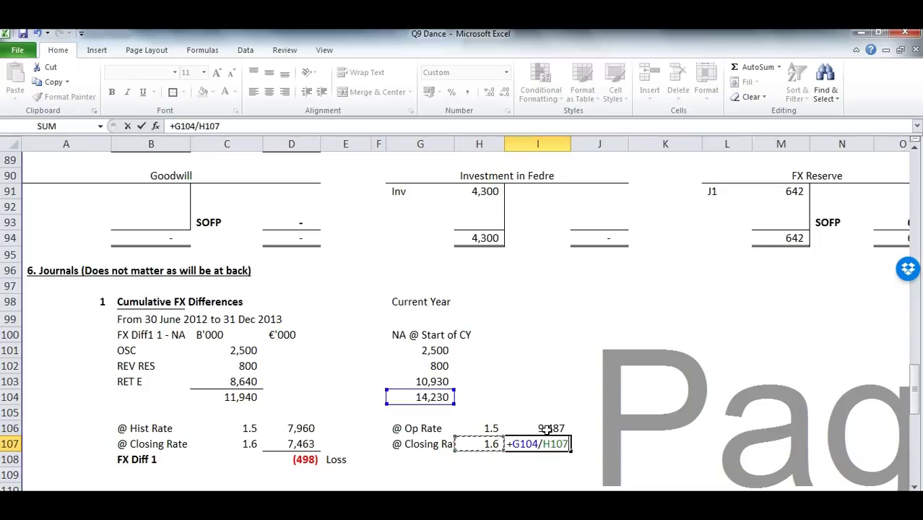
key(Return)
Calculate the 593 difference with =I107-I106 in I108.
text(+)
key(Up)
text(-)
key(Up)
key(Up)
key(Return)
key(Up)
Paste the (498) loss figure's formats from D108 so the difference shows red (593).
key(Left)
key(Left)
key(Left)
key(Left)
key(Left)
key(ctrl+c)
key(Right)
key(Right)
key(Right)
key(Right)
key(alt+e)
key(s)
key(t)
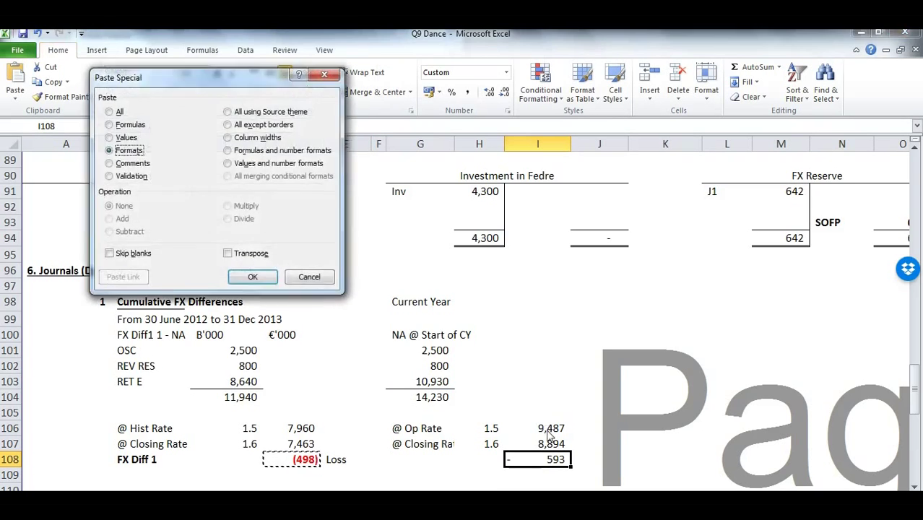
key(Return)
scroll(544, 396, down, 1)
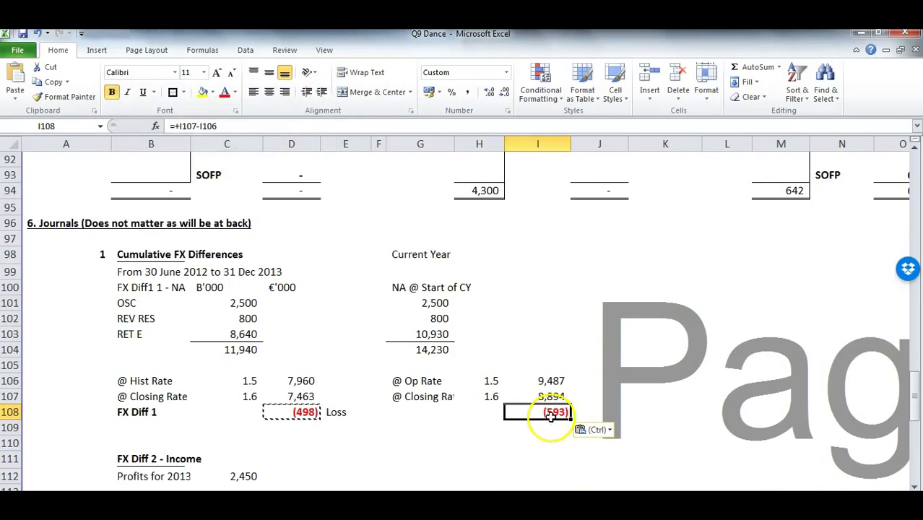
Label the (593) as Loss in J108 and copy the FX Diff 1 label to G108.
click(586, 413)
text(L)
click(134, 412)
key(ctrl+c)
click(404, 418)
key(ctrl+v)
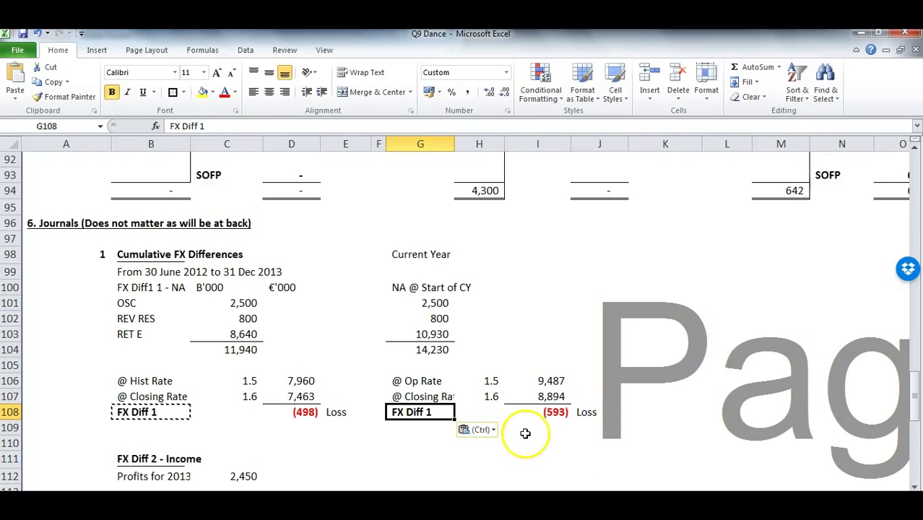
Make the Current Year heading in G98 bold and underlined.
drag(449, 301, 442, 355)
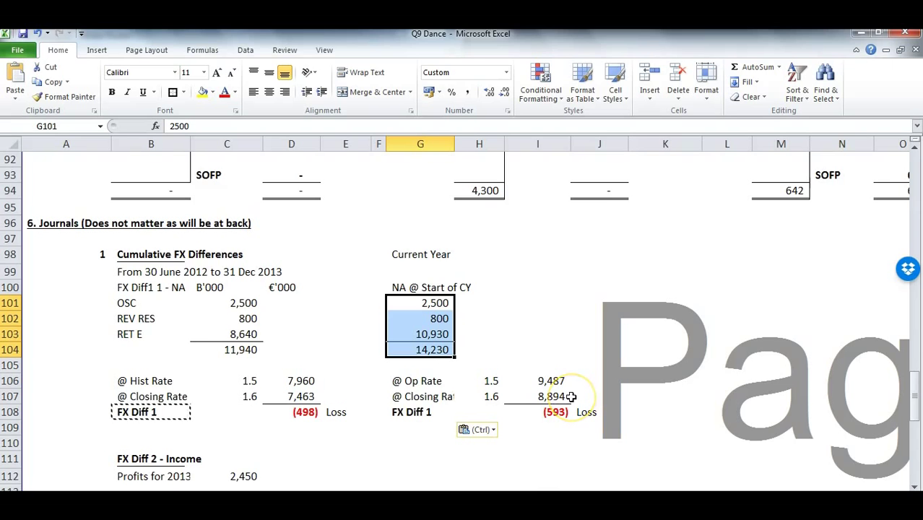
click(433, 256)
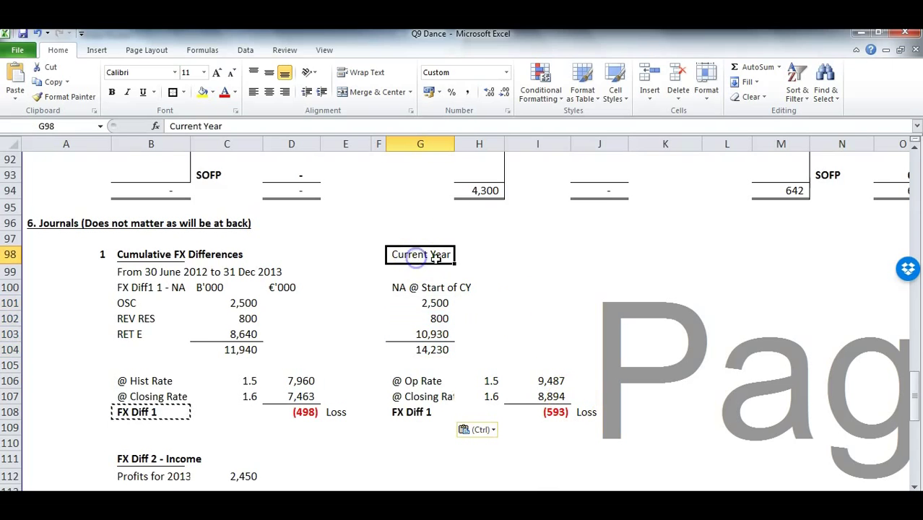
key(ctrl+b)
key(ctrl+u)
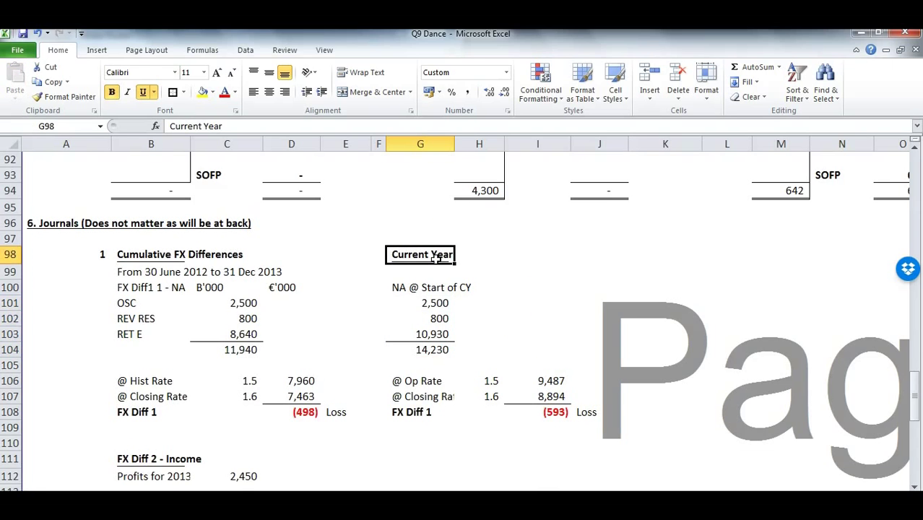
Copy the FX Diff 2 - Income heading to the Current Year side.
scroll(436, 258, down, 2)
click(142, 364)
key(ctrl+c)
click(433, 364)
key(ctrl+v)
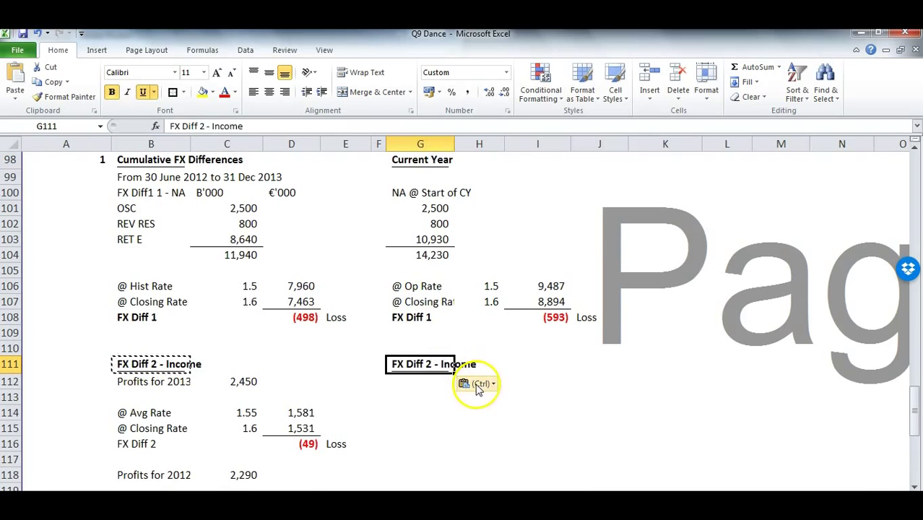
Copy the Profits for 2013 row with its 2,450 into the Current Year columns.
scroll(358, 420, down, 2)
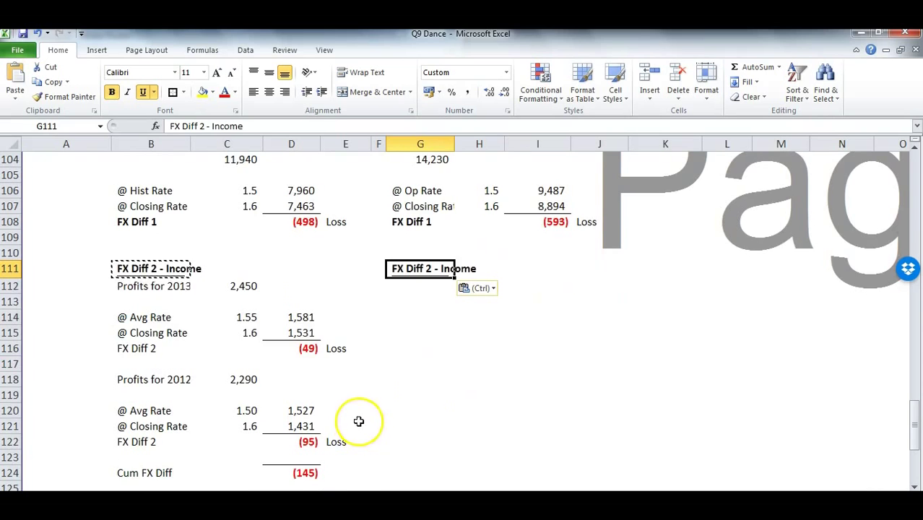
click(147, 288)
drag(146, 289, 256, 289)
key(ctrl+c)
click(419, 286)
key(ctrl+v)
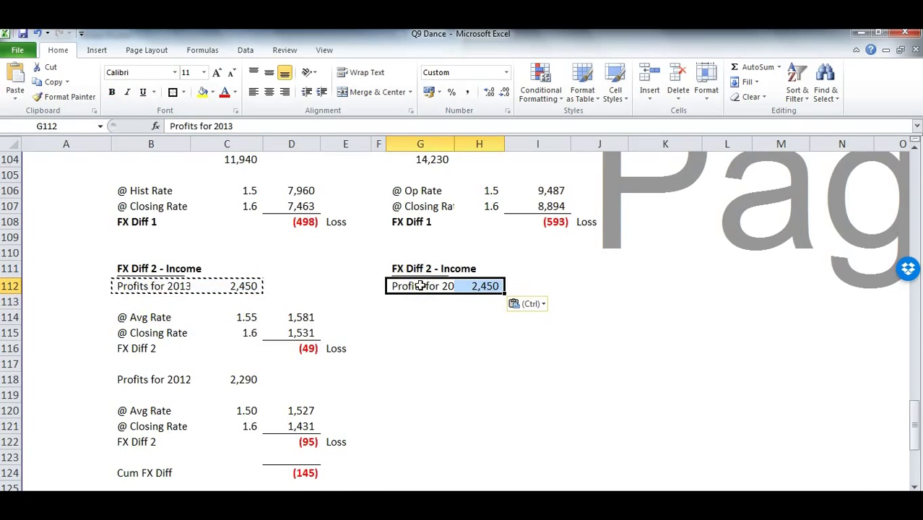
click(452, 316)
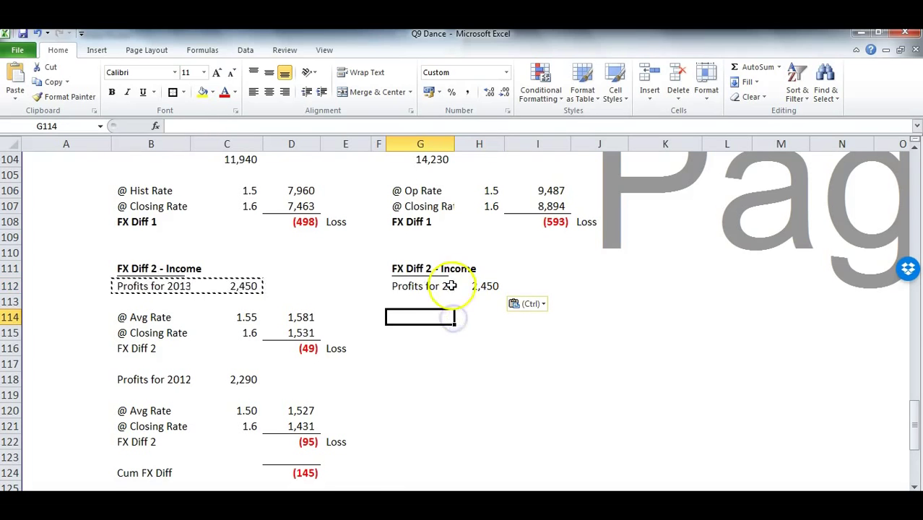
click(451, 286)
click(471, 286)
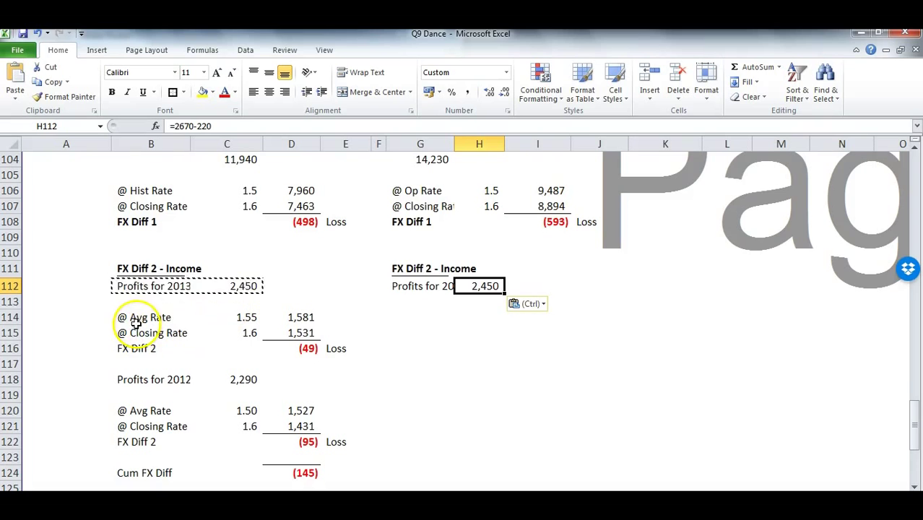
Copy the 1.55 average and 1.6 closing rate block into the Current Year columns.
drag(134, 321, 321, 348)
key(ctrl+c)
click(422, 316)
key(ctrl+v)
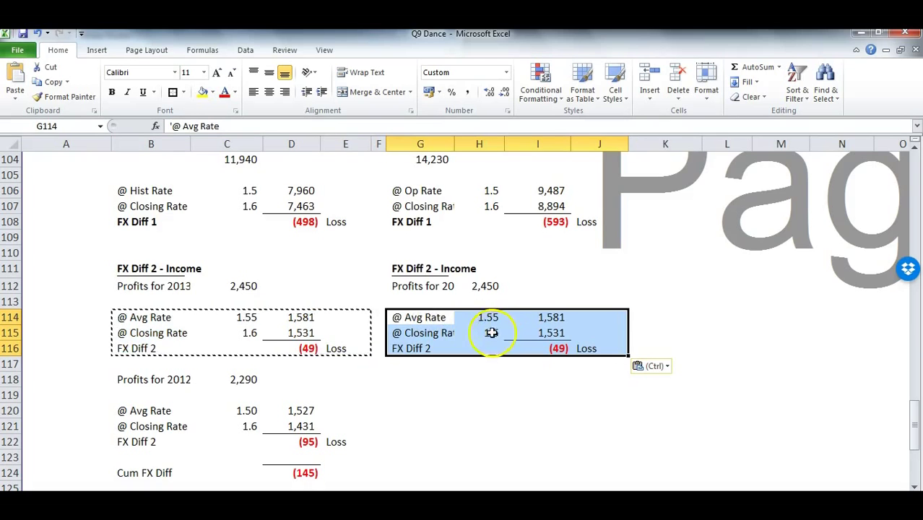
click(490, 317)
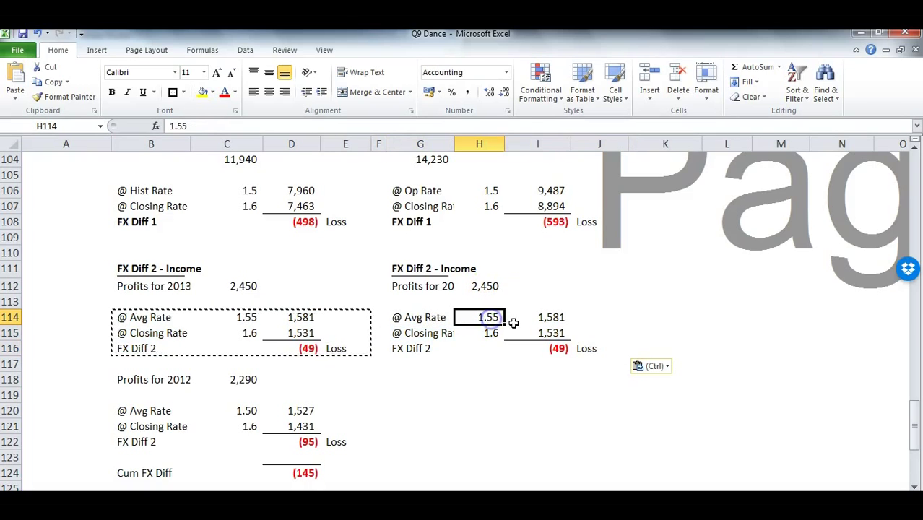
click(491, 332)
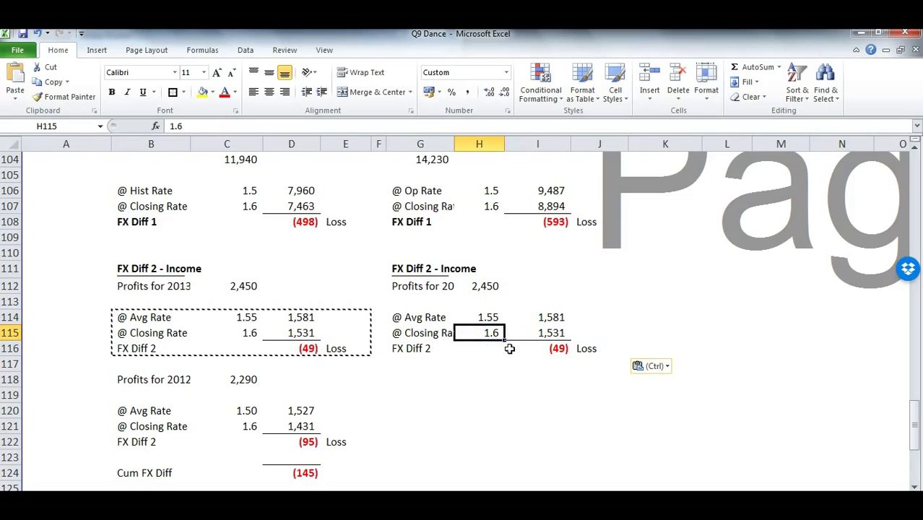
drag(125, 379, 336, 440)
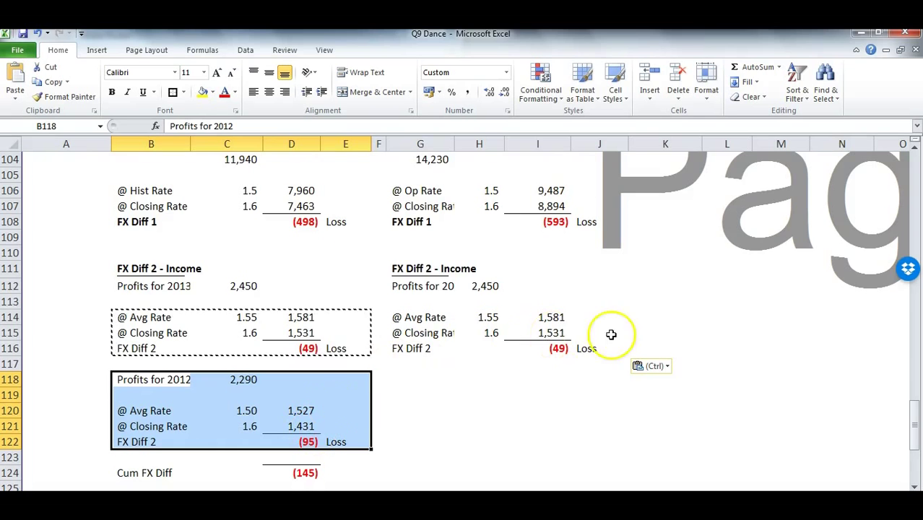
drag(591, 345, 440, 323)
drag(411, 285, 404, 268)
Sum FX Diff 2 and FX Diff 1 with =+I116+I108 in I124, giving (642).
click(147, 475)
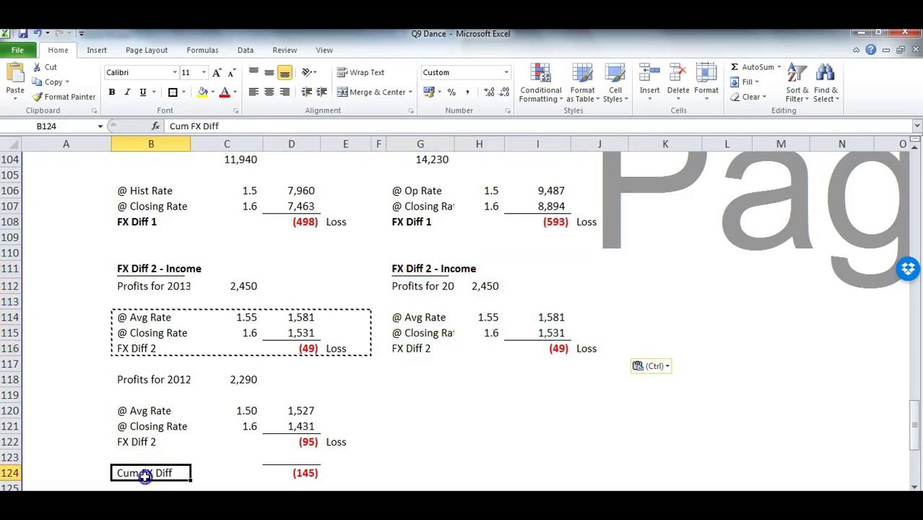
click(281, 471)
key(ctrl+c)
click(542, 468)
key(ctrl+v)
key(F2)
key(Escape)
text(+)
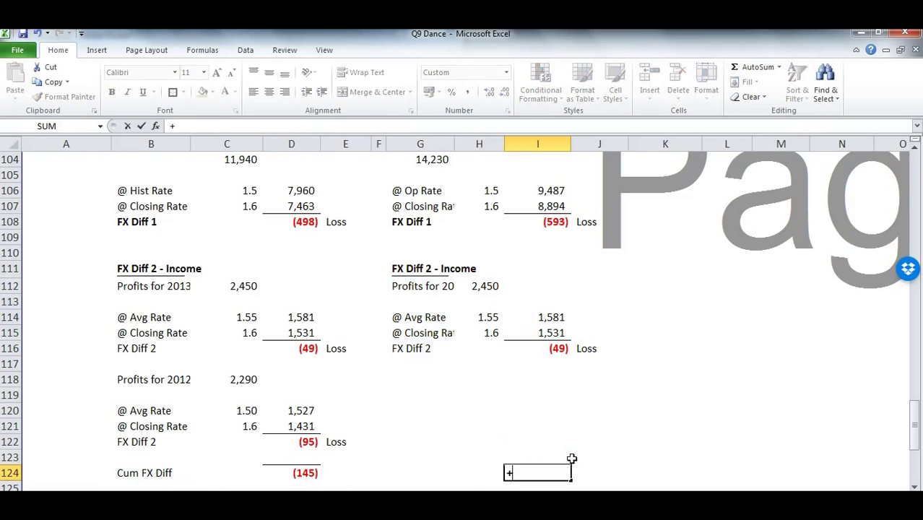
click(533, 349)
text(+)
click(547, 225)
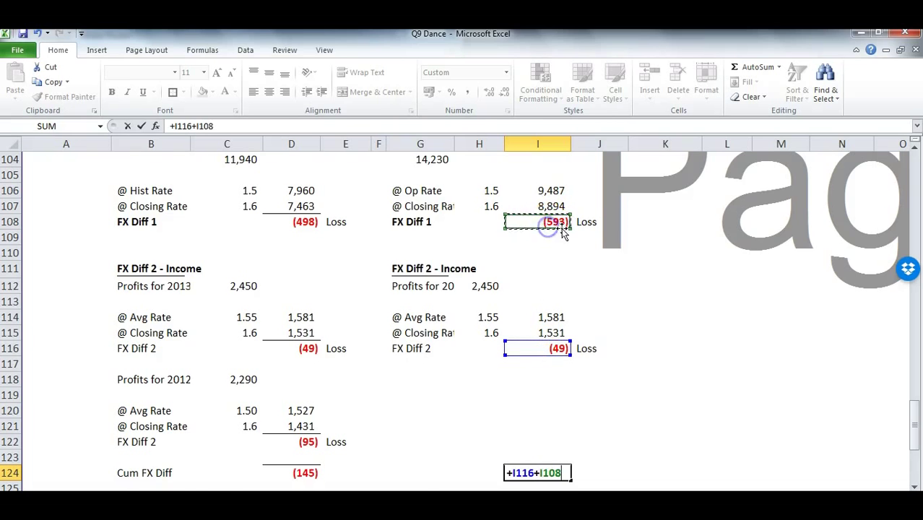
scroll(584, 321, down, 2)
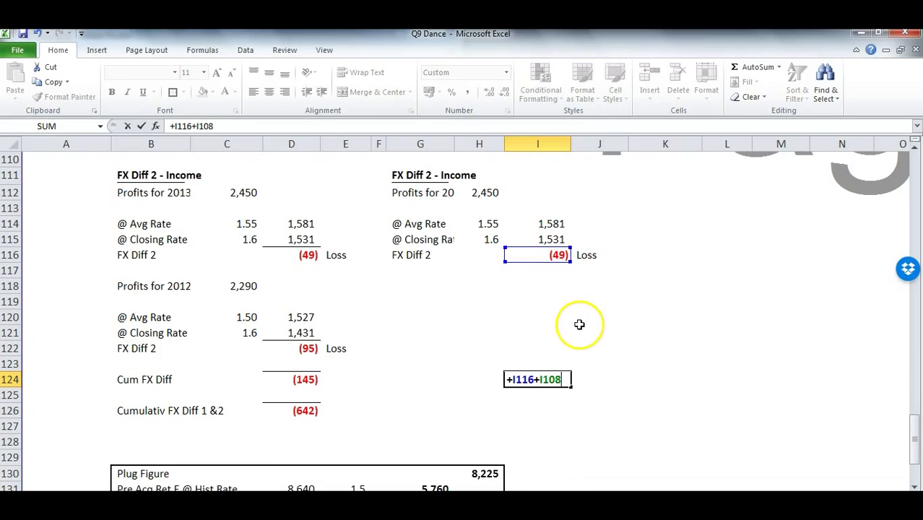
key(Return)
Move the (642) total down to row 126 beside the cumulative total.
click(547, 383)
drag(547, 382, 548, 410)
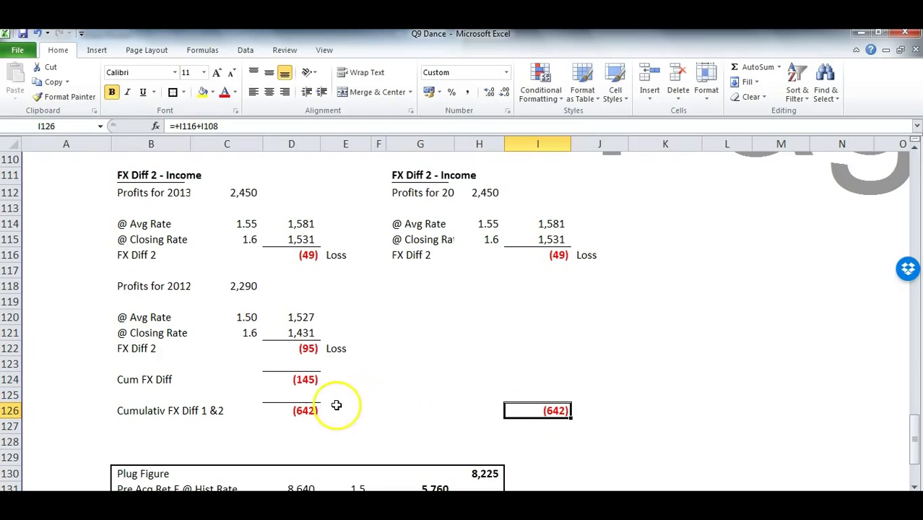
scroll(520, 391, up, 5)
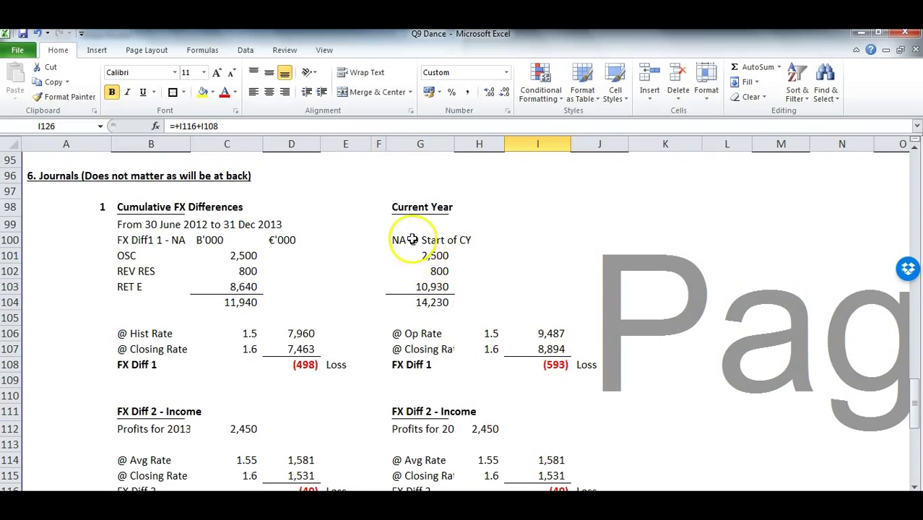
scroll(582, 439, down, 4)
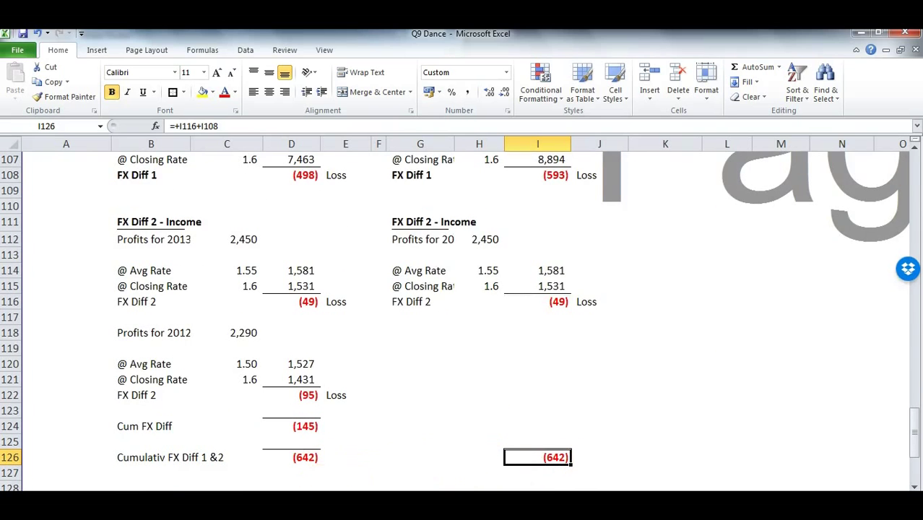
key(alt+Tab)
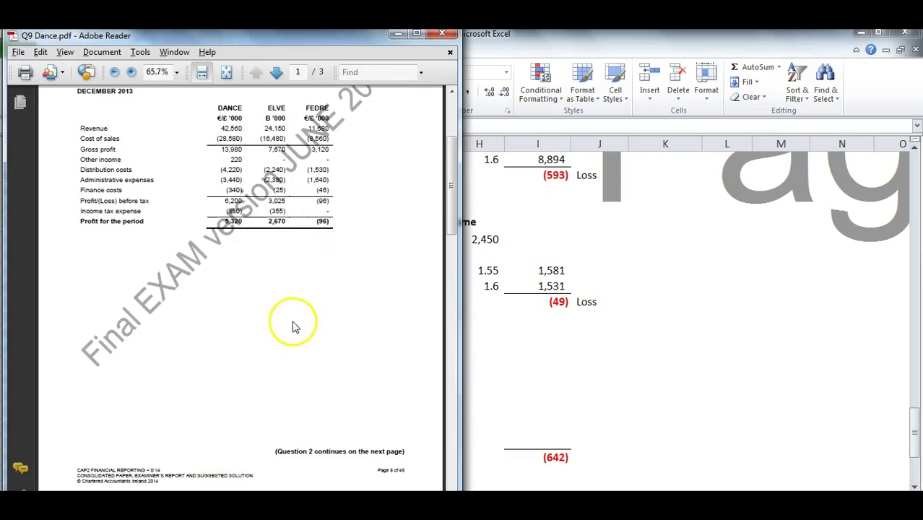
scroll(295, 322, down, 5)
scroll(295, 318, down, 10)
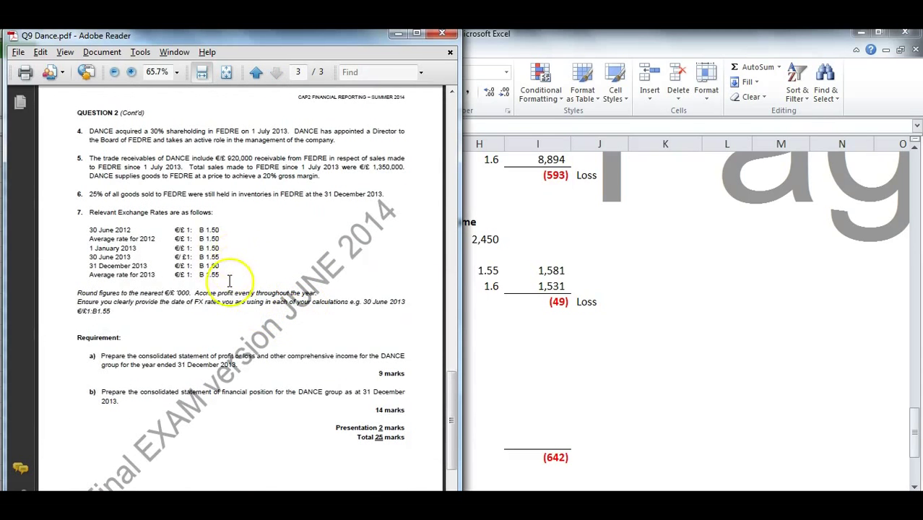
drag(221, 231, 199, 247)
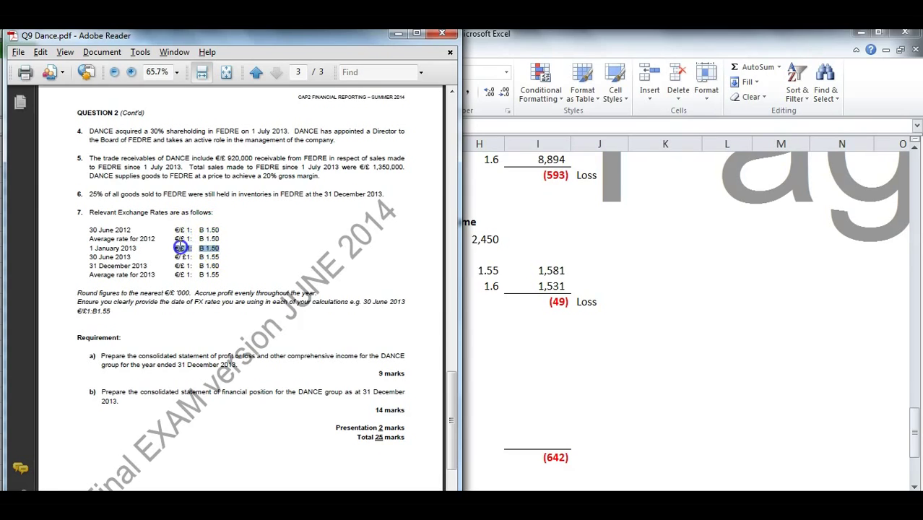
click(608, 301)
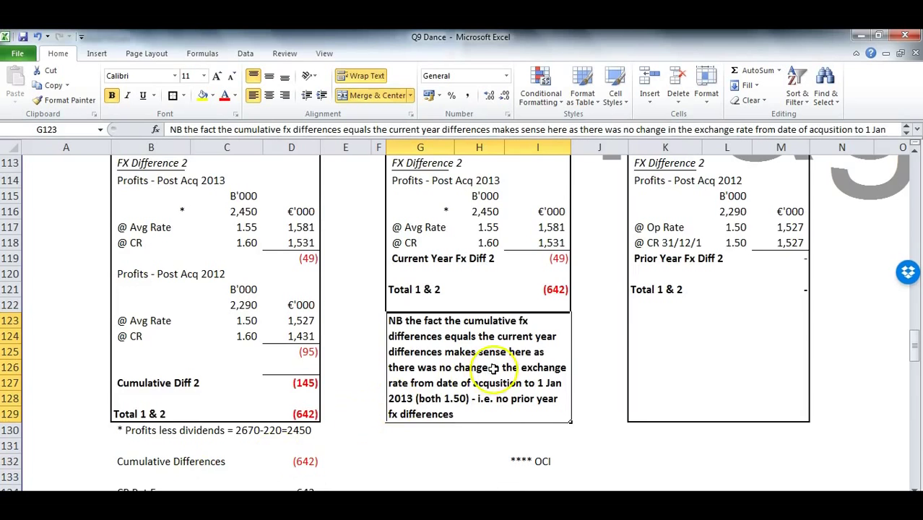
scroll(496, 369, up, 6)
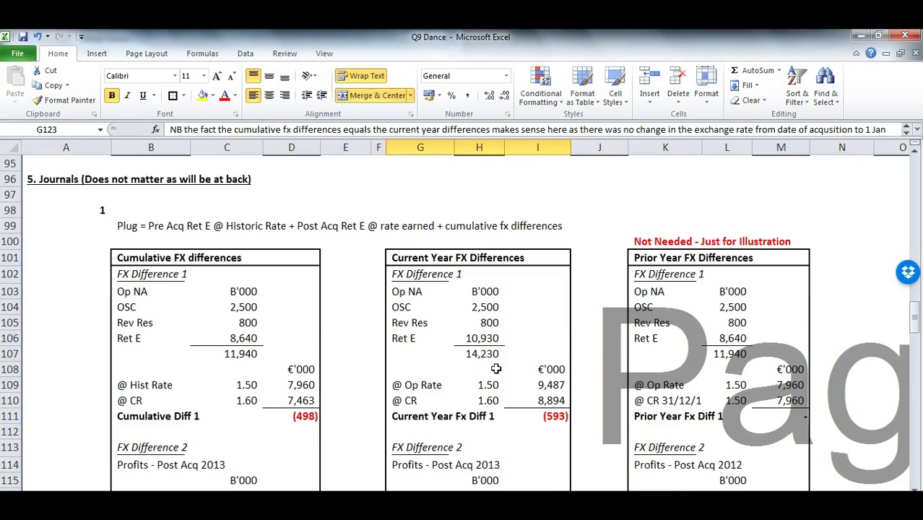
scroll(226, 314, down, 1)
drag(169, 214, 219, 218)
scroll(263, 246, down, 5)
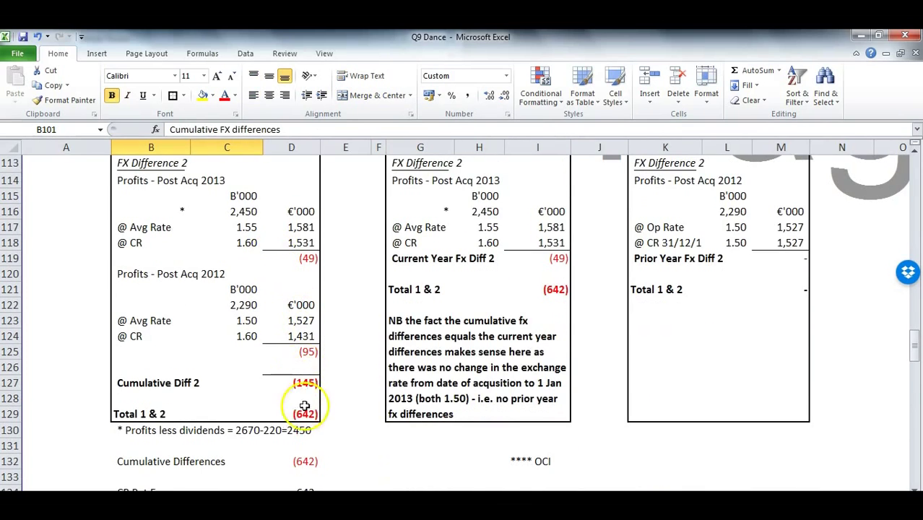
click(304, 413)
scroll(529, 339, up, 6)
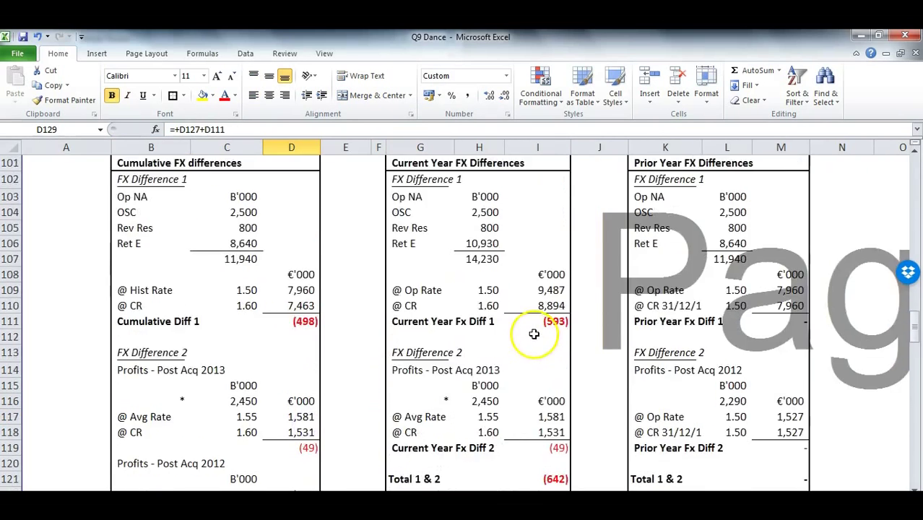
scroll(505, 288, down, 2)
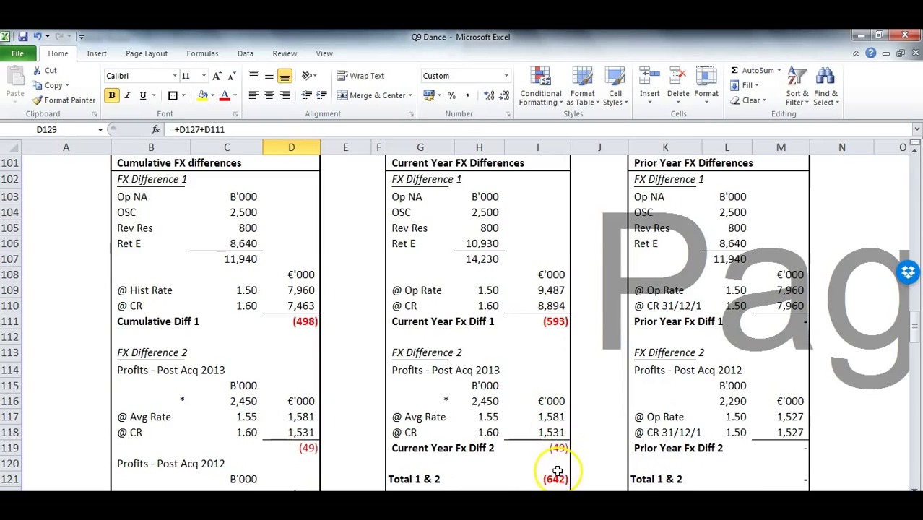
scroll(764, 275, up, 1)
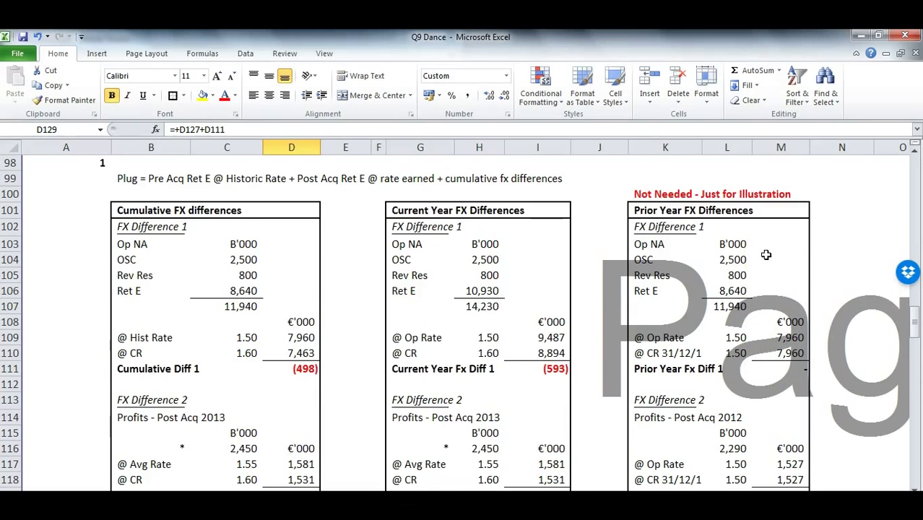
drag(643, 212, 814, 229)
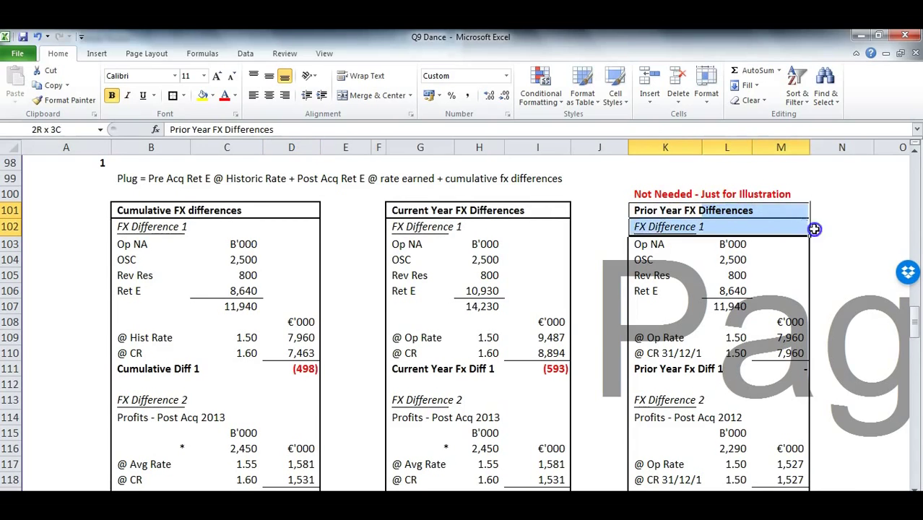
click(766, 273)
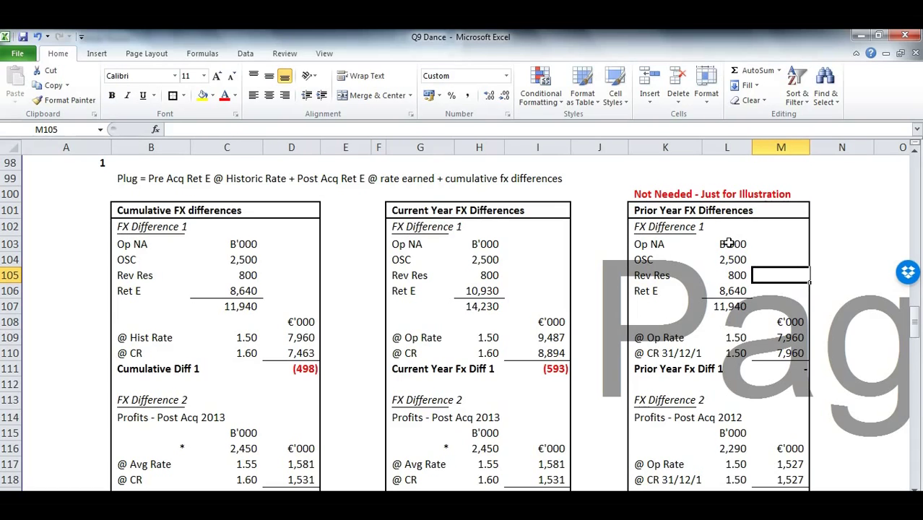
drag(648, 355, 790, 243)
click(657, 228)
click(790, 372)
scroll(790, 372, down, 2)
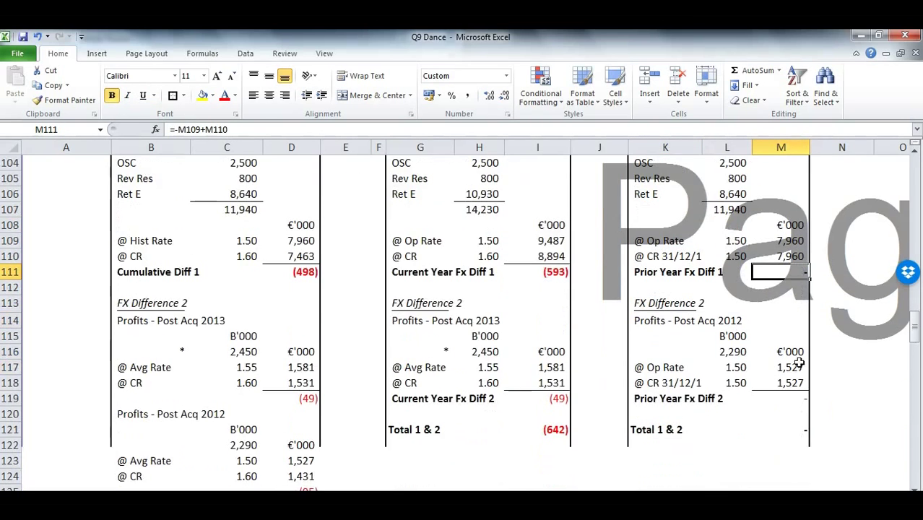
drag(657, 324, 714, 325)
click(238, 447)
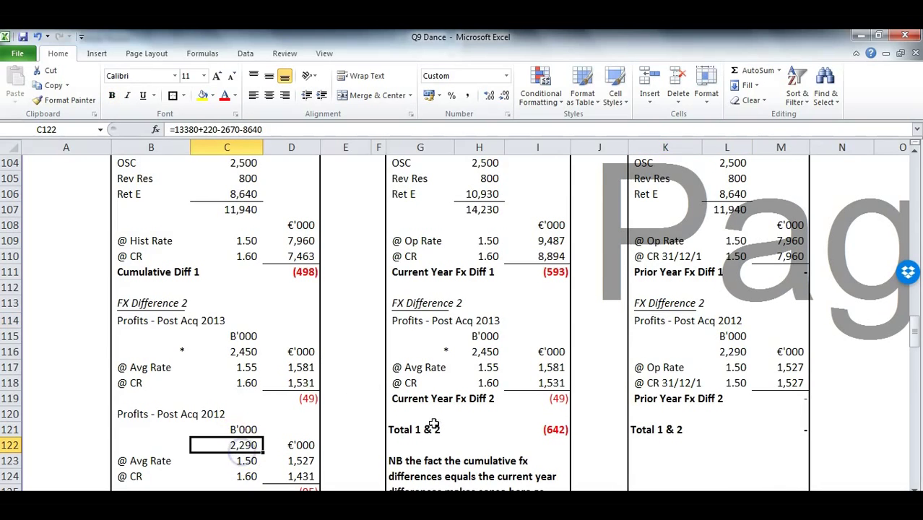
click(743, 371)
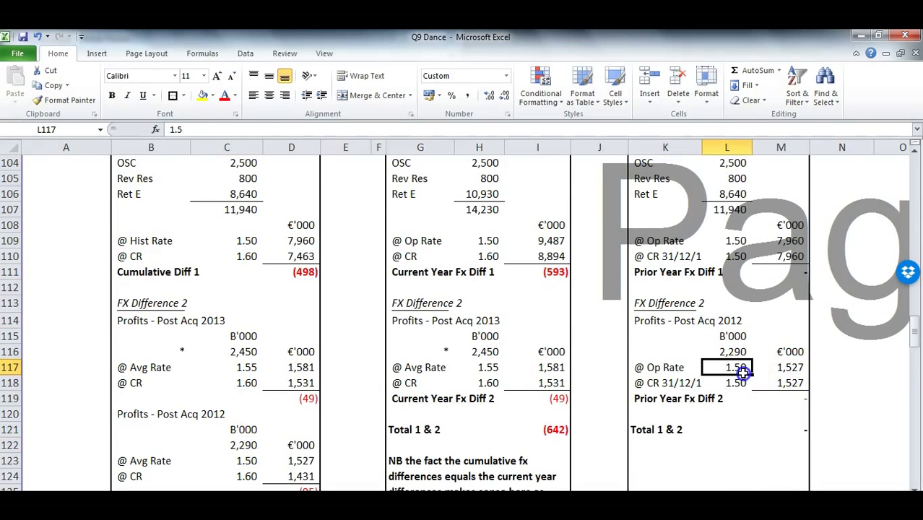
key(Down)
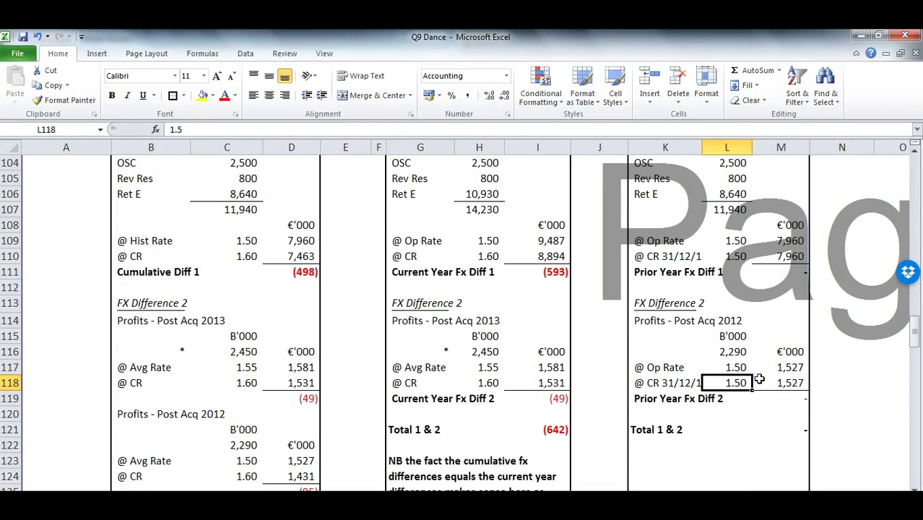
click(702, 384)
On the other FX worksheet, note '*** OCI NB Loss' beside the 642 CR Ret E journal.
key(ctrl+Page_Up)
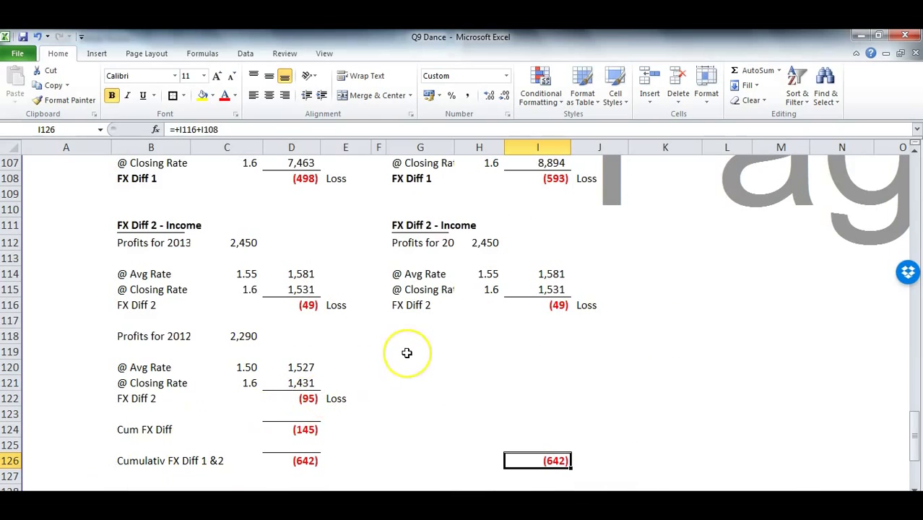
scroll(407, 352, down, 5)
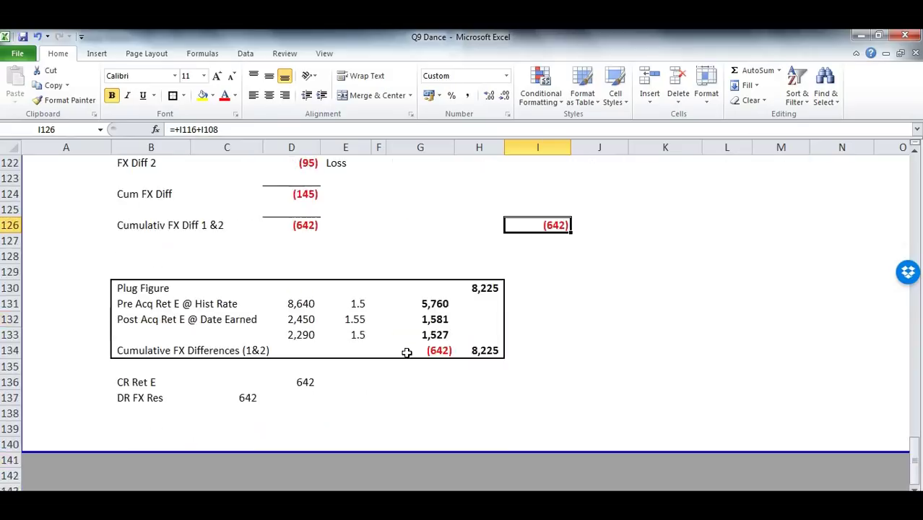
click(307, 384)
drag(307, 385, 532, 384)
click(532, 384)
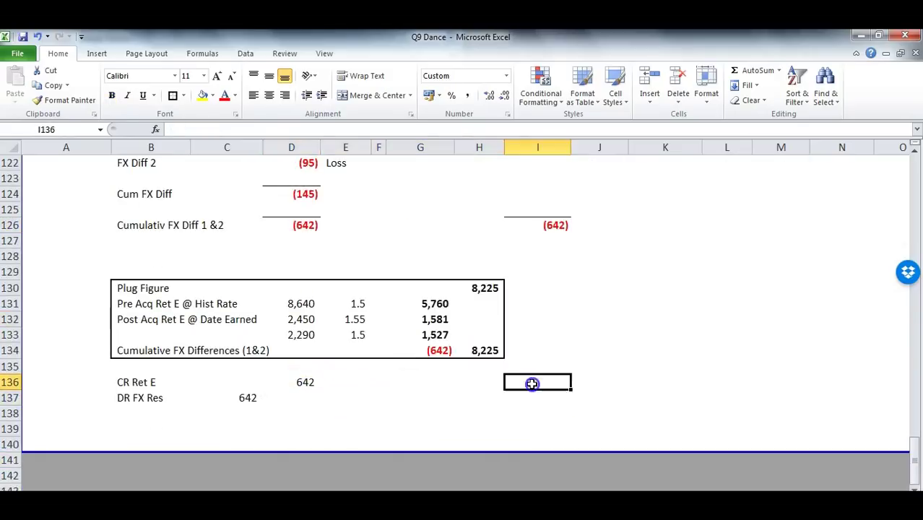
text(*)
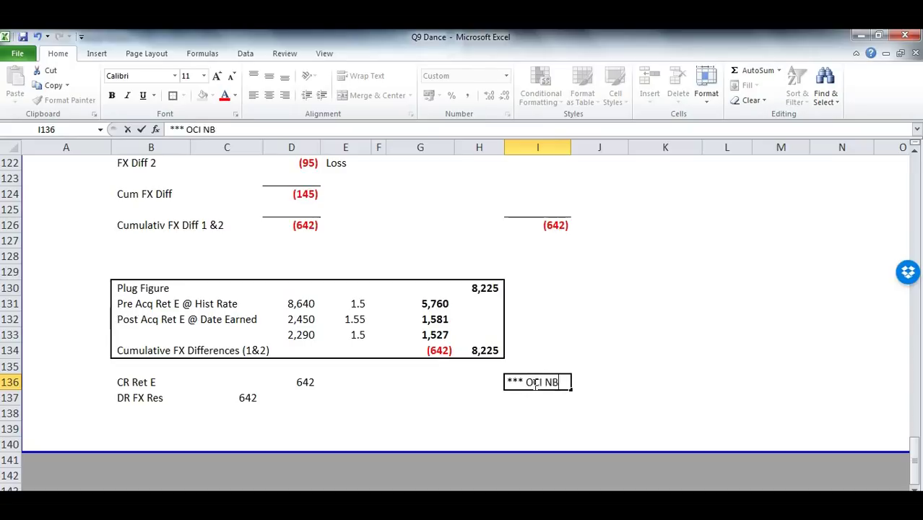
text(** OCI NB LOss)
key(Return)
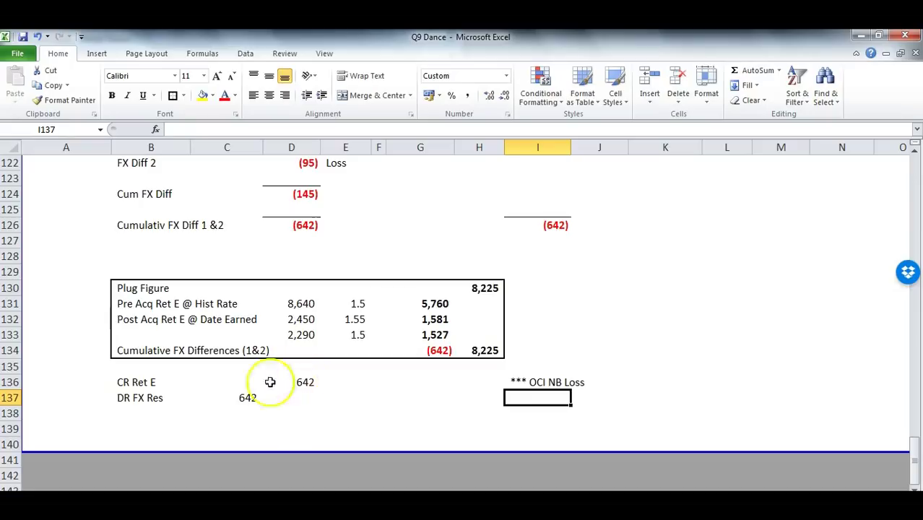
drag(144, 383, 290, 387)
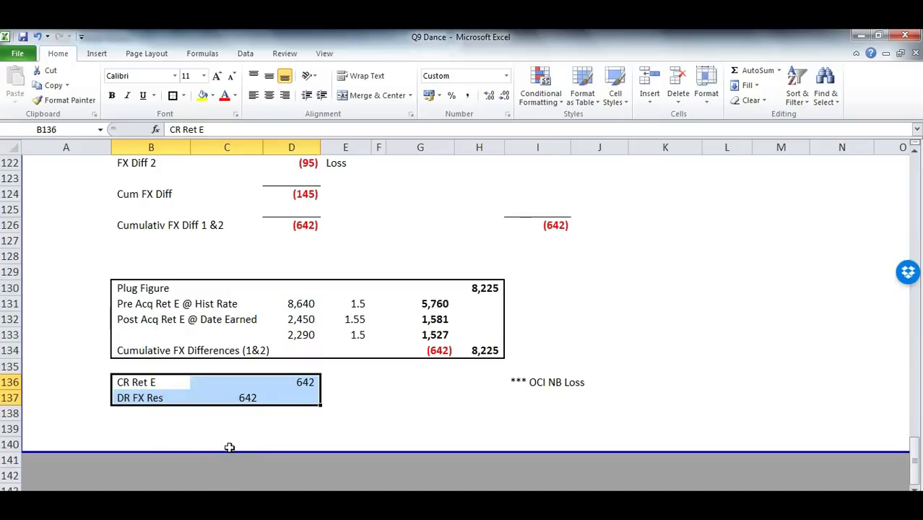
drag(589, 381, 329, 383)
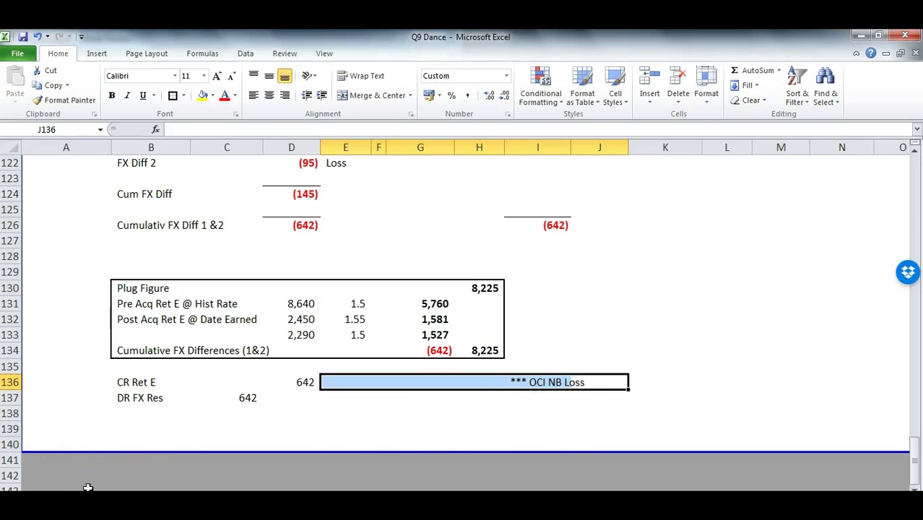
drag(914, 459, 918, 325)
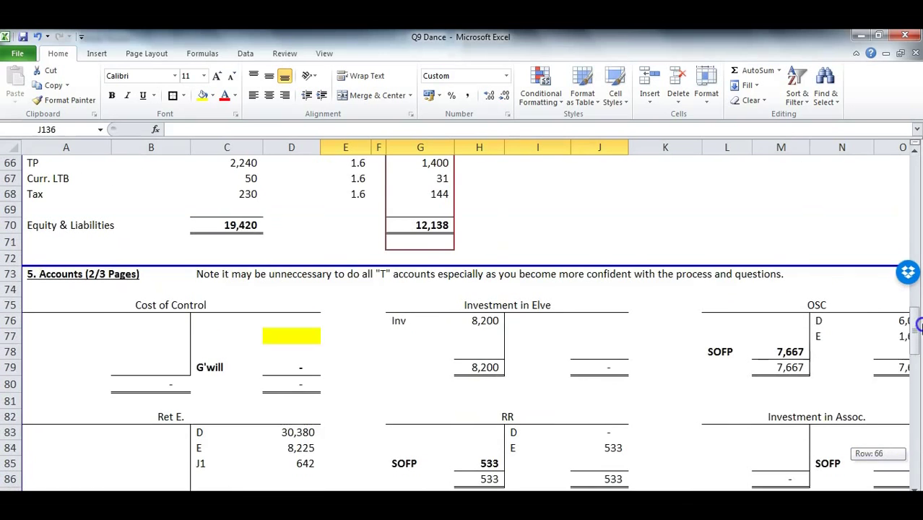
drag(782, 258, 816, 258)
scroll(623, 317, up, 4)
scroll(623, 316, up, 12)
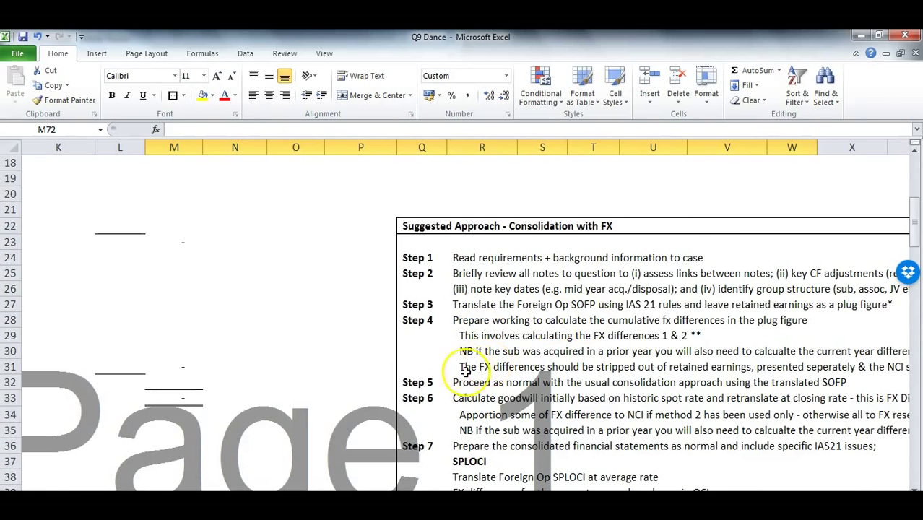
drag(466, 386, 755, 383)
scroll(636, 390, down, 3)
scroll(550, 398, down, 7)
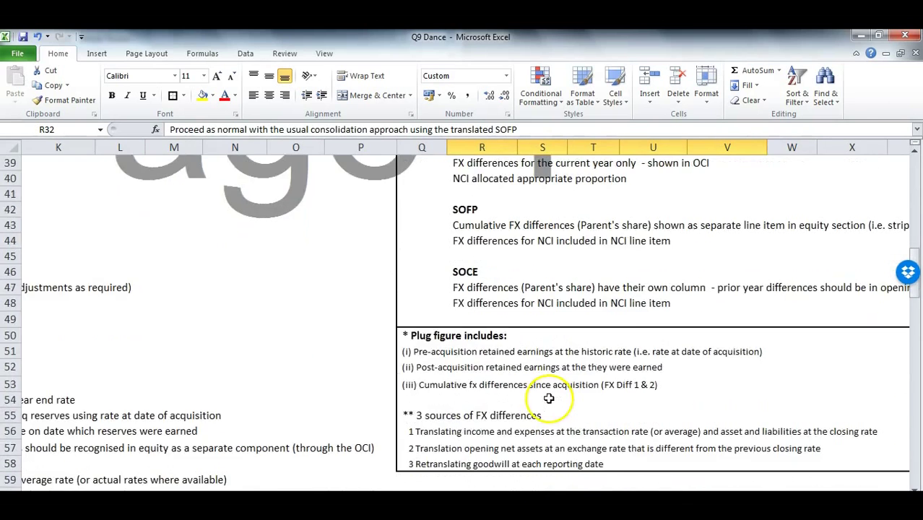
scroll(473, 420, down, 3)
scroll(470, 416, down, 2)
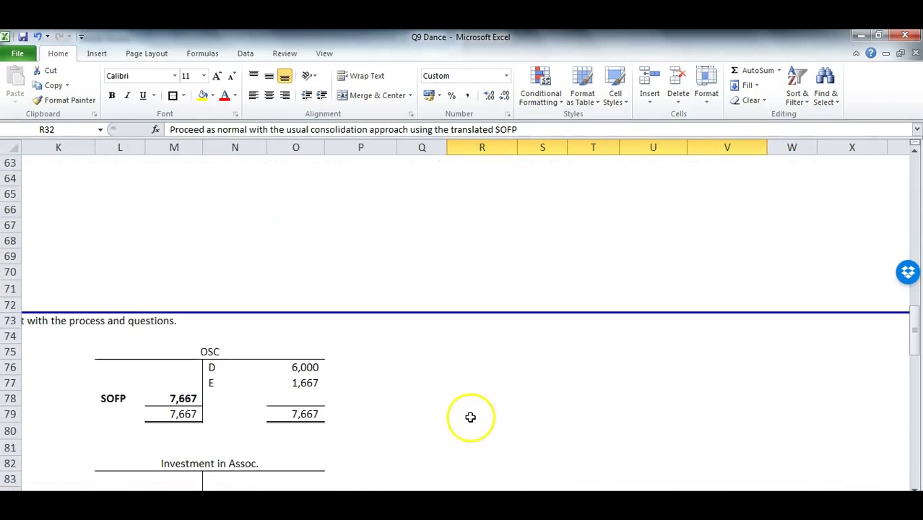
scroll(462, 317, left, 5)
scroll(717, 396, left, 2)
scroll(717, 396, right, 7)
scroll(722, 389, up, 4)
scroll(722, 389, up, 8)
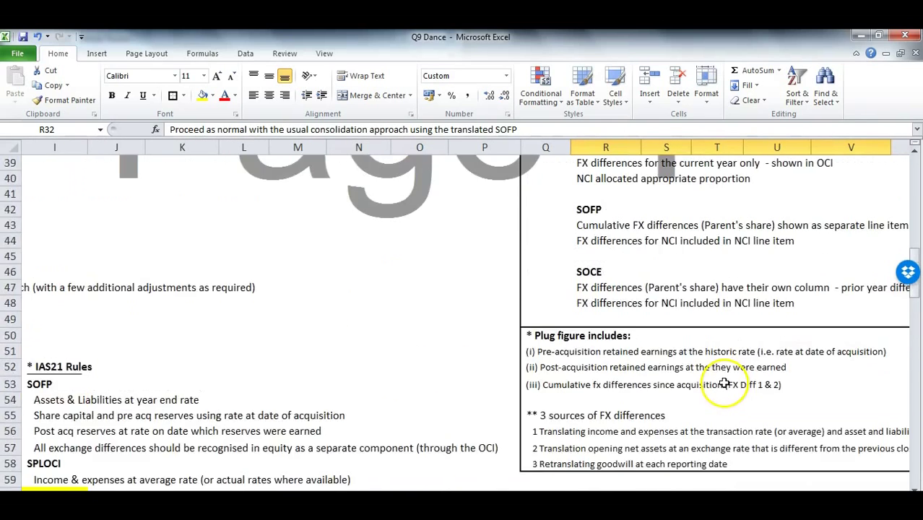
drag(596, 258, 850, 269)
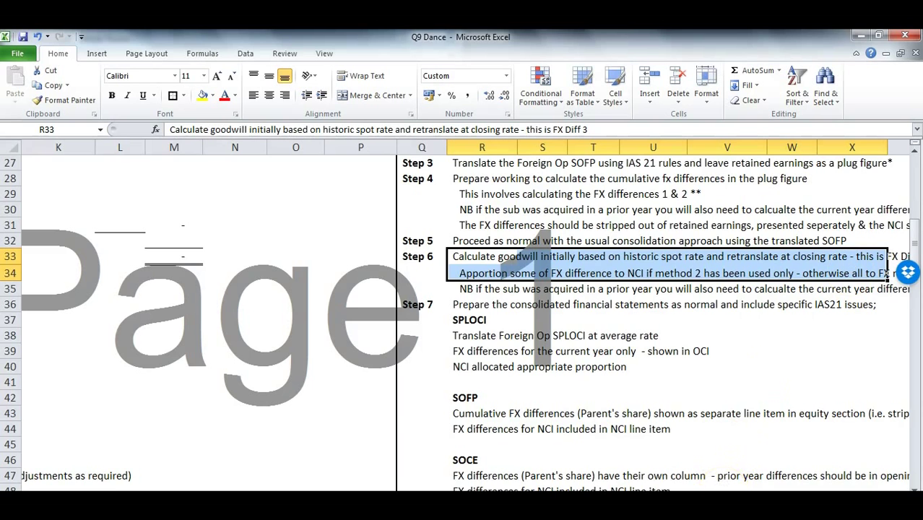
scroll(498, 422, left, 10)
scroll(509, 340, up, 2)
scroll(508, 340, down, 7)
scroll(508, 340, down, 3)
drag(339, 370, 441, 382)
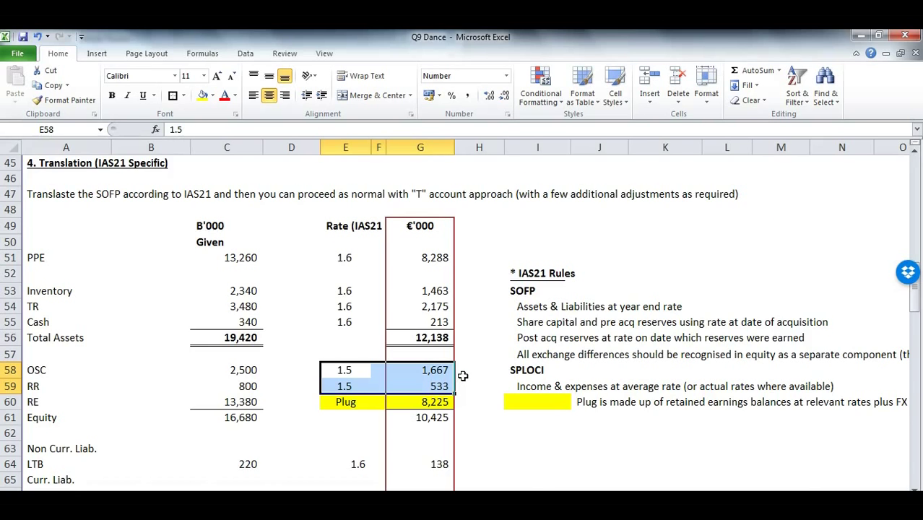
Credit the Investment in Elve account with CoC 8,200.
scroll(462, 375, down, 9)
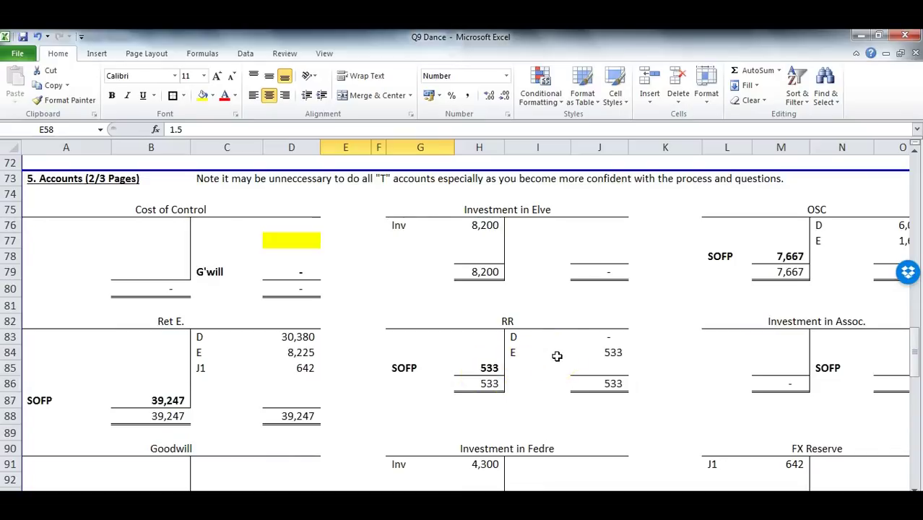
drag(408, 225, 465, 225)
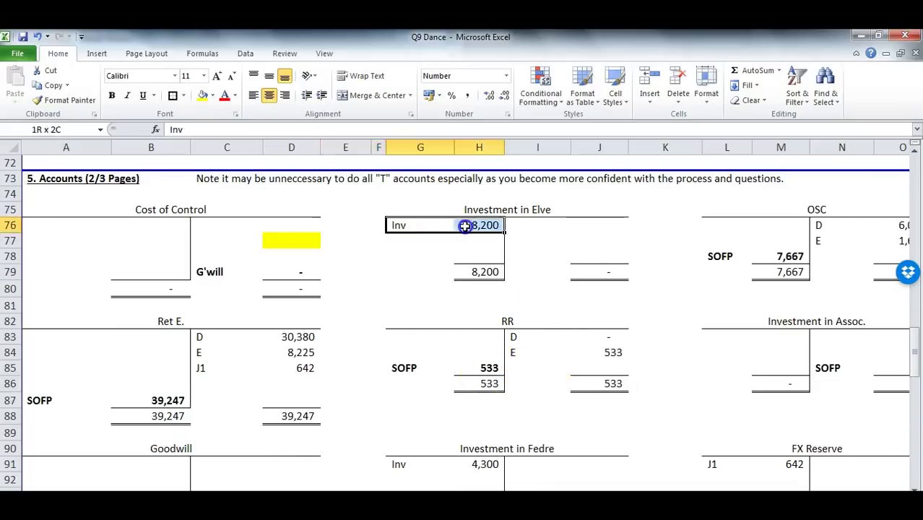
click(521, 226)
text(Co)
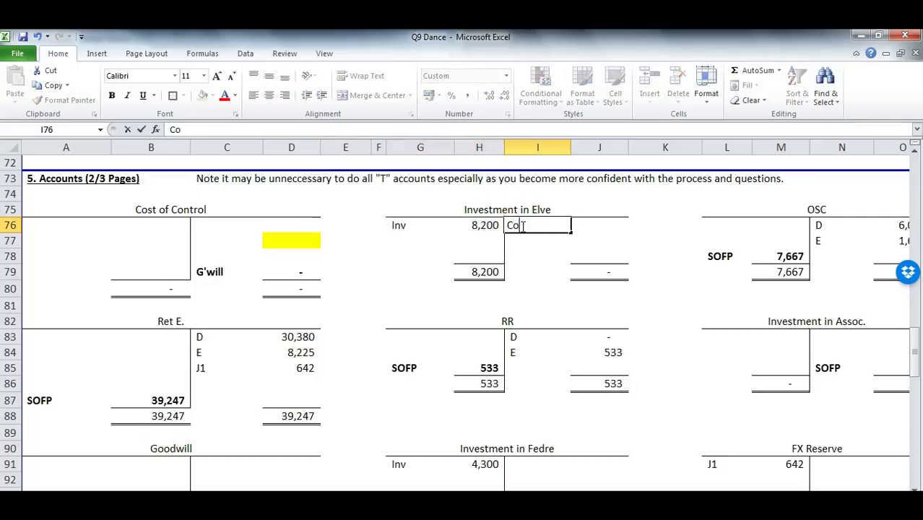
text(C)
key(Tab)
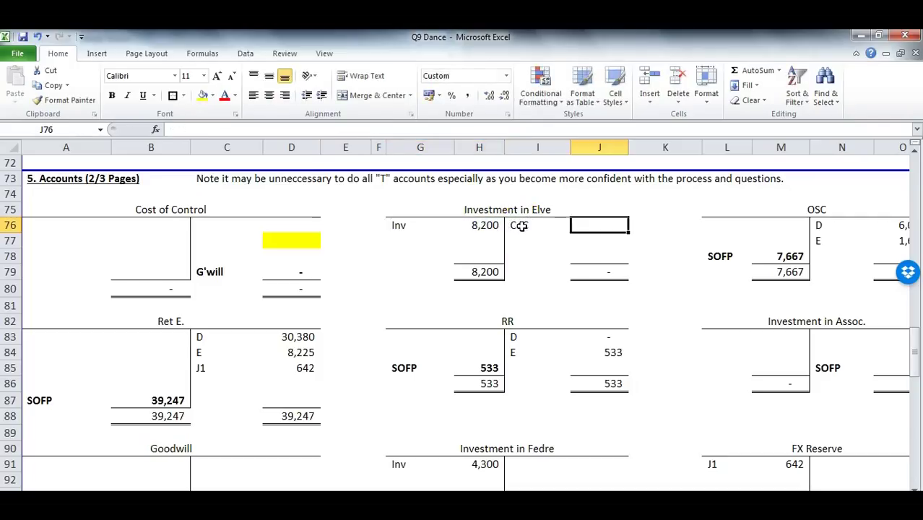
text(8200)
key(Return)
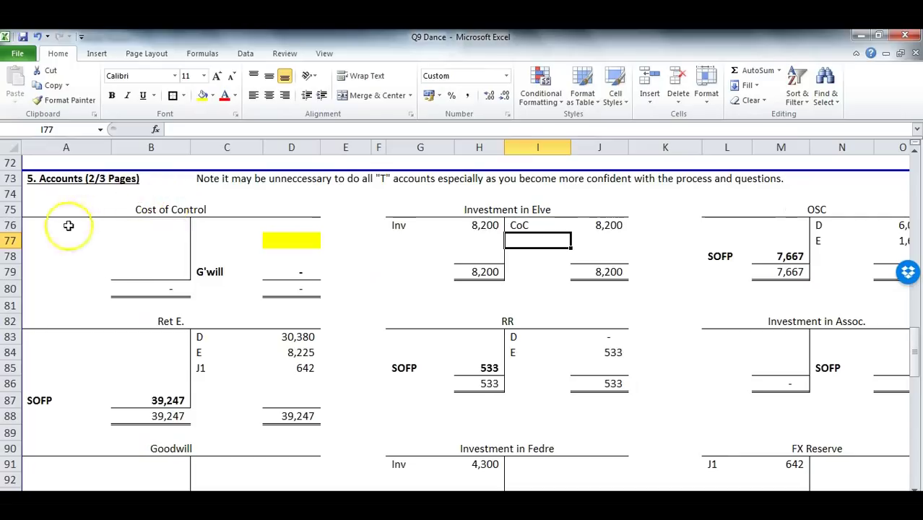
Debit the Cost of Control account with Inv 8,200.
click(68, 225)
text(Inv)
key(Tab)
text(8200)
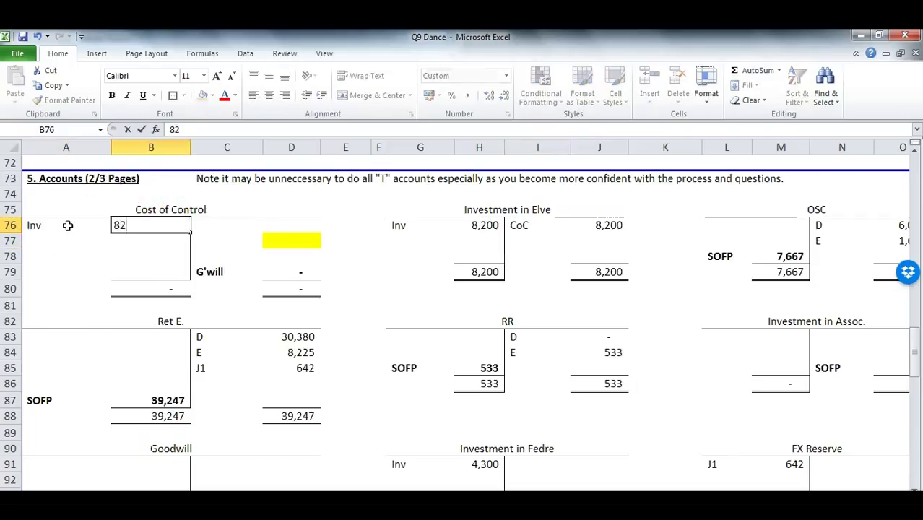
key(Return)
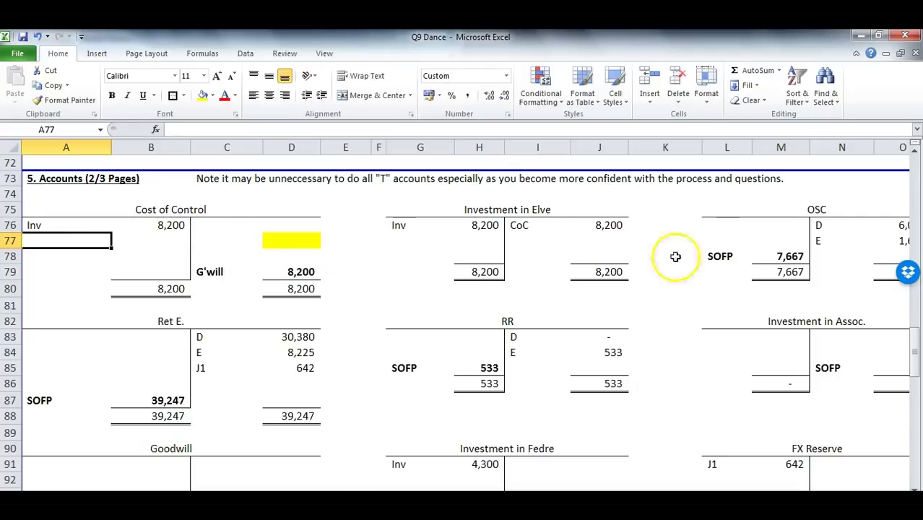
Enter a CoC line in the OSC account, linked to the E figure of 1,667.
click(716, 227)
text(c)
key(BackSpace)
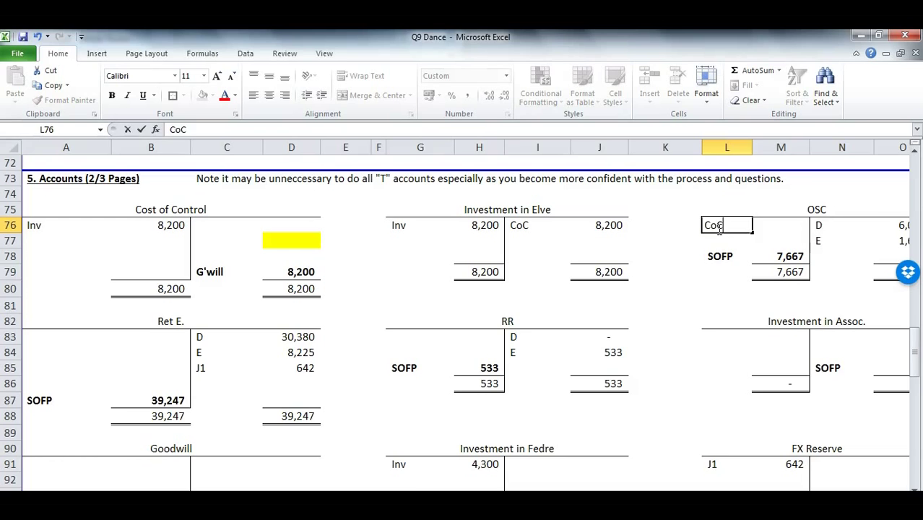
key(Tab)
key(Tab)
key(Tab)
key(Left)
key(Left)
text(+)
key(Right)
key(Down)
key(Right)
key(Return)
key(Up)
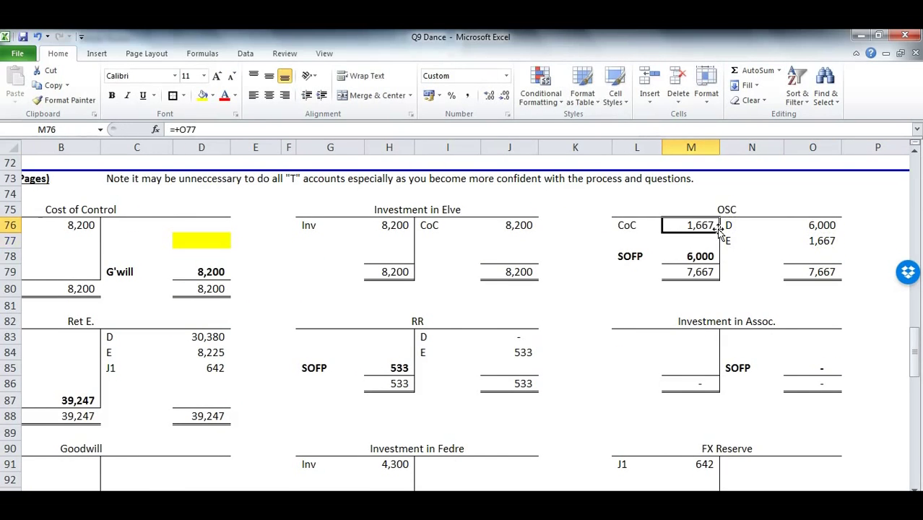
click(704, 224)
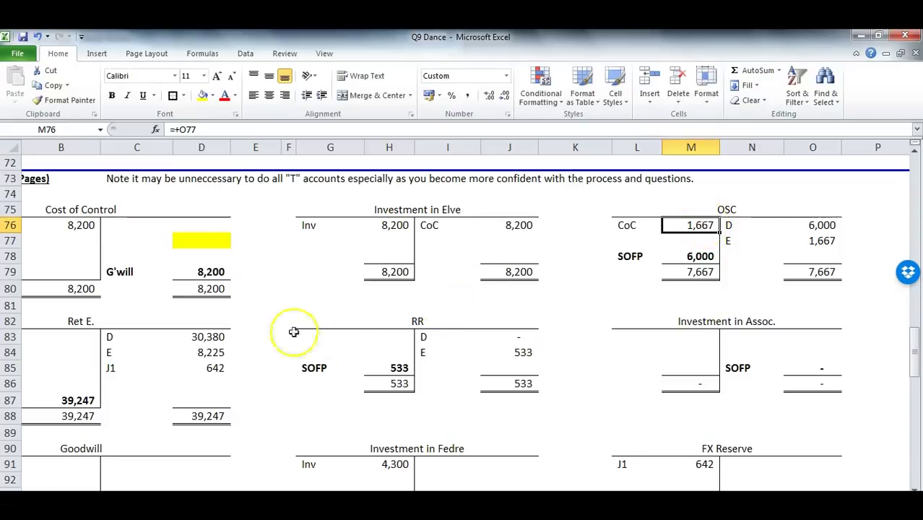
Credit Cost of Control with OSC 1,667 and RR 533, each linked to its source figure.
click(151, 226)
text(OSC)
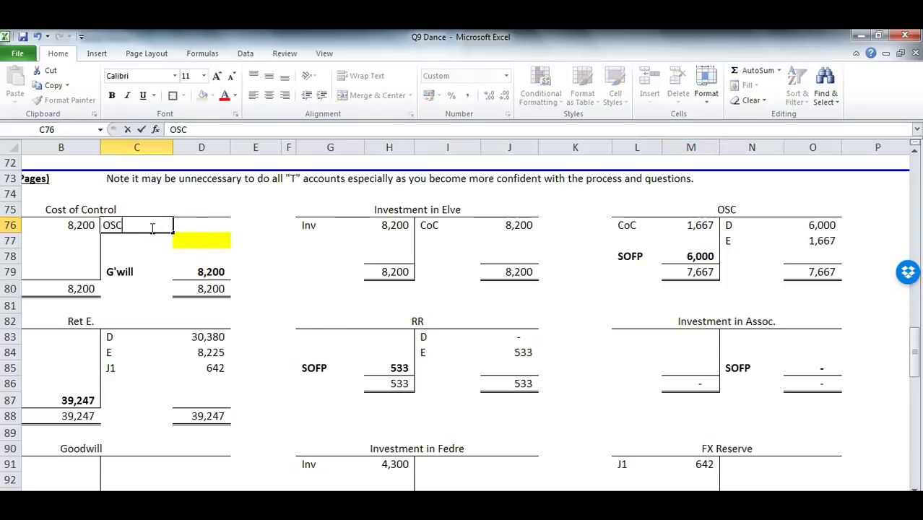
key(Tab)
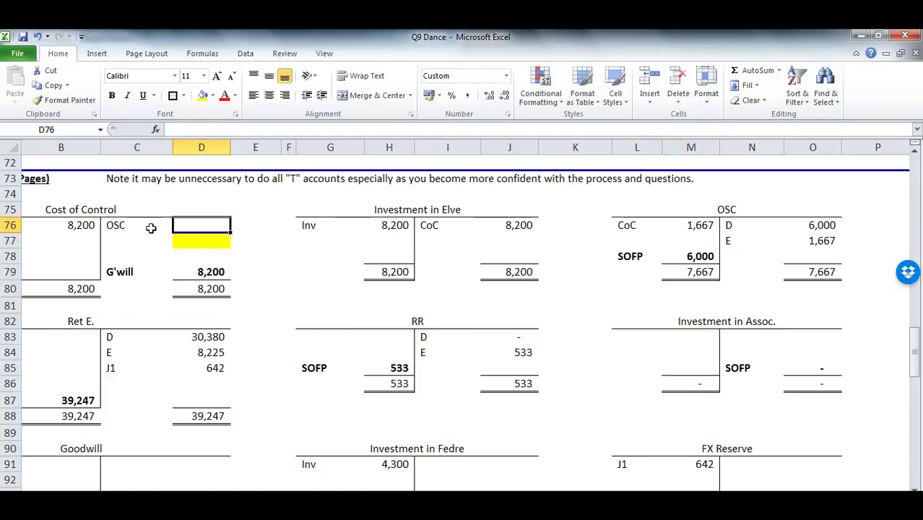
text(+)
click(704, 227)
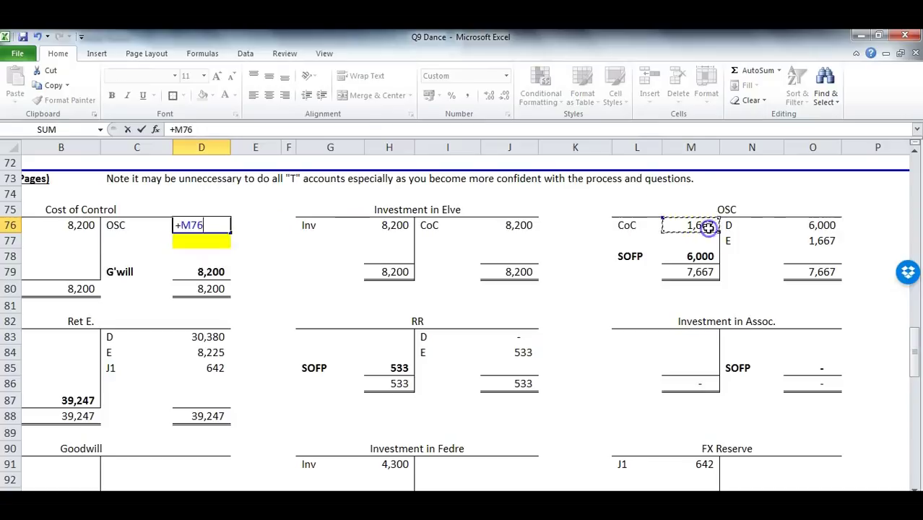
key(Return)
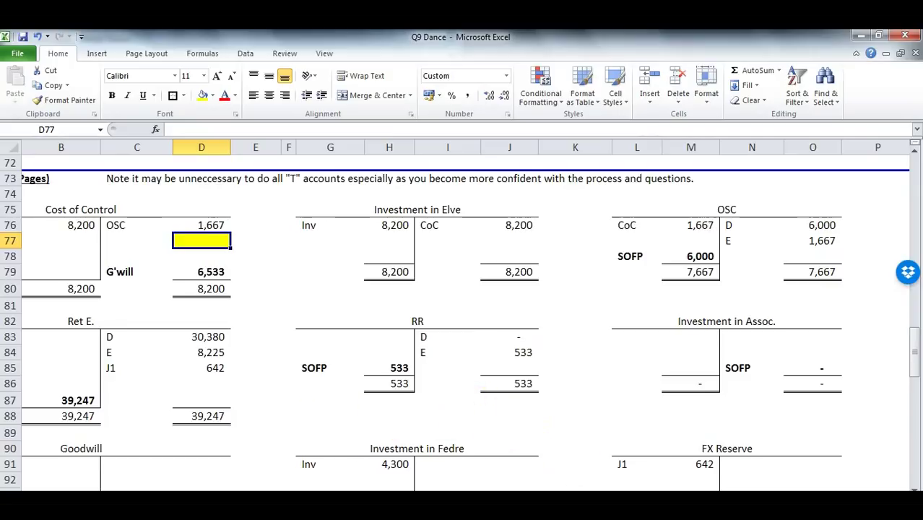
click(135, 256)
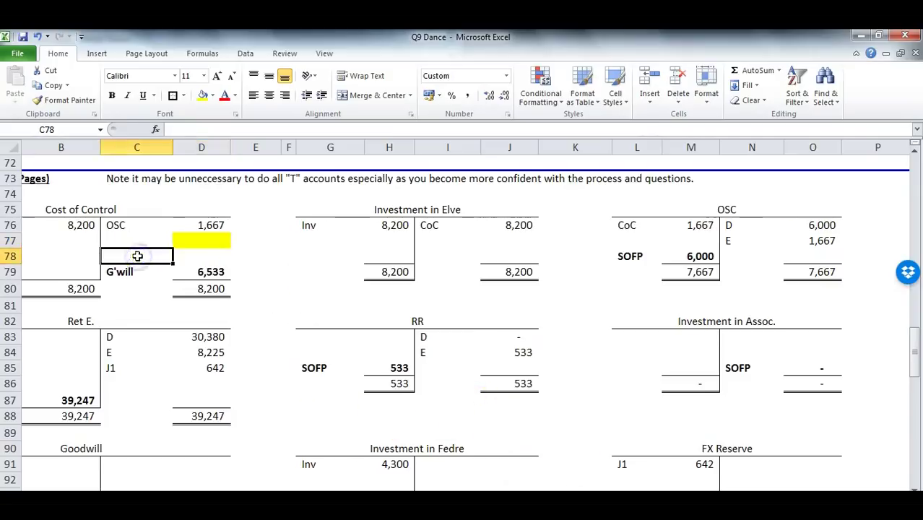
text(RR)
key(Tab)
text(+)
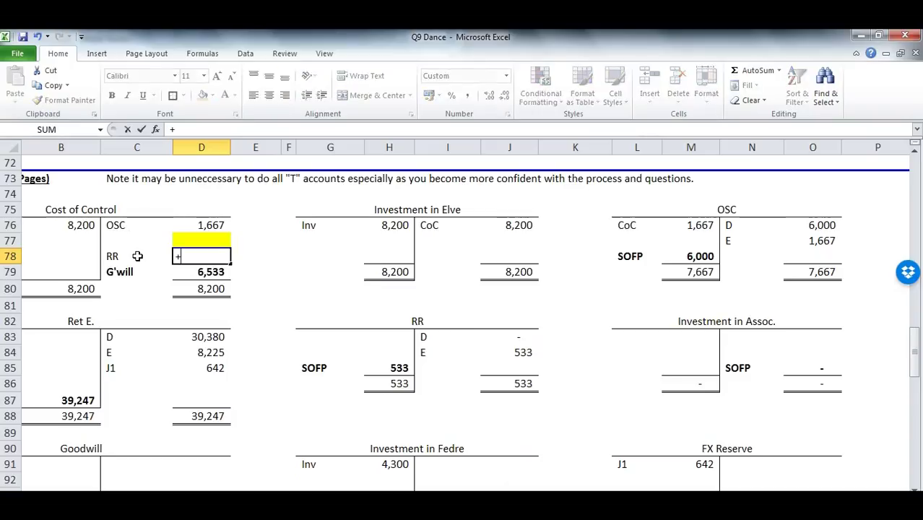
click(503, 348)
key(Return)
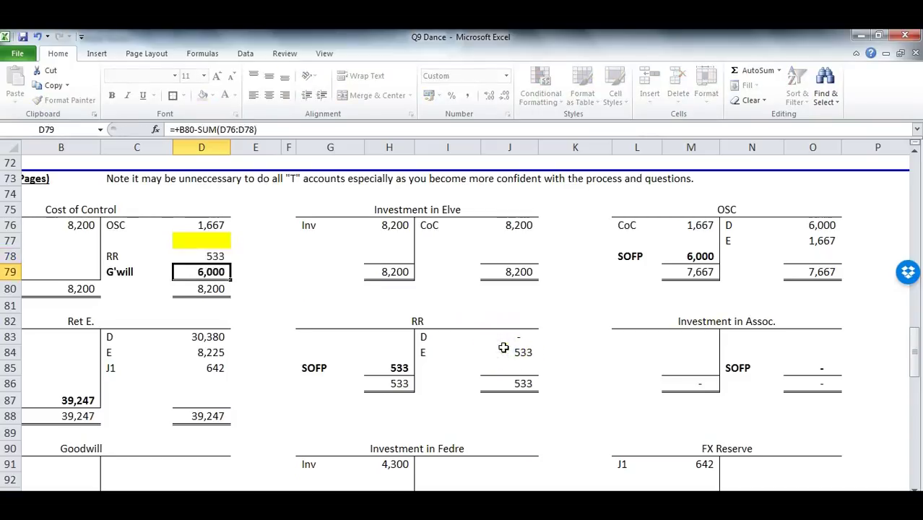
Add a CoC entry of 533 to the RR account, linked to the E 533 figure.
click(301, 338)
text(C)
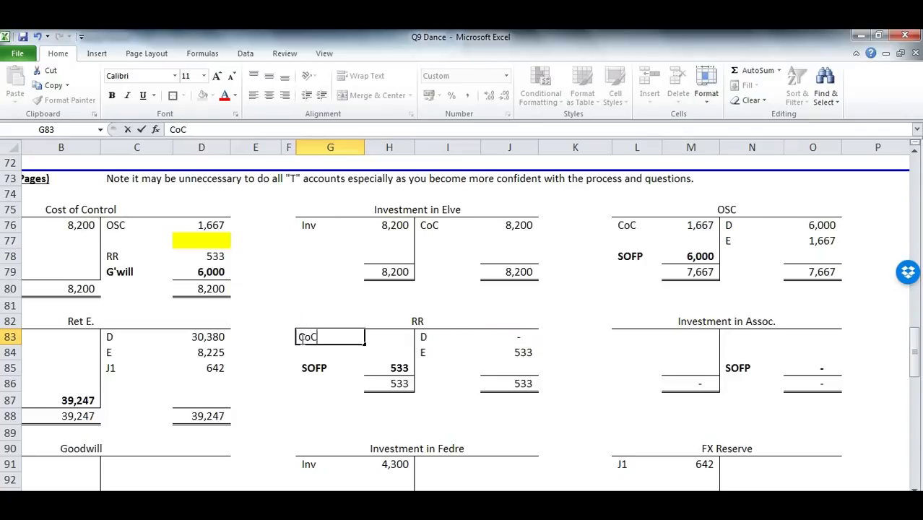
text(oC)
key(Tab)
text(=)
key(Down)
key(Right)
key(Right)
key(Return)
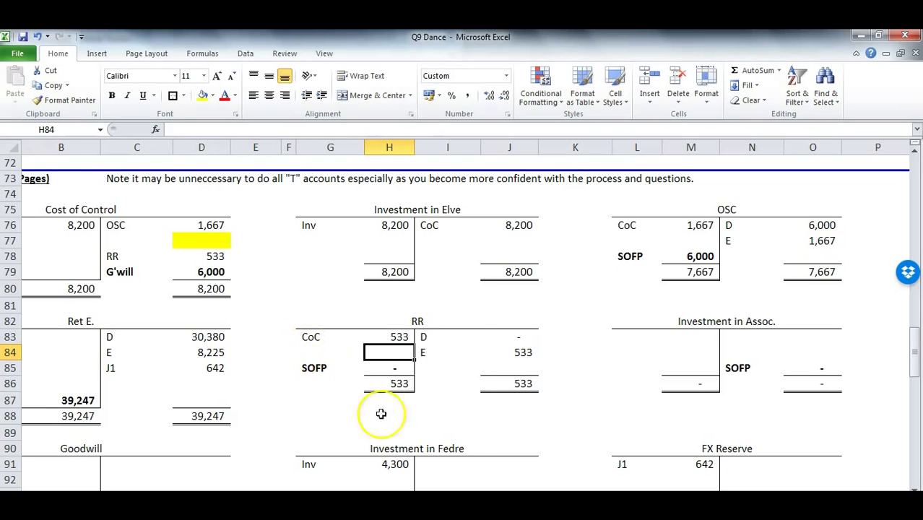
drag(578, 498, 567, 498)
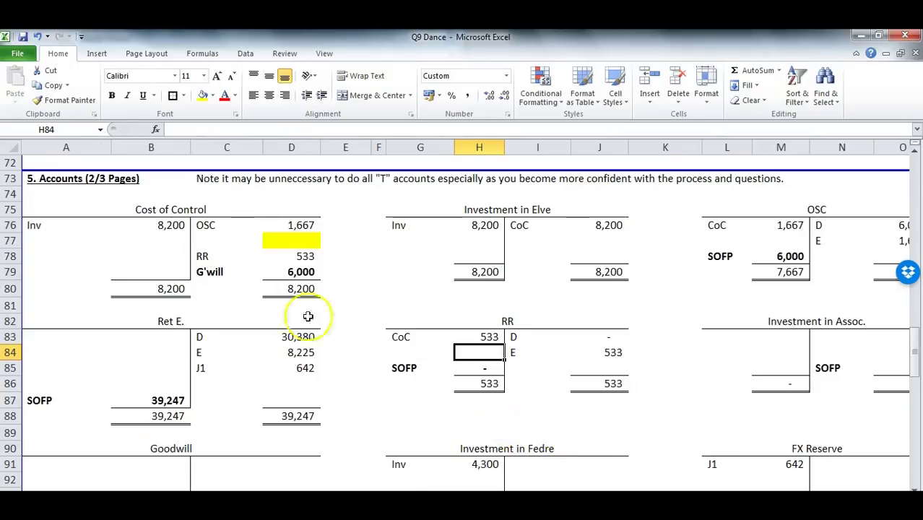
Add a Ret E line to Cost of Control with 8640/1.5, checking the rate in the exam PDF.
click(215, 241)
text(rET)
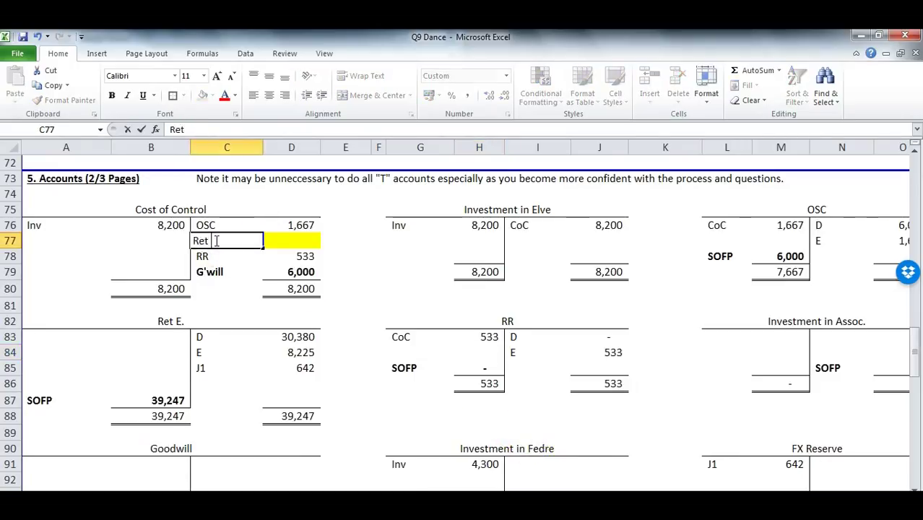
key(Tab)
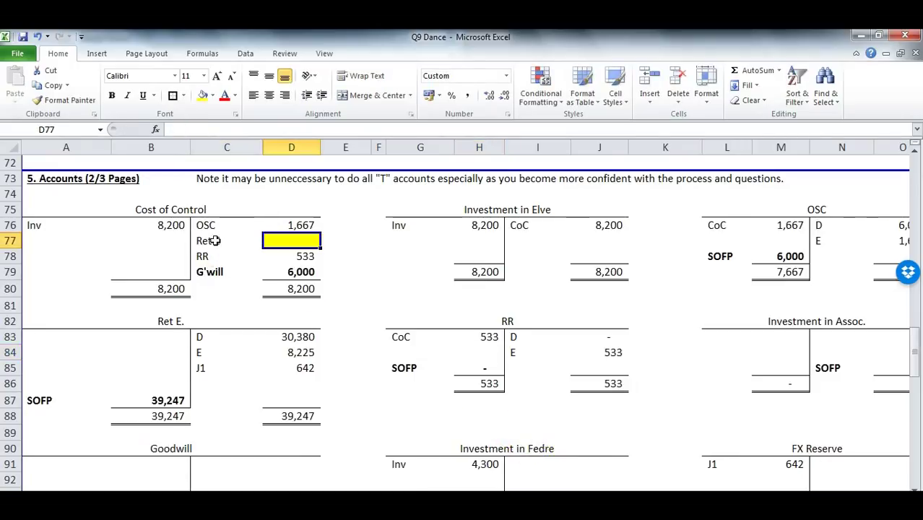
click(285, 355)
drag(294, 364, 293, 367)
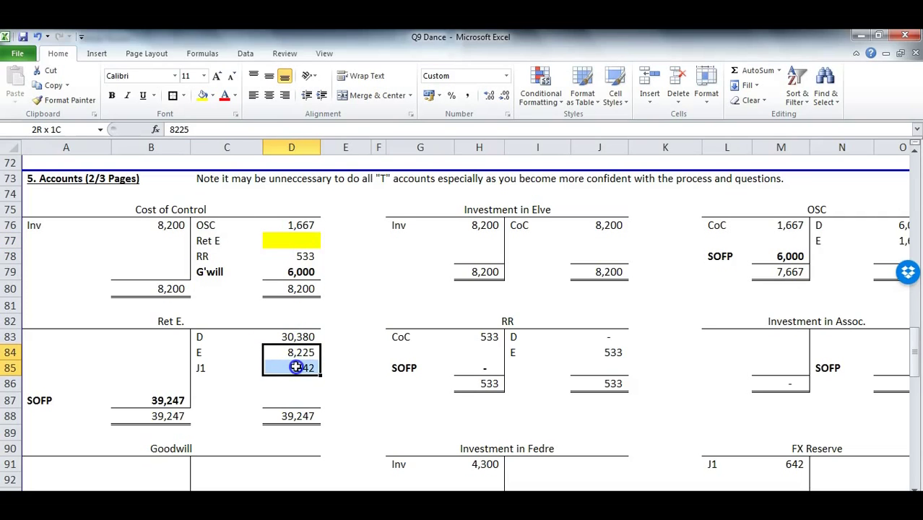
click(285, 241)
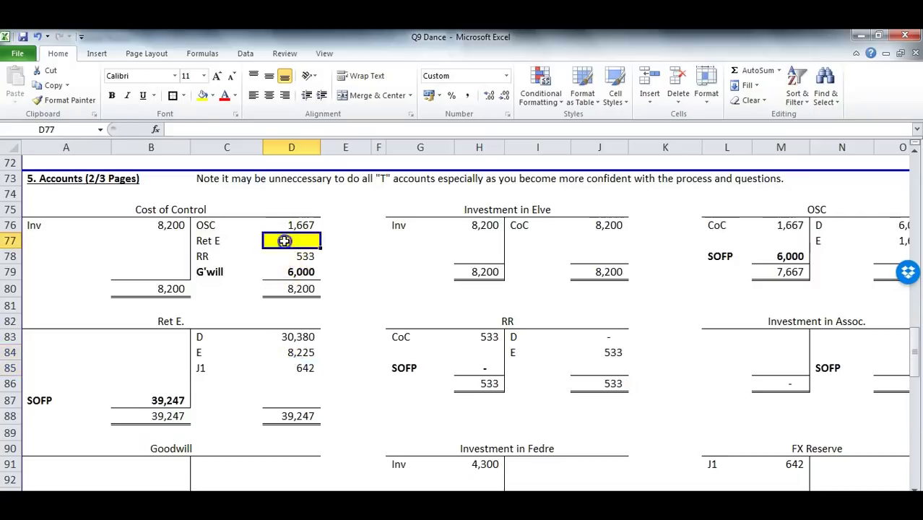
text(+8640)
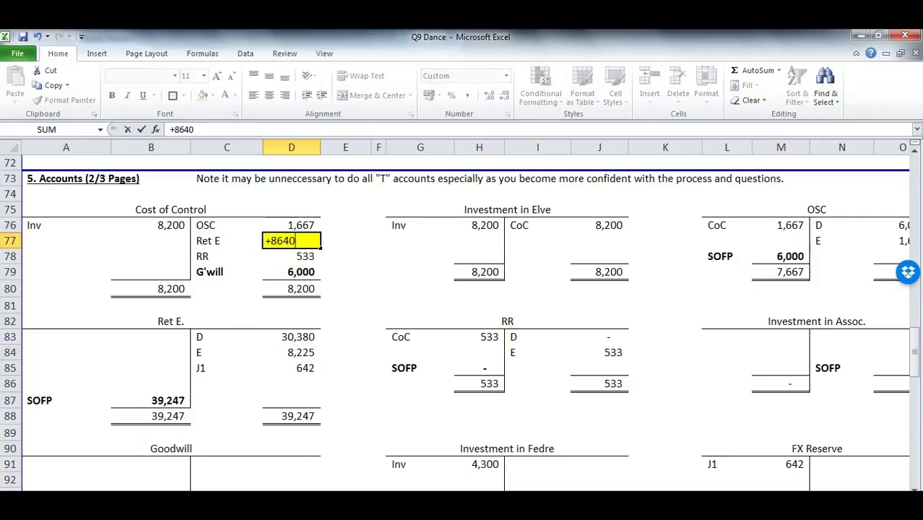
key(alt+Tab)
scroll(274, 154, up, 8)
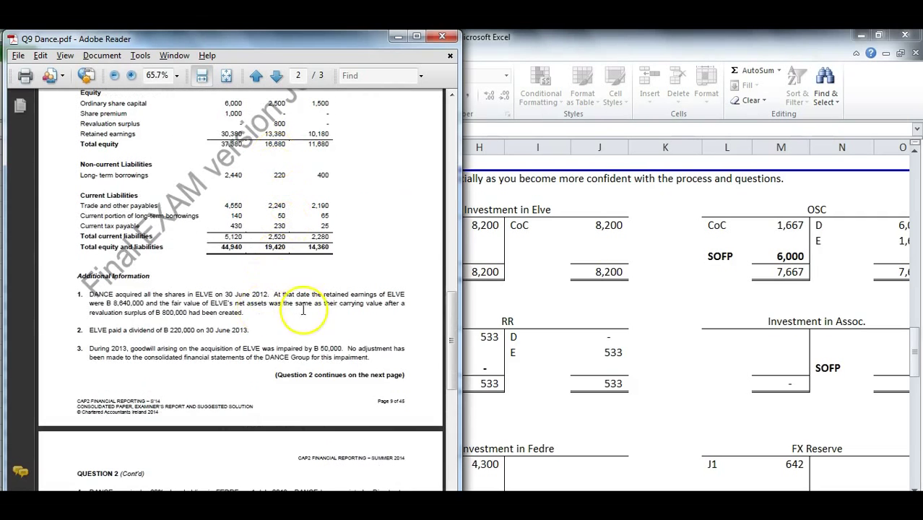
key(alt+Tab)
text(8640)
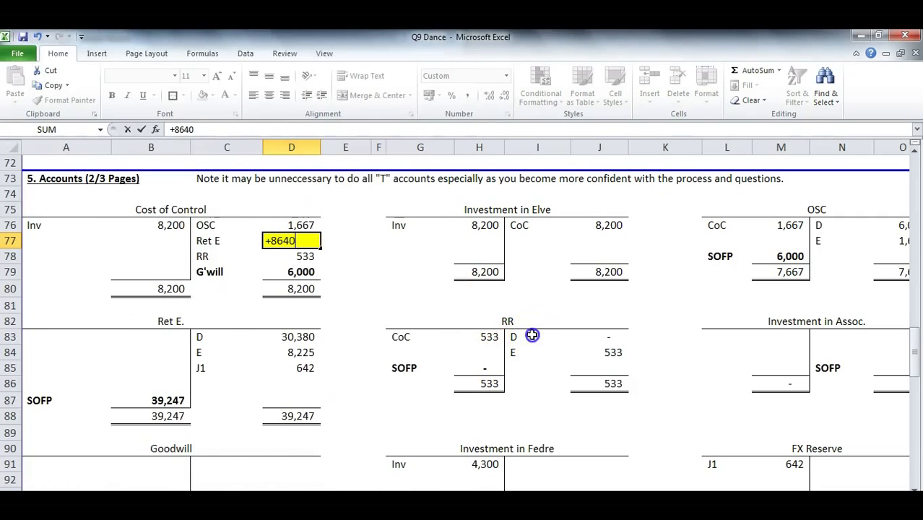
text(/1.5)
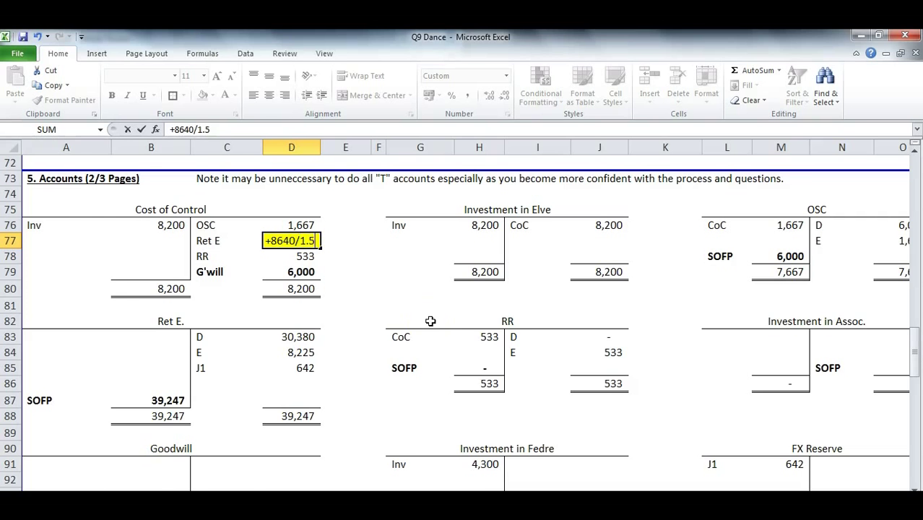
key(alt+Tab)
scroll(238, 281, down, 8)
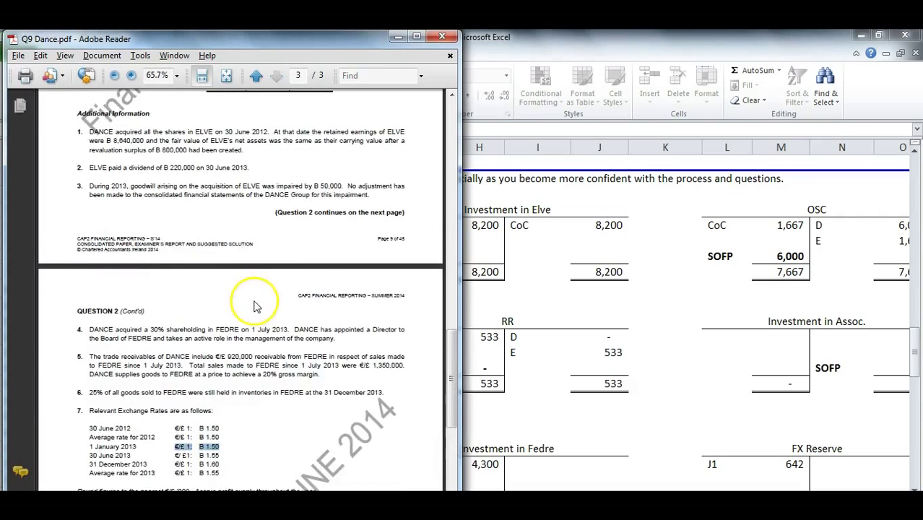
key(alt+Tab)
text(.5)
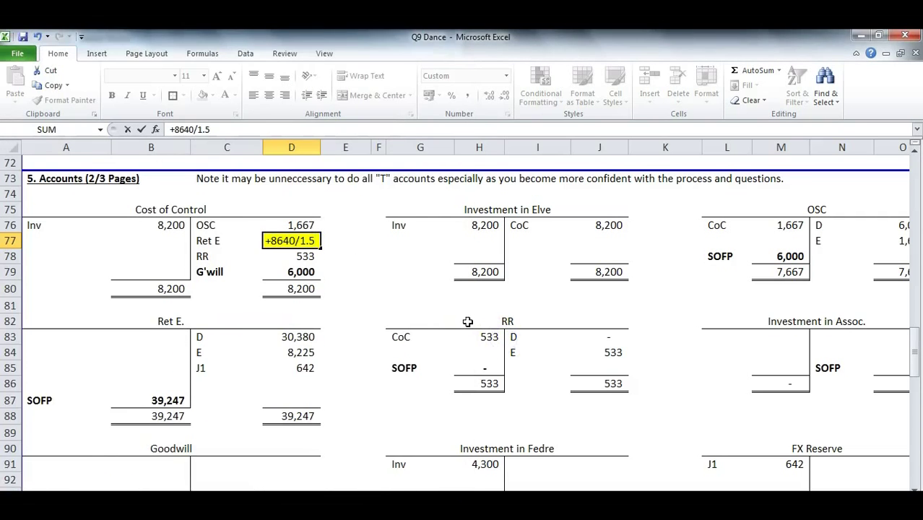
key(shift+Left)
key(shift+Left)
key(shift+Left)
key(Return)
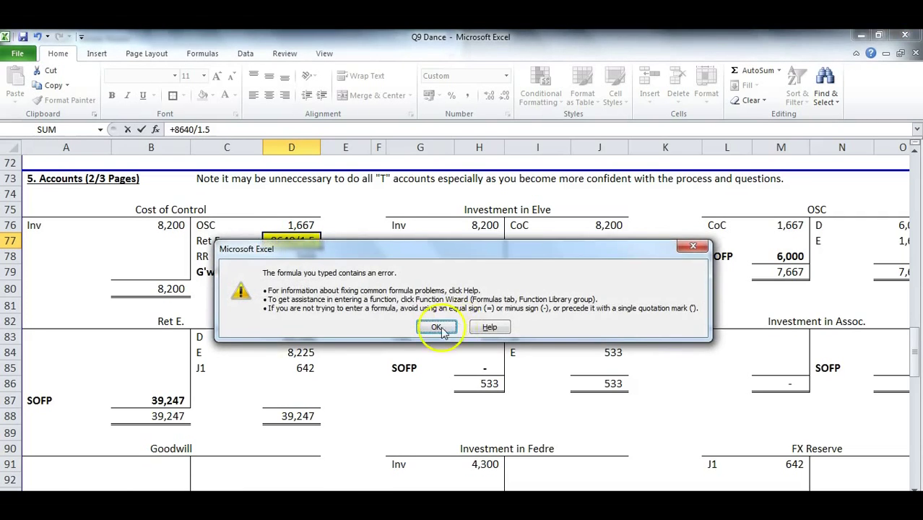
Fix the formula error by replacing the leading + with =, giving Ret E 5,760 and goodwill 240.
click(439, 326)
click(266, 242)
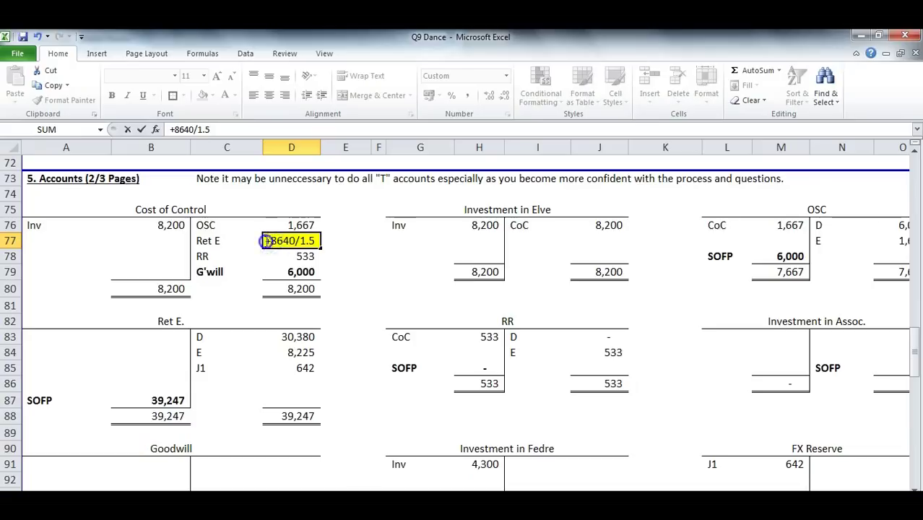
key(BackSpace)
text(=)
key(Return)
click(266, 242)
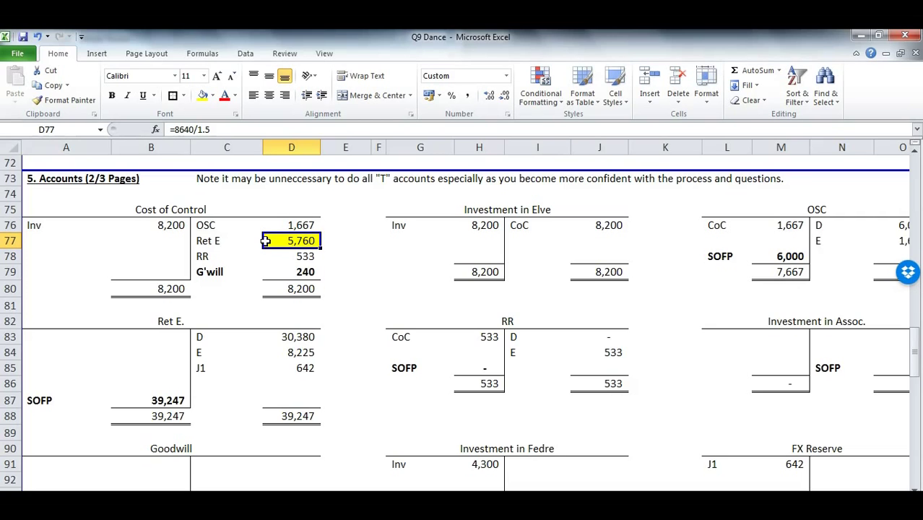
drag(202, 270, 288, 277)
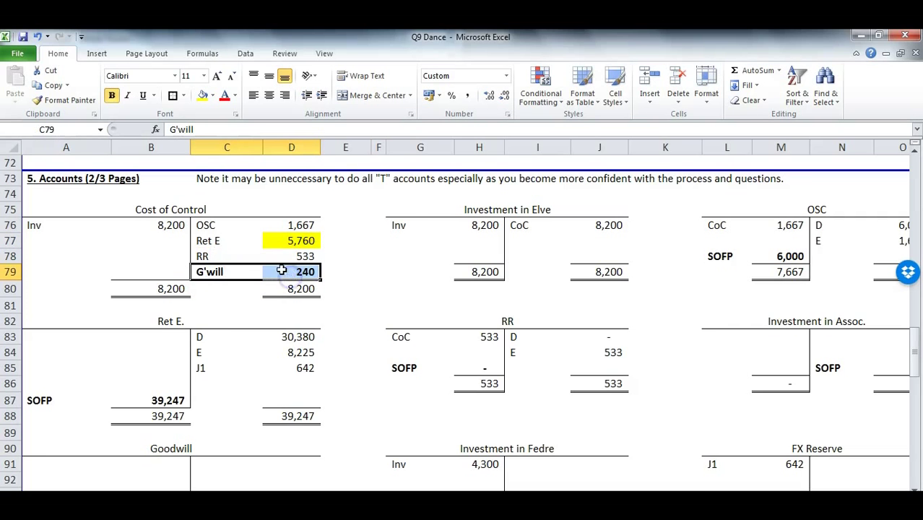
scroll(793, 282, up, 6)
click(786, 225)
scroll(830, 217, right, 4)
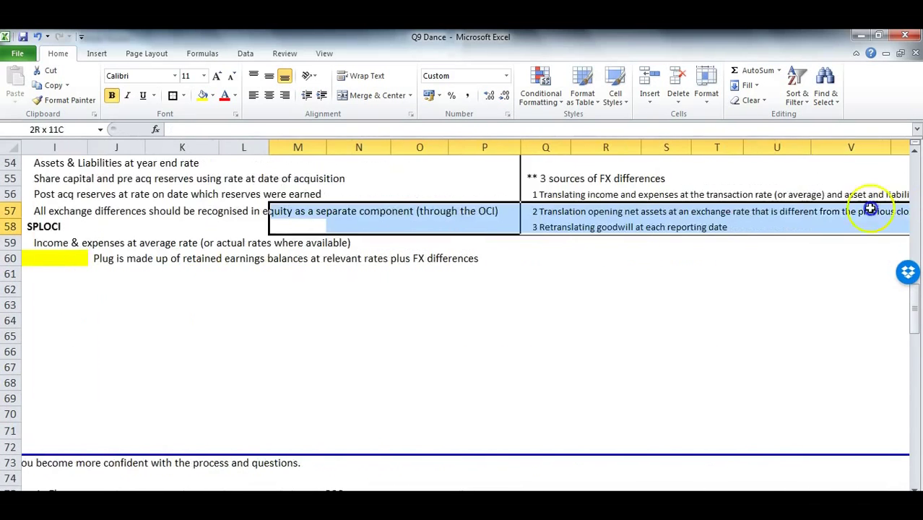
scroll(795, 227, up, 9)
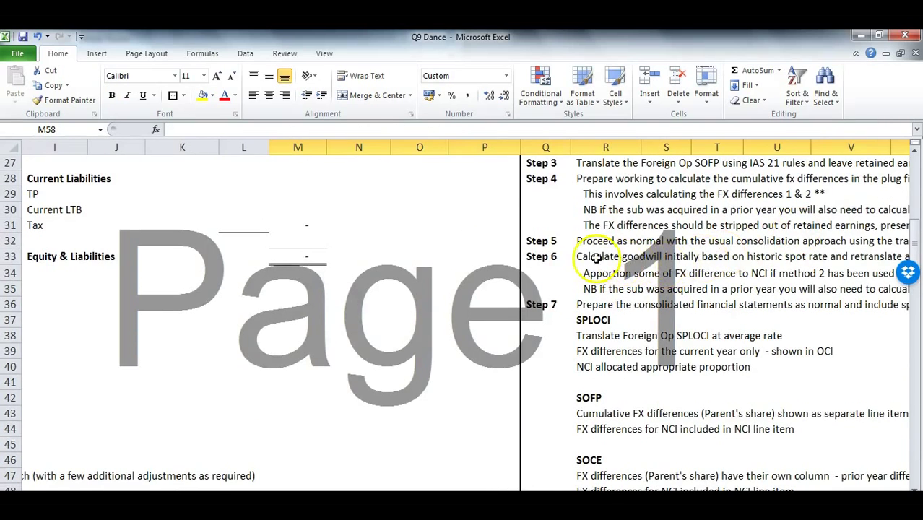
drag(637, 260, 841, 258)
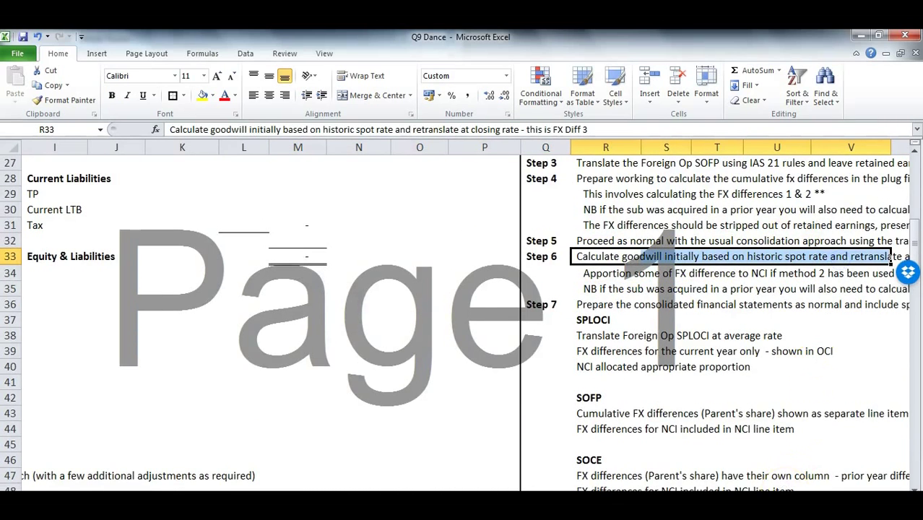
drag(751, 489, 785, 436)
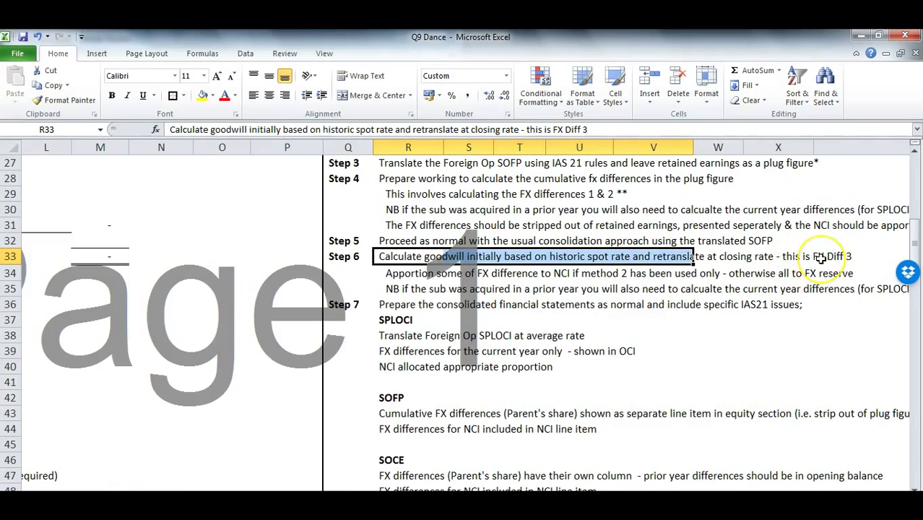
scroll(819, 258, down, 2)
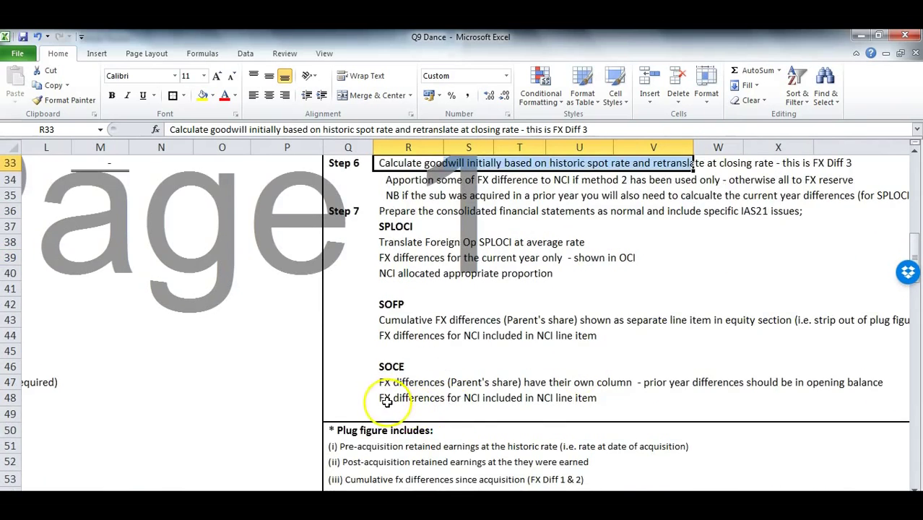
scroll(386, 402, down, 2)
drag(338, 431, 534, 464)
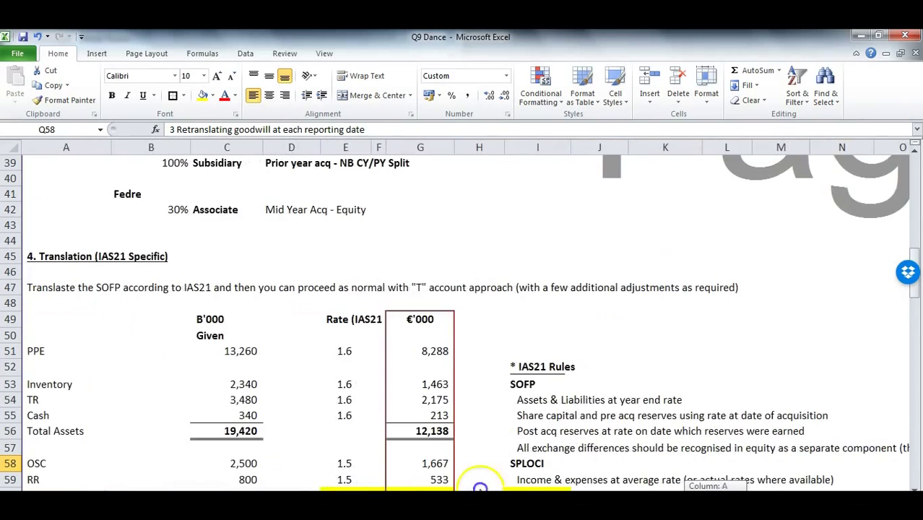
scroll(416, 343, down, 5)
scroll(416, 343, down, 20)
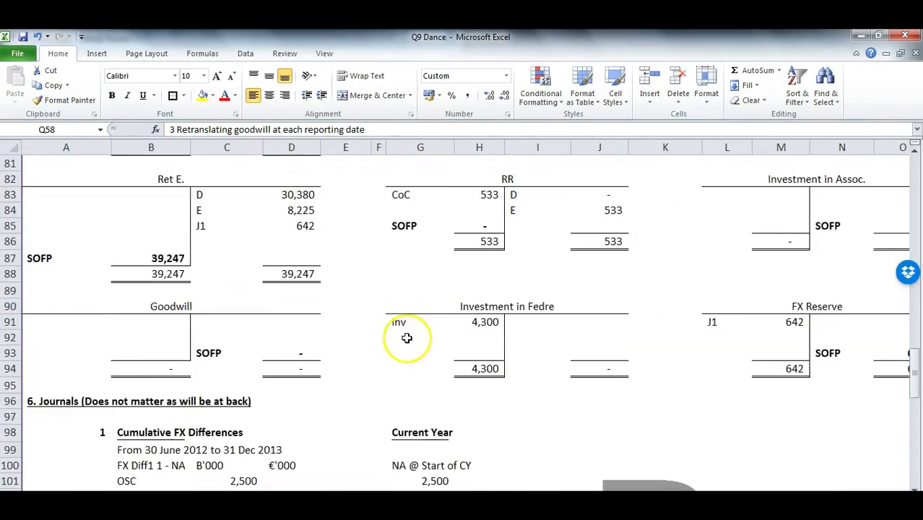
scroll(159, 392, down, 2)
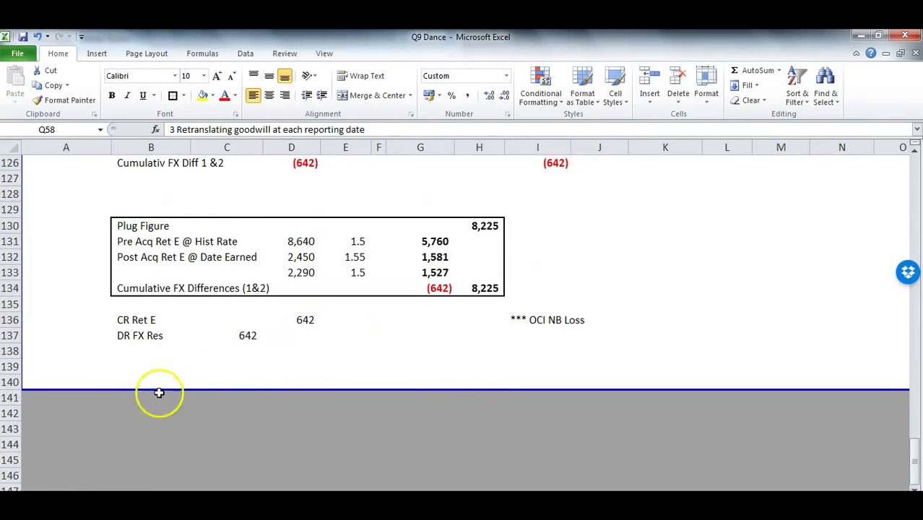
scroll(130, 395, down, 2)
scroll(462, 317, down, 3)
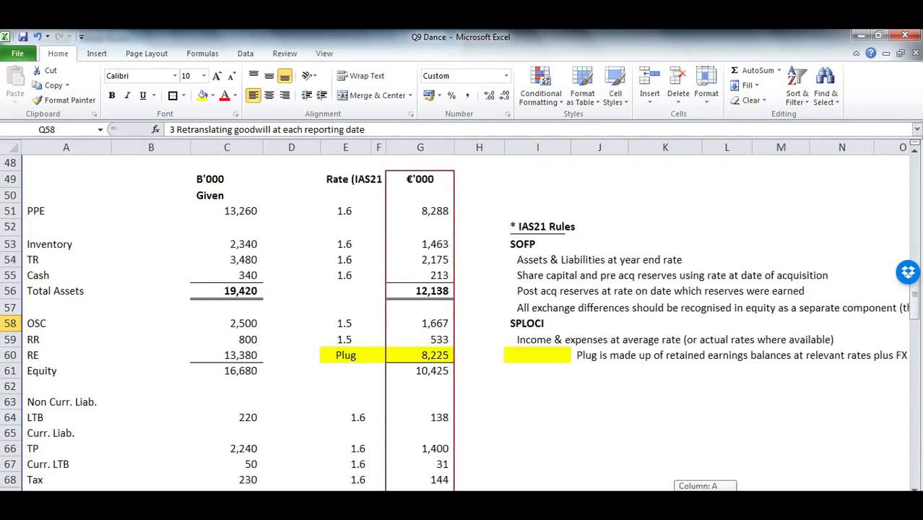
scroll(220, 241, down, 20)
scroll(128, 369, down, 8)
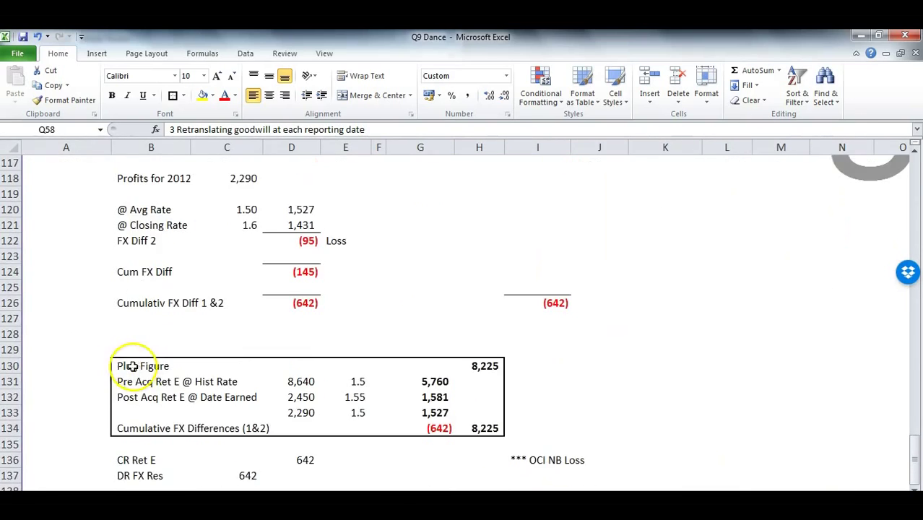
Note '2 Goodwill @ historic rate = 240' in row 140.
click(95, 291)
text(2)
key(Tab)
text(G)
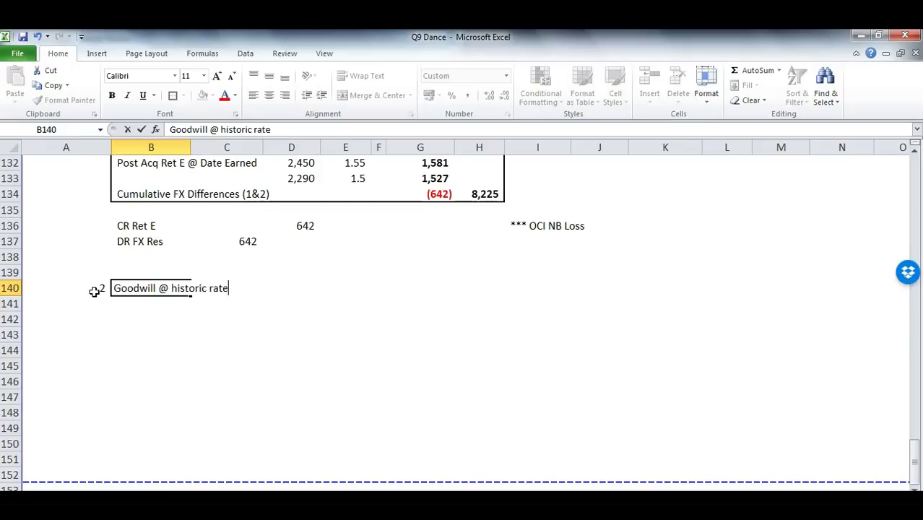
text(oodwill @ historic rate =)
key(Tab)
key(Tab)
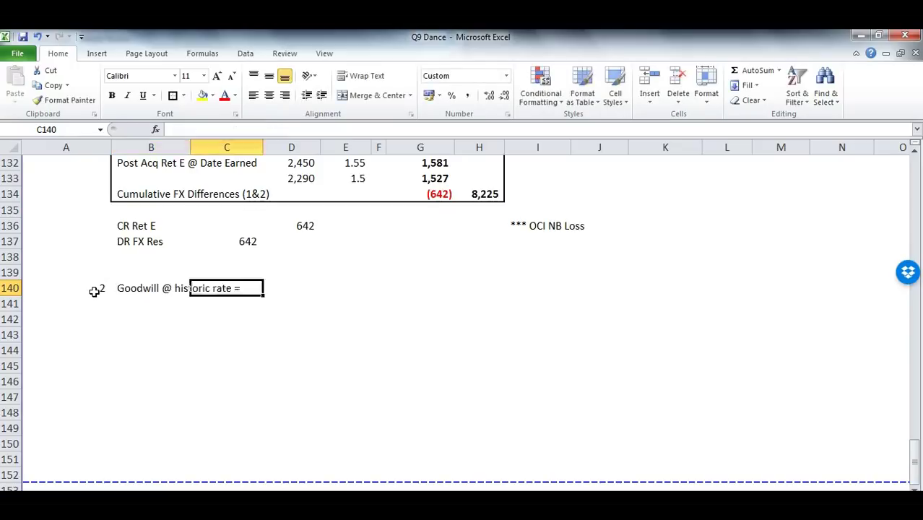
text(240)
key(Return)
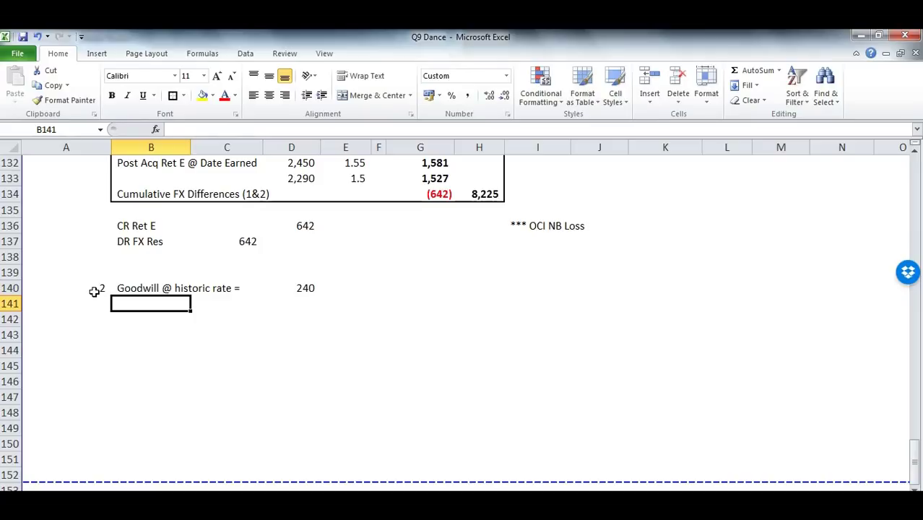
Start the goodwill working with Cost of €'000 8,200, checked against the question PDF.
click(759, 288)
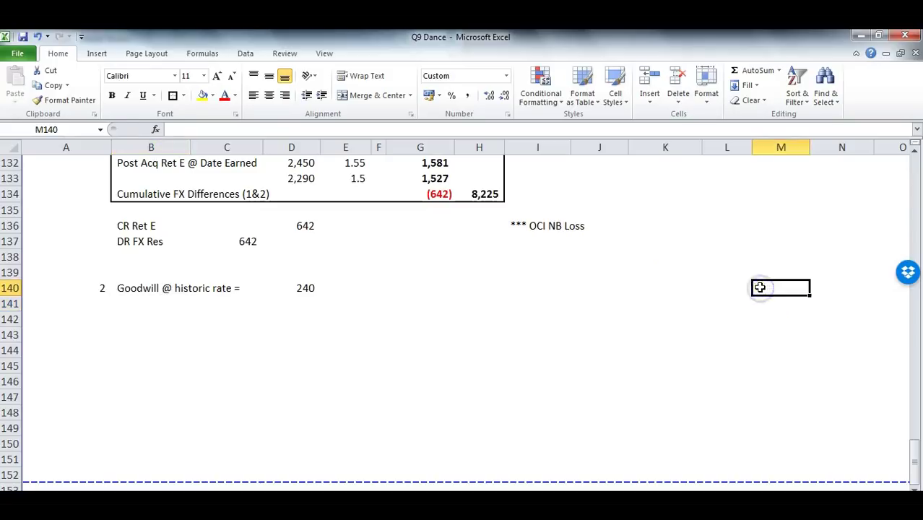
text(C)
key(Tab)
key(Tab)
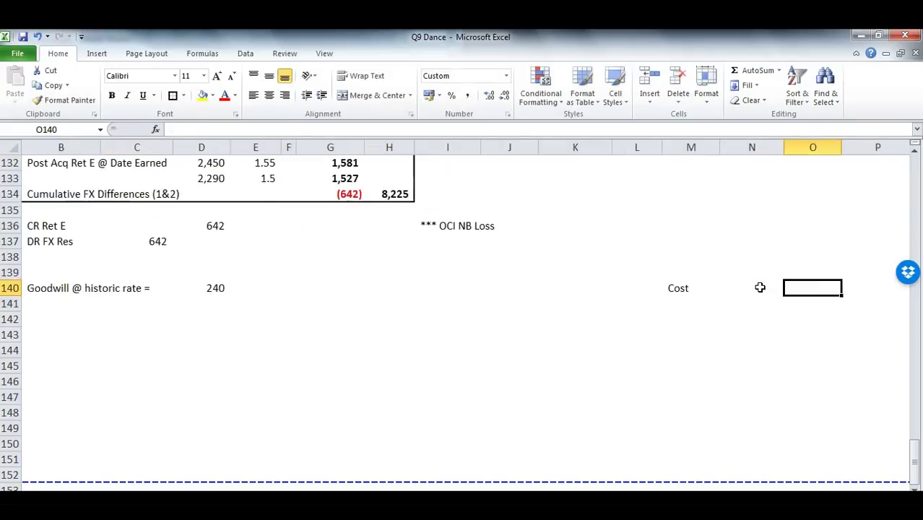
key(Up)
text(€)
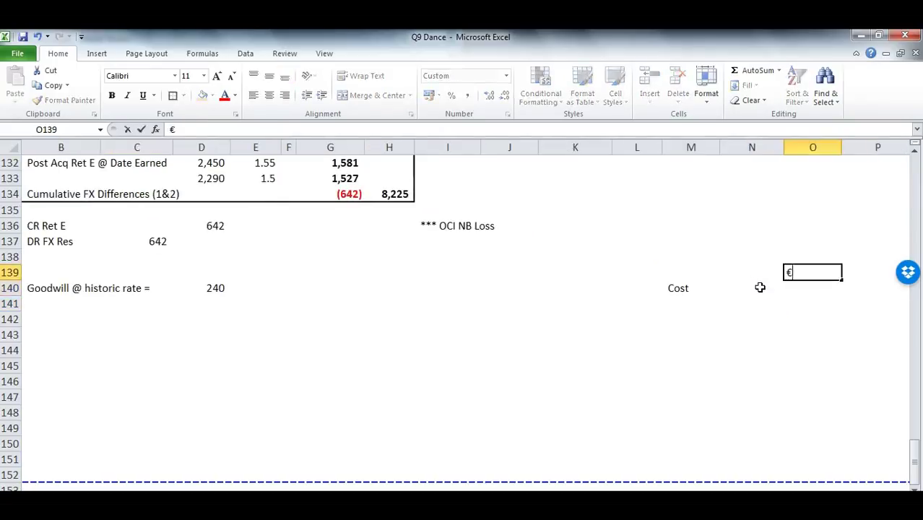
text('000)
key(Return)
text(8200)
key(Return)
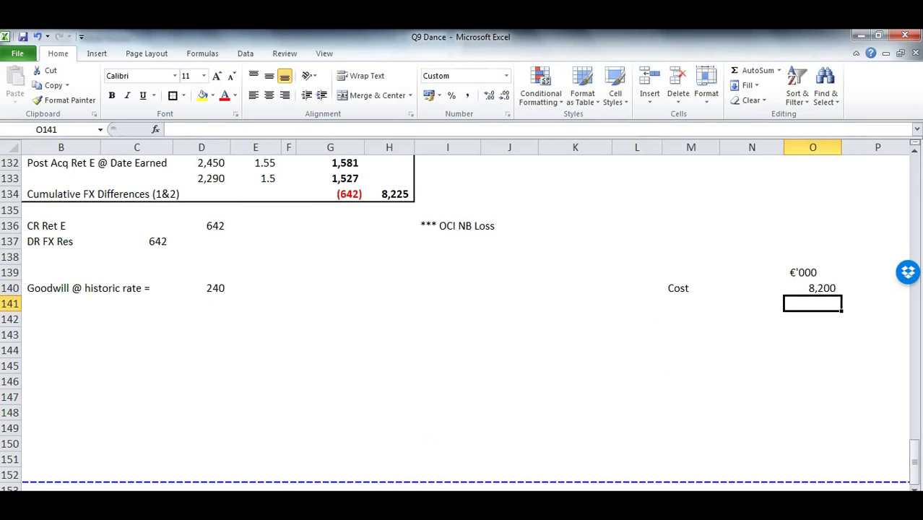
key(alt+Tab)
scroll(180, 223, down, 8)
scroll(222, 165, up, 4)
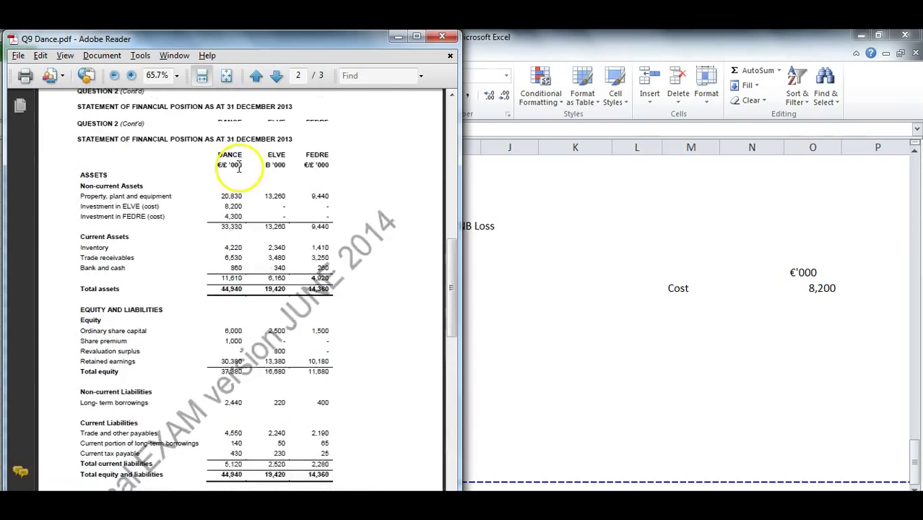
click(223, 241)
click(659, 294)
List Net Assets labels OSC, RET E and RR under a B'000 heading.
click(692, 318)
text(Net Assets)
key(Return)
text(OSC)
key(Return)
text(RE)
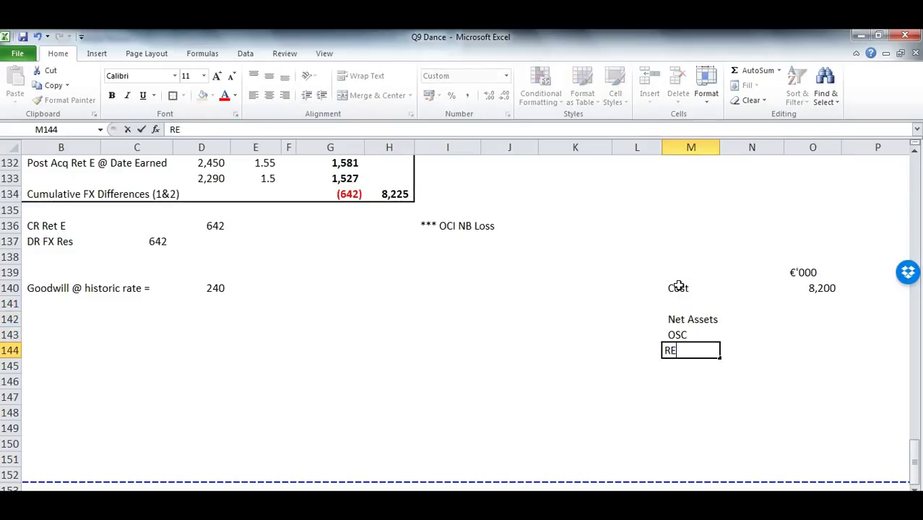
text(T E)
key(Return)
text(RR)
key(Right)
key(Up)
key(Up)
key(Up)
text(B)
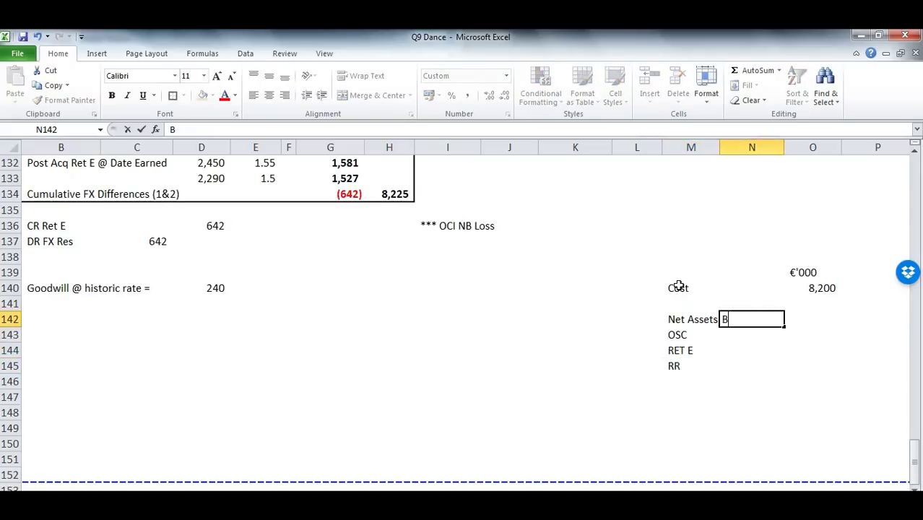
text('00)
key(Return)
key(Up)
key(F2)
text(0)
key(Return)
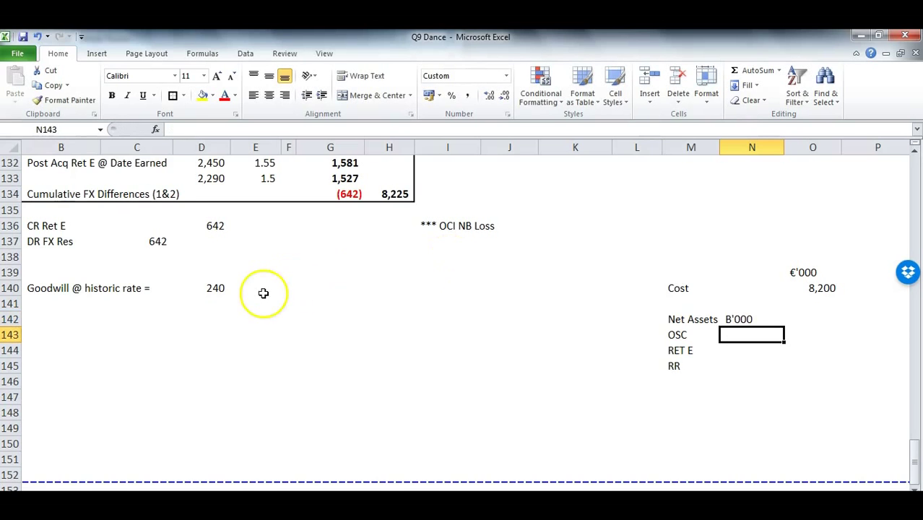
Enter net assets 2,500, 8,640 and 800 and AutoSum them to 11,940.
scroll(263, 293, up, 13)
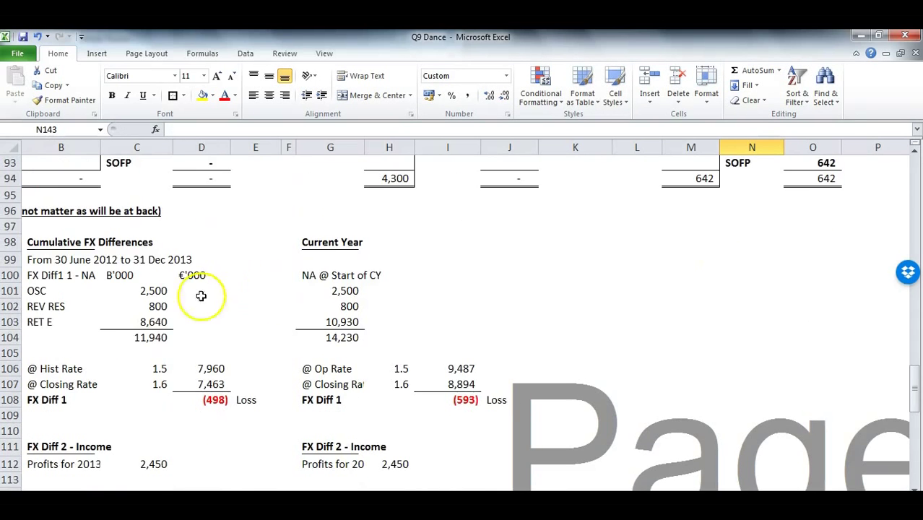
click(139, 289)
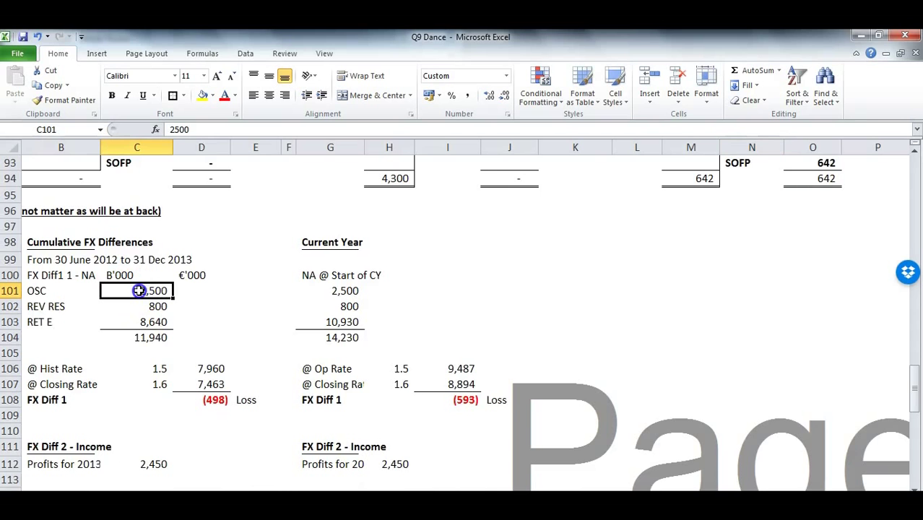
drag(139, 290, 138, 321)
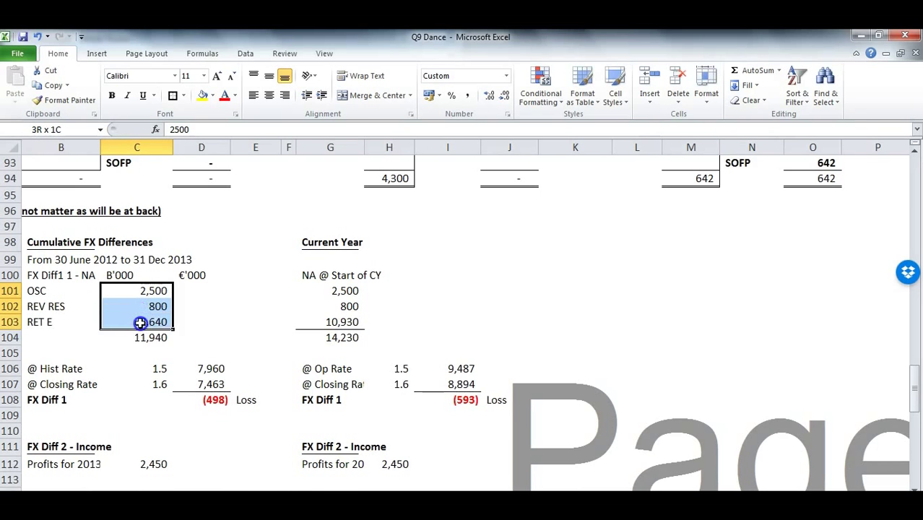
scroll(763, 363, down, 12)
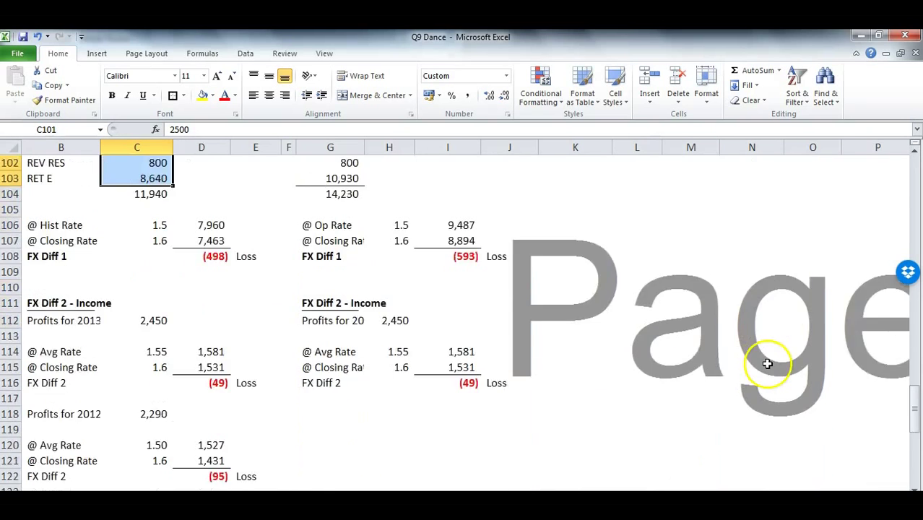
click(757, 383)
text(2500)
key(Return)
text(8640)
key(Return)
text(800)
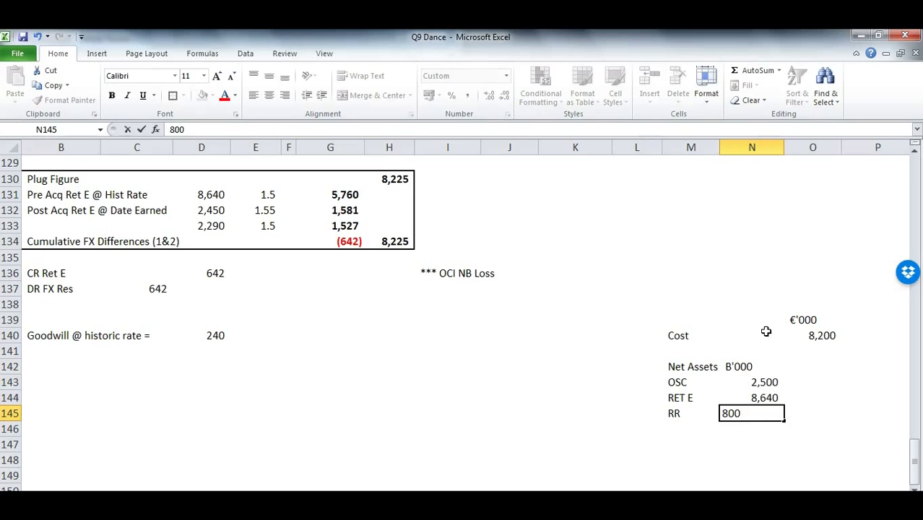
key(Return)
key(alt+equal)
key(Return)
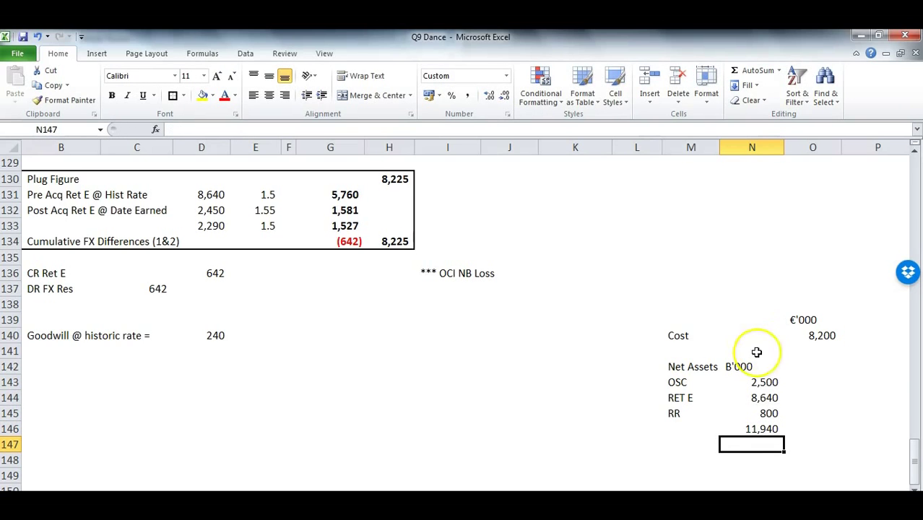
Add a top border above the 11,940 net assets total.
click(758, 428)
click(184, 96)
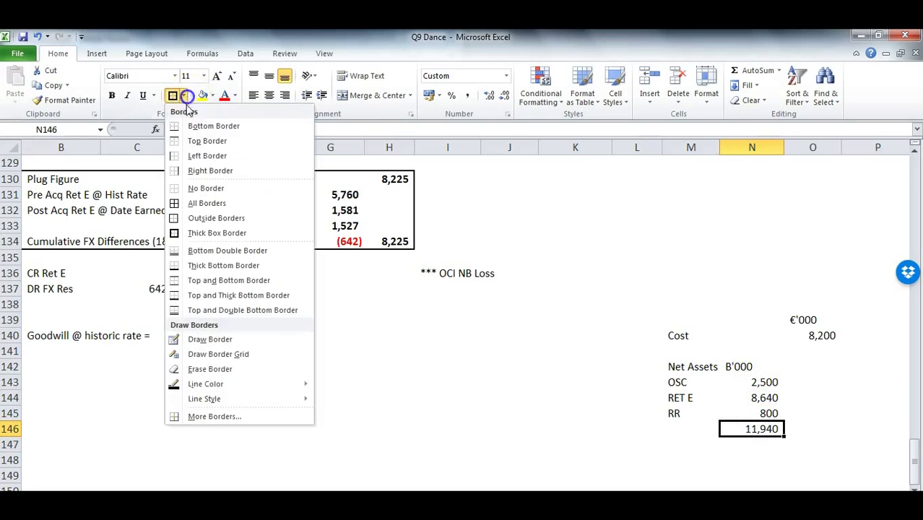
click(676, 442)
drag(685, 443, 918, 434)
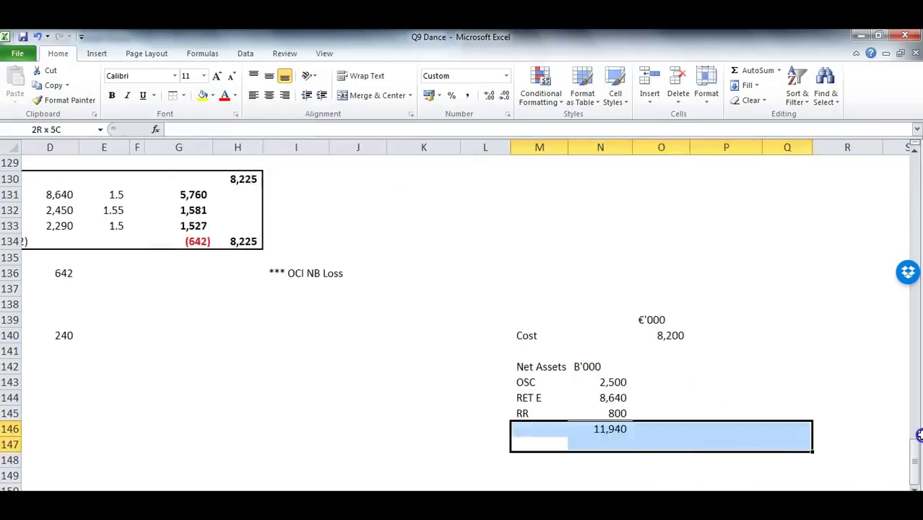
scroll(732, 435, down, 2)
click(679, 333)
Translate net assets in O146 with =N146/1.5, giving 7,960.
text(+)
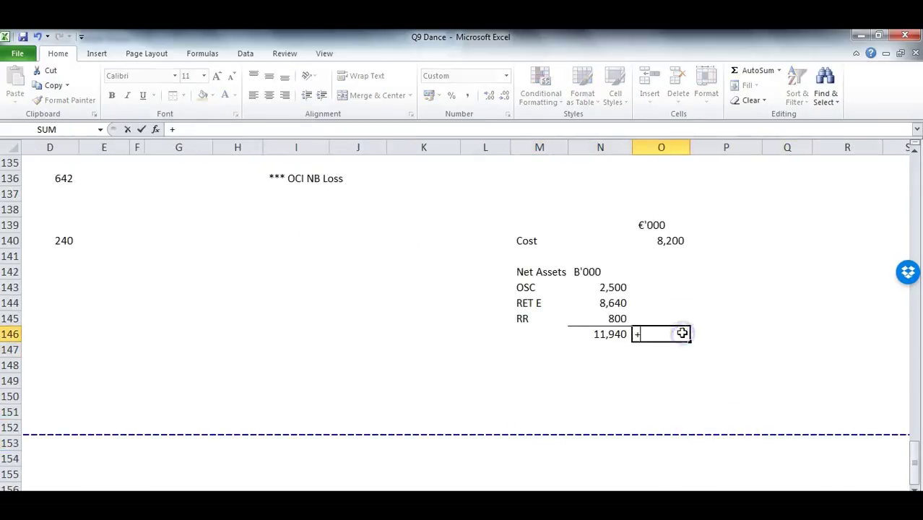
key(Left)
text(/)
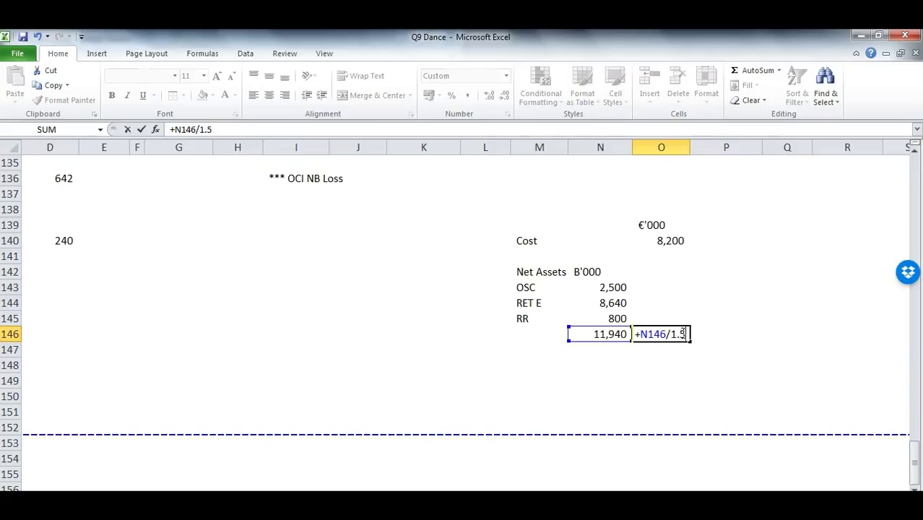
text(1.5)
key(Return)
double_click(682, 334)
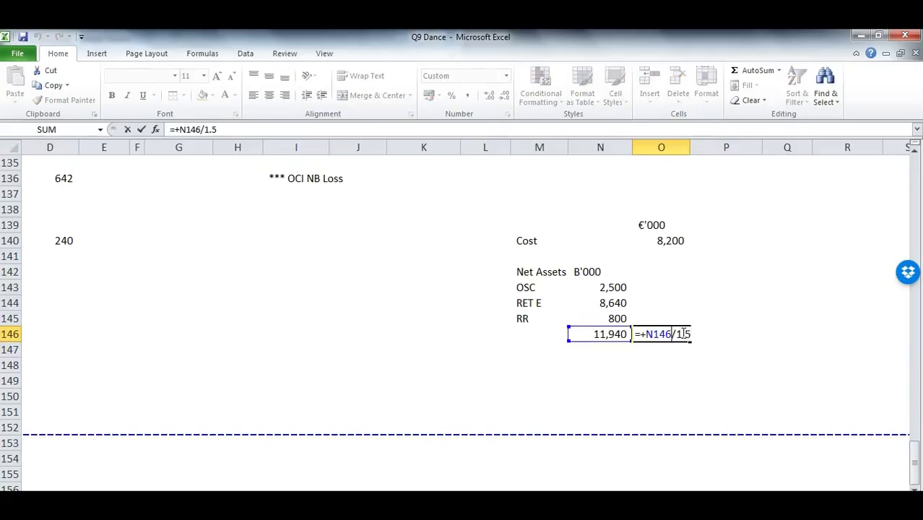
key(Return)
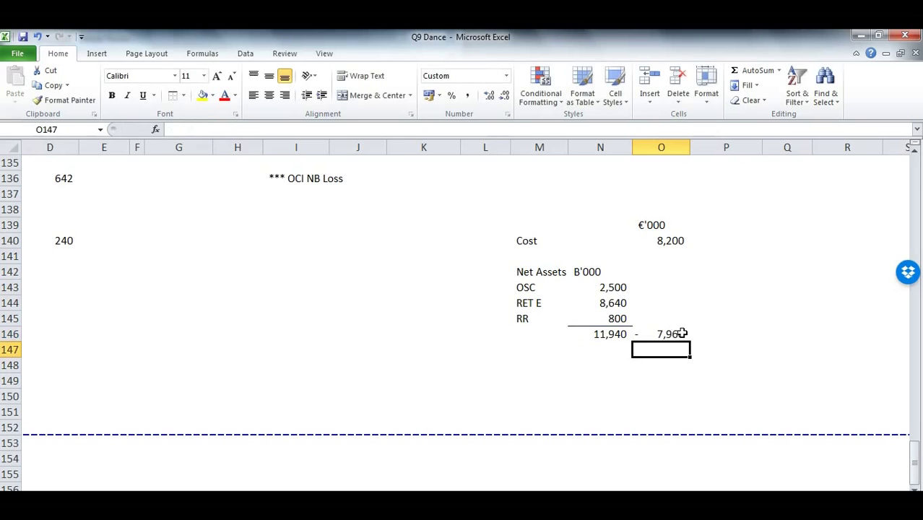
Sum goodwill to 240 in O147, label it Goodwill, and bold the row.
key(alt+equal)
key(shift+Up)
key(shift+Up)
key(shift+Up)
key(shift+Up)
key(shift+Up)
key(shift+Up)
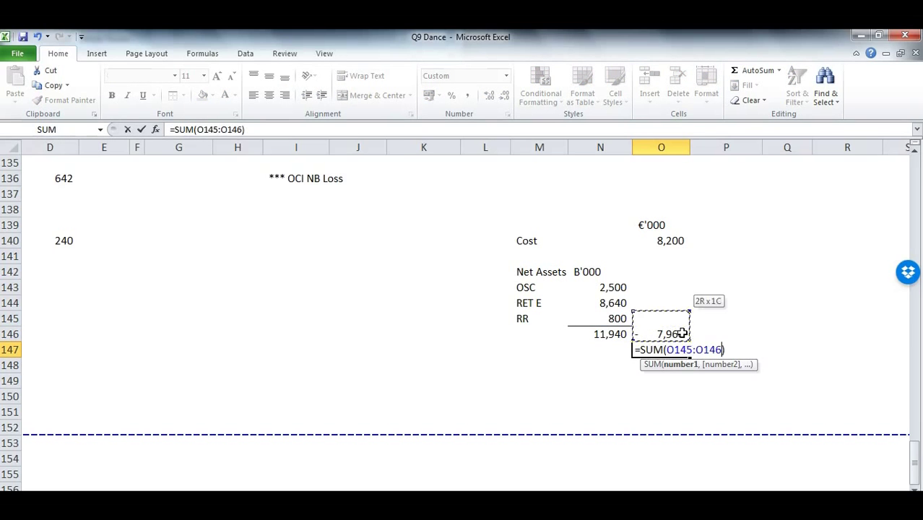
key(Return)
key(Up)
key(ctrl+b)
click(525, 350)
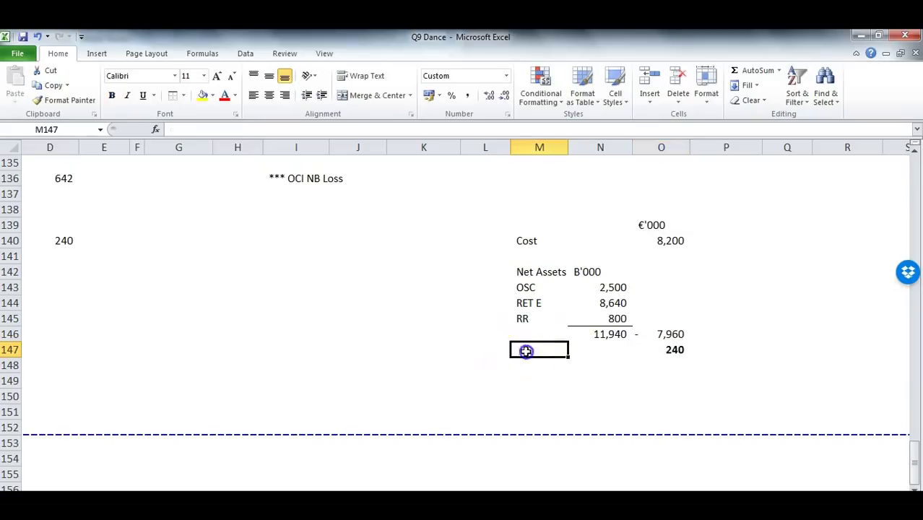
text(gOODWILL)
key(Return)
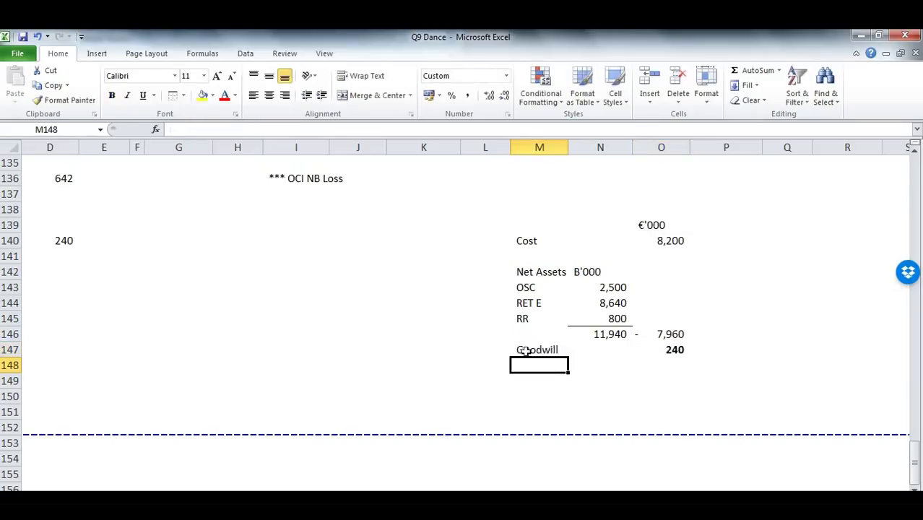
drag(525, 350, 651, 343)
key(ctrl+b)
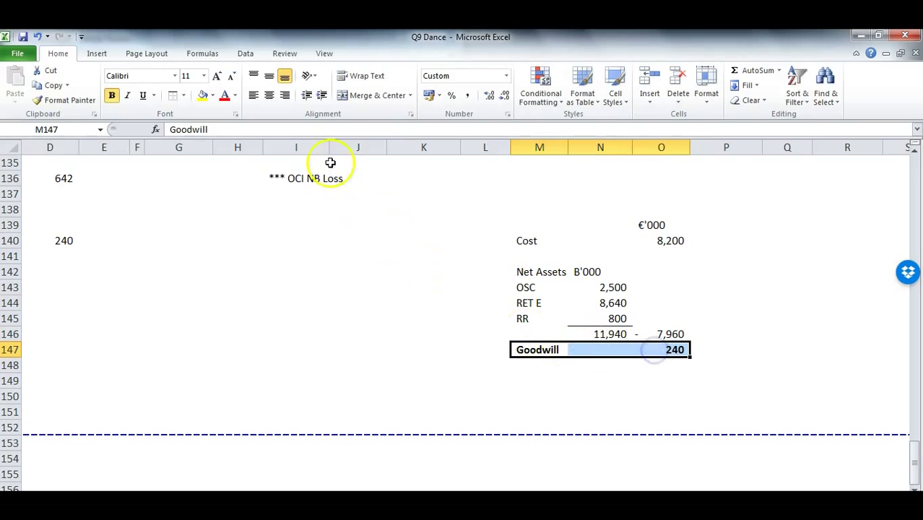
Apply a Thick Box Border to the Goodwill row and review the working.
click(180, 97)
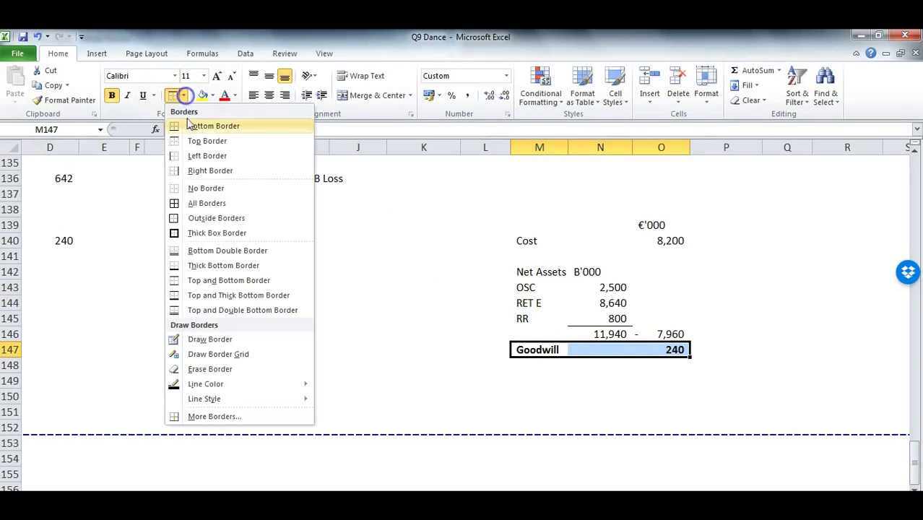
click(210, 233)
drag(532, 240, 679, 351)
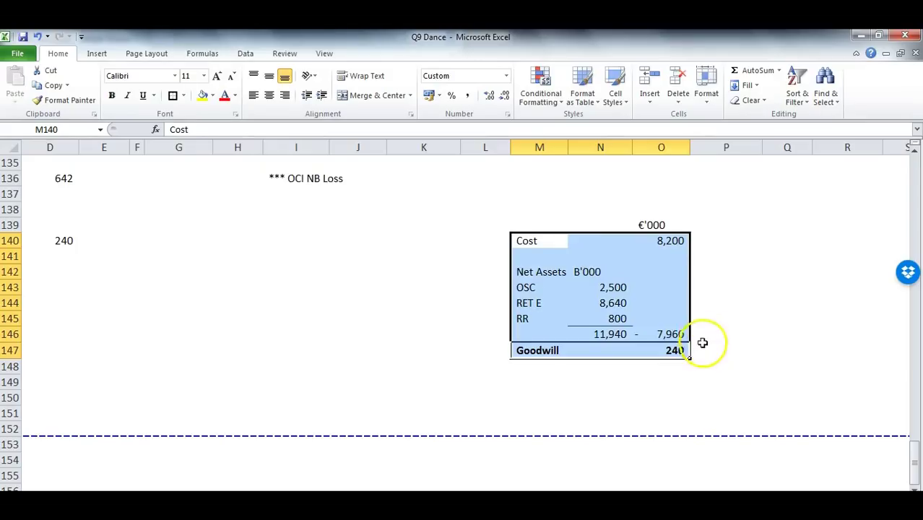
click(676, 351)
drag(200, 249, 22, 238)
click(174, 244)
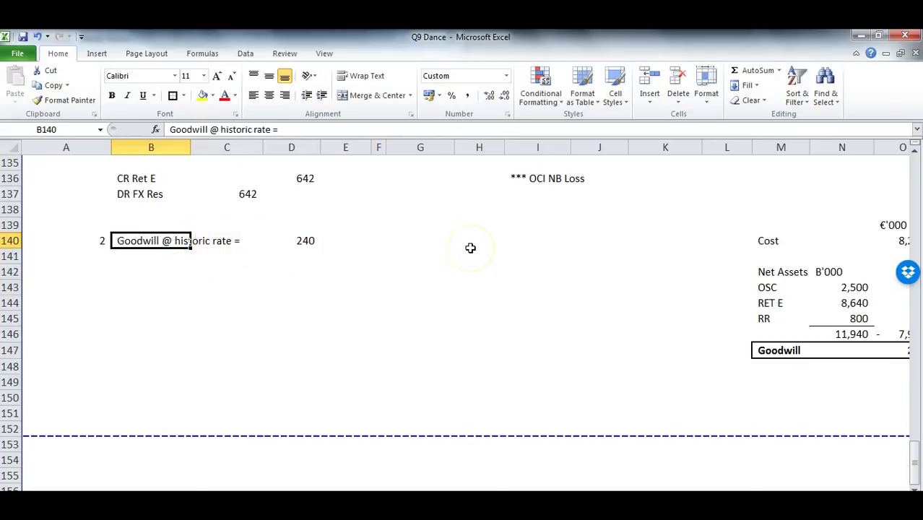
Label B142 'Closing Goodwill' and enter =240*1.5/1.6 in D142, giving 225.
click(168, 263)
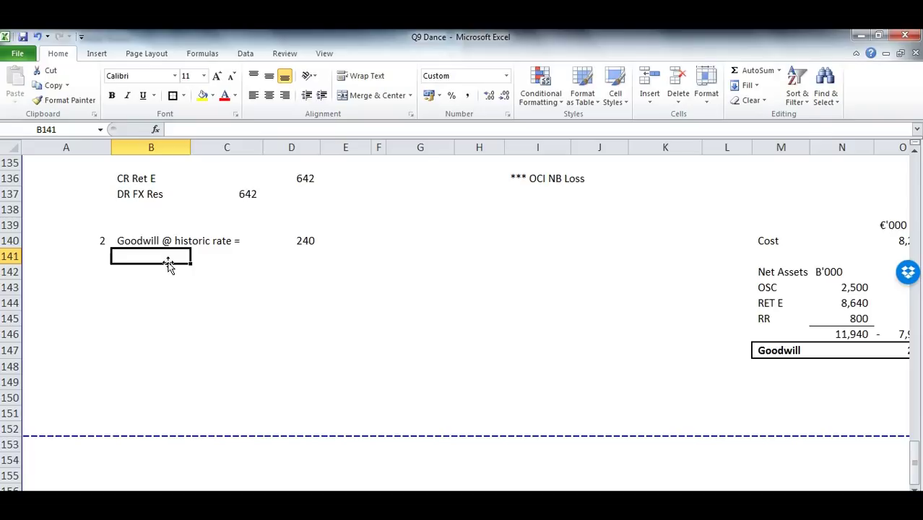
key(Down)
text(CLosing Goodwi)
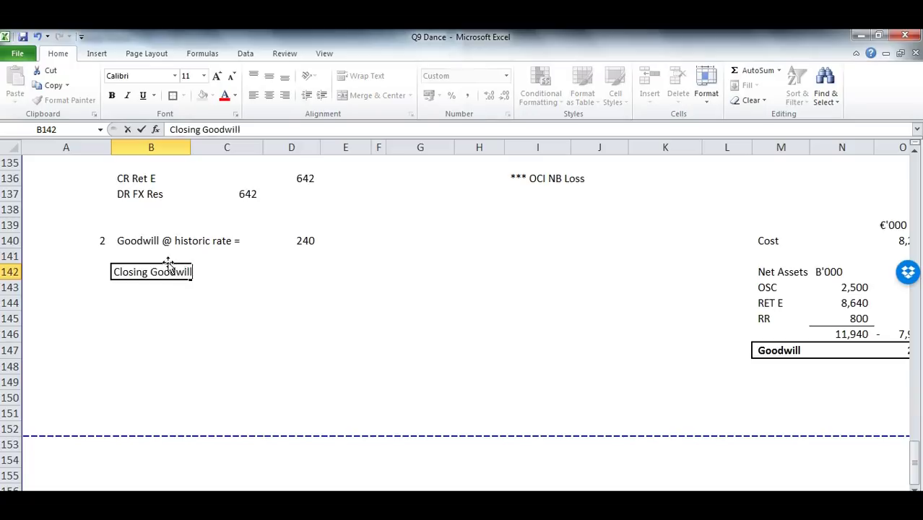
text(ll)
key(Right)
key(Right)
key(Right)
key(Left)
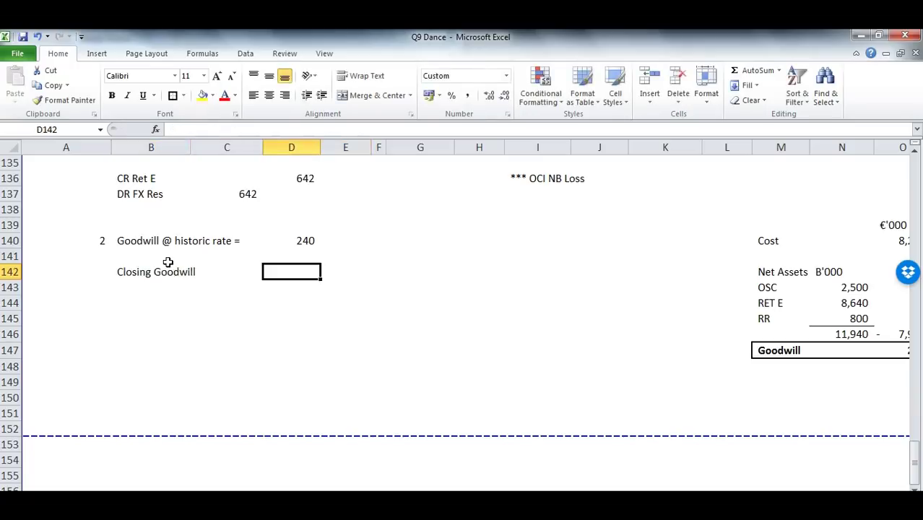
text(+240)
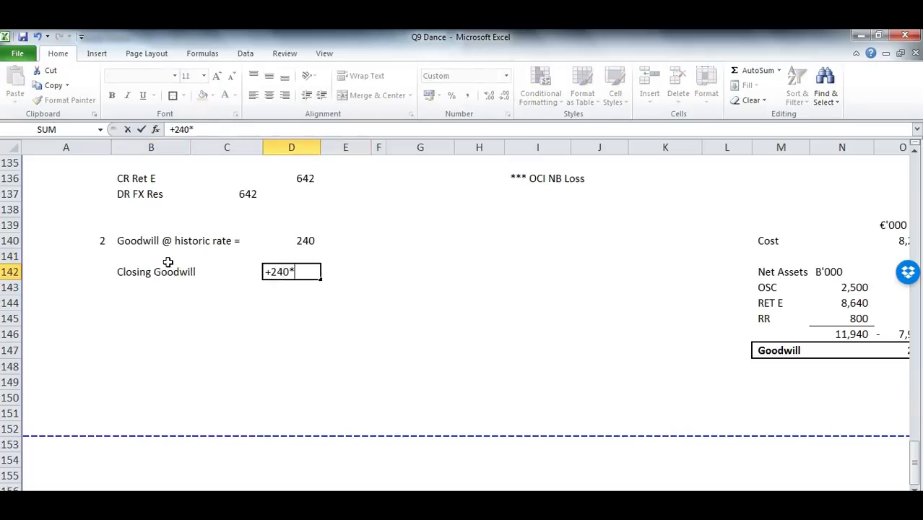
text(*1.5/1.6)
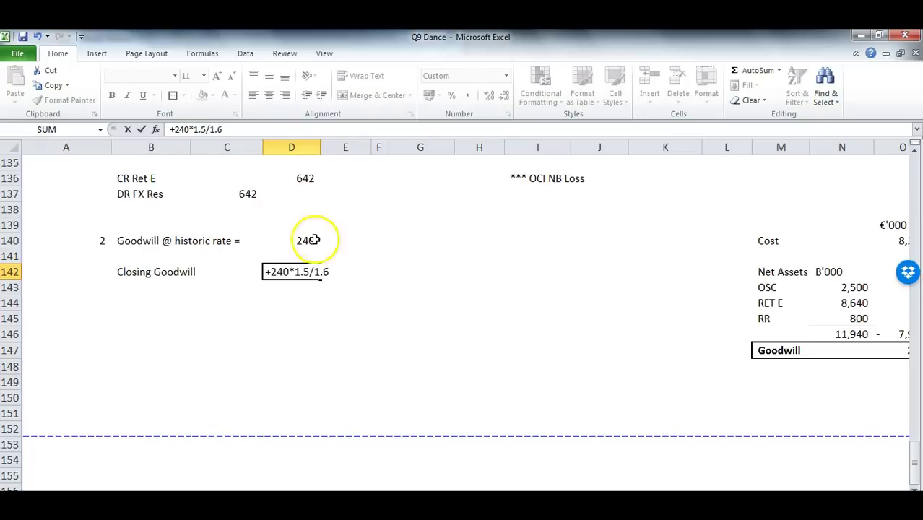
double_click(298, 272)
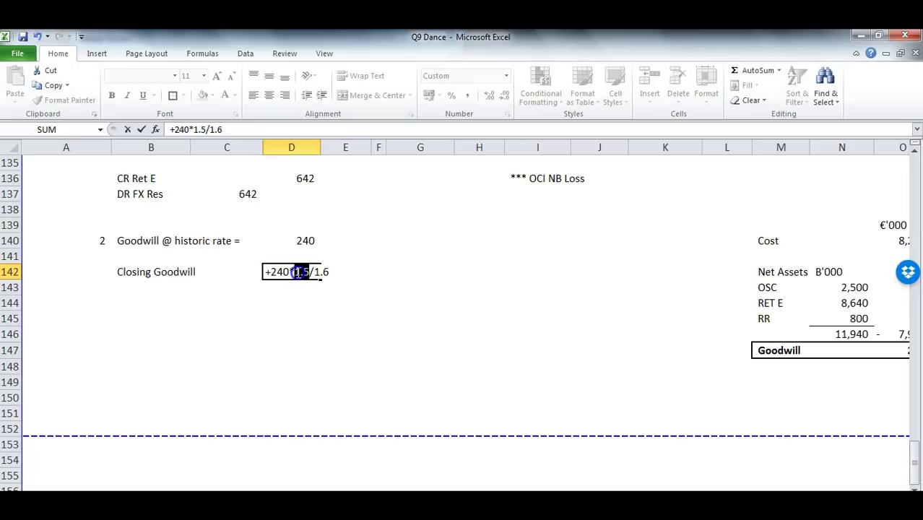
double_click(317, 271)
key(Return)
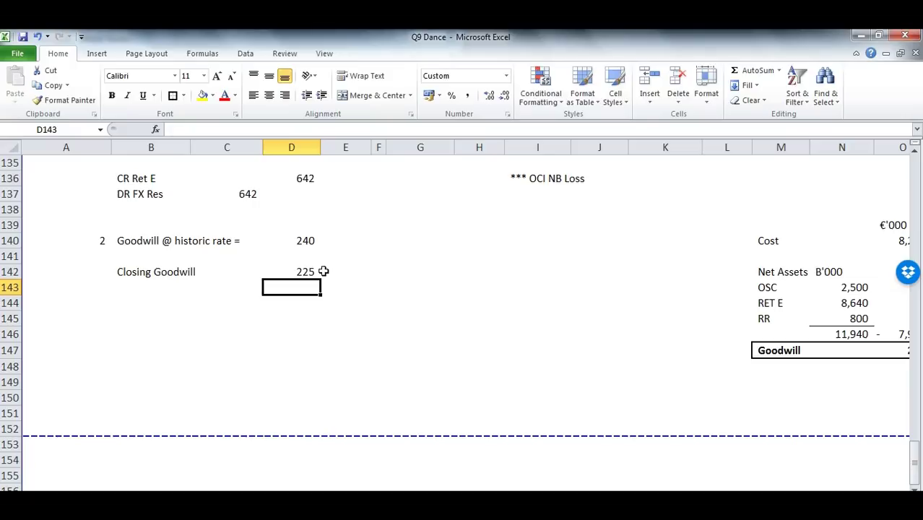
Enter =D142-D140 in D143 to show the -15 goodwill difference.
text(+)
key(Up)
key(Up)
key(Up)
key(Down)
key(Down)
text(-)
key(Up)
key(Up)
key(Up)
key(Return)
key(Up)
Copy the red bracketed format from the (642) total onto the -15 difference cell.
scroll(324, 271, up, 4)
click(303, 208)
key(ctrl+c)
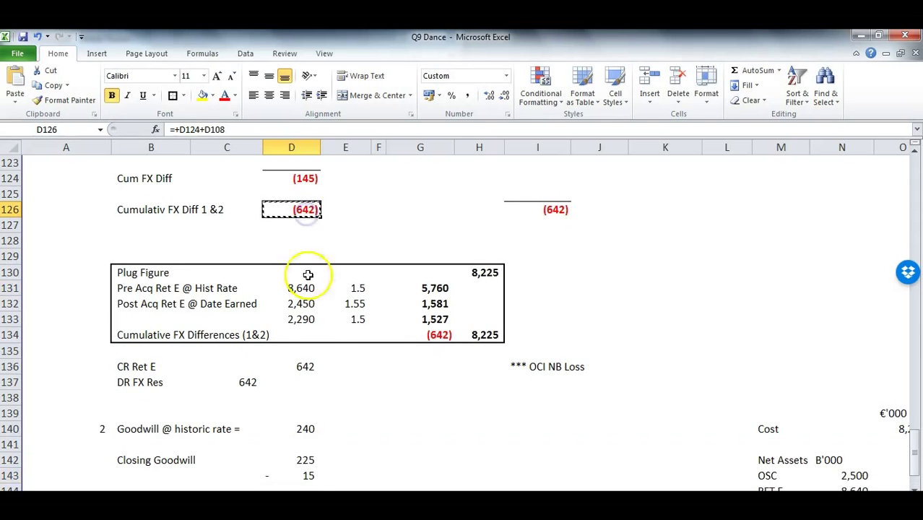
click(299, 476)
key(ctrl+alt+v)
key(t)
key(Return)
Add the note 'Loss -NB Cumulative' beside the (15) and label the row FX Diff 3.
key(Right)
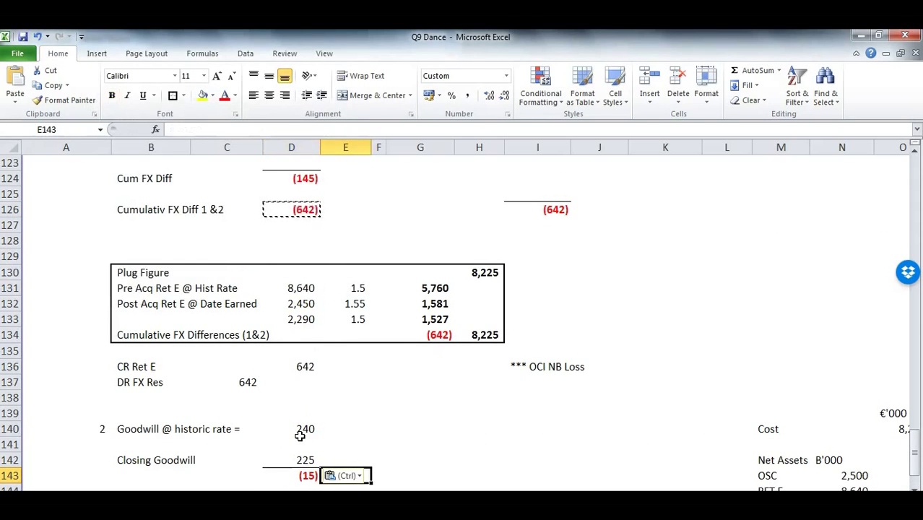
text(Loss  -NB Cumu)
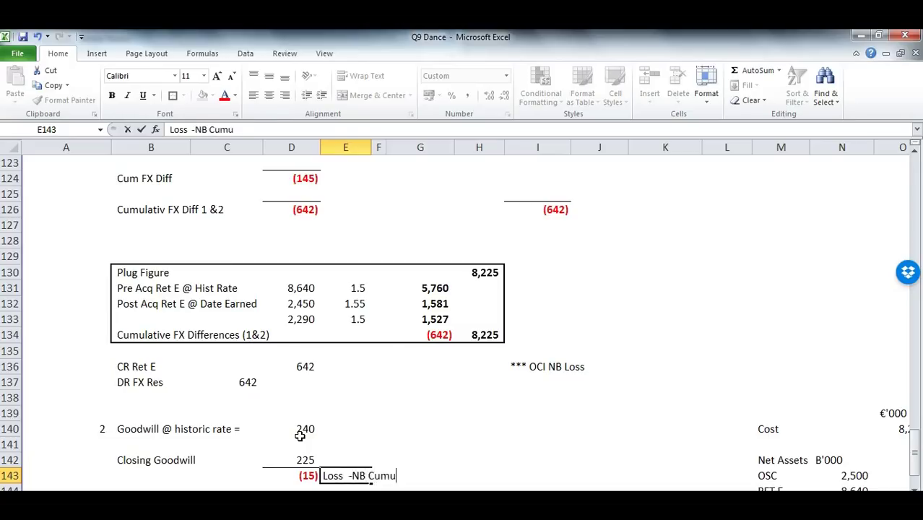
text(lative)
key(Return)
key(Up)
key(Left)
key(Left)
key(Left)
text(FX Dif)
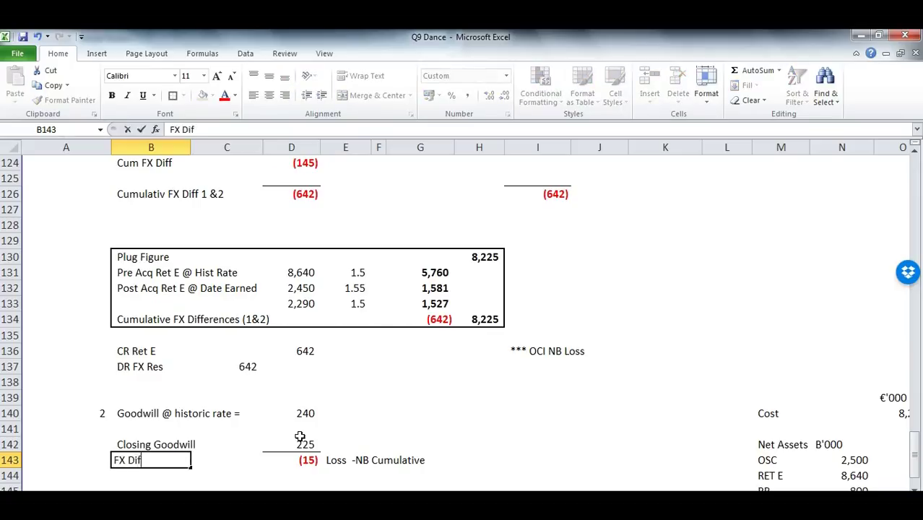
key(Return)
Write the journal lines 'DR FX Res' and 'CR Goodwill' below the difference.
scroll(301, 437, down, 1)
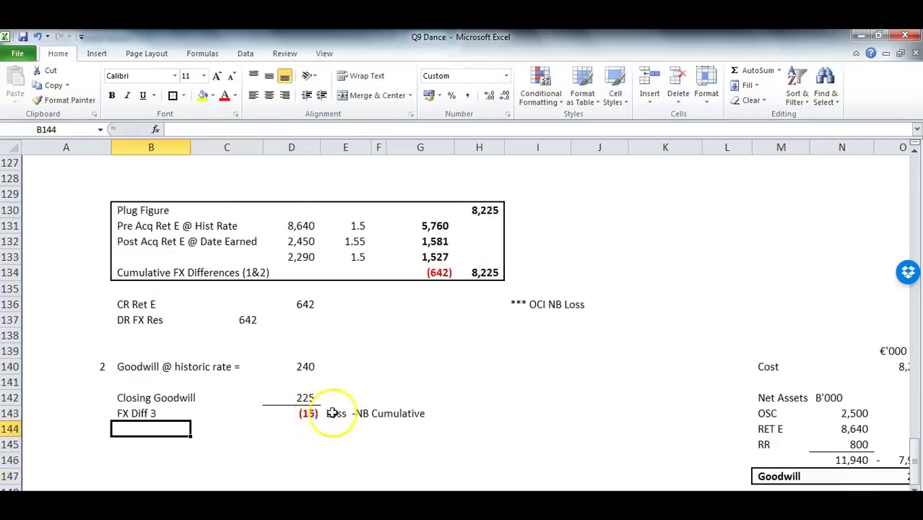
key(Down)
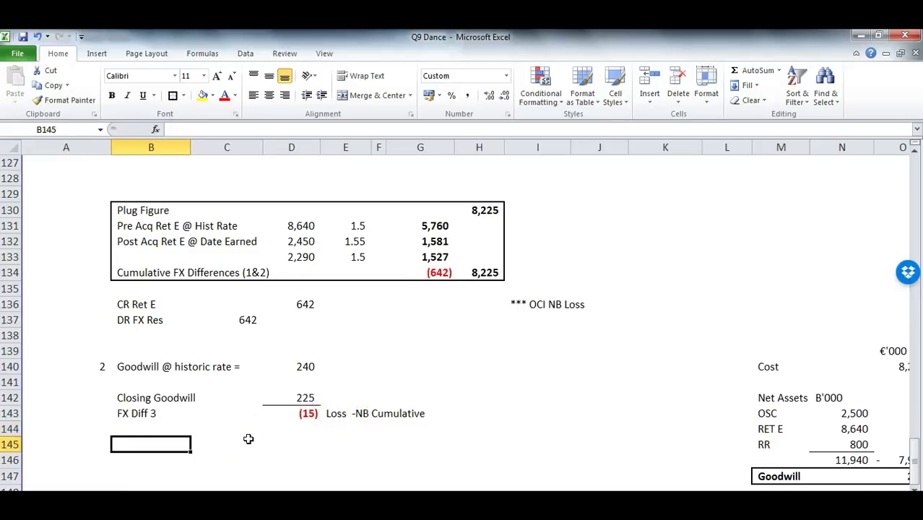
text(dr)
key(BackSpace)
key(BackSpace)
text(DR FX RE)
key(BackSpace)
text(es)
key(Return)
text(CR GOodwill)
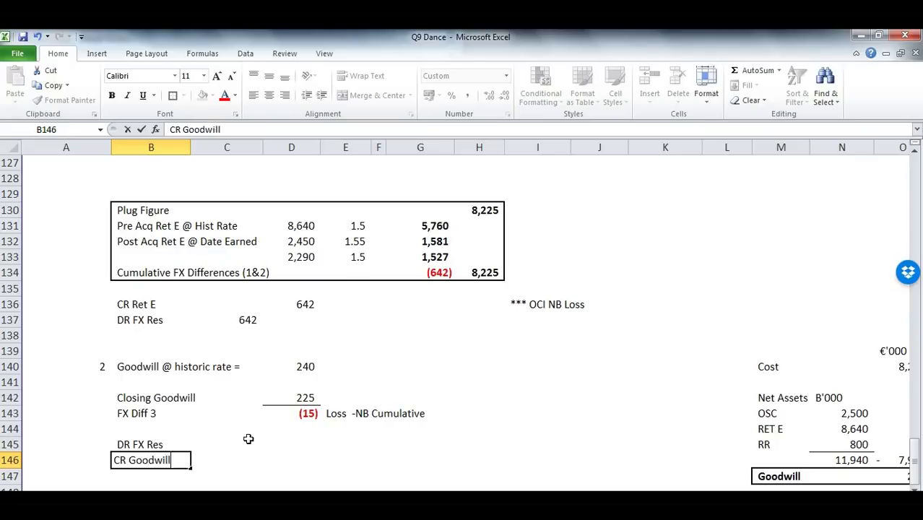
key(Tab)
key(Tab)
Enter 15 as the FX reserve debit and 15 as the goodwill credit.
key(Up)
click(248, 439)
text(15)
key(Return)
key(Tab)
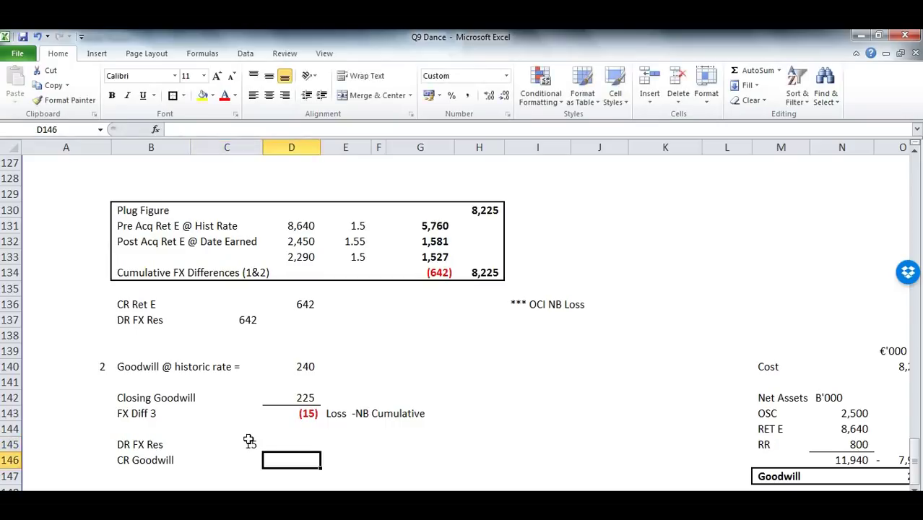
text(15)
key(Return)
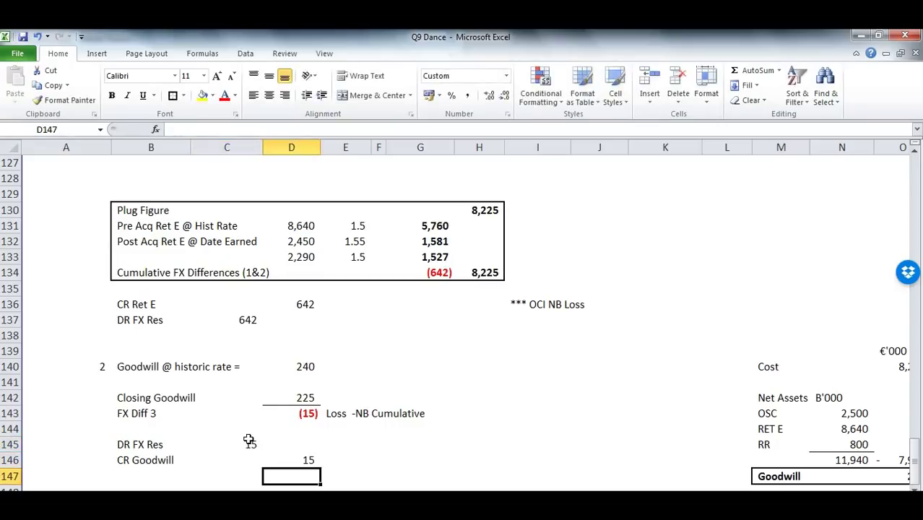
Scroll up to the Steps 4–7 notes and highlight Step 6 on apportioning FX differences to NCI.
scroll(746, 397, up, 14)
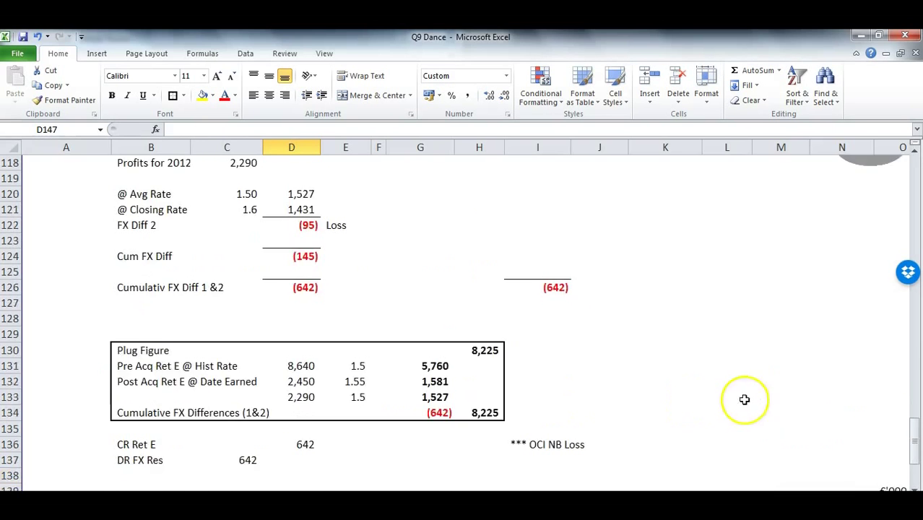
scroll(843, 442, up, 10)
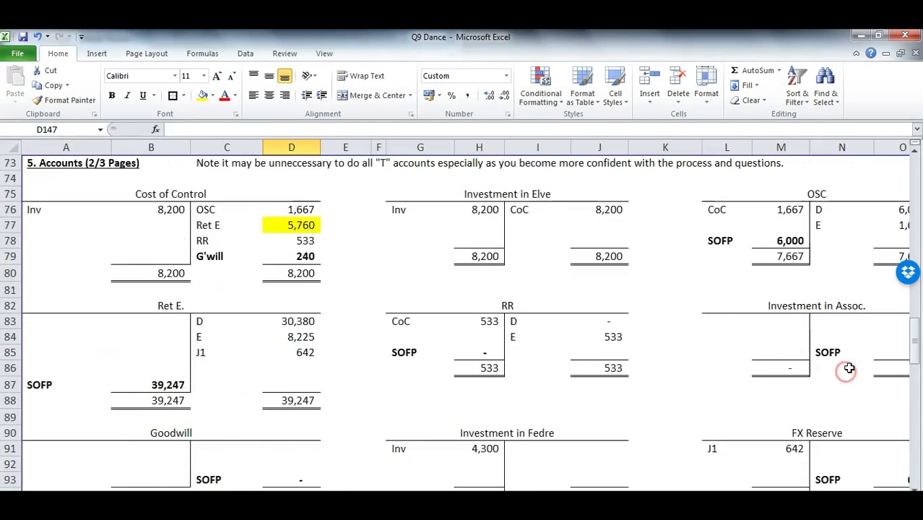
drag(838, 259, 911, 273)
scroll(810, 294, up, 9)
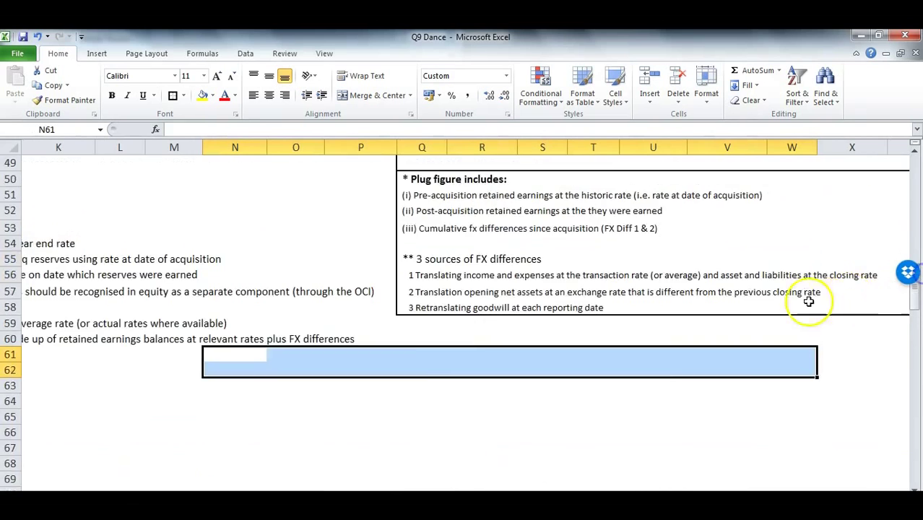
drag(484, 254, 599, 259)
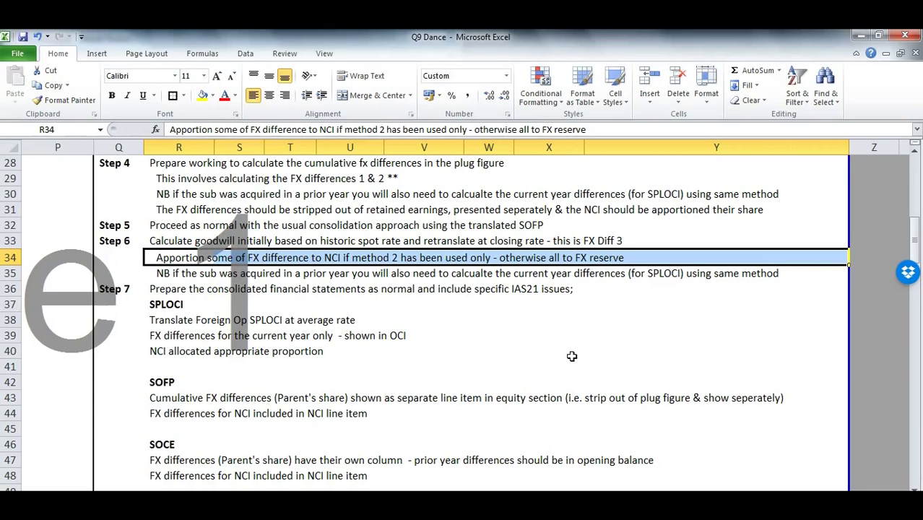
Review the prior-year acquisition note in the method notes, then scroll down to the Journals section.
drag(171, 273, 335, 273)
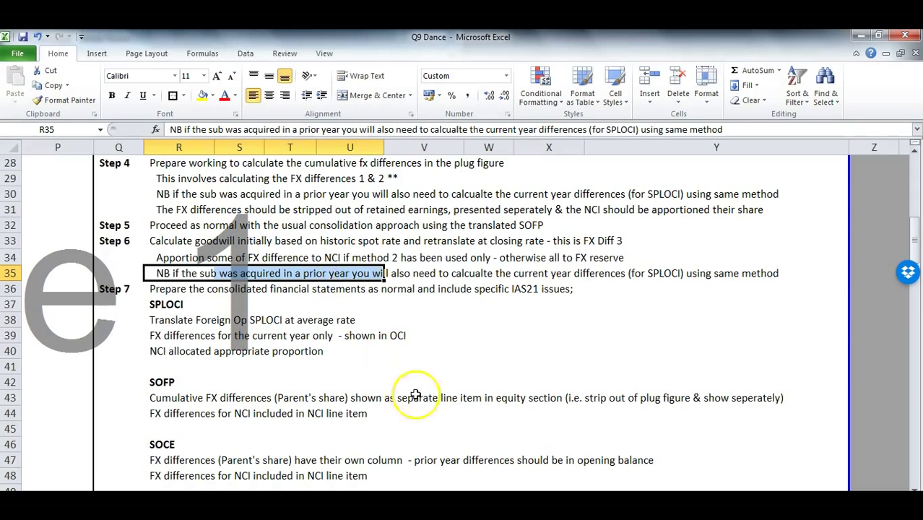
drag(830, 488, 762, 488)
drag(917, 208, 908, 390)
scroll(462, 289, up, 2)
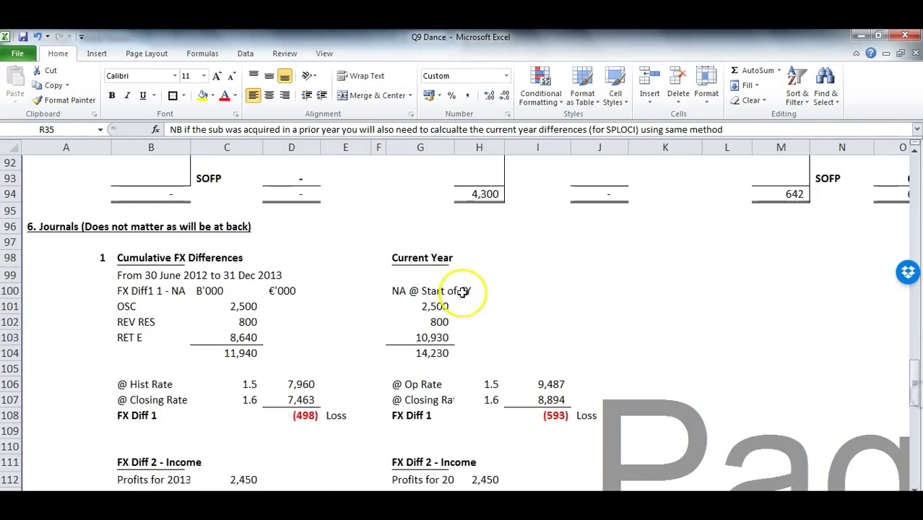
scroll(455, 350, down, 3)
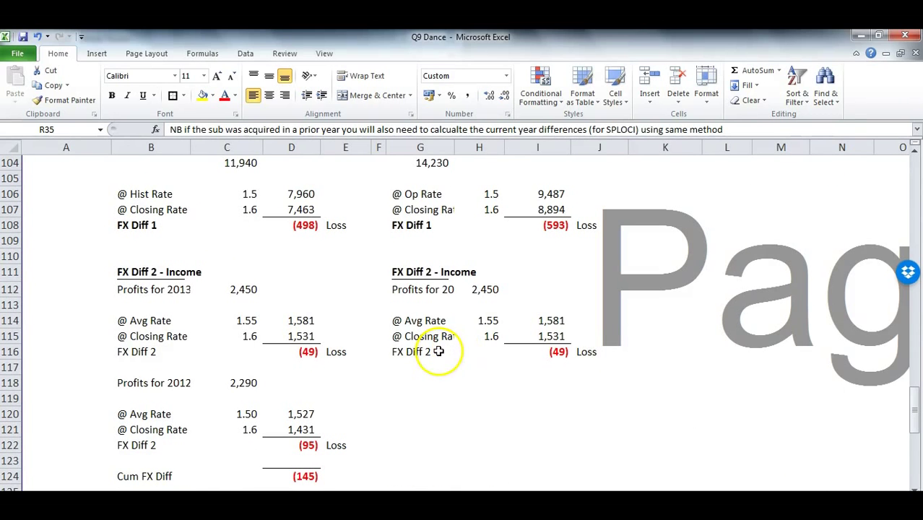
drag(914, 409, 916, 467)
scroll(336, 243, down, 3)
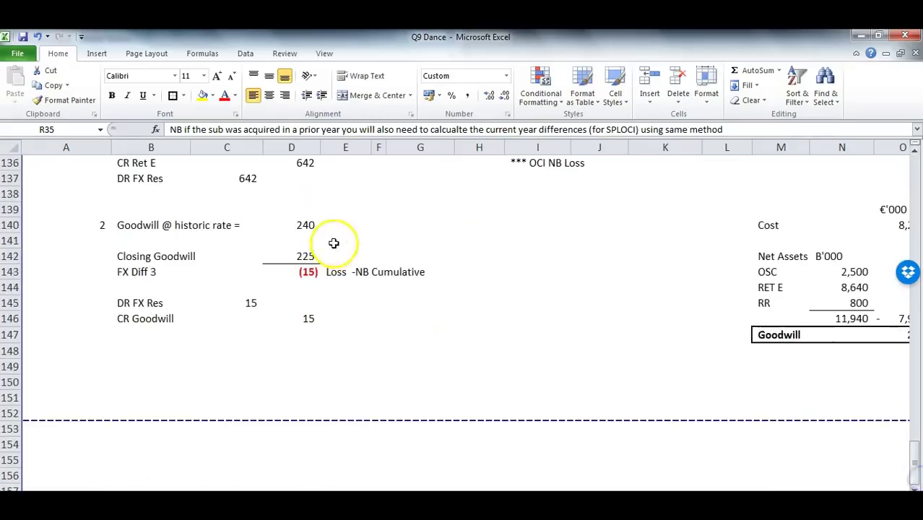
Check the FX Diff 3 goodwill journal: DR FX Res 15, CR Goodwill 15.
click(141, 345)
drag(239, 301, 318, 322)
click(143, 363)
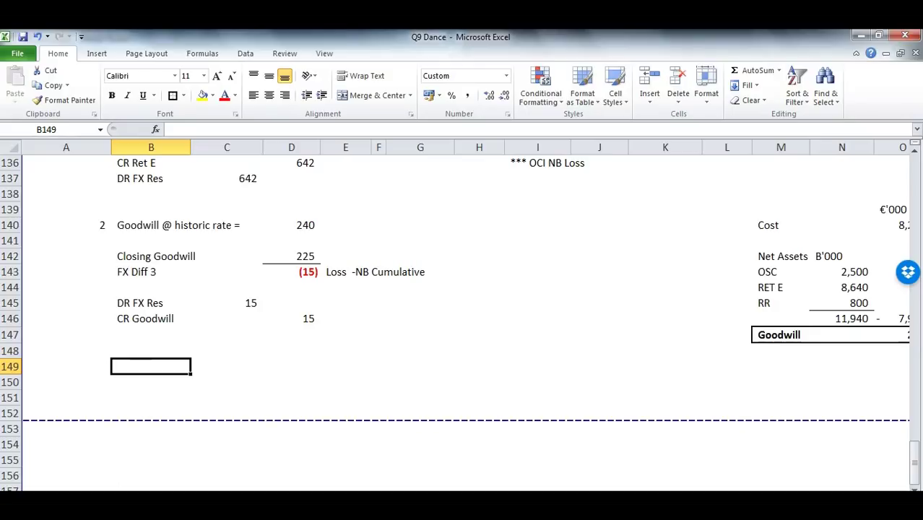
Add row 'Goodwill @ 1/1/13' with =+240*1.5/1.5, checking the rate in the PDF.
click(171, 348)
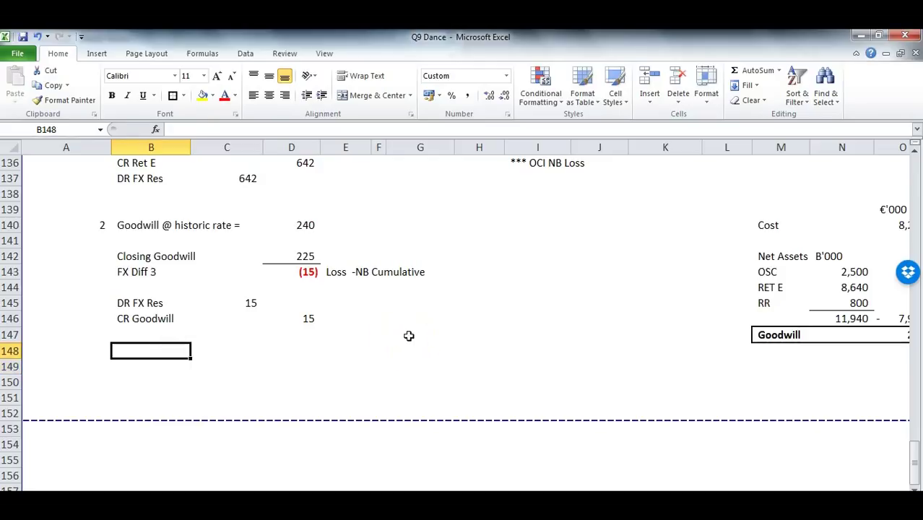
text(Goodwill @)
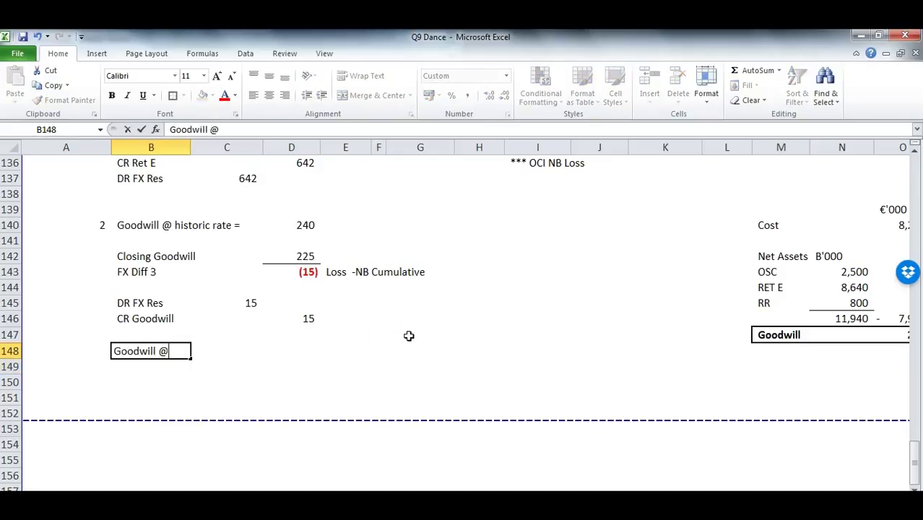
text( 1/1/13)
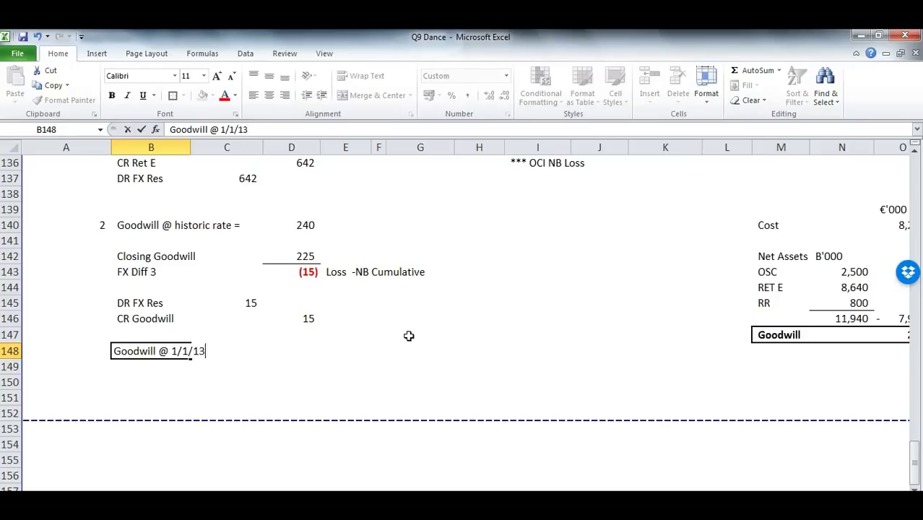
key(Tab)
key(Tab)
key(Tab)
key(shift+Tab)
text(+)
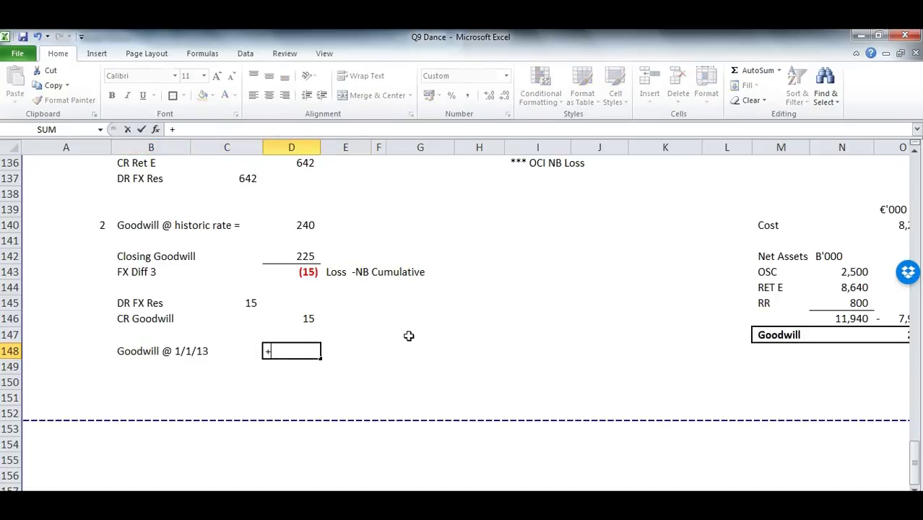
text(240*1.5/)
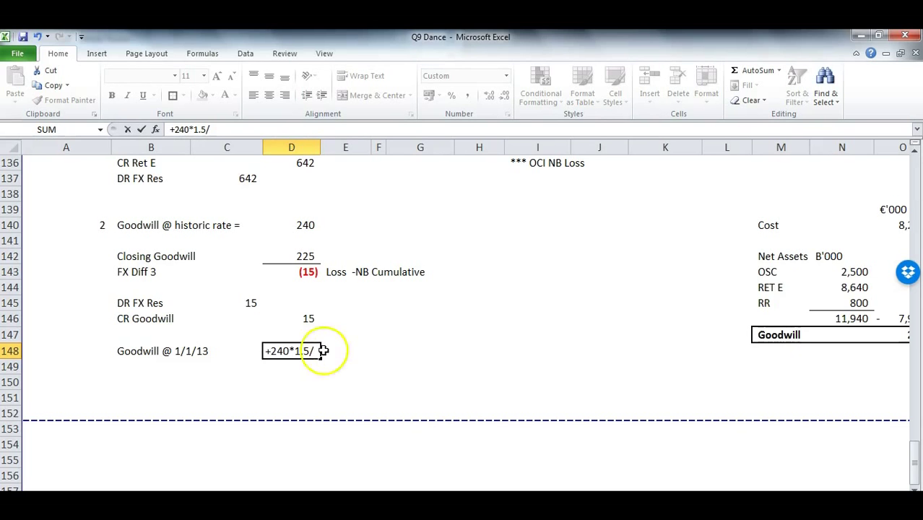
key(alt+Tab)
scroll(224, 372, down, 12)
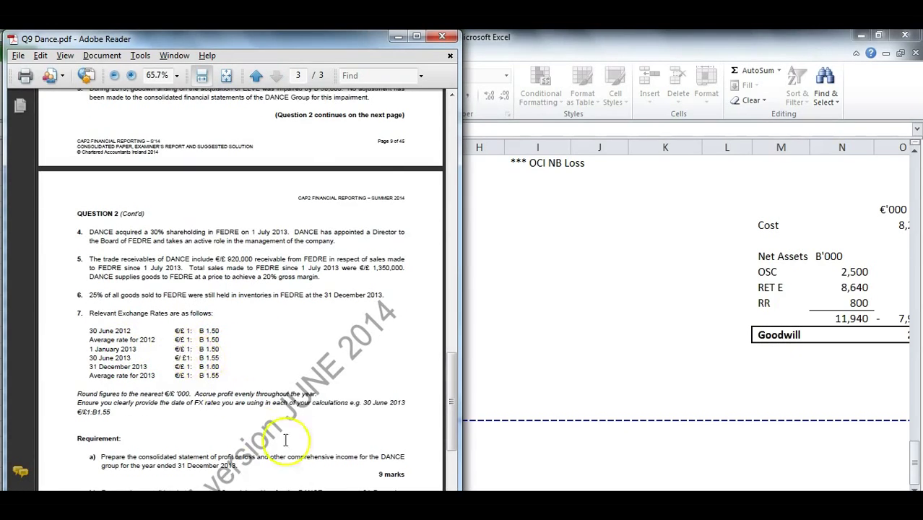
key(alt+Tab)
text(1.5)
key(Return)
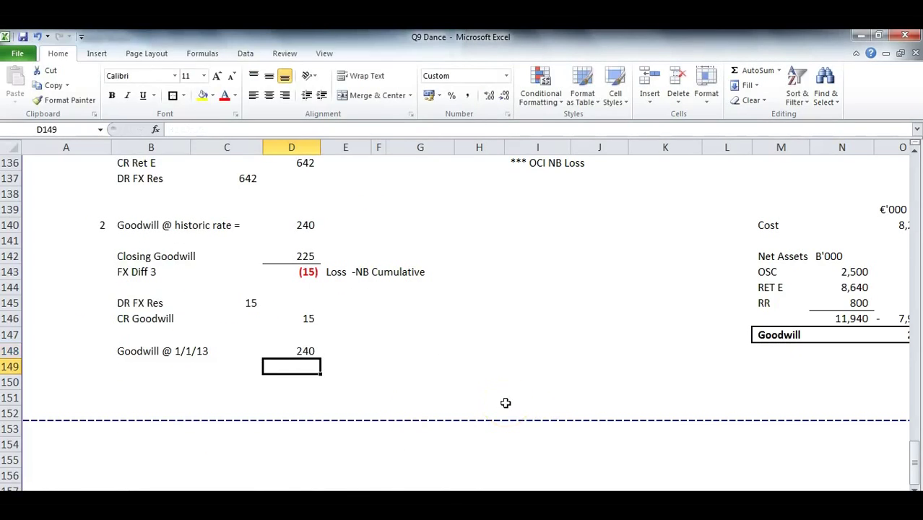
Note 'No PY FX Diff' beside the 240 goodwill amount.
click(341, 349)
text(No)
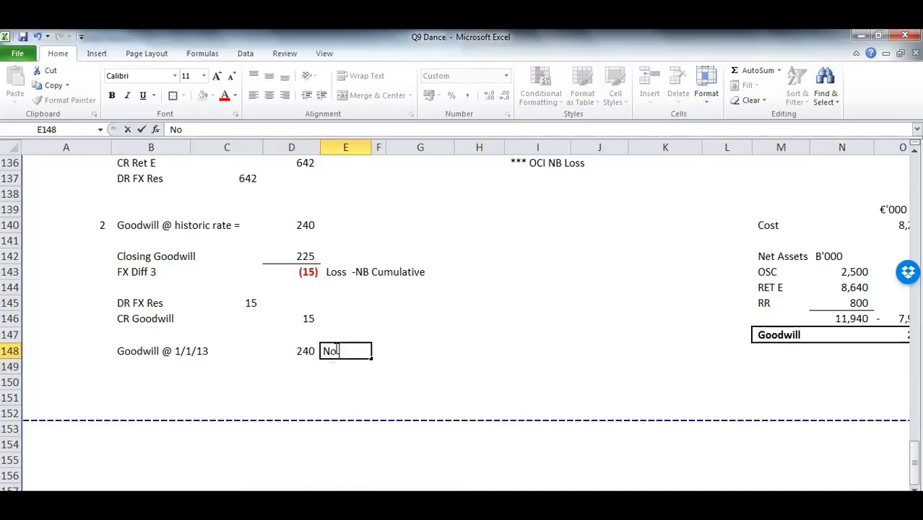
text( PY FX Diff)
key(Return)
click(336, 350)
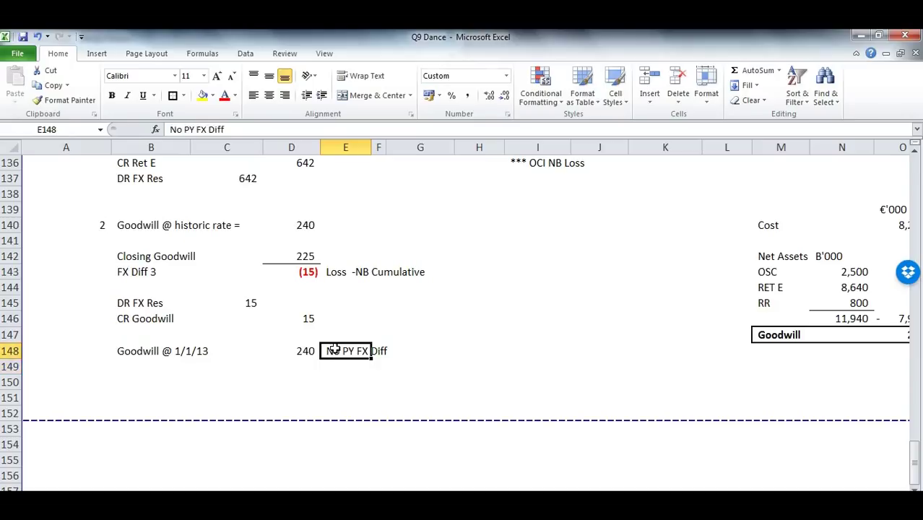
Annotate the FX Diff 3 journal's DR FX Res line with '*** OCI NB'.
click(308, 272)
drag(308, 272, 444, 270)
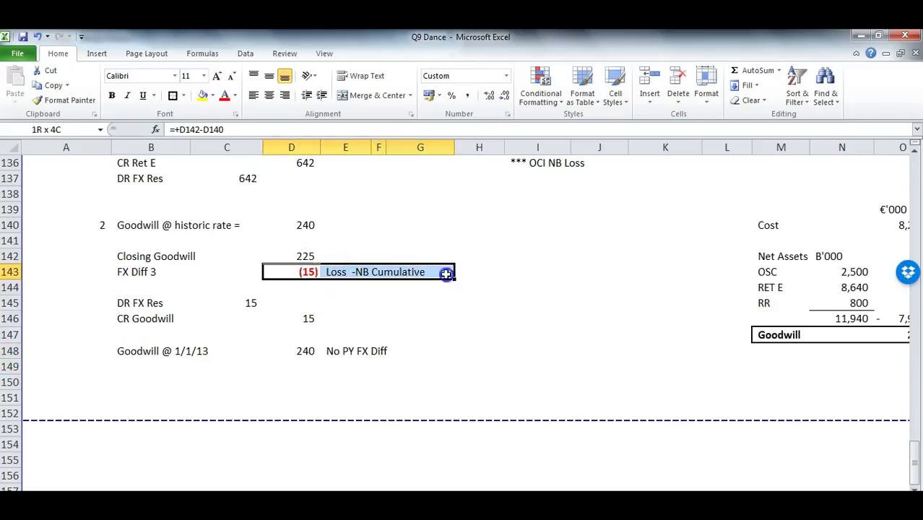
click(485, 303)
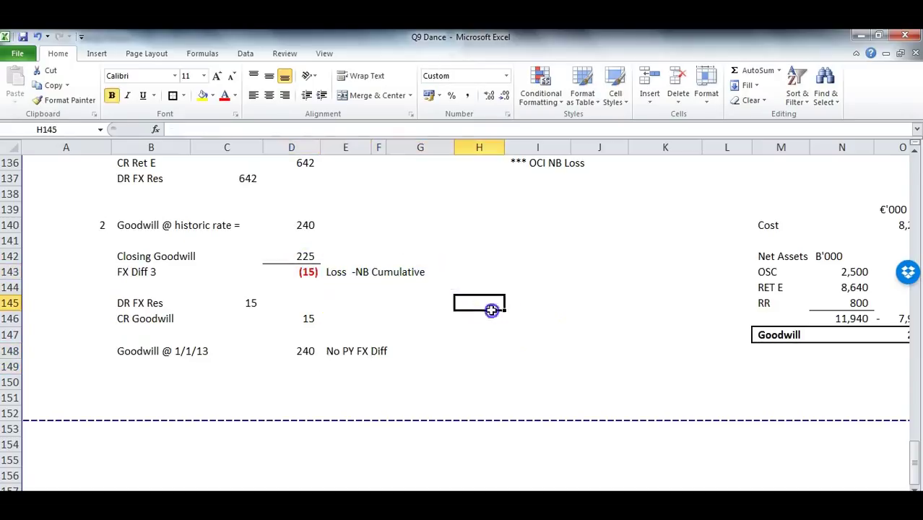
click(528, 301)
text(***)
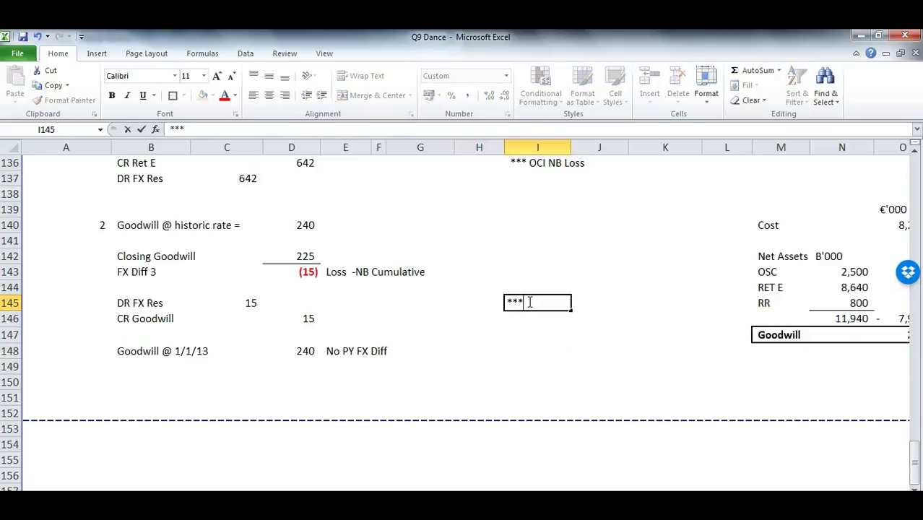
text( OCI NB Loss)
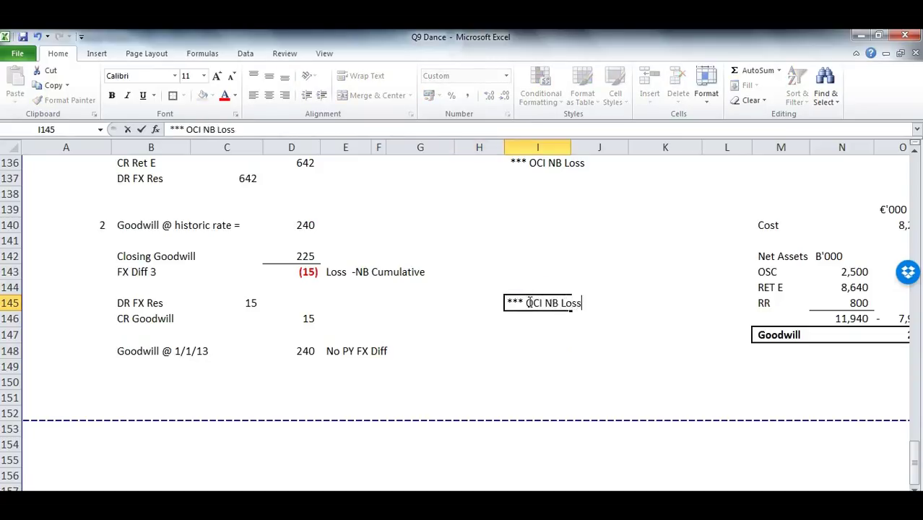
key(Return)
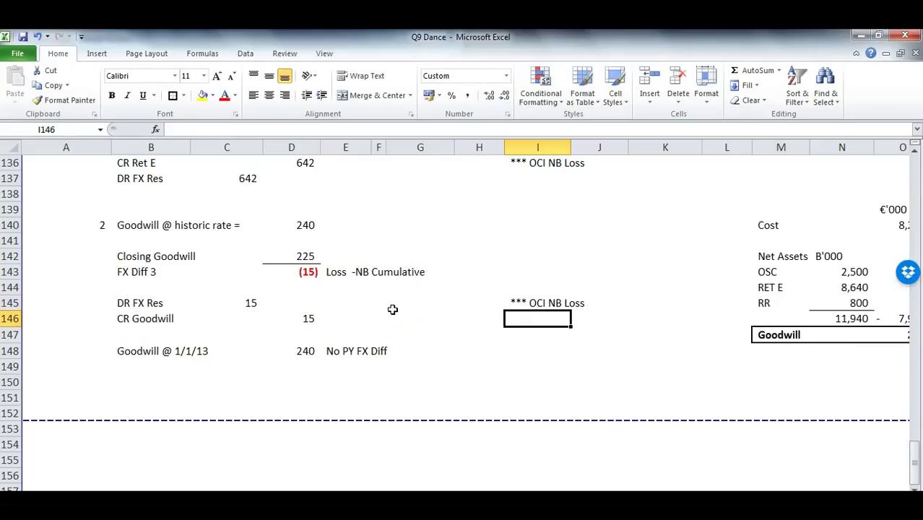
Review the Goodwill @ 1/1/13 row and FX Diff 3 entries against the question PDF.
drag(366, 351, 140, 355)
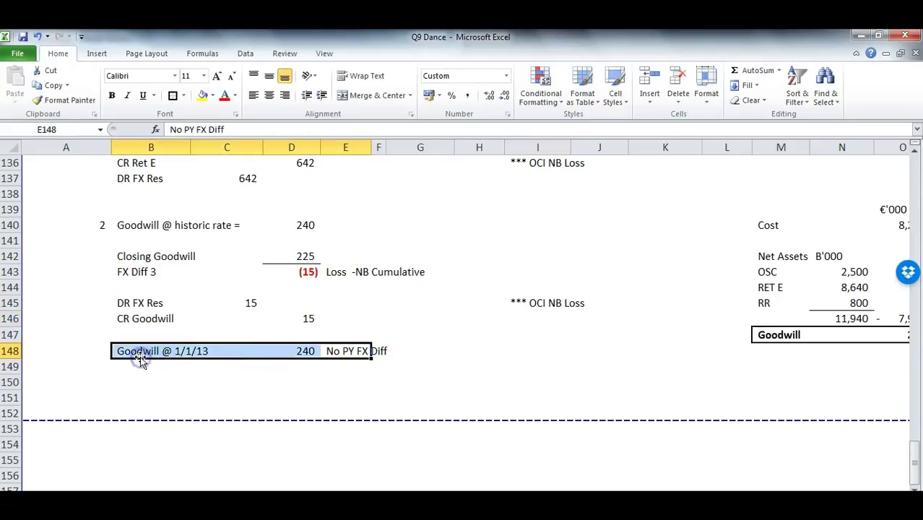
drag(147, 301, 539, 313)
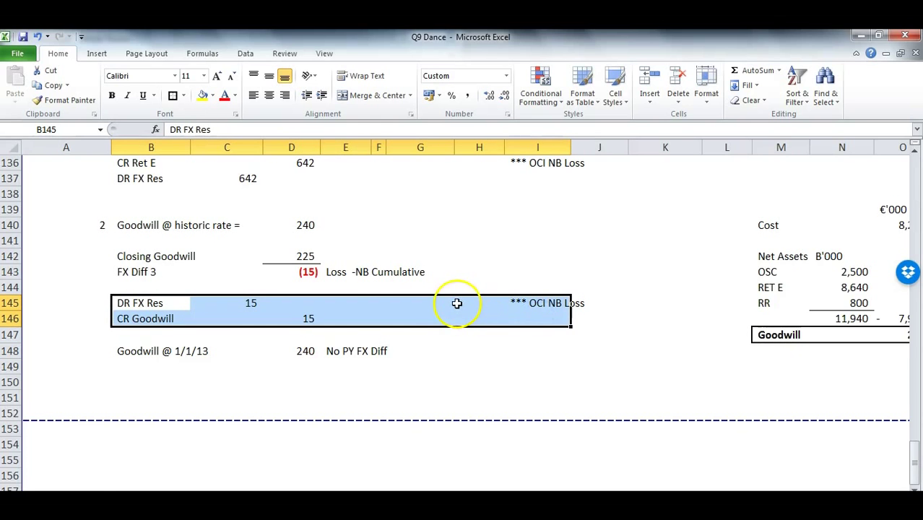
click(260, 506)
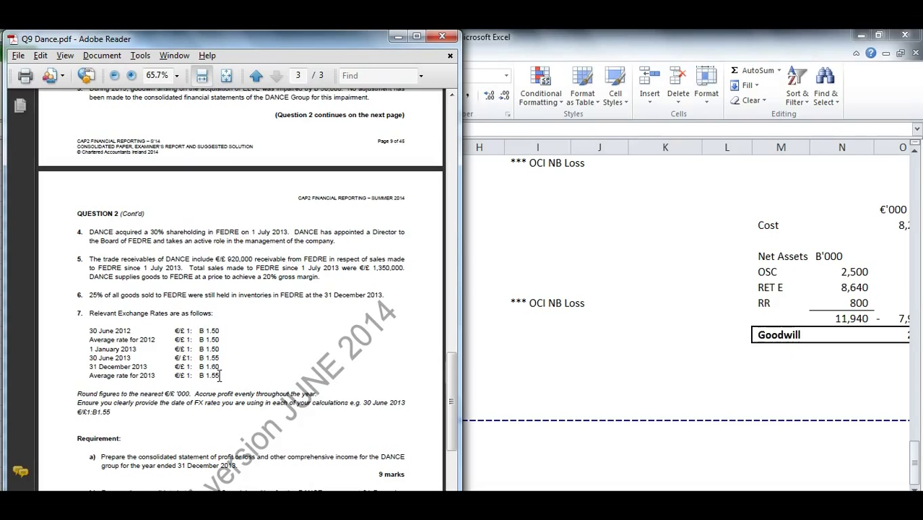
click(549, 330)
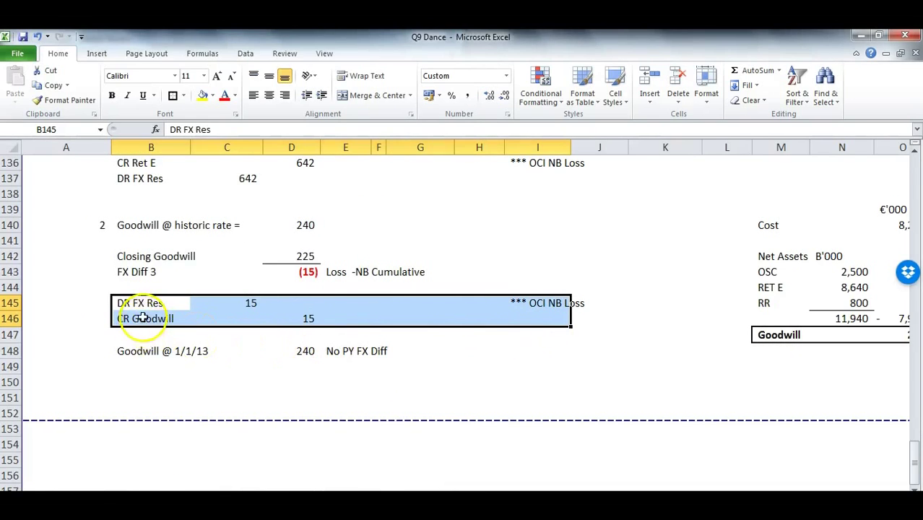
scroll(151, 307, up, 14)
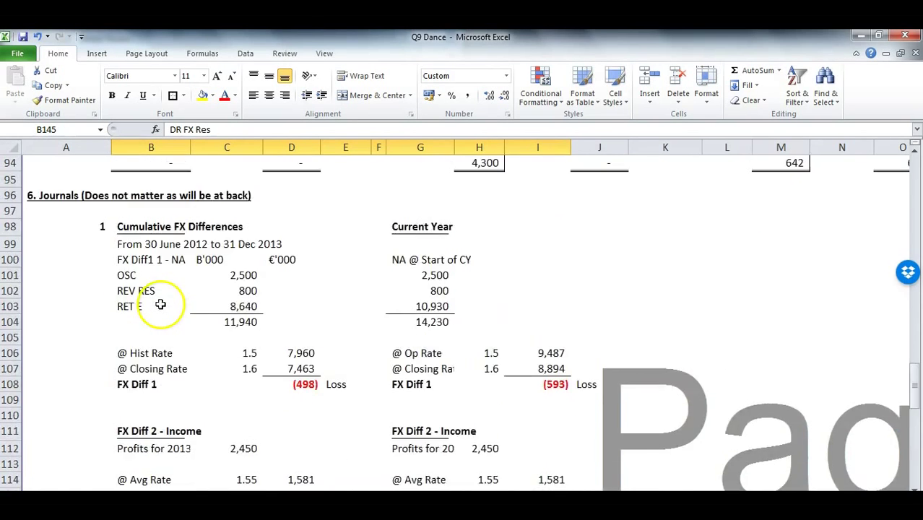
Post the Goodwill T-account: debit Coc 240 and credit J2 15.
scroll(161, 307, up, 6)
click(73, 401)
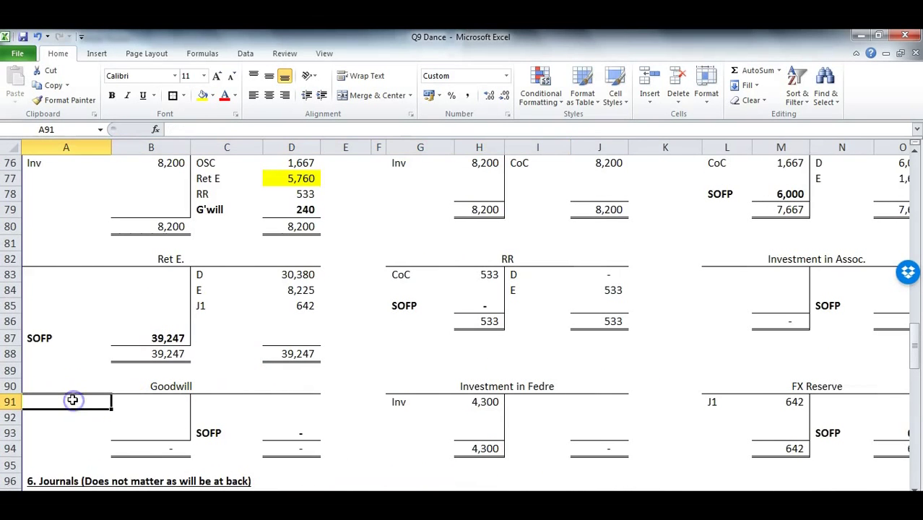
text(Coc)
key(Tab)
text(240)
key(Return)
click(205, 402)
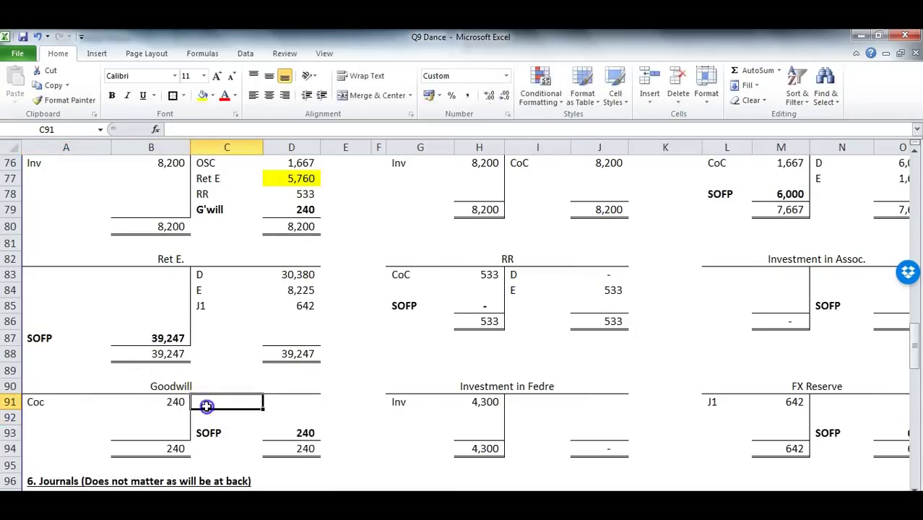
text(j2)
key(Tab)
text(15)
key(Return)
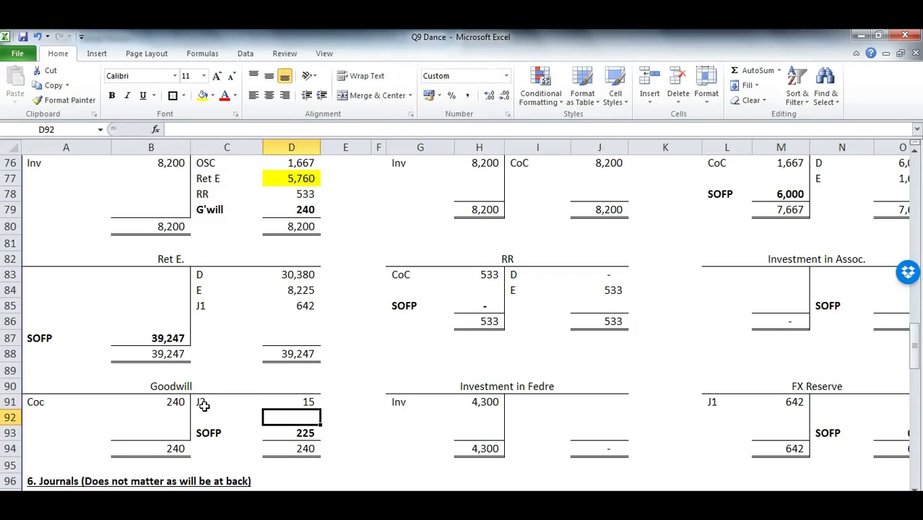
Debit J2 15 in the FX Reserve T-account and check its 657 SOFP balance.
drag(918, 405, 717, 425)
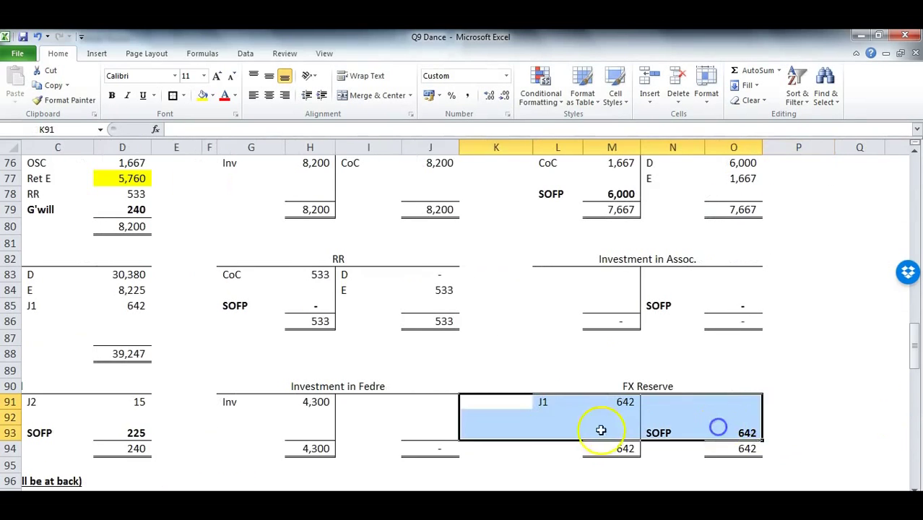
click(546, 416)
text(J2)
key(Right)
text(15)
key(Return)
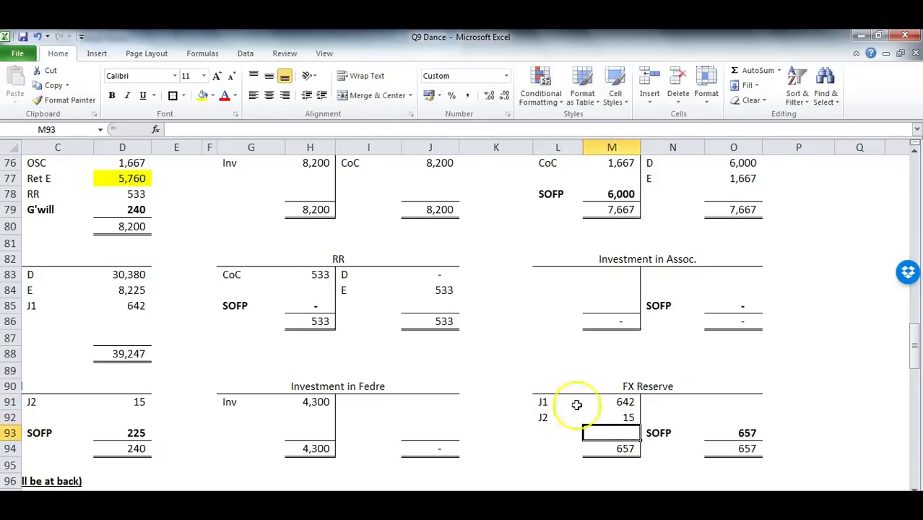
click(722, 431)
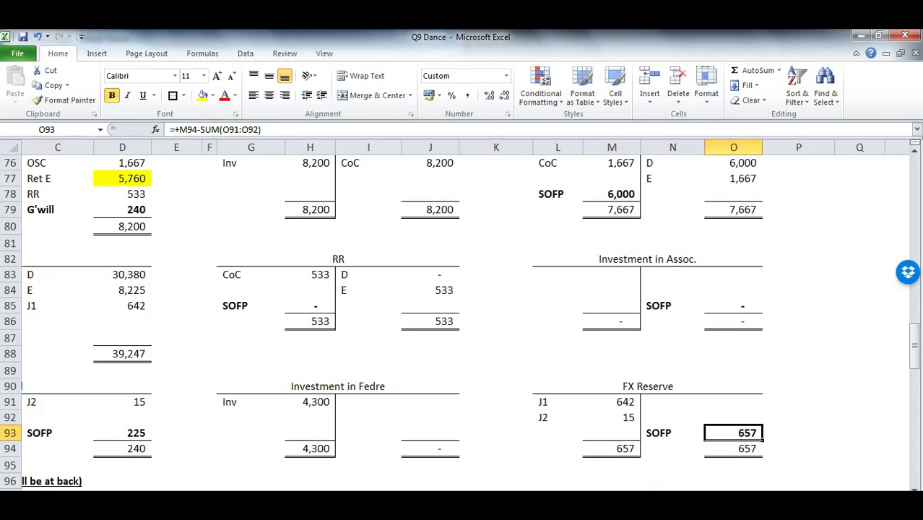
scroll(448, 429, left, 2)
Scroll through the workbook, reviewing Step 5 of the suggested approach, back to the journals.
scroll(448, 430, down, 9)
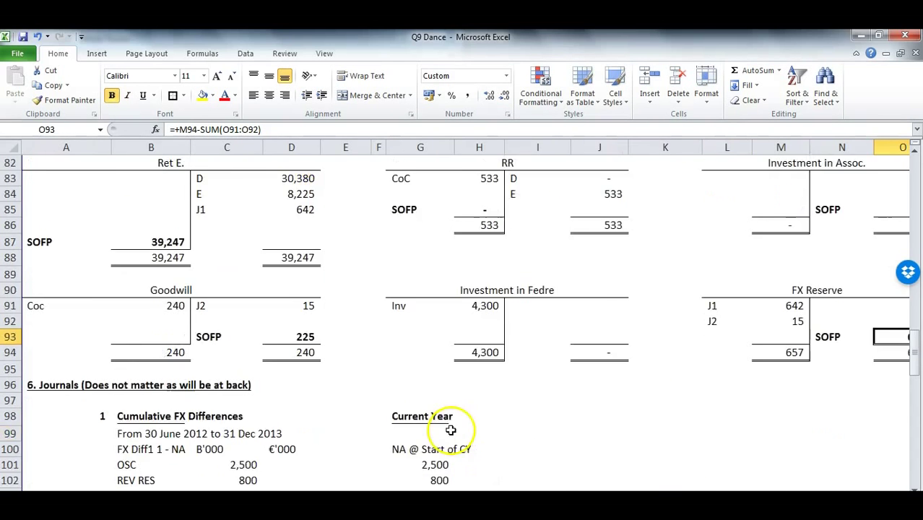
scroll(457, 429, down, 12)
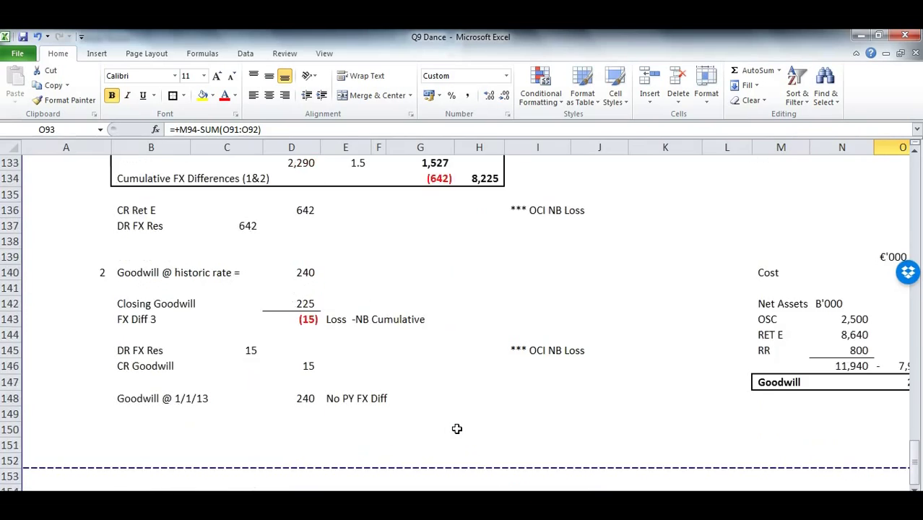
drag(913, 453, 914, 180)
scroll(462, 318, right, 4)
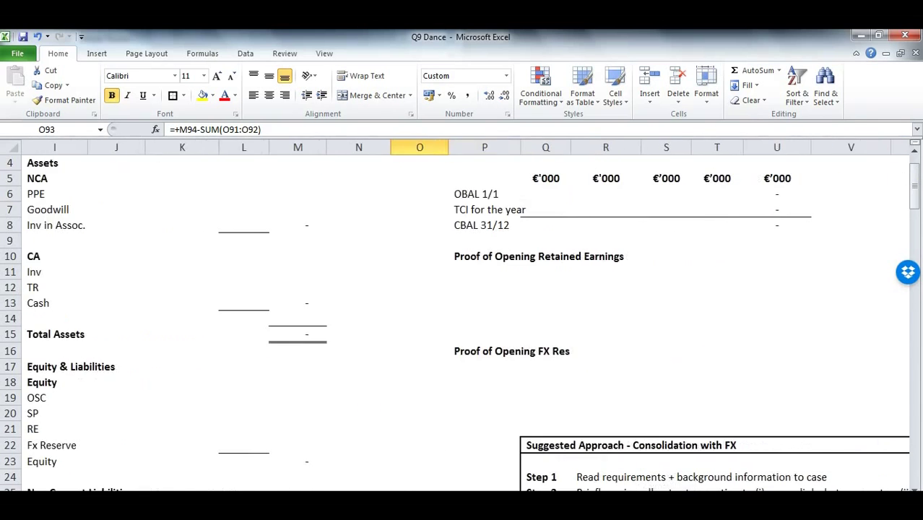
scroll(741, 458, down, 5)
scroll(741, 458, down, 2)
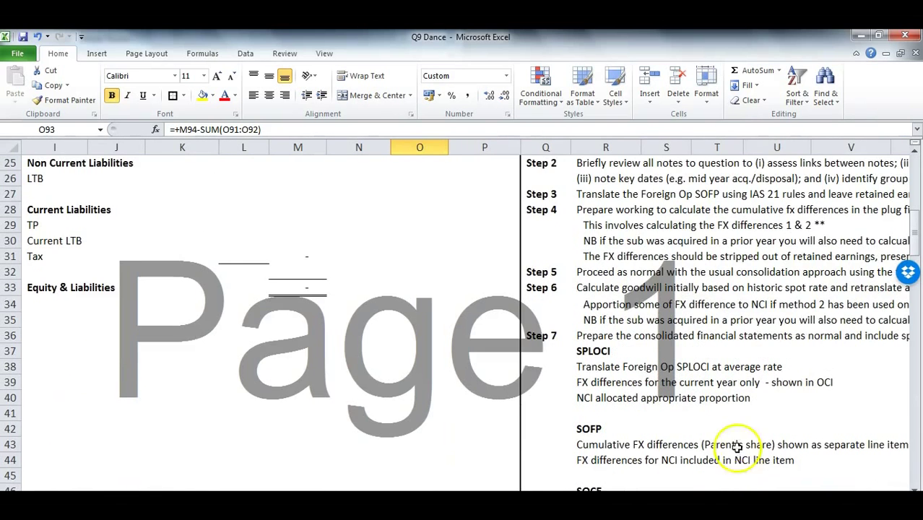
drag(542, 271, 719, 274)
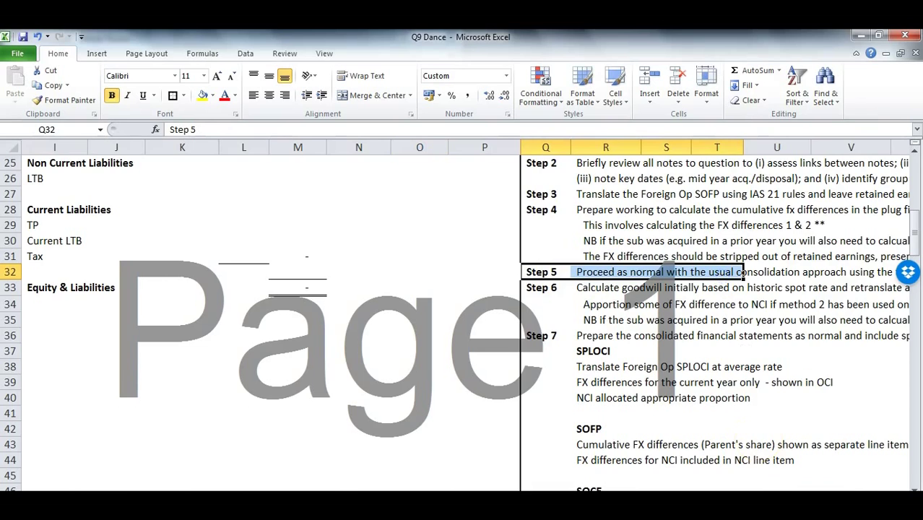
scroll(532, 480, left, 4)
scroll(532, 480, down, 14)
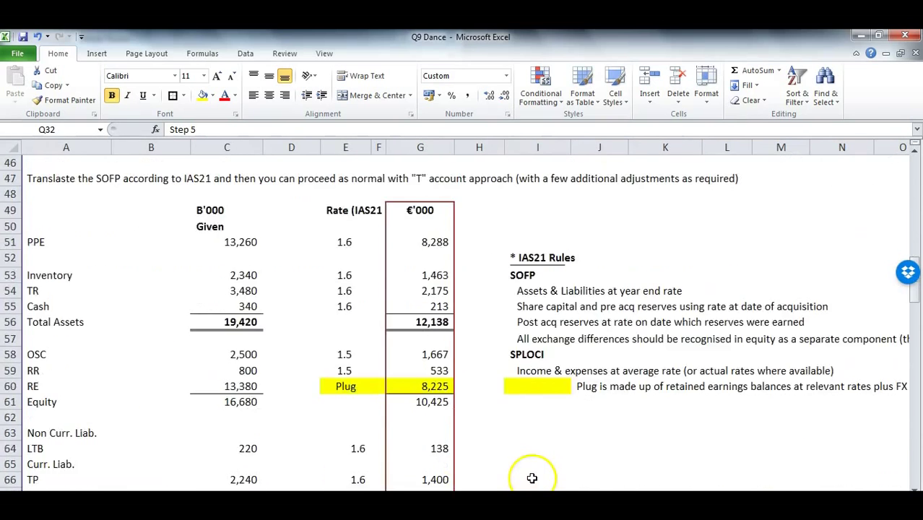
scroll(532, 480, down, 1)
scroll(766, 442, down, 7)
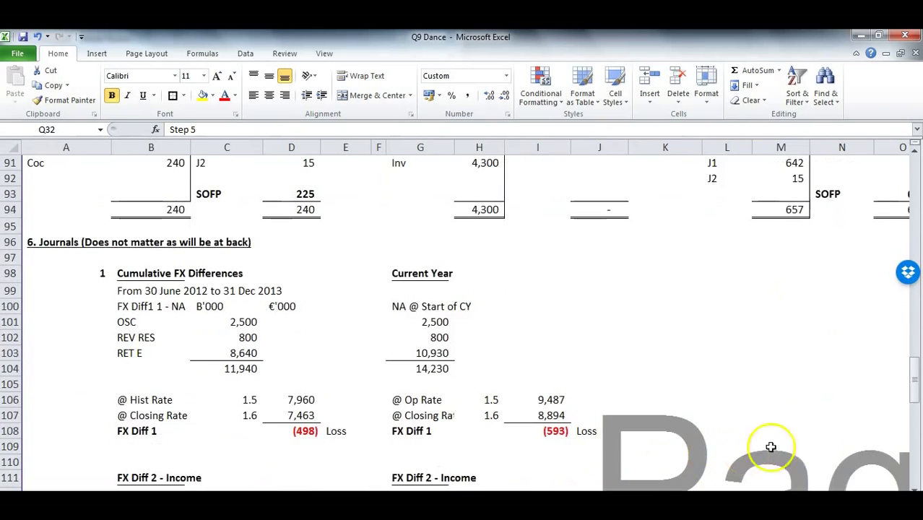
drag(902, 384, 826, 420)
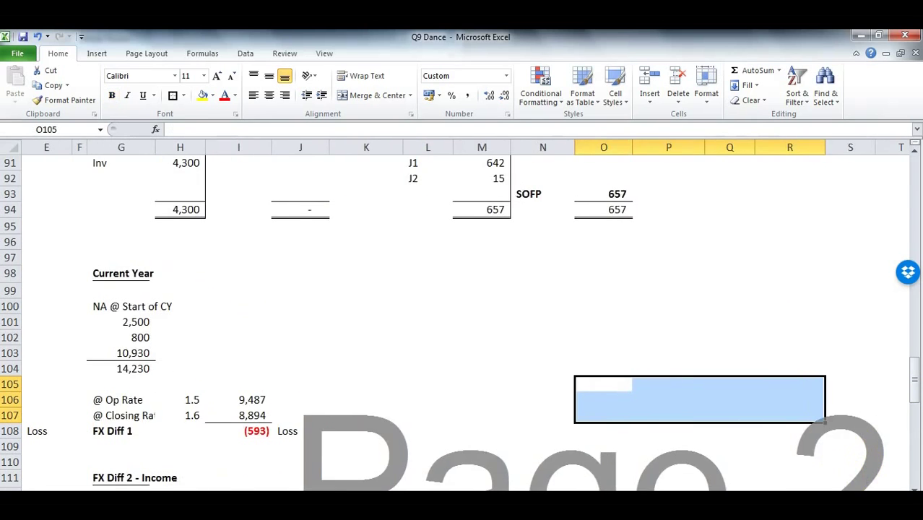
scroll(731, 470, left, 2)
drag(911, 350, 917, 455)
scroll(652, 431, down, 6)
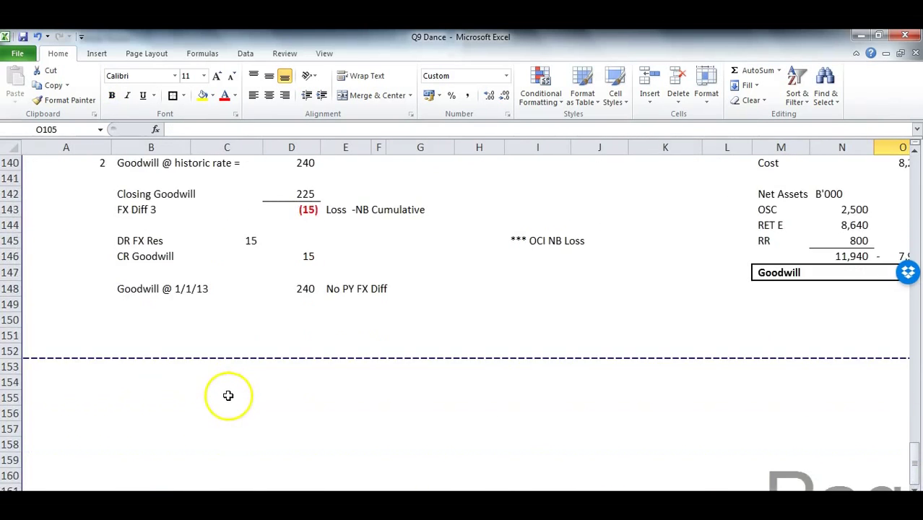
scroll(194, 400, down, 2)
scroll(138, 387, up, 4)
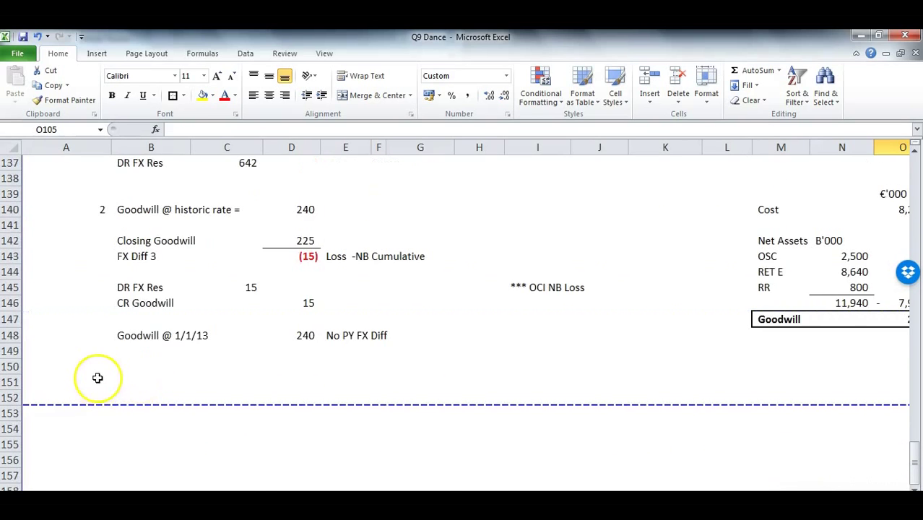
Number the next journal 3 in cell A151.
click(101, 377)
text(3)
key(Tab)
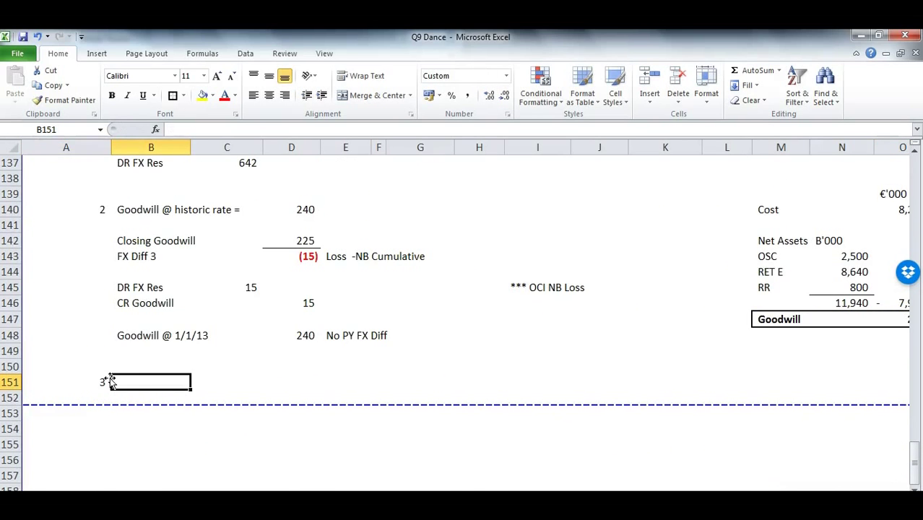
In the question PDF, highlight the 30 June 2013 and 2013 average rates of B 1.55.
key(alt+Tab)
scroll(233, 381, down, 4)
scroll(233, 381, up, 5)
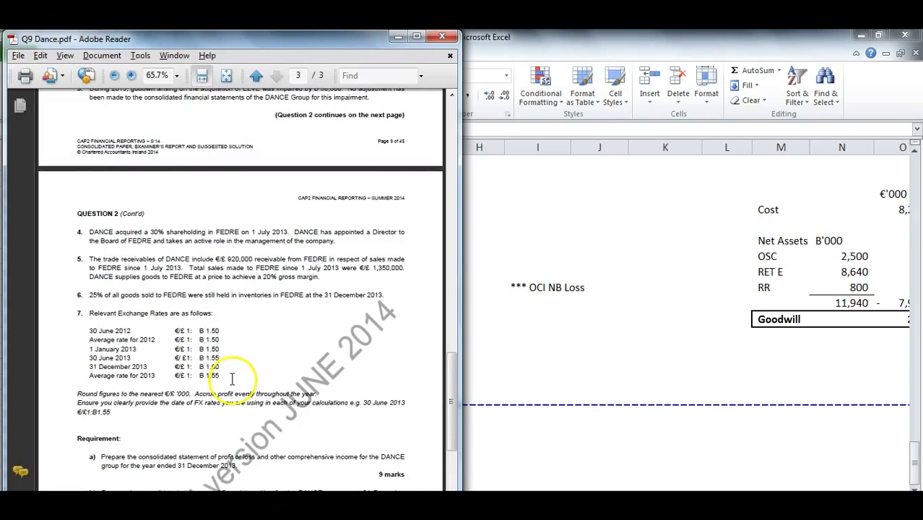
scroll(143, 280, up, 3)
drag(88, 362, 253, 362)
click(257, 364)
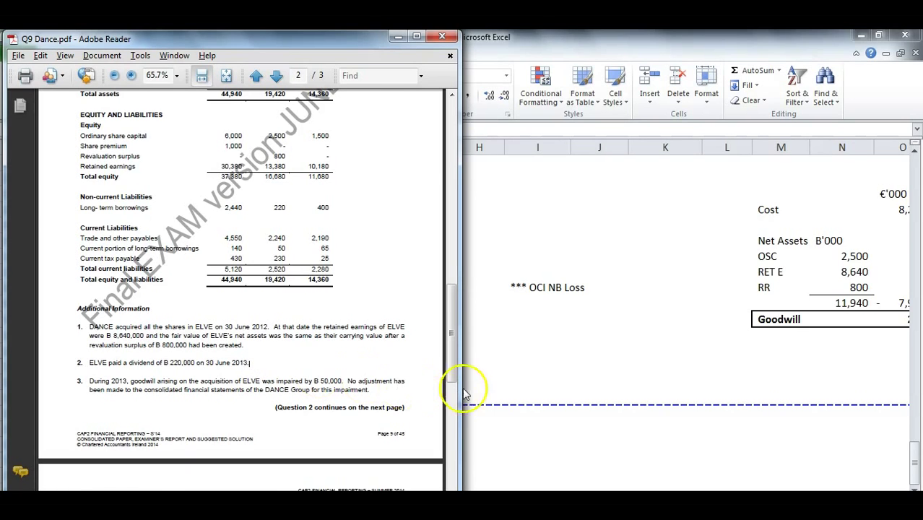
scroll(381, 351, down, 8)
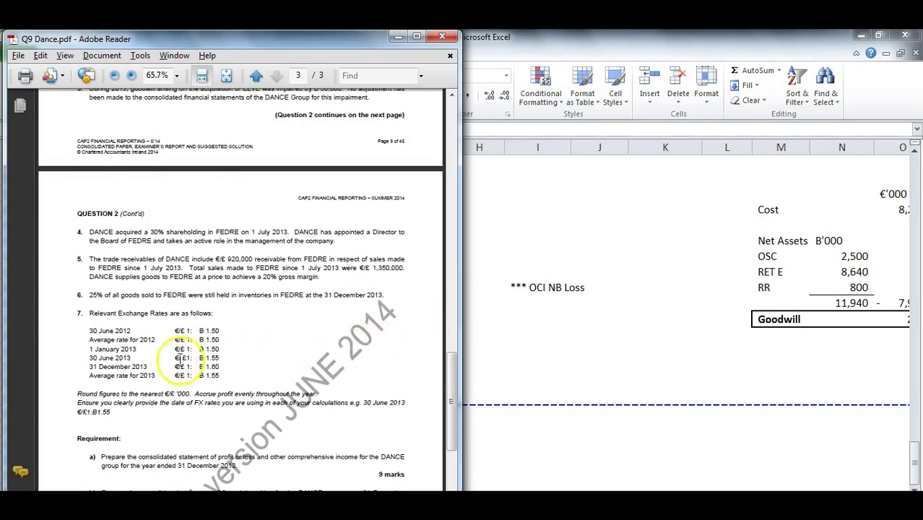
drag(91, 357, 222, 359)
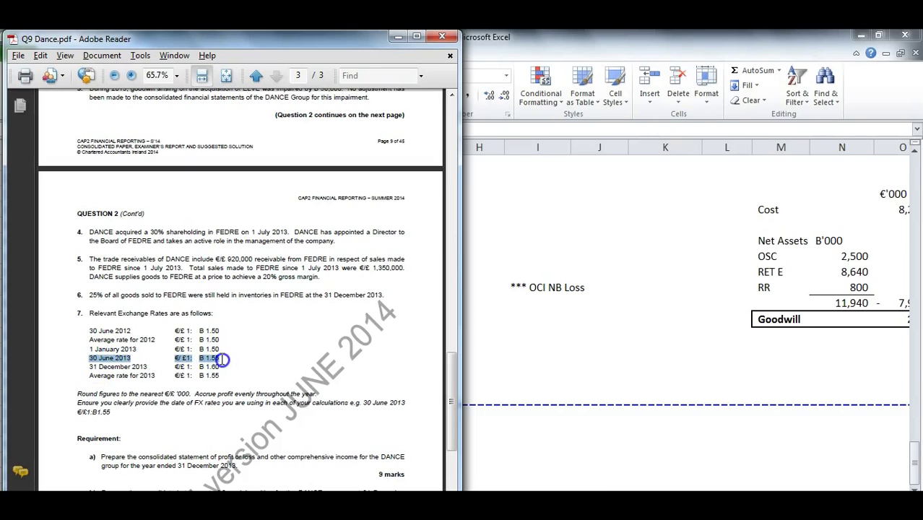
drag(220, 375, 204, 378)
key(alt+Tab)
Title working 3 'Intra group dividend', checking the dividend details in the PDF.
text(iNTRA)
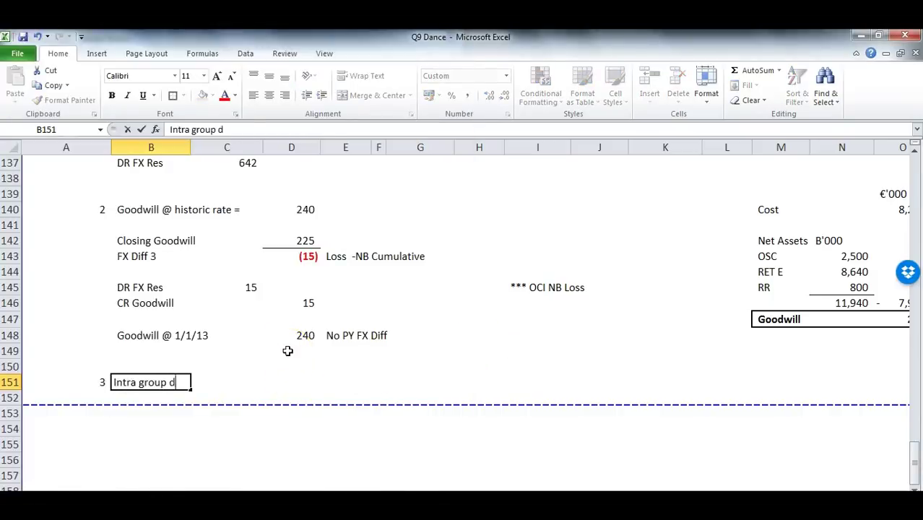
text( group dividend)
key(Return)
key(Return)
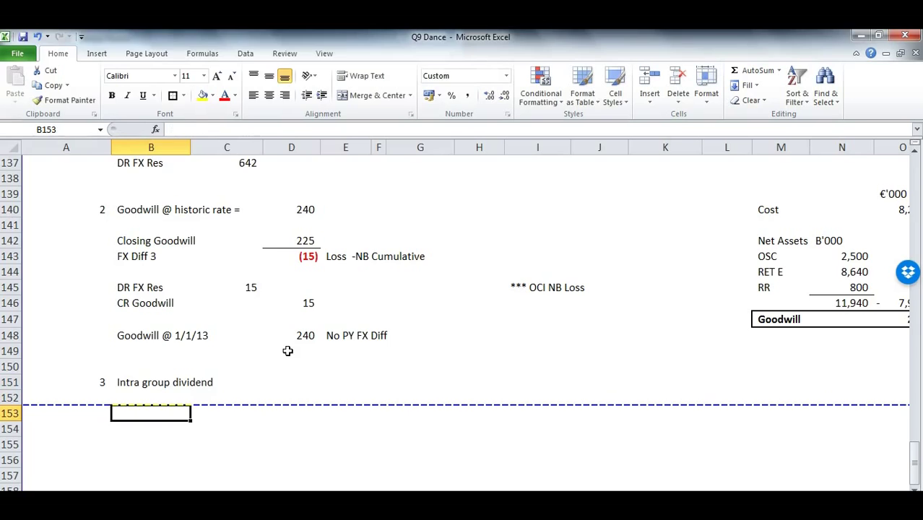
key(alt+Tab)
scroll(180, 348, down, 3)
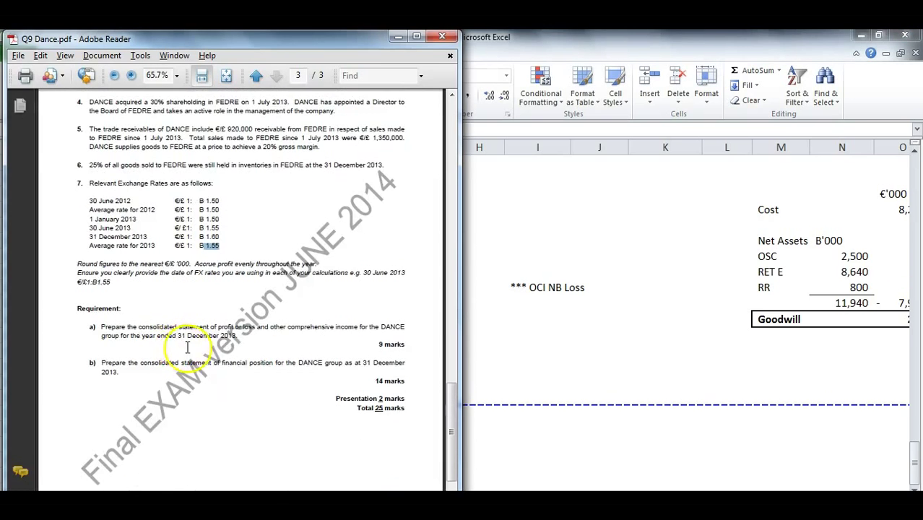
scroll(195, 324, up, 8)
key(alt+Tab)
Enter Dividend translated as =+220/1.55, giving 142.
text(Divi)
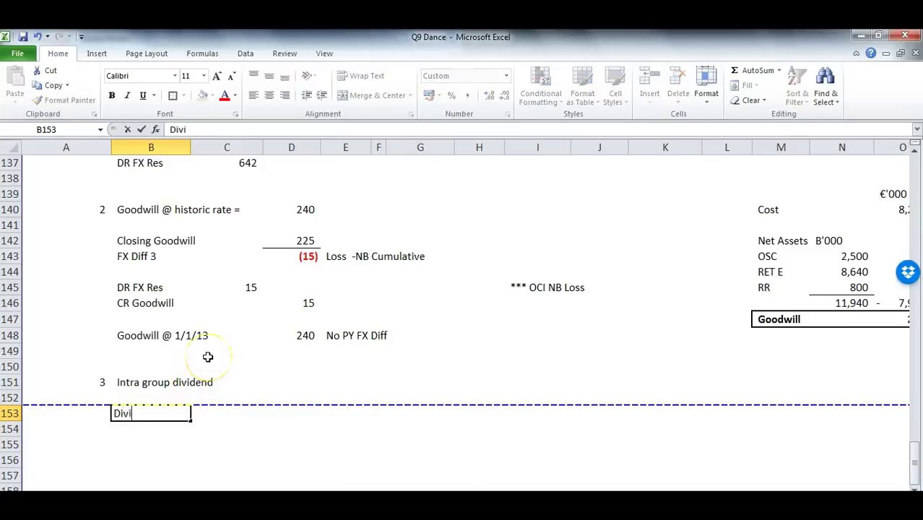
key(Tab)
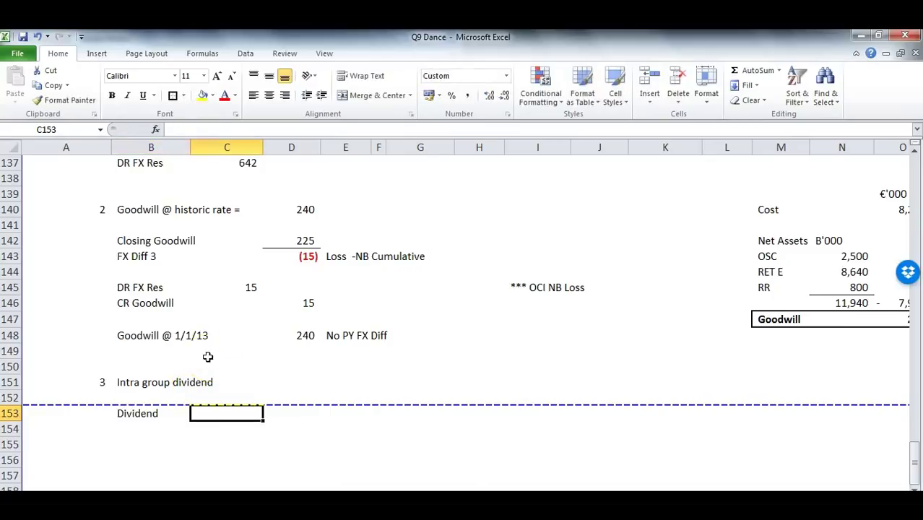
text(+220/1.)
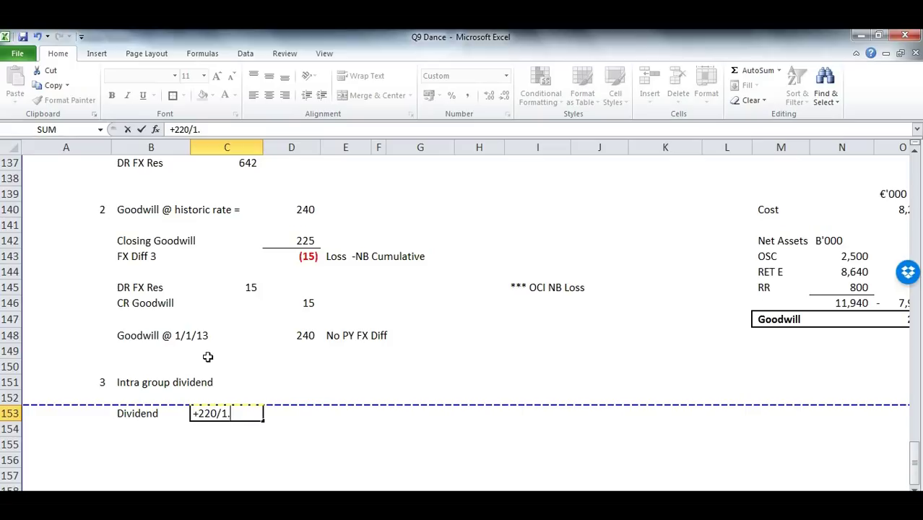
text(55)
key(Return)
key(Return)
key(Left)
key(Return)
key(Up)
Add the note '****SPLOCI remove other income' on the dividend row.
key(Right)
key(Right)
key(Right)
key(Right)
key(Right)
key(Right)
key(Right)
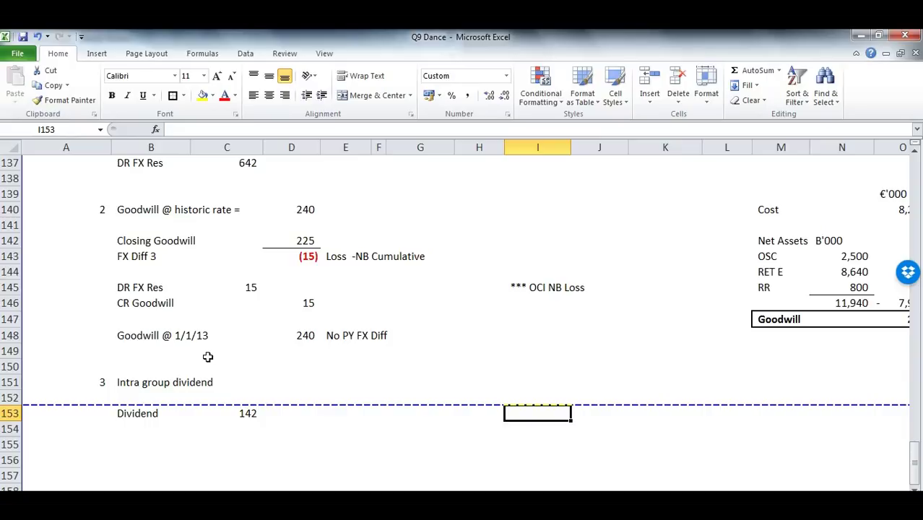
text(*)
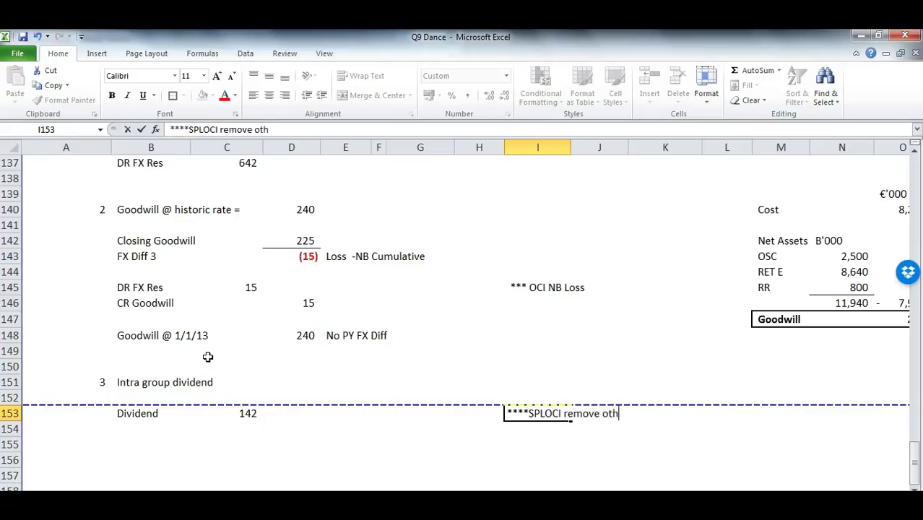
key(Return)
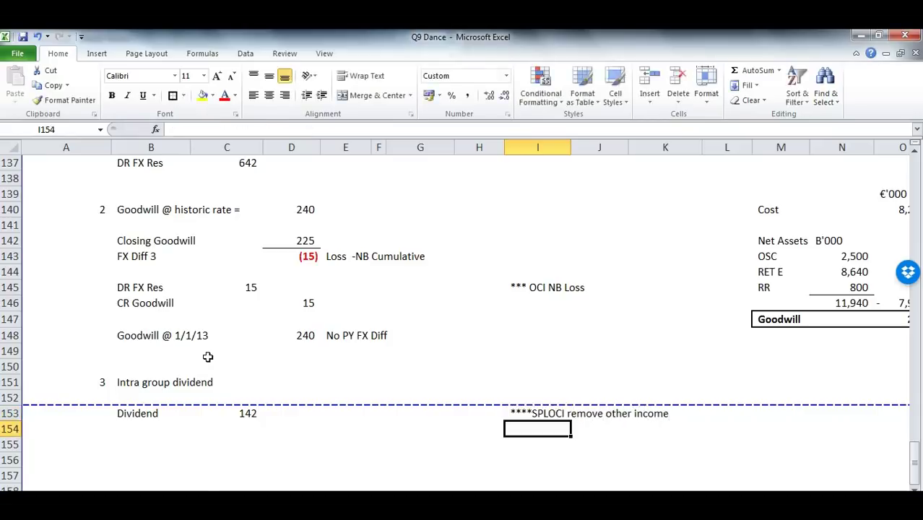
Verify the 142 dividend against the PDF's 220 Other income and review the note.
key(alt+Tab)
scroll(151, 368, up, 10)
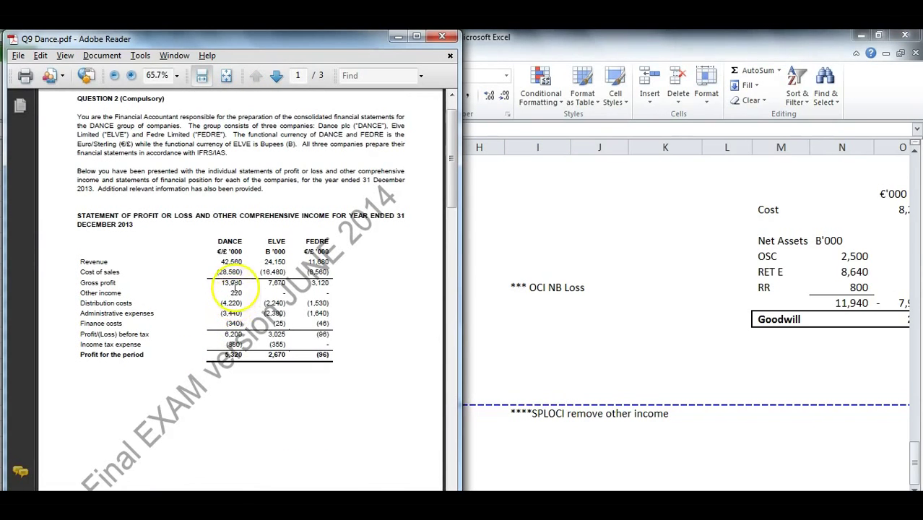
click(235, 294)
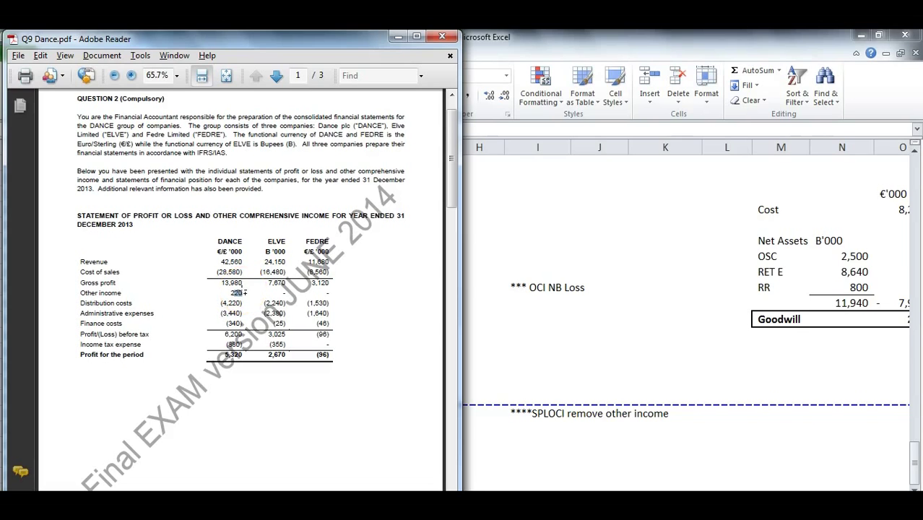
click(495, 322)
click(240, 416)
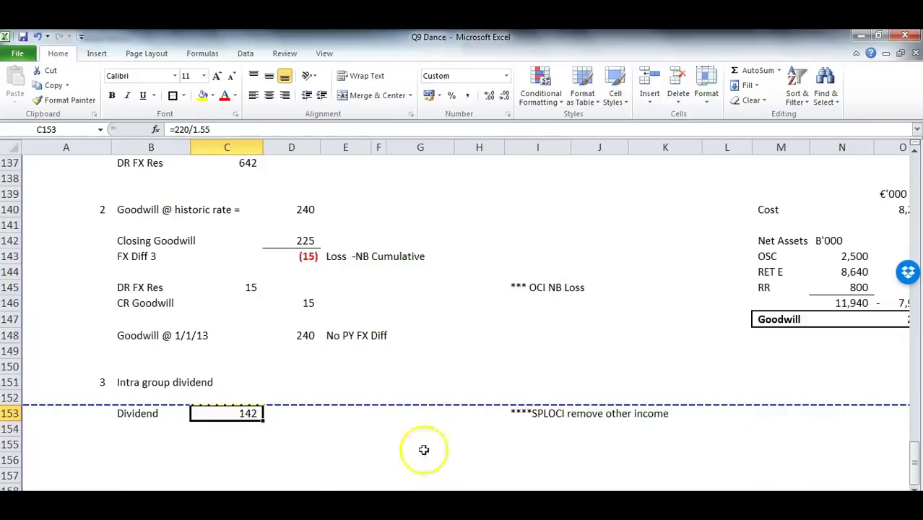
click(560, 415)
drag(560, 415, 584, 413)
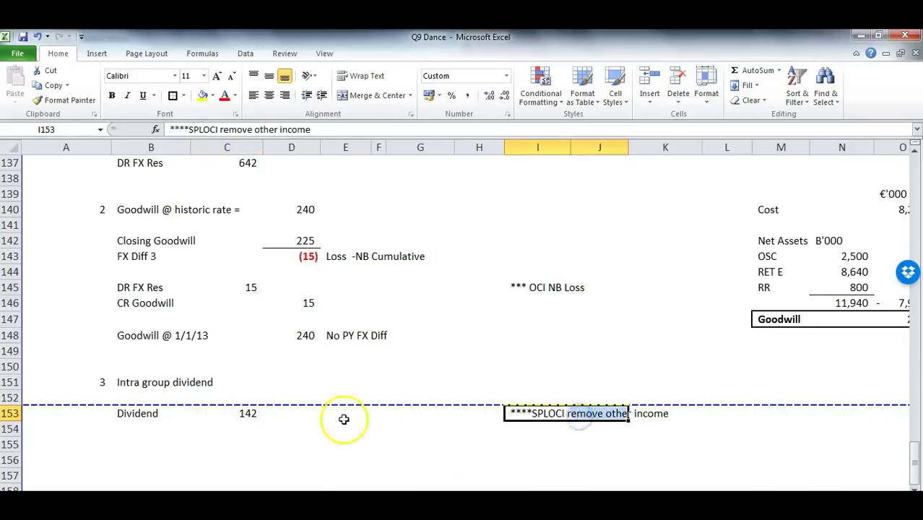
scroll(200, 428, down, 1)
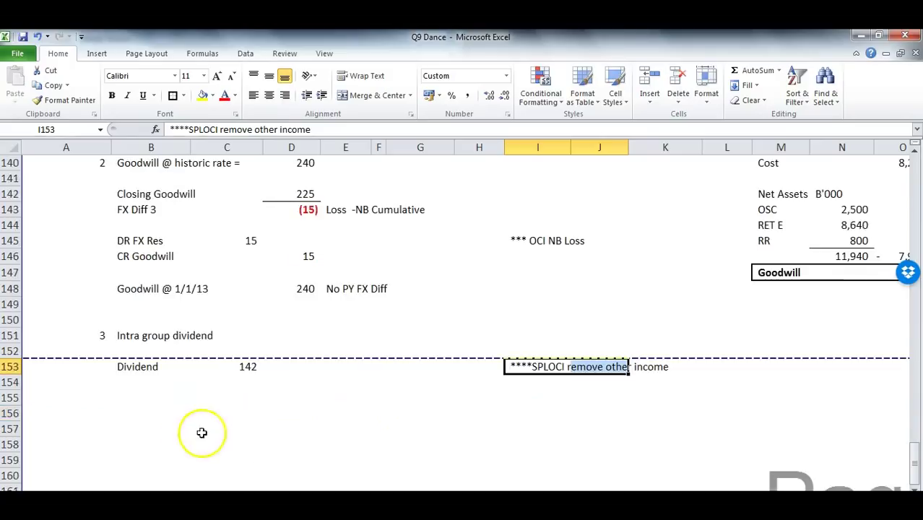
click(97, 400)
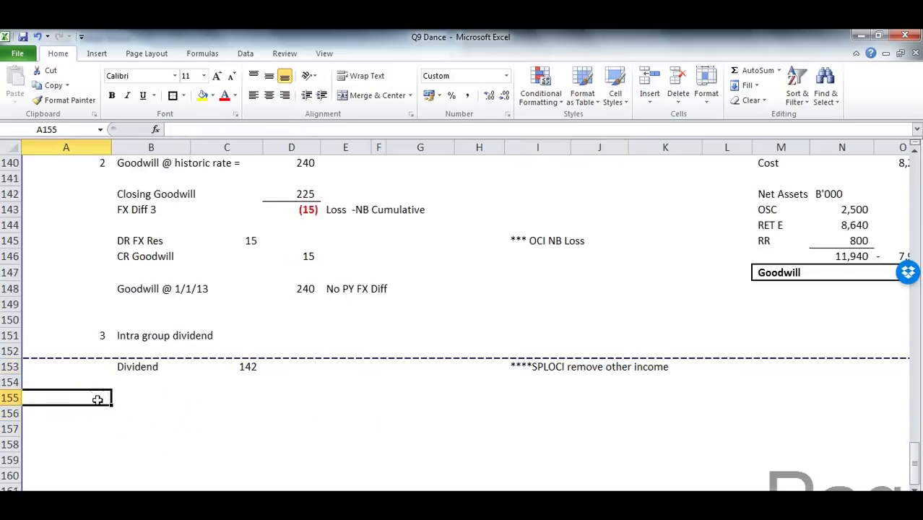
click(102, 393)
Number adjustment 4 and highlight the goodwill impairment note in the question PDF.
text(4)
click(153, 413)
key(alt+Tab)
scroll(239, 329, down, 5)
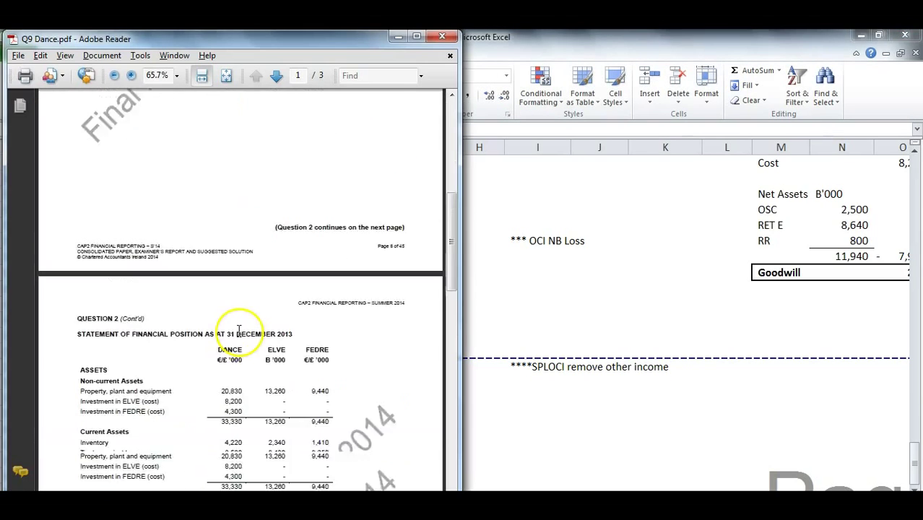
scroll(238, 329, down, 15)
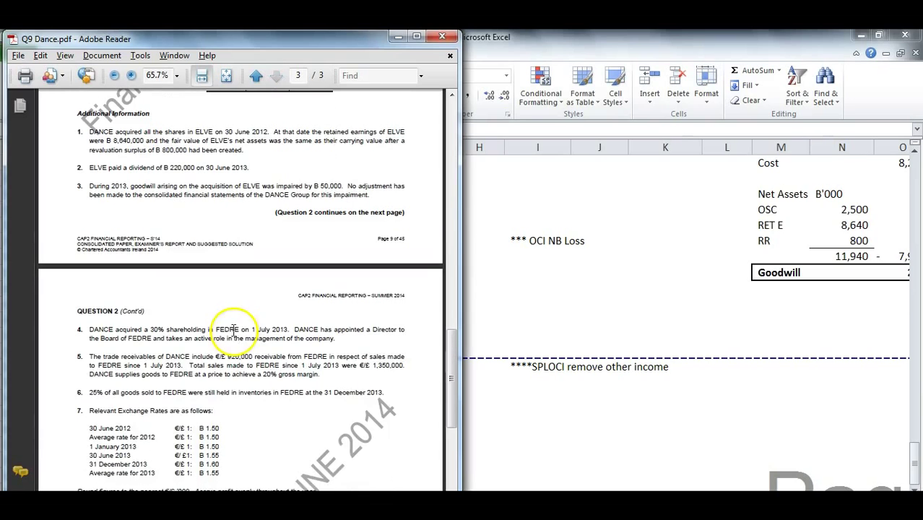
drag(158, 187, 337, 190)
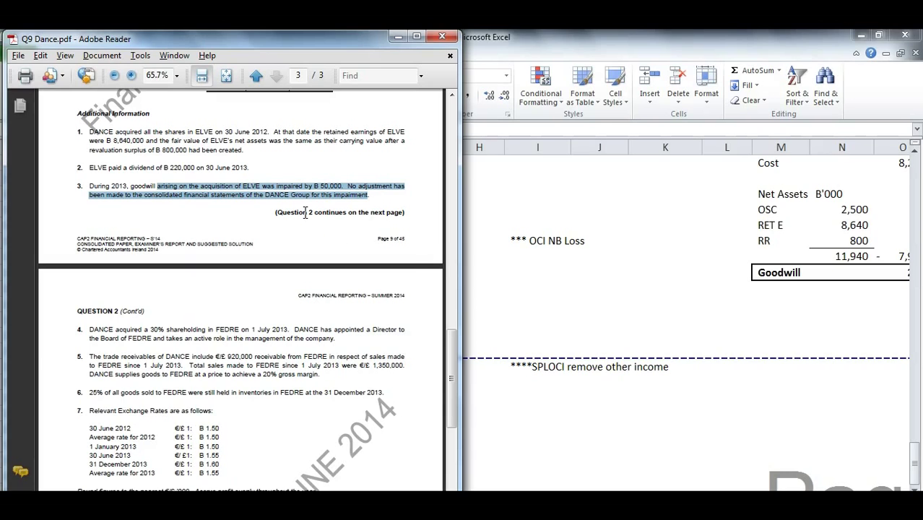
click(488, 399)
Credit goodwill with the 50 impairment converted at 1.55 (=50/1.55).
click(164, 395)
text(CR)
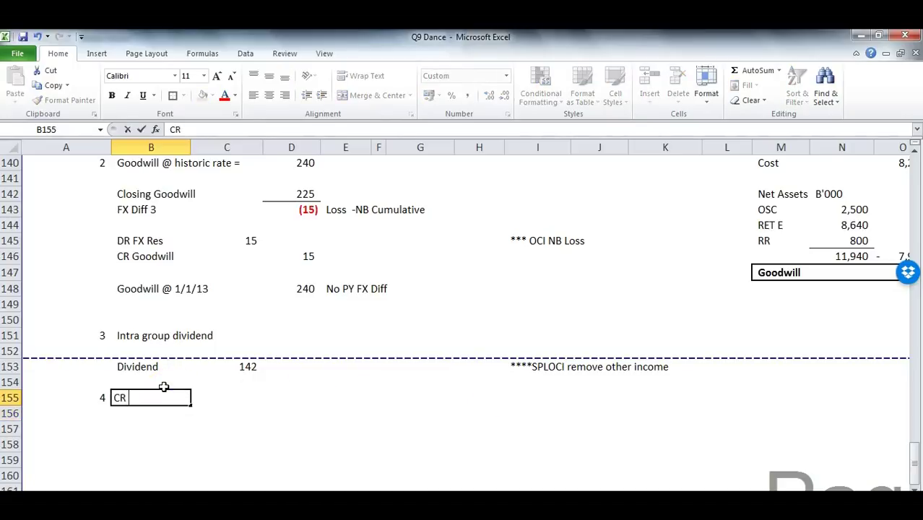
text( goodwill)
key(Tab)
key(Tab)
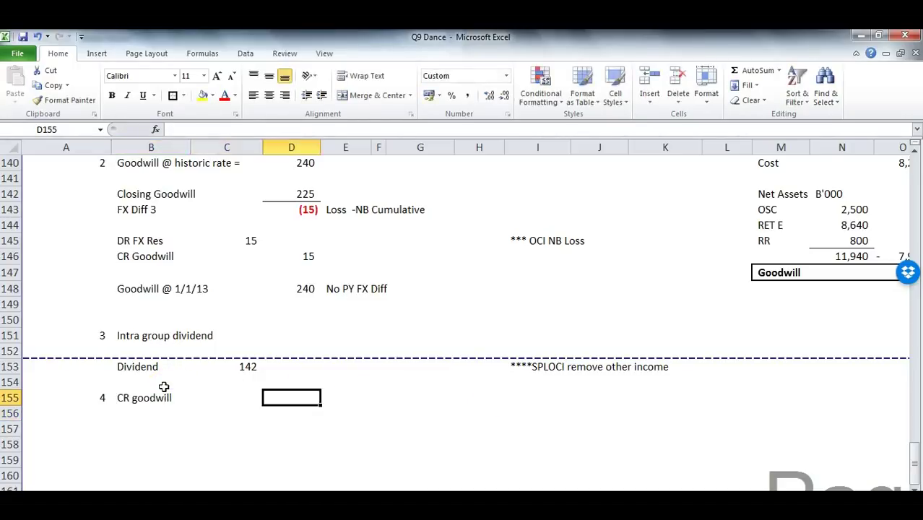
text(+50/1.55)
key(Return)
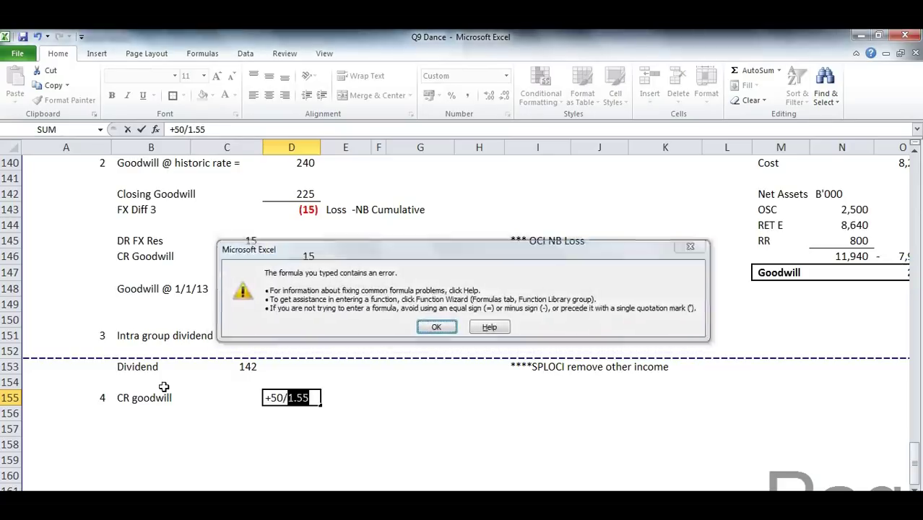
key(Return)
key(Return)
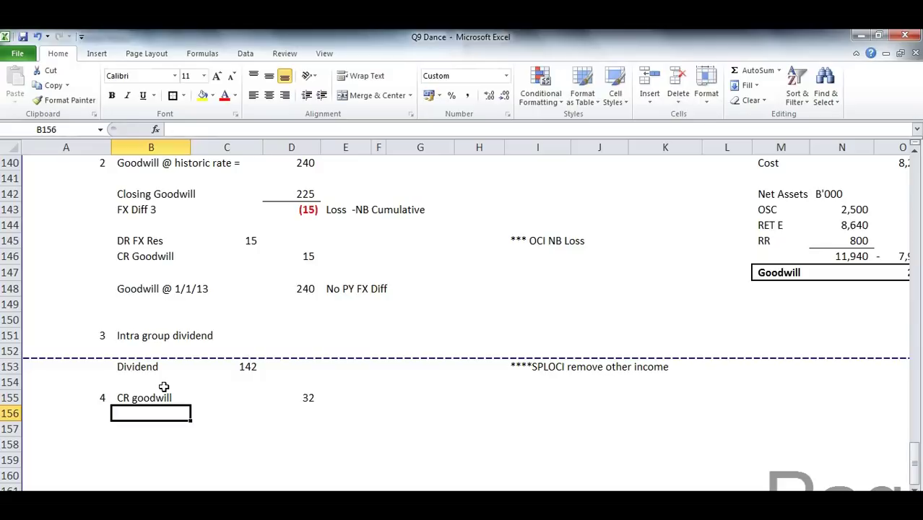
Debit Ret E with 32 by referencing the goodwill credit amount.
text(dr)
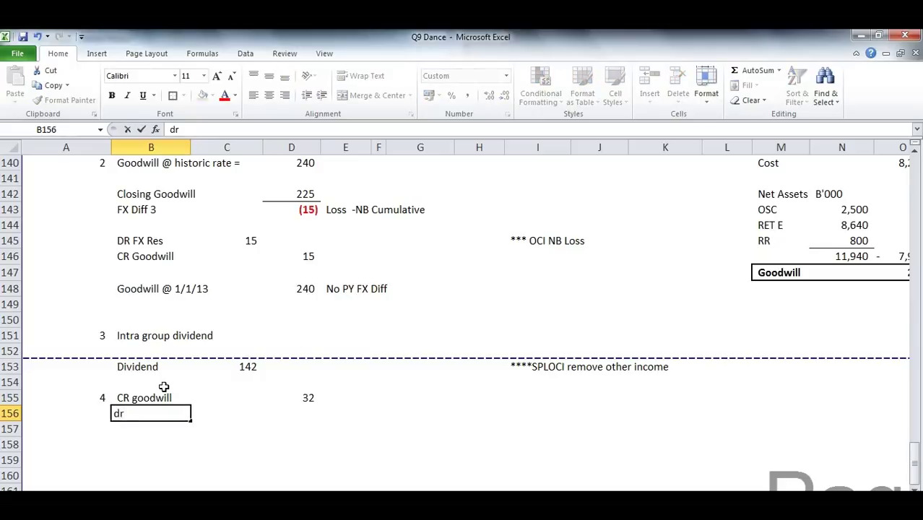
text( Ret E)
key(Tab)
text(+)
key(Up)
key(Right)
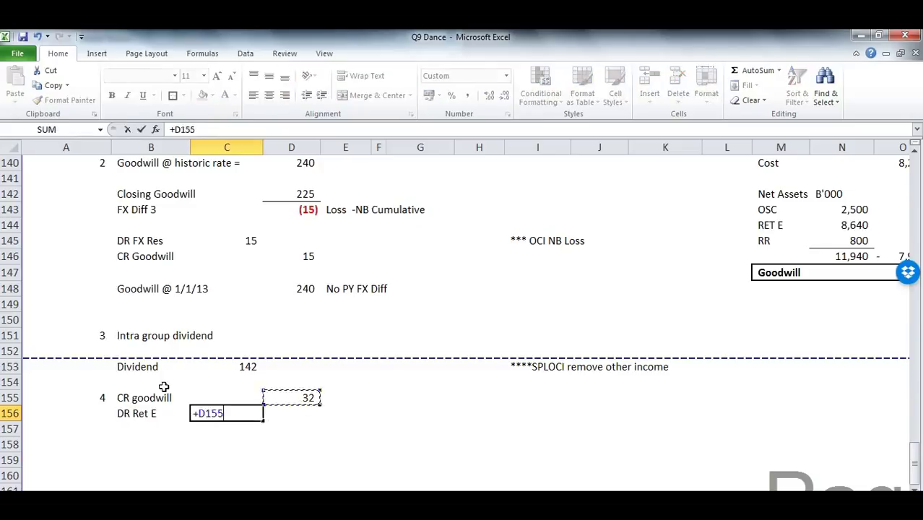
key(Return)
Add a *** marker in I156 beside the retained earnings debit.
click(513, 399)
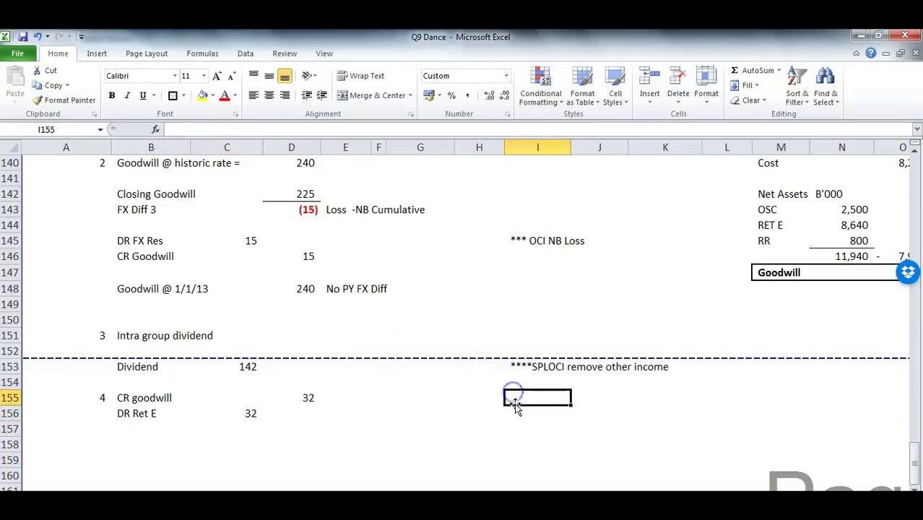
click(518, 412)
text(***)
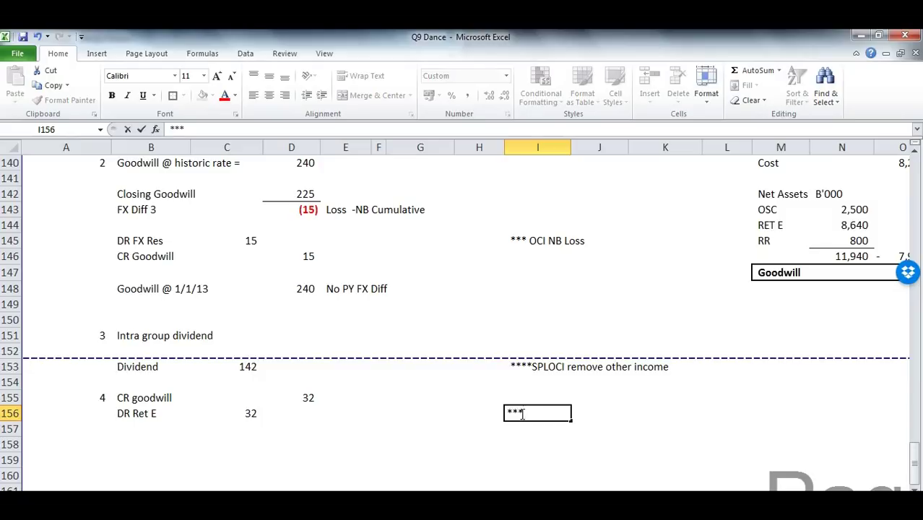
key(ctrl+Return)
key(Left)
click(117, 412)
drag(117, 412, 239, 414)
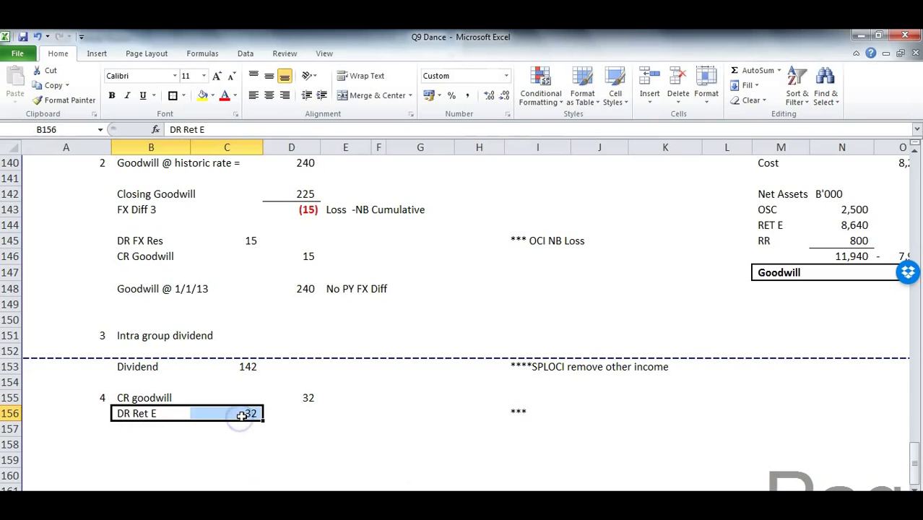
Clear the impairment highlight in the PDF and review both adjustment 4 amounts.
key(alt+Tab)
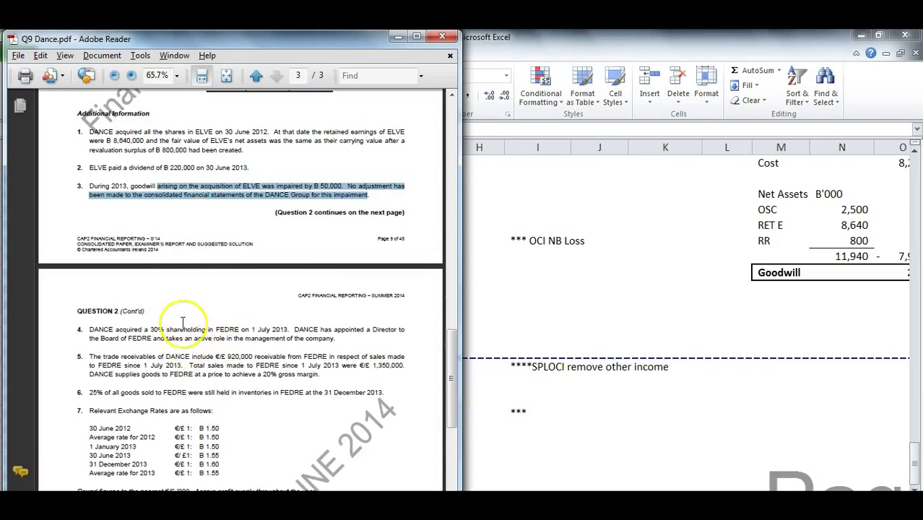
click(121, 186)
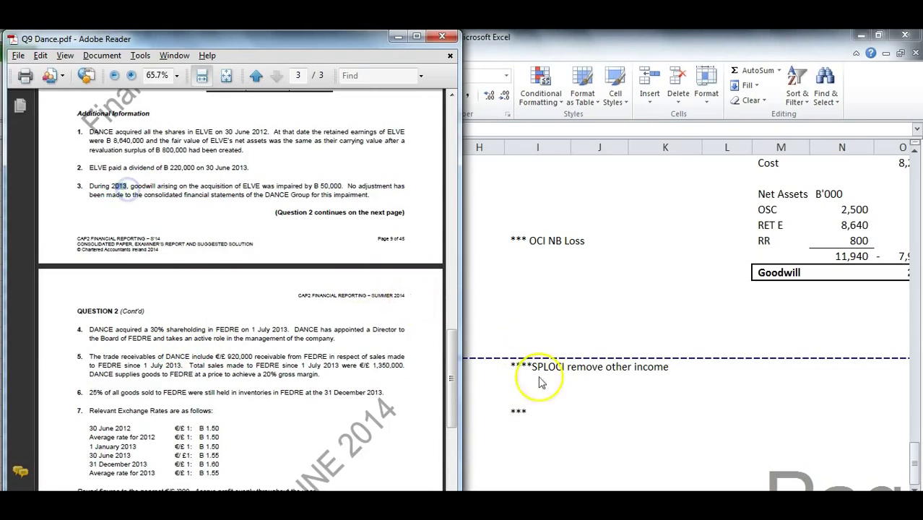
click(549, 425)
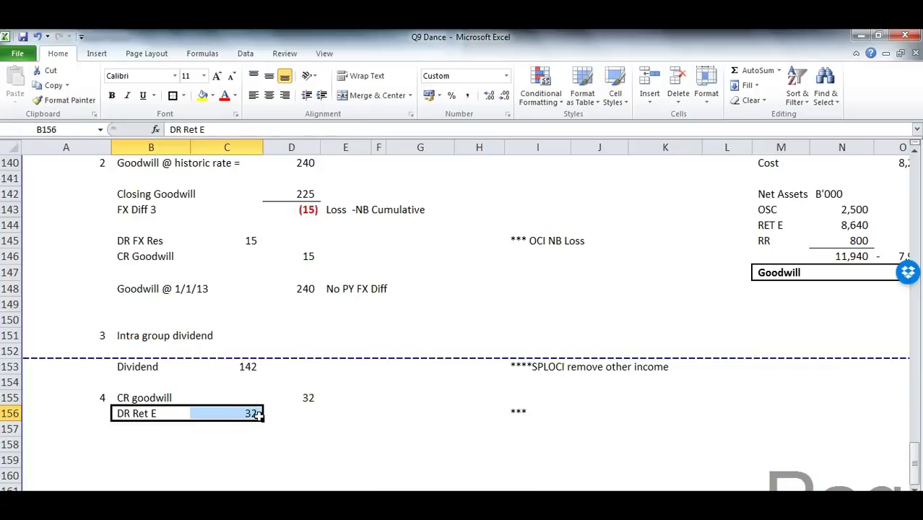
drag(246, 412, 302, 400)
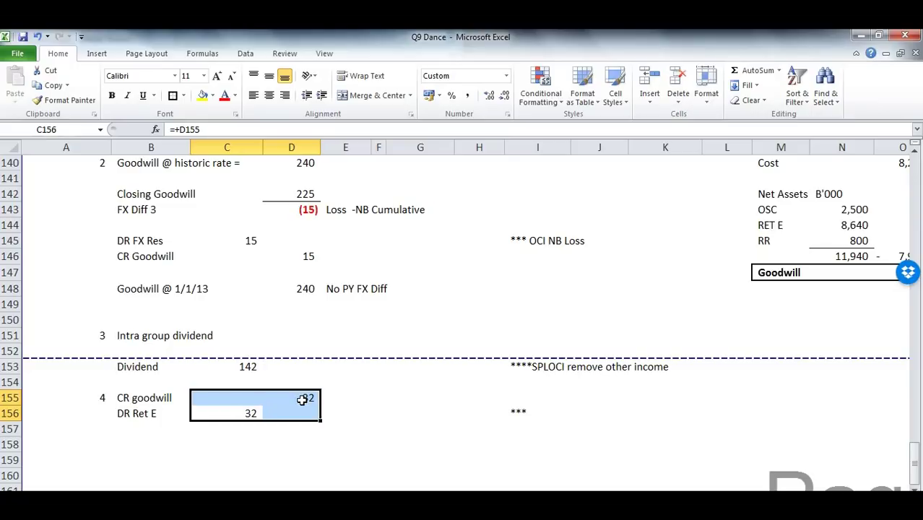
click(98, 446)
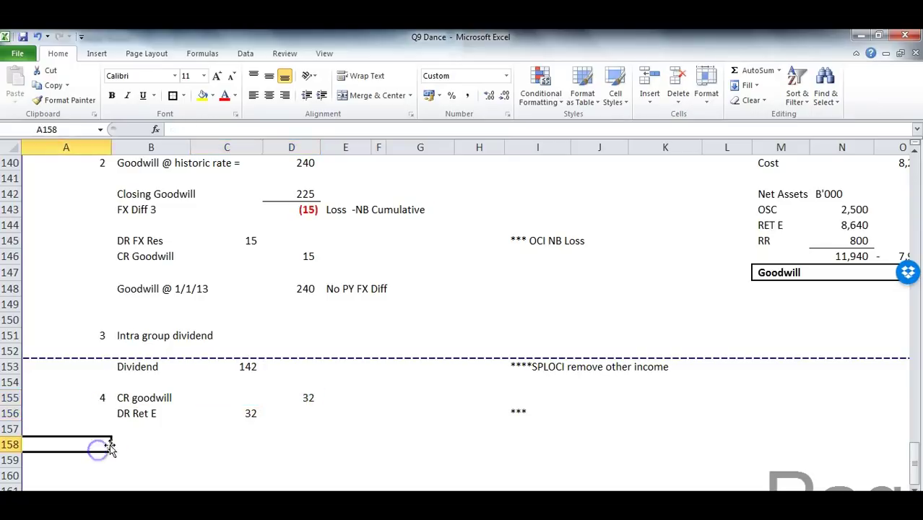
Number adjustment 5 and head it 'From Parent to Assoc'.
text(5)
key(Tab)
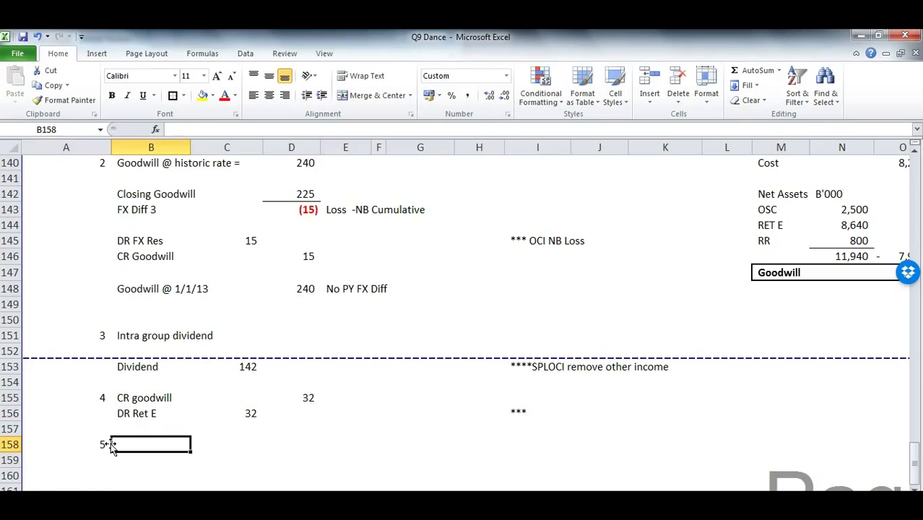
key(alt+Tab)
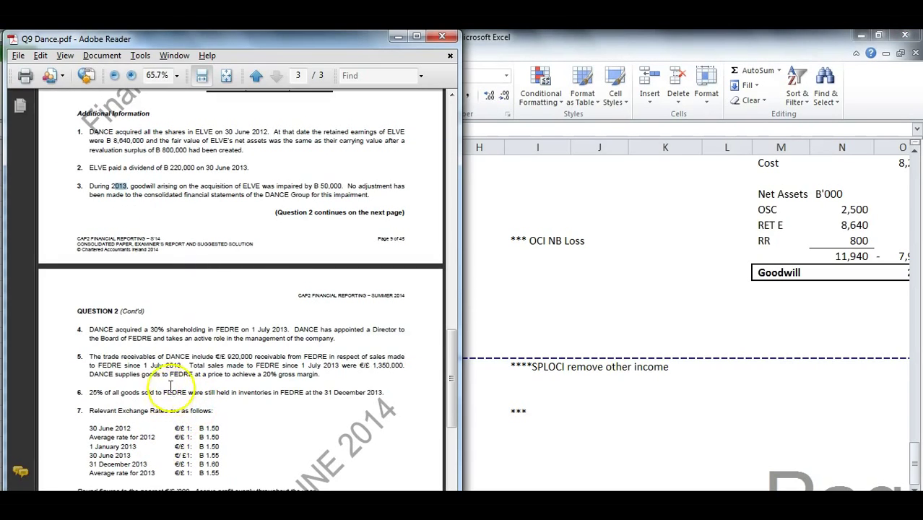
drag(89, 356, 308, 357)
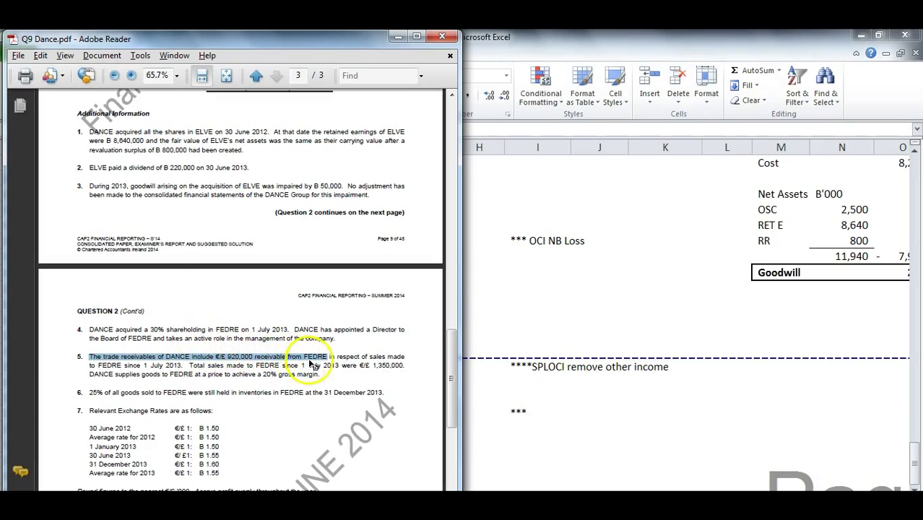
click(509, 433)
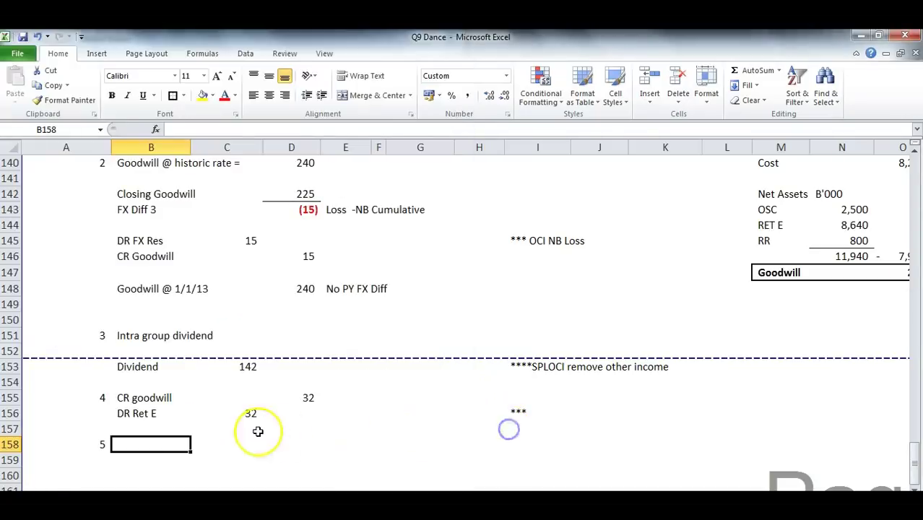
text(fROM P)
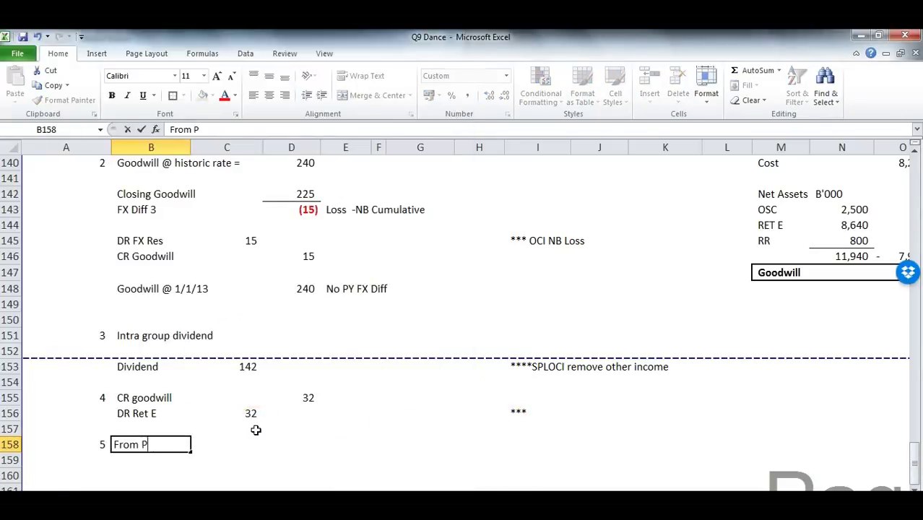
text(arent to Associate)
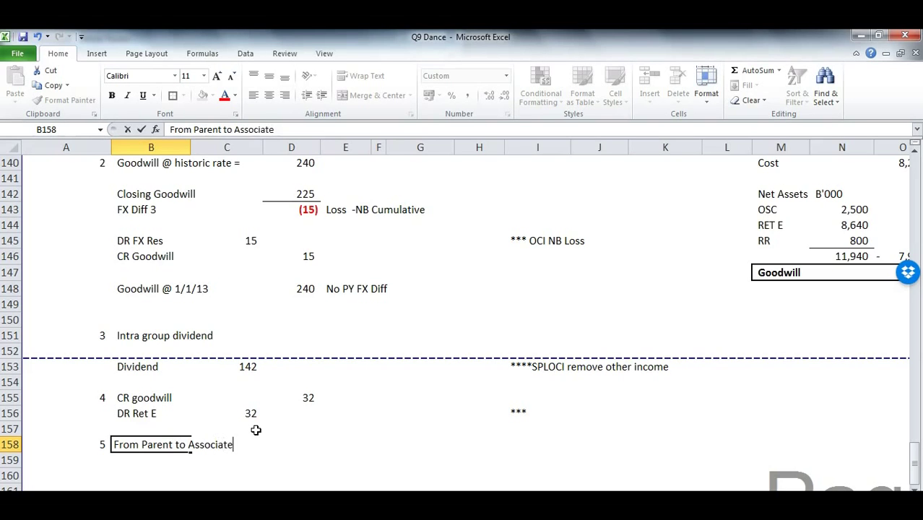
key(Return)
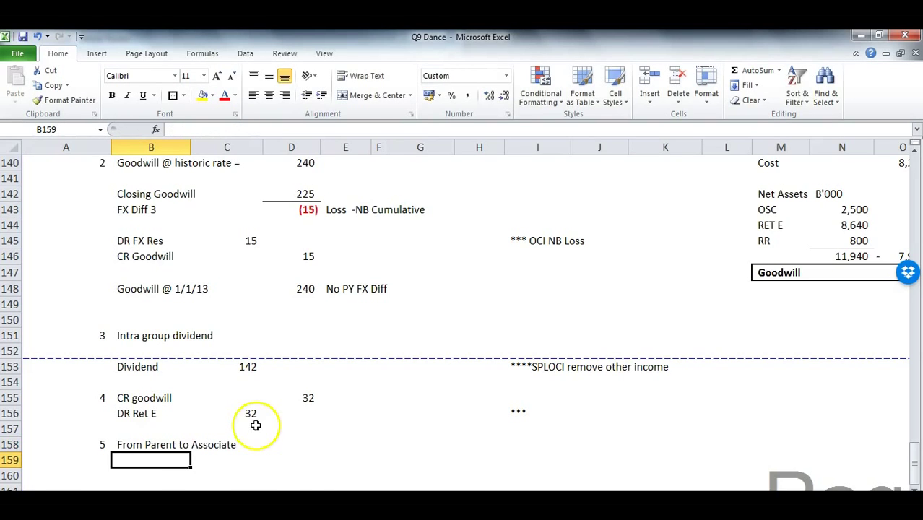
Enter the Sales figure of 1,350 and label the Profits line.
key(alt+Tab)
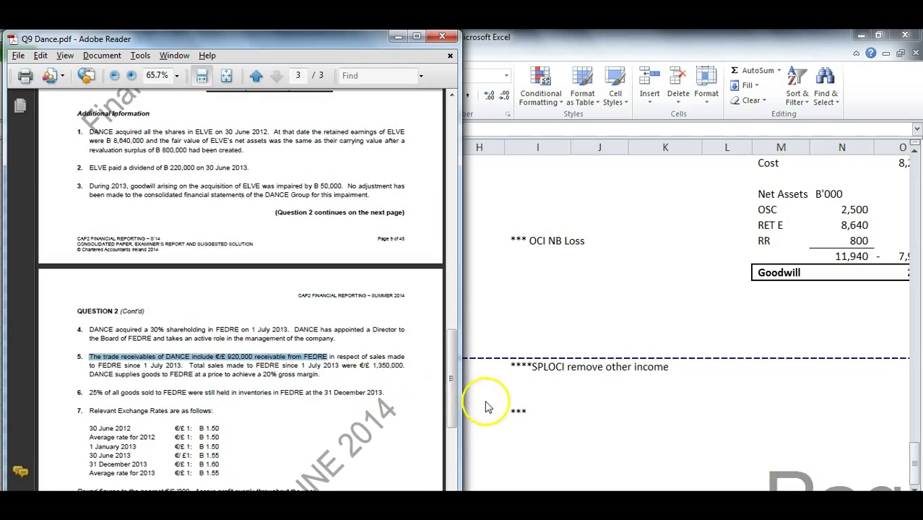
click(486, 401)
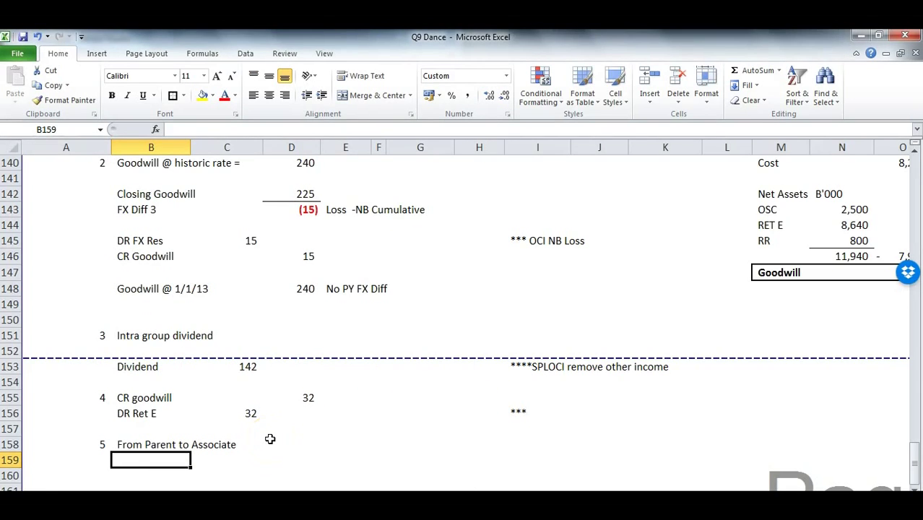
text(P)
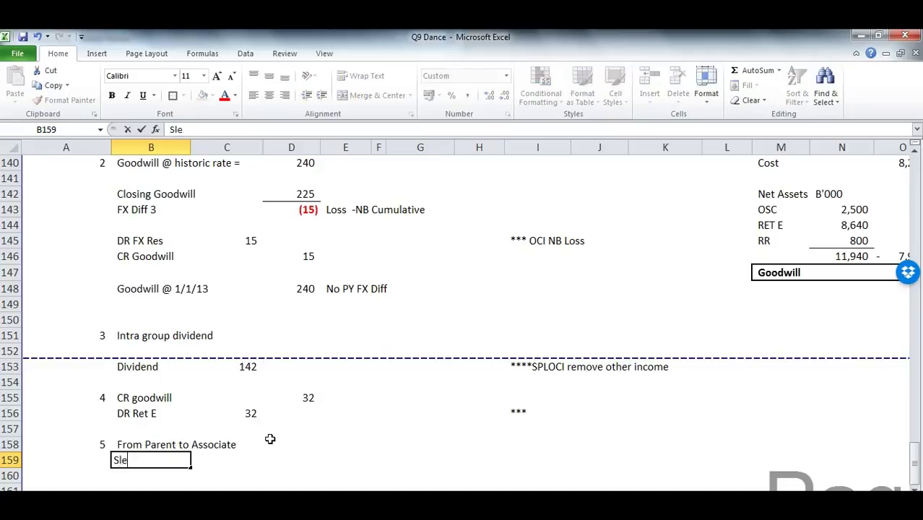
text(ales)
key(Tab)
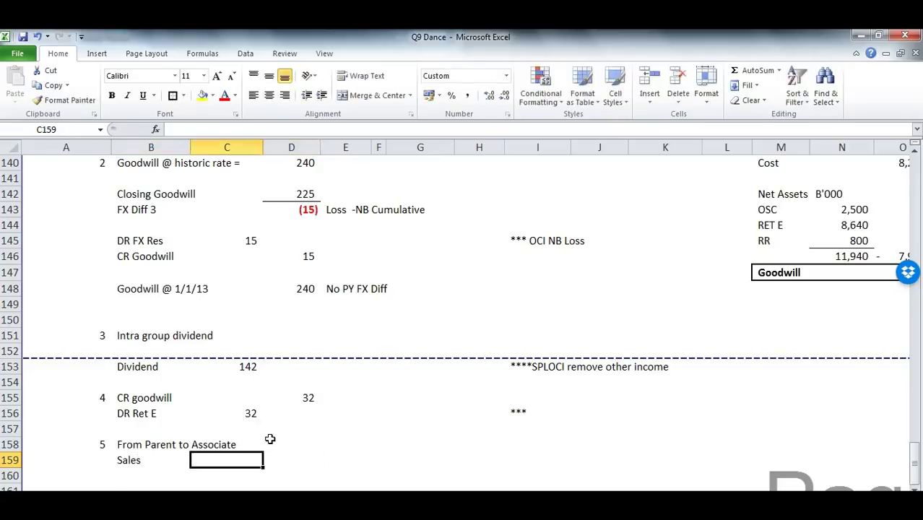
text(1350)
key(Left)
key(Down)
key(Down)
text(Profit)
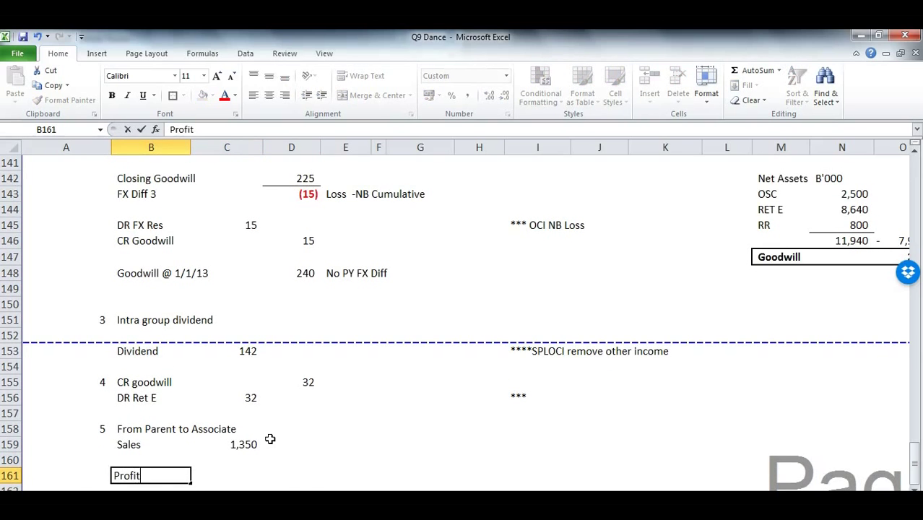
text(s)
Calculate Profits as 20% of Sales (270) and give it a top border.
key(alt+Tab)
click(265, 379)
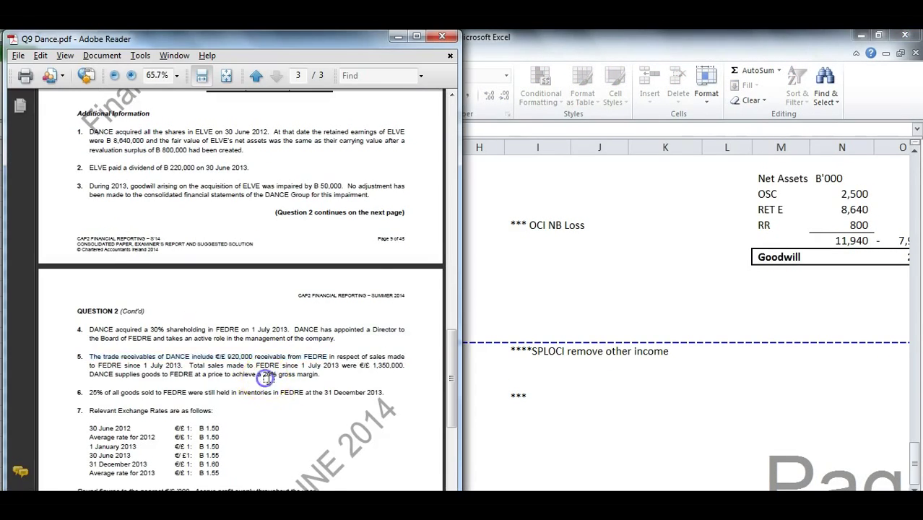
key(alt+Tab)
click(232, 474)
text(+)
click(243, 448)
text(*0.2)
key(Return)
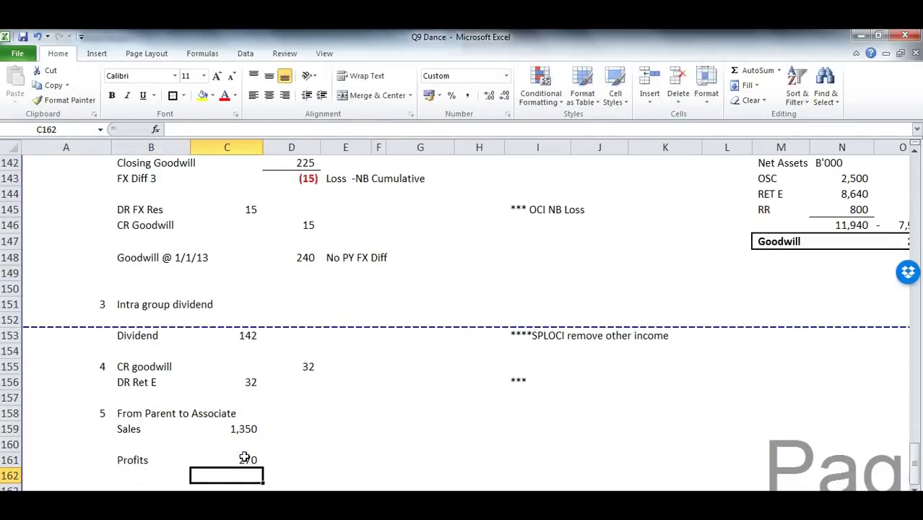
click(243, 458)
click(184, 95)
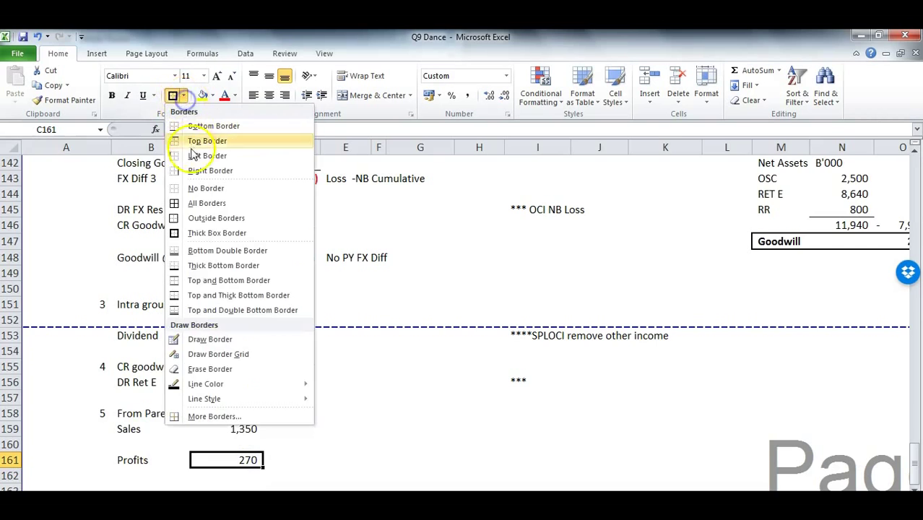
click(197, 140)
Add Costs of 1,080 as Sales minus Profits.
click(149, 440)
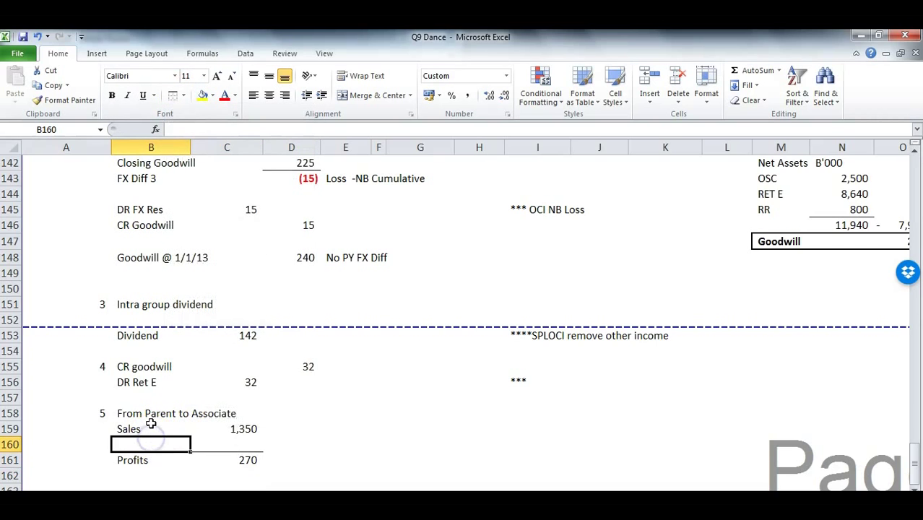
text(COsts)
key(Tab)
text(+)
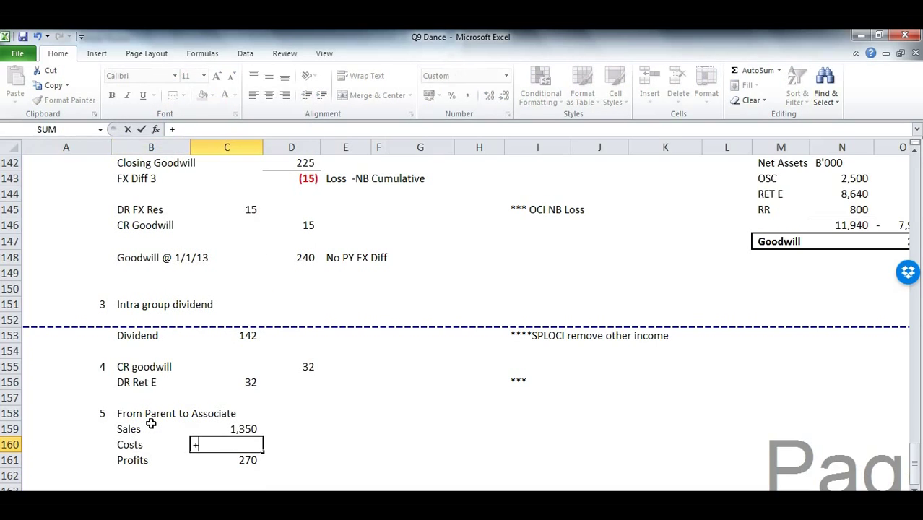
key(Up)
text(-)
key(Down)
key(Return)
key(Up)
key(Down)
key(Down)
key(Left)
key(Down)
Add Unrealised profit of 68 as 25% of Profits (=C161*.25).
click(198, 405)
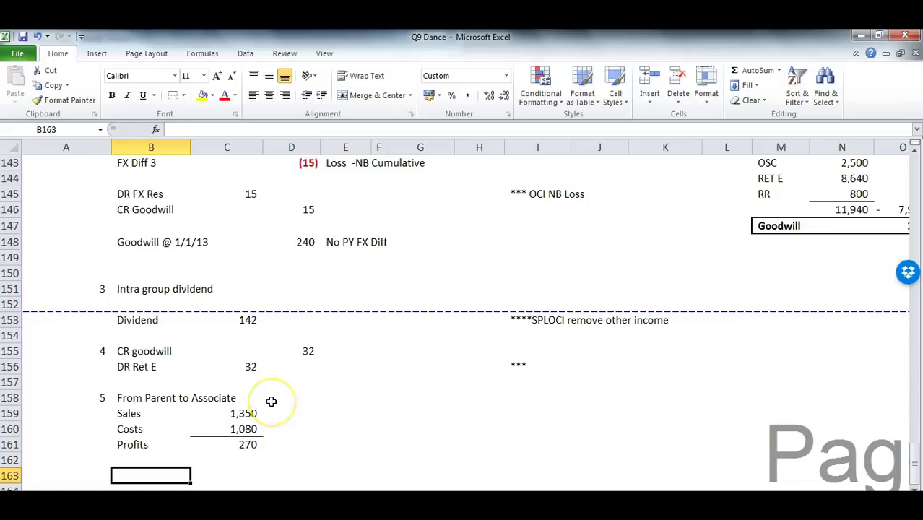
text(Unreal)
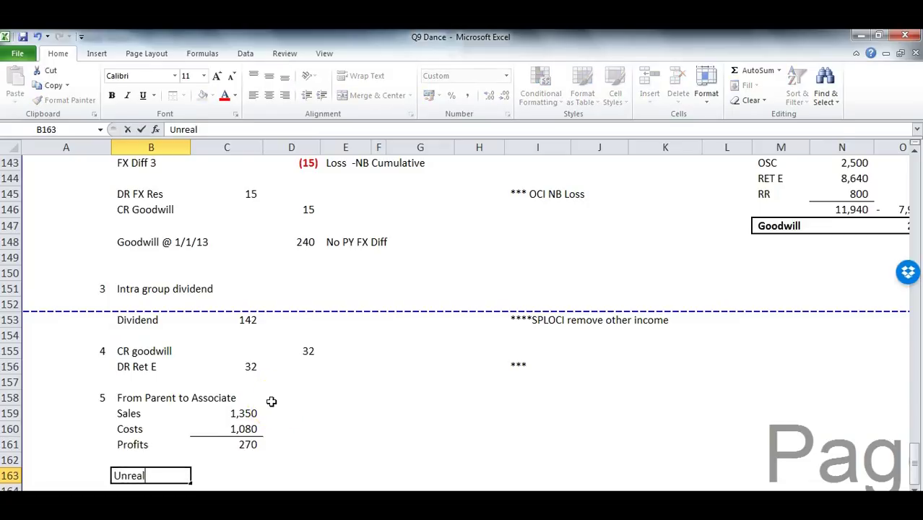
key(Tab)
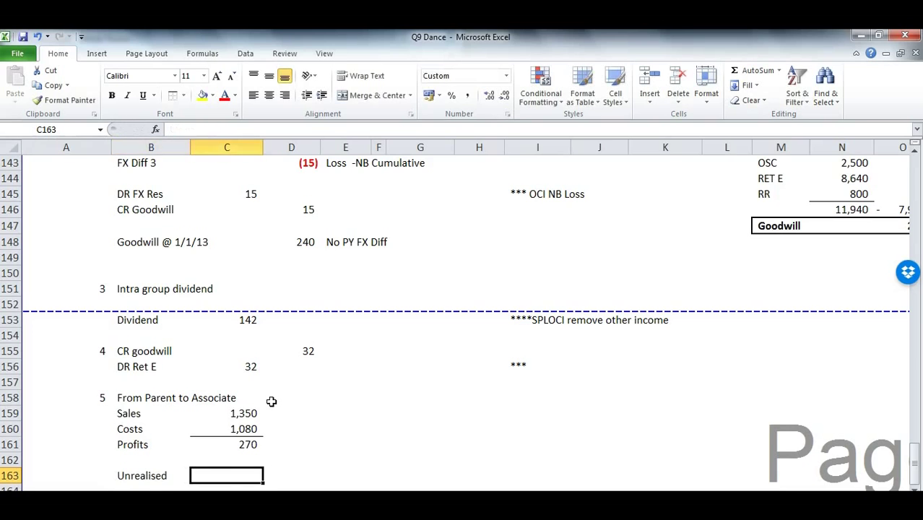
key(alt+Tab)
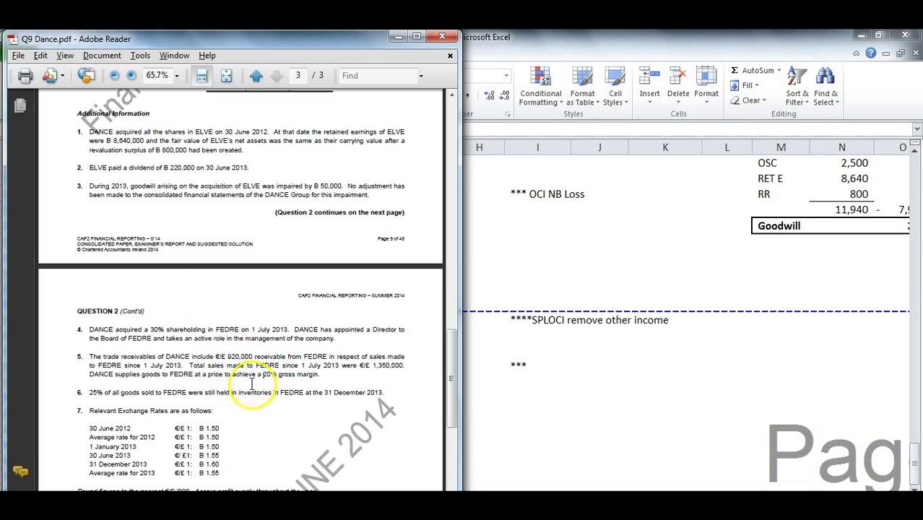
drag(89, 391, 377, 394)
key(alt+Tab)
text(+)
click(258, 447)
text(*.25)
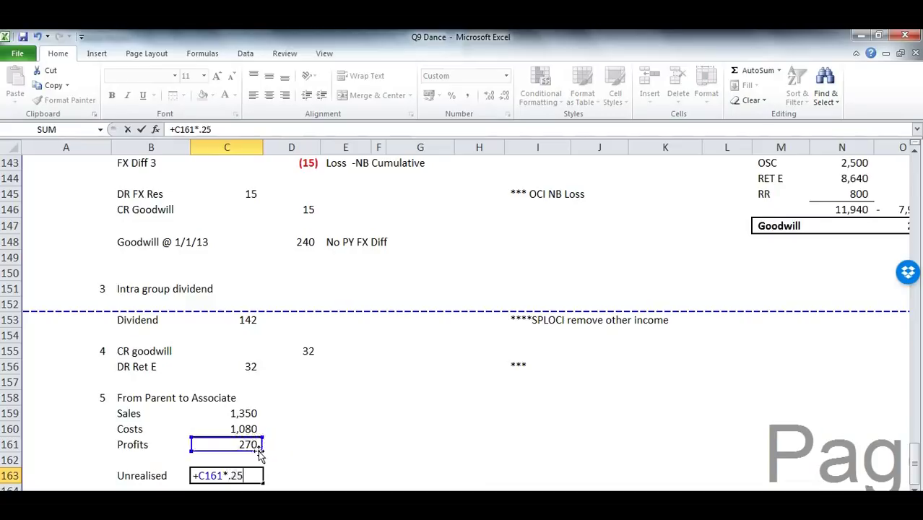
key(Return)
Enter the 25% rate in D163 beside the unrealised profit.
key(Up)
key(Right)
text(25)
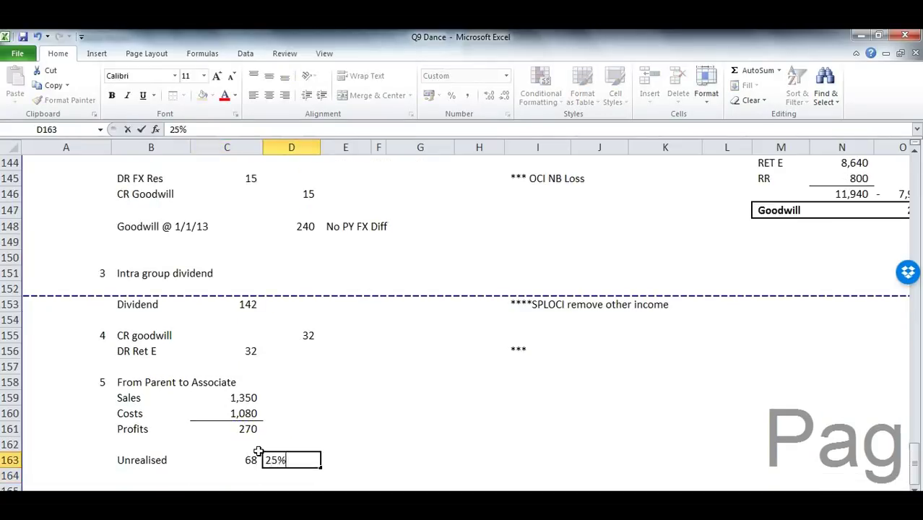
text(%)
key(Return)
key(Up)
Format D163 as a percentage and add the Inv Share line based on the unrealised profit.
click(451, 95)
click(149, 473)
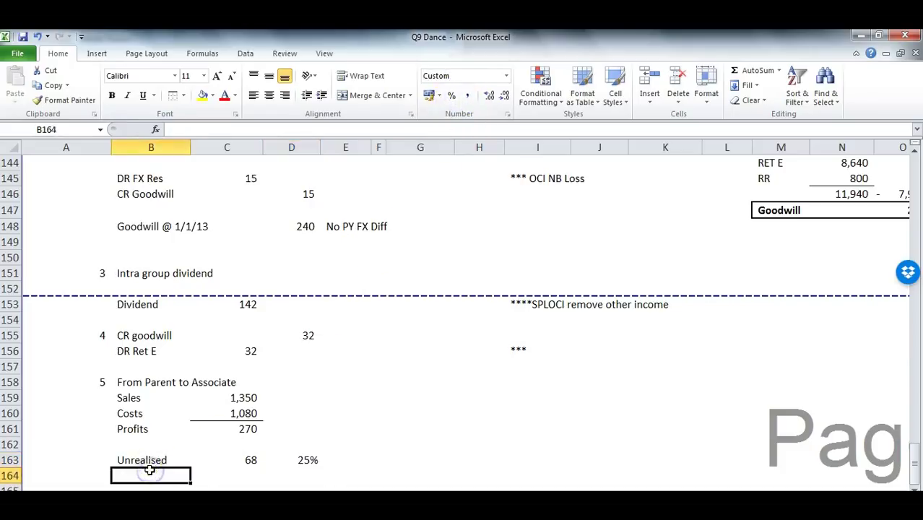
text(I)
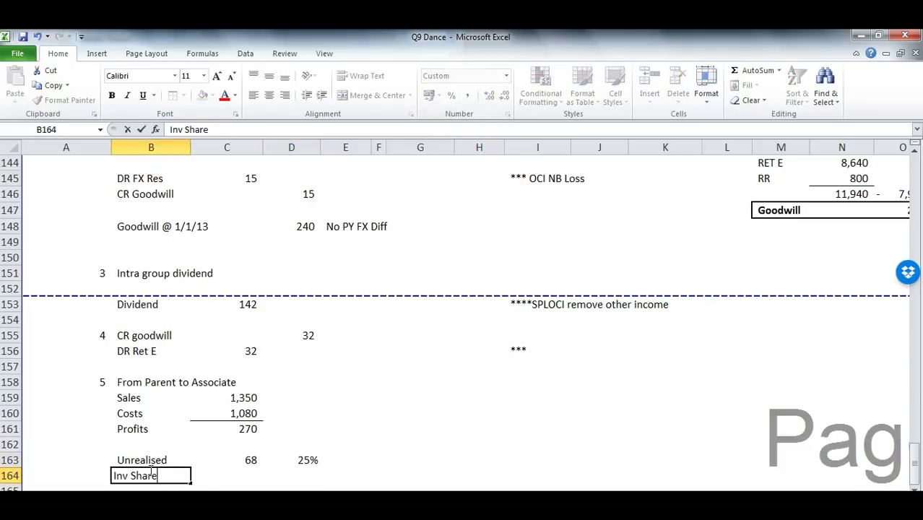
text(nv Share)
key(Tab)
click(227, 474)
scroll(230, 466, down, 2)
text(+)
key(Up)
text(*.)
key(Return)
Enter a 30% investor share rate in D164, giving Inv Share of 20.
key(Up)
key(Up)
key(Right)
key(ctrl+c)
key(Down)
key(ctrl+v)
text(30)
key(Return)
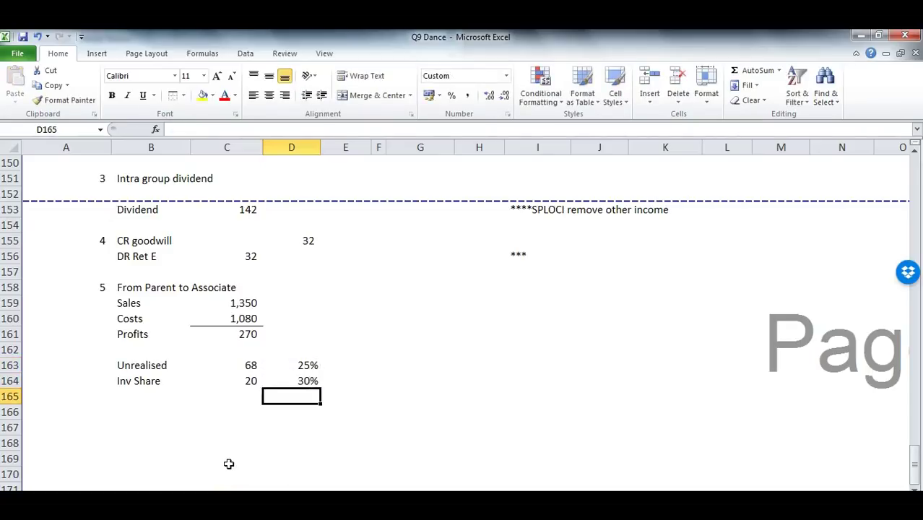
Debit Ret E with 20 in the journal.
drag(143, 401, 144, 410)
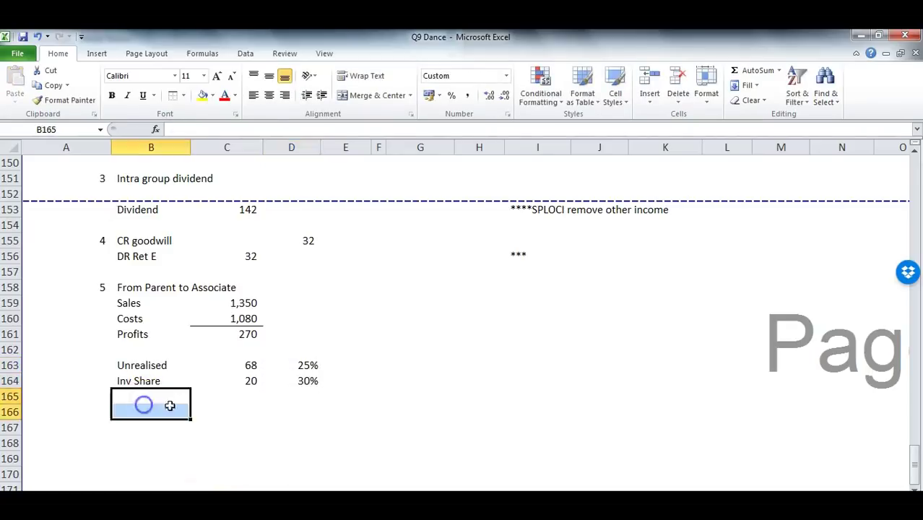
click(143, 289)
click(144, 410)
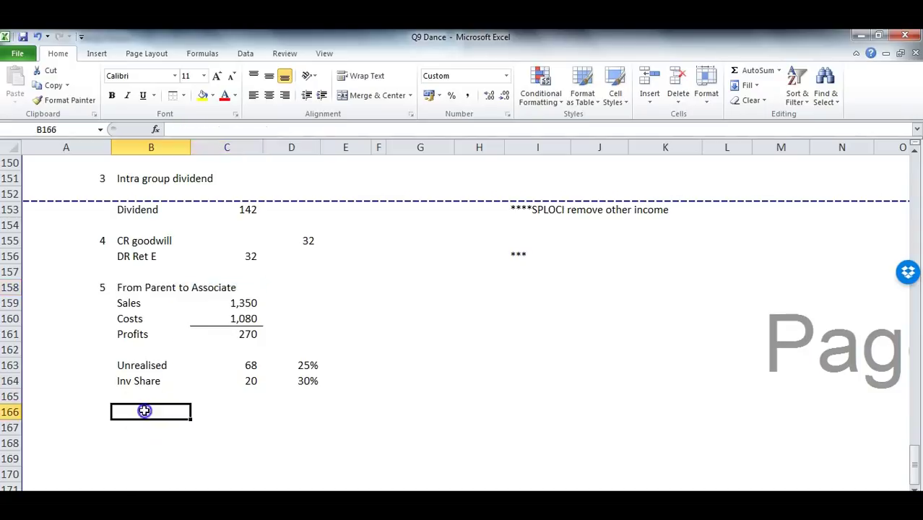
text(DR R)
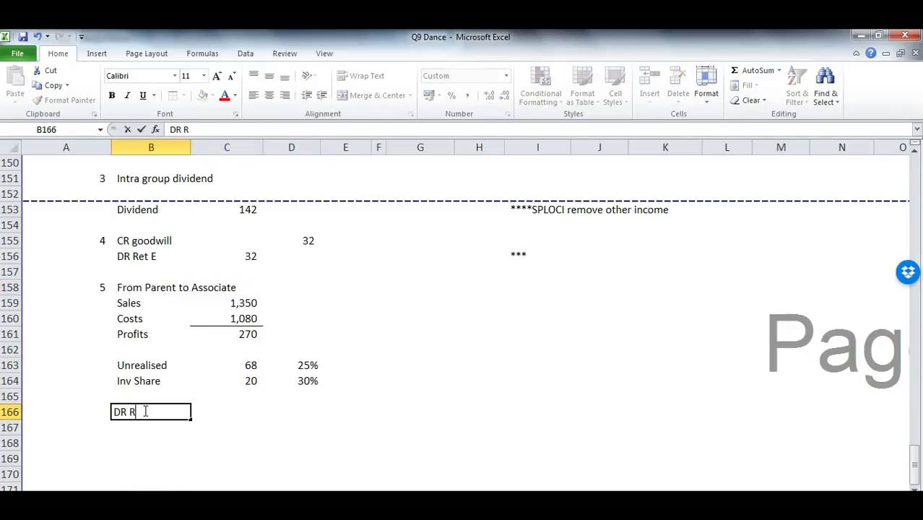
text(et E)
key(Tab)
key(Tab)
key(shift+Tab)
text(20)
key(Return)
Credit Inv in Assoc with 20.
key(Left)
text(cr)
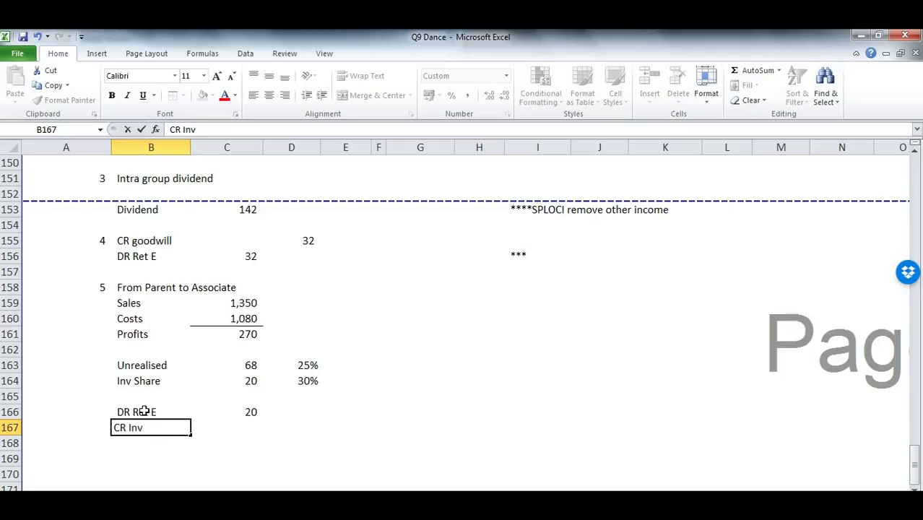
text(Inv in Assoc)
key(Tab)
key(Tab)
text(20)
key(Return)
Add a **** marker in I166 and compare the new journal with journal 4.
click(519, 408)
text(****)
key(Return)
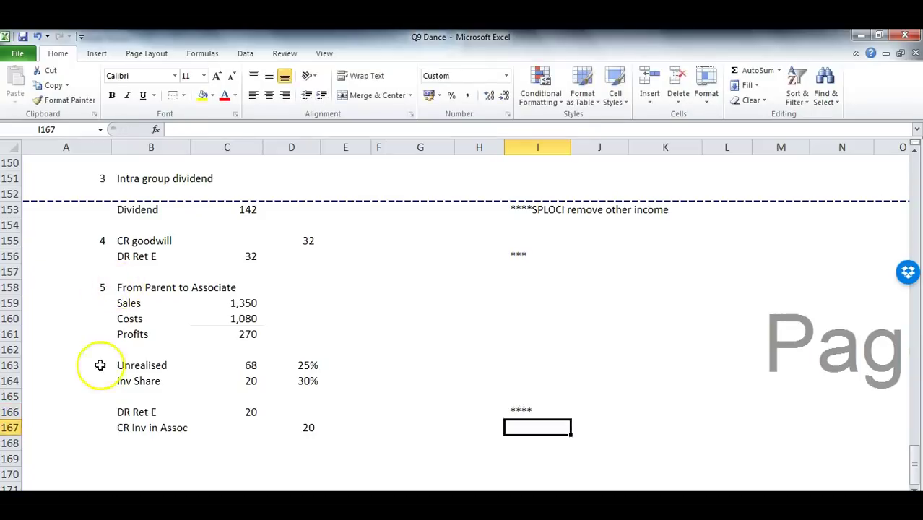
scroll(217, 370, up, 2)
scroll(217, 369, down, 1)
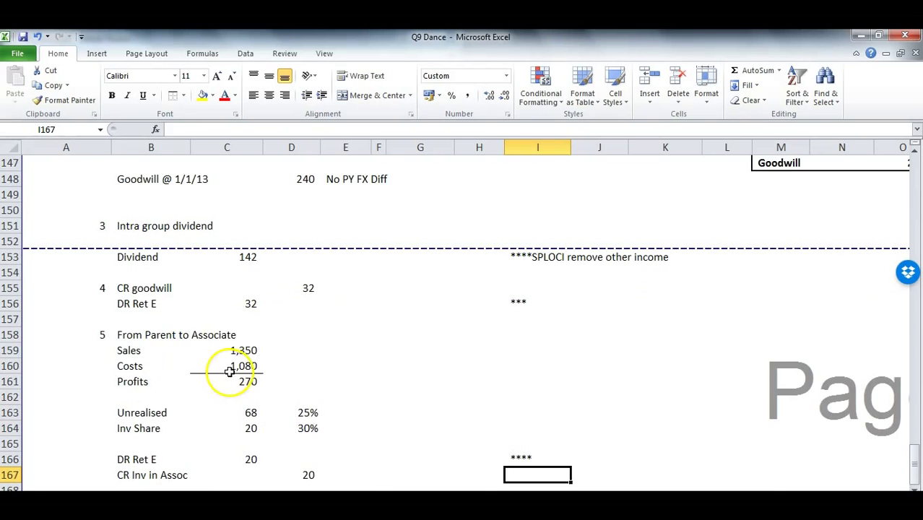
scroll(180, 318, down, 3)
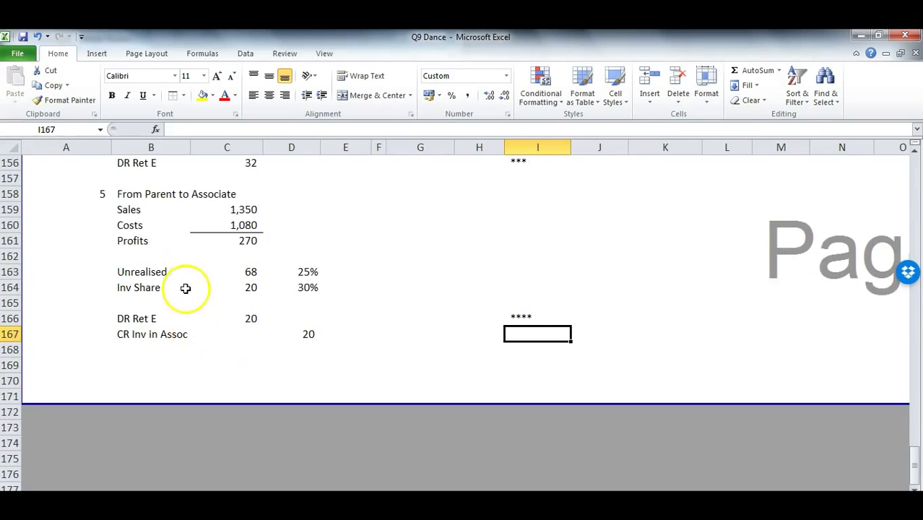
scroll(173, 282, up, 2)
drag(98, 241, 305, 257)
drag(168, 409, 282, 426)
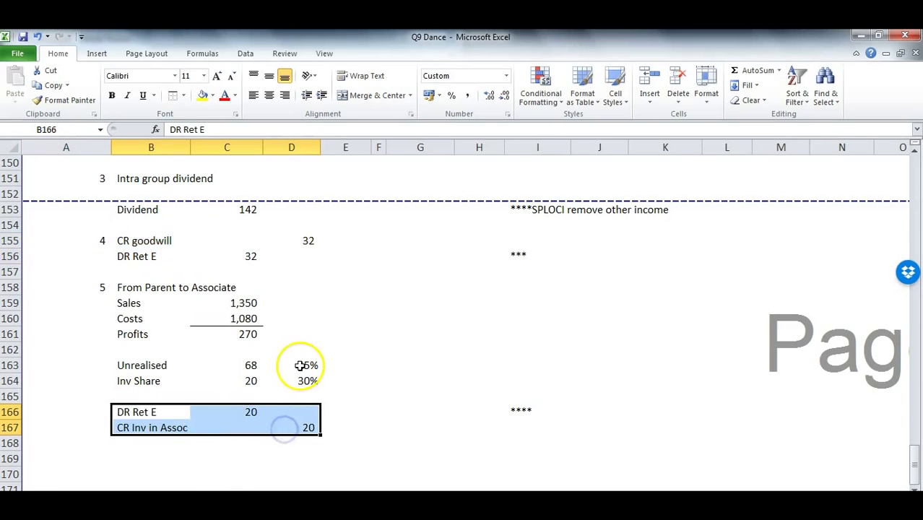
Post the J4 amount of 32 to the Goodwill account.
scroll(303, 364, up, 3)
scroll(303, 364, up, 19)
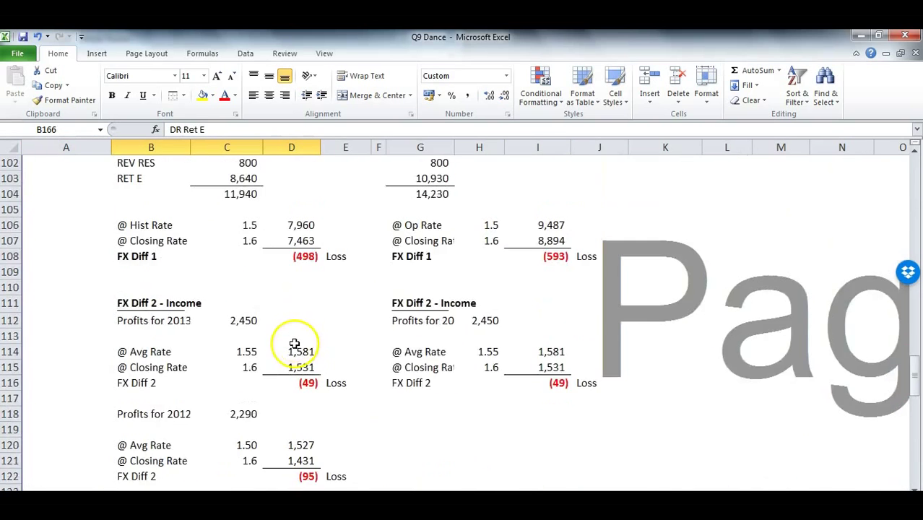
click(216, 287)
text(j4)
key(Tab)
text(32)
key(Return)
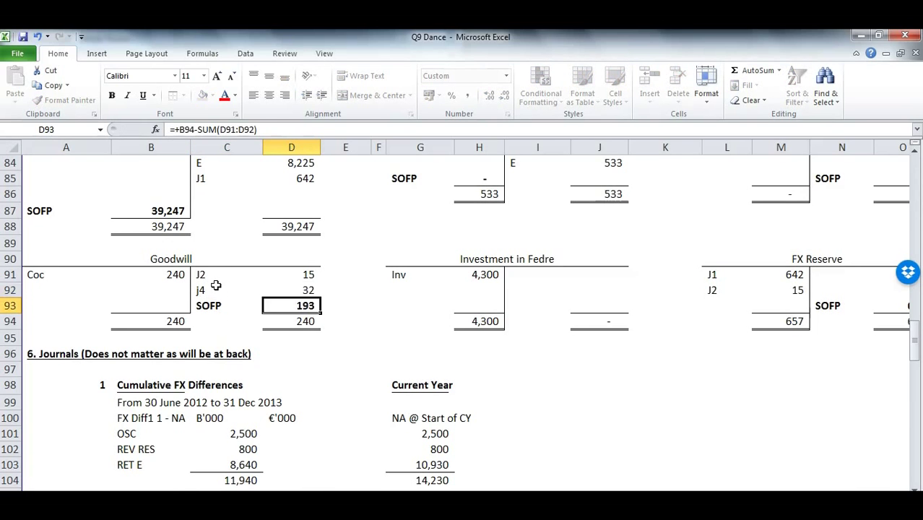
Add J4 32 and J5 20 debit lines to the Ret E account.
scroll(216, 286, up, 3)
click(65, 291)
text(J4)
key(Tab)
text(32)
click(65, 291)
key(Return)
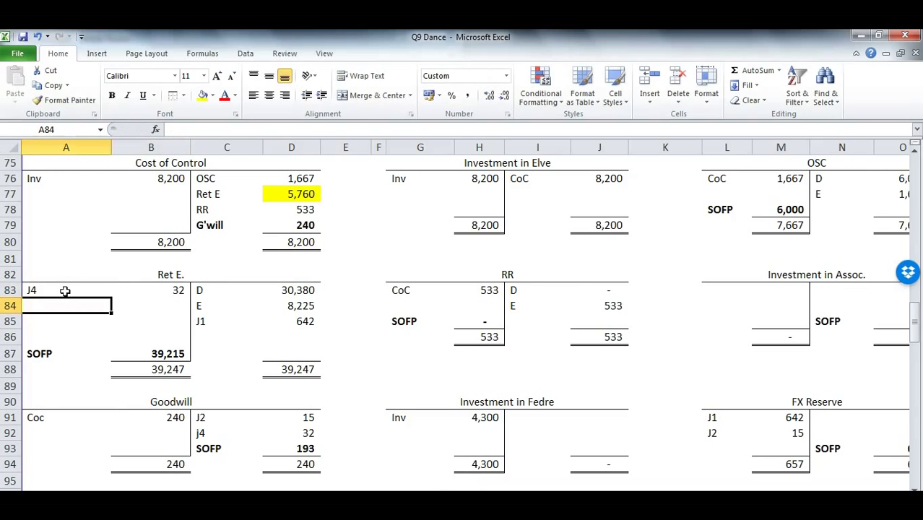
text(J5)
key(Tab)
text(20)
key(Return)
Post a J5 credit of 20 to the Investment in Assoc. account.
scroll(144, 310, down, 1)
scroll(606, 330, up, 2)
drag(610, 321, 597, 340)
click(405, 337)
text(J5)
key(Tab)
text(32)
key(Escape)
text(20)
key(Return)
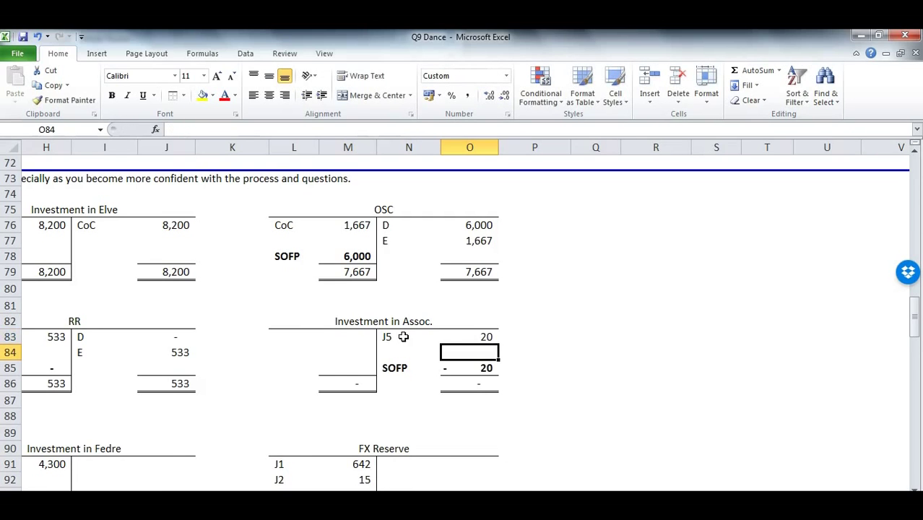
Check the PDF, then credit 'Inv in Ass.' 4,300 in Investment in Fedre (I91/J91).
drag(338, 340, 176, 346)
scroll(175, 348, down, 2)
drag(103, 371, 200, 371)
key(alt+Tab)
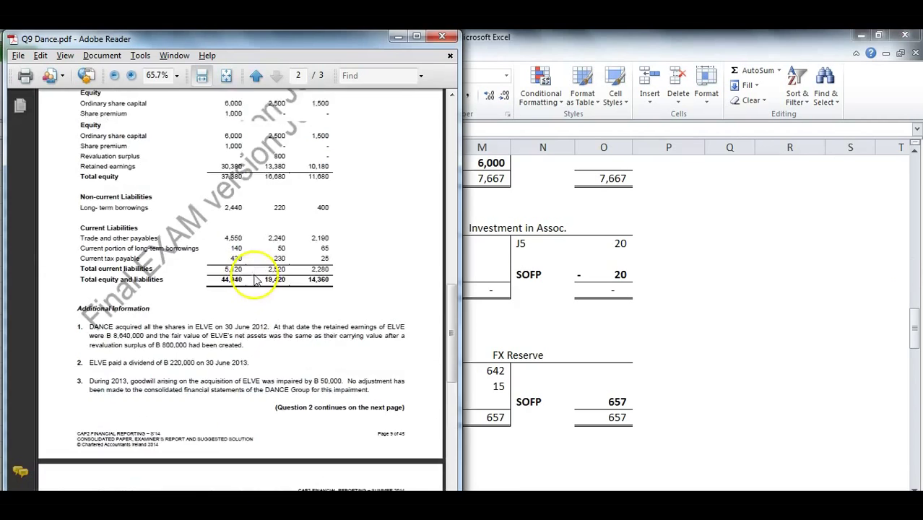
scroll(243, 284, up, 5)
key(alt+Tab)
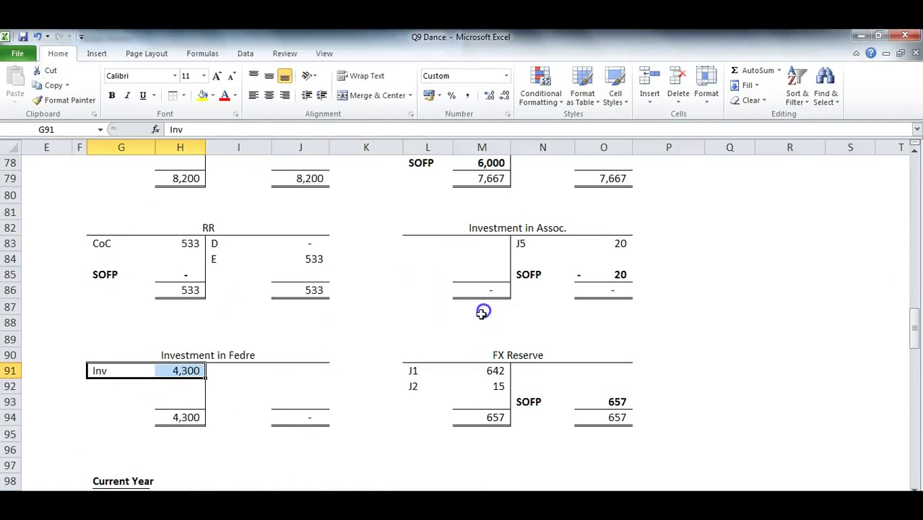
click(244, 370)
text(iN)
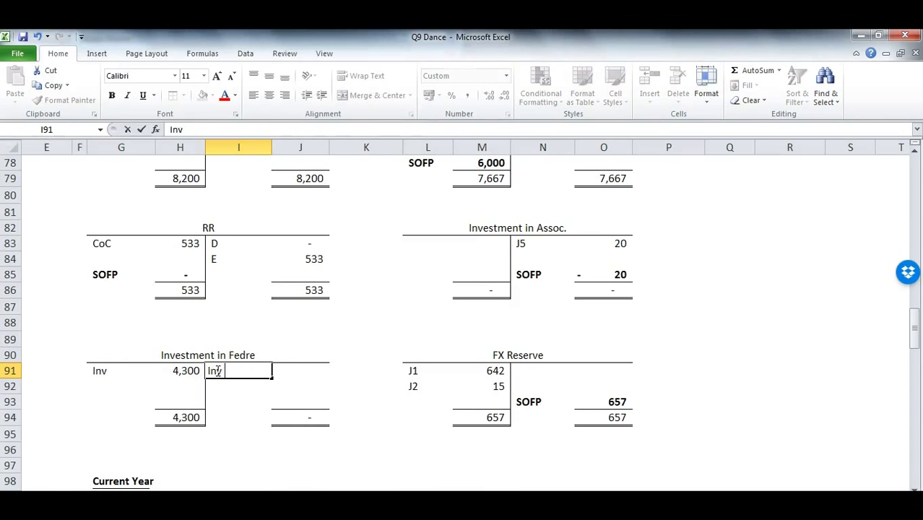
text(v in Ass.)
key(Return)
click(301, 371)
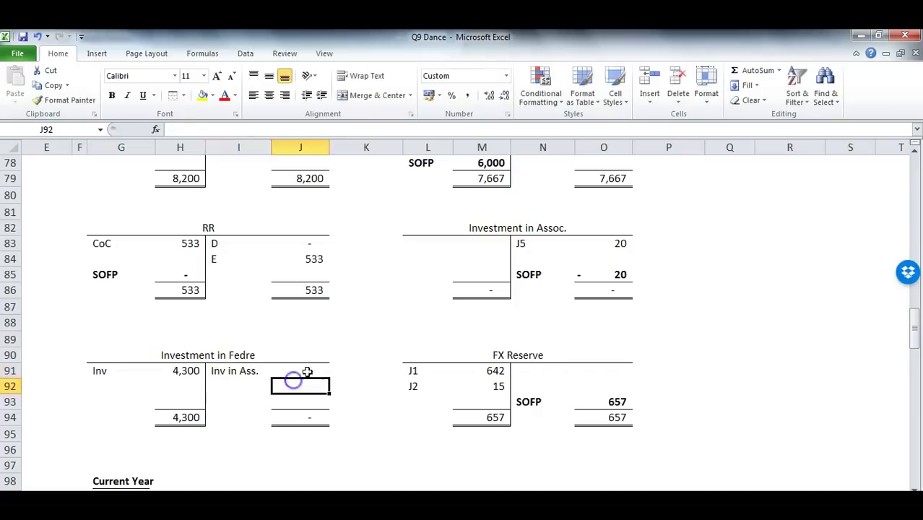
text(4300)
key(Return)
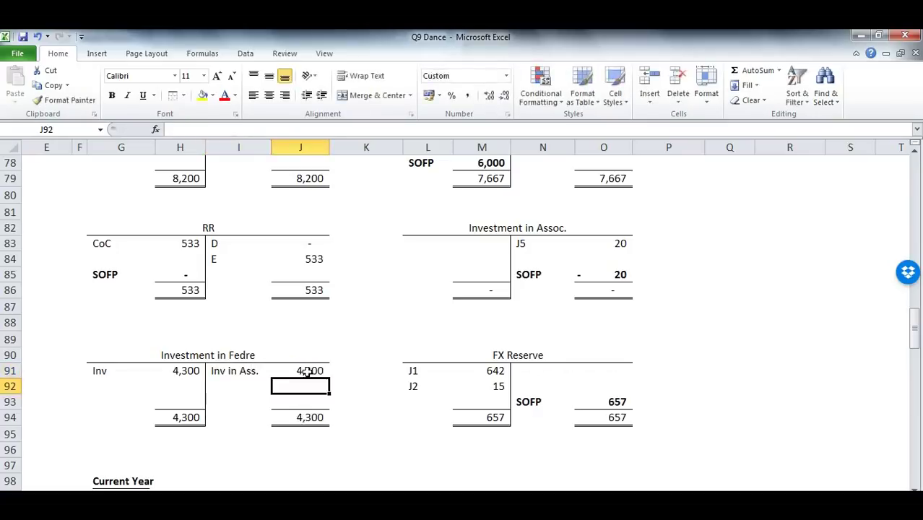
Debit Investment in Assoc. with 4,300 in L83/M83, leaving an SOFP balance of 4,280.
click(423, 245)
text(Investment in Assoc.)
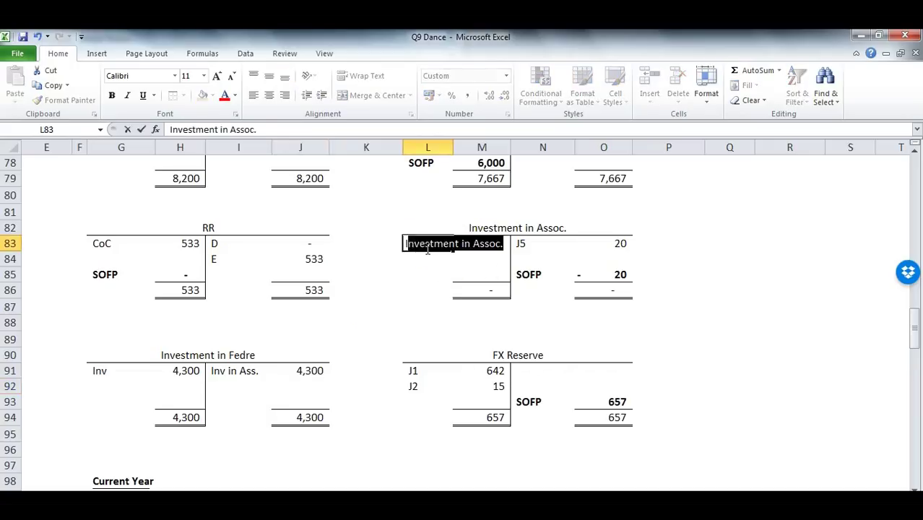
key(Tab)
text(4,3)
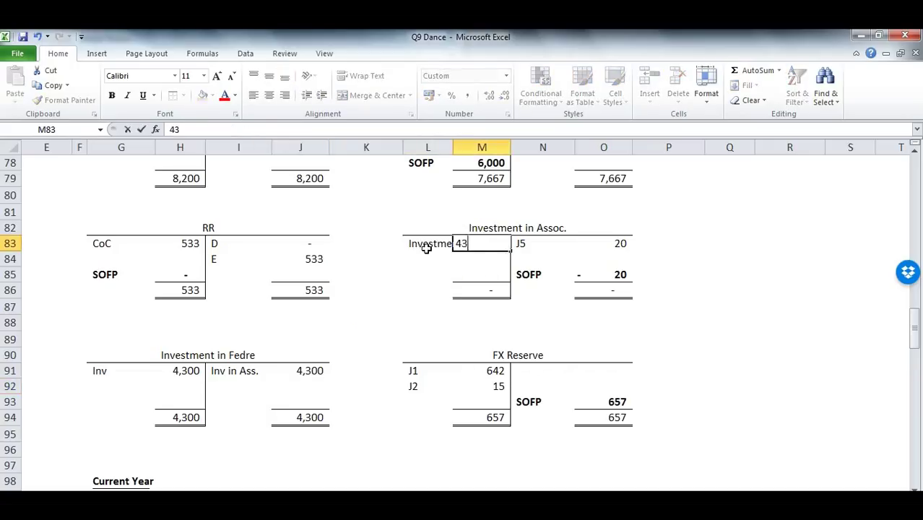
text(00)
key(Return)
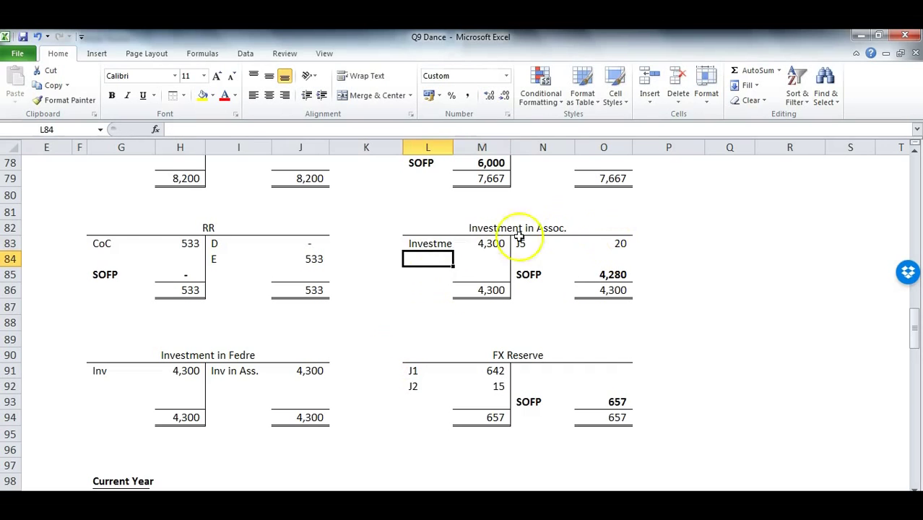
drag(445, 230, 626, 287)
scroll(278, 381, down, 5)
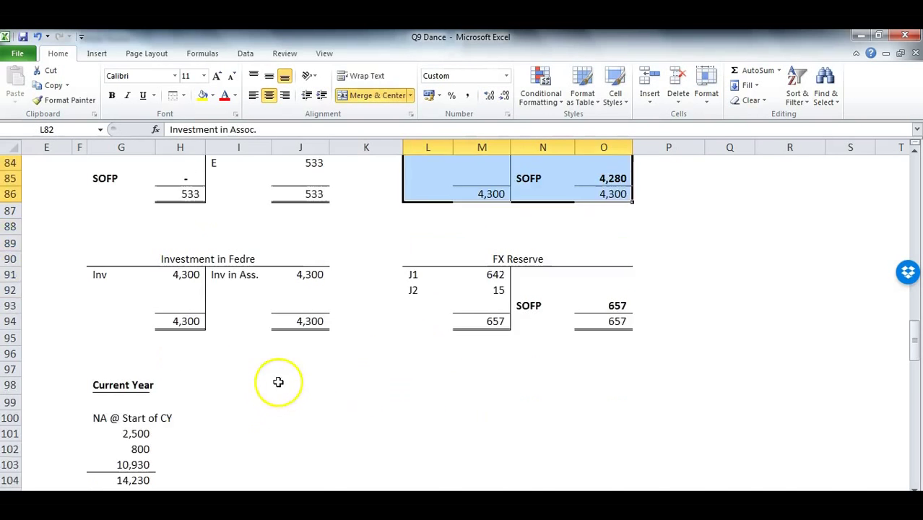
scroll(432, 351, left, 3)
scroll(426, 368, down, 7)
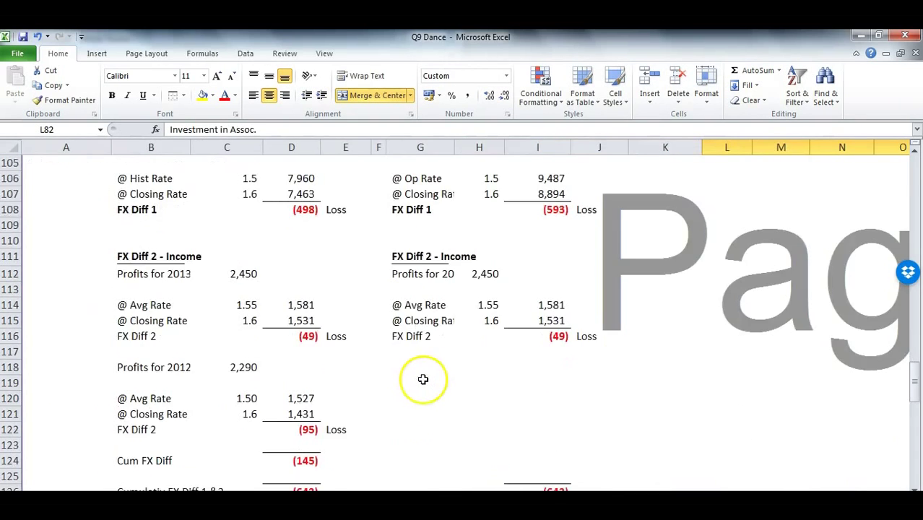
drag(918, 367, 914, 411)
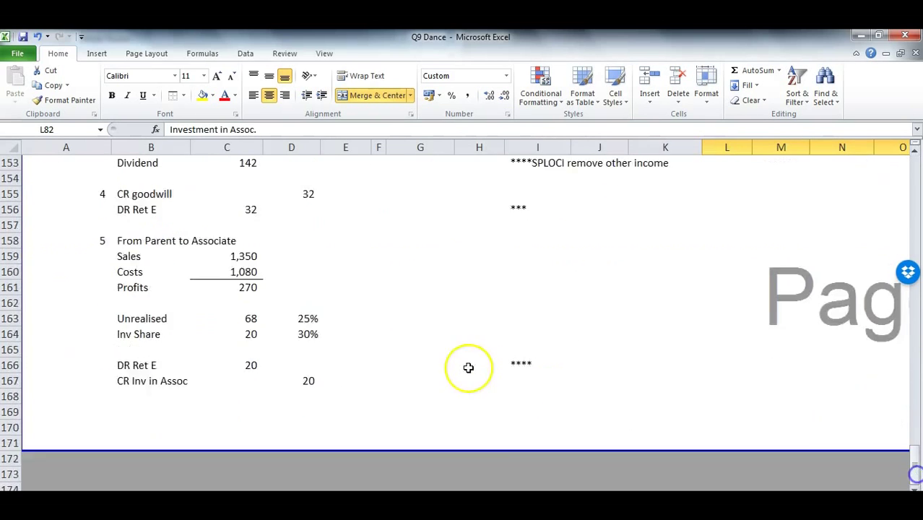
Head adjustment 6 as 'Share of profit for associate' in A169 and B169.
scroll(407, 341, down, 1)
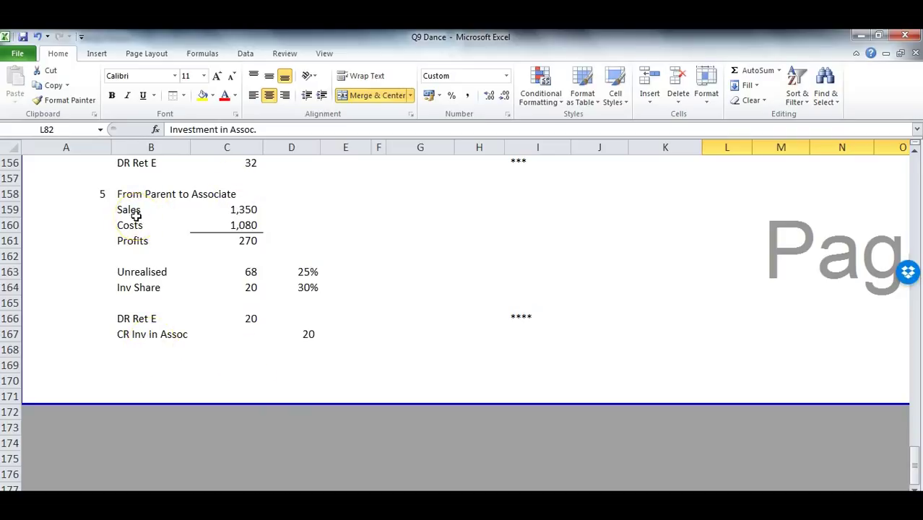
click(105, 366)
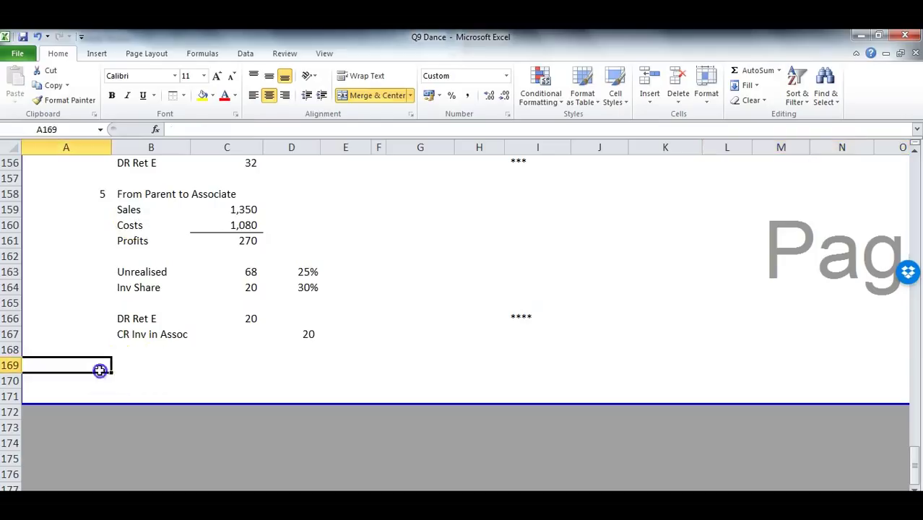
text(6)
key(Return)
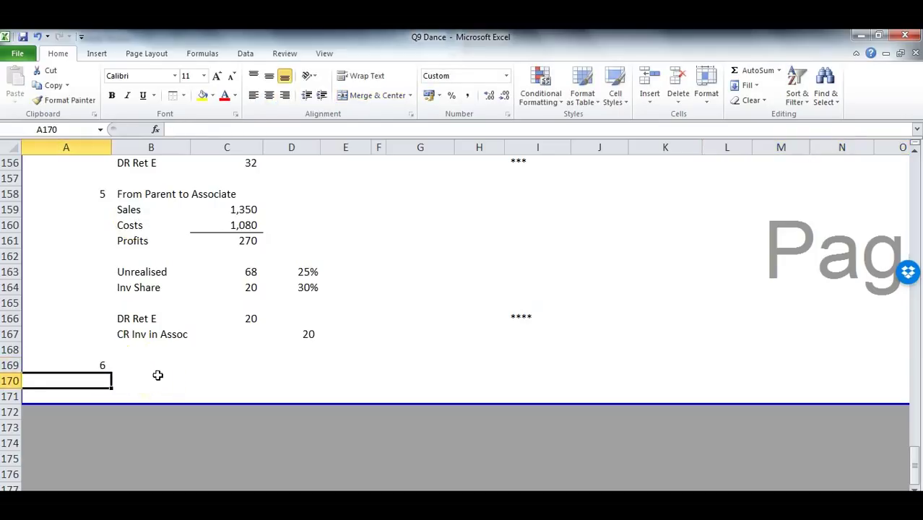
click(120, 364)
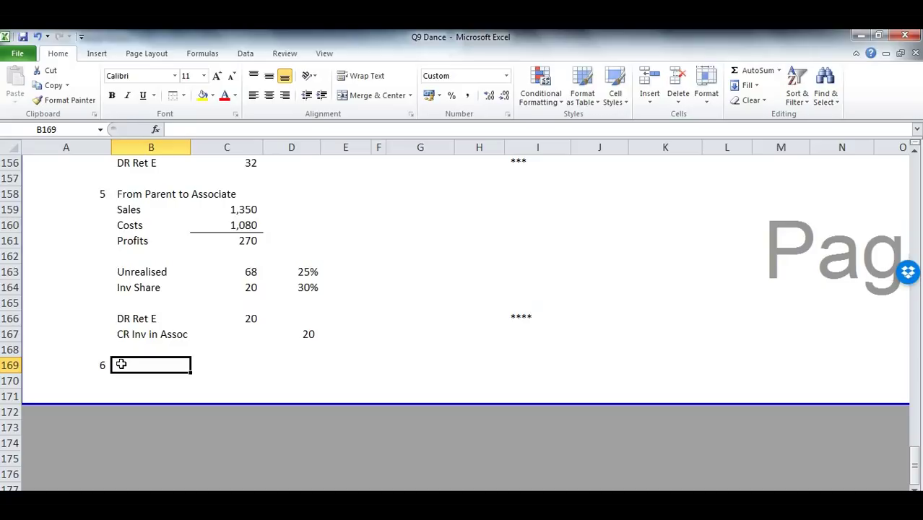
text(Share)
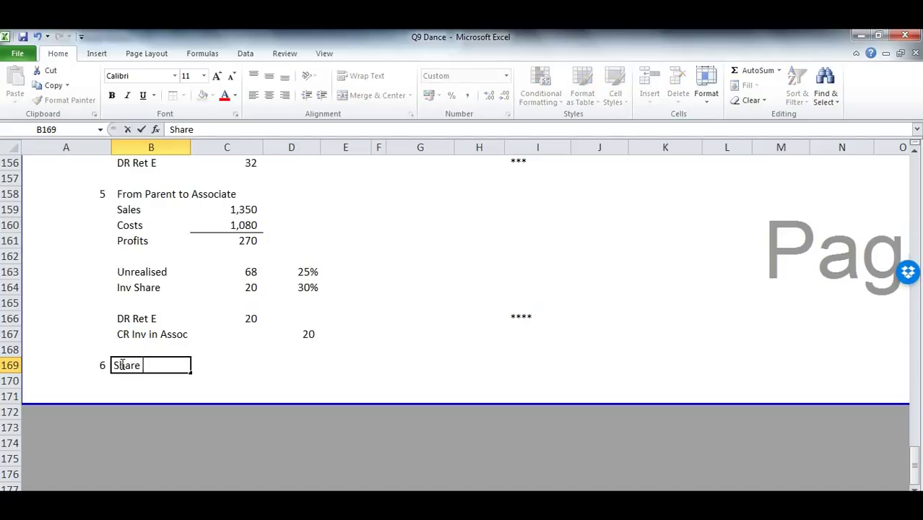
text( of profi)
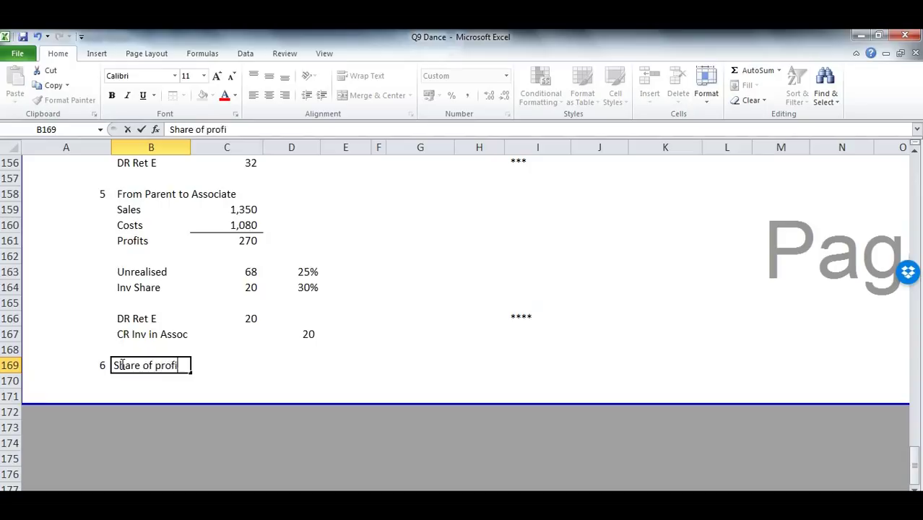
text(t for associate)
key(Return)
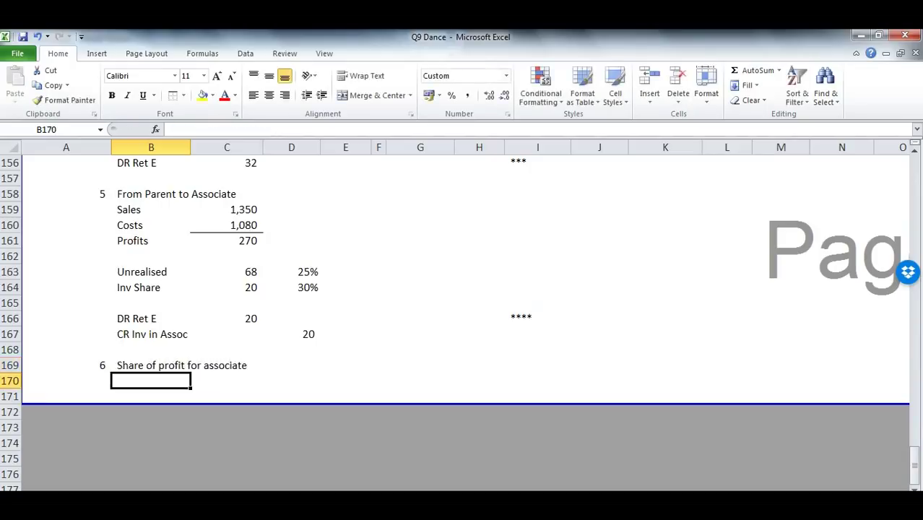
Review the Mid Year Acq - Equity note in D42, then bring up the Q9 Dance PDF.
scroll(649, 419, up, 2)
drag(915, 453, 917, 250)
double_click(280, 288)
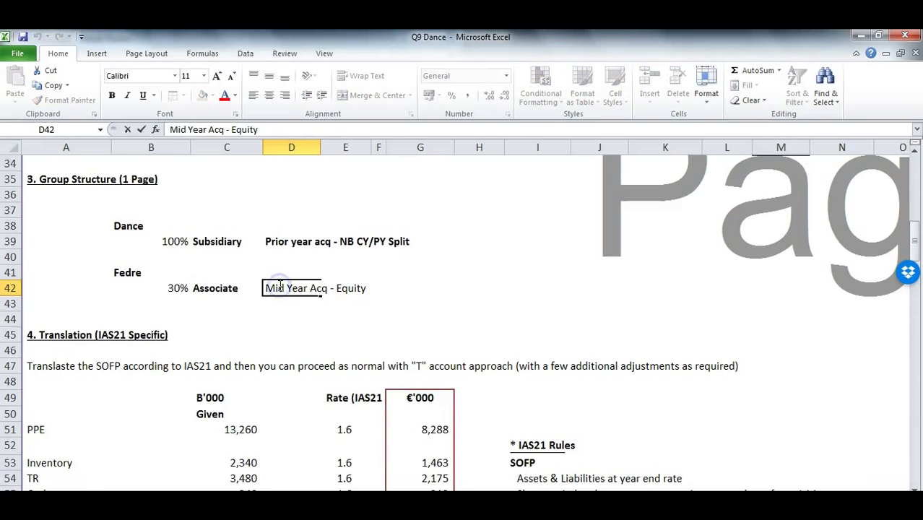
key(alt+Tab)
scroll(180, 419, down, 10)
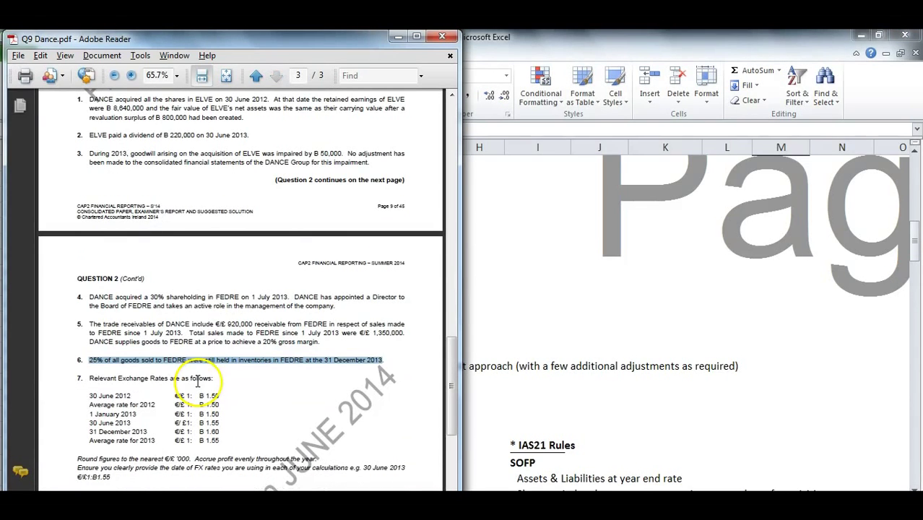
Mark the 1 July 2013 acquisition date and FEDRE's (96) profit in the PDF.
drag(288, 297, 240, 297)
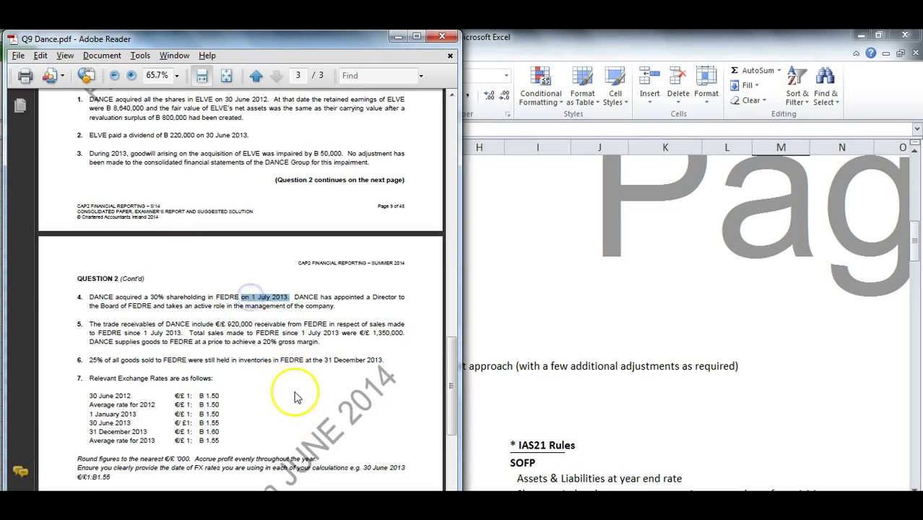
scroll(293, 397, up, 15)
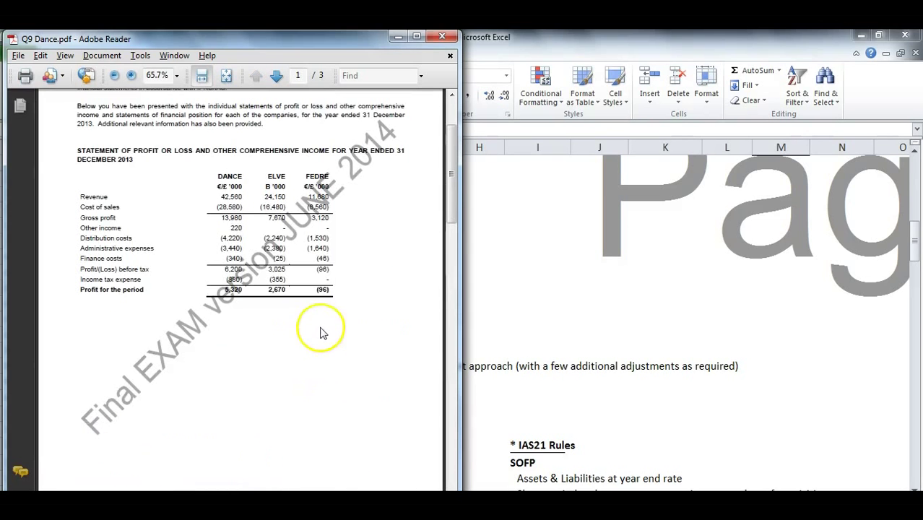
click(319, 290)
drag(320, 290, 313, 292)
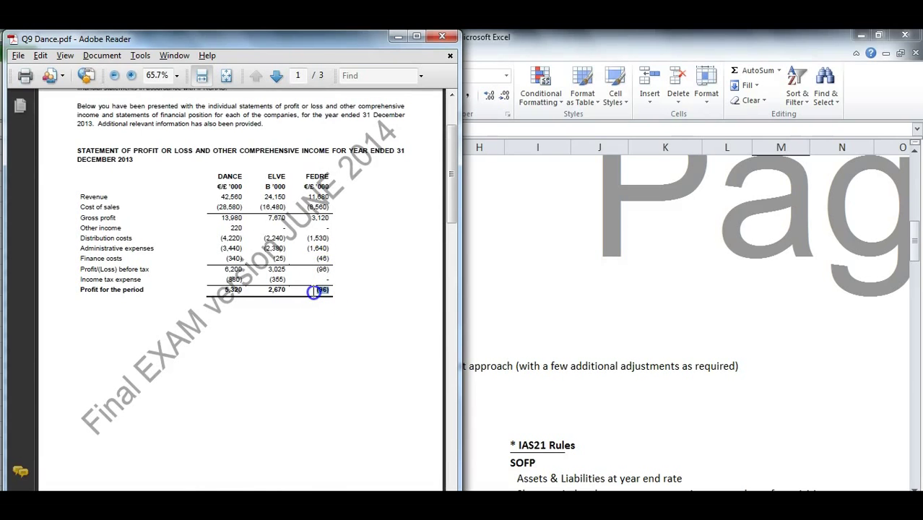
click(498, 292)
Enter the associate's share of the -96 loss in E169.
scroll(519, 289, down, 10)
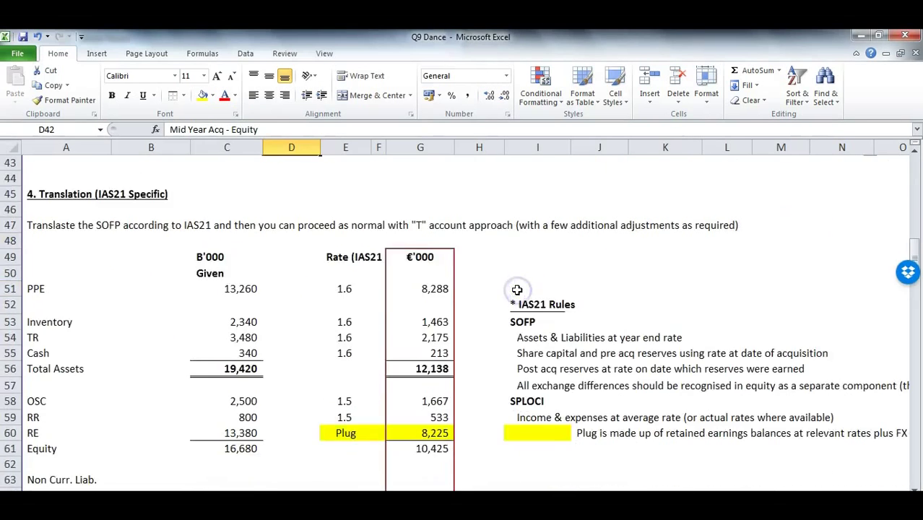
scroll(521, 291, down, 20)
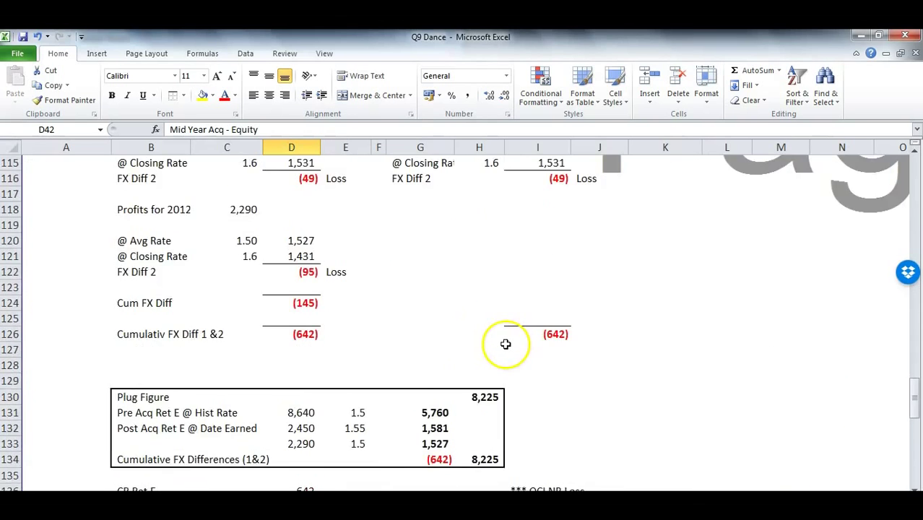
scroll(494, 361, down, 9)
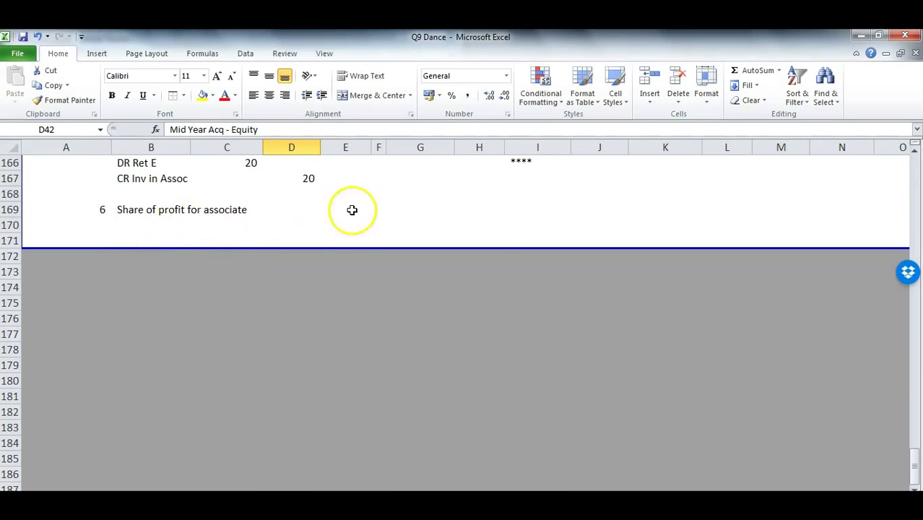
click(346, 210)
text(-96*.5*.3)
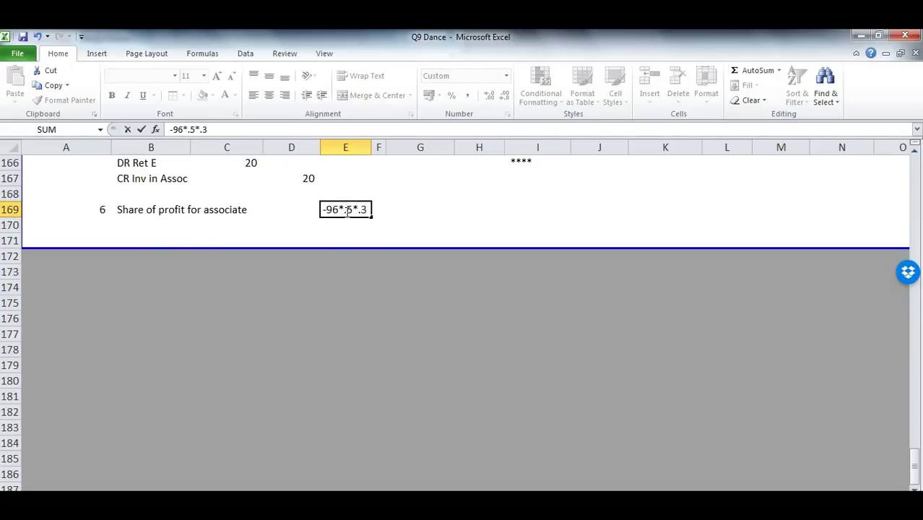
key(Return)
Paste D143's number format onto E169 and remove its border.
scroll(346, 217, up, 8)
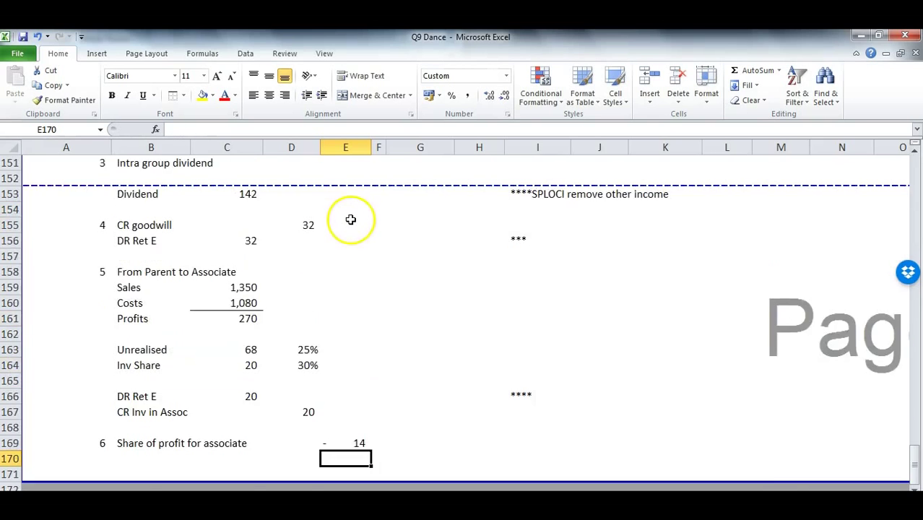
scroll(332, 246, up, 2)
click(306, 271)
scroll(321, 304, down, 7)
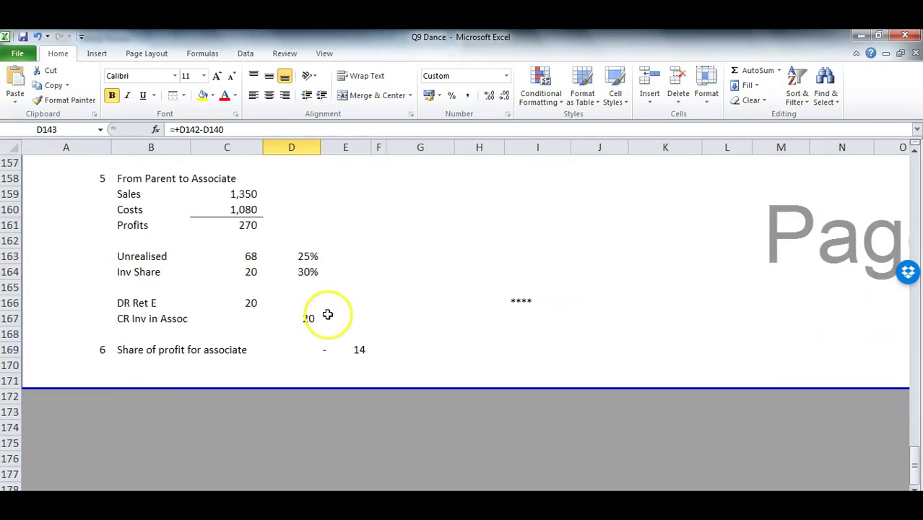
click(337, 350)
key(ctrl+alt+v)
key(t)
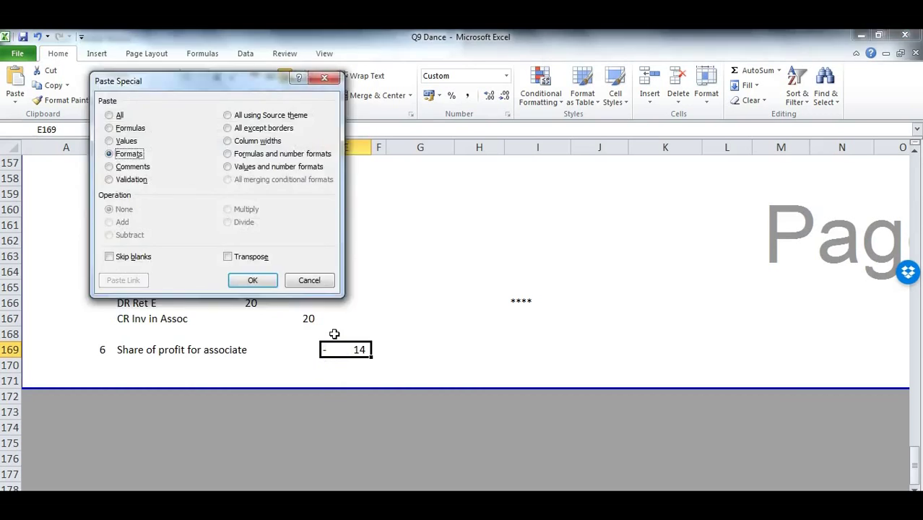
key(Return)
click(183, 95)
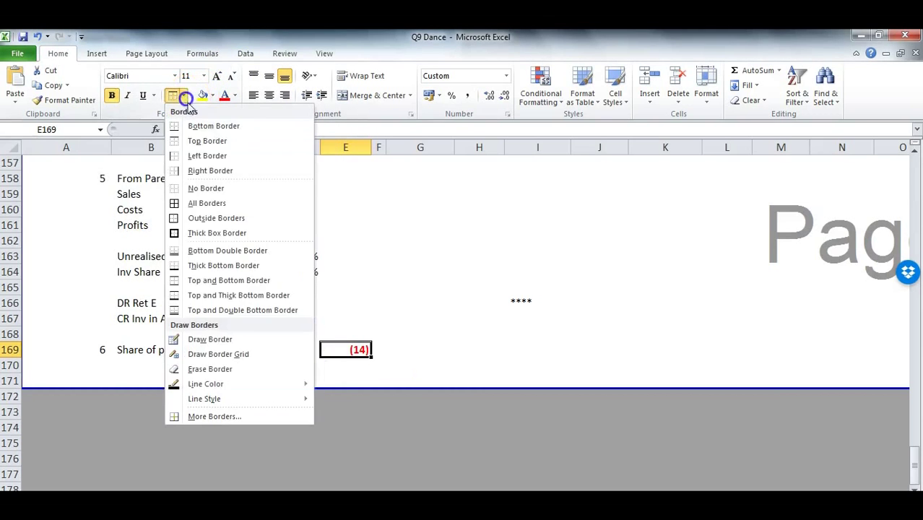
click(175, 186)
click(413, 328)
Add the journal 6 debit line 'DR Ret E' of 14 in B171/C171.
click(148, 367)
click(148, 379)
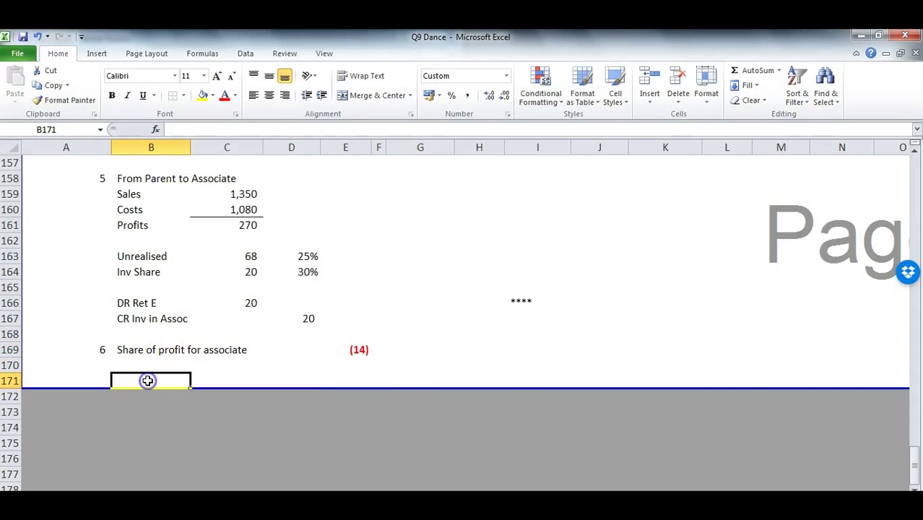
text(drDR Ret)
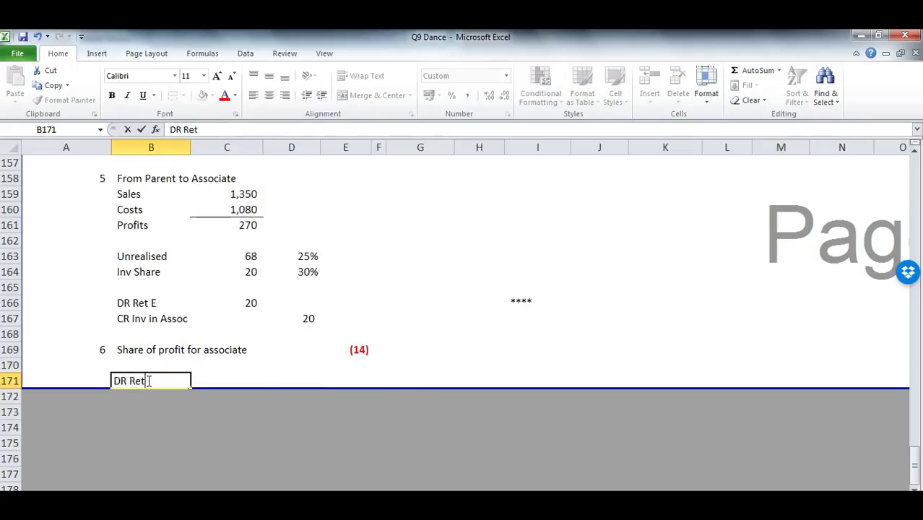
key(Right)
double_click(148, 381)
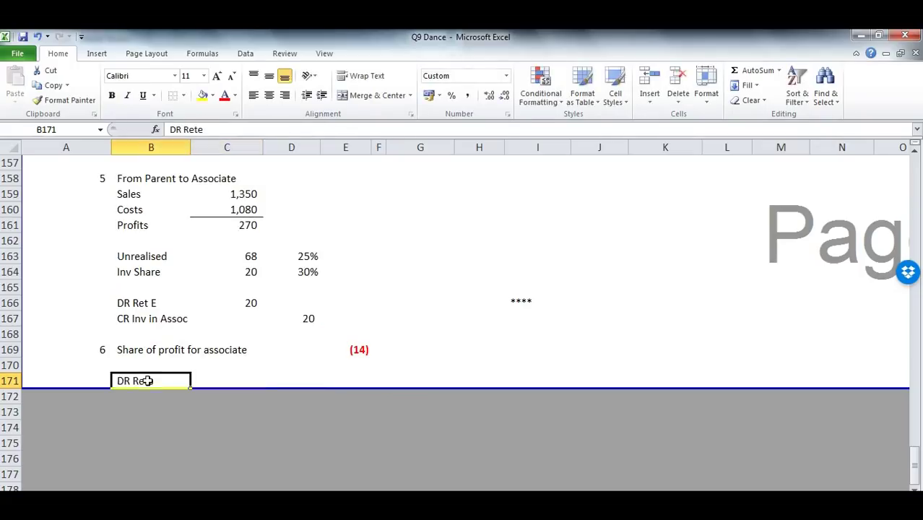
text(E)
key(Tab)
text(14)
key(Return)
Add the credit line 'CR Inv in Assoc.' of 14 below it.
text(crCR Inv in Assoc.)
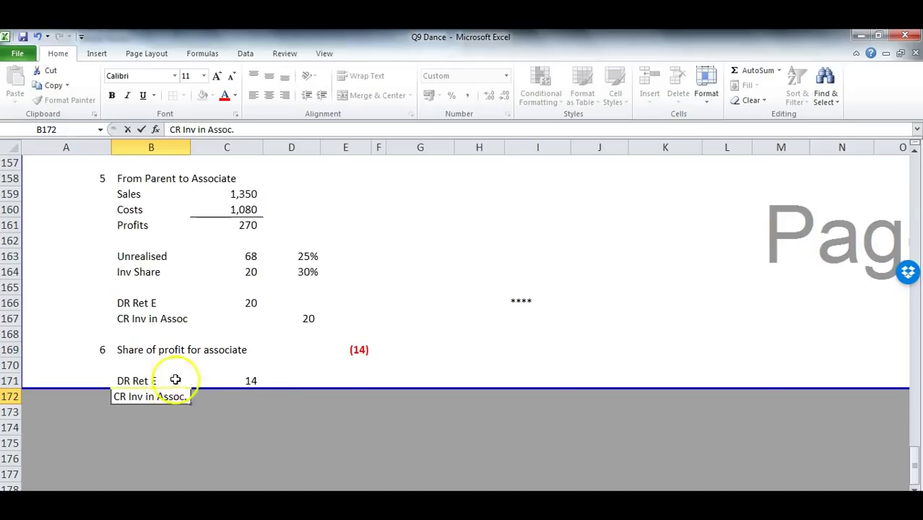
click(232, 430)
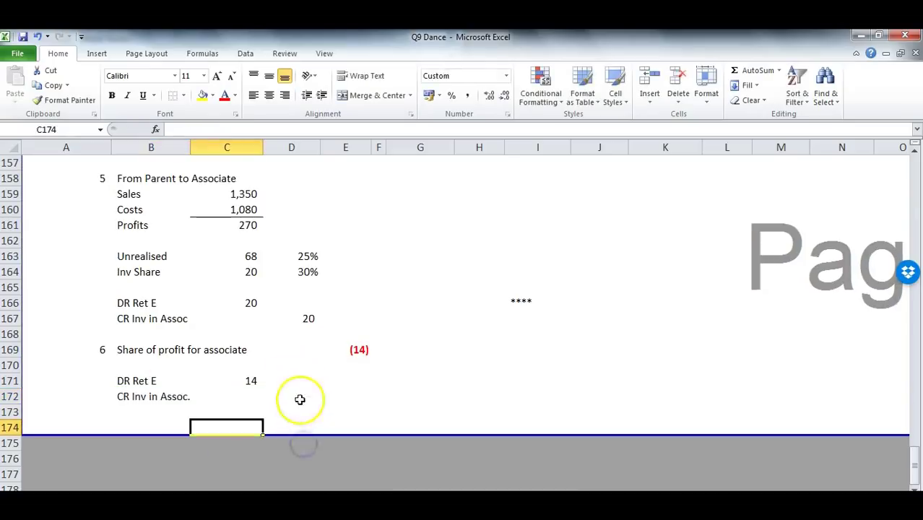
click(299, 394)
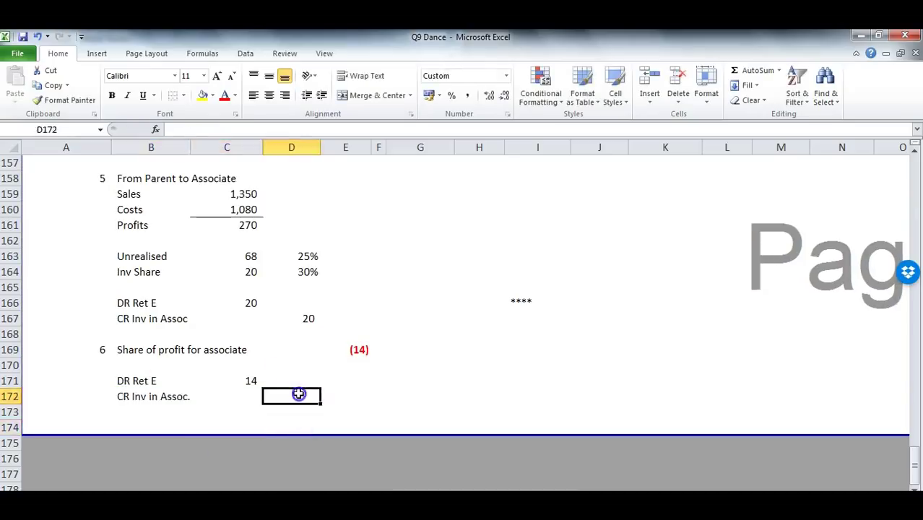
text(14)
key(Return)
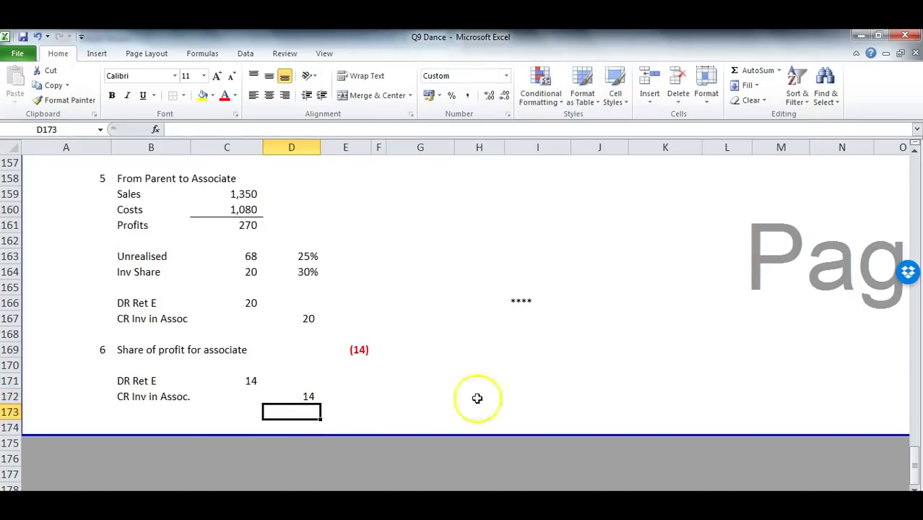
Add the '**** Assoc.' note beside journal 6 in I171.
click(524, 366)
click(521, 381)
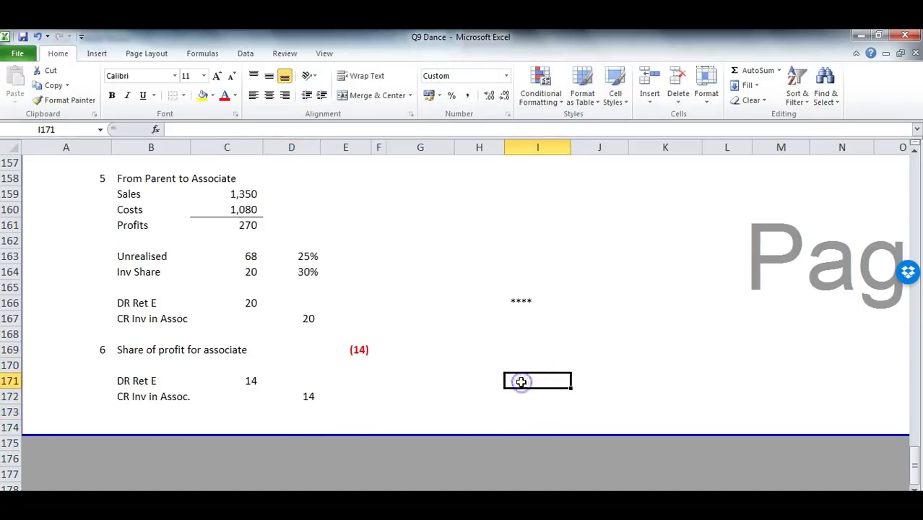
text(**)
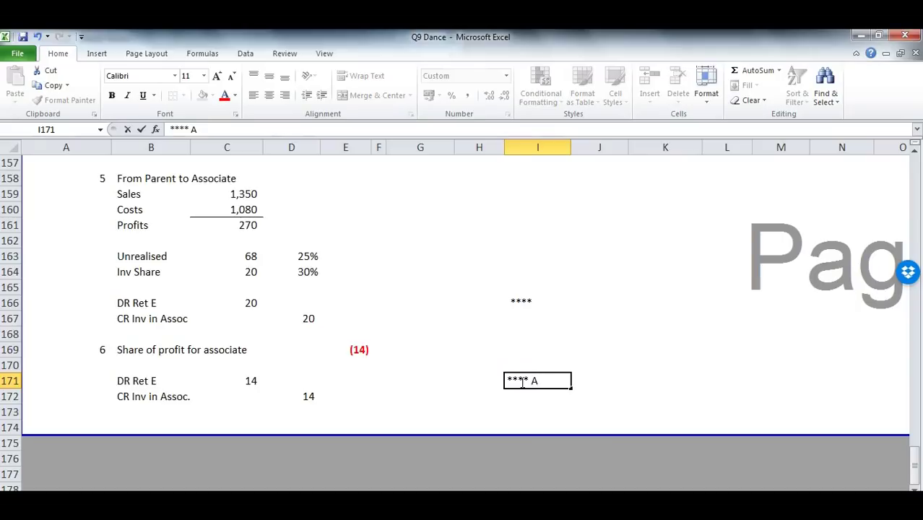
key(Return)
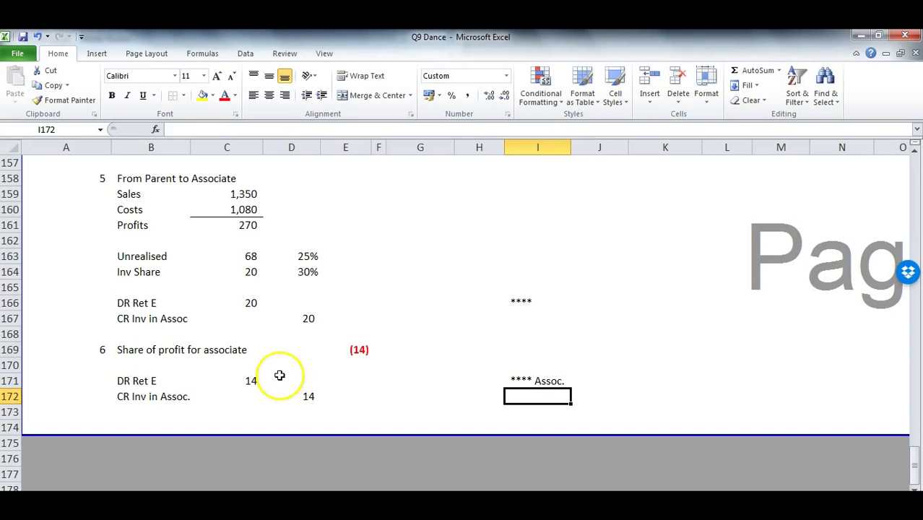
scroll(281, 377, up, 10)
scroll(280, 377, up, 16)
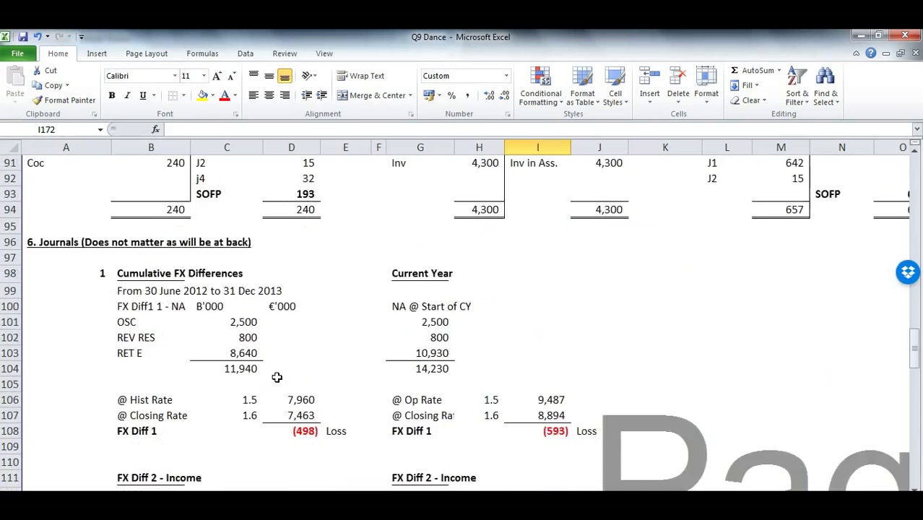
Post a J6 debit of 14 to the Ret E. account in A85.
click(28, 258)
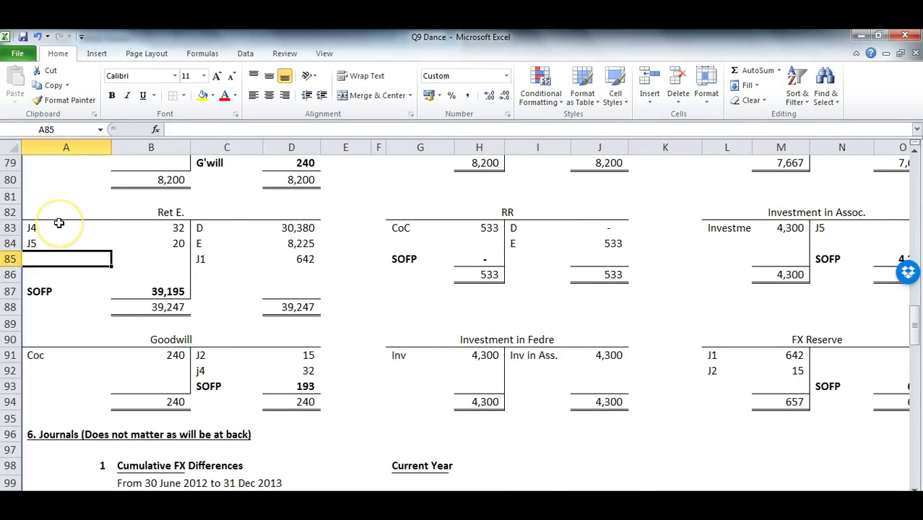
text(j6)
key(Tab)
text(14)
key(Return)
drag(791, 257, 917, 239)
Post a J6 credit of 14 to Investment in Assoc., bringing its SOFP to 4,266.
click(598, 246)
text(J6)
key(Tab)
text(14)
key(Return)
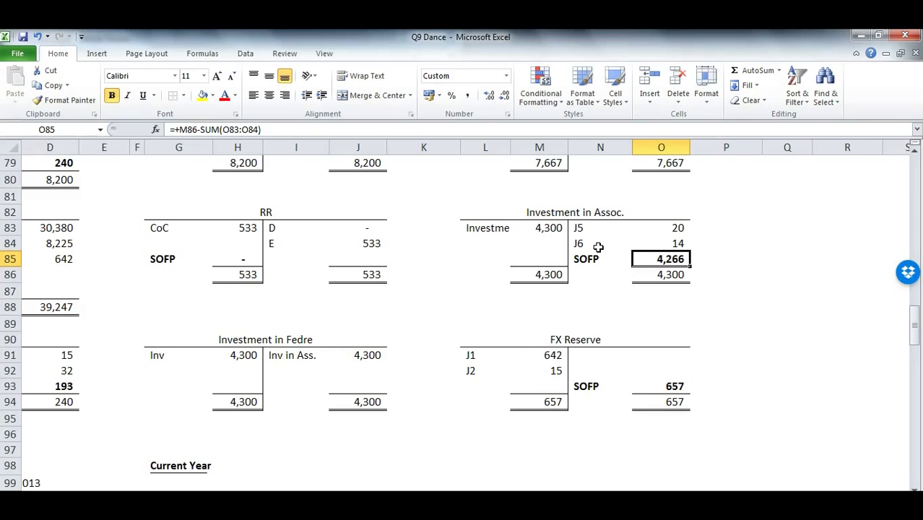
drag(501, 291, 18, 323)
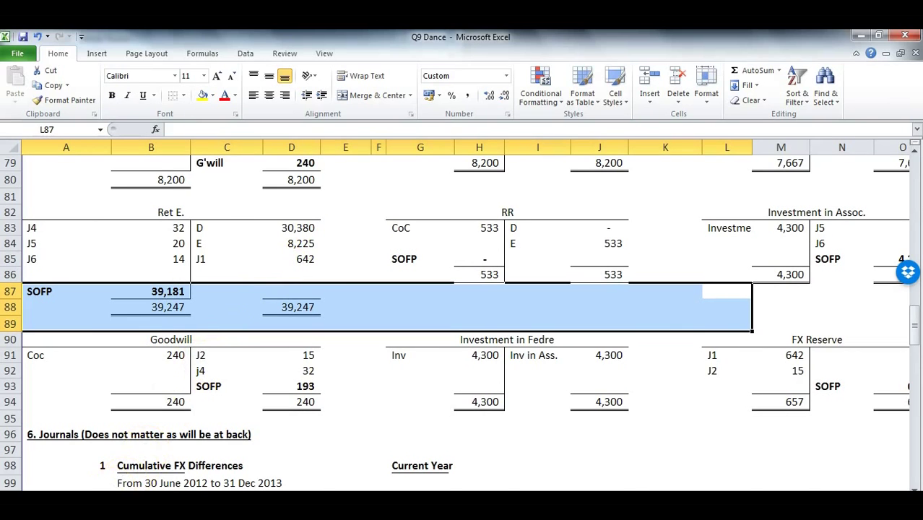
scroll(326, 356, up, 2)
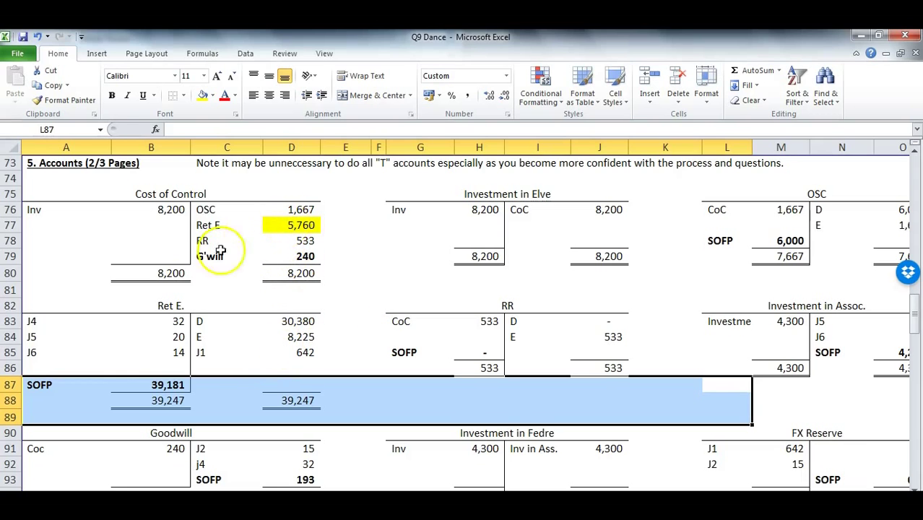
Add a 'CoC' line in Ret E. linked to Cost of Control (=D77, 5,760).
click(53, 366)
text(c)
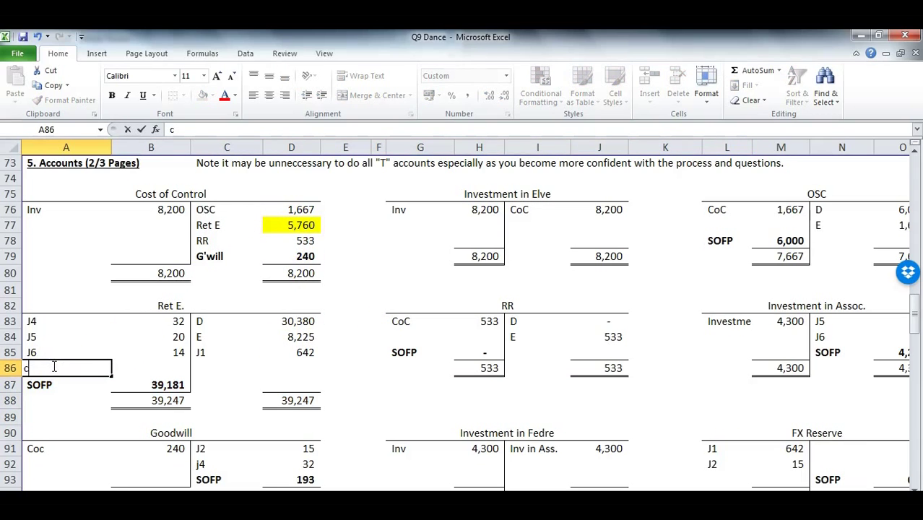
text(Oc)
key(Tab)
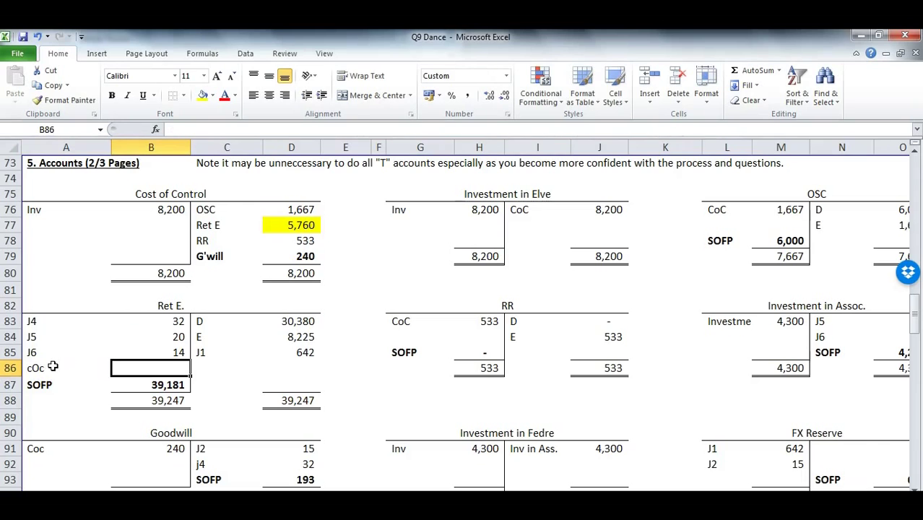
text(=)
click(278, 226)
key(Return)
key(Up)
key(Left)
text(C)
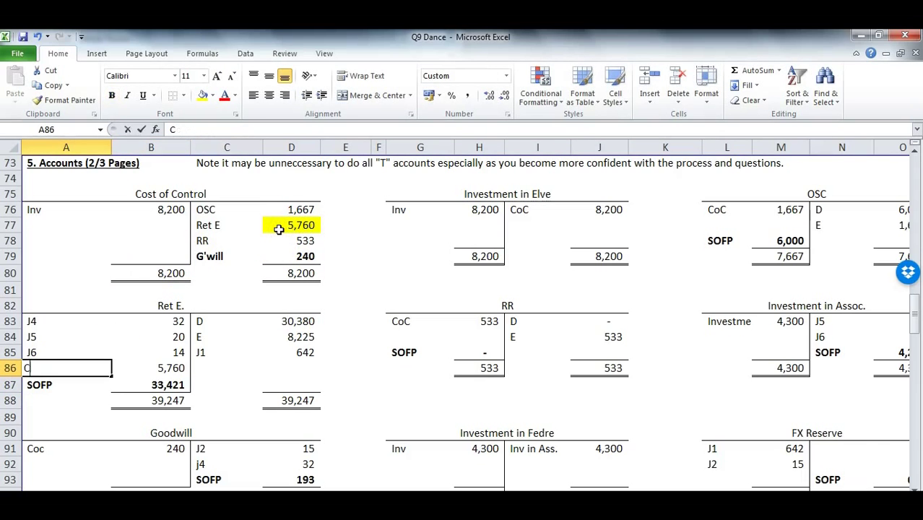
text(oC)
key(Return)
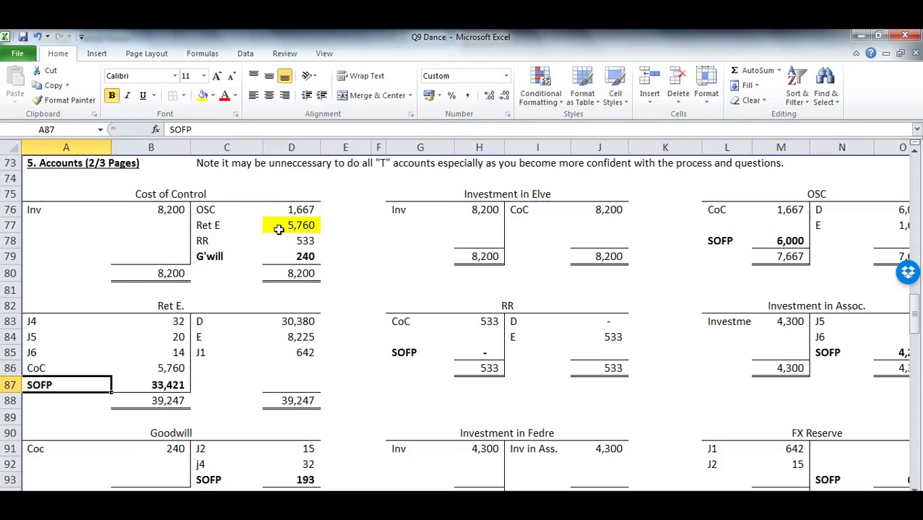
click(164, 362)
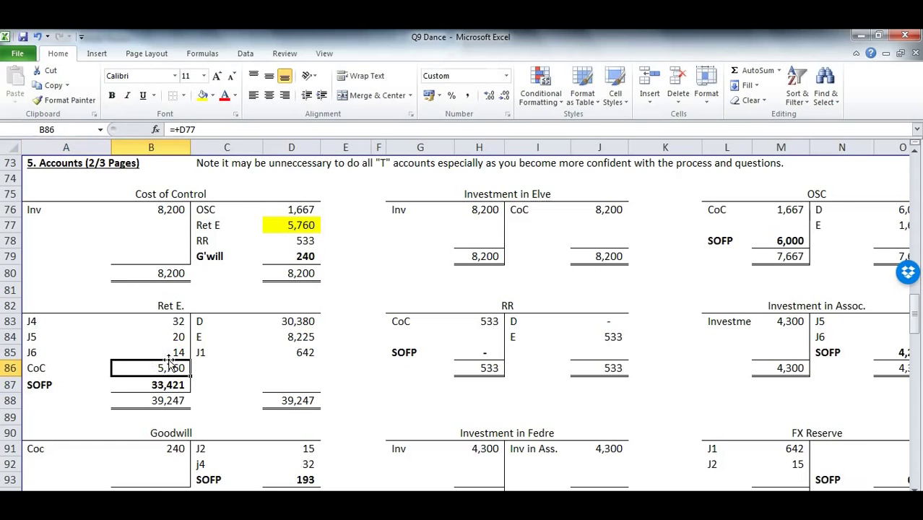
Review the Q9 Dance question PDF, then return to the workbook.
scroll(246, 375, down, 5)
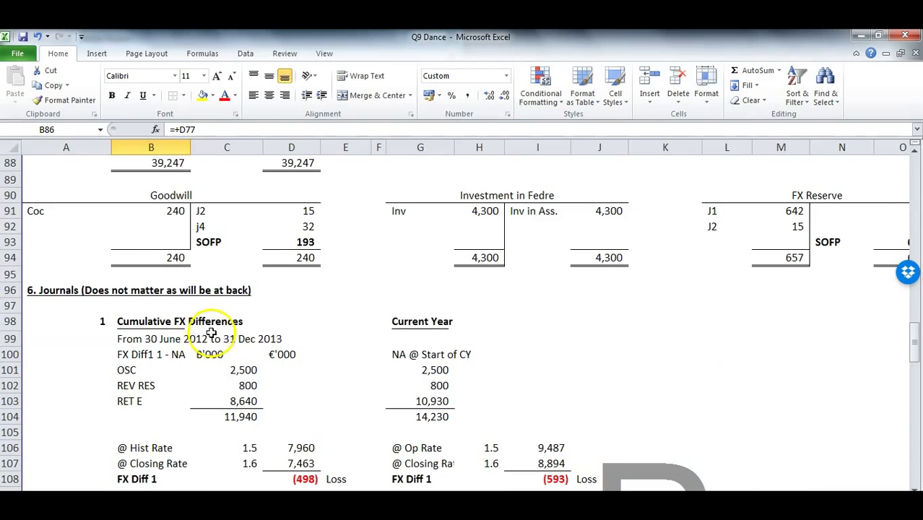
key(alt+Tab)
scroll(257, 285, down, 5)
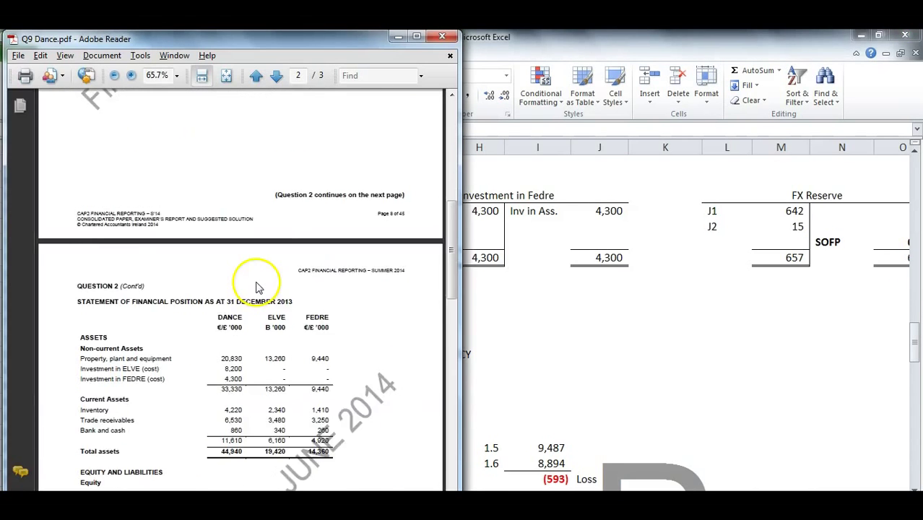
scroll(260, 287, down, 5)
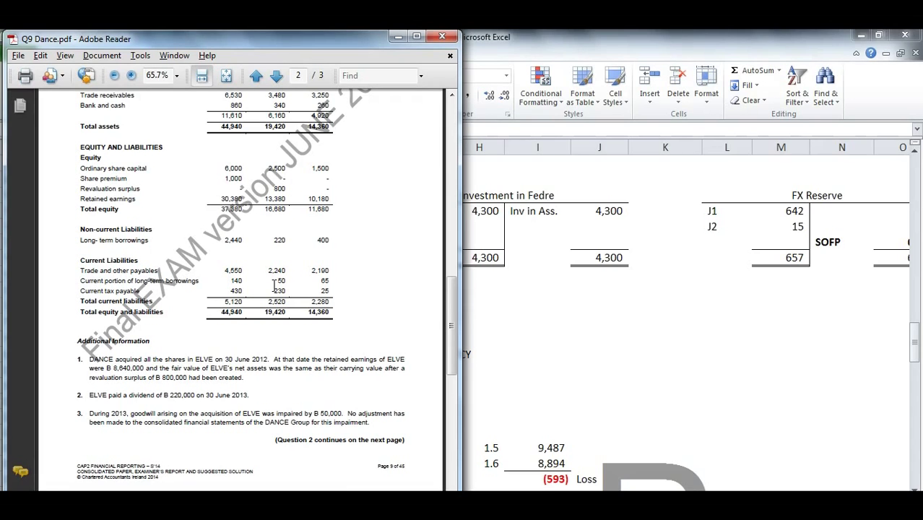
key(alt+Tab)
scroll(560, 335, up, 5)
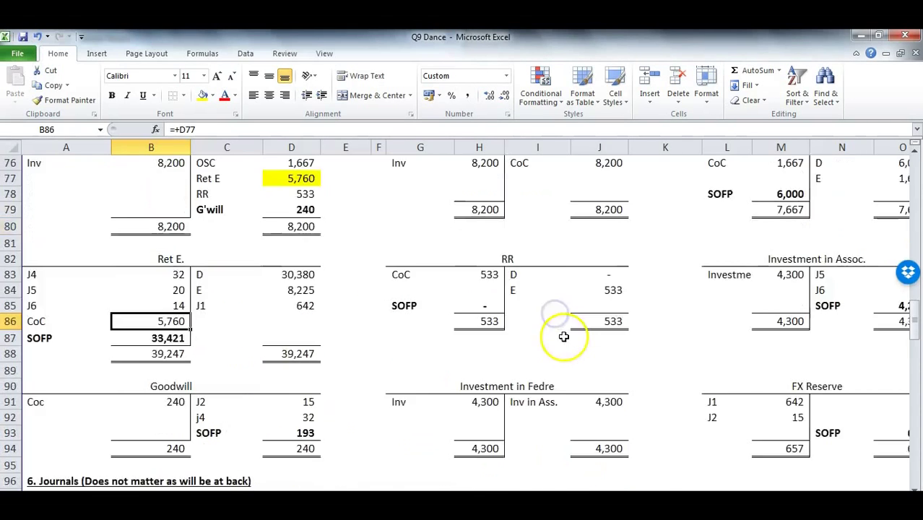
Highlight the Step 7 instruction rows and the subsidiary prior-year acquisition note.
drag(761, 353, 718, 217)
scroll(693, 246, up, 1)
drag(577, 337, 847, 347)
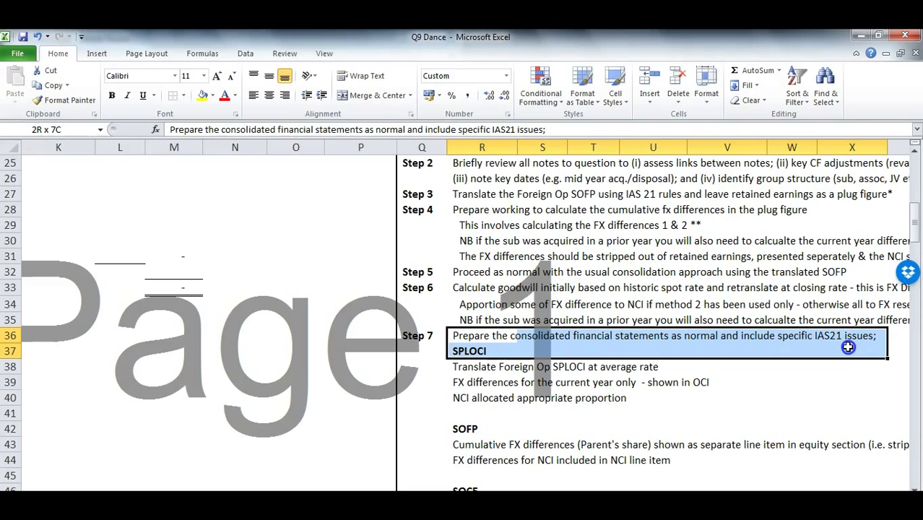
drag(848, 347, 847, 347)
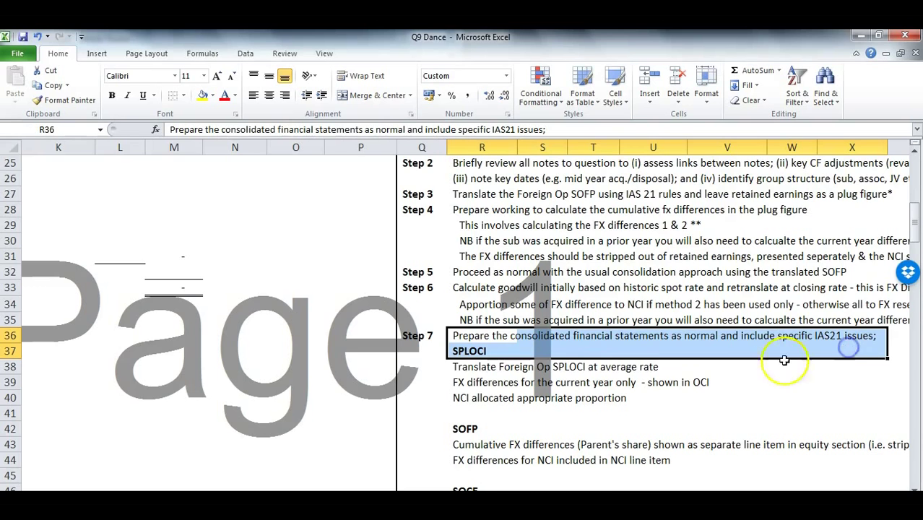
drag(572, 388, 101, 394)
scroll(473, 241, up, 8)
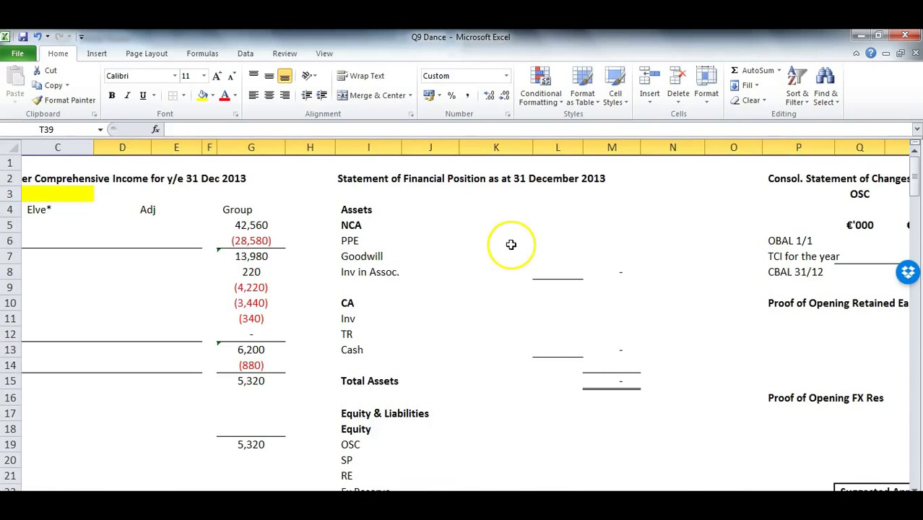
scroll(510, 244, down, 12)
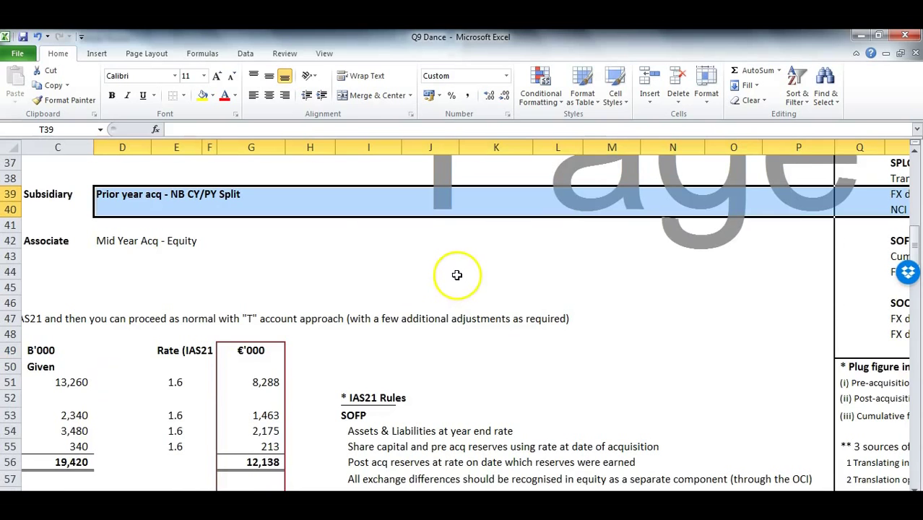
scroll(457, 274, up, 9)
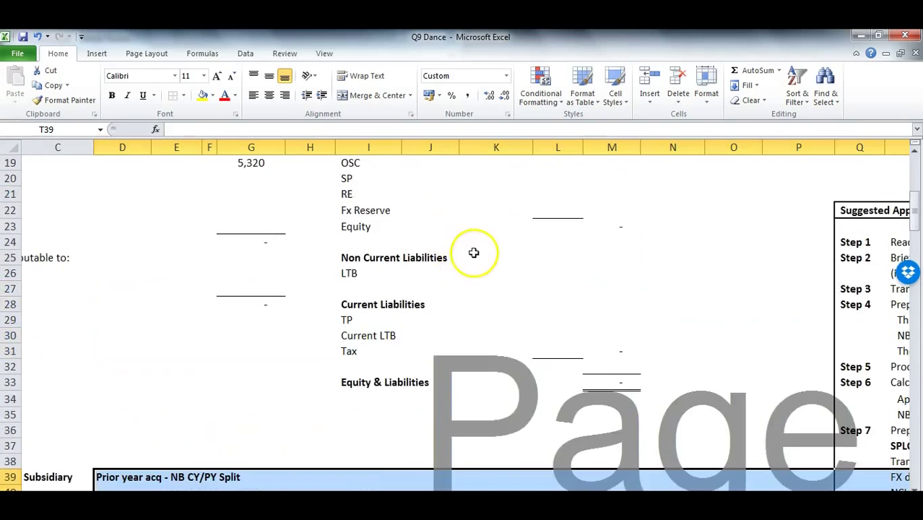
scroll(537, 257, up, 3)
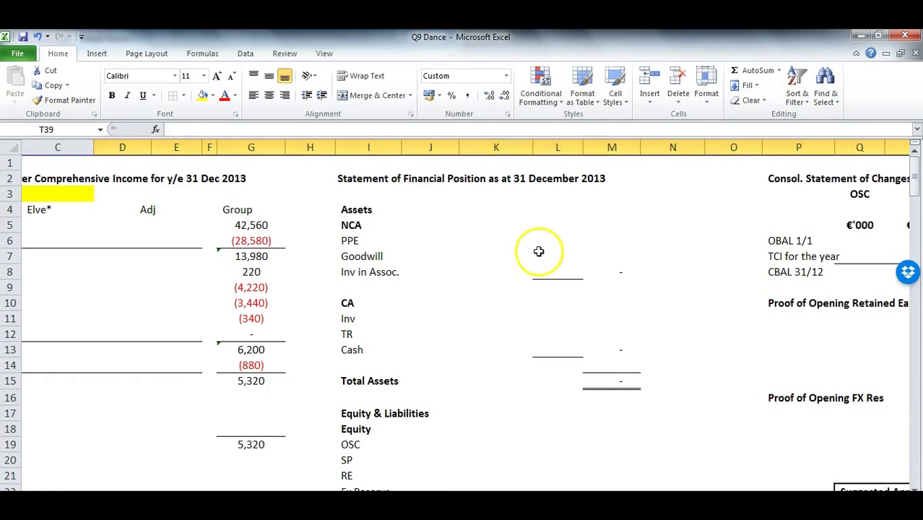
Begin a formula in the SOFP PPE cell L6 and bring the Q9 Dance PDF forward.
click(540, 246)
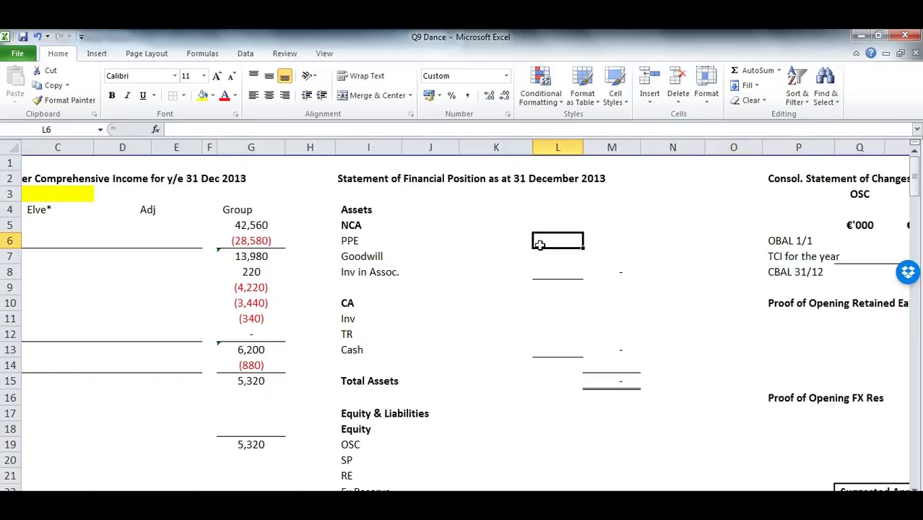
text(+)
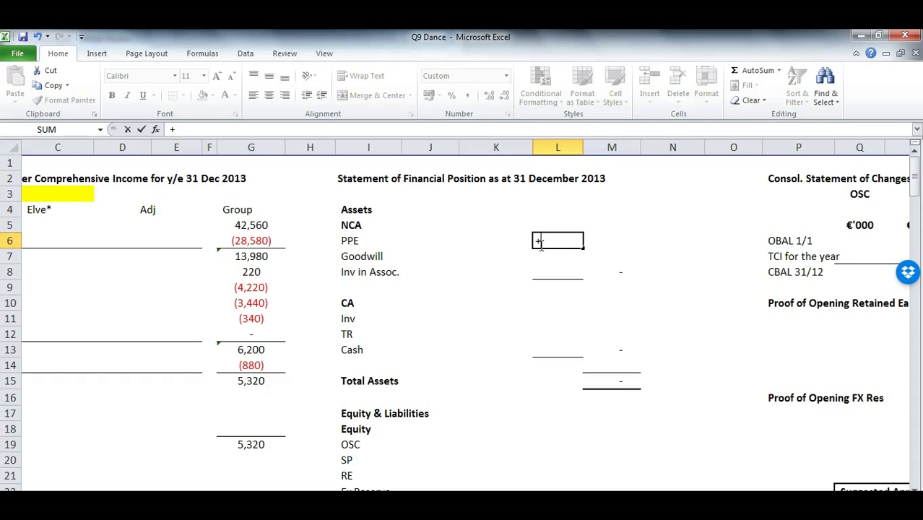
key(alt+Tab)
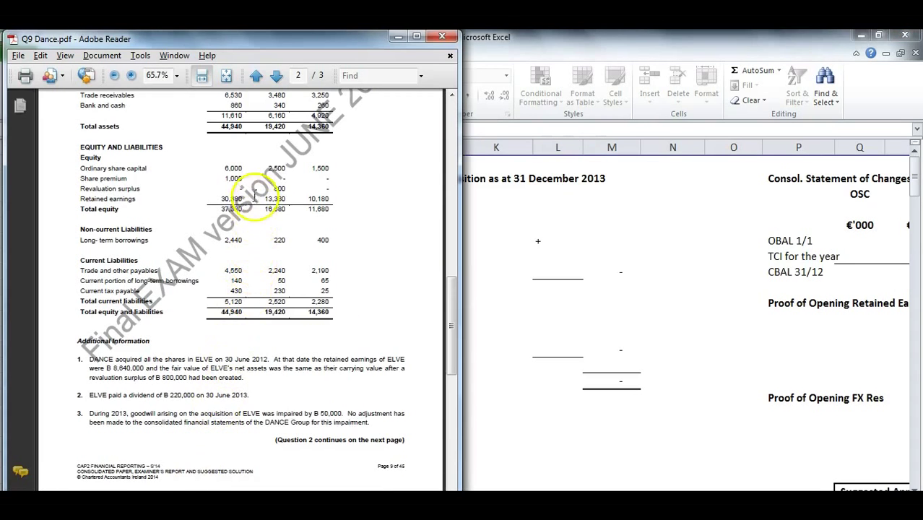
scroll(241, 193, up, 5)
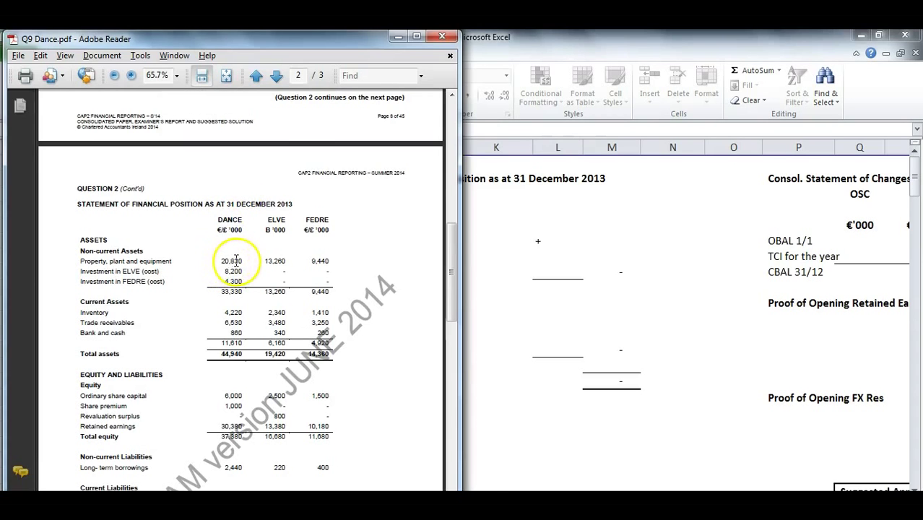
Complete the PPE formula as +20830+G51, giving 29,118.
click(545, 241)
text(20830+)
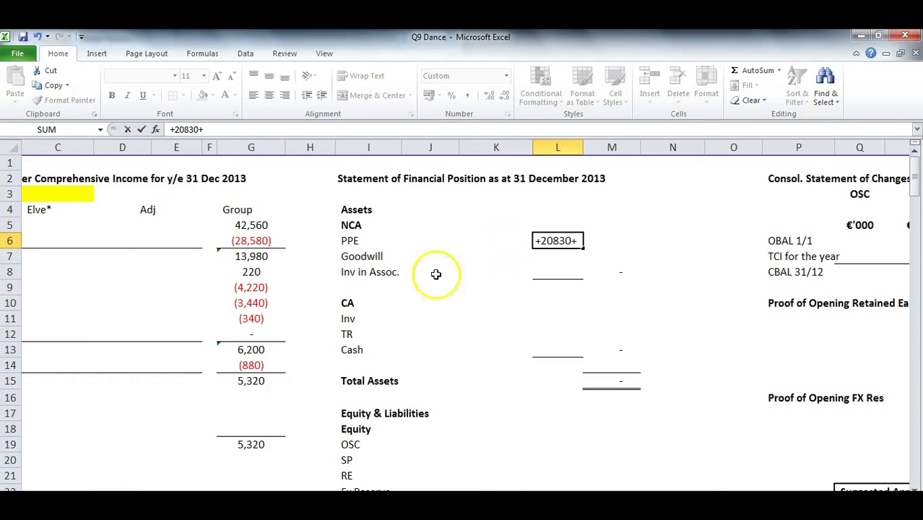
scroll(308, 358, down, 10)
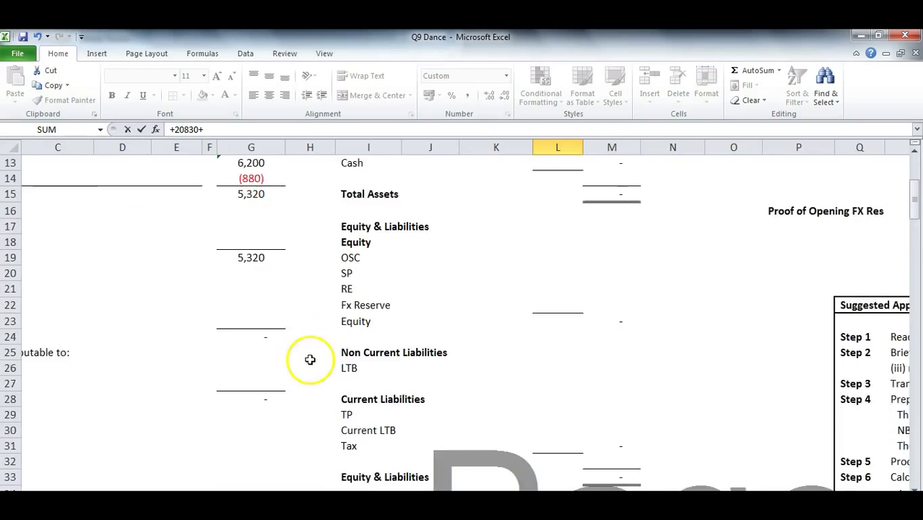
scroll(358, 473, down, 1)
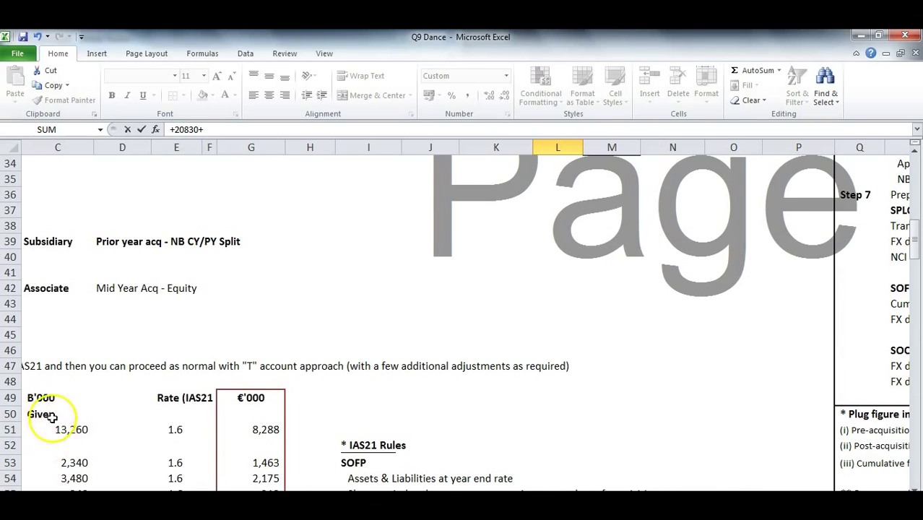
click(284, 426)
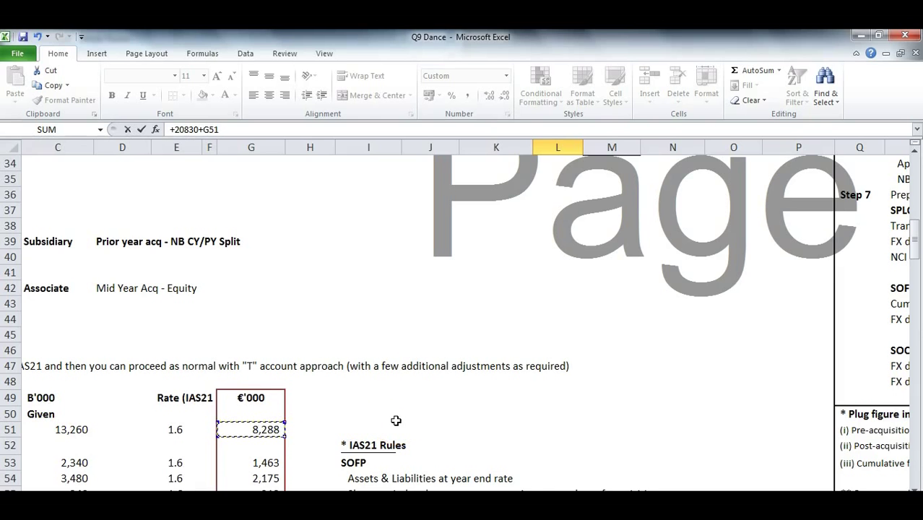
key(Return)
scroll(396, 420, up, 2)
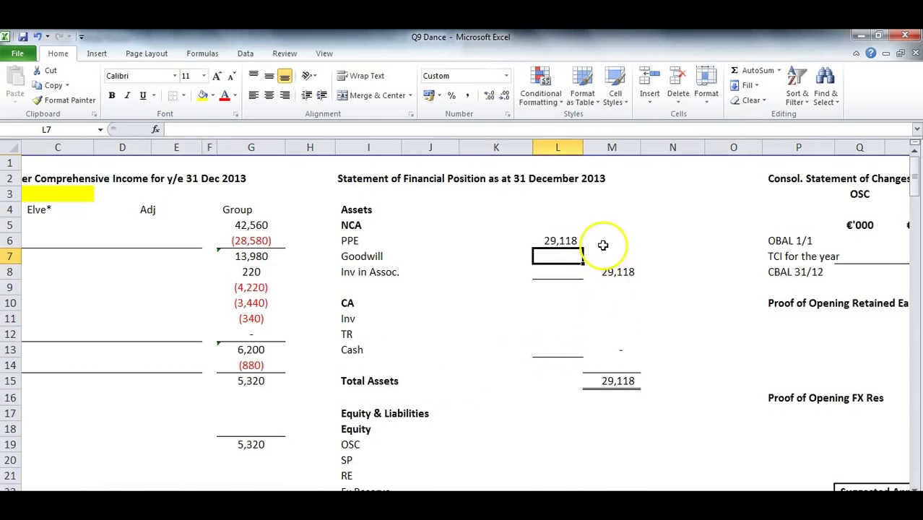
Label cell N6 'SOFP Balances'.
click(662, 239)
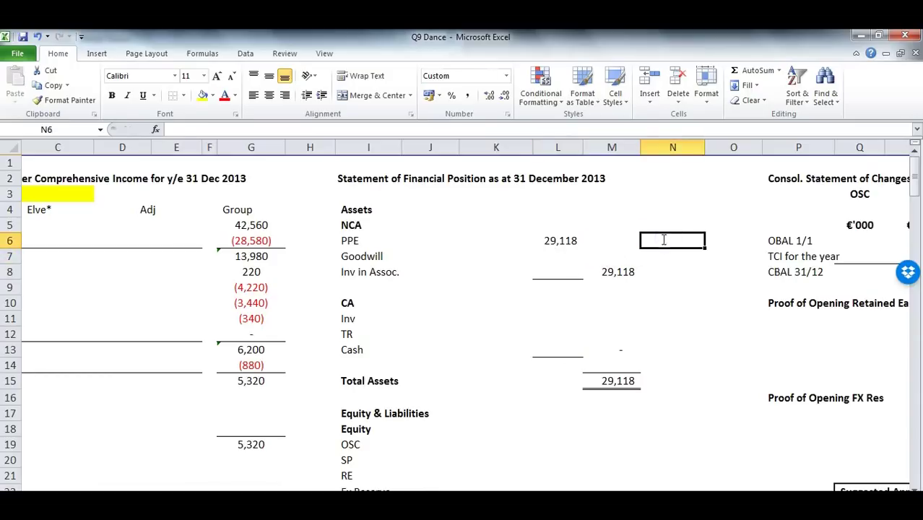
text(SOFP Balanc)
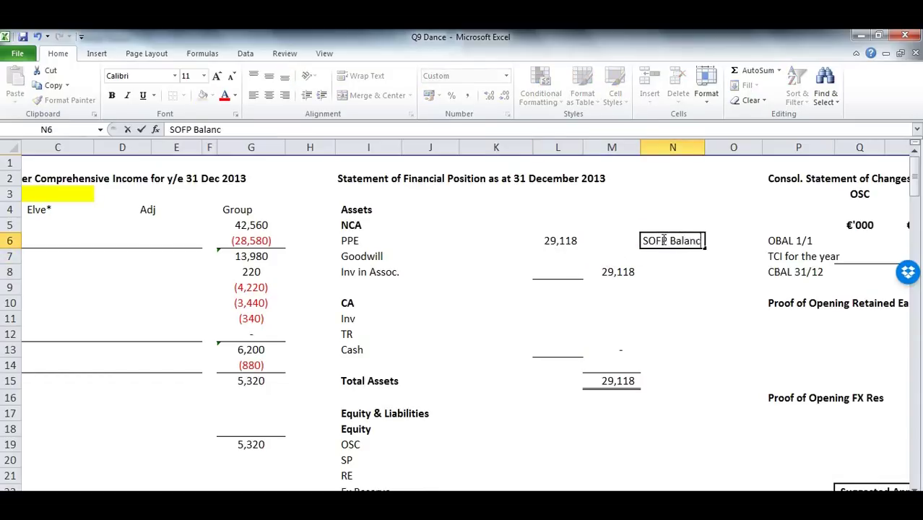
text(es)
key(Return)
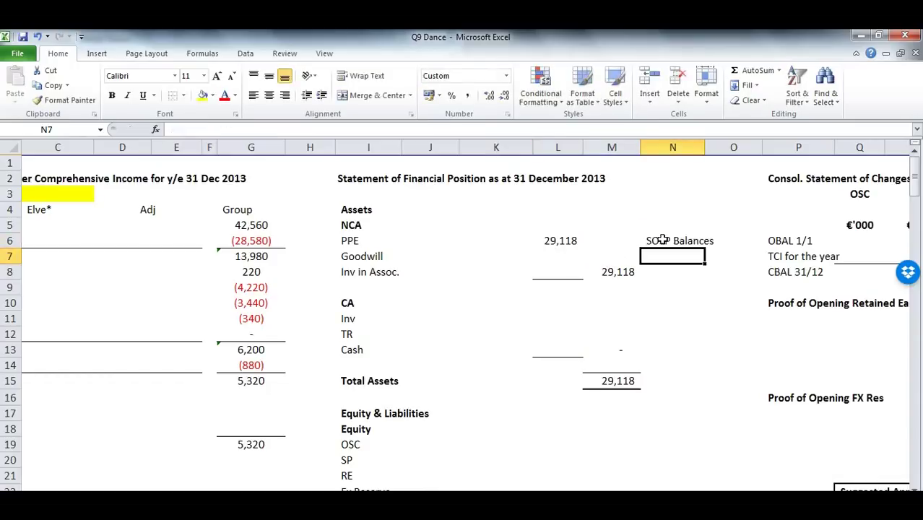
Link Goodwill in L7 to the goodwill T-account balance D93, giving 193.
click(564, 257)
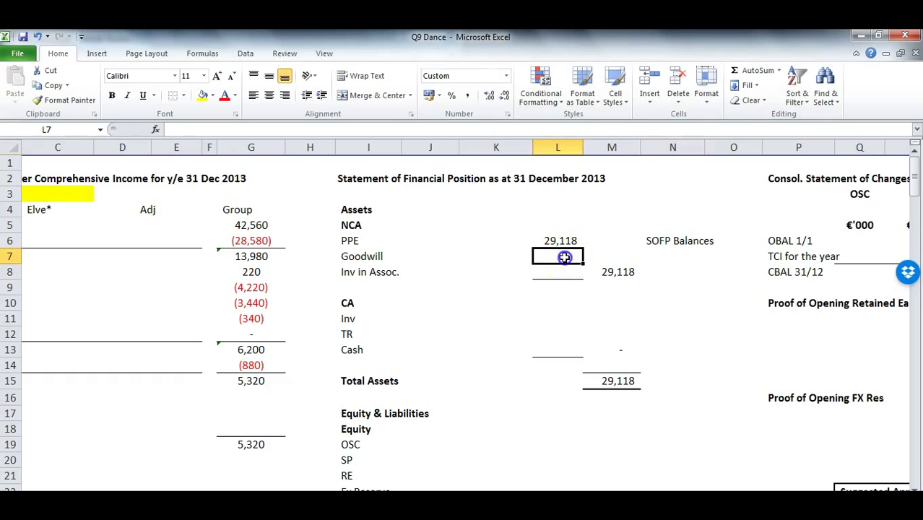
text(+)
scroll(242, 354, down, 12)
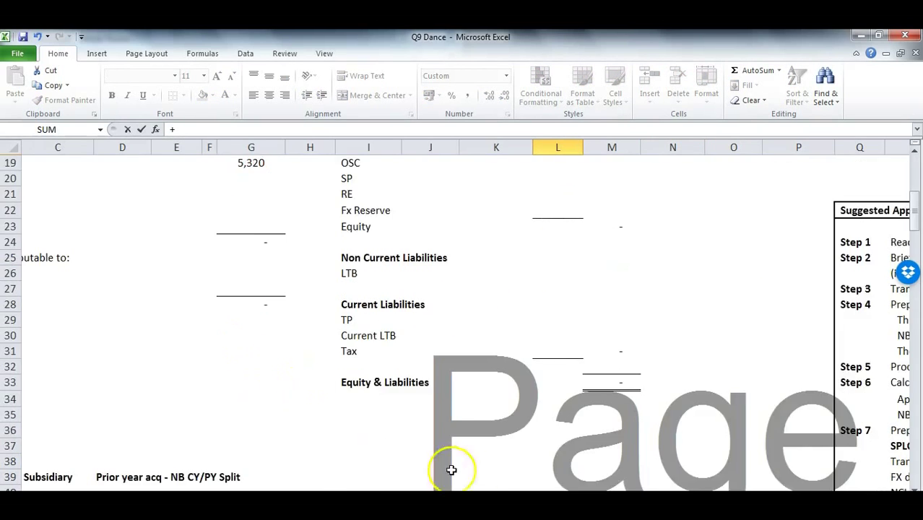
scroll(146, 329, left, 1)
scroll(181, 324, down, 10)
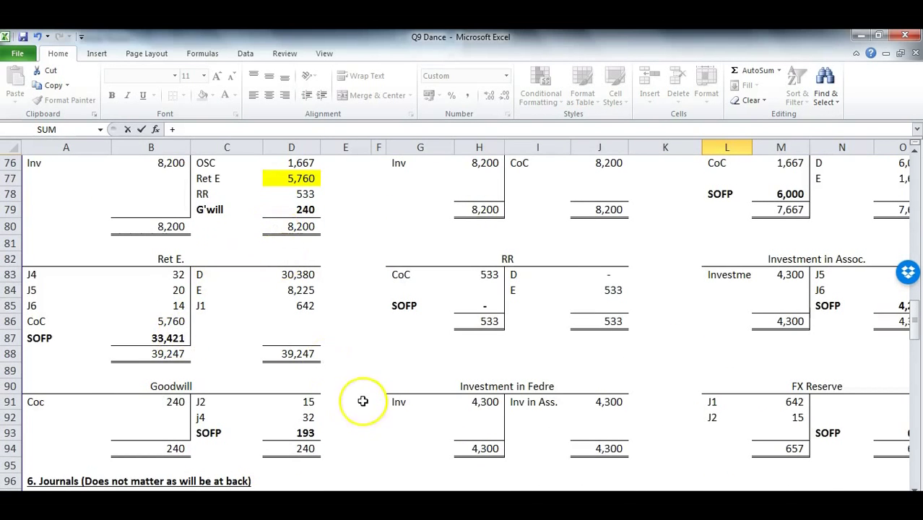
click(301, 432)
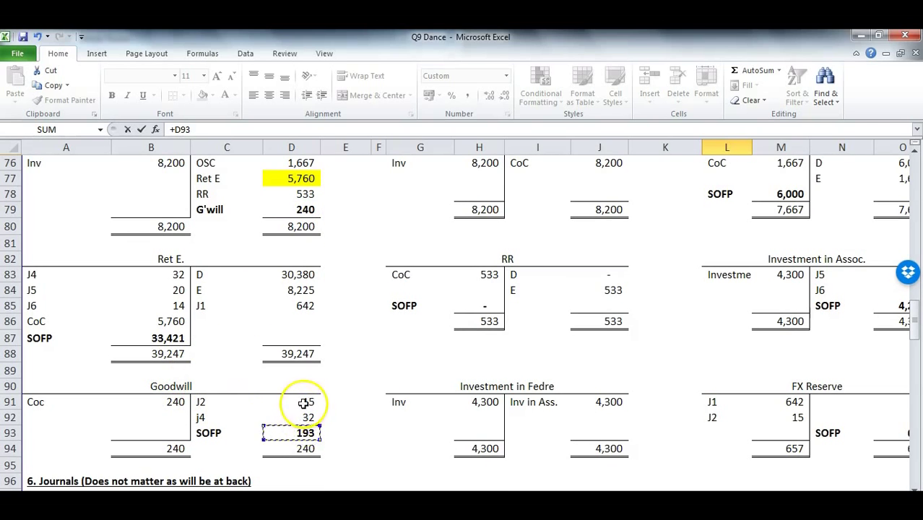
key(Escape)
scroll(308, 410, up, 2)
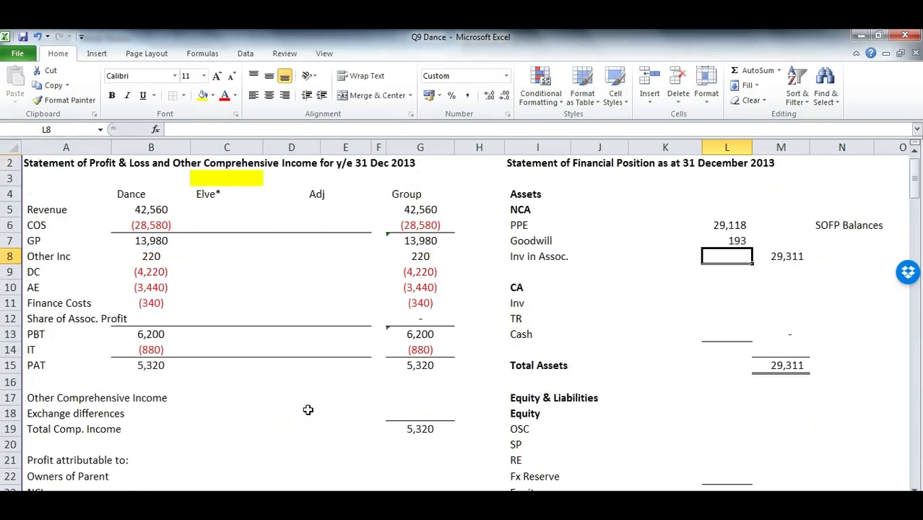
Link Inv in Assoc. in L8 to the associate T-account balance O85, giving 4,266.
text(+)
scroll(628, 361, down, 14)
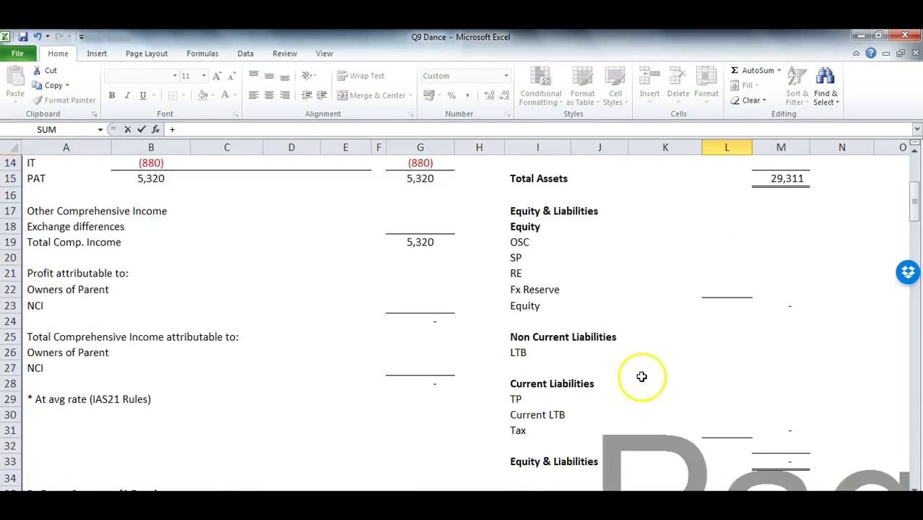
scroll(659, 383, down, 11)
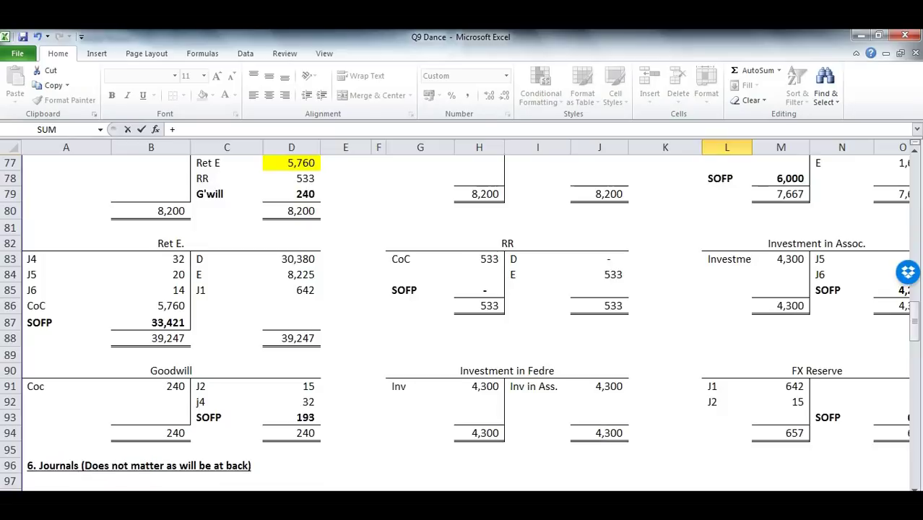
scroll(462, 317, right, 3)
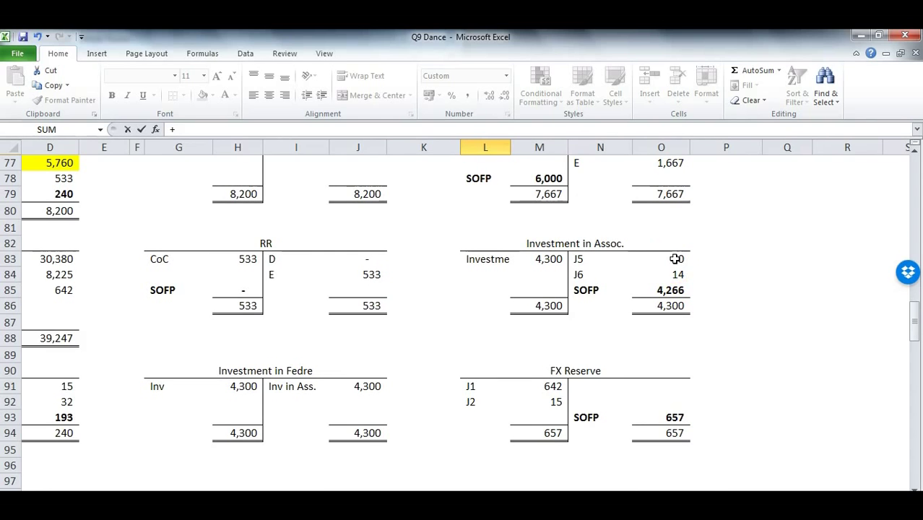
click(675, 290)
key(Return)
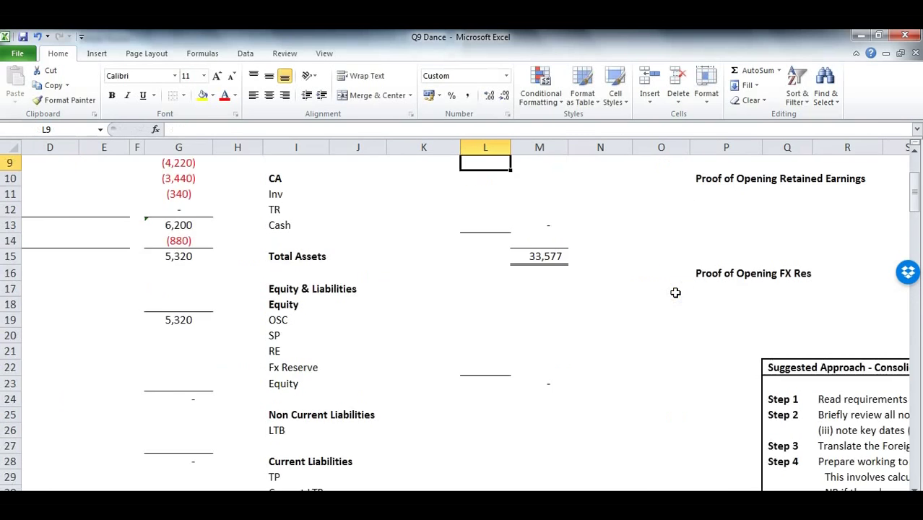
scroll(675, 290, up, 3)
click(489, 314)
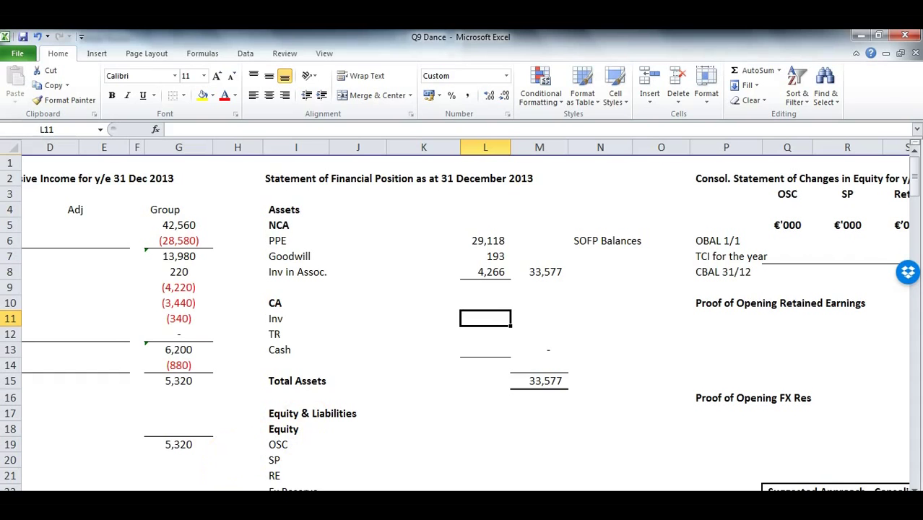
Enter inventory as 4220 plus the translated Elve inventory, giving 5,683.
mouse_move(184, 502)
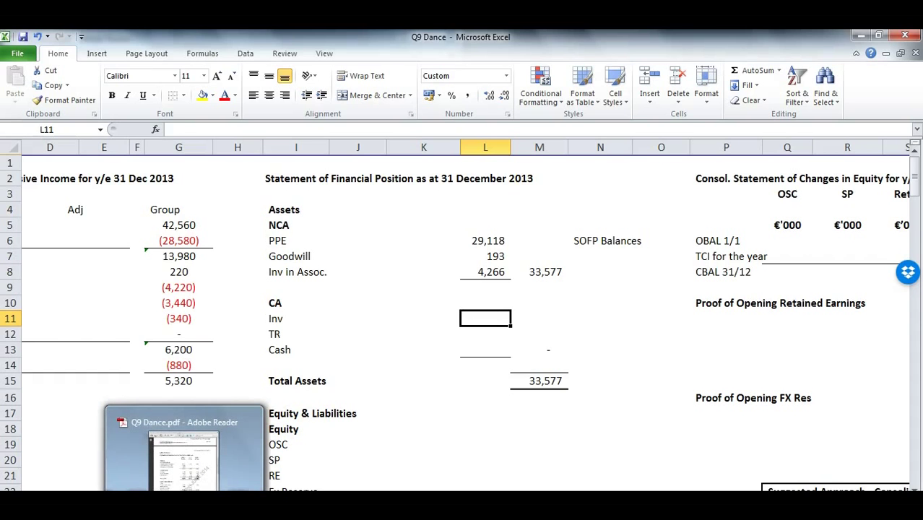
click(206, 460)
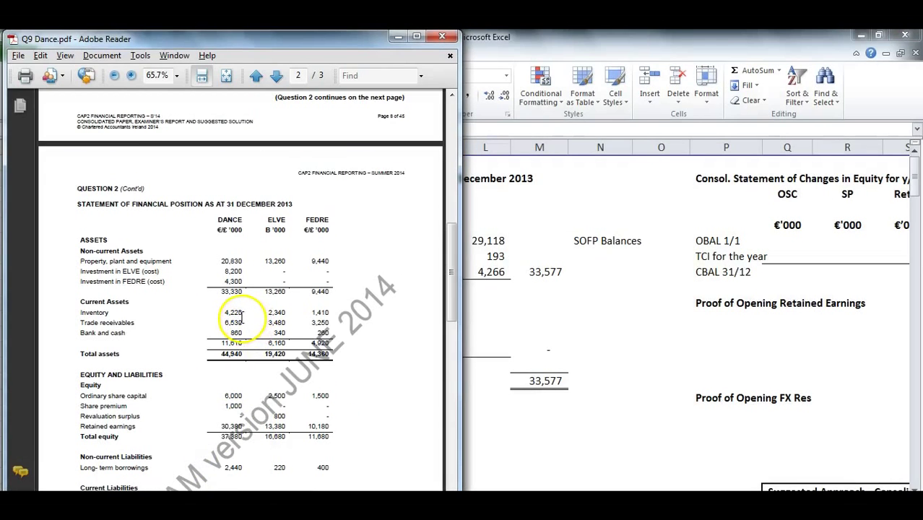
click(516, 319)
text(+)
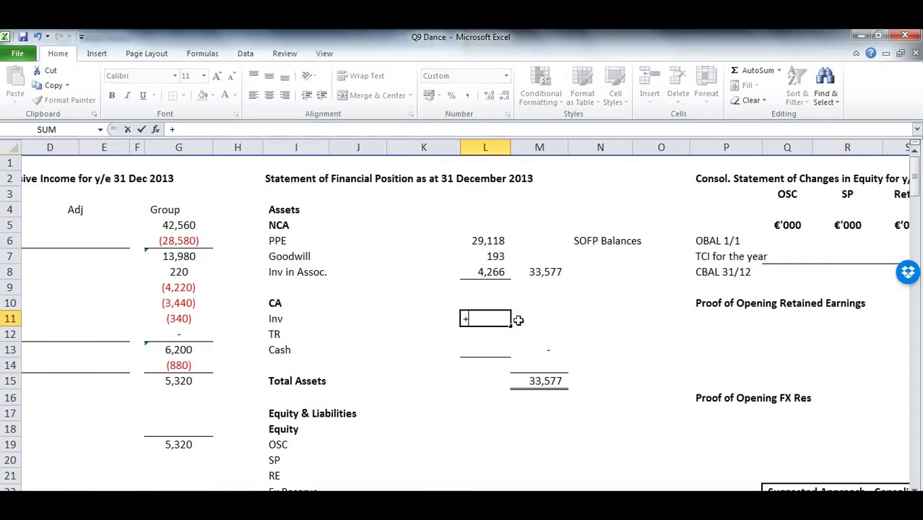
text(4220+)
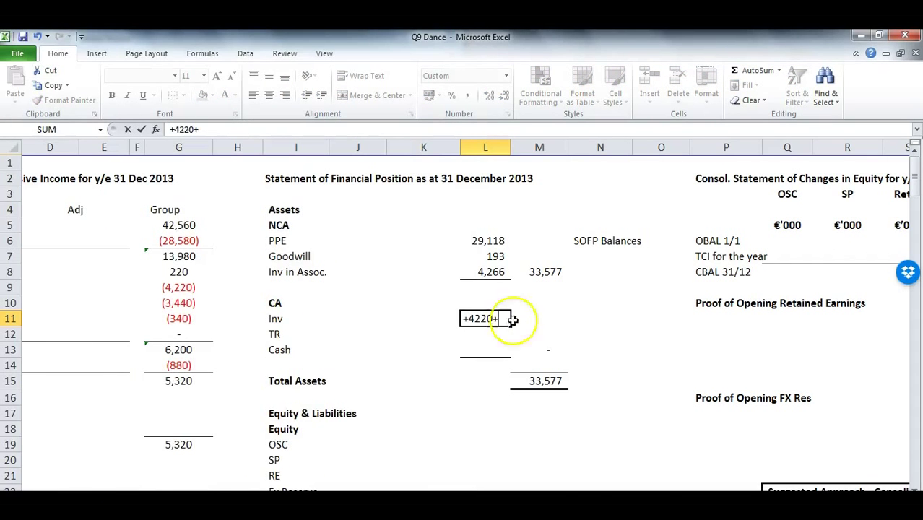
scroll(289, 335, down, 12)
click(189, 415)
key(Return)
Build the trade receivables formula with the translated Elve amount, giving 8,705.
text(+)
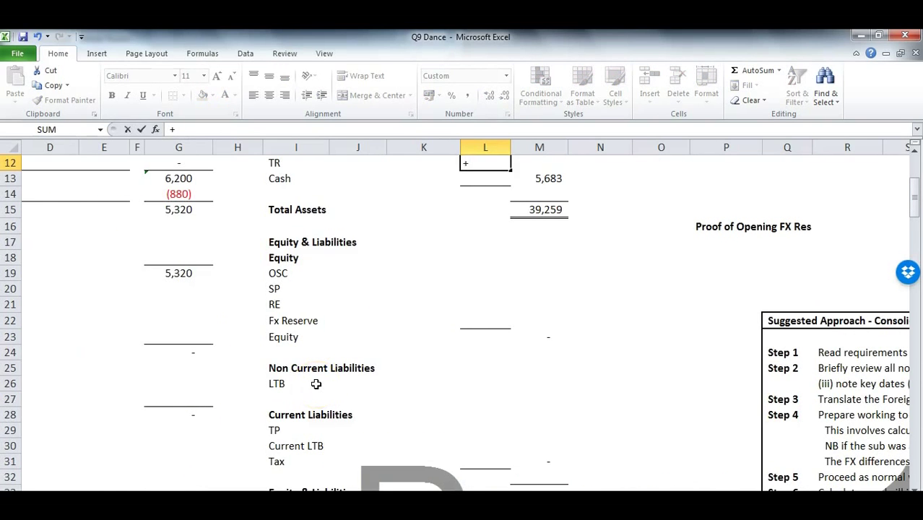
key(alt+Tab)
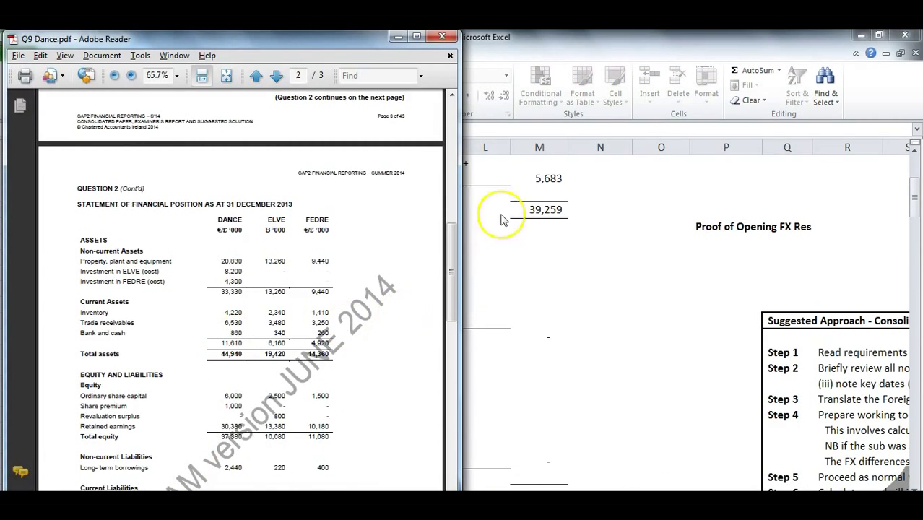
click(504, 166)
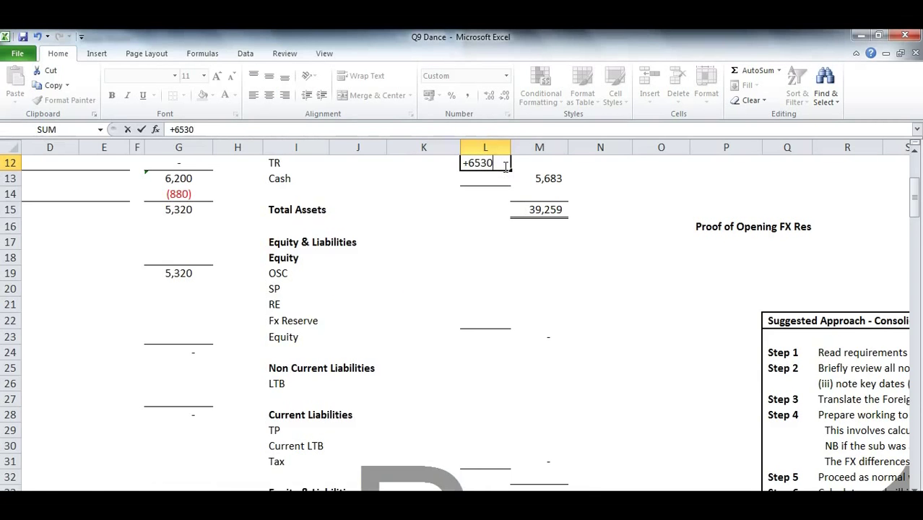
scroll(377, 313, down, 9)
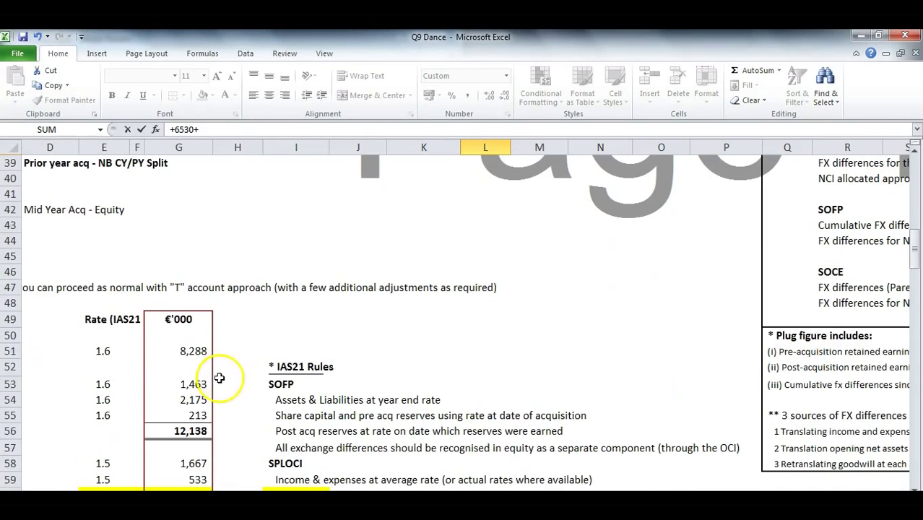
click(195, 400)
key(Return)
Enter cash as 860 plus the translated Elve cash amount, giving 1,073.
text(+)
key(alt+Tab)
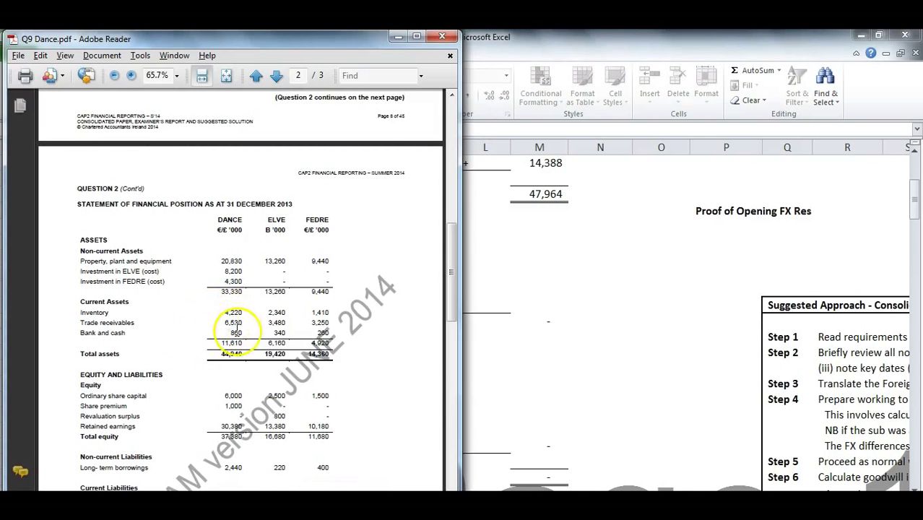
key(alt+Tab)
text(860)
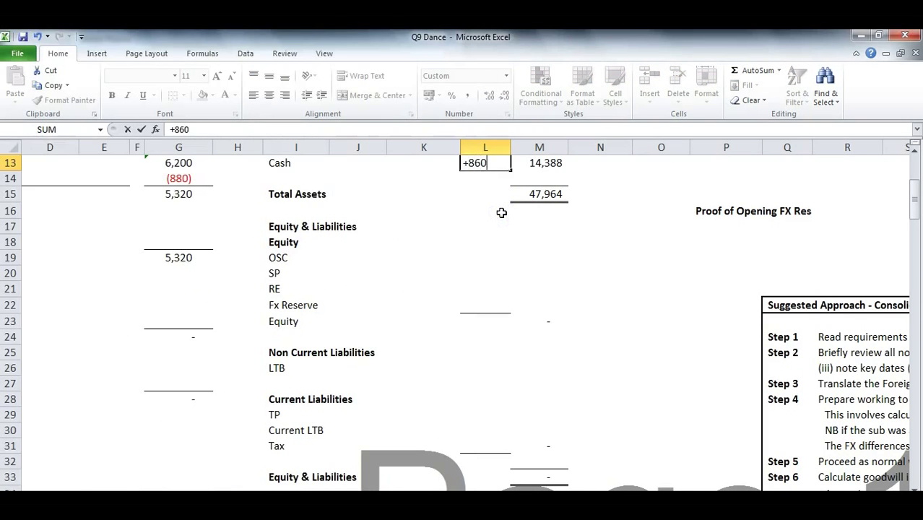
text(+)
scroll(313, 258, down, 10)
click(203, 354)
key(Return)
scroll(205, 352, up, 5)
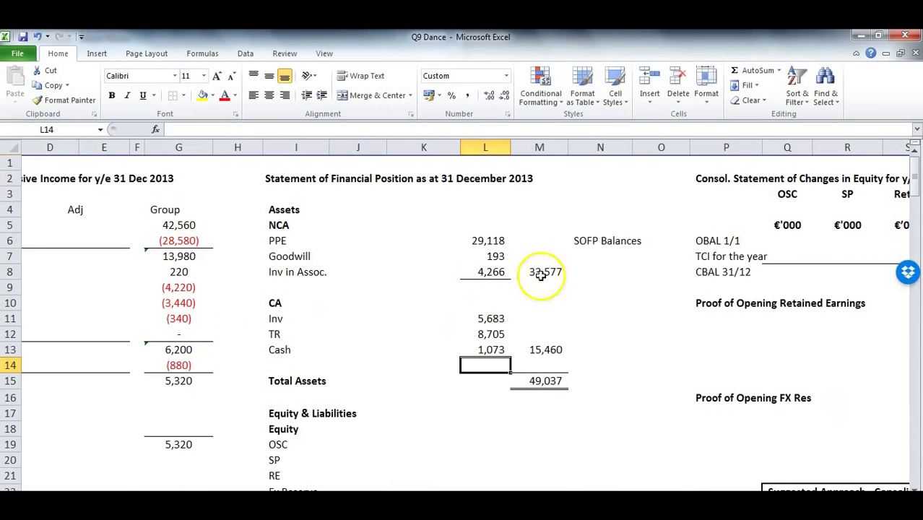
Copy the 'SOFP Balances' label from N6 into N11:N13 beside the current assets.
click(589, 244)
key(ctrl+c)
drag(581, 318, 587, 348)
key(ctrl+v)
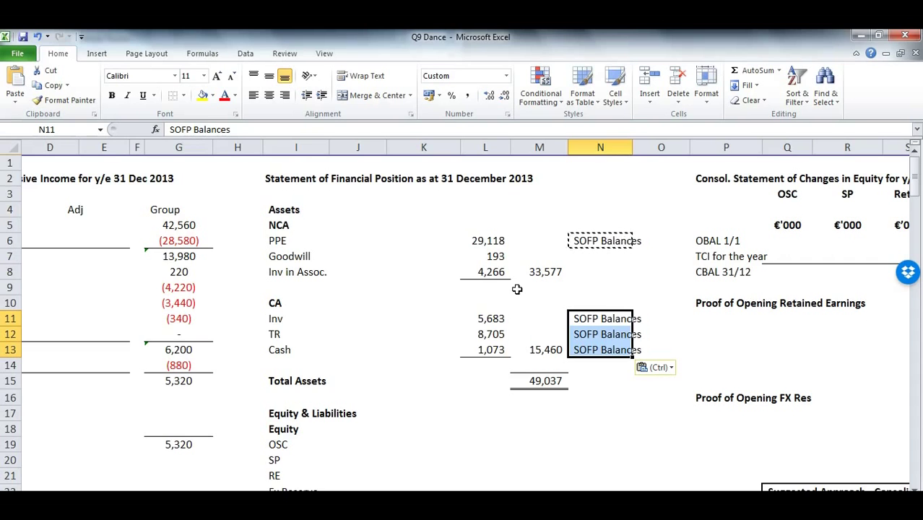
scroll(516, 288, down, 2)
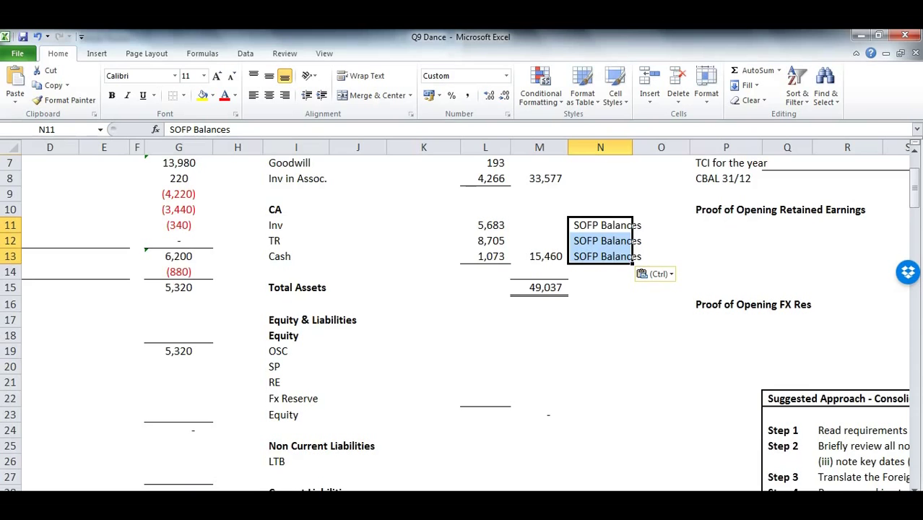
scroll(516, 289, down, 1)
click(485, 289)
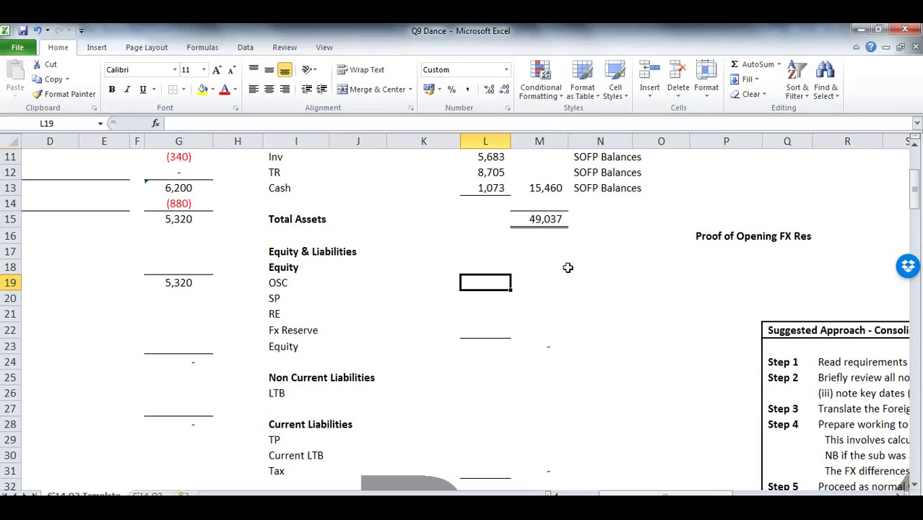
Link OSC in L19 to the OSC T-account balance M78, giving 6,000.
text(+)
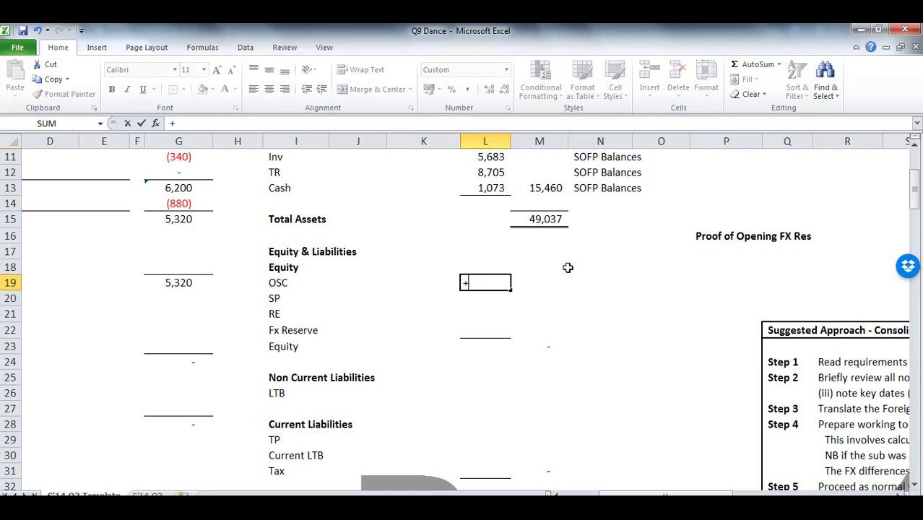
scroll(567, 268, down, 3)
scroll(569, 337, down, 14)
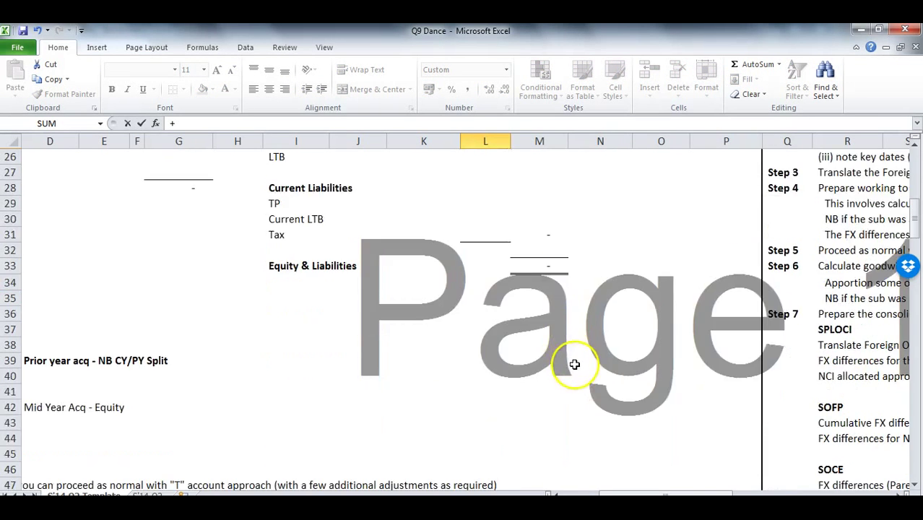
scroll(614, 369, down, 2)
click(555, 316)
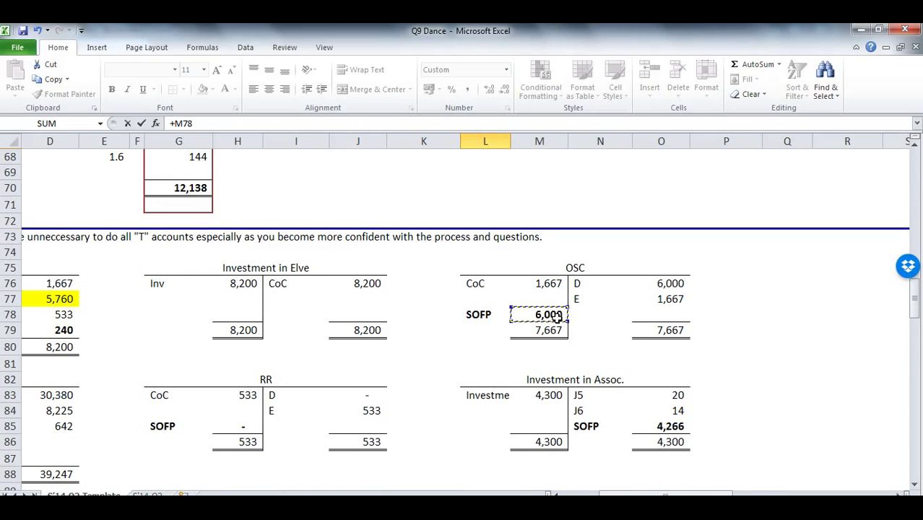
key(Return)
Enter share premium of 1,000 in L20 using the PDF figure.
scroll(557, 319, up, 2)
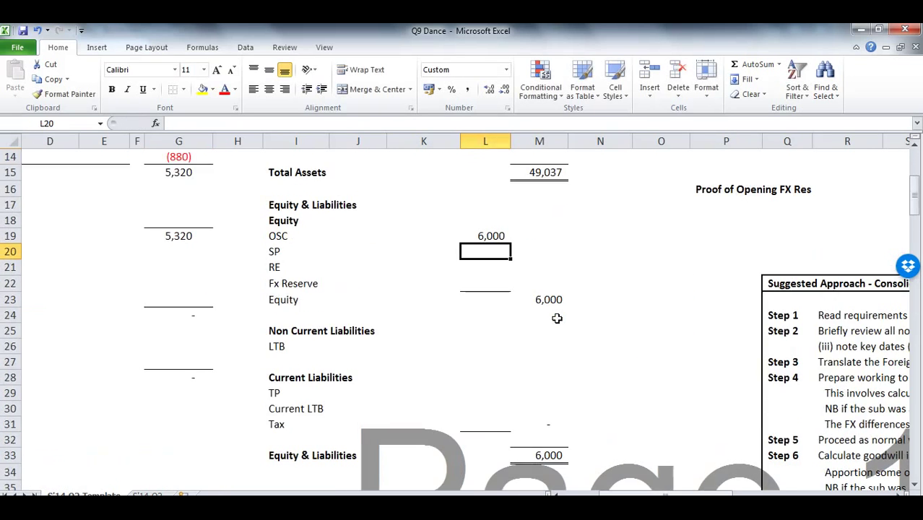
text(+)
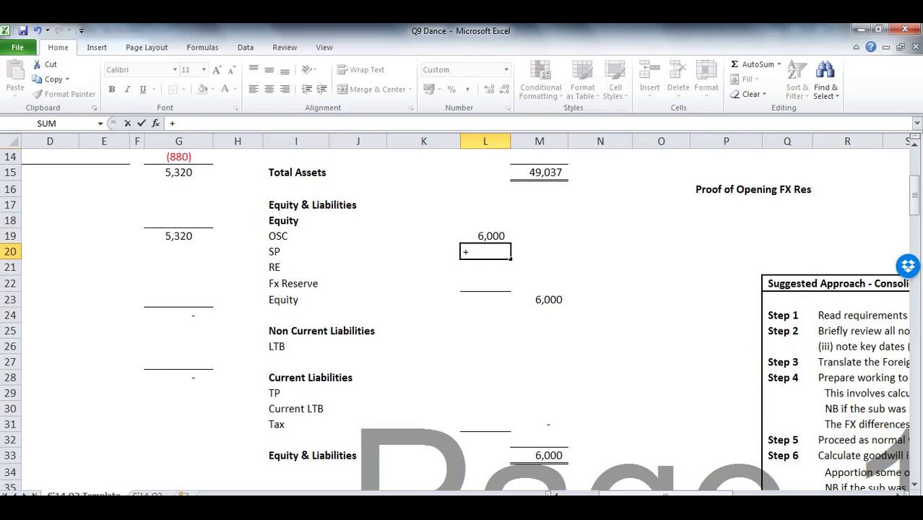
click(191, 453)
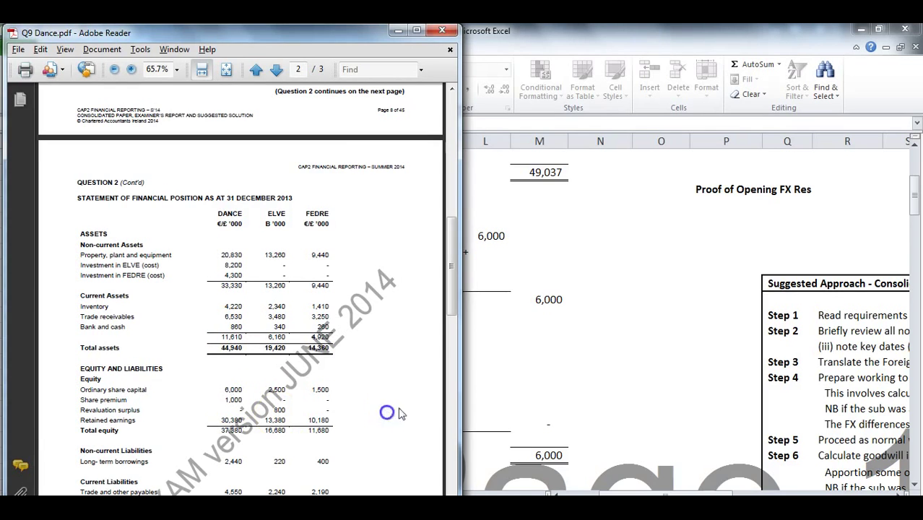
click(516, 317)
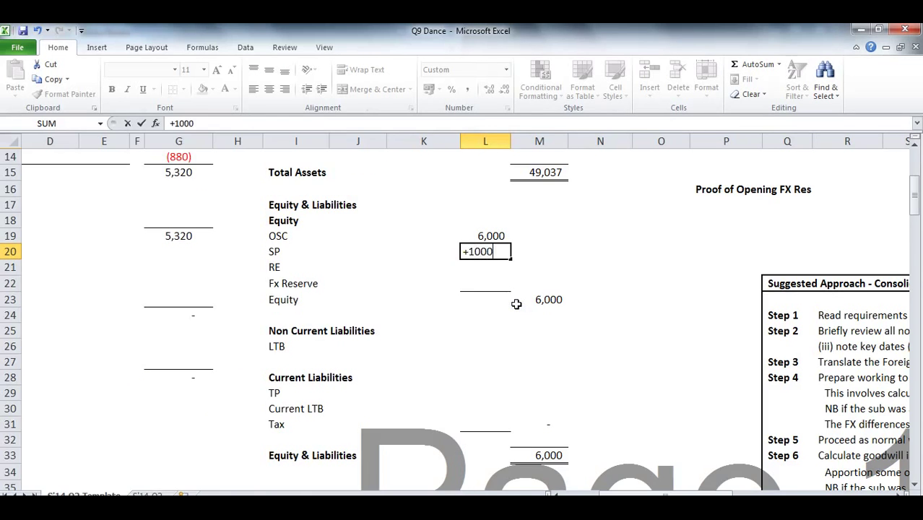
key(Return)
Link retained earnings in L21 to B87 (33,421) and fill the Fx Reserve row yellow.
text(+)
scroll(516, 304, down, 7)
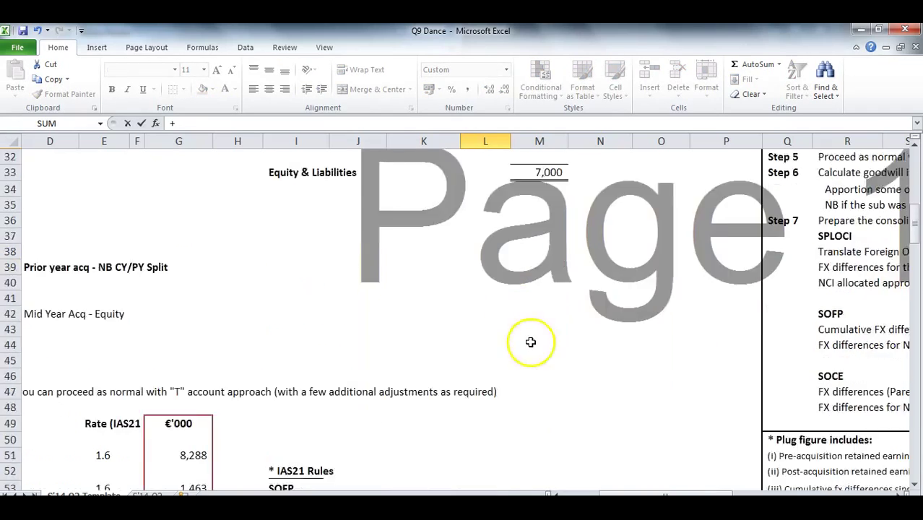
click(34, 337)
scroll(148, 326, down, 13)
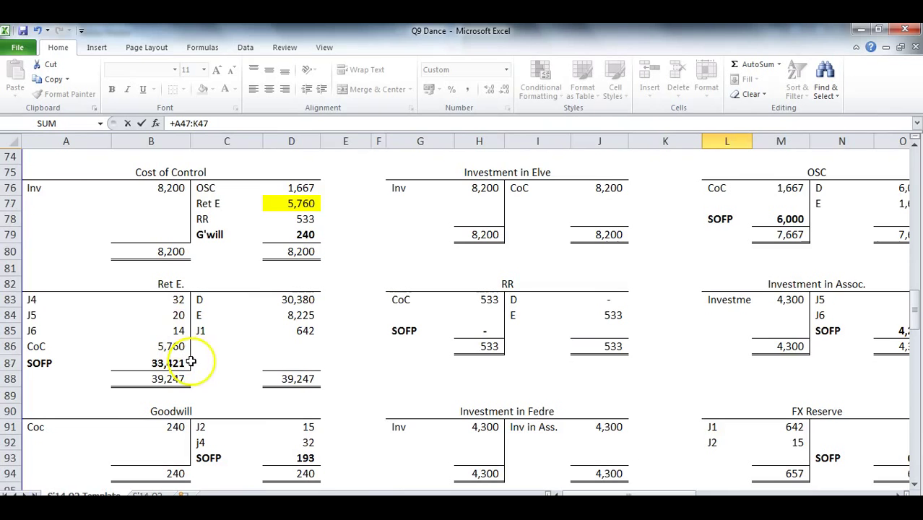
click(186, 362)
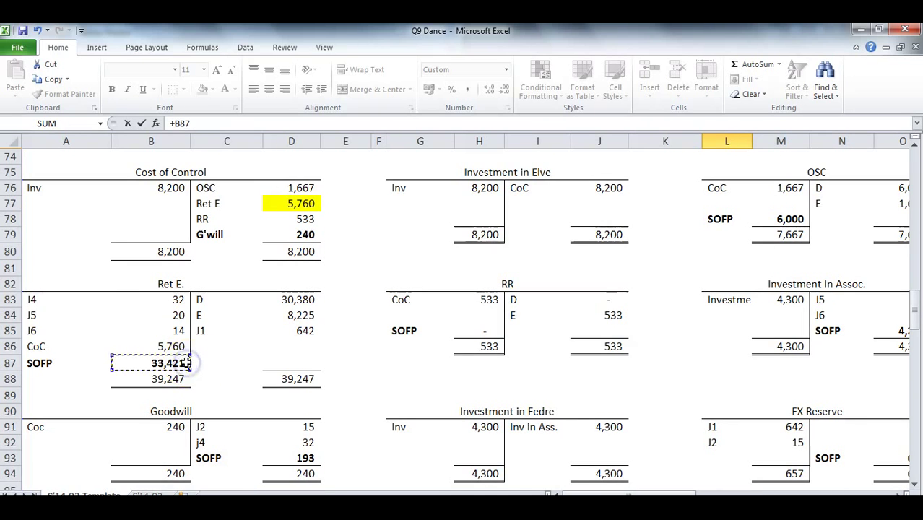
key(Escape)
scroll(185, 361, up, 3)
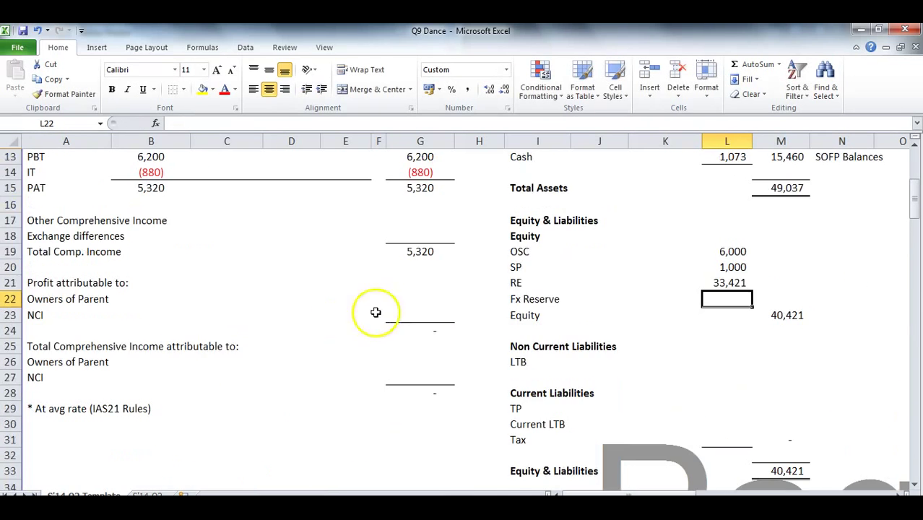
drag(540, 298, 706, 293)
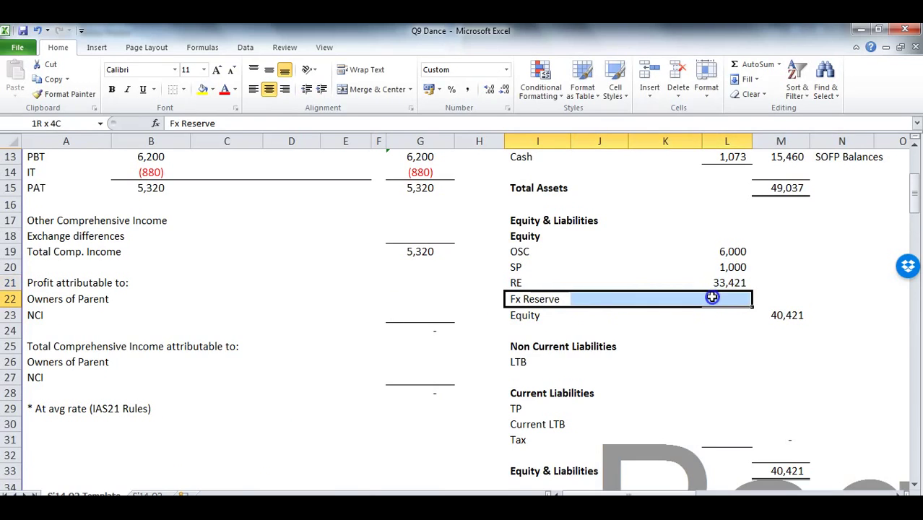
click(201, 90)
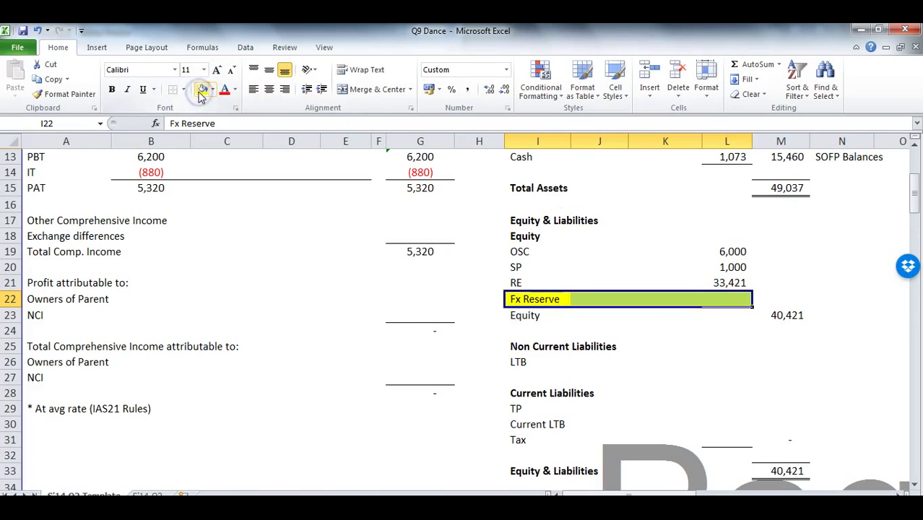
Set the Fx Reserve in L22 to =+O93*-1, showing (657).
click(719, 300)
text(+)
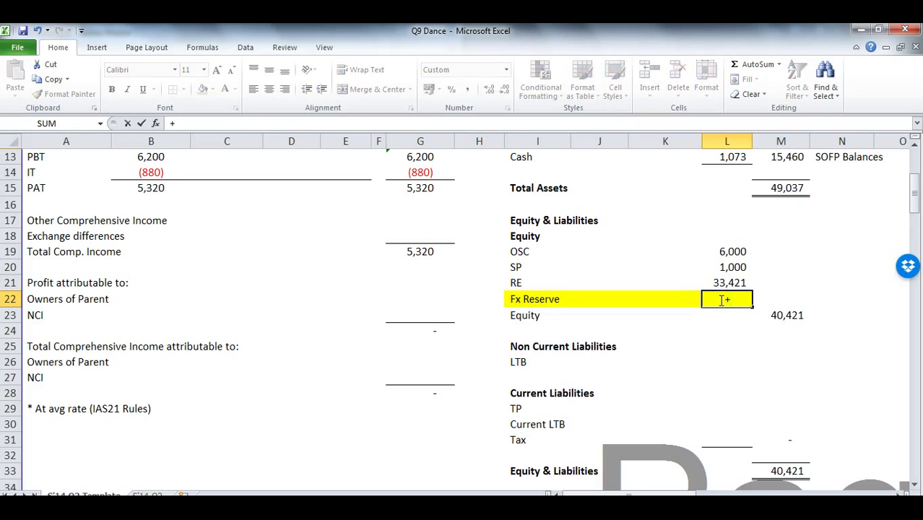
scroll(720, 299, down, 3)
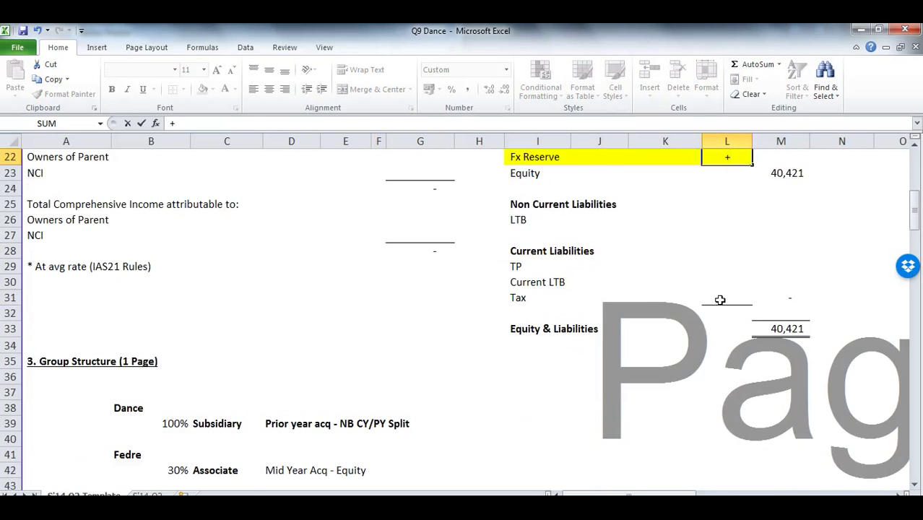
scroll(720, 300, down, 19)
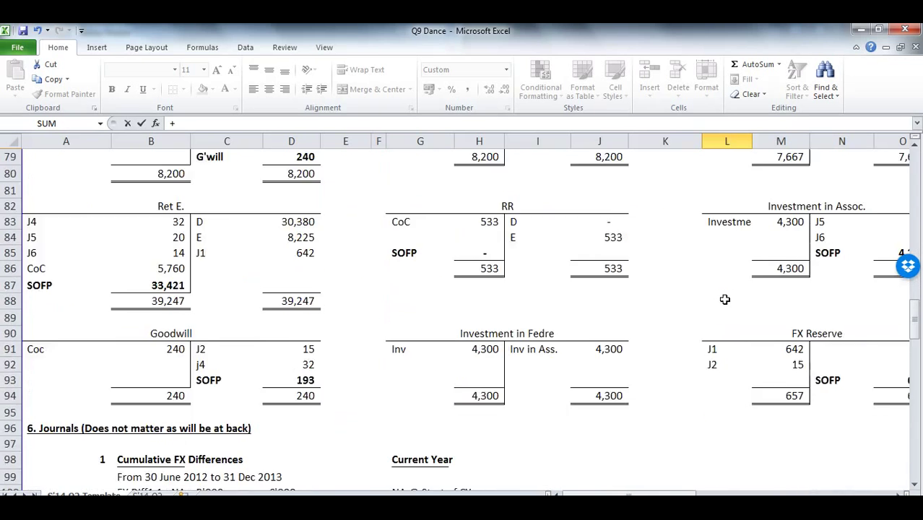
scroll(725, 299, down, 1)
drag(794, 346, 877, 346)
click(755, 330)
text(*-)
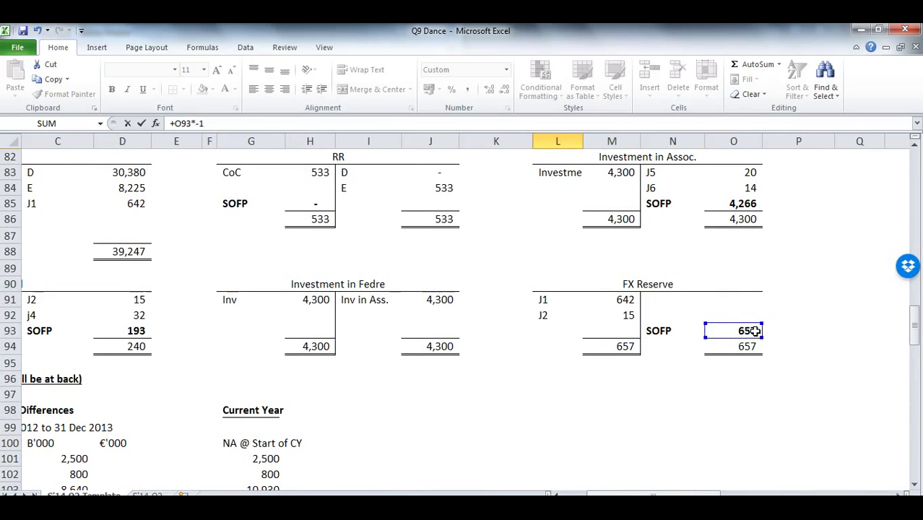
text(1)
key(Return)
scroll(754, 329, up, 5)
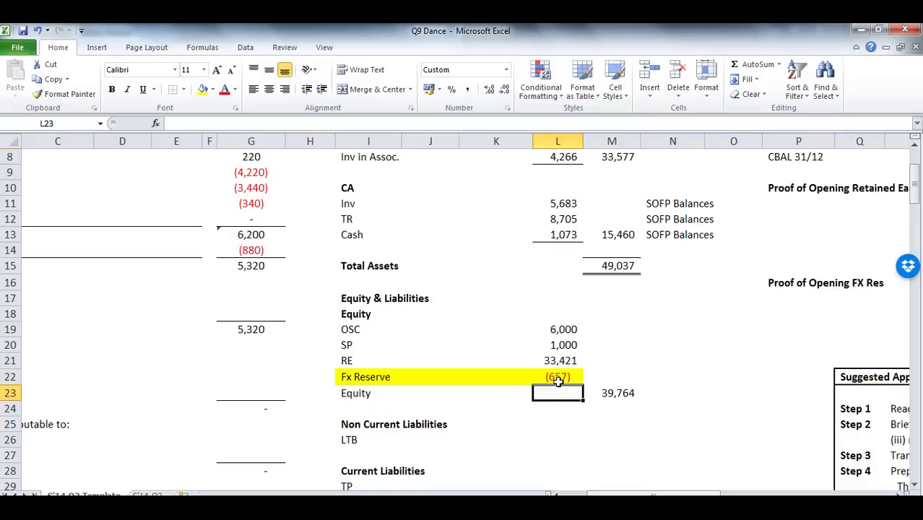
drag(568, 329, 570, 359)
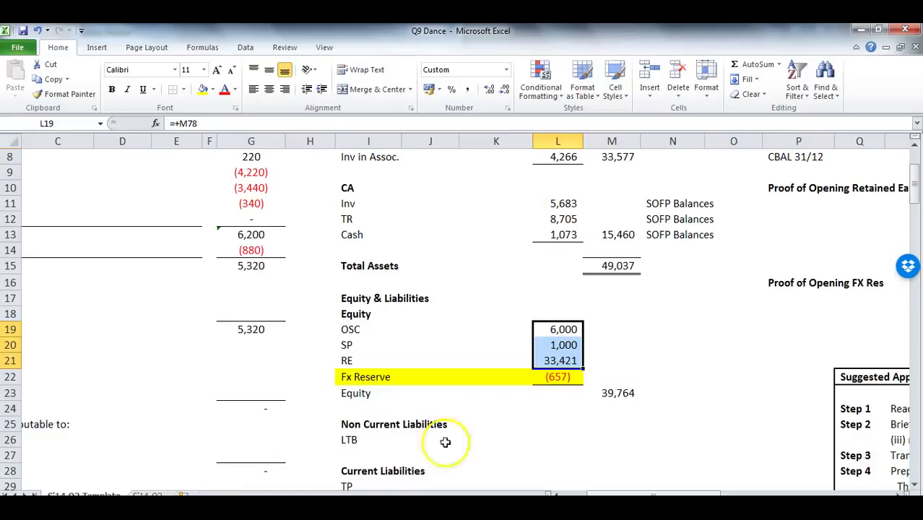
click(562, 436)
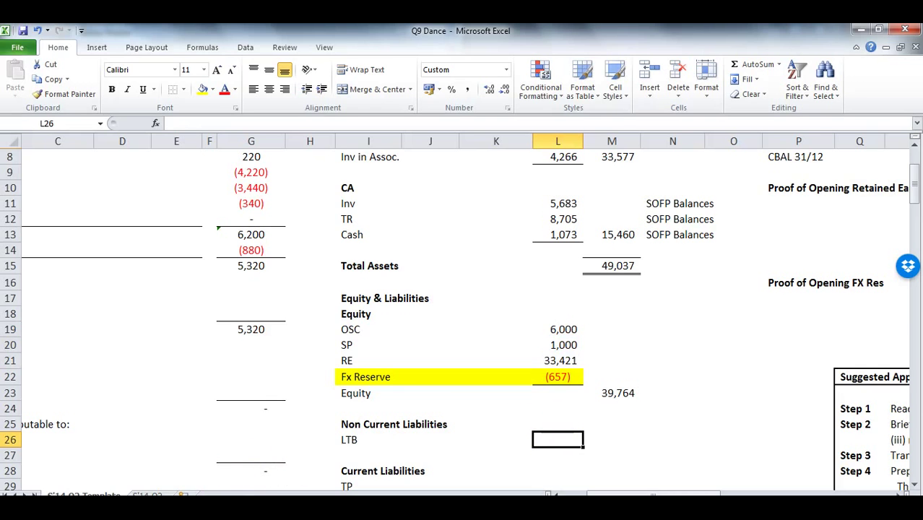
Complete long-term borrowings with the translated LTB of 138, totalling 2,578.
mouse_move(184, 506)
click(184, 451)
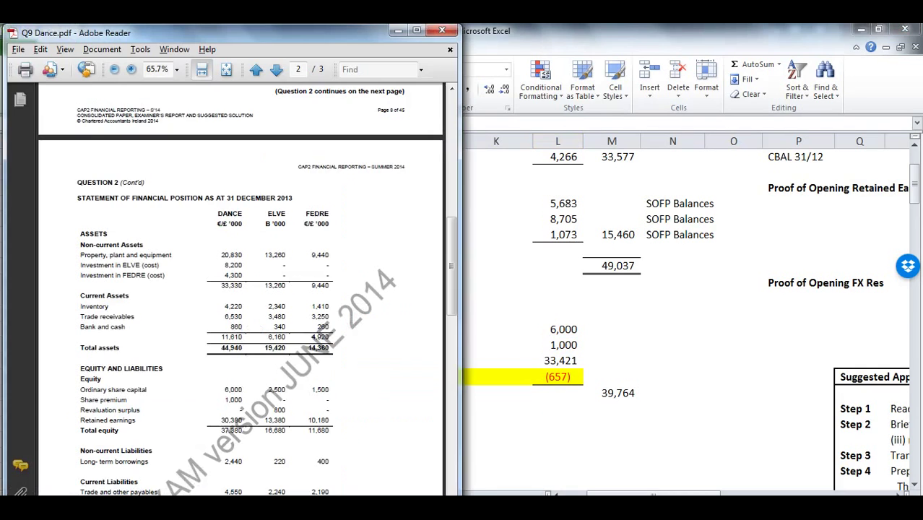
scroll(222, 378, down, 3)
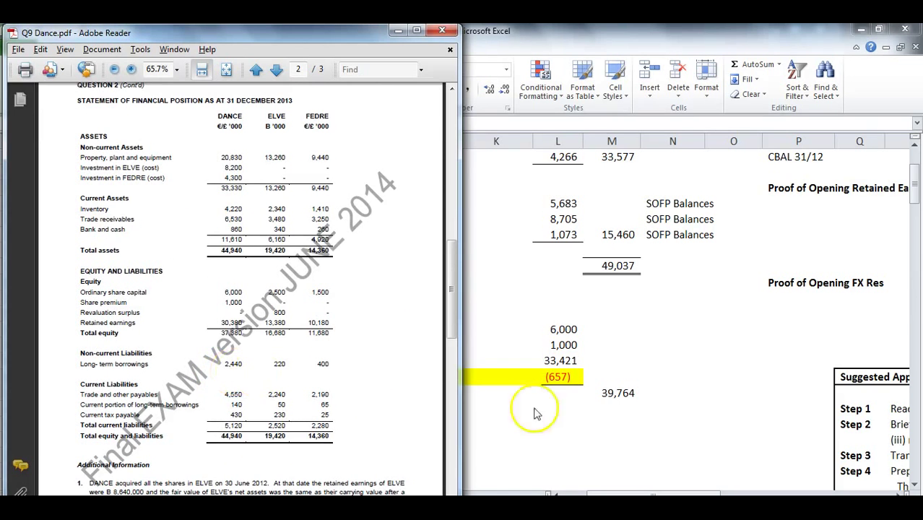
click(577, 442)
text(+2440+)
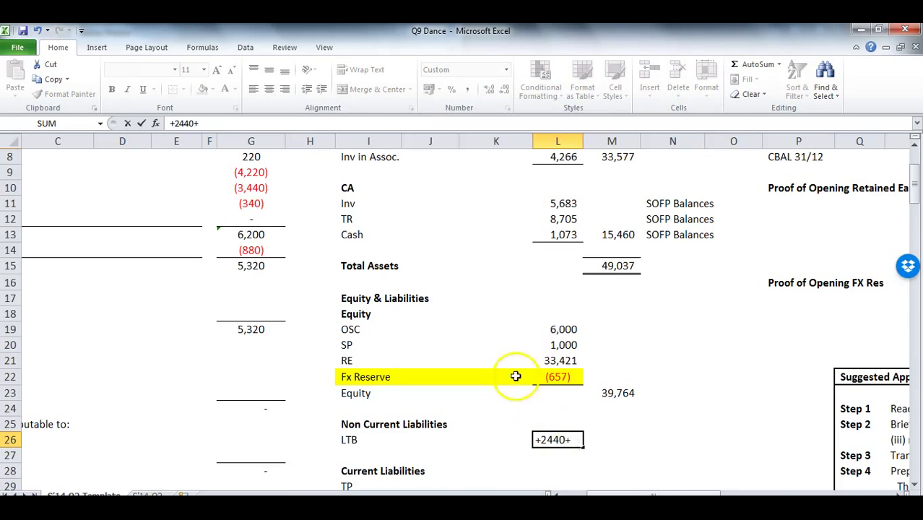
scroll(514, 361, down, 8)
scroll(377, 355, down, 5)
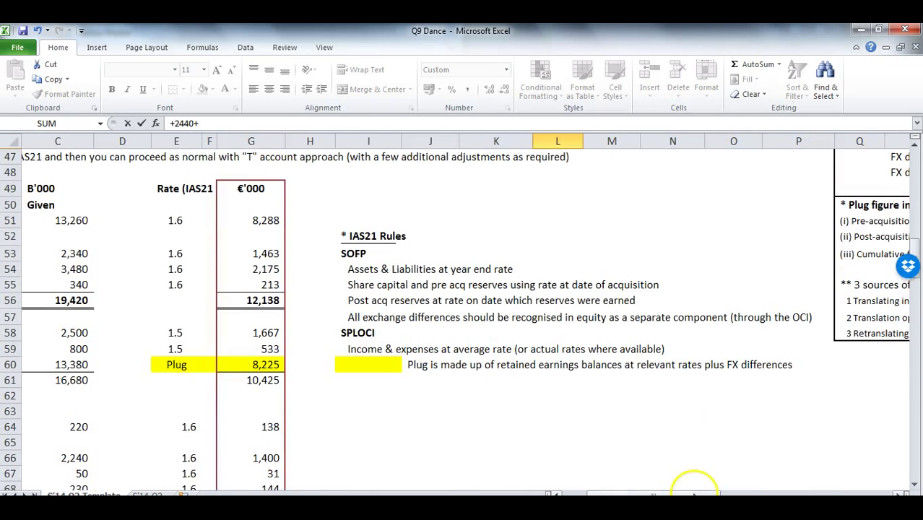
drag(693, 494, 671, 493)
scroll(383, 437, down, 1)
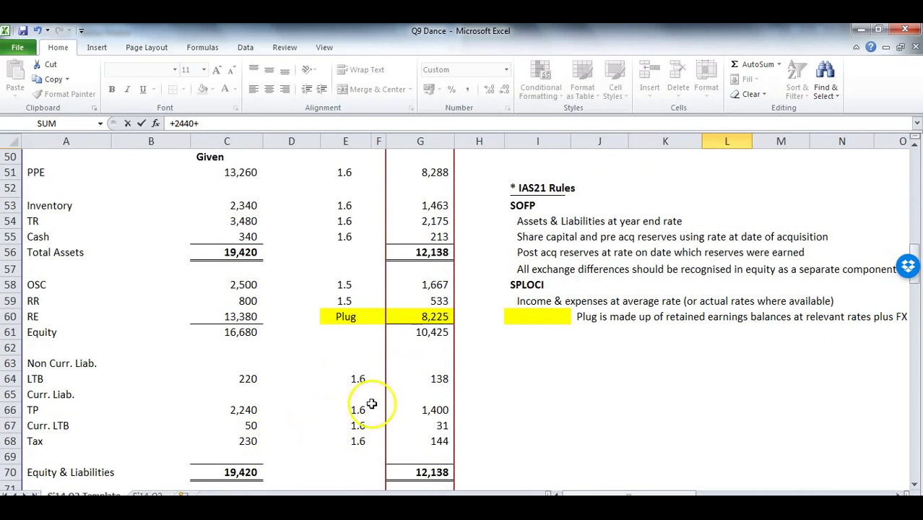
click(436, 378)
key(Return)
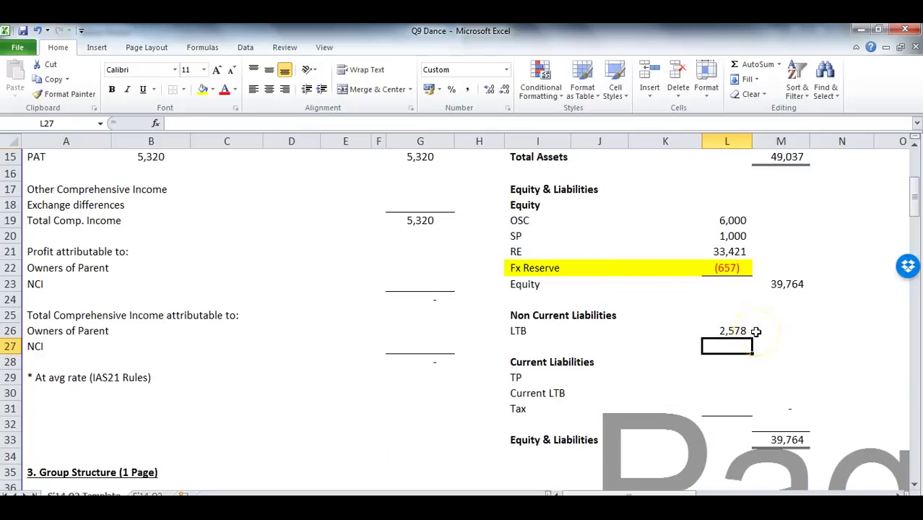
Enter trade payables in L29 as 4550+G66, giving 5,950.
click(713, 378)
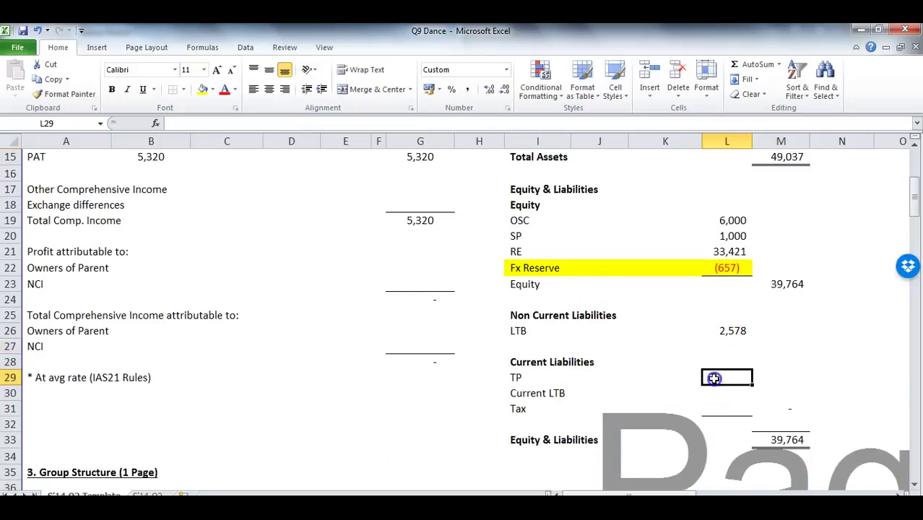
click(717, 394)
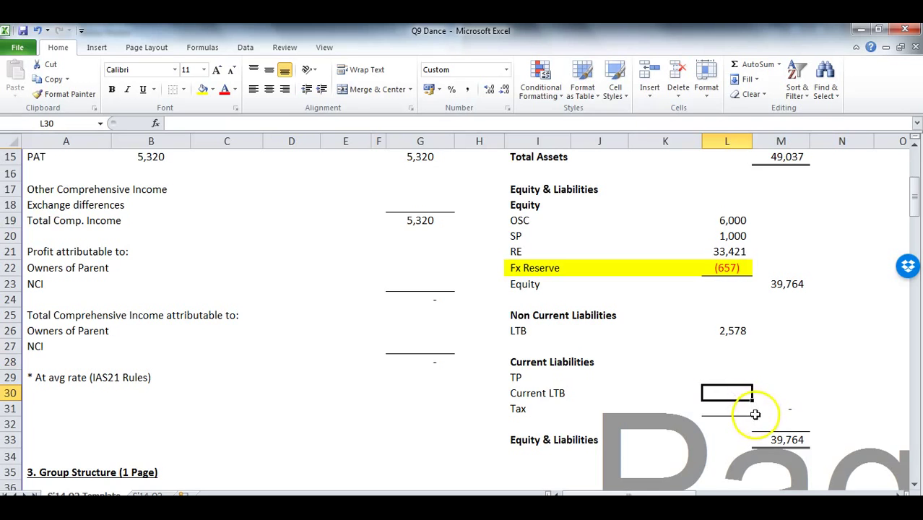
click(742, 410)
click(731, 377)
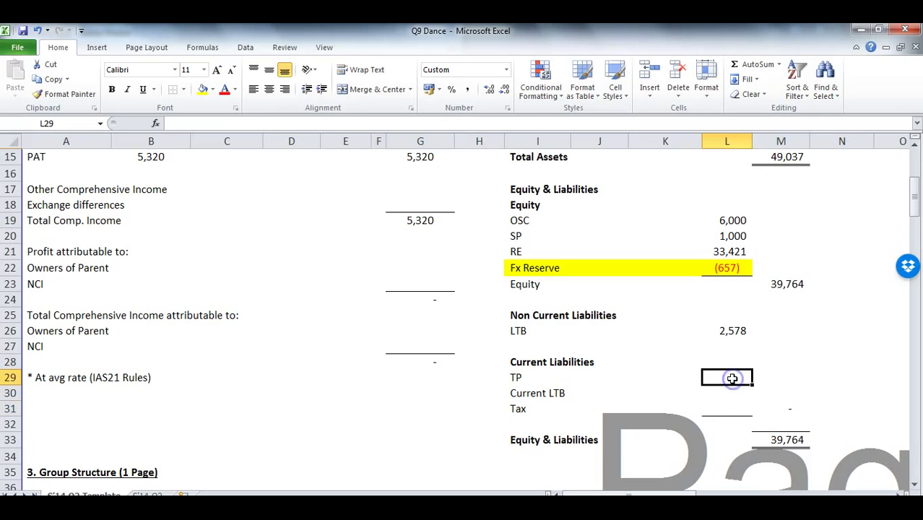
text(+)
key(alt+Tab)
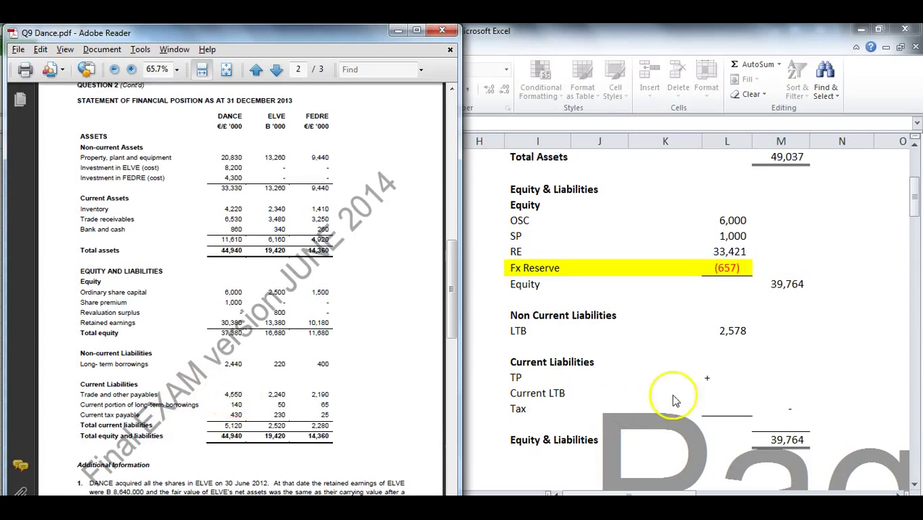
click(724, 372)
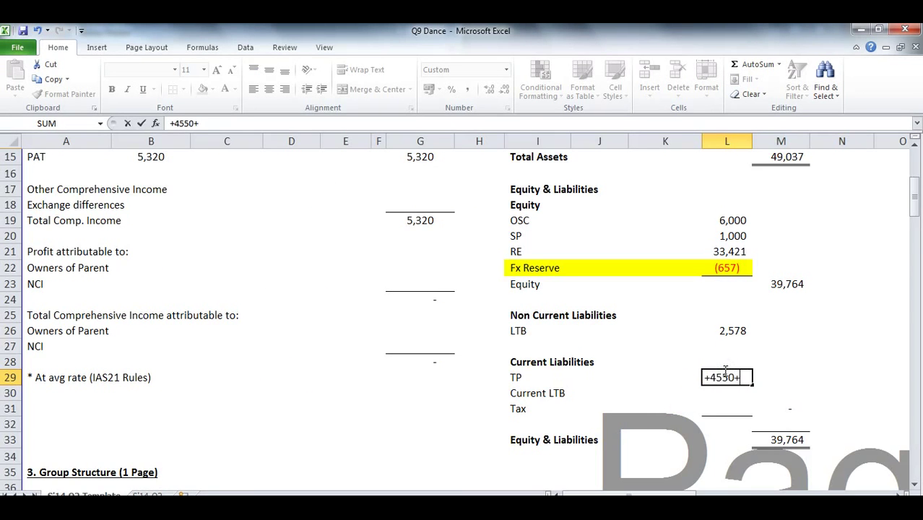
text(4550+)
scroll(480, 340, down, 10)
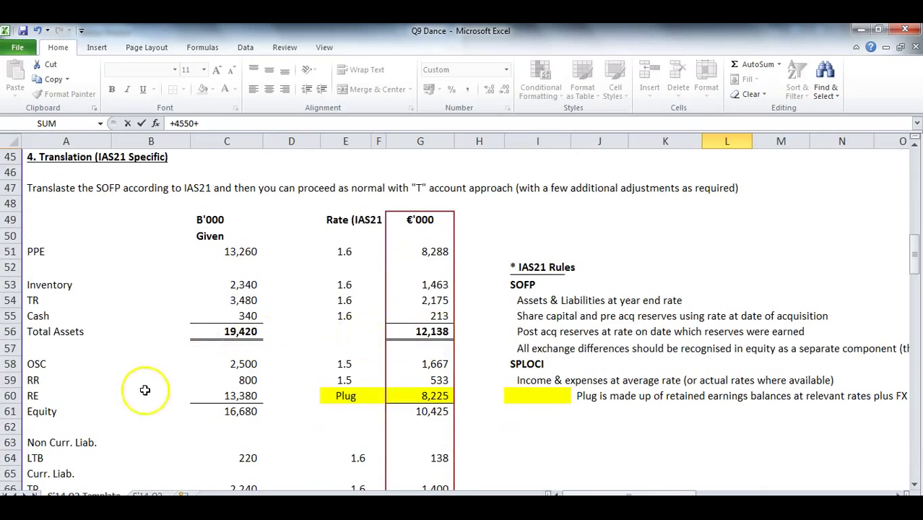
scroll(144, 389, down, 1)
click(428, 442)
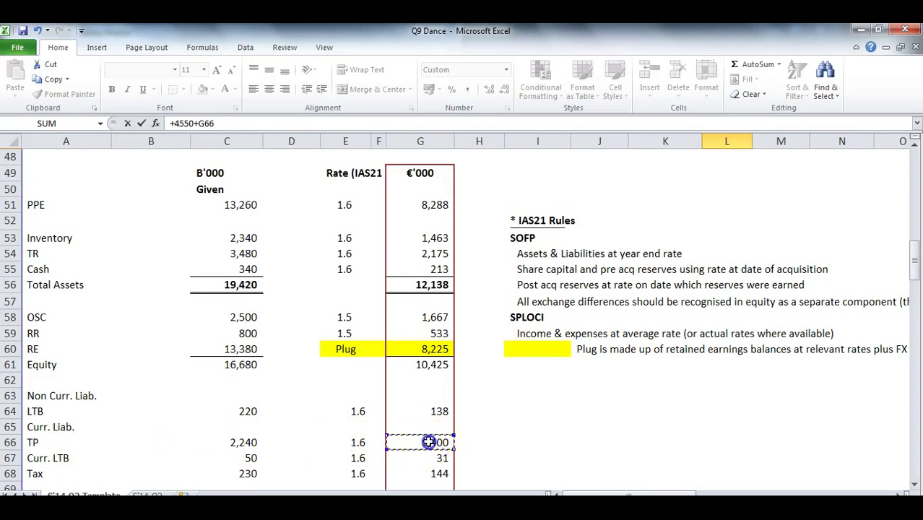
key(Return)
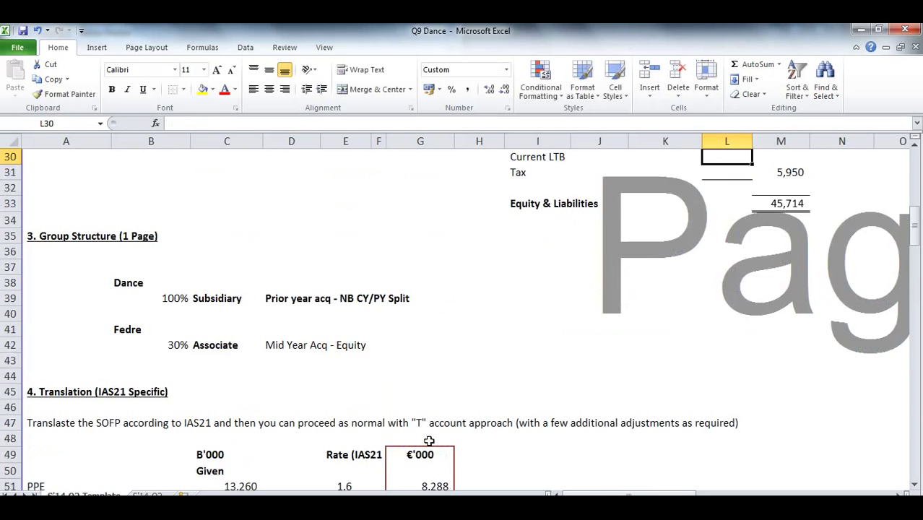
scroll(428, 440, up, 2)
Enter Current LTB in L30 as 140+G67, giving 171.
click(360, 483)
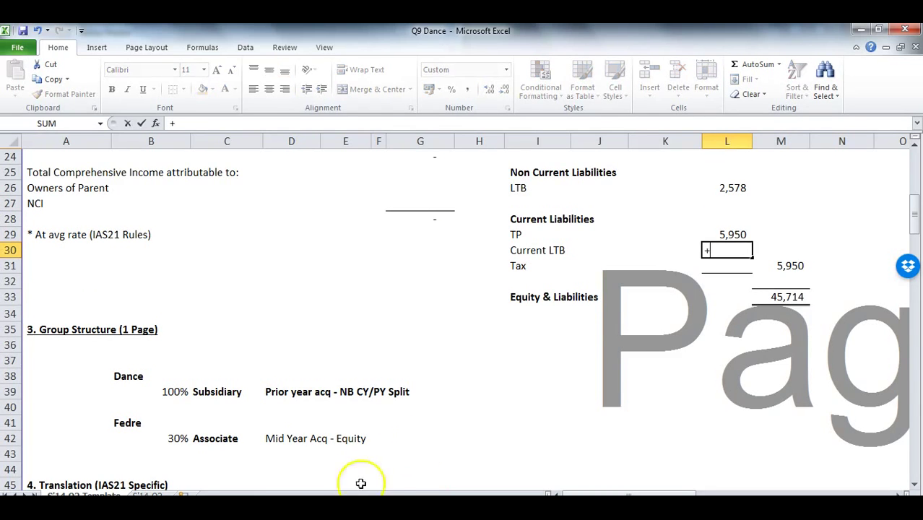
click(71, 495)
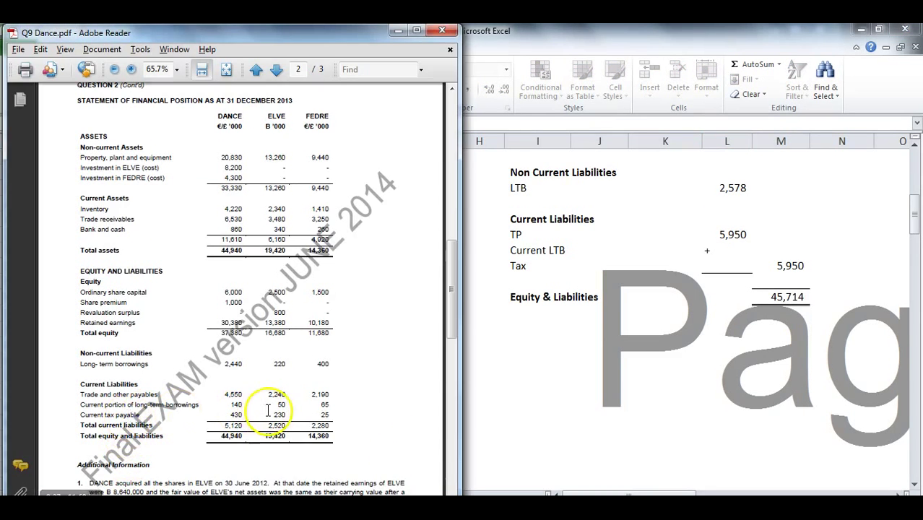
click(719, 235)
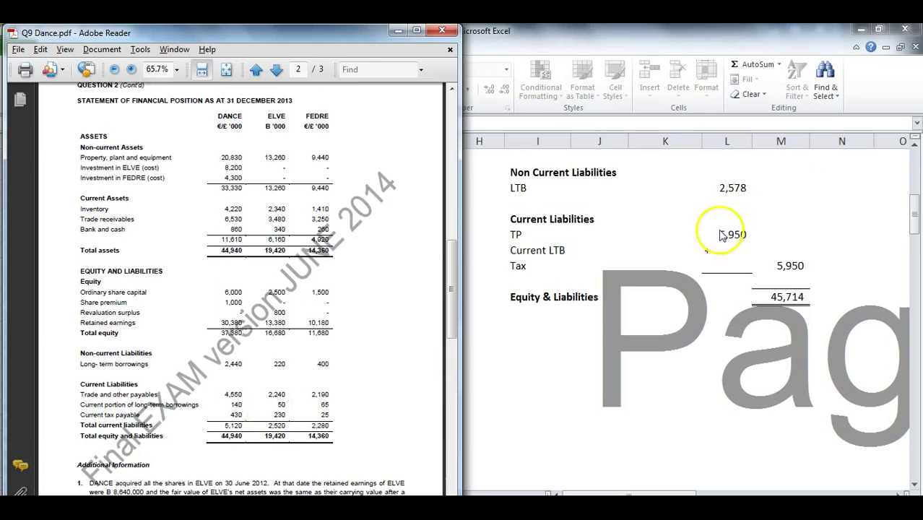
text(140+)
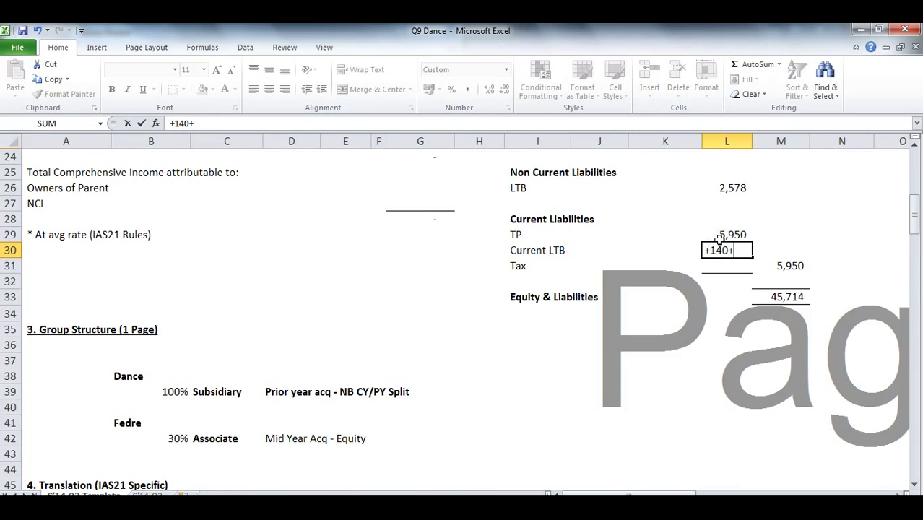
scroll(390, 299, down, 8)
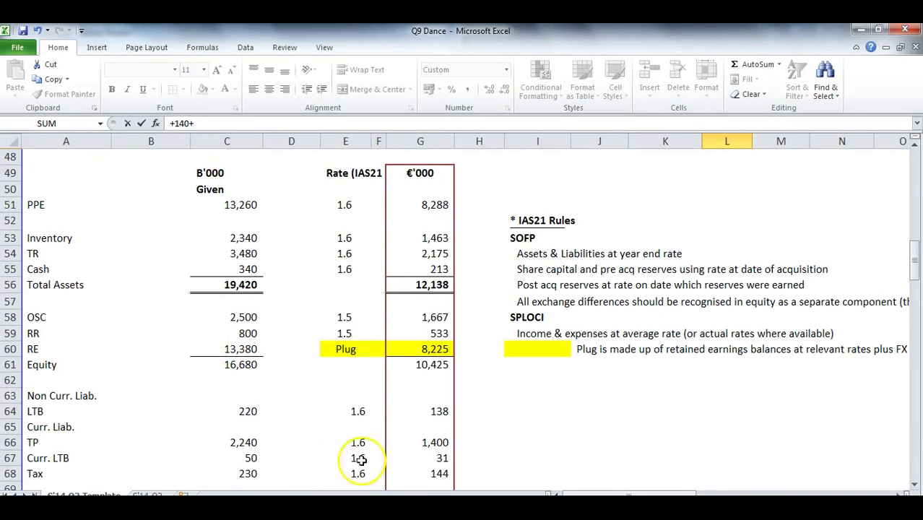
text(31)
key(Return)
scroll(419, 404, up, 9)
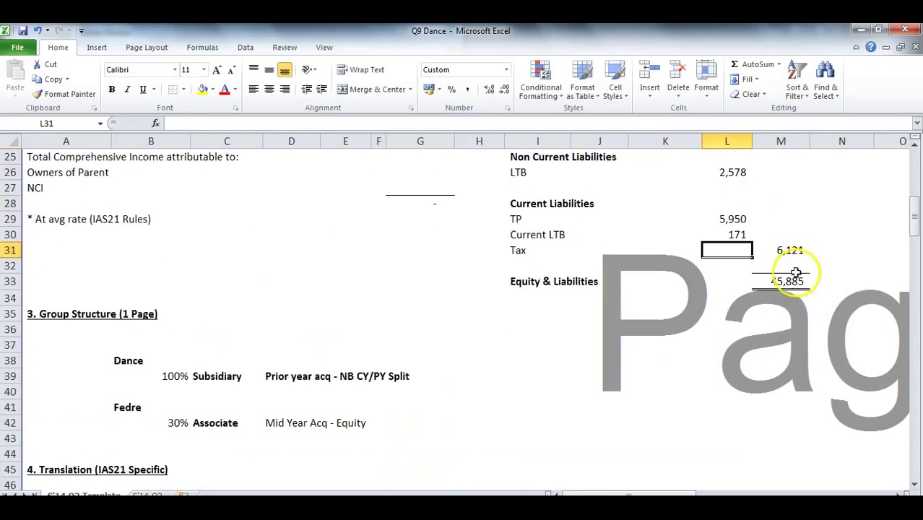
Enter Tax in L31 as 430+G68, giving 574 and current liabilities of 6,695.
text(+)
key(alt+Tab)
click(695, 303)
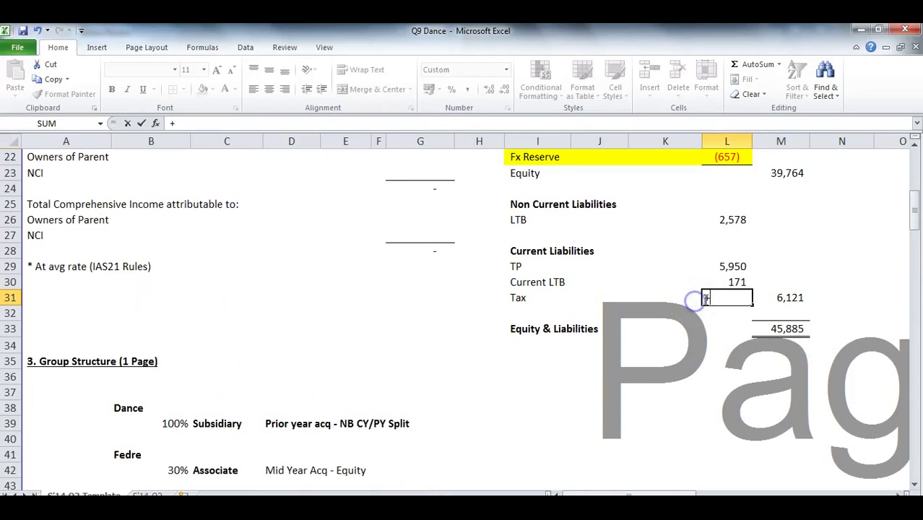
scroll(449, 304, down, 9)
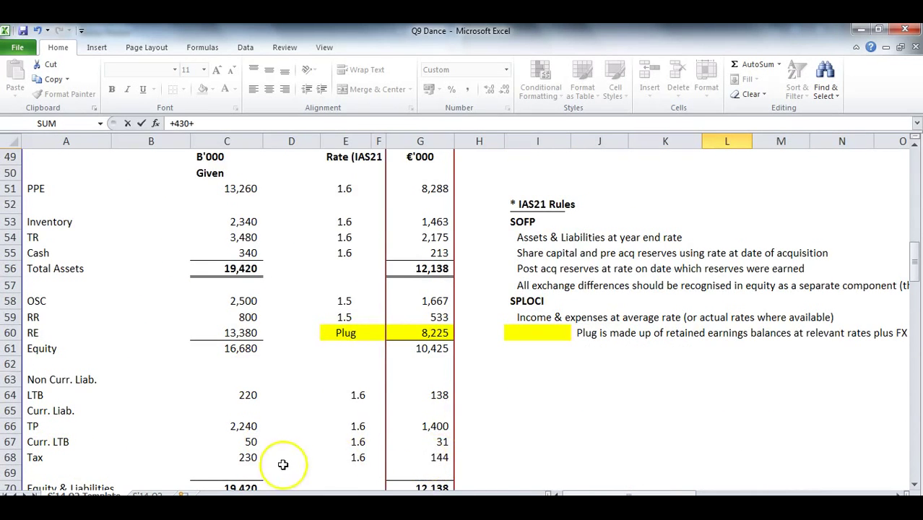
scroll(686, 342, up, 3)
scroll(686, 343, up, 6)
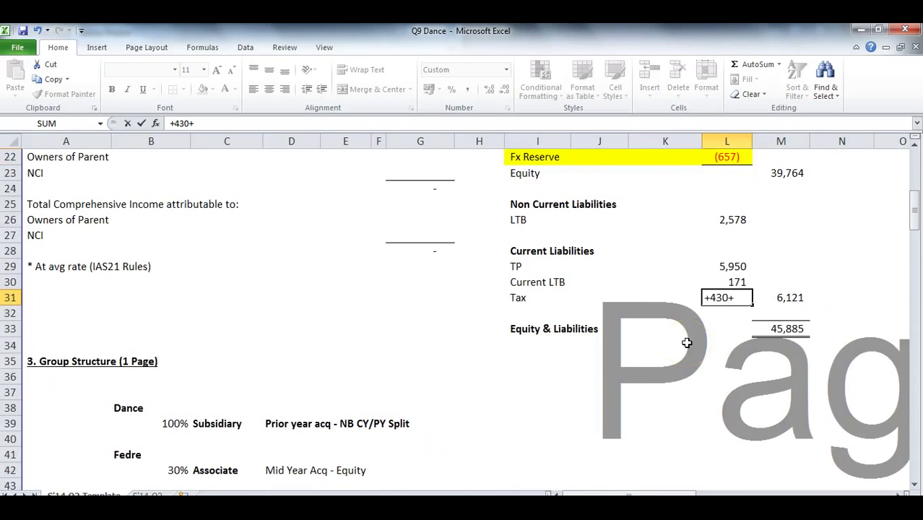
key(Return)
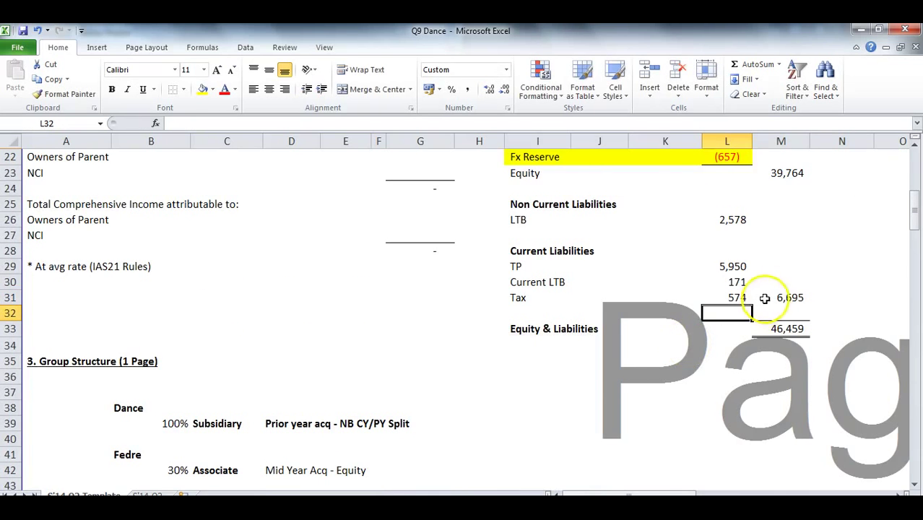
scroll(758, 292, up, 2)
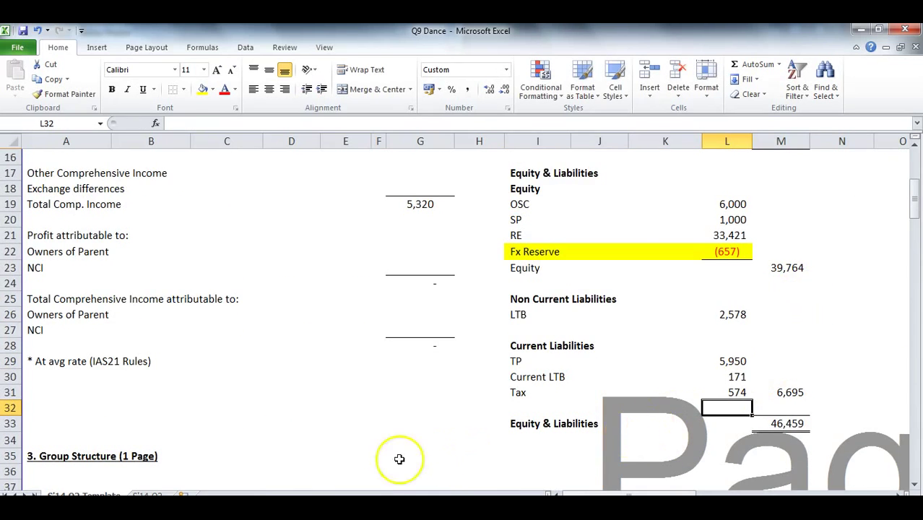
scroll(828, 376, up, 1)
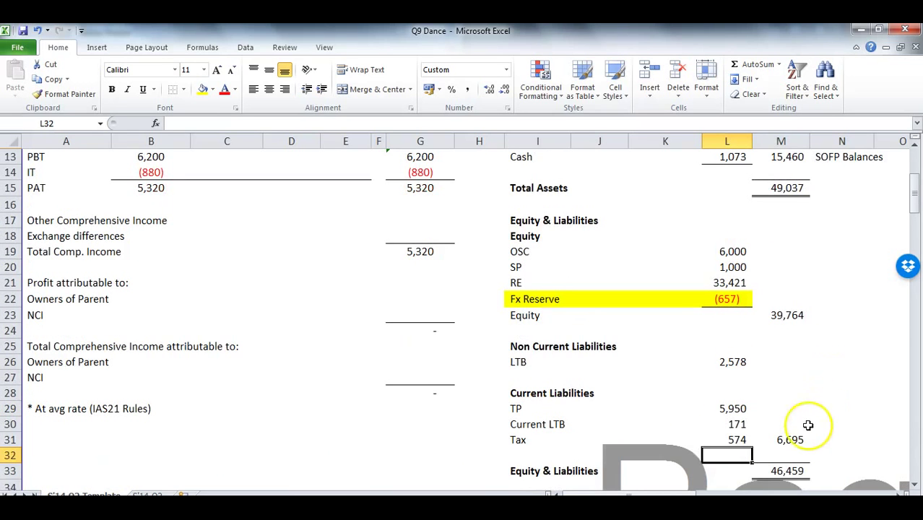
Carry the LTB amount of 2,578 into M26 with =+L26, so Equity & Liabilities reaches 49,037.
click(783, 470)
key(F2)
key(Escape)
click(742, 362)
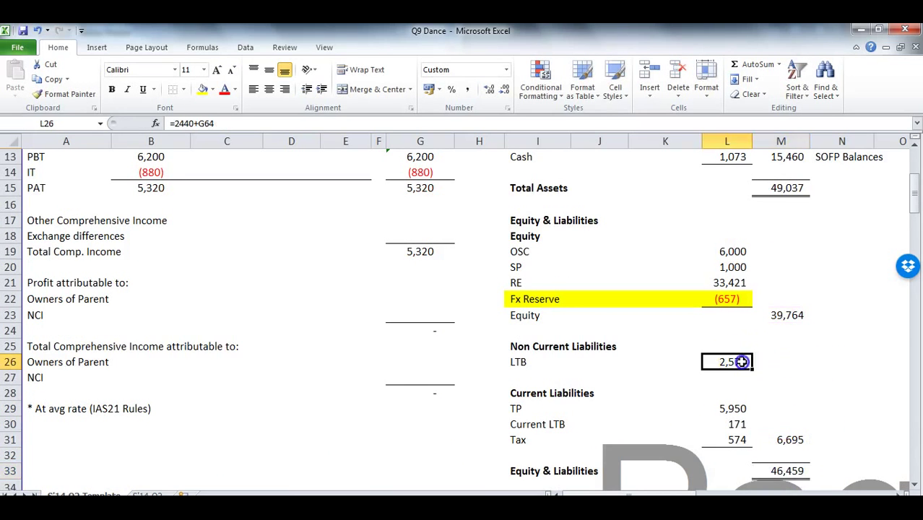
click(766, 356)
text(+)
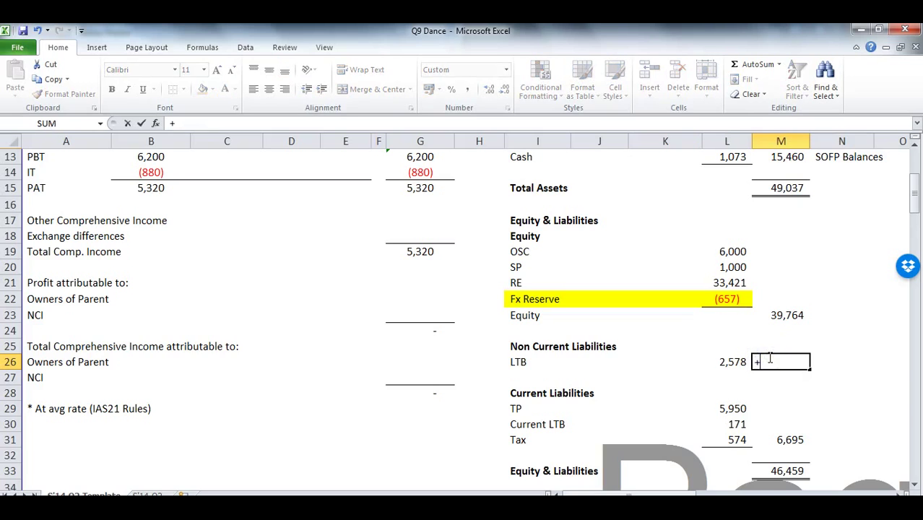
click(733, 361)
key(Return)
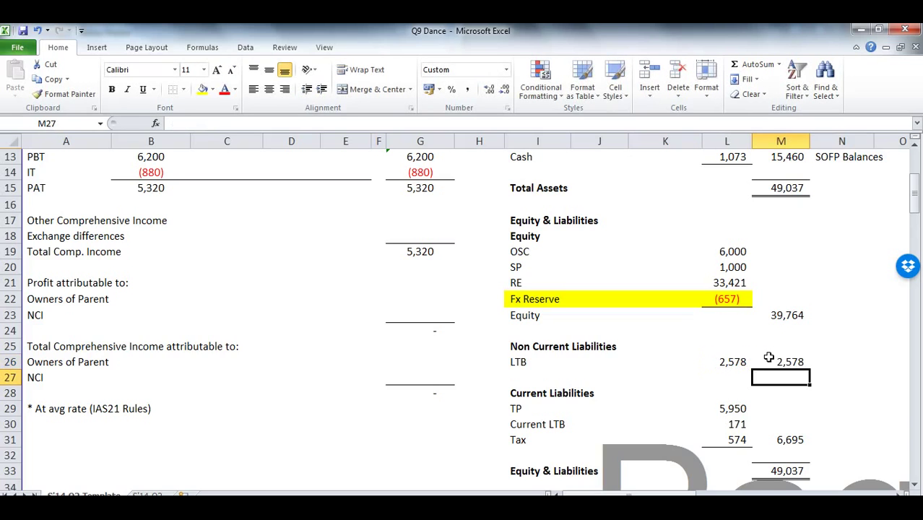
click(782, 469)
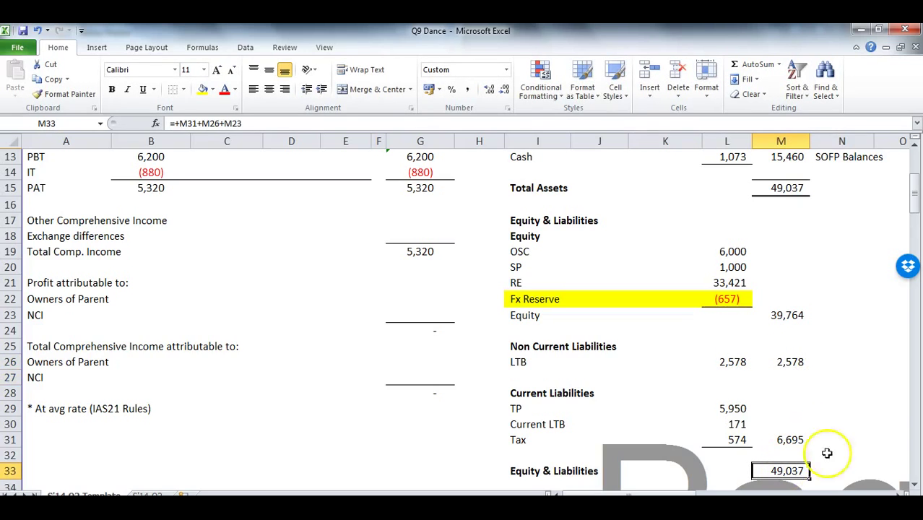
Copy N13's 'SOFP Balances' label into N26 beside LTB and N29:N31 beside the current liabilities.
scroll(805, 361, up, 2)
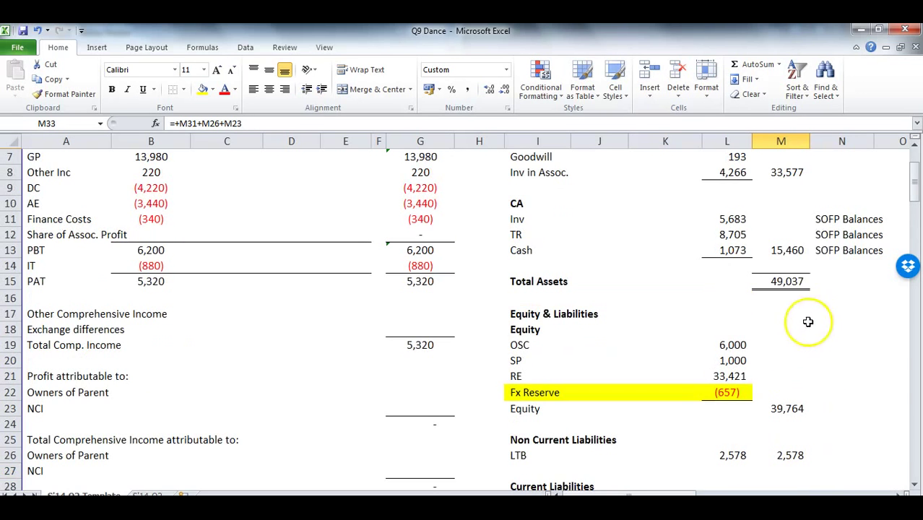
click(827, 250)
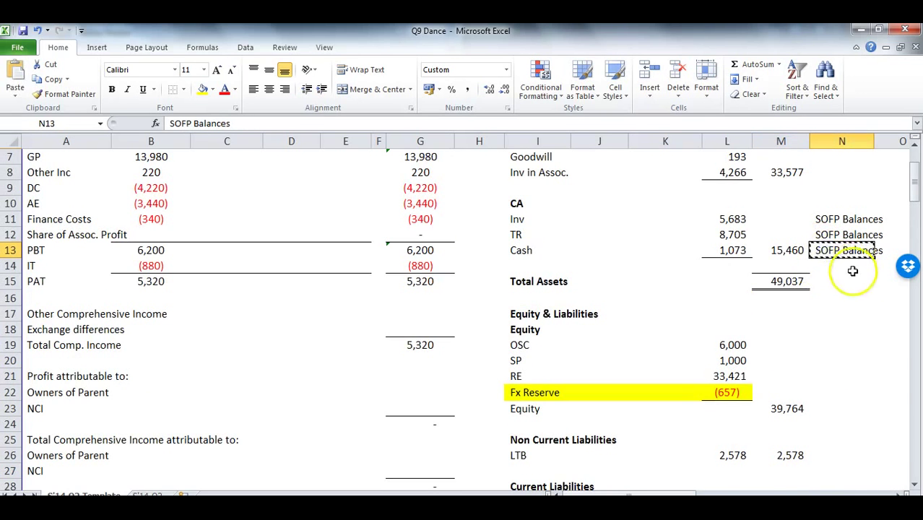
scroll(848, 310, down, 4)
click(829, 268)
text(SOFP Balances)
click(823, 312)
drag(823, 312, 830, 343)
text(SOFP Balances SOFP Balances SOFP Balances)
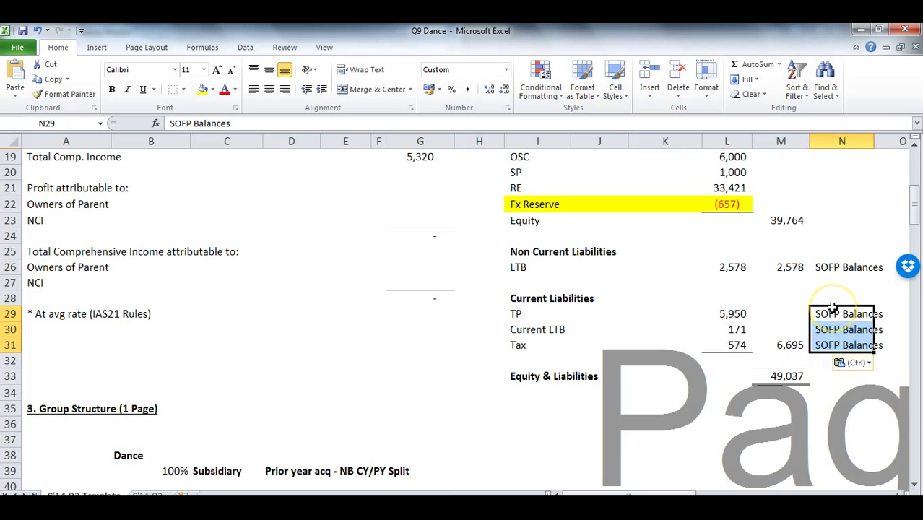
Highlight the notes on translating SPLOCI at the average rate, FX differences and NCI.
scroll(728, 343, up, 6)
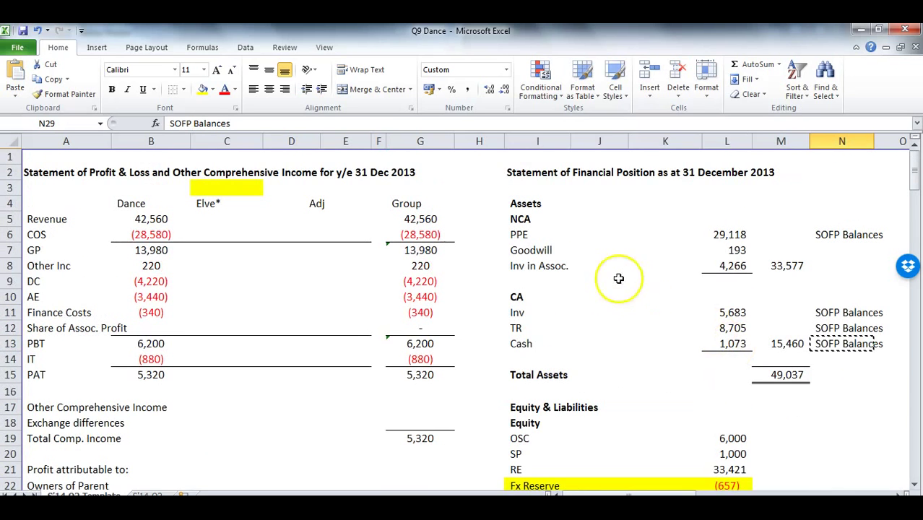
drag(531, 250, 655, 299)
scroll(658, 299, down, 7)
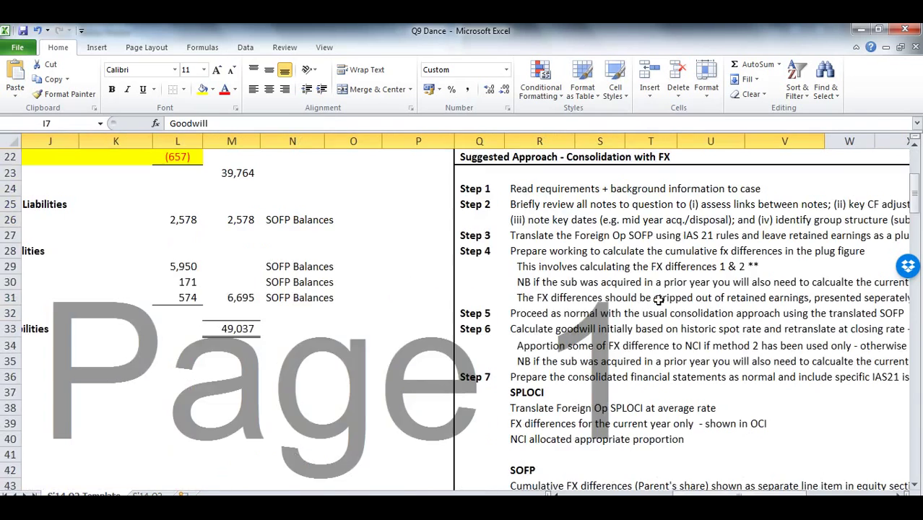
scroll(658, 298, down, 5)
scroll(655, 298, up, 2)
drag(521, 271, 710, 269)
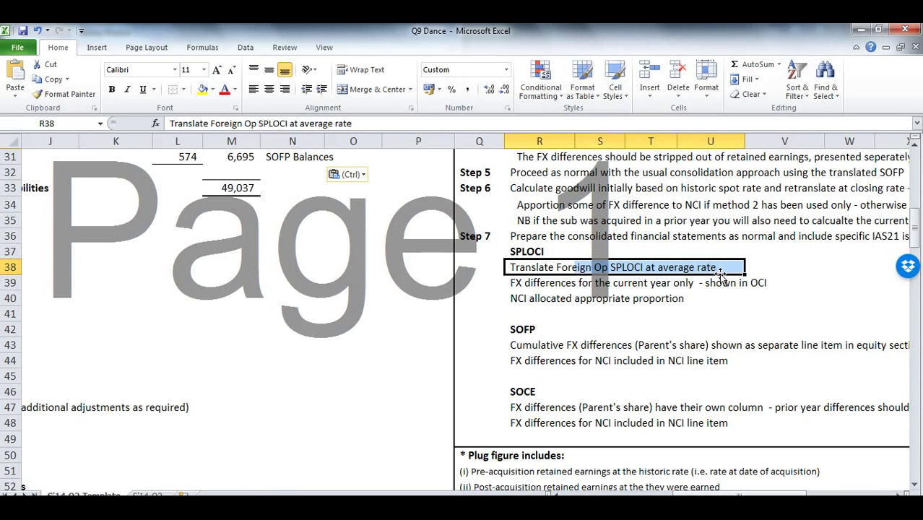
drag(517, 283, 50, 285)
scroll(164, 354, up, 10)
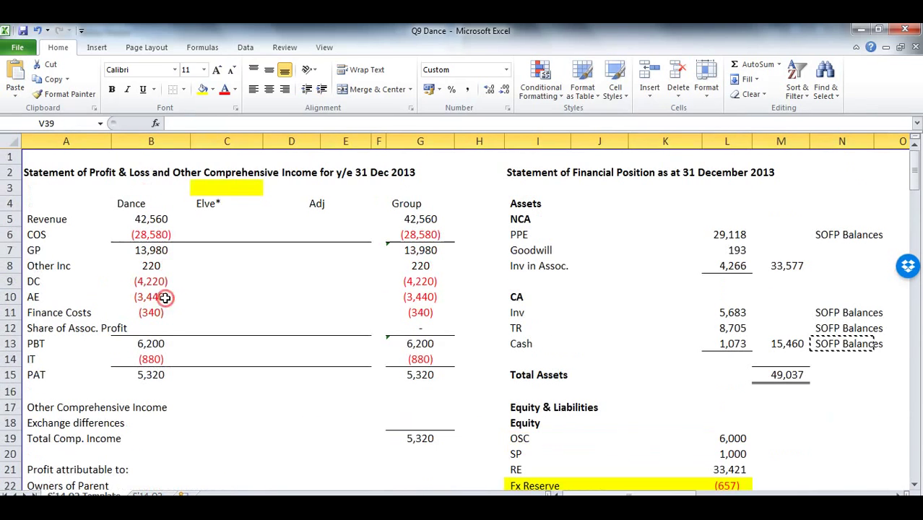
Enter '12/12 in the yellow cell above the Elve* column and bring up the question PDF.
click(207, 203)
click(226, 188)
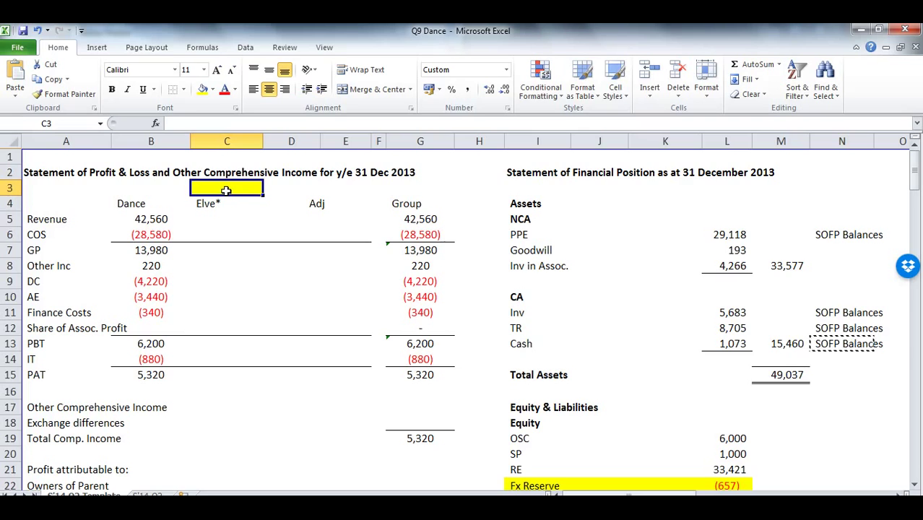
text(')
text(12/12)
key(Return)
key(Return)
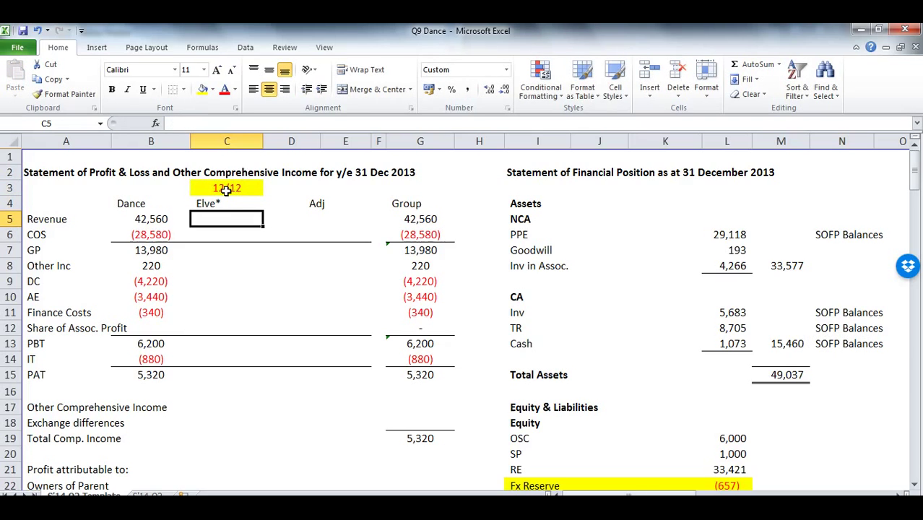
key(alt+Tab)
Scroll through the PDF's Dance/Elve/Fedre statements and clear the text selection.
scroll(260, 168, up, 5)
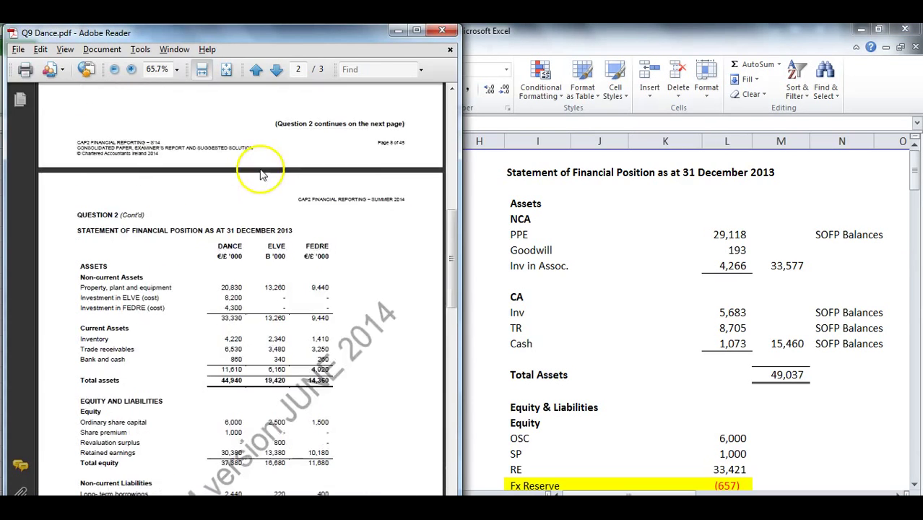
scroll(260, 167, up, 3)
drag(289, 385, 267, 287)
click(267, 287)
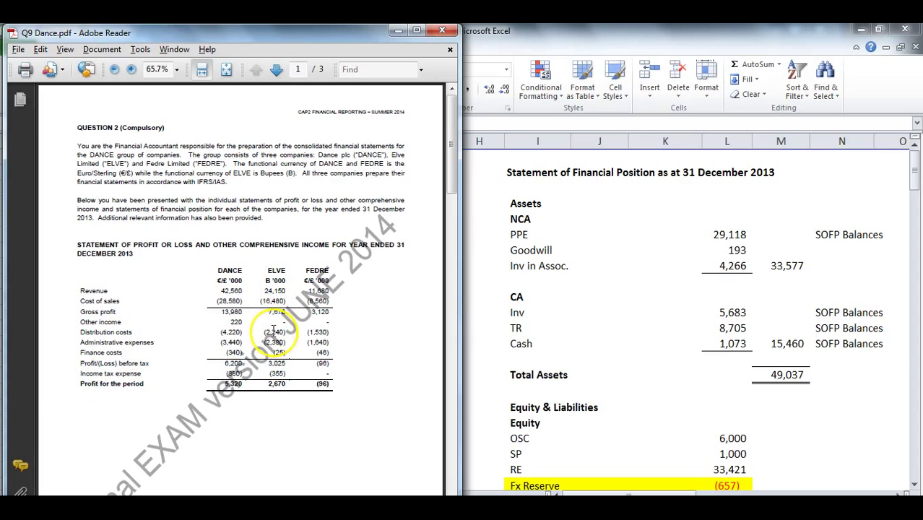
scroll(260, 365, down, 15)
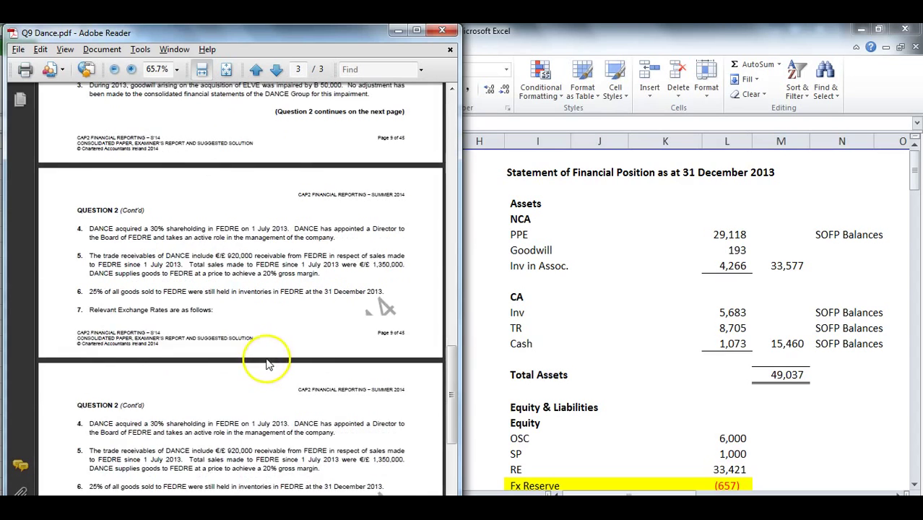
scroll(267, 365, down, 5)
Arrange the workbook beside the PDF with the profit or loss statement in view.
key(alt+Tab)
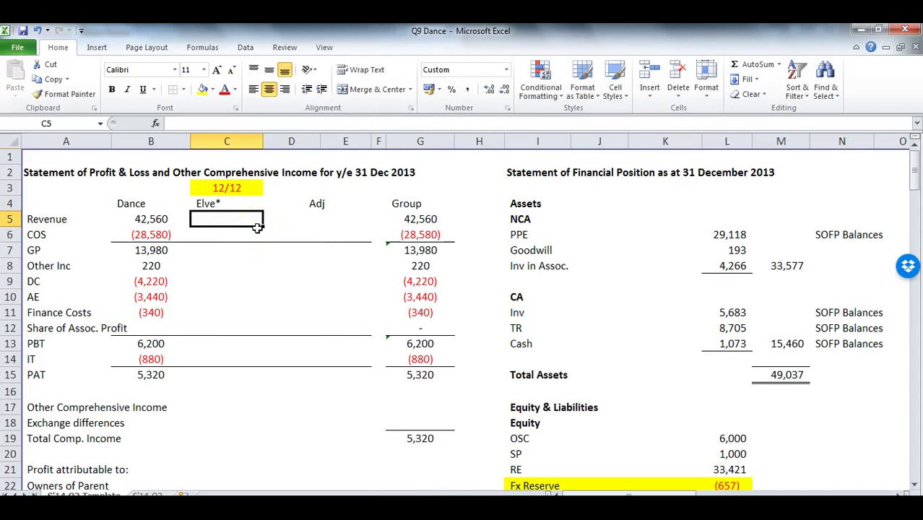
click(878, 29)
click(262, 244)
drag(453, 402, 466, 138)
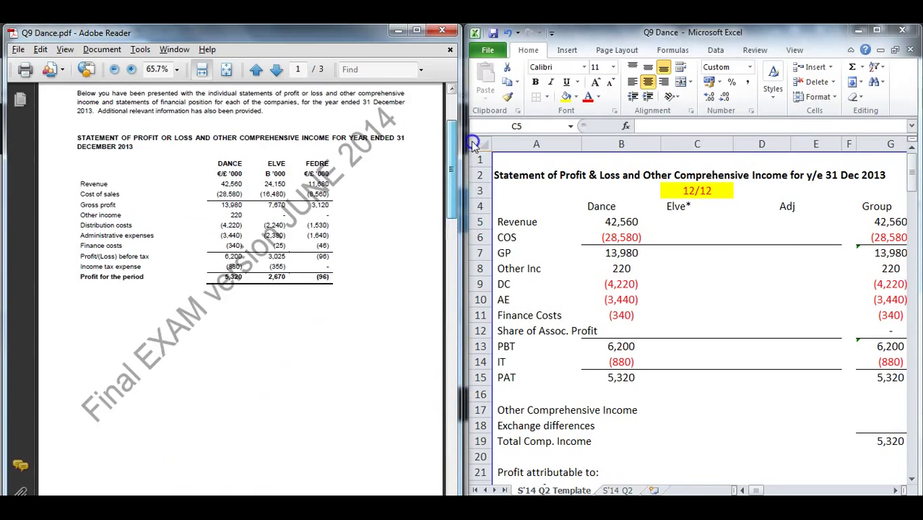
Enter Elve's revenue as 24150/1.55 and its cost of sales translated at 1.55.
click(708, 223)
text(+2)
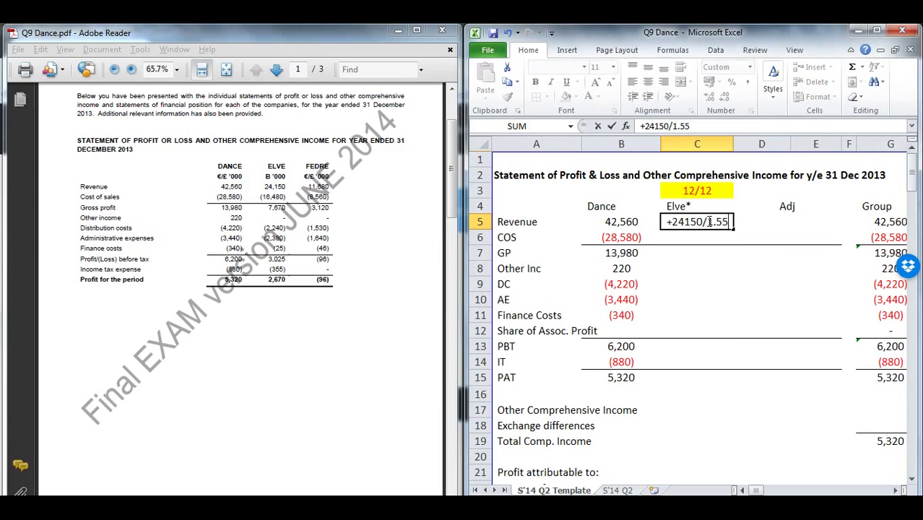
text(4150/1.55)
key(Return)
key(Return)
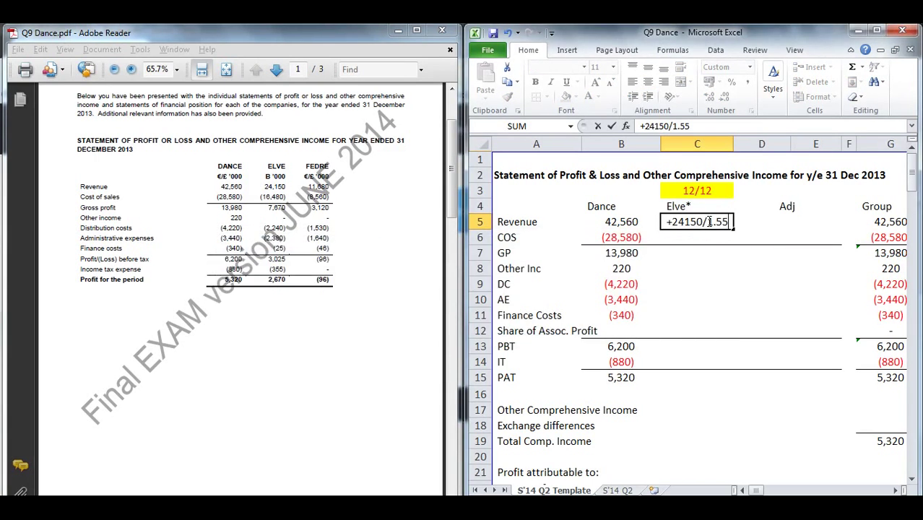
key(Return)
text(=-16480/1.55)
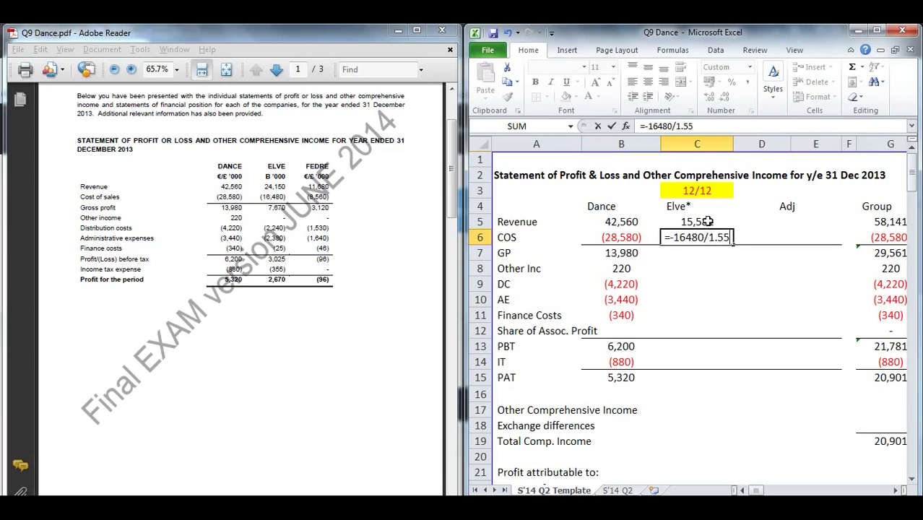
key(Return)
key(Return)
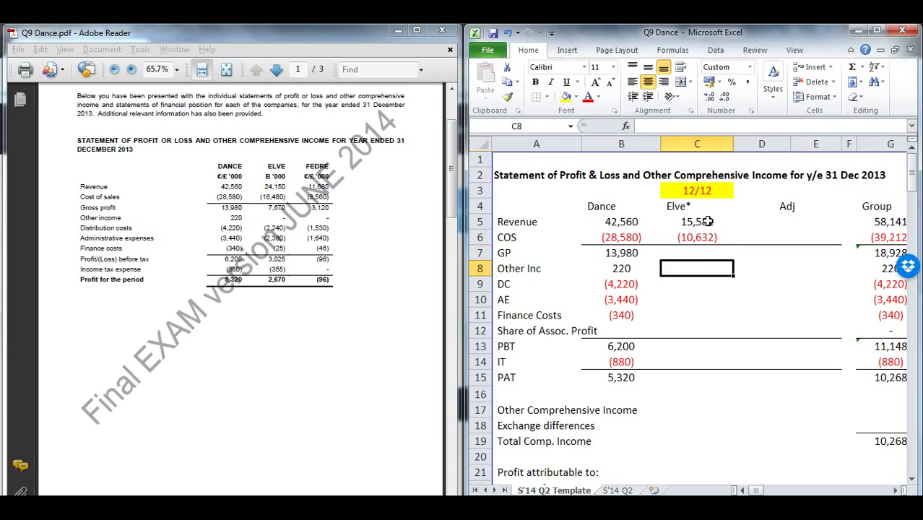
Copy Dance's gross profit formula from B7 into Elve's gross profit cell.
key(Up)
key(Down)
key(Up)
key(Left)
key(ctrl+c)
key(Right)
key(ctrl+v)
Enter Elve's distribution costs, administrative expenses (=-2380/1.55) and finance costs at 1.55.
key(Down)
key(Down)
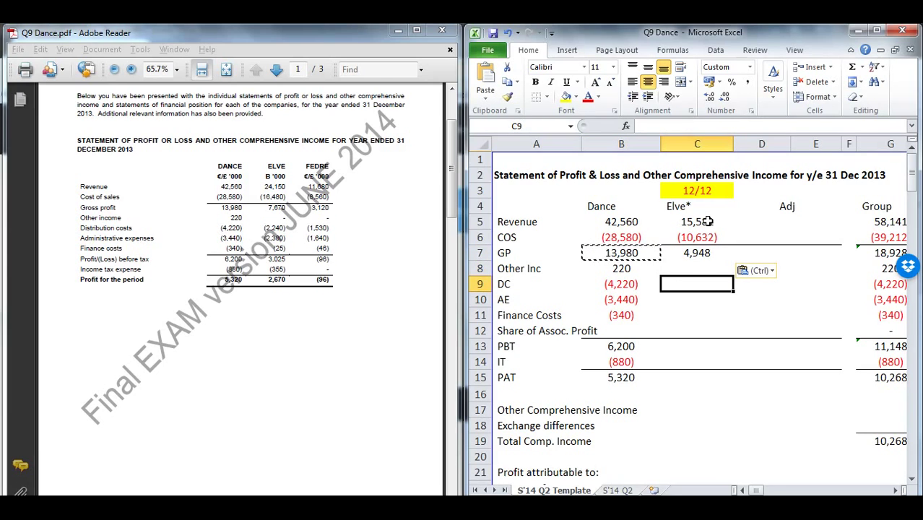
text(-)
key(BackSpace)
text(=-2240/1.55)
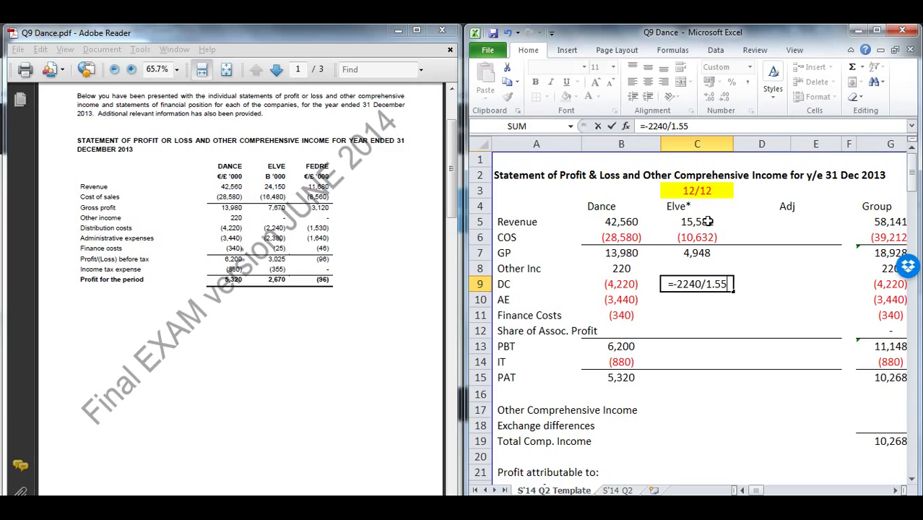
key(Return)
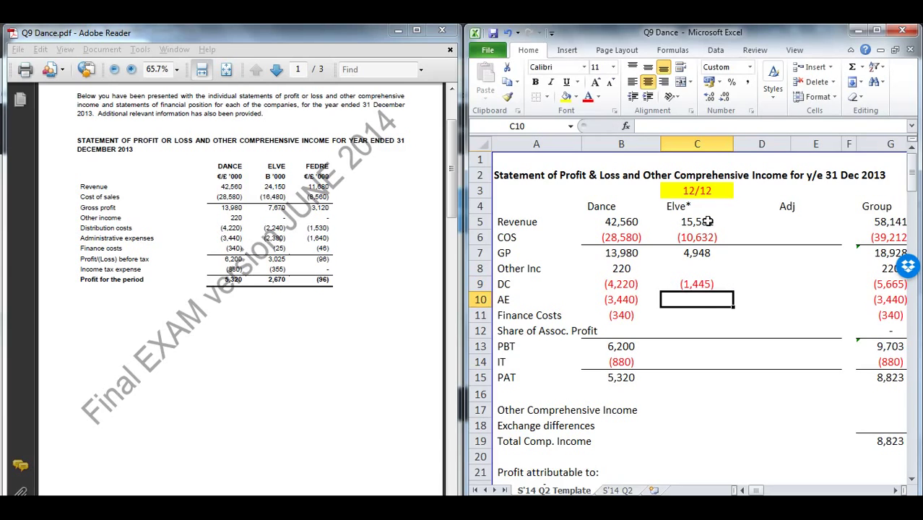
text(=-238)
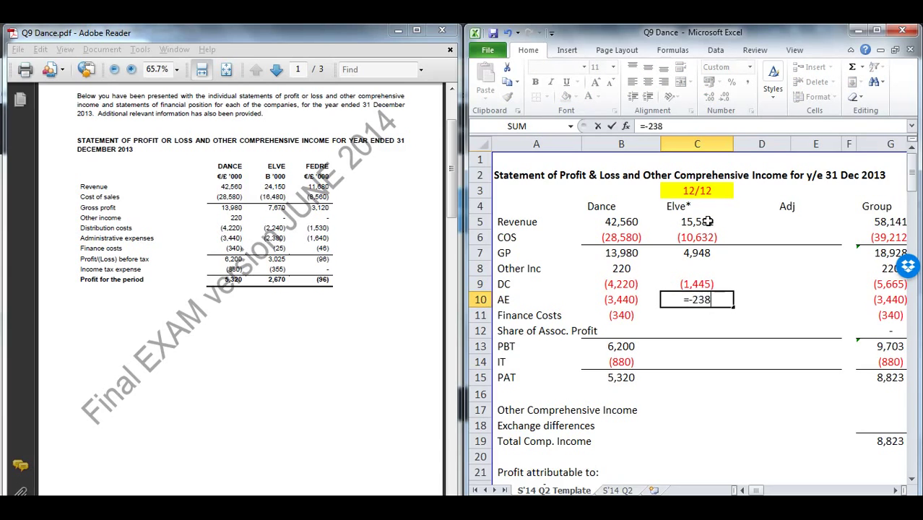
text(0/1.55)
key(Return)
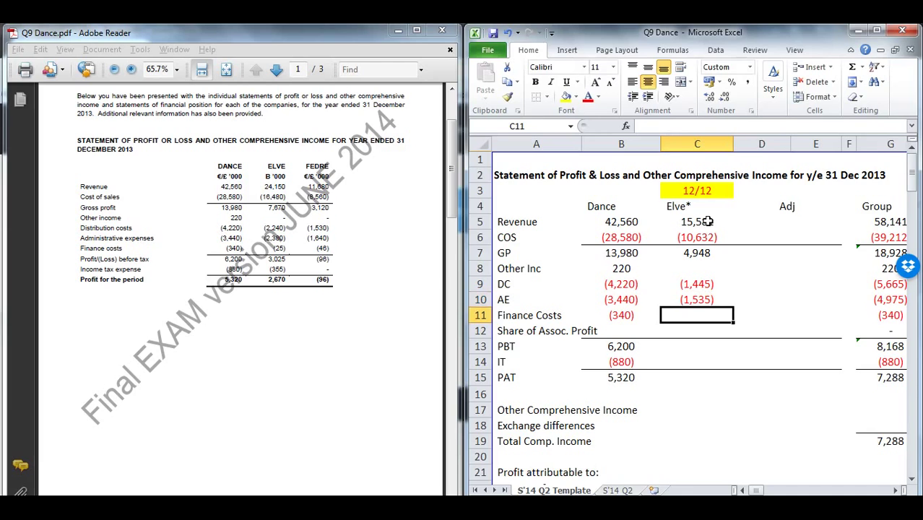
text(=-25/1.55)
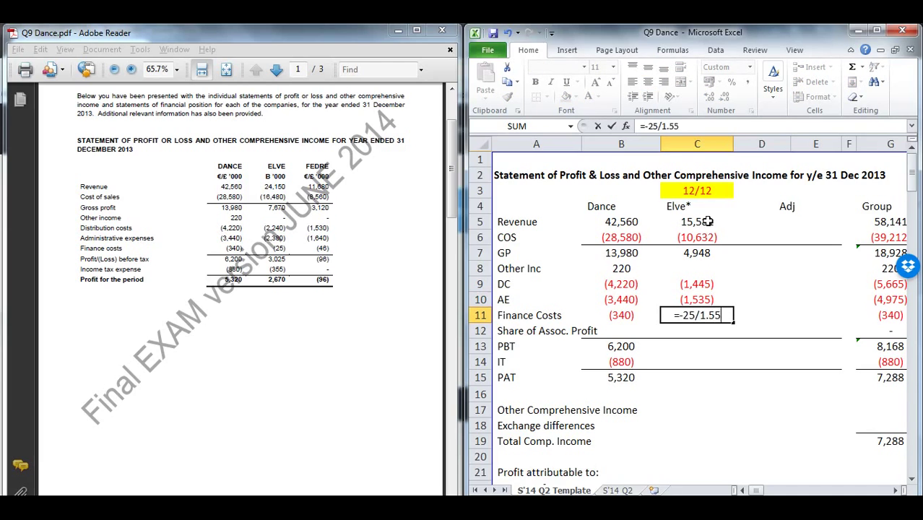
key(Return)
Copy Dance's profit before tax formula from B13 into Elve's column.
key(Left)
key(Down)
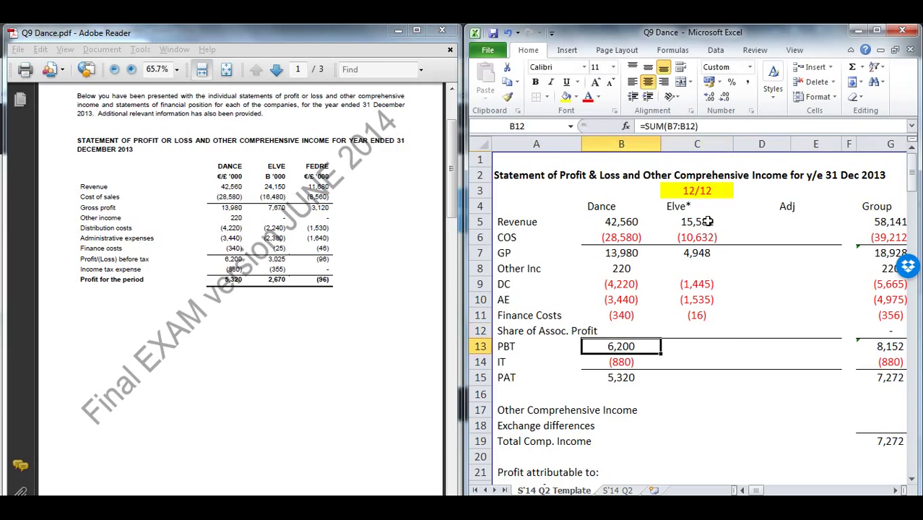
key(ctrl+c)
key(Right)
key(ctrl+v)
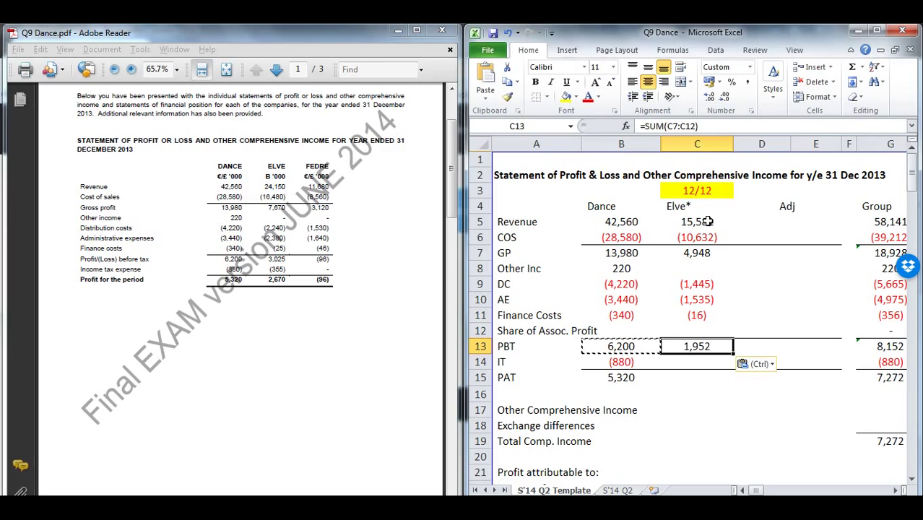
Enter Elve's income tax as =-355/1.55 and copy the PAT formula from B15, giving 1,723.
key(Down)
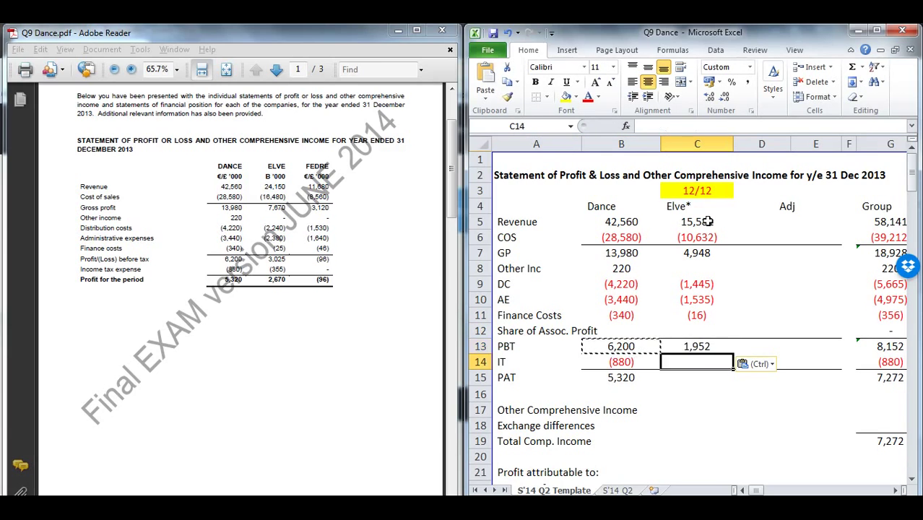
text(=-35)
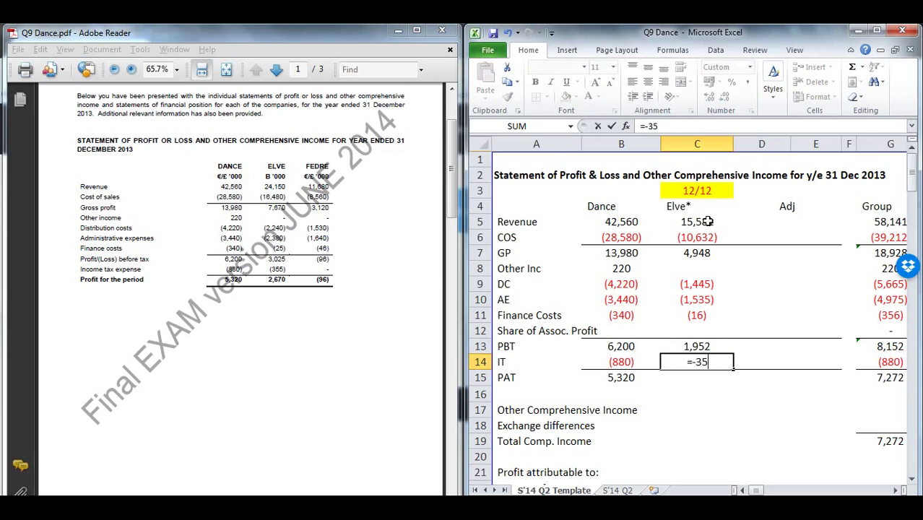
text(5/1.55)
key(Return)
key(Left)
key(ctrl+c)
key(ctrl+Right)
key(Left)
key(Left)
key(Left)
key(Left)
key(Left)
key(Left)
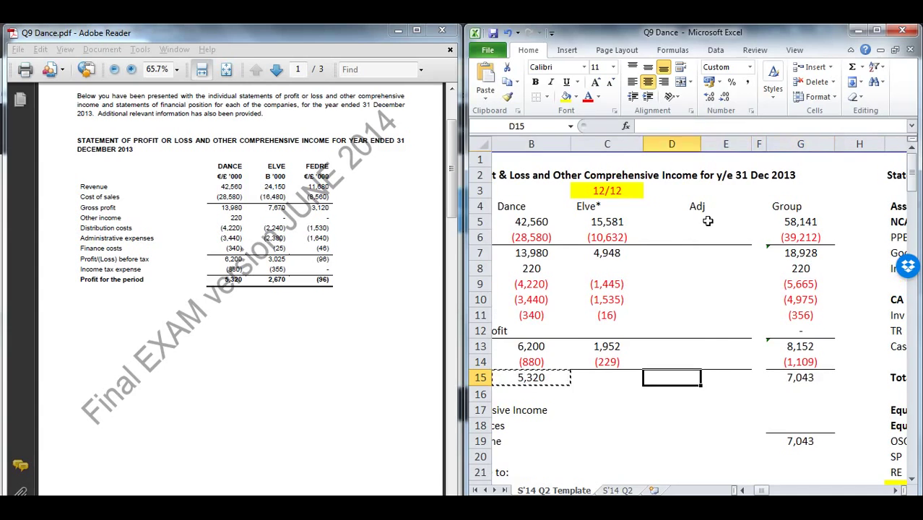
key(Right)
key(Right)
key(ctrl+v)
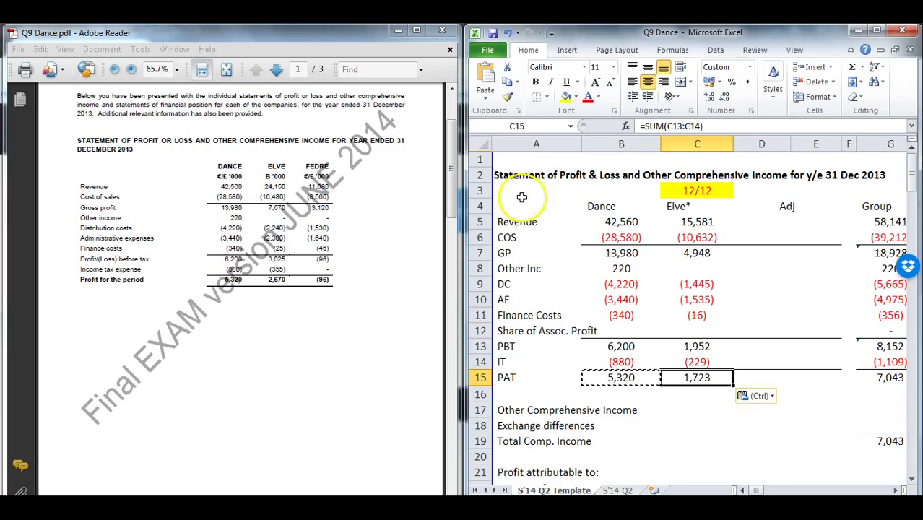
drag(556, 330, 698, 331)
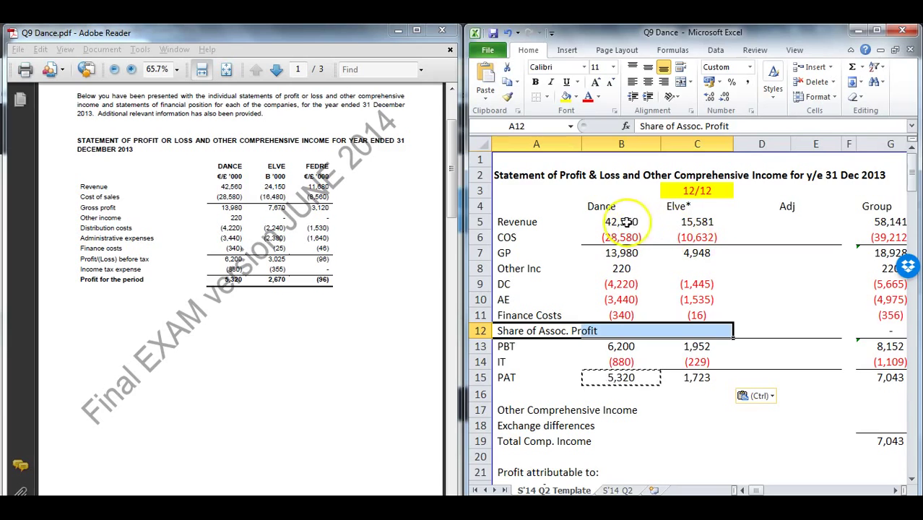
drag(622, 222, 621, 238)
drag(695, 221, 697, 363)
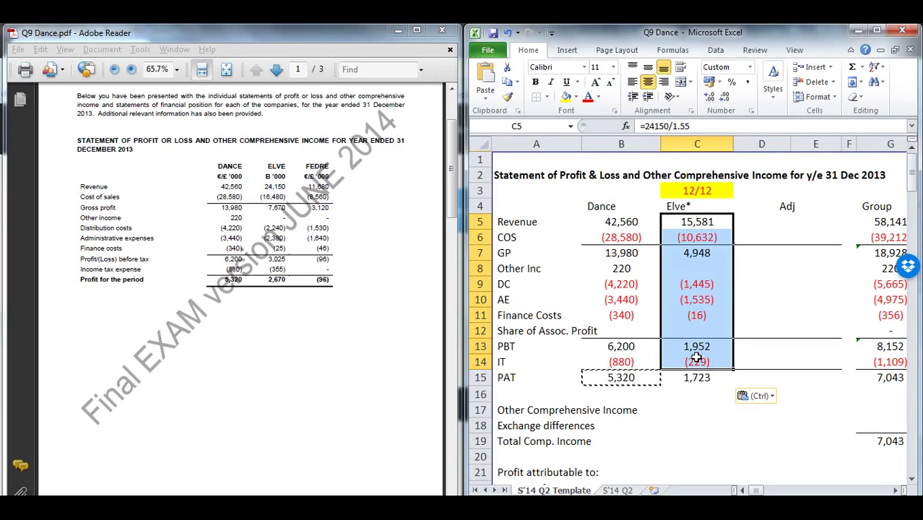
right_click(705, 354)
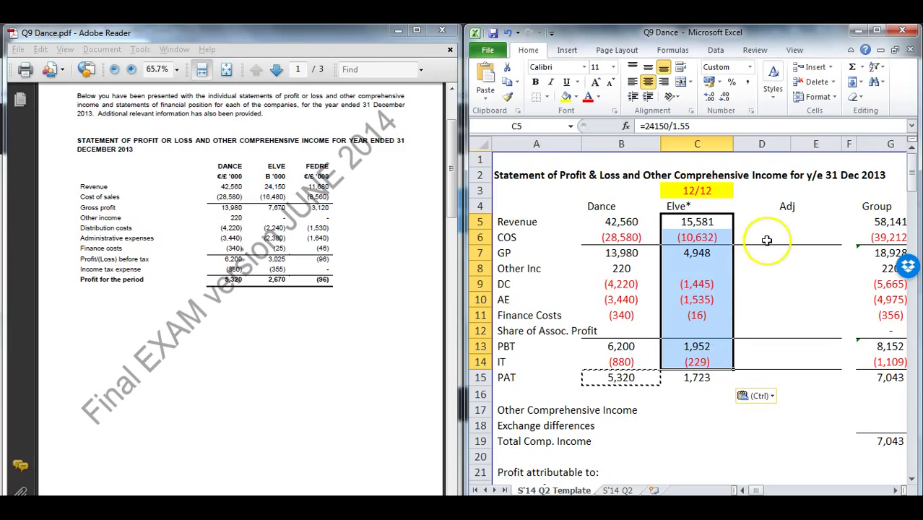
drag(768, 216, 819, 377)
Review the 1.6 exchange rate workings and maximise the Excel window.
scroll(819, 377, down, 8)
scroll(818, 360, down, 5)
click(816, 362)
scroll(815, 363, right, 3)
scroll(837, 363, down, 8)
scroll(838, 339, down, 2)
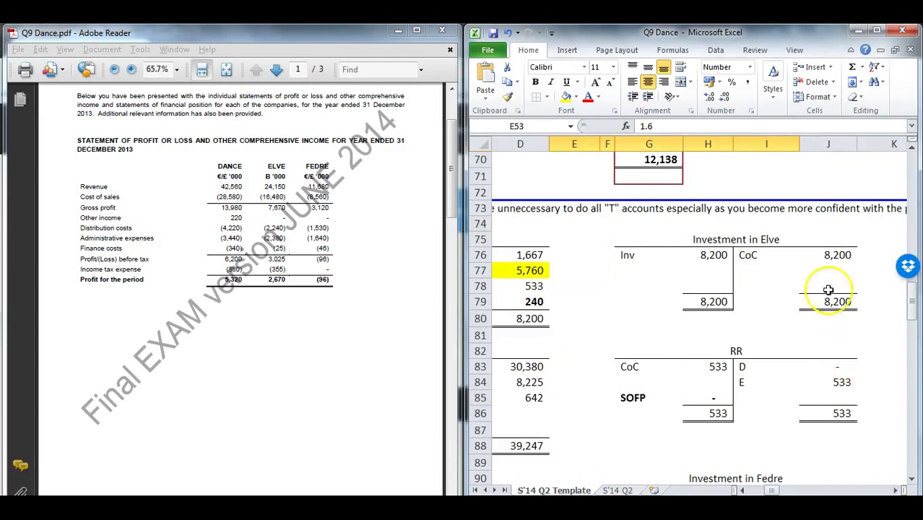
click(876, 30)
Scroll through the journals, highlighting the goodwill write-off entry, and return to the top.
scroll(519, 318, down, 5)
scroll(538, 344, down, 9)
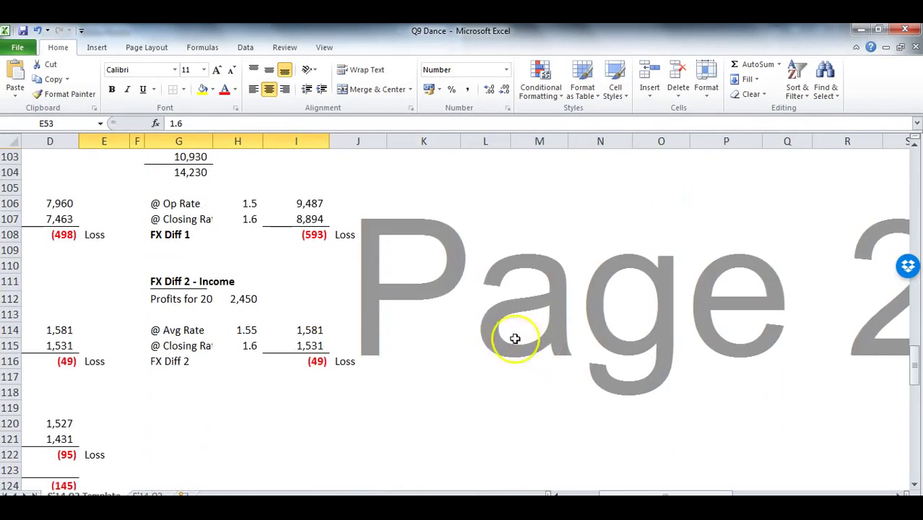
drag(443, 351, 29, 231)
scroll(477, 311, down, 3)
scroll(477, 310, down, 2)
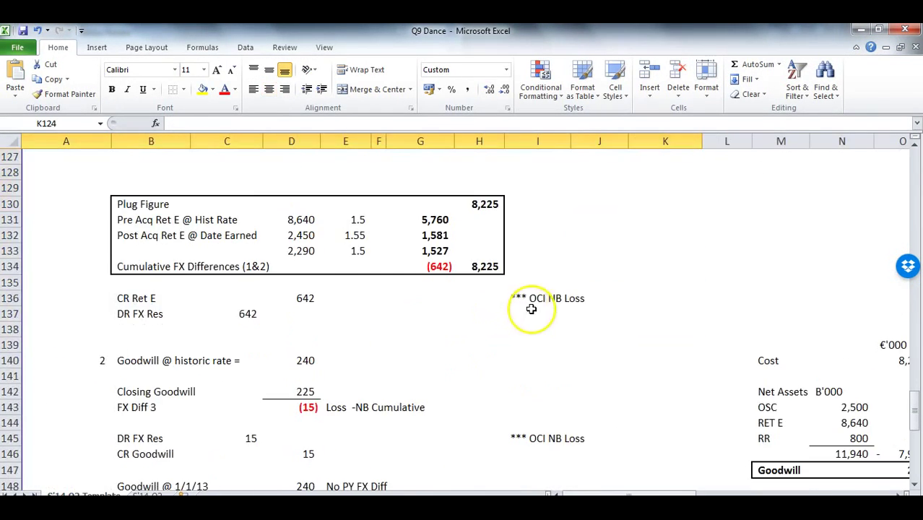
drag(536, 302, 571, 446)
scroll(581, 433, down, 3)
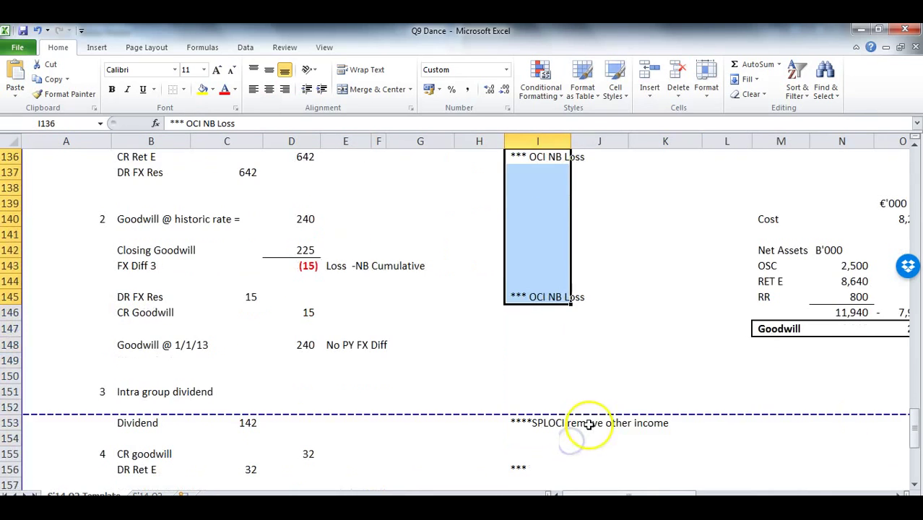
scroll(589, 425, down, 1)
drag(130, 374, 514, 376)
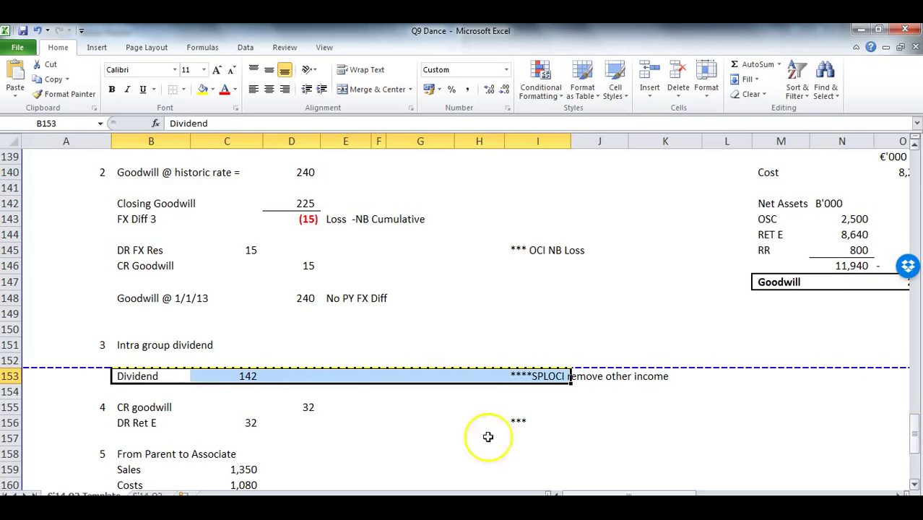
drag(124, 423, 514, 423)
drag(914, 442, 914, 172)
Enter the (142) Other Inc adjustment in D8, removing a misplaced entry from E8.
click(327, 267)
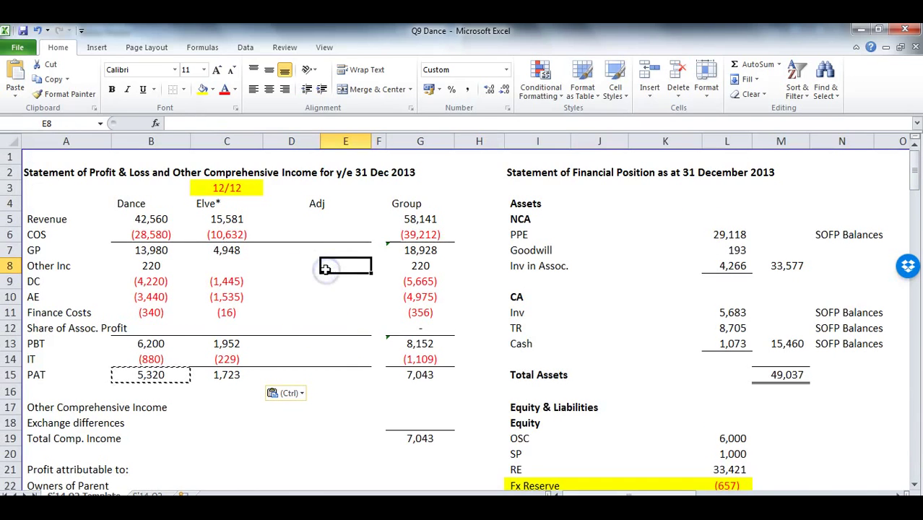
text(-)
key(Return)
key(Delete)
key(Left)
text(-1)
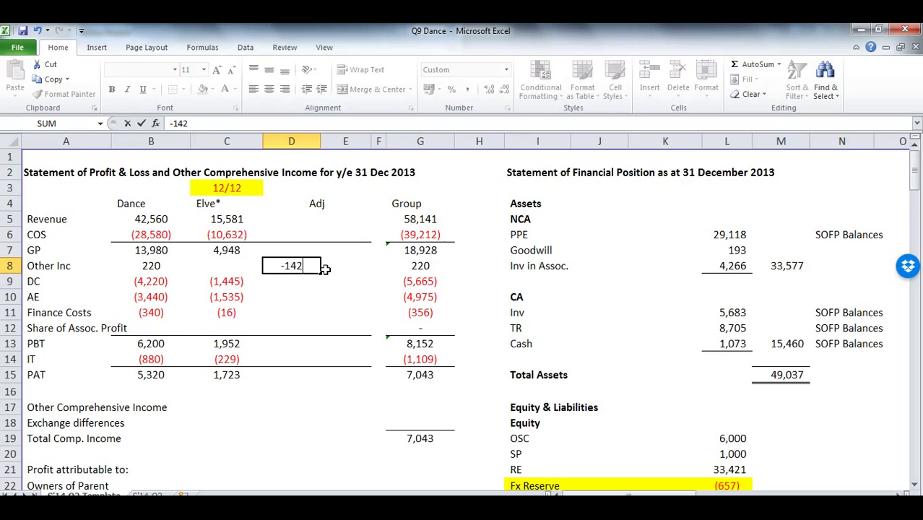
text(42)
key(ctrl+Return)
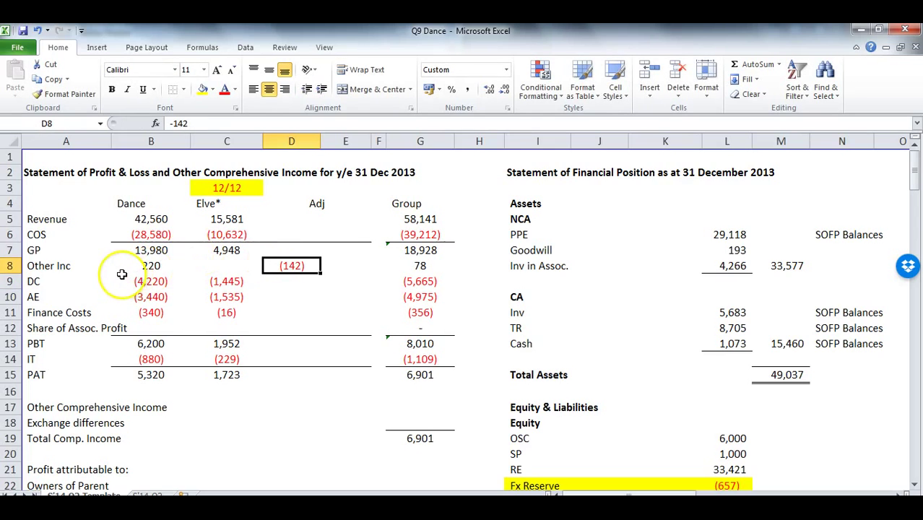
Enter the (32) administrative expenses adjustment in the Adj column.
drag(86, 265, 269, 268)
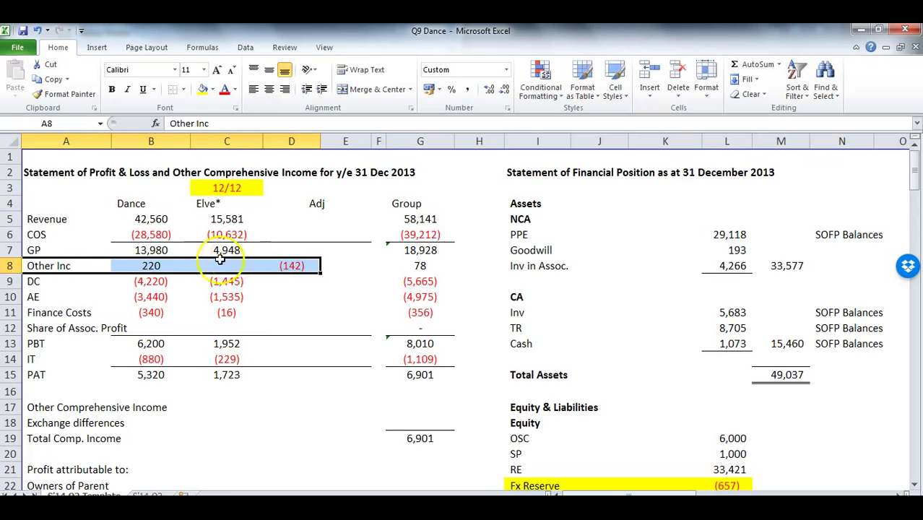
drag(153, 265, 281, 266)
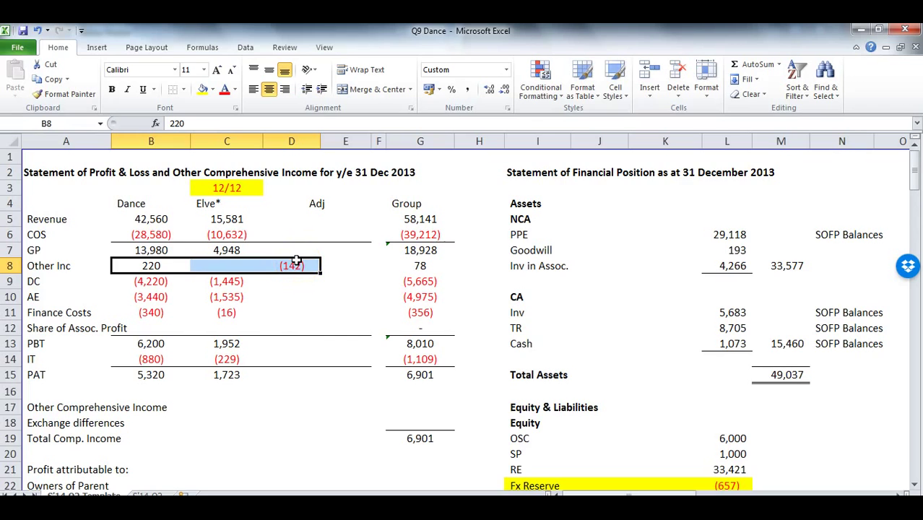
drag(216, 293, 310, 300)
click(310, 296)
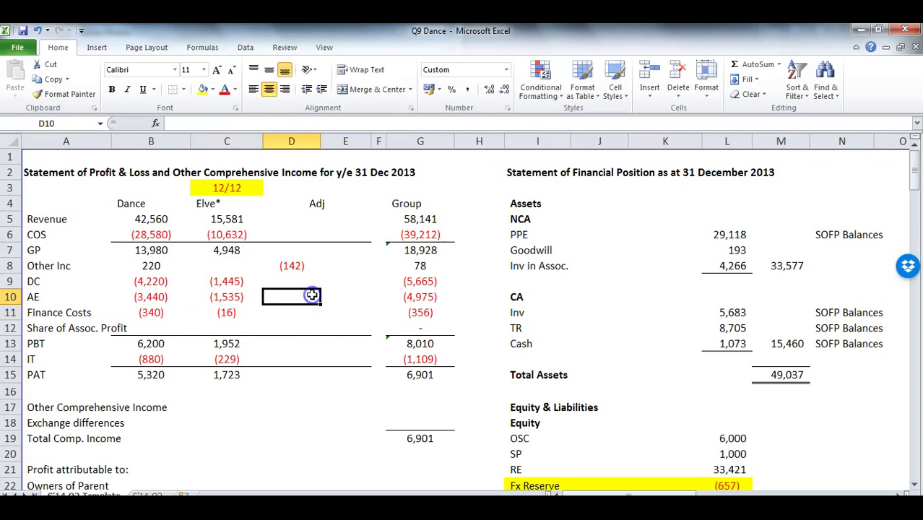
text(-32)
key(Return)
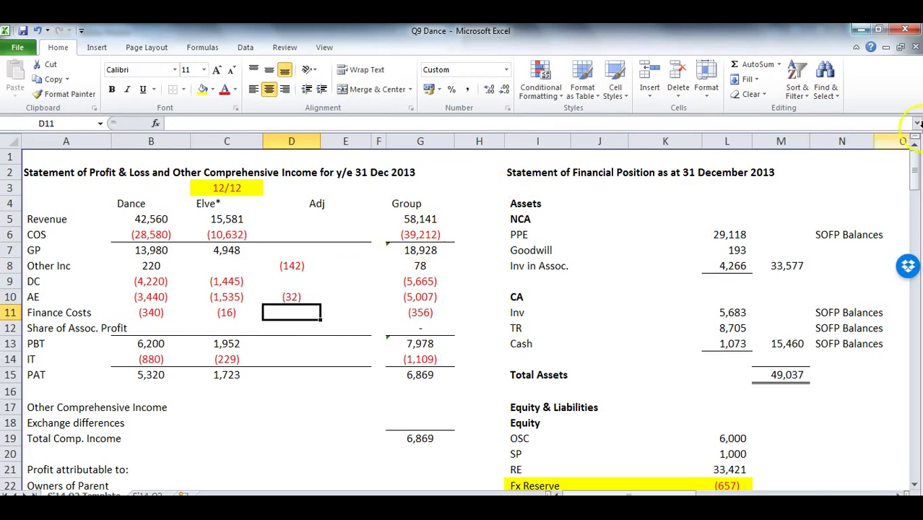
From the unrealised profit and associate journals, enter (20) cost of sales and (14) associate share adjustments.
drag(914, 173, 916, 441)
scroll(686, 469, down, 2)
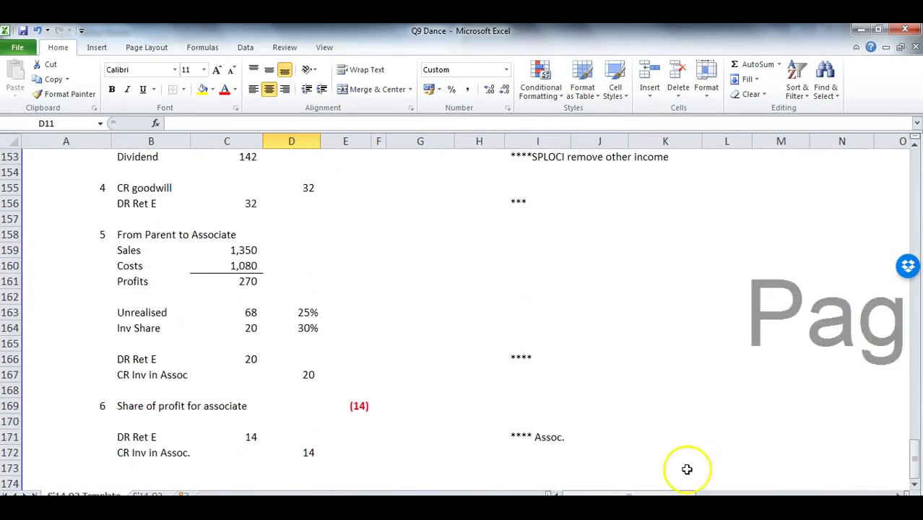
drag(123, 359, 513, 360)
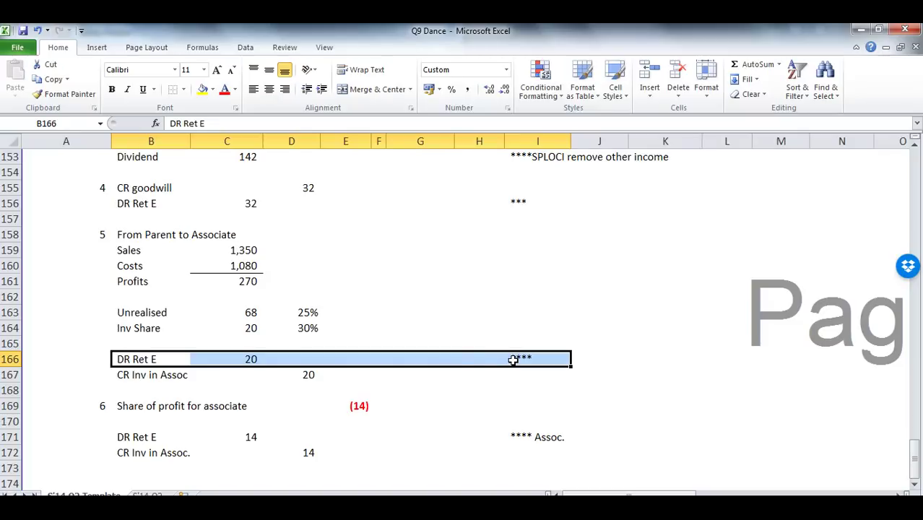
drag(132, 436, 551, 447)
drag(914, 454, 914, 158)
click(296, 233)
text(-20)
key(Return)
click(296, 328)
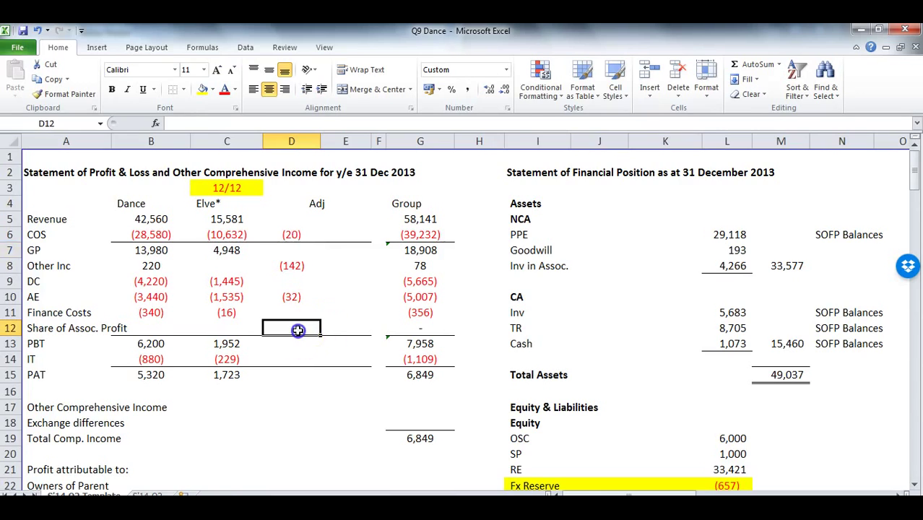
text(-14)
key(Return)
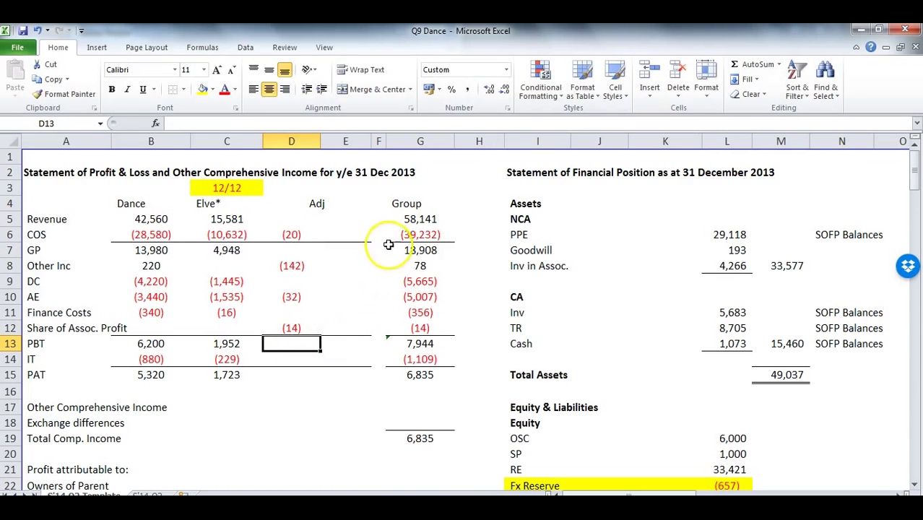
drag(137, 219, 136, 374)
Mark the Adj column heading with an asterisk after reviewing the Elve and Adj figures.
drag(224, 216, 243, 390)
drag(294, 227, 342, 371)
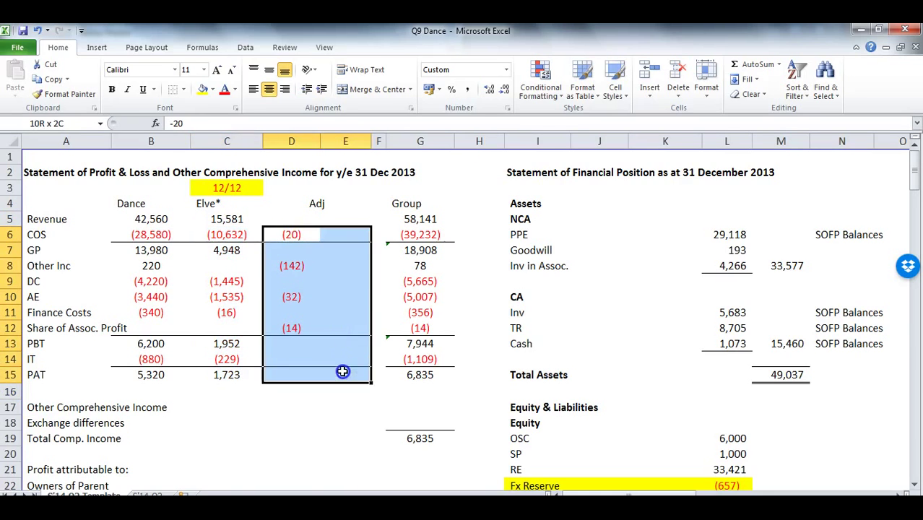
click(326, 187)
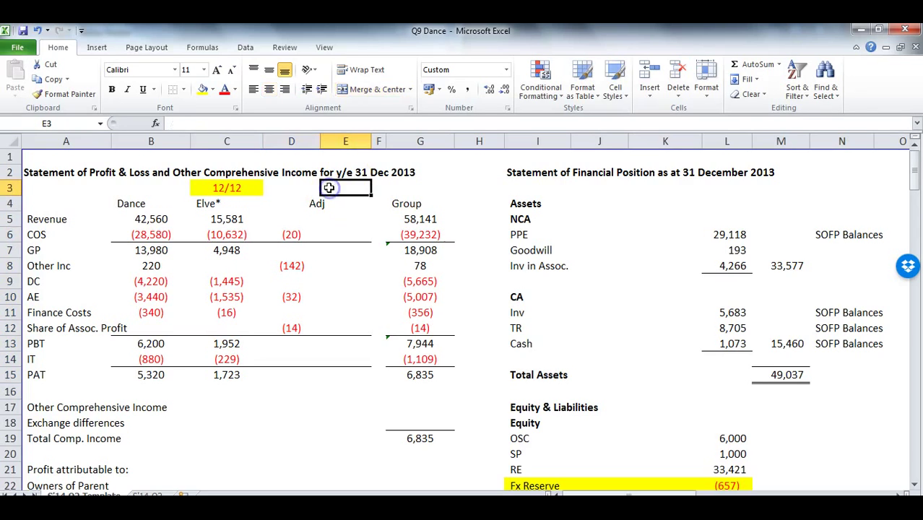
text(*)
key(Return)
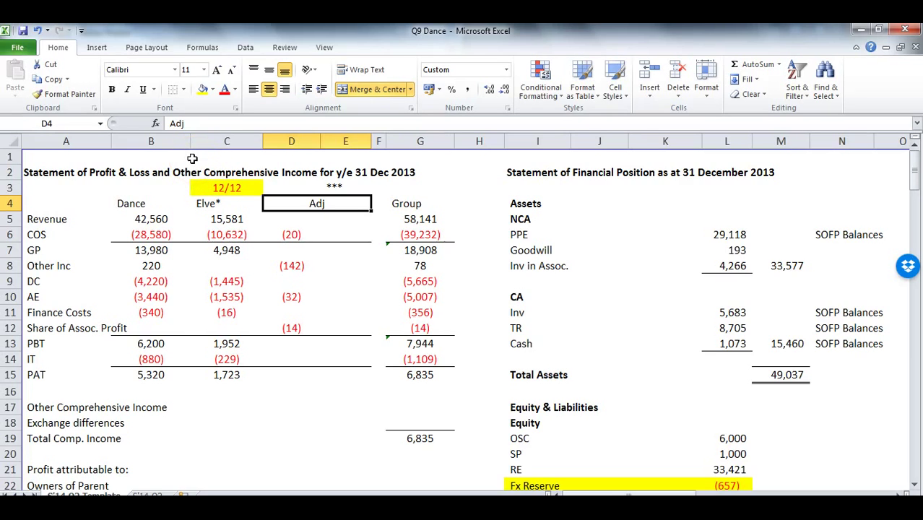
Review the profit statement down to Group PAT 6,835 and the Other Comprehensive Income rows.
drag(415, 374, 47, 177)
click(418, 373)
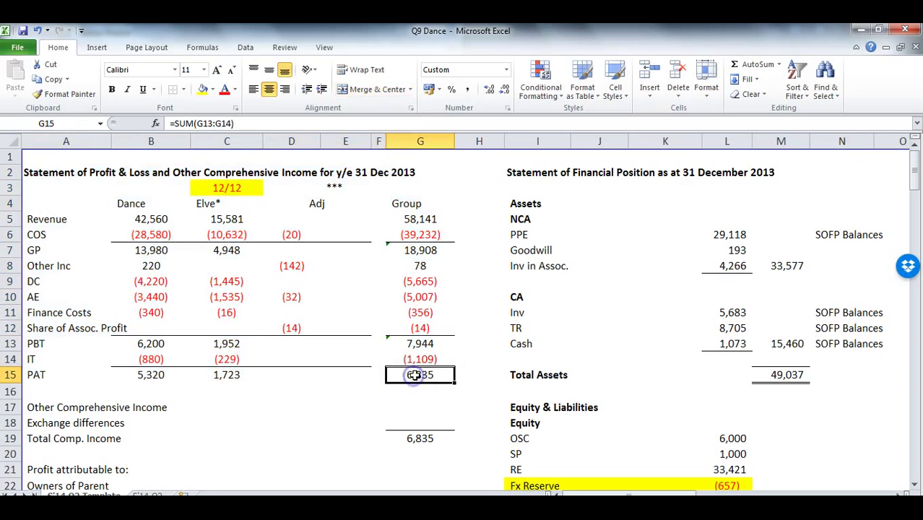
scroll(419, 354, down, 2)
drag(55, 310, 423, 342)
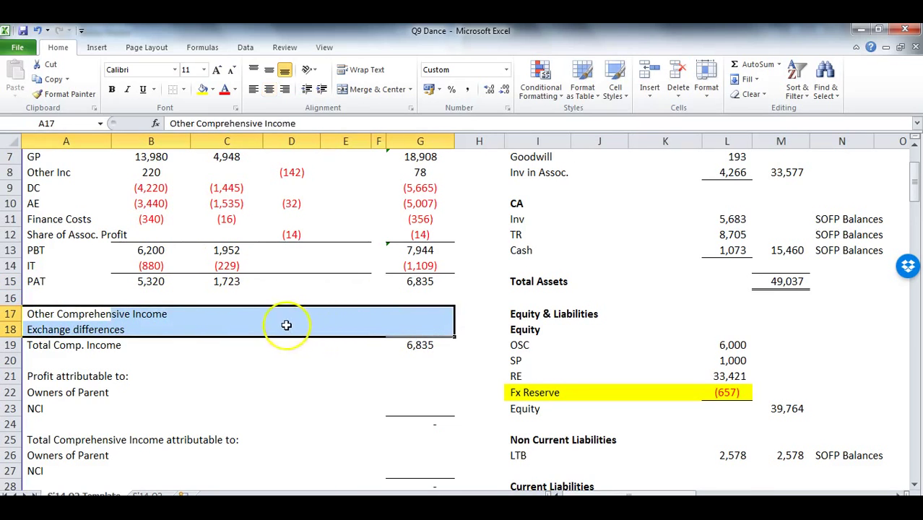
Locate the cumulative FX difference total of (642) in the workings.
click(288, 323)
scroll(288, 325, down, 7)
scroll(289, 326, down, 20)
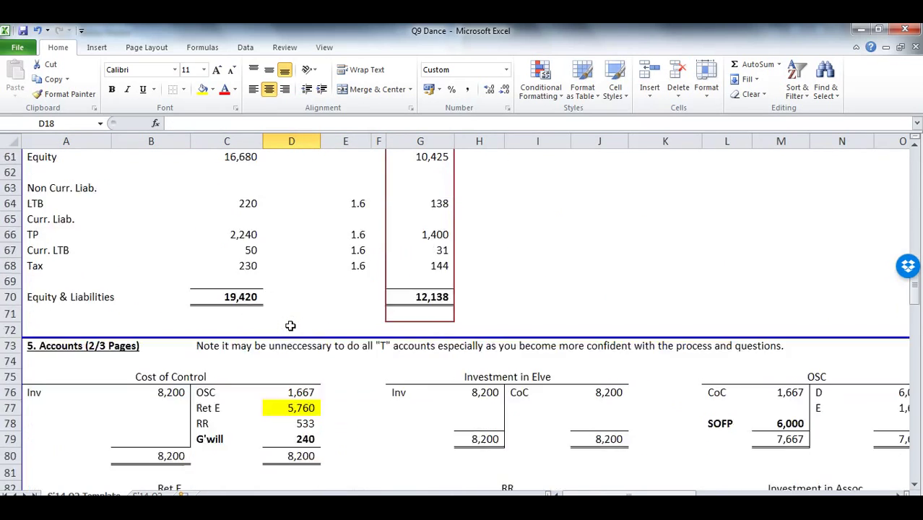
scroll(290, 327, down, 4)
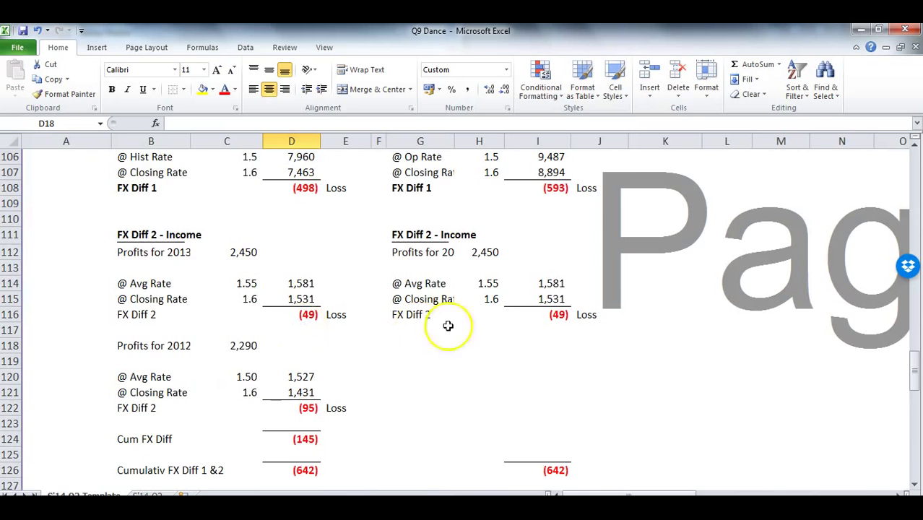
click(559, 469)
drag(916, 384, 911, 380)
drag(562, 345, 280, 343)
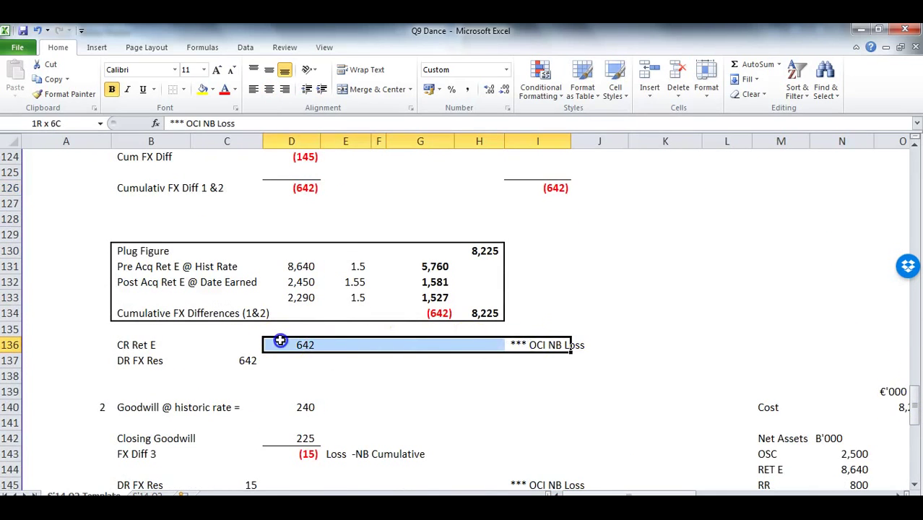
scroll(476, 351, down, 2)
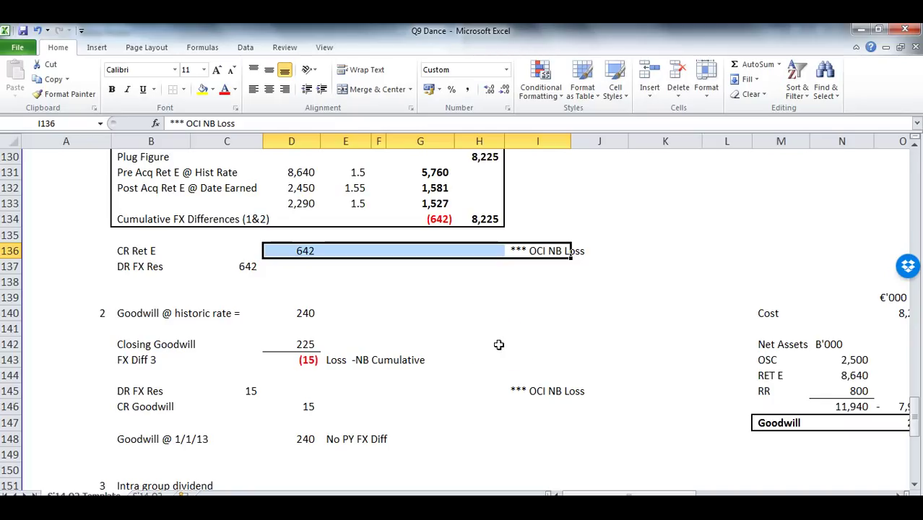
Check the goodwill FX reserve journal's '*** OCI NB Loss' note, then select D18 on the SOCI.
drag(186, 394, 576, 409)
click(543, 392)
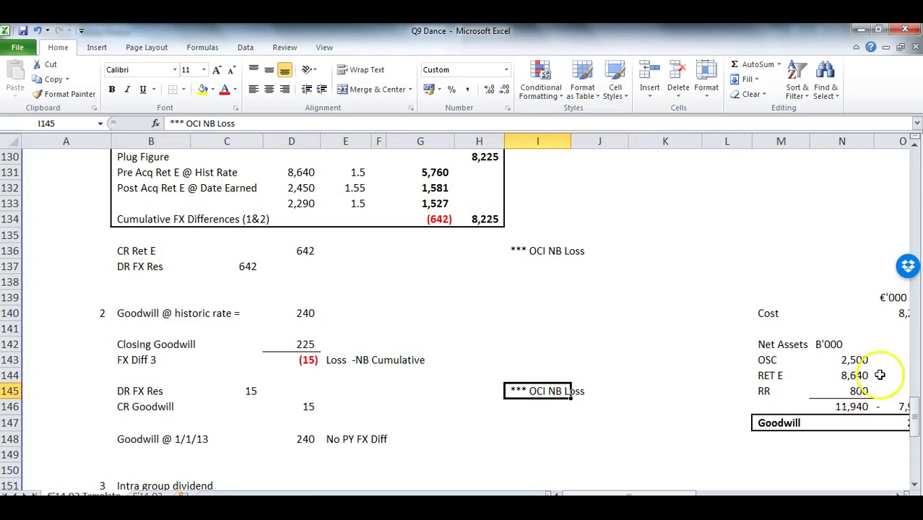
drag(915, 414, 916, 174)
click(265, 408)
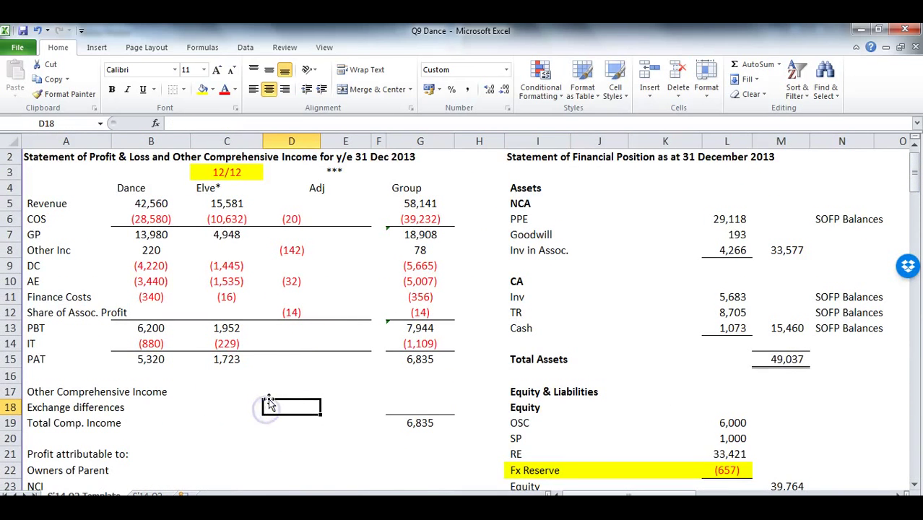
Enter (15) and (642) exchange differences in D18:E18 and total them with =SUM(D18:E18).
text(-15)
key(Tab)
text(-)
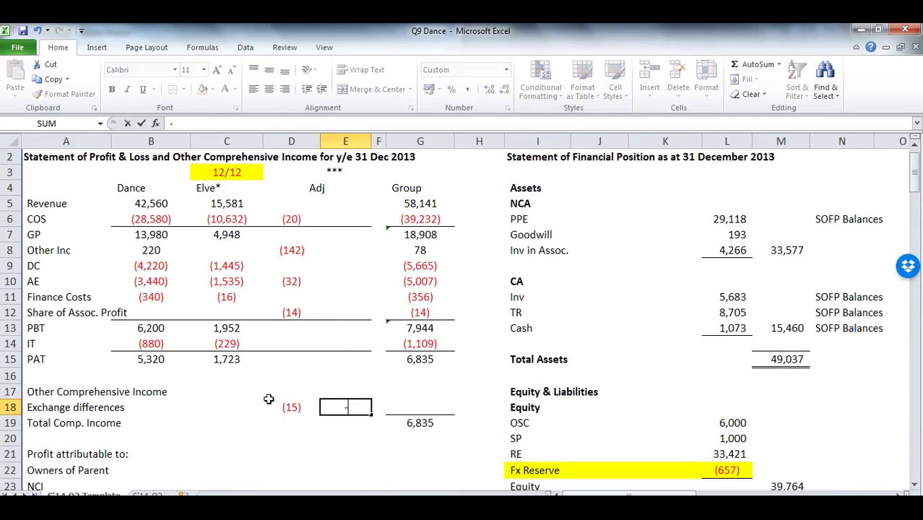
text(642)
key(Return)
key(Up)
key(Right)
key(Right)
key(Right)
text(=sum()
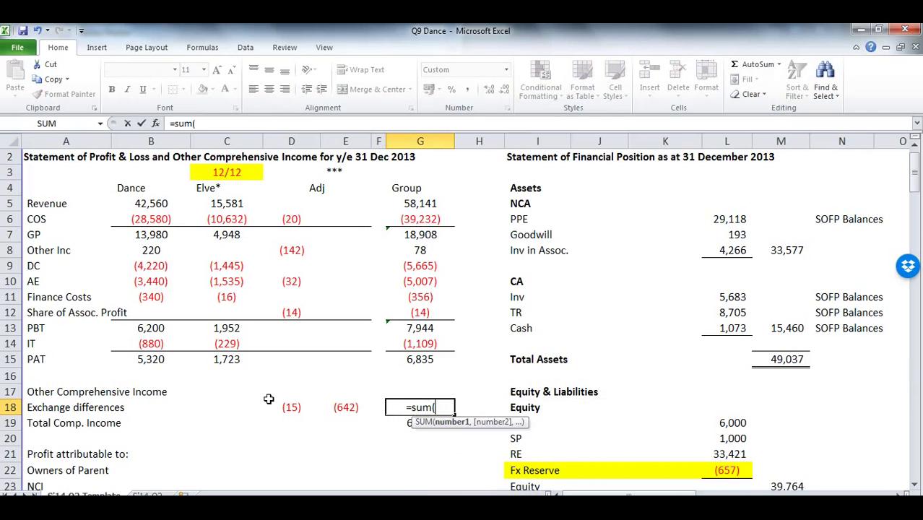
key(Left)
key(Left)
key(shift+Left)
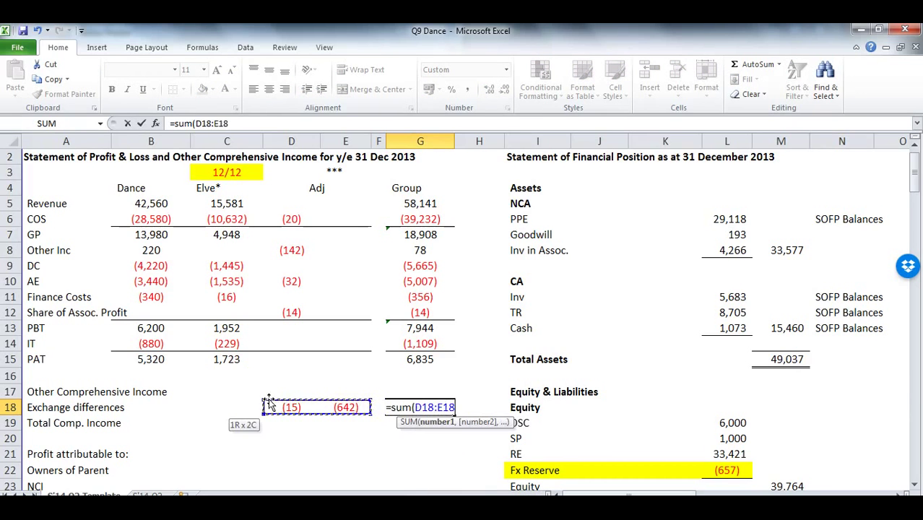
key(Return)
Check the (657) group exchange differences against the Fx Reserve and total comprehensive income of 6,178.
scroll(593, 396, down, 2)
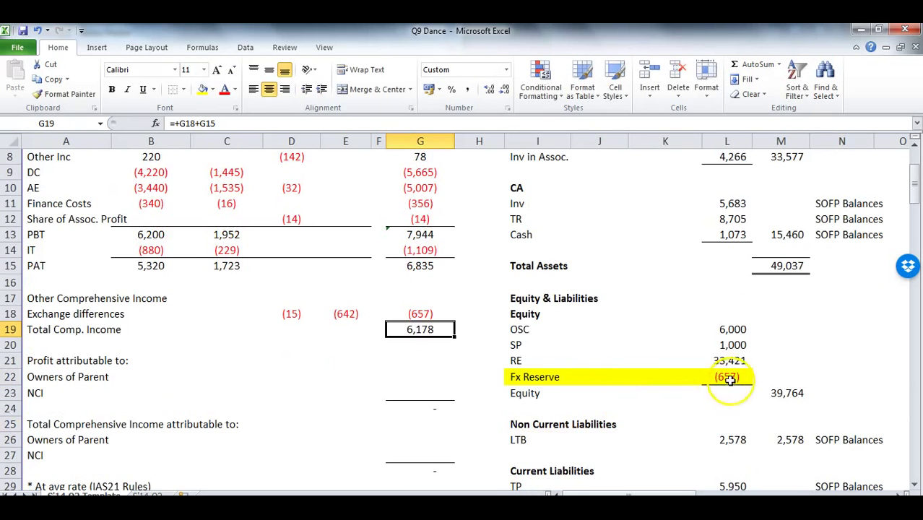
drag(725, 375, 424, 329)
click(415, 318)
click(725, 376)
click(422, 314)
click(709, 377)
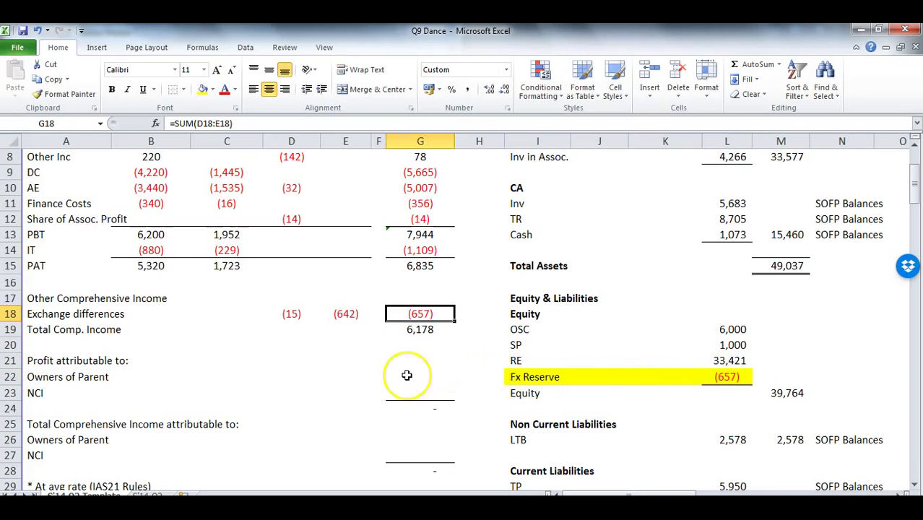
drag(58, 336, 435, 333)
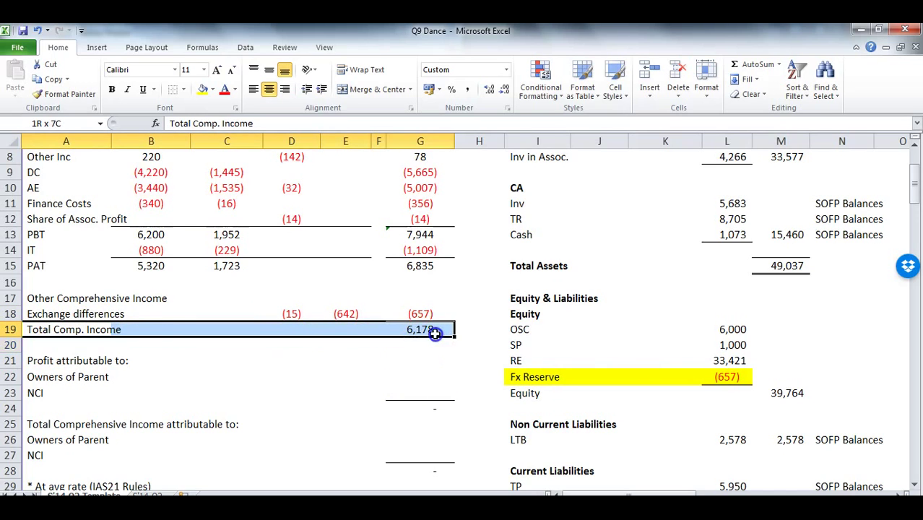
Link profit attributable to owners of the parent to PAT (=+G15), giving 6,835.
click(417, 376)
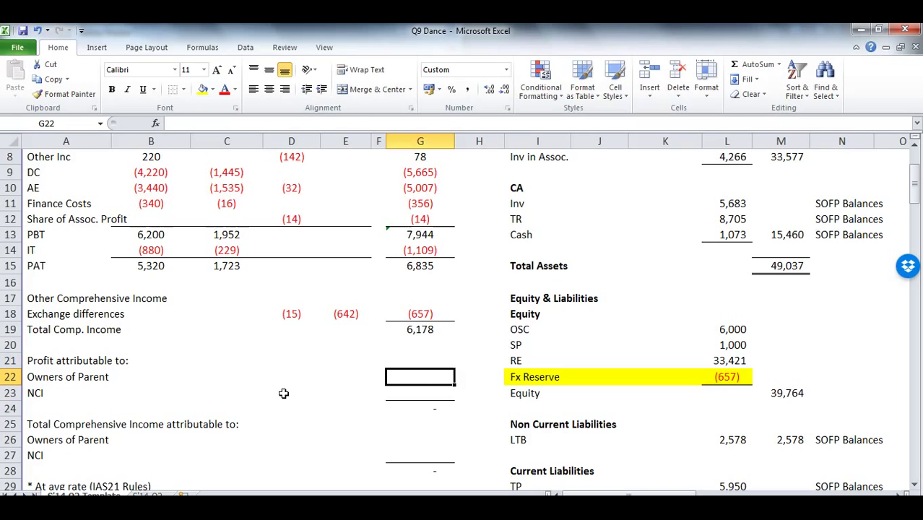
text(+)
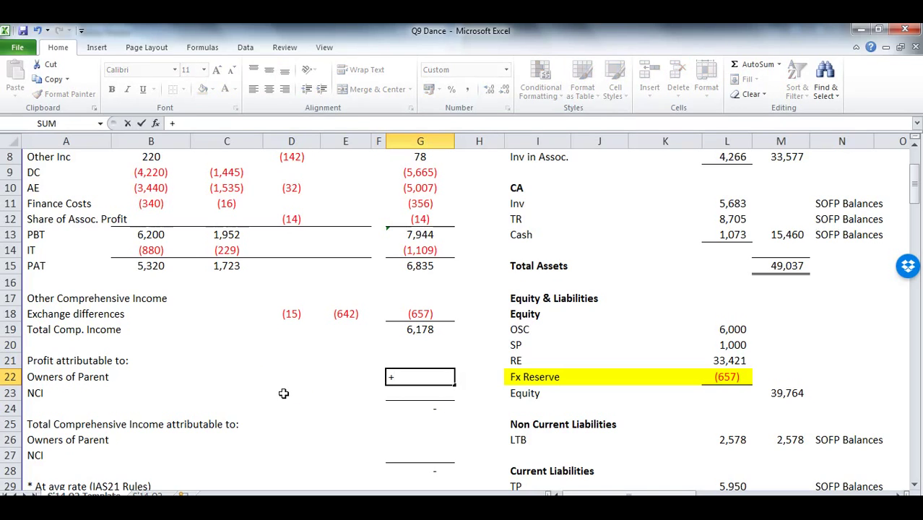
click(440, 265)
key(Return)
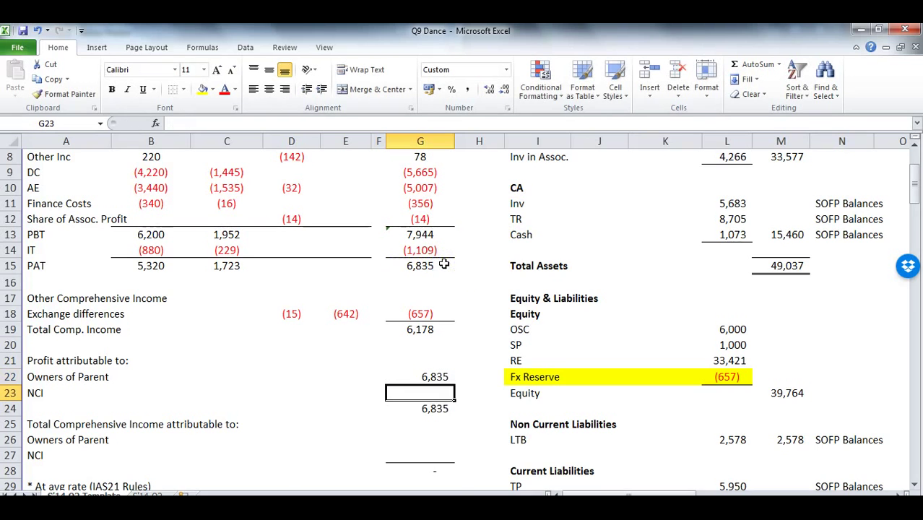
Link TCI attributable to owners to total comprehensive income (=+G19), giving 6,178.
scroll(437, 303, down, 1)
click(418, 392)
text(+)
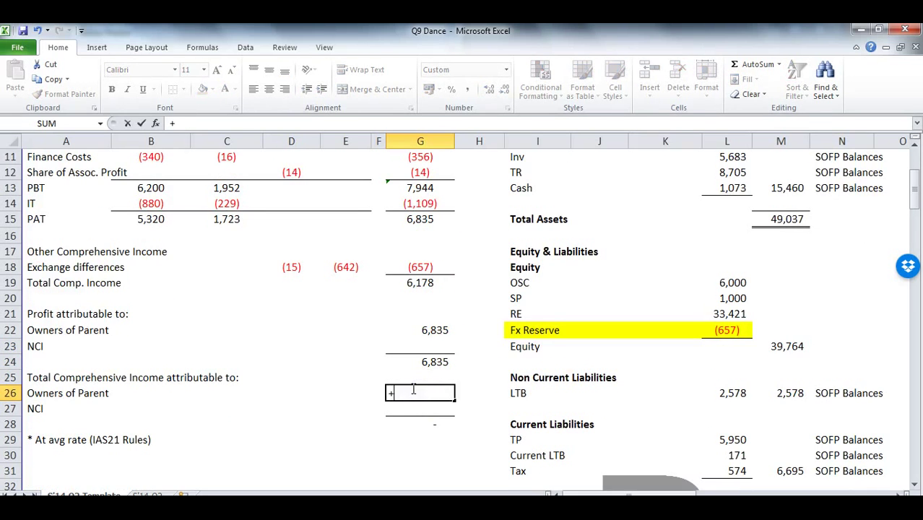
click(421, 283)
key(Return)
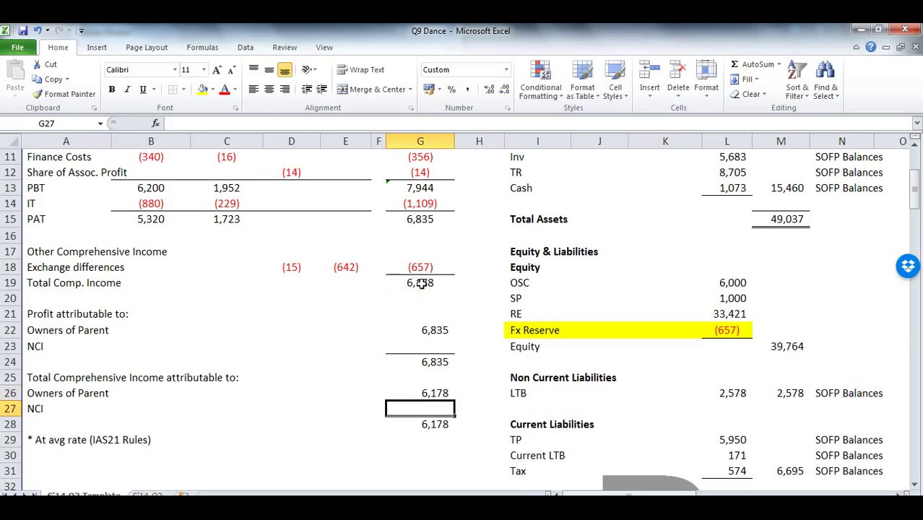
Review the OCI exchange differences lines and bring the changes-in-equity statement into view.
scroll(465, 375, down, 2)
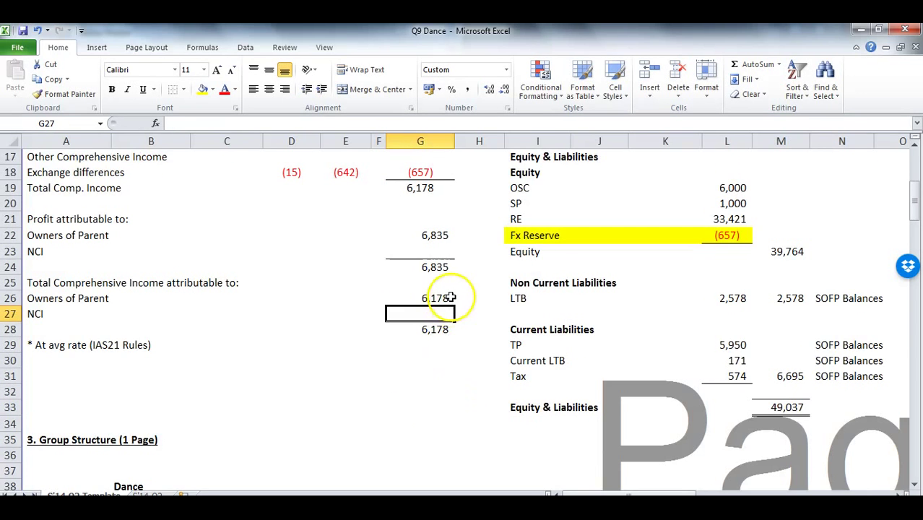
scroll(450, 287, up, 5)
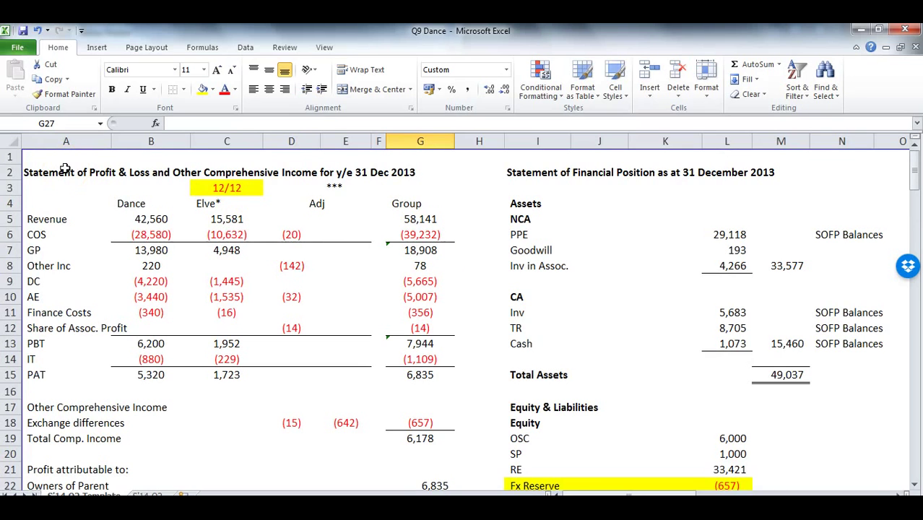
scroll(175, 350, down, 2)
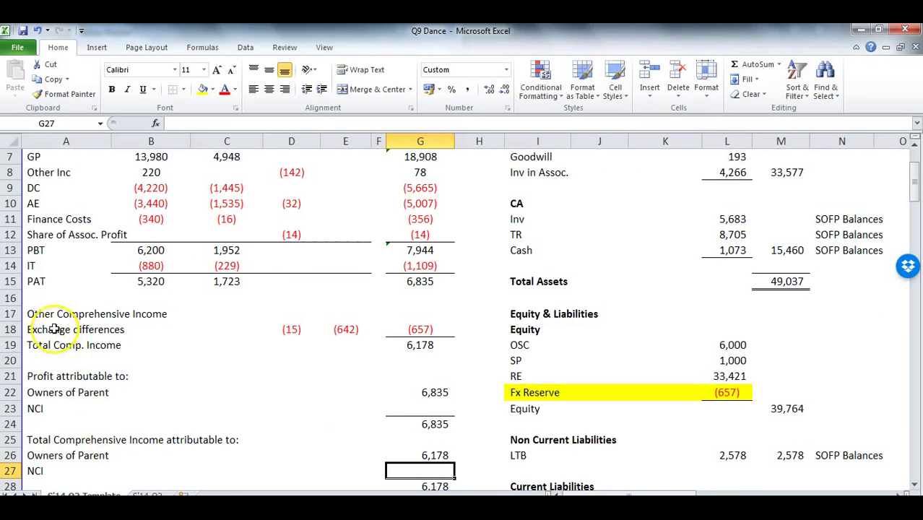
drag(35, 312, 16, 334)
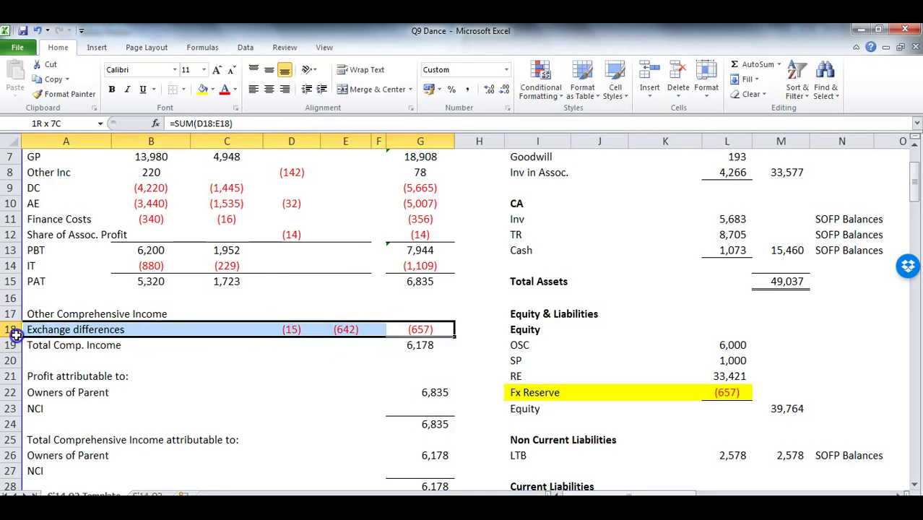
scroll(384, 257, up, 2)
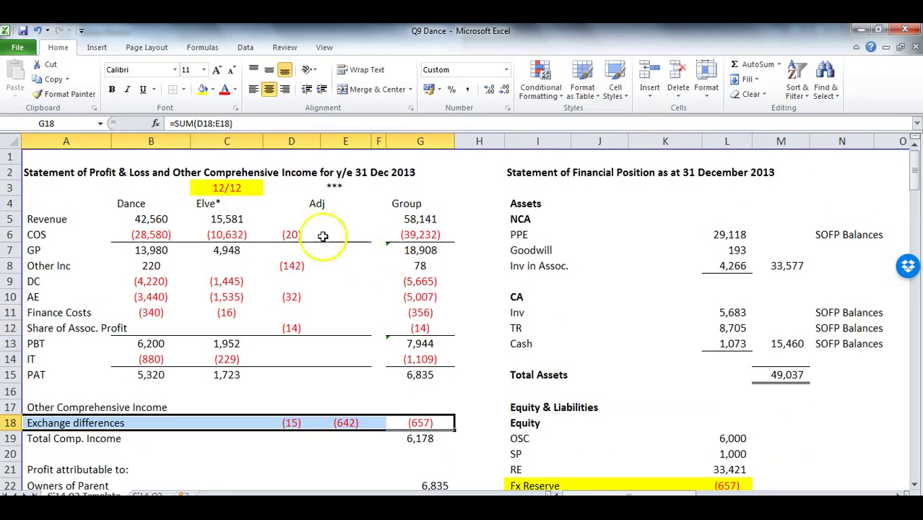
drag(654, 269, 794, 294)
click(639, 355)
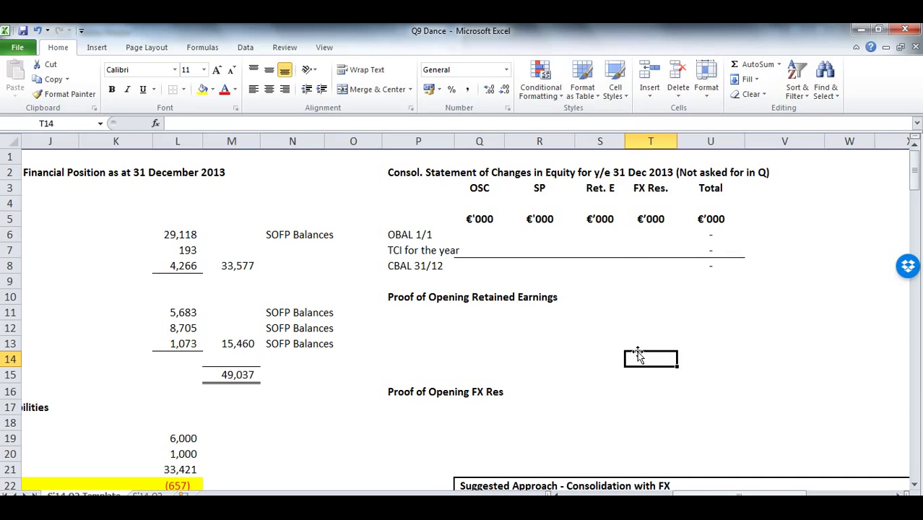
Compare the OSC-to-Fx Reserve equity balances with the SOCE's TCI and closing rows.
scroll(346, 373, down, 2)
drag(311, 358, 119, 357)
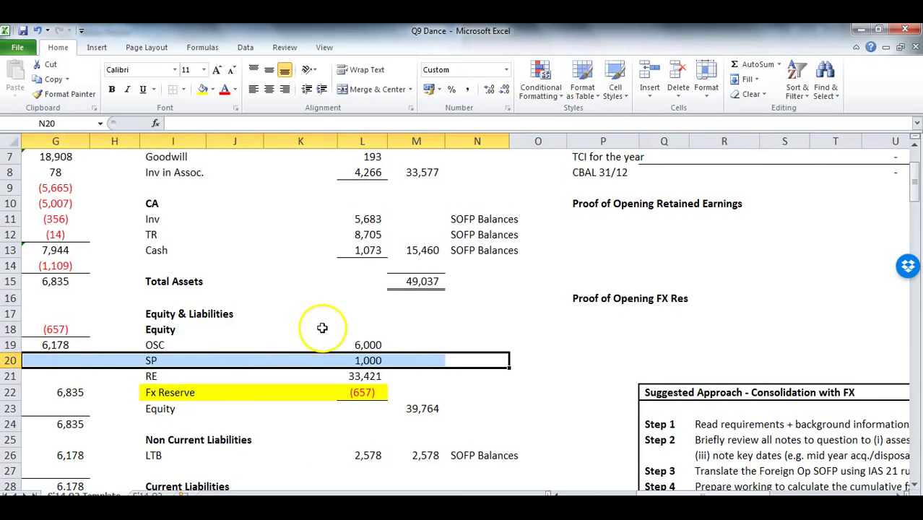
drag(177, 345, 358, 393)
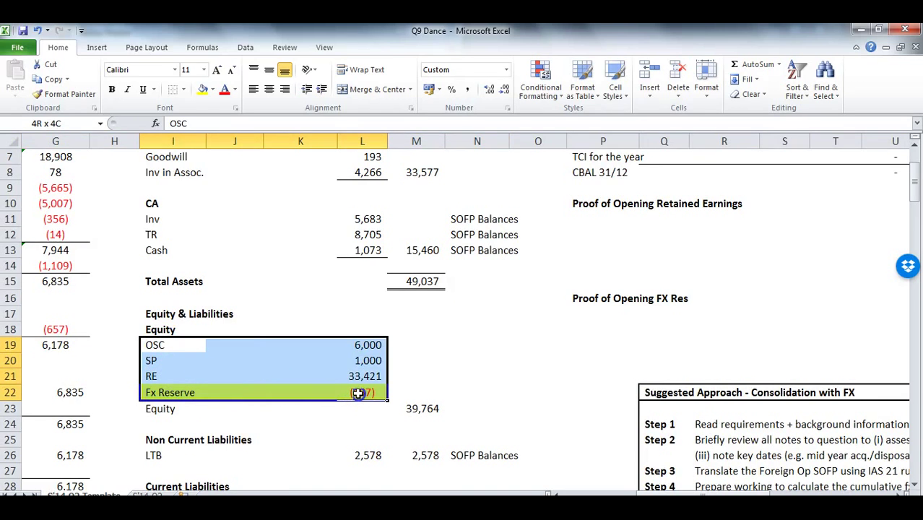
drag(170, 392, 157, 342)
scroll(419, 332, up, 2)
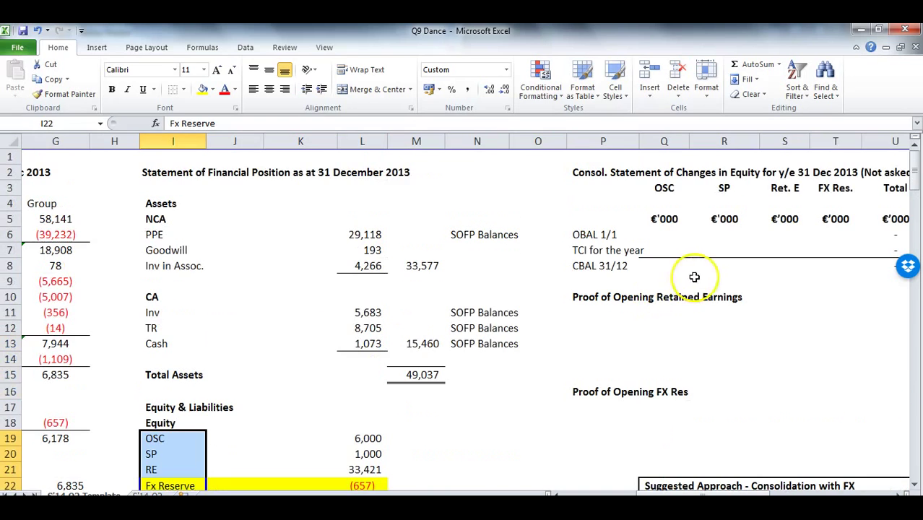
drag(664, 188, 716, 195)
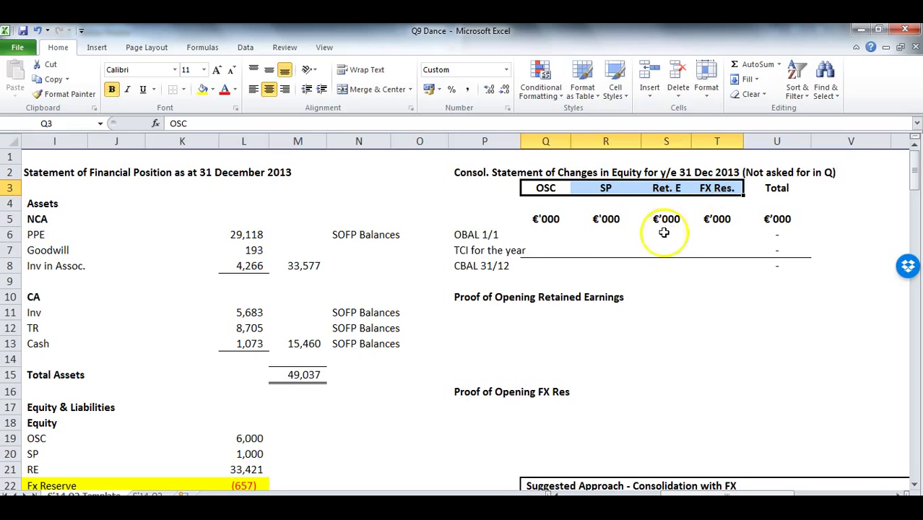
drag(540, 253, 735, 250)
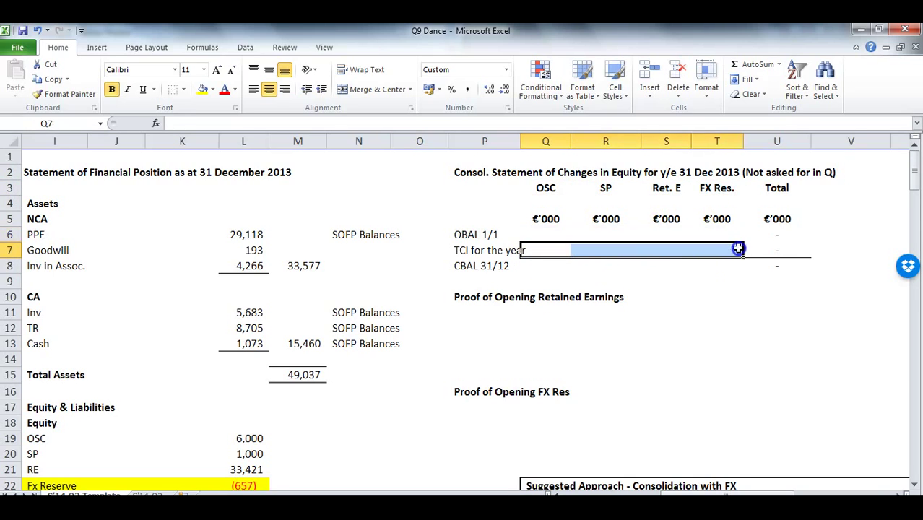
click(469, 265)
Link the closing OSC to 6,000 and closing share premium to 1,000.
click(549, 268)
text(+)
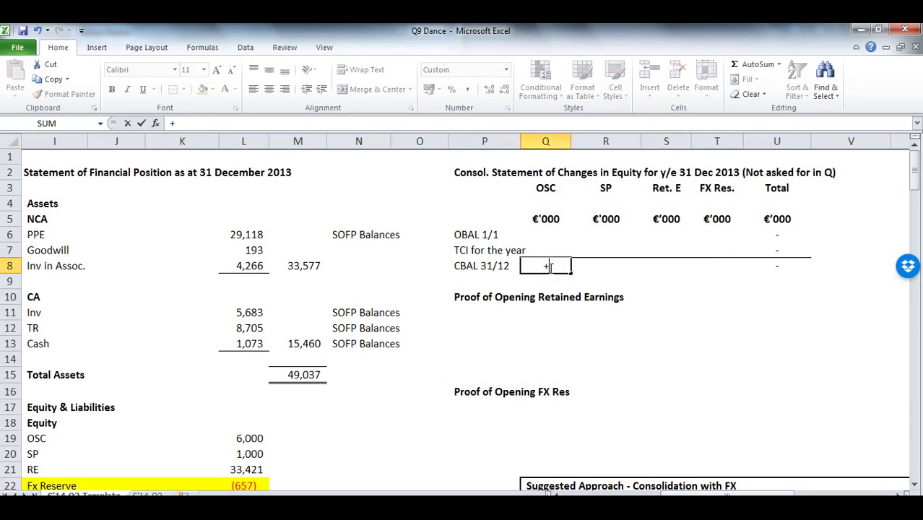
click(255, 437)
key(Return)
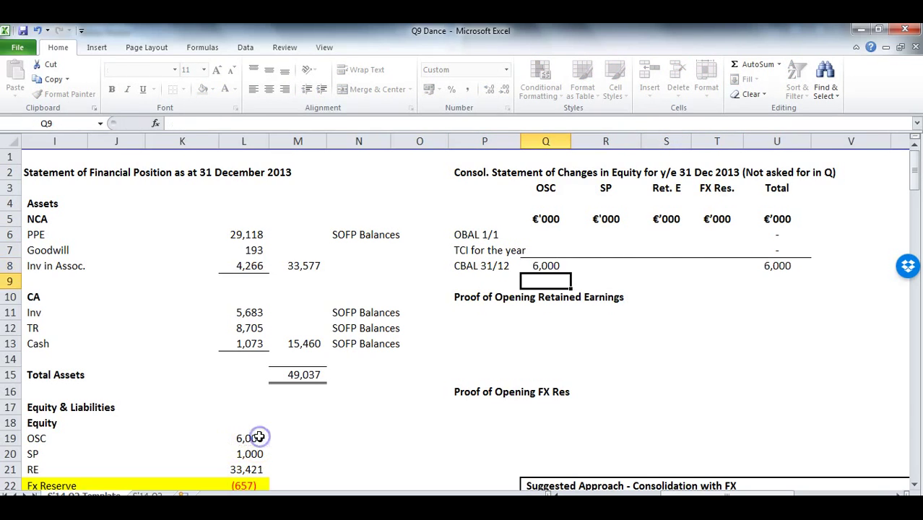
click(602, 265)
text(+)
click(245, 454)
key(Return)
Link closing retained earnings to 33,421 and closing FX reserve to (657).
click(682, 264)
text(+)
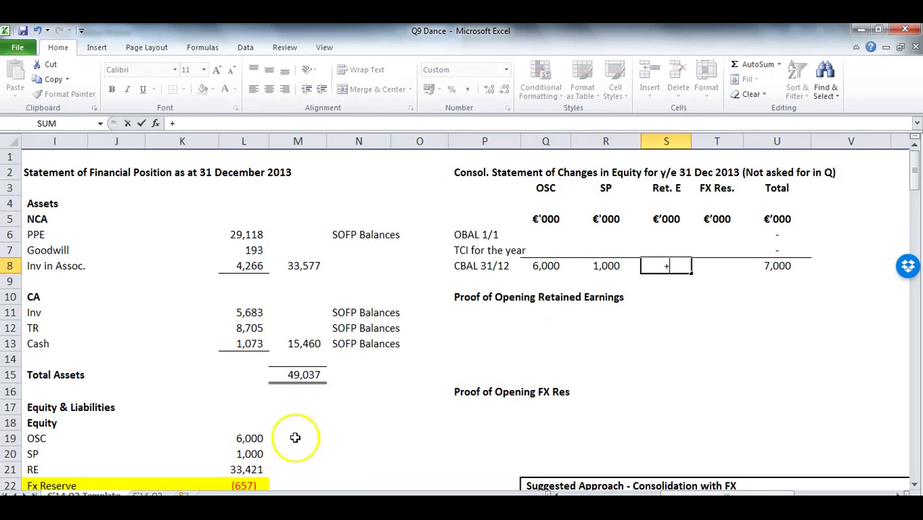
click(254, 466)
key(Return)
click(706, 264)
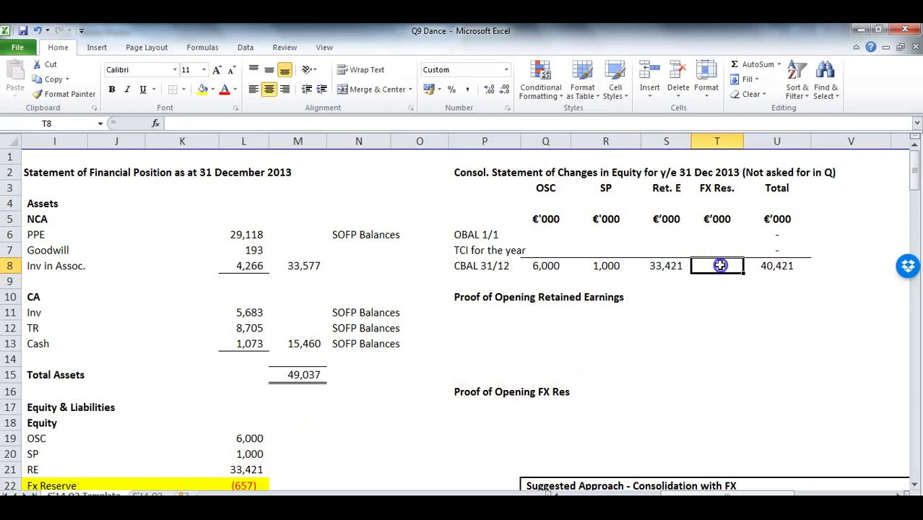
text(+)
click(244, 486)
key(Return)
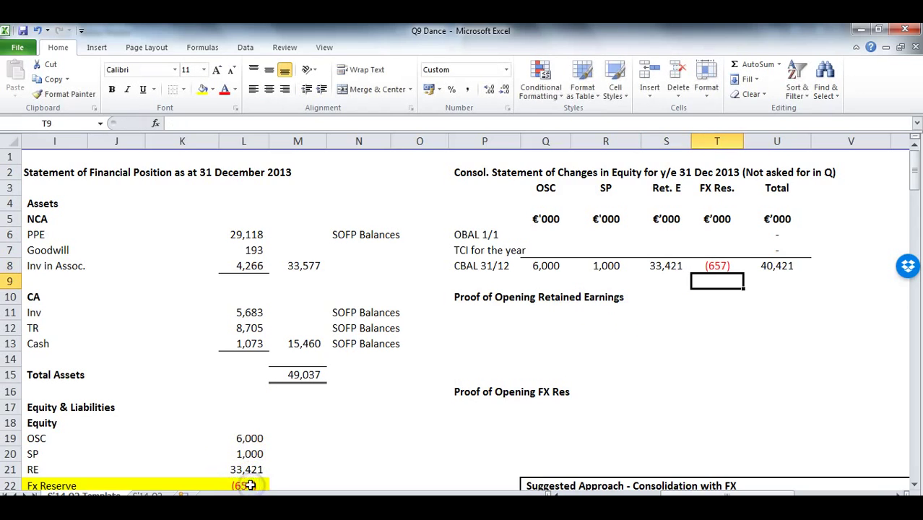
Extend the closing total SUM to include the FX reserve, giving 39,764.
click(793, 264)
double_click(793, 264)
drag(690, 273, 749, 270)
key(Return)
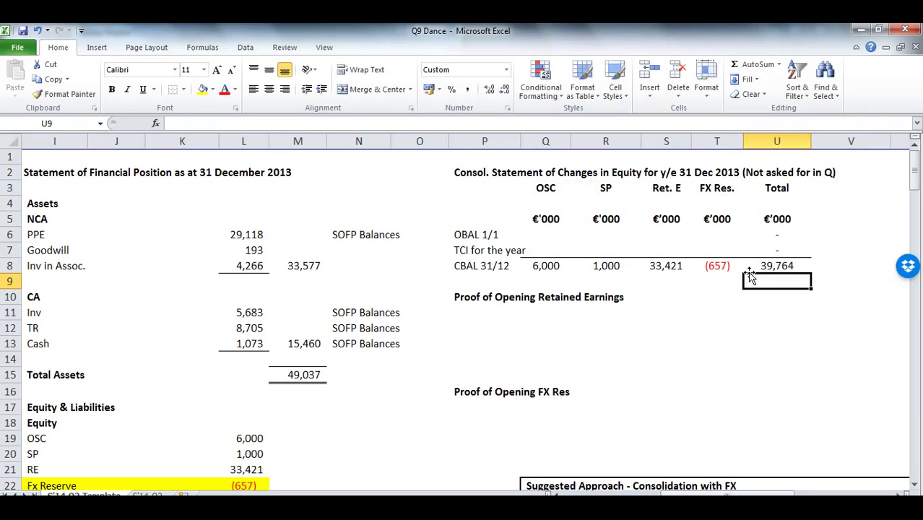
Begin an FX reserve TCI formula referencing group exchange differences, then cancel it.
click(555, 250)
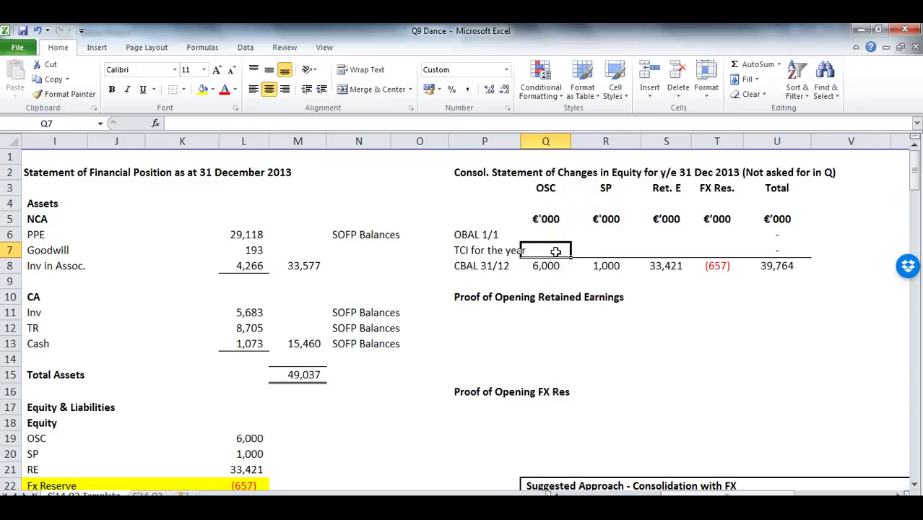
key(Right)
key(Right)
key(Right)
text(+)
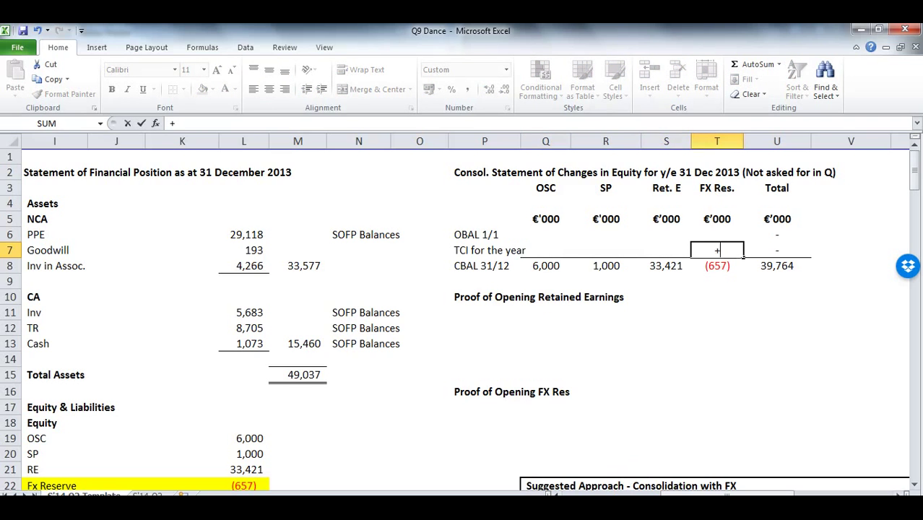
scroll(552, 390, left, 8)
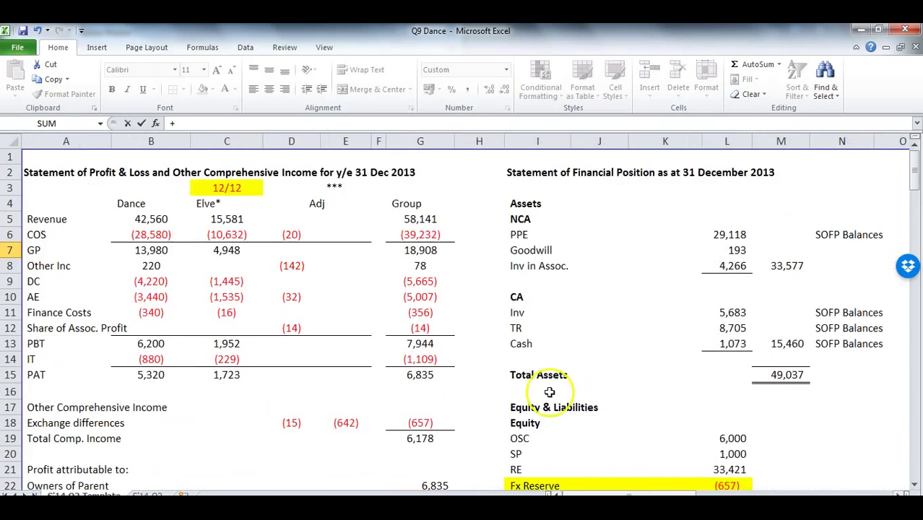
scroll(505, 375, down, 2)
click(437, 330)
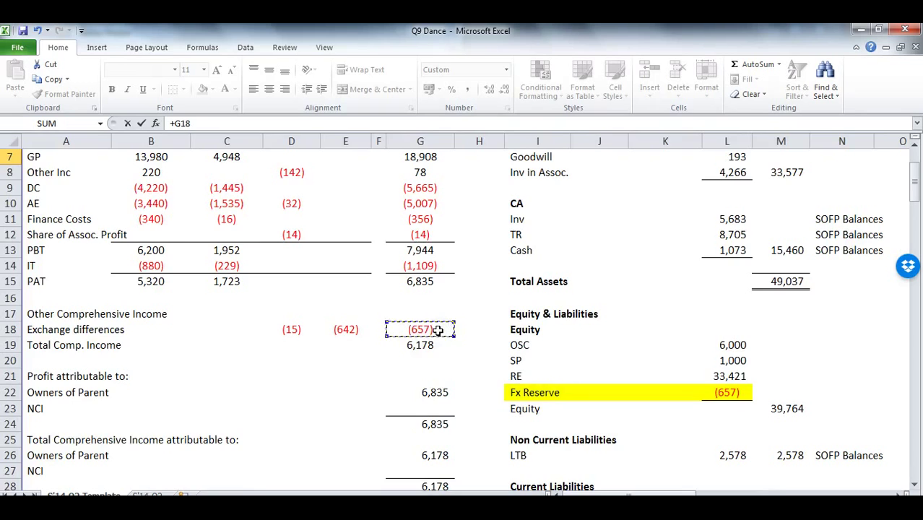
key(Escape)
Enter the retained earnings TCI as =+G15, showing 6,835 on the TCI row.
click(805, 249)
text(+)
scroll(772, 272, down, 3)
drag(82, 345, 29, 331)
click(427, 235)
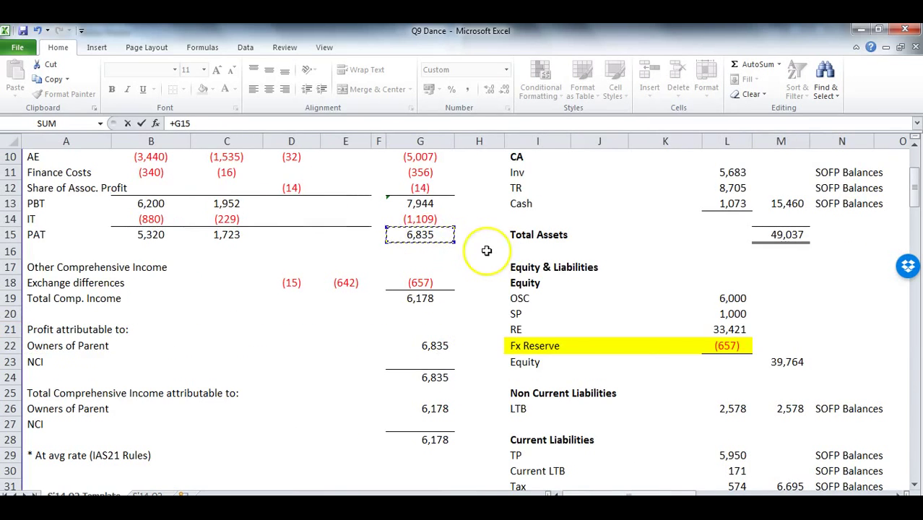
key(Return)
scroll(665, 238, up, 3)
drag(802, 249, 710, 249)
click(546, 235)
Enter opening OSC of 6,000 and opening share premium of 1,000.
text(60)
key(Return)
key(Right)
key(Up)
text(1,000)
key(Return)
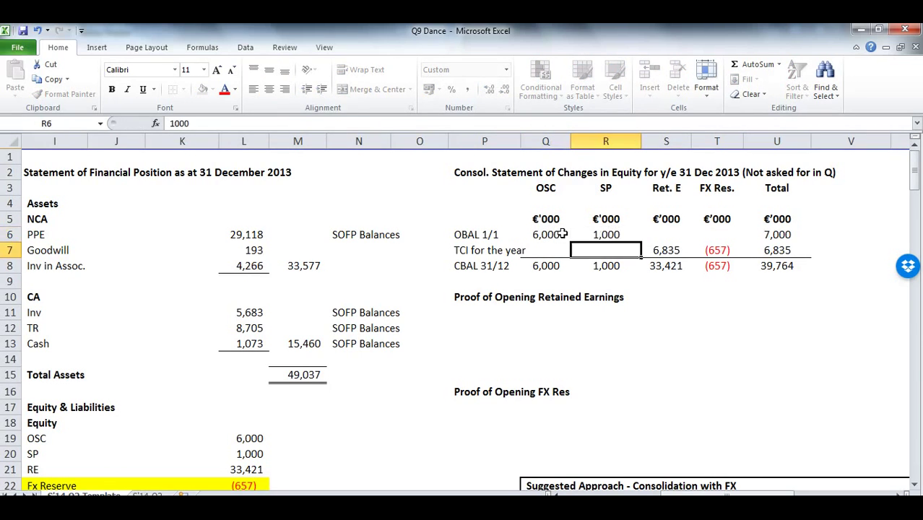
Derive opening retained earnings as closing minus TCI (=S8-S7), giving 26,586.
key(Right)
key(Up)
text(+)
key(Down)
key(Down)
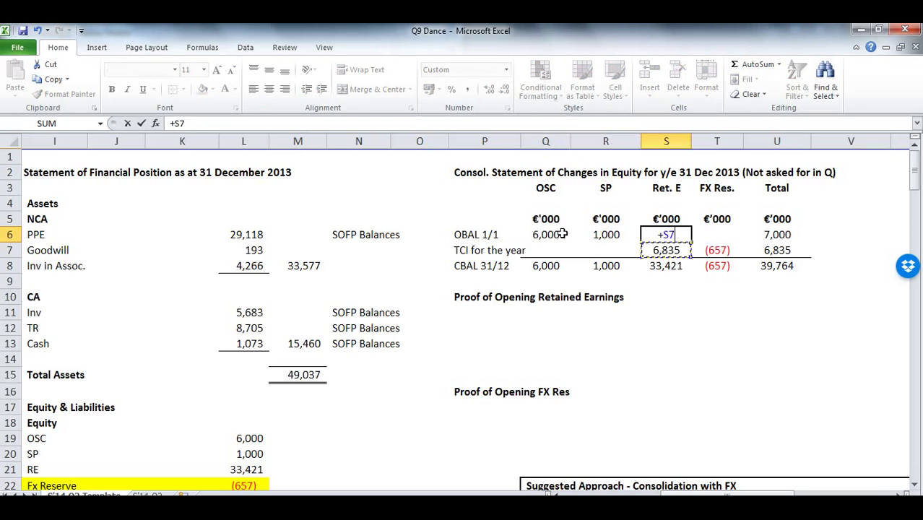
text(-)
key(Down)
key(Return)
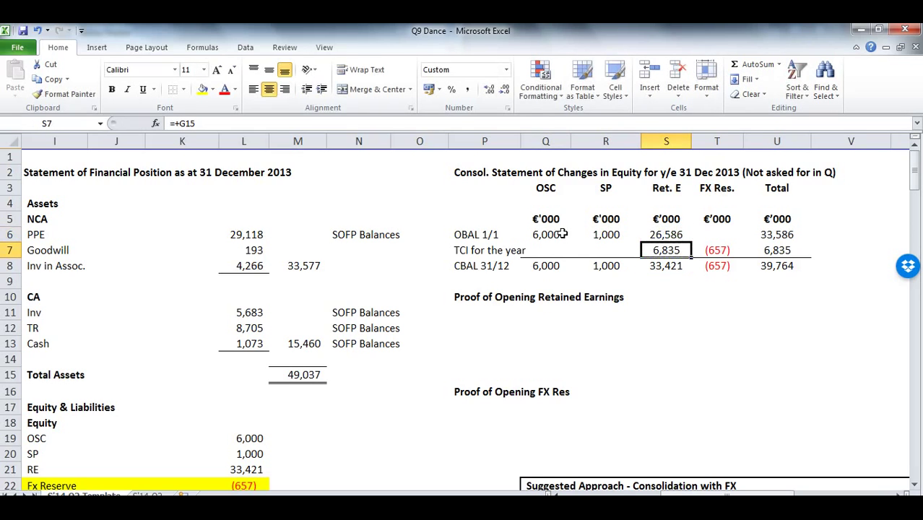
Abandon the opening FX reserve formula and leave that balance as nil.
key(Right)
key(Up)
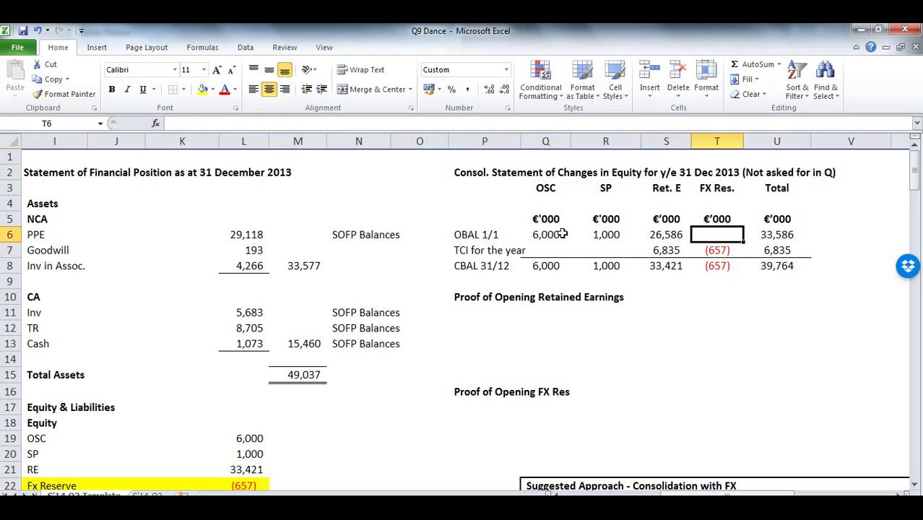
text(+)
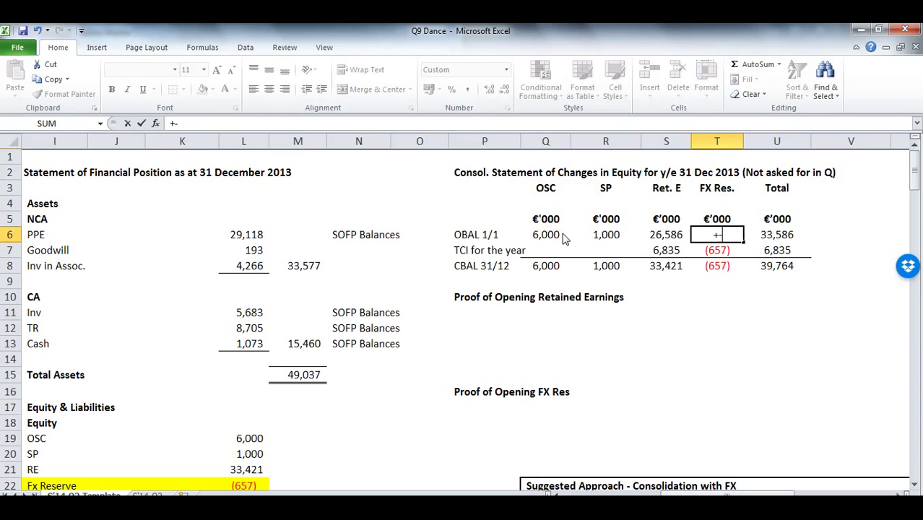
text(-)
key(Return)
key(Return)
key(Escape)
key(Down)
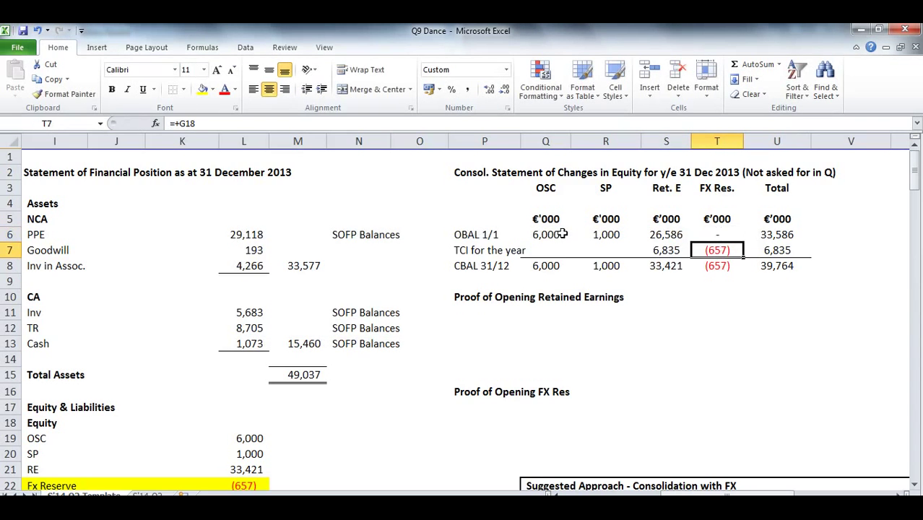
Check the FX reserve figures and outline the opening retained earnings and FX reserve proof areas.
drag(735, 251, 737, 259)
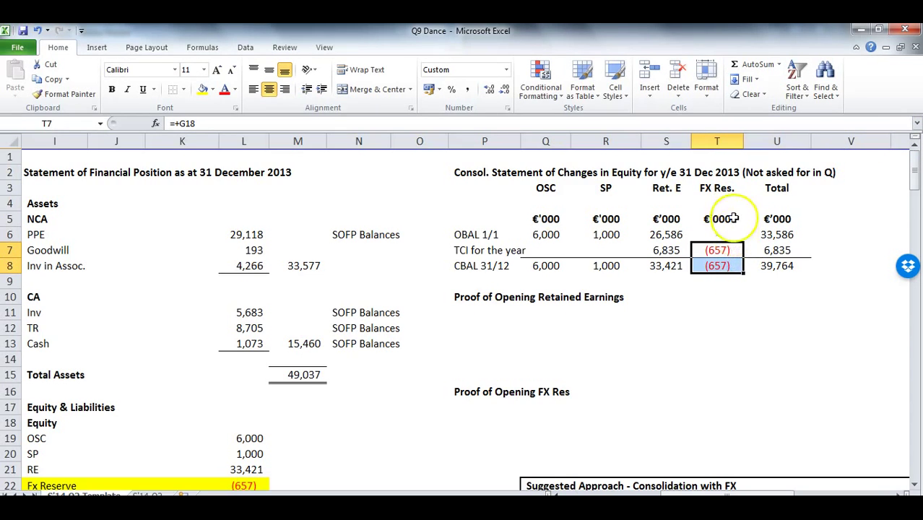
drag(476, 312, 771, 367)
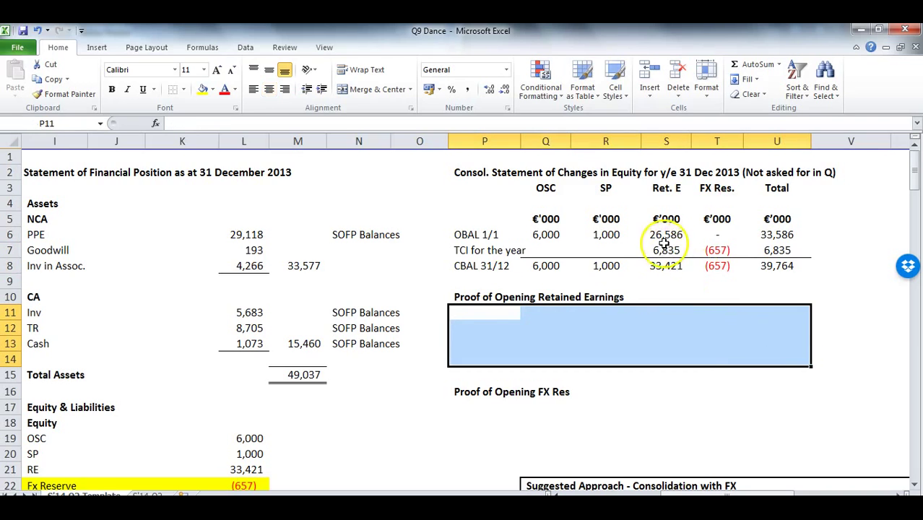
drag(490, 391, 794, 408)
click(707, 239)
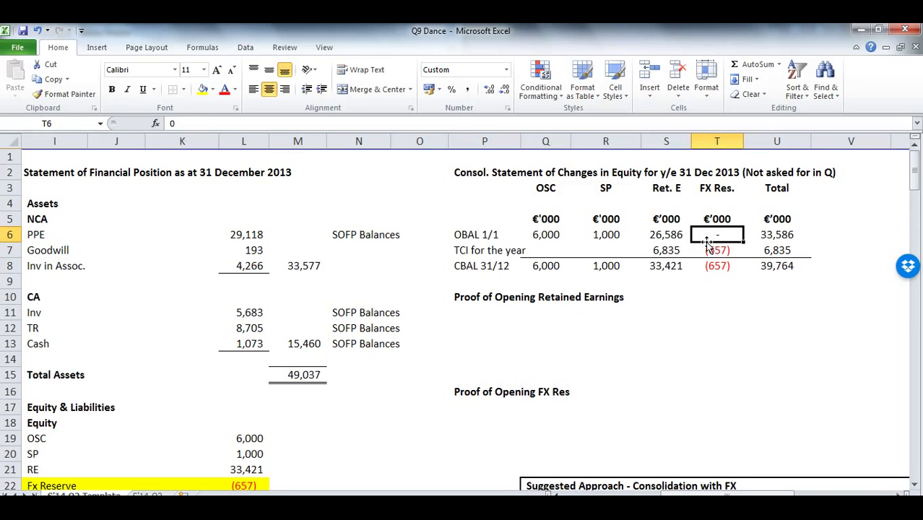
Start the retained earnings proof with a Dance line dated 1/01/2013.
click(503, 314)
text(D)
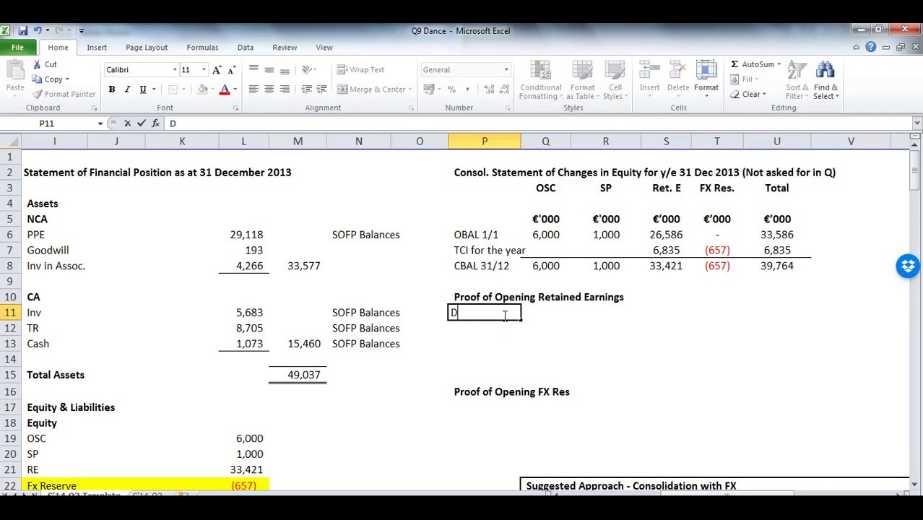
text(ance)
key(Tab)
key(Tab)
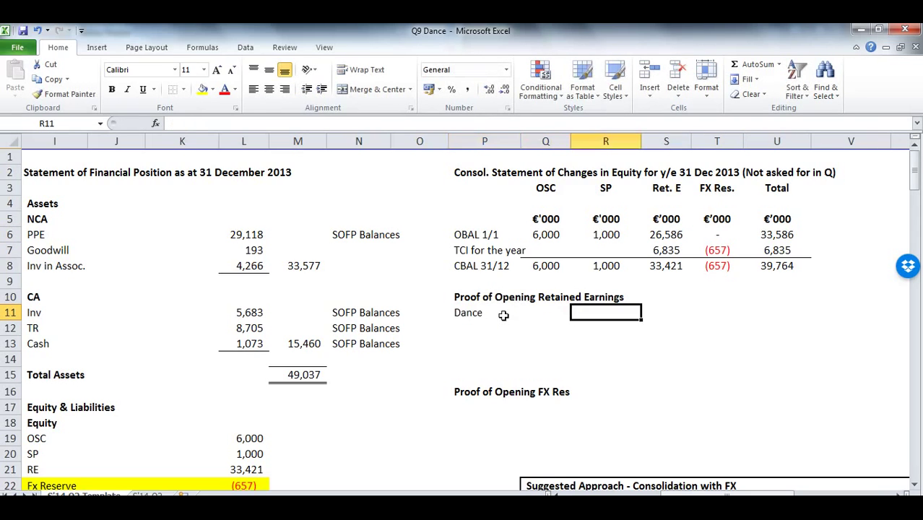
key(Tab)
key(shift+Tab)
key(shift+Tab)
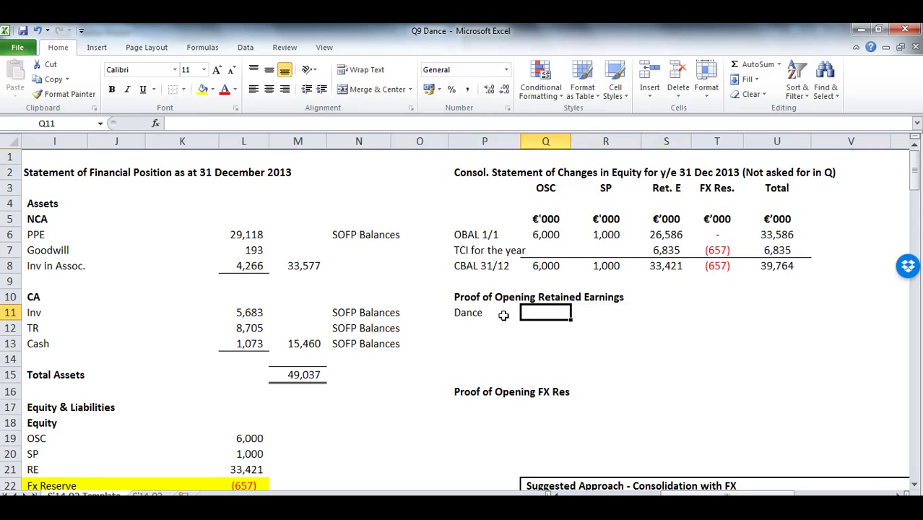
text(1/01/2013)
key(Tab)
key(Tab)
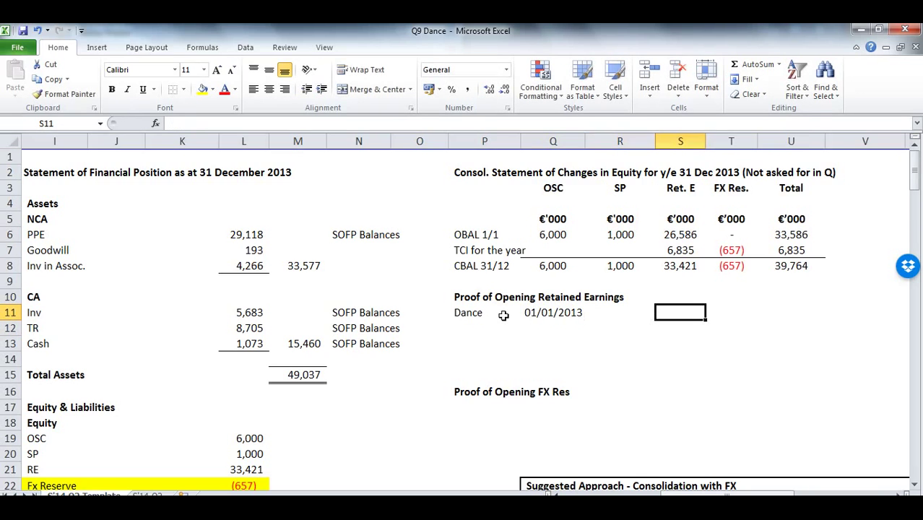
text(+)
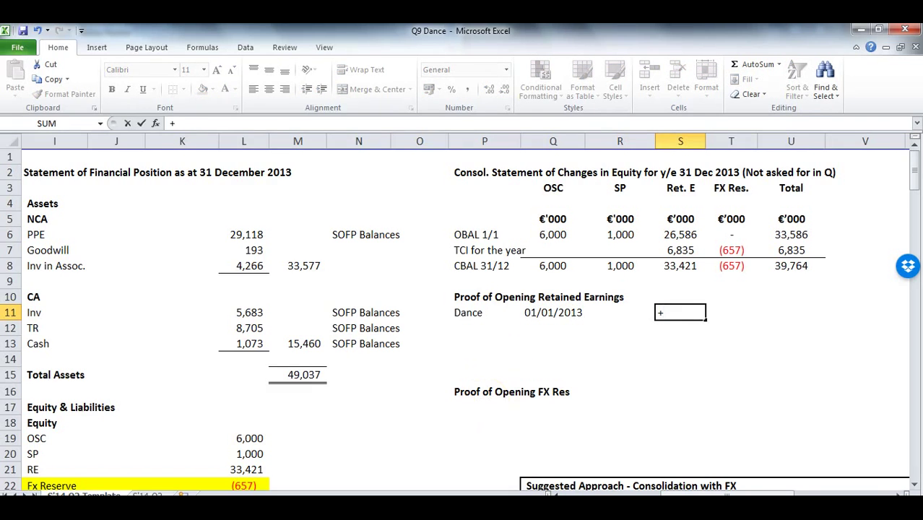
Compute Dance's opening retained earnings from the question PDF as 30380-5320 = 25060.
key(alt+Tab)
scroll(210, 329, down, 15)
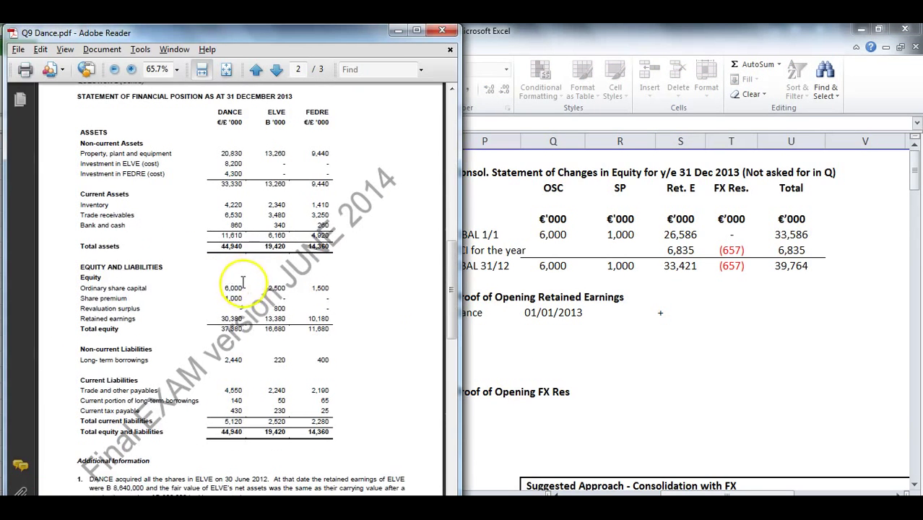
click(221, 318)
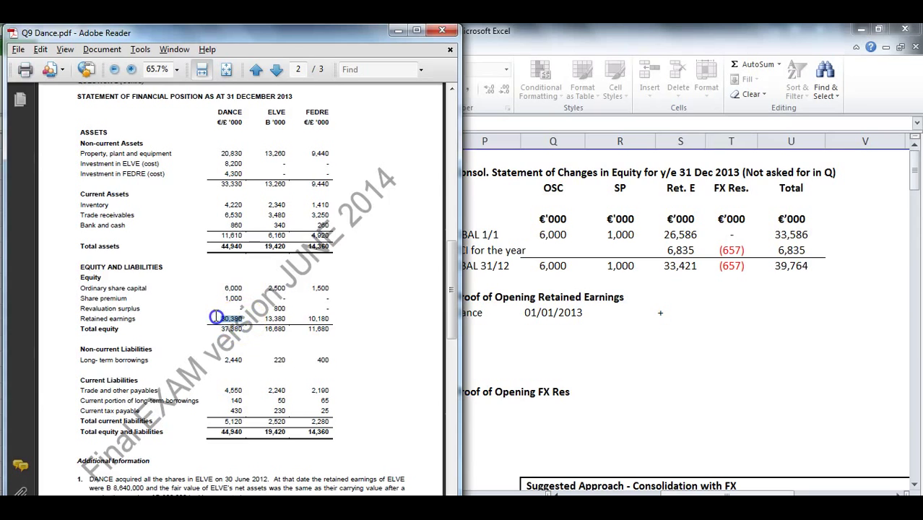
scroll(223, 303, up, 10)
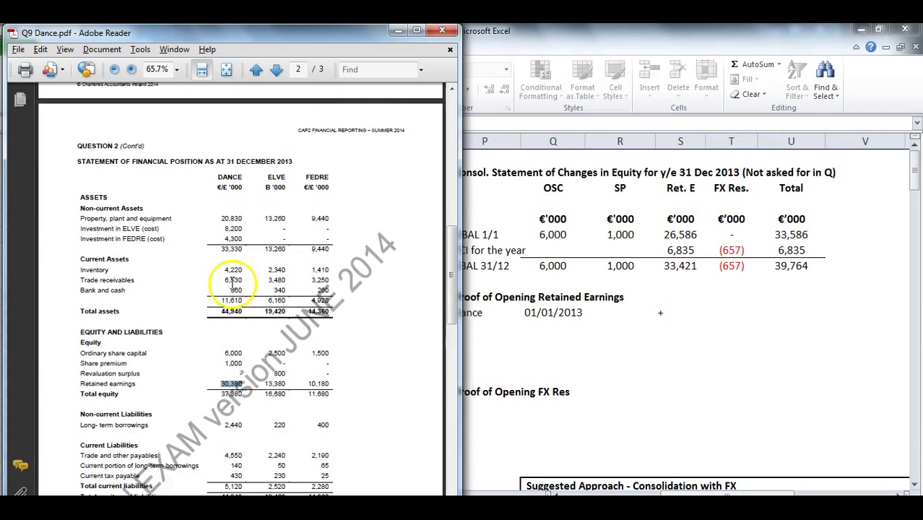
scroll(242, 288, up, 2)
click(233, 344)
click(675, 312)
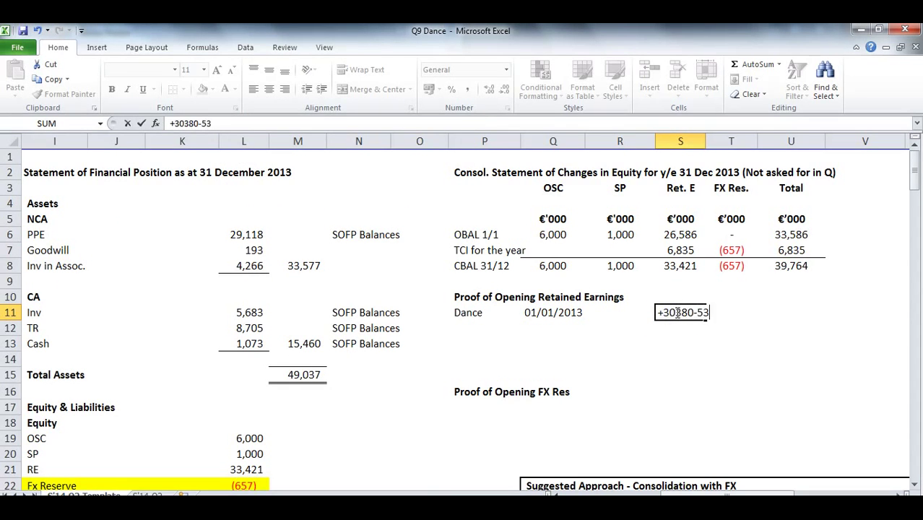
text(30380-5320)
key(Return)
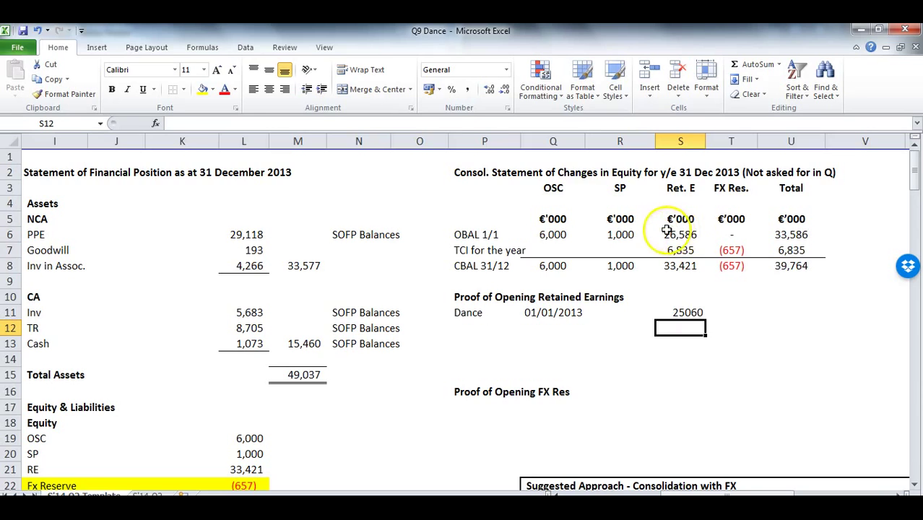
Add the Elve proof line labelled 'PAP @ 1/1/13'.
click(486, 329)
text(Elve)
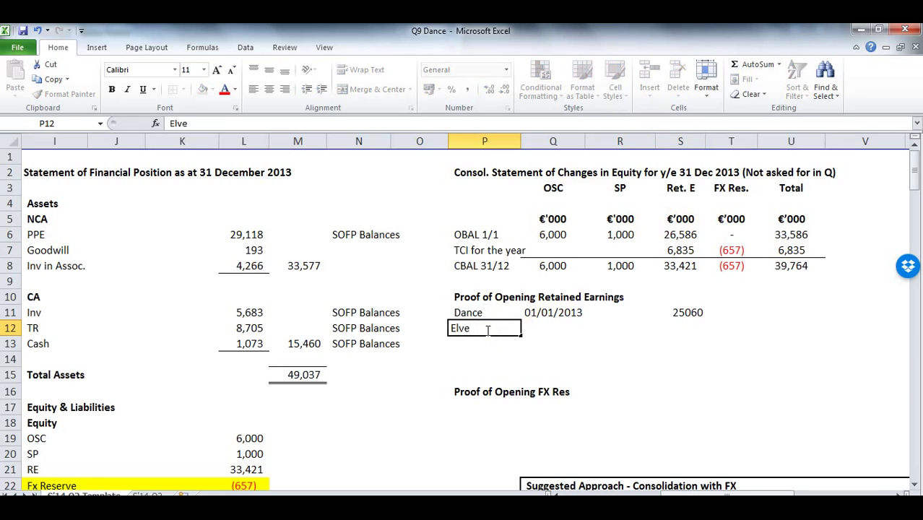
key(Tab)
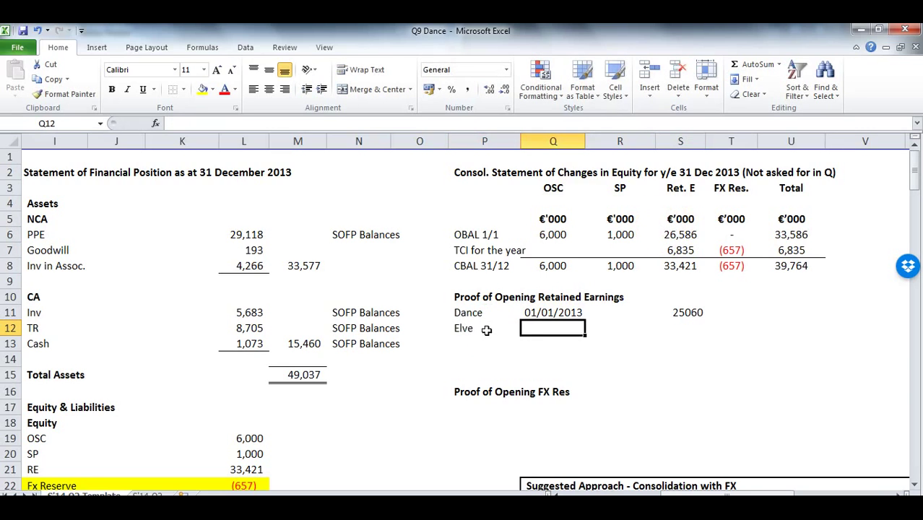
text(PAP @ 1/1/13)
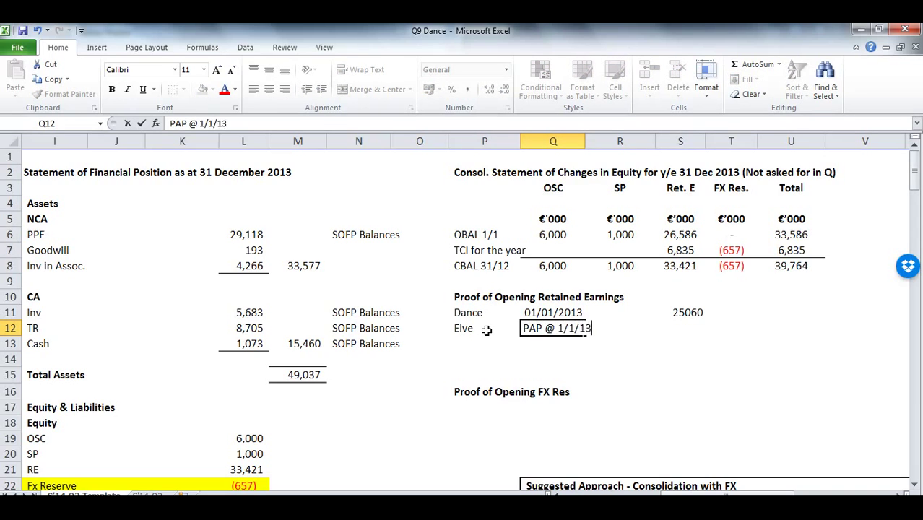
key(Return)
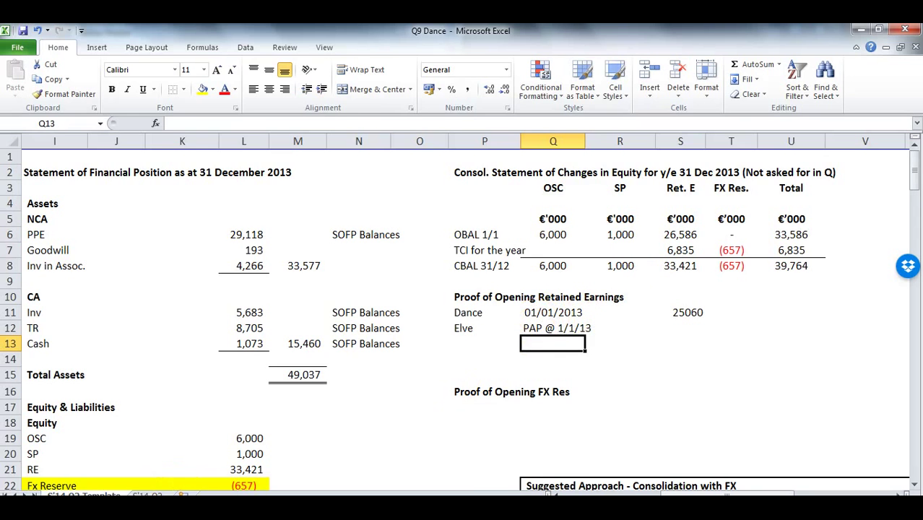
key(alt+Tab)
scroll(234, 390, down, 15)
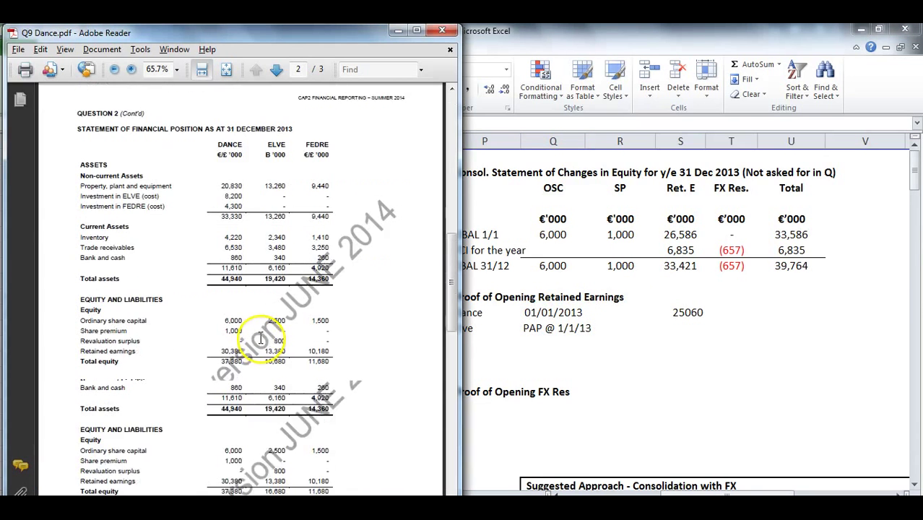
Find Elve's 30 June 2012 acquisition date and 13,380 retained earnings, starting the T12 working.
scroll(263, 402, down, 1)
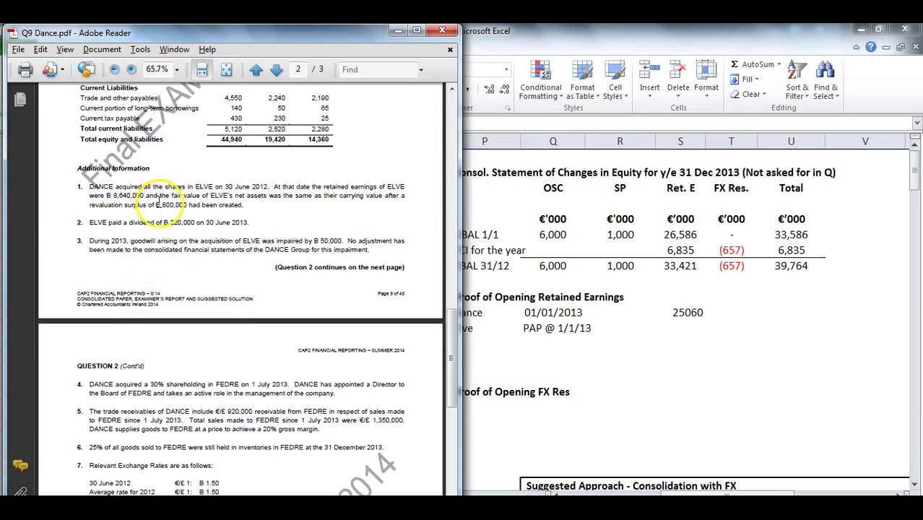
drag(225, 186, 270, 186)
click(574, 341)
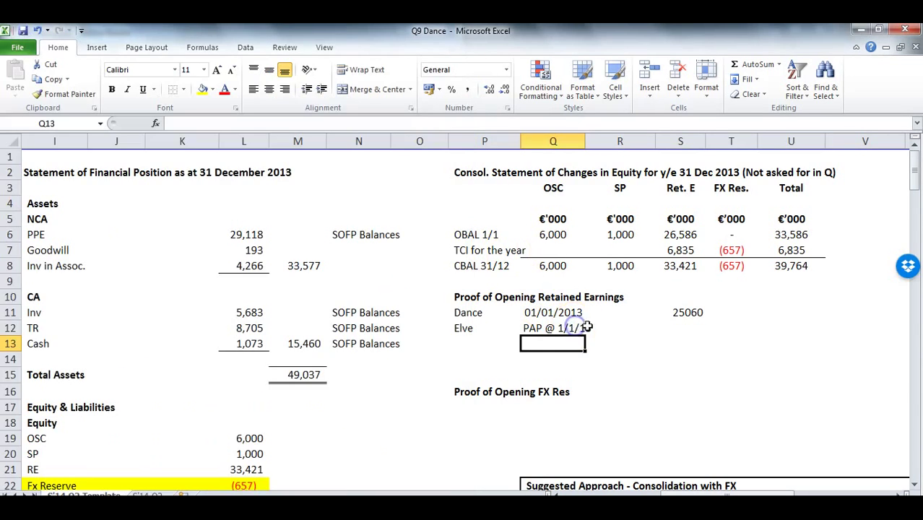
click(689, 329)
click(720, 327)
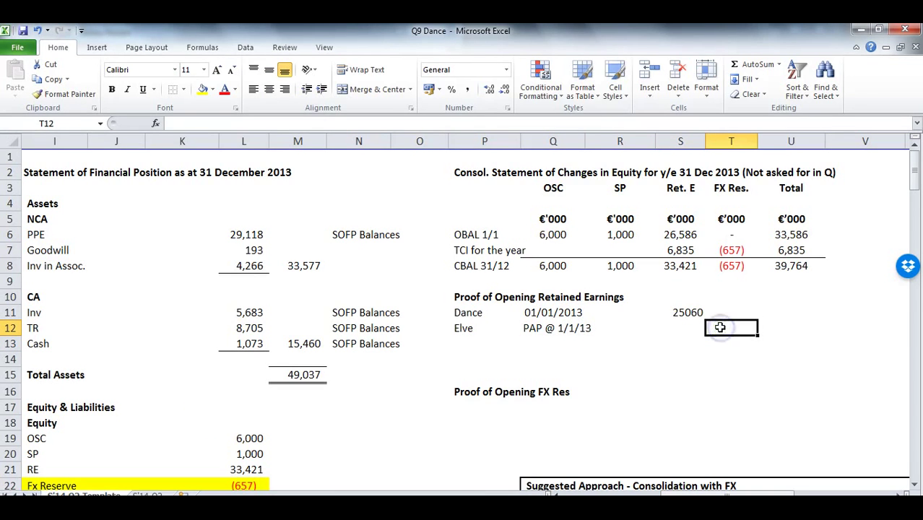
text(()
key(alt+Tab)
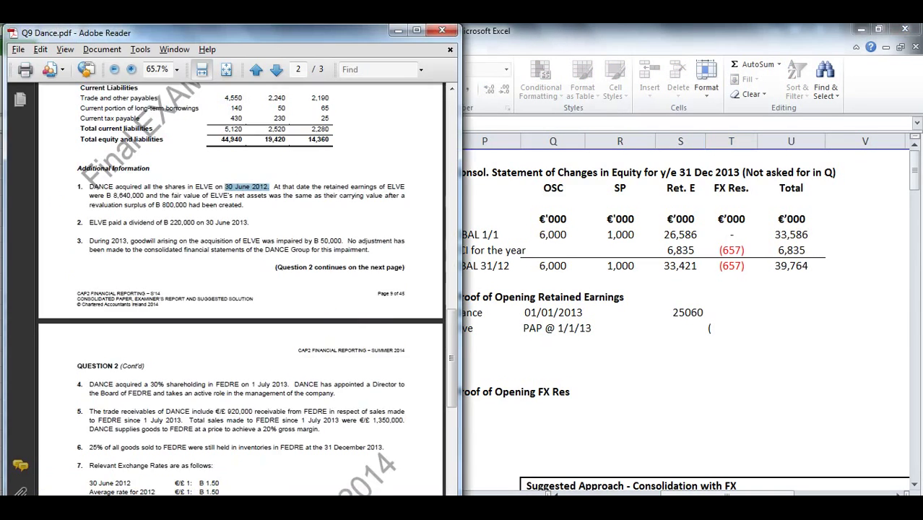
scroll(381, 268, up, 8)
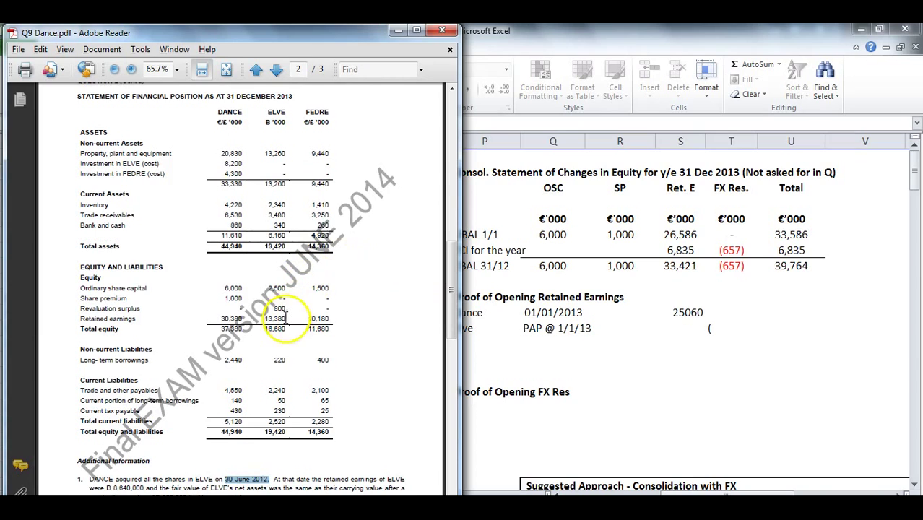
double_click(268, 318)
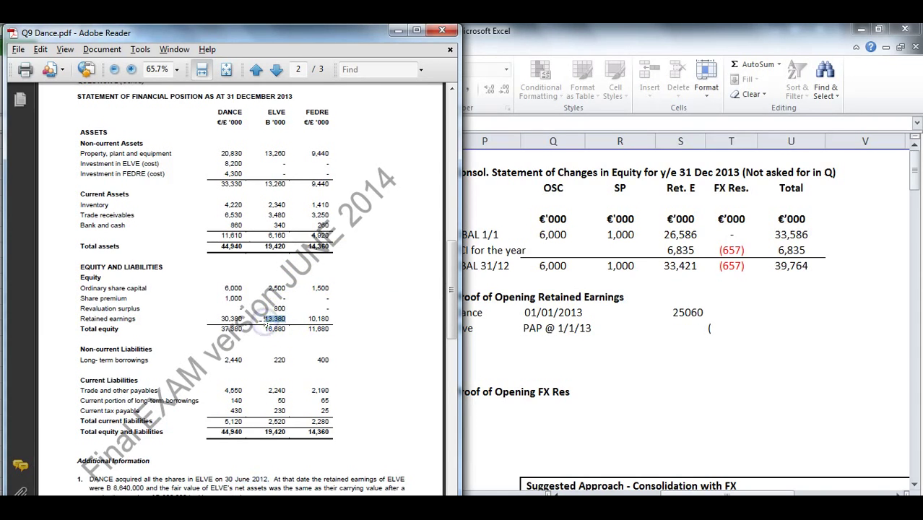
click(735, 331)
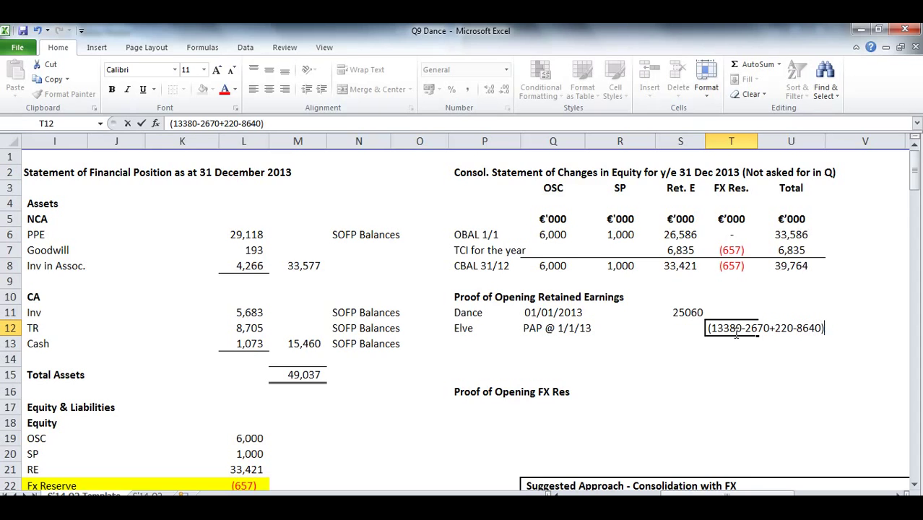
Turn the T12 Elve working into a formula, giving 2290.
middle_click(417, 362)
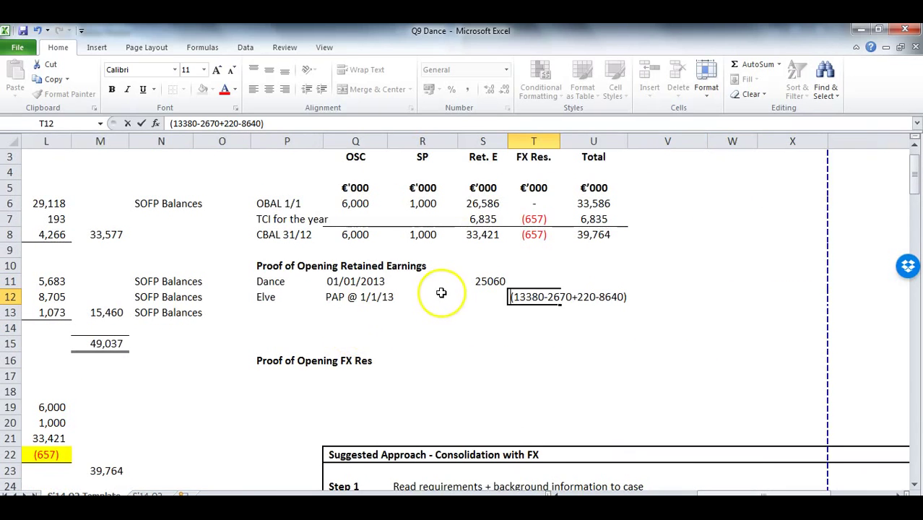
click(450, 293)
key(Home)
text(=)
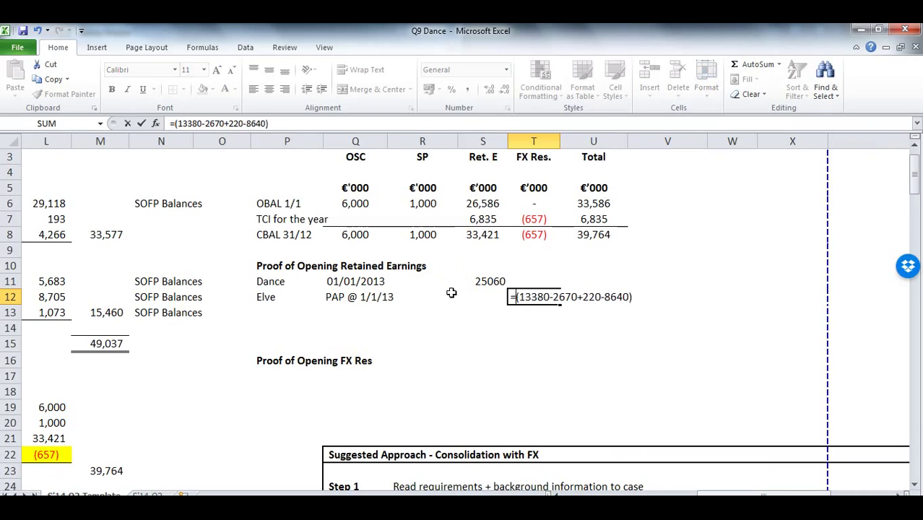
key(Return)
key(Up)
Compare Elve's 2290 with the 2,290 Profits for 2012 figure in the FX Diff 2 workings.
scroll(542, 341, down, 2)
drag(699, 494, 549, 494)
scroll(461, 352, down, 2)
scroll(368, 305, down, 18)
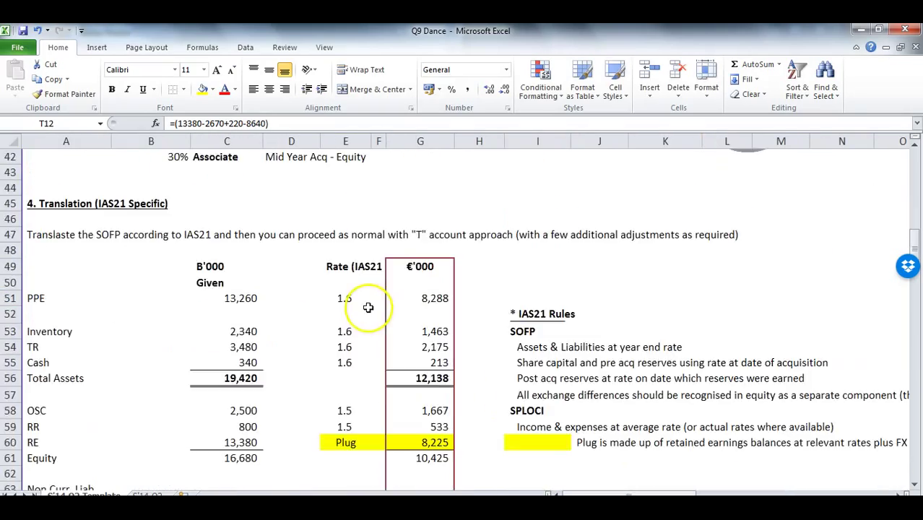
scroll(370, 303, down, 11)
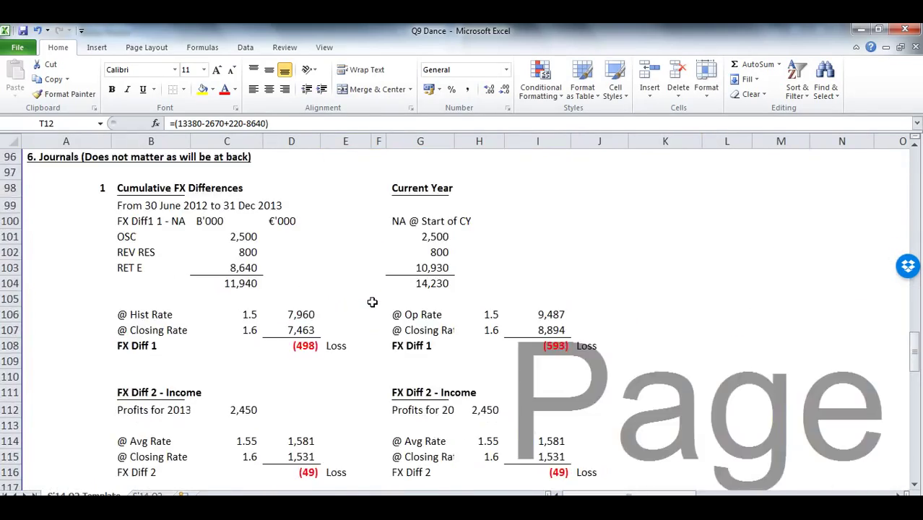
scroll(370, 302, up, 2)
scroll(326, 378, down, 1)
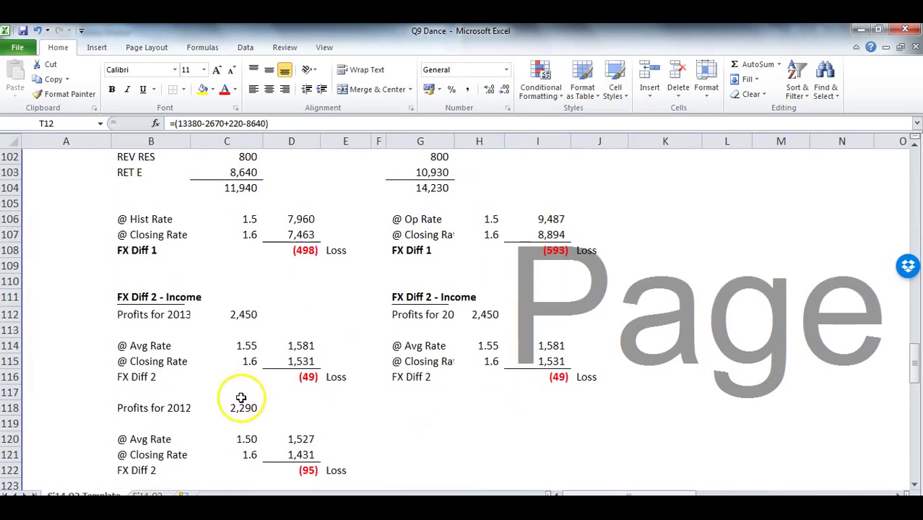
drag(247, 408, 145, 411)
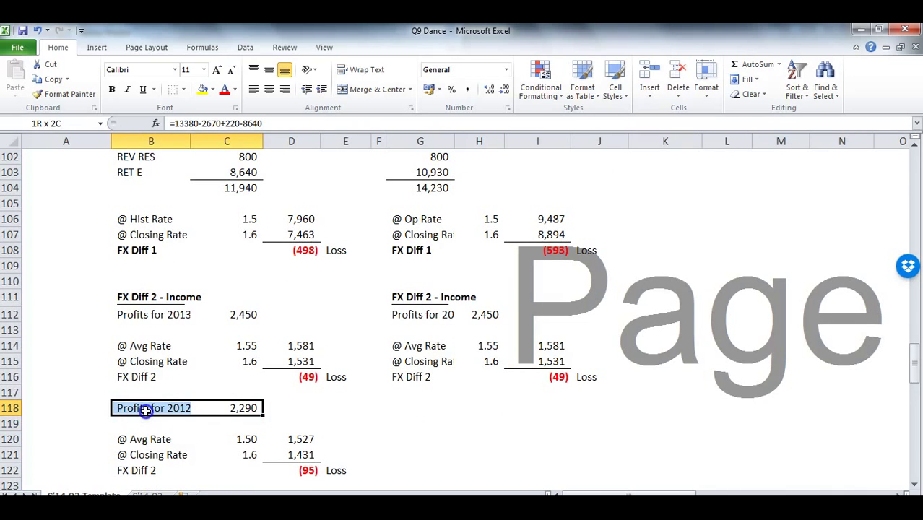
drag(140, 314, 233, 320)
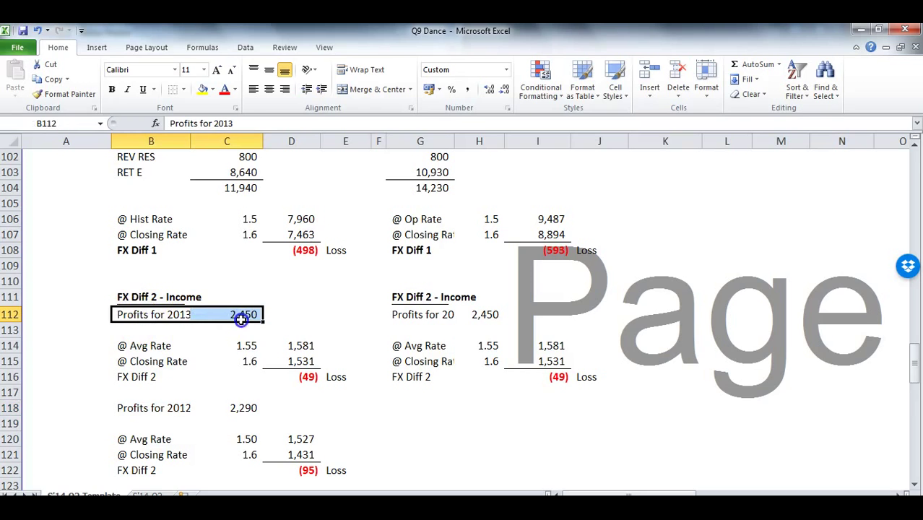
drag(217, 408, 137, 408)
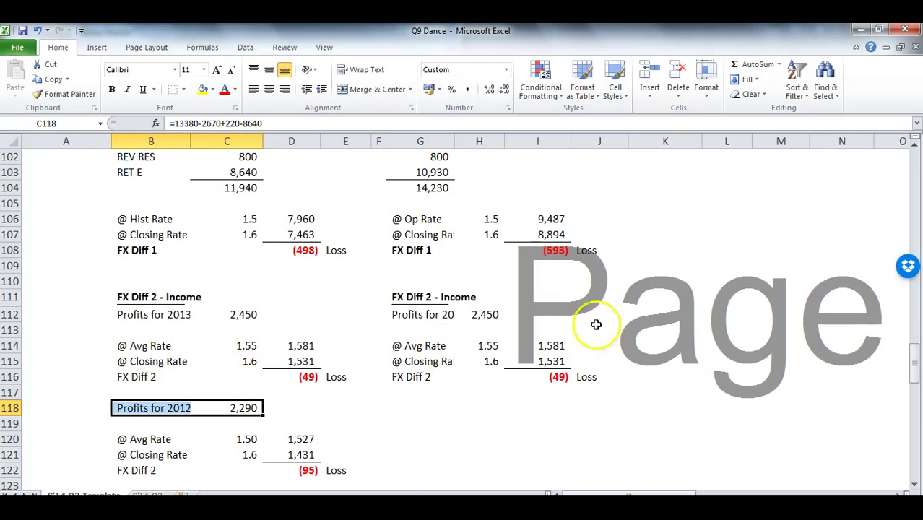
click(903, 361)
drag(913, 361, 915, 174)
click(786, 276)
drag(786, 276, 795, 241)
scroll(813, 249, up, 1)
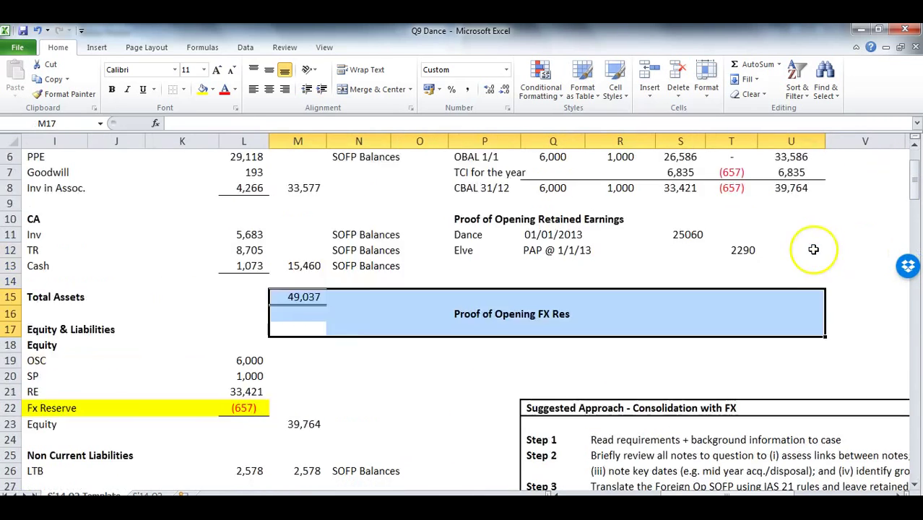
scroll(813, 249, up, 1)
Divide Elve's opening profit in T12 by the 2012 average rate to get 1526.67.
click(741, 293)
key(F2)
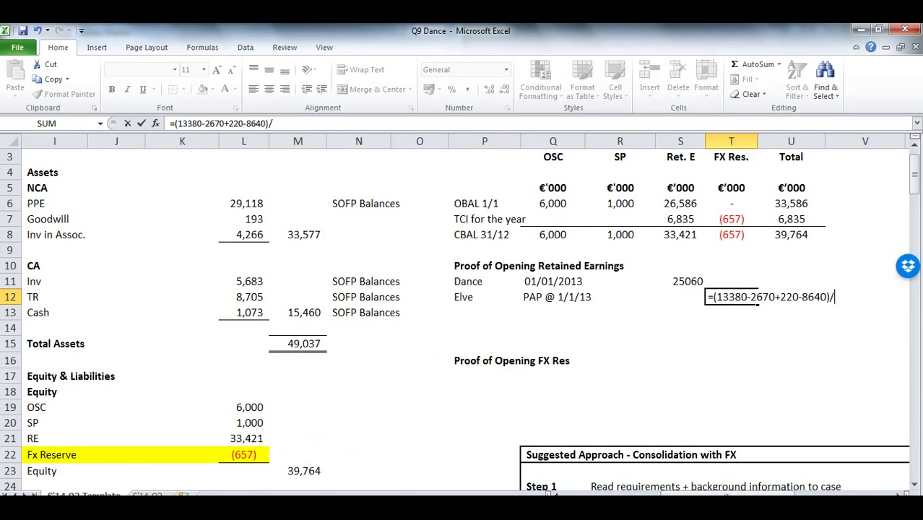
click(300, 505)
scroll(276, 296, down, 10)
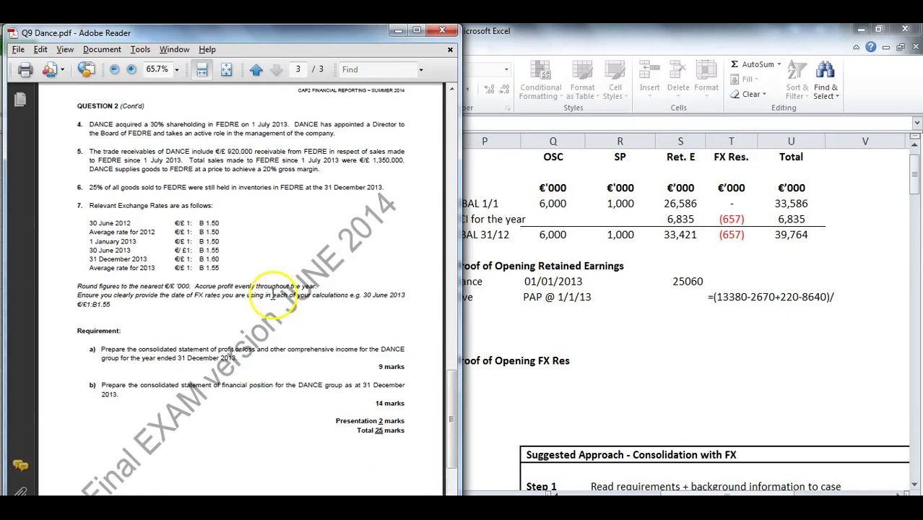
drag(133, 231, 217, 235)
click(731, 296)
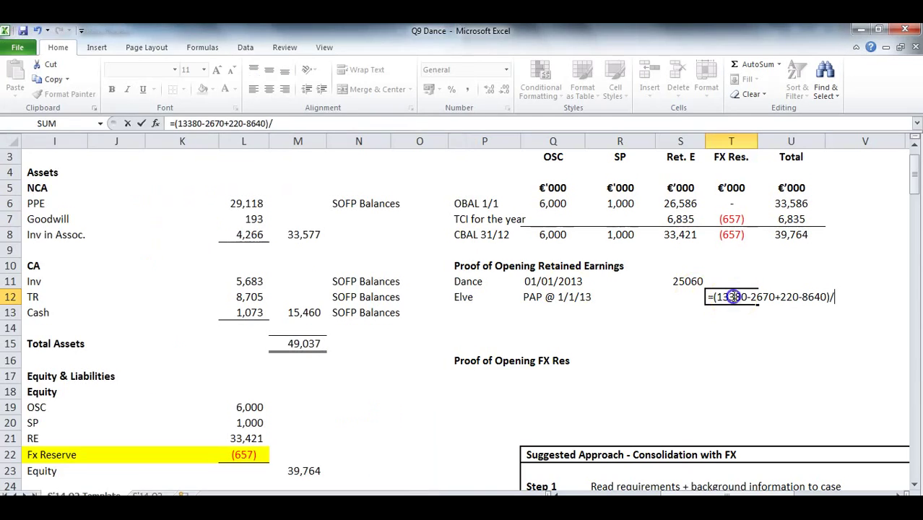
text(5)
key(Return)
Link S12 to T12 and round Elve's Ret. E figure to 1527.
key(Up)
key(Left)
text(=)
key(Right)
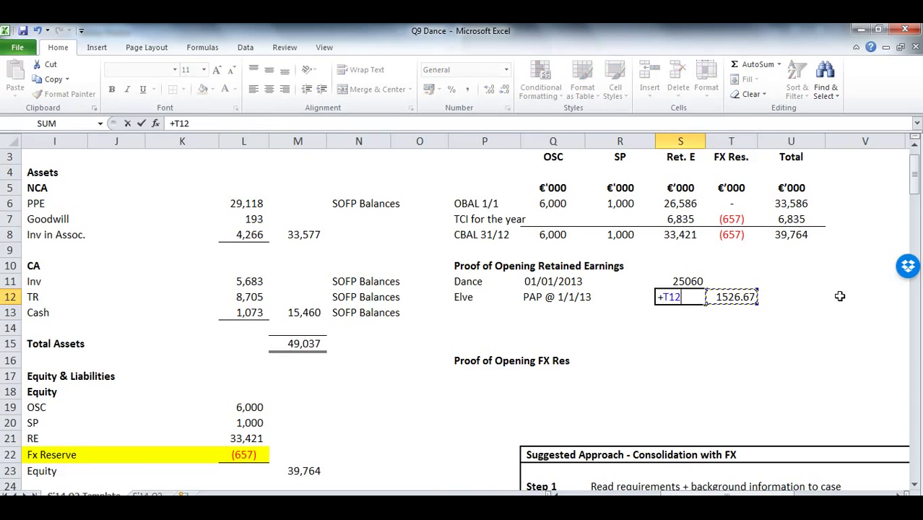
key(Return)
key(Up)
click(501, 89)
click(502, 89)
Total S11:S12 in S13 as 26,587 in Comma style and compare it with the 26,586 opening balance.
click(701, 312)
text(=SUM()
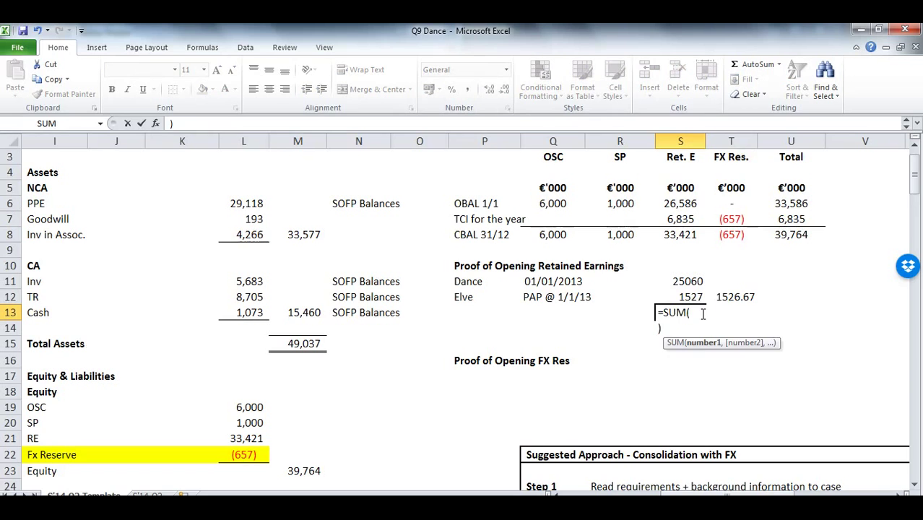
key(Up)
key(Up)
key(shift+Down)
key(Return)
click(699, 312)
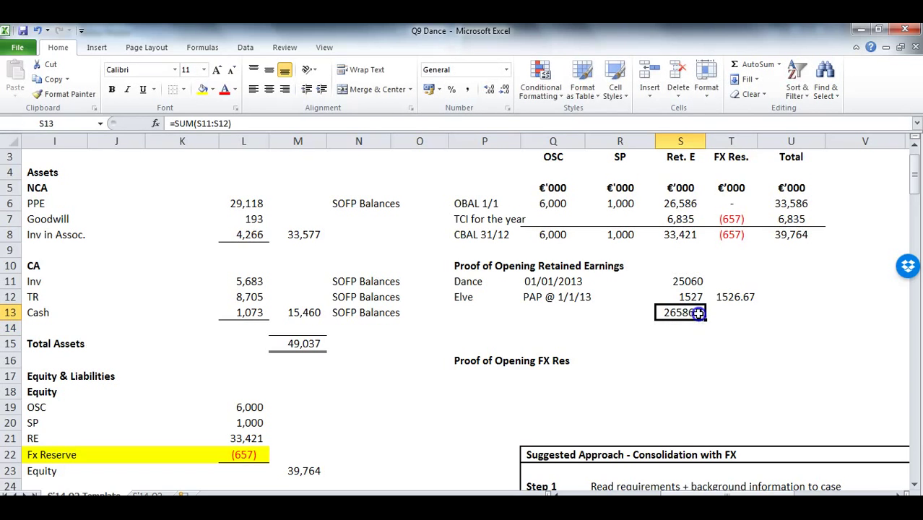
click(473, 91)
click(505, 92)
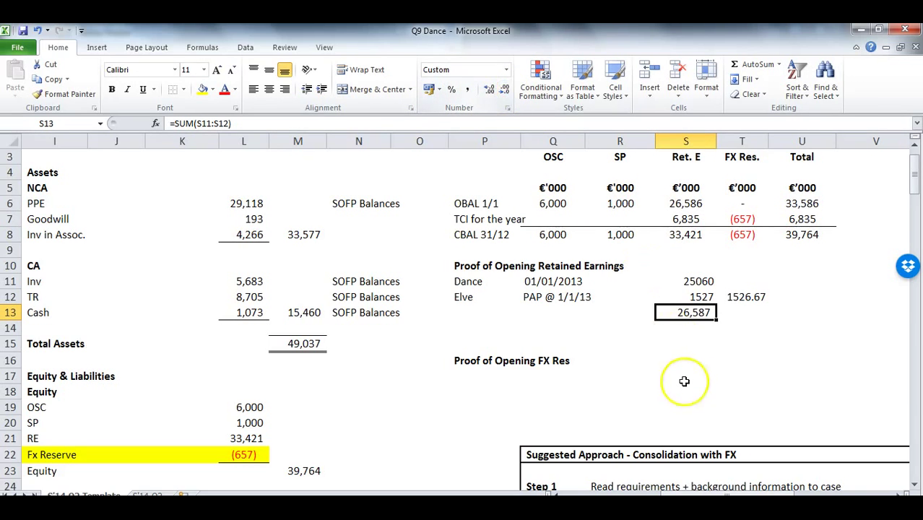
click(693, 204)
click(693, 312)
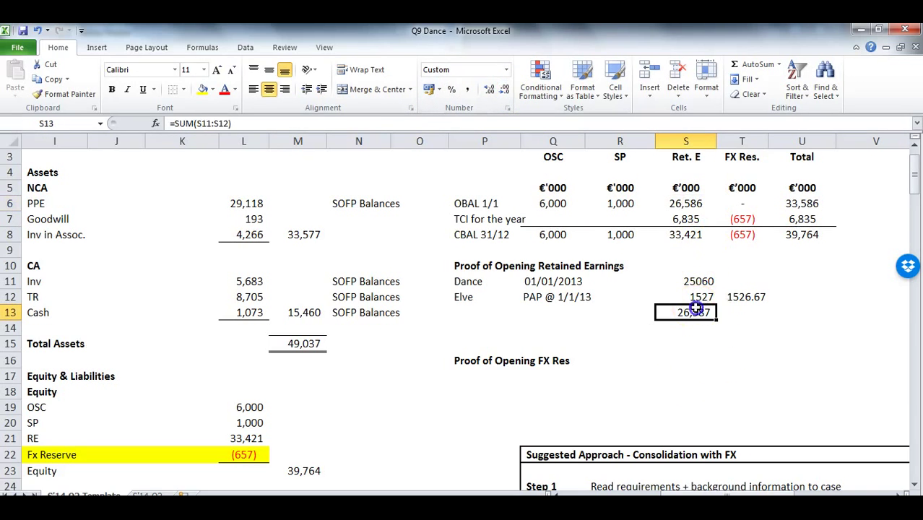
click(183, 88)
Review the retained earnings proof rows and the Ret. E opening, TCI and closing figures.
click(201, 138)
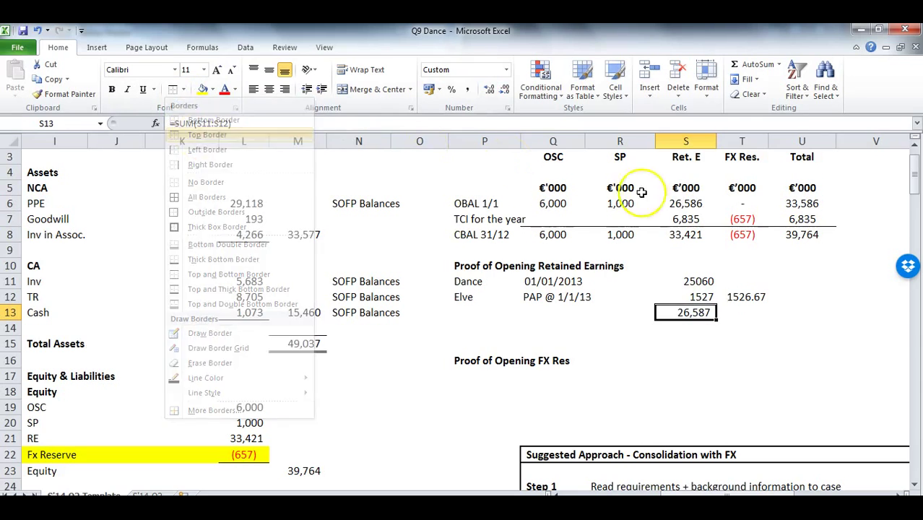
drag(498, 283, 721, 283)
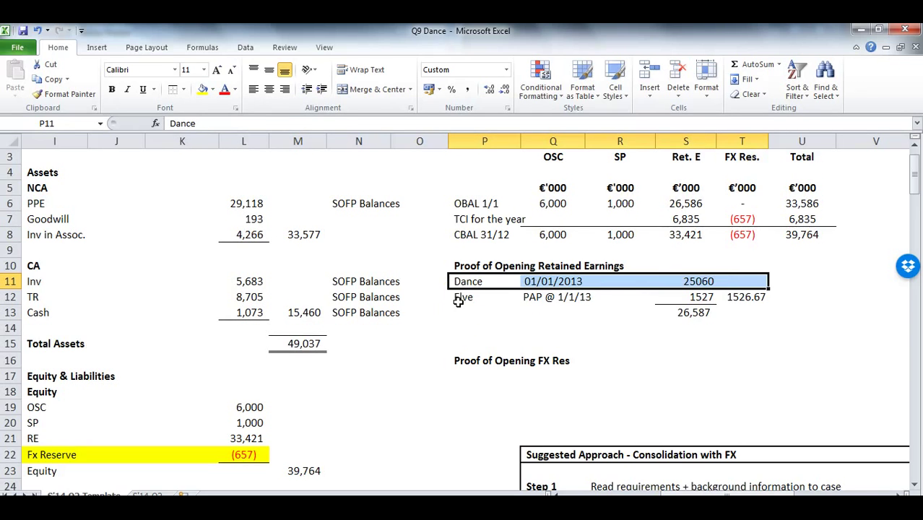
click(691, 313)
drag(690, 203, 700, 238)
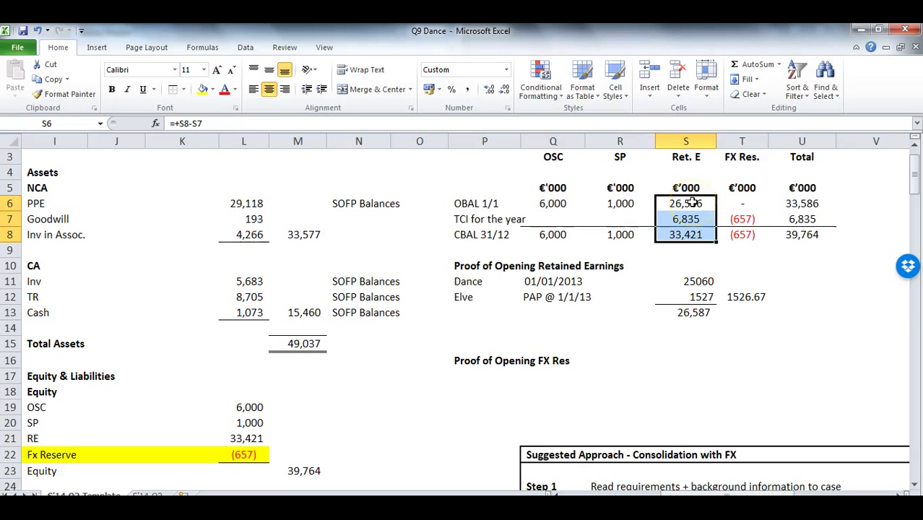
click(751, 215)
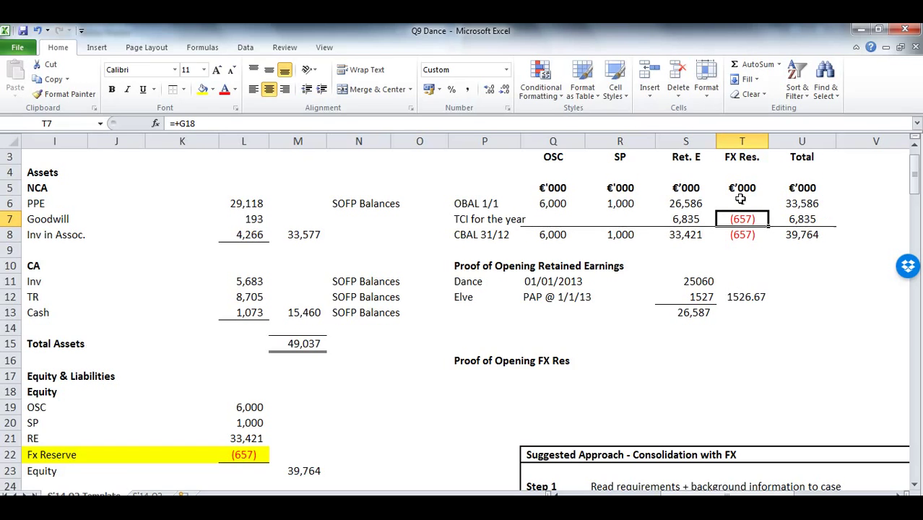
Label row P17 'Elve' with the question 'PY FX Diff?' beside it in Q17.
click(507, 376)
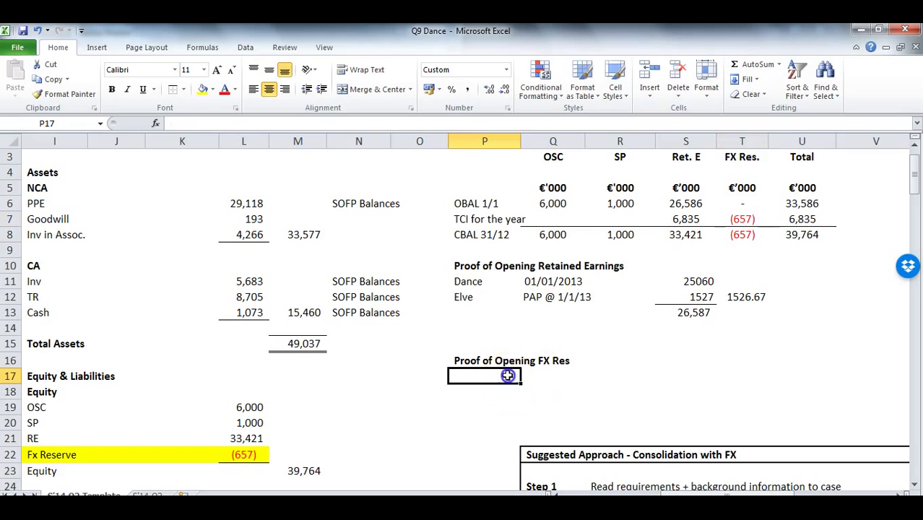
text(Elve)
key(Tab)
text(PY)
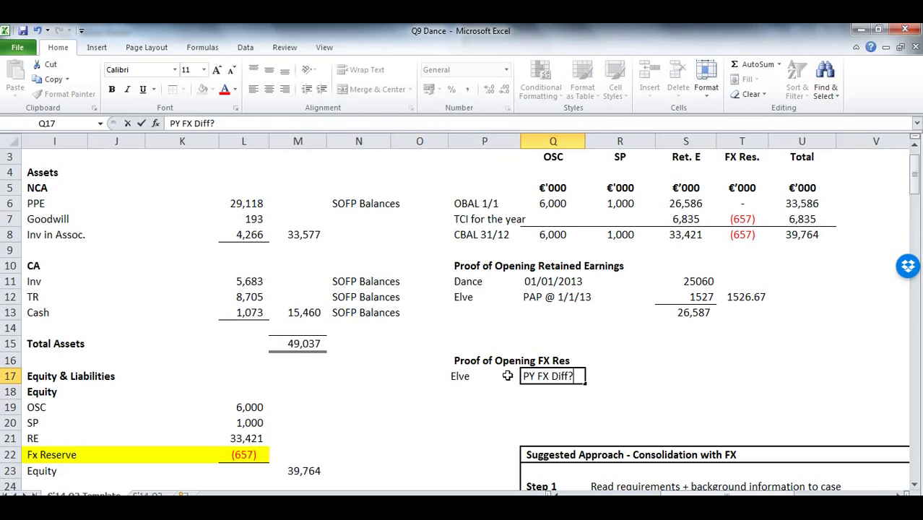
key(Return)
scroll(383, 312, down, 10)
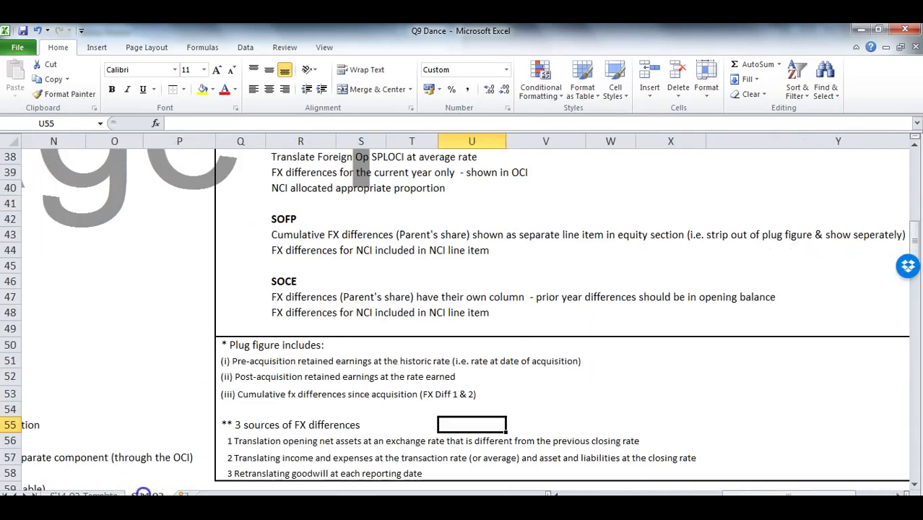
scroll(480, 470, up, 1)
scroll(577, 480, down, 1)
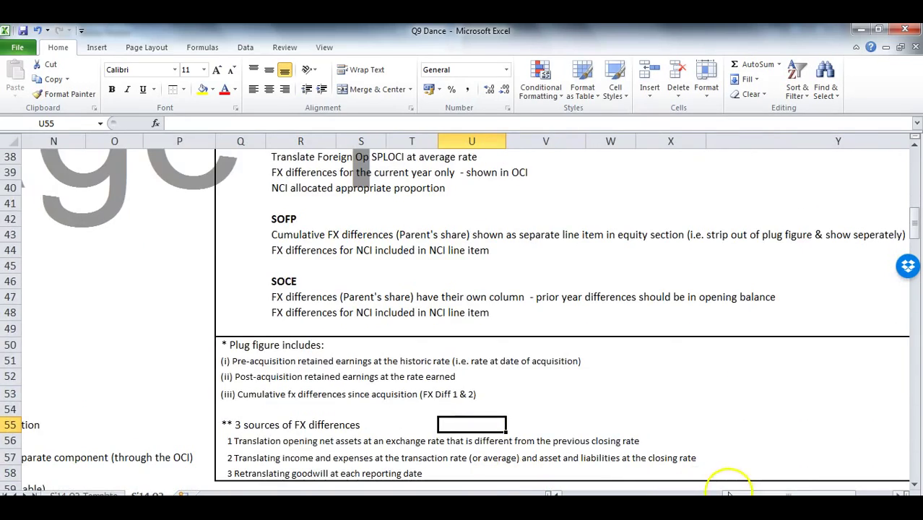
scroll(731, 480, left, 6)
scroll(617, 394, down, 7)
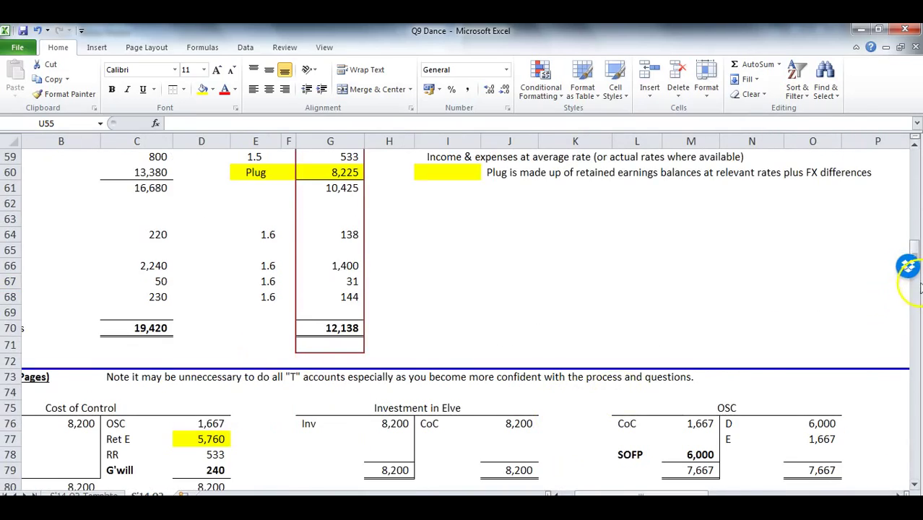
drag(915, 247, 916, 318)
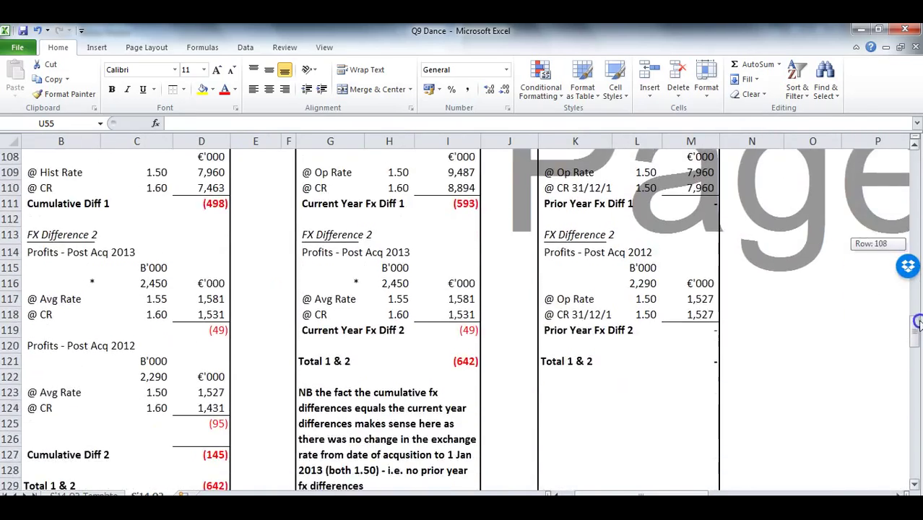
scroll(628, 382, up, 3)
drag(566, 190, 643, 485)
scroll(401, 349, down, 2)
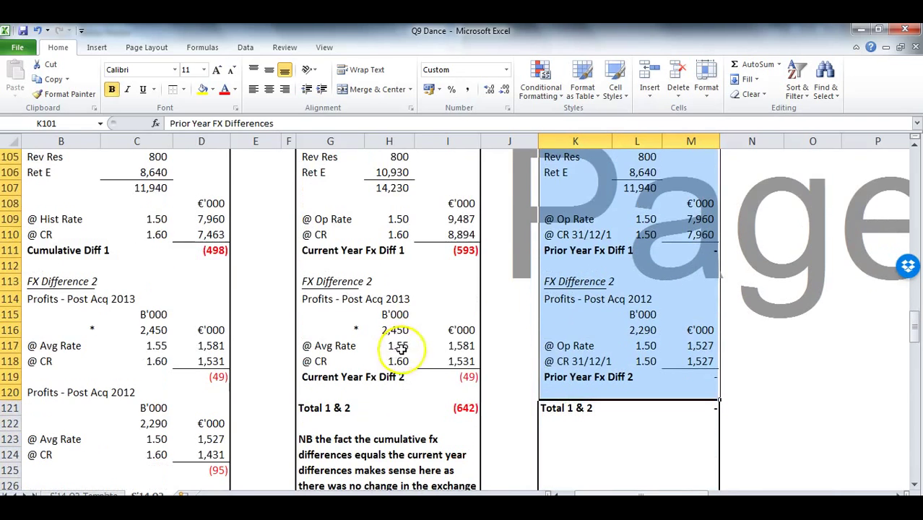
click(458, 405)
scroll(646, 339, up, 2)
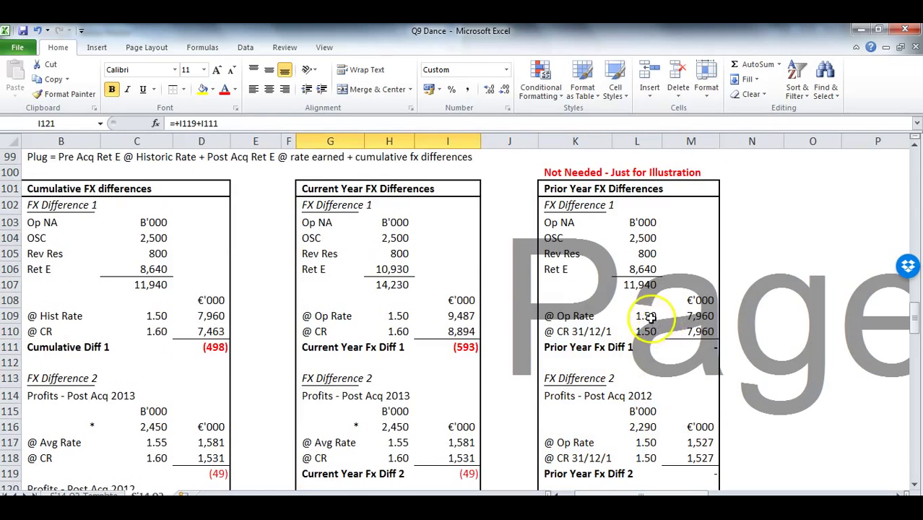
drag(652, 318, 656, 332)
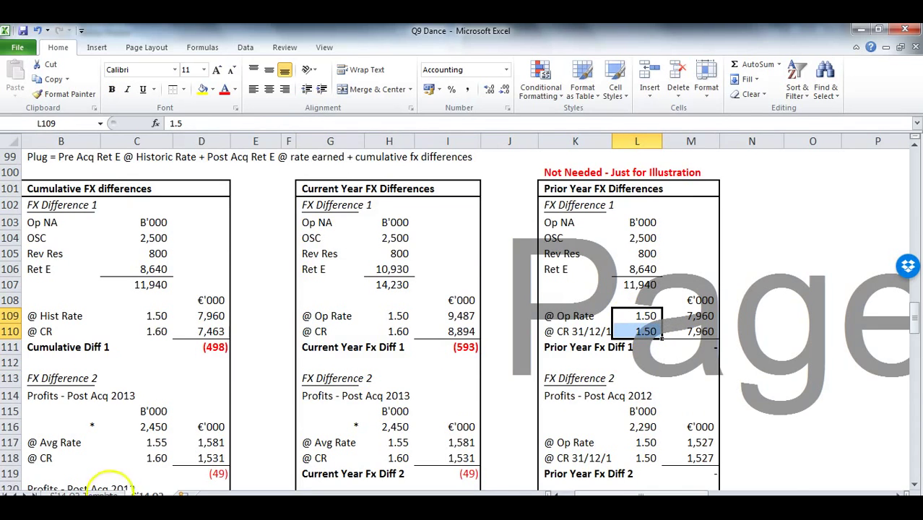
click(109, 495)
scroll(462, 325, down, 3)
drag(730, 495, 680, 495)
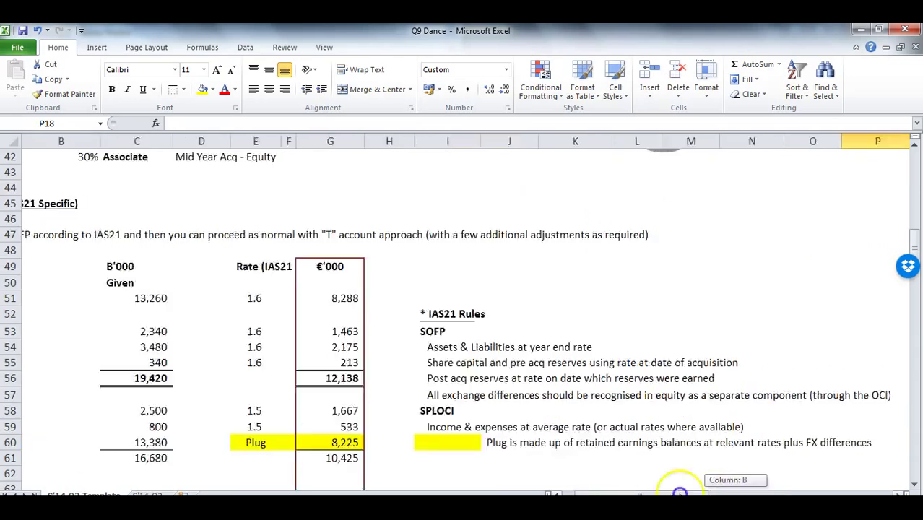
scroll(504, 382, down, 17)
scroll(511, 370, down, 15)
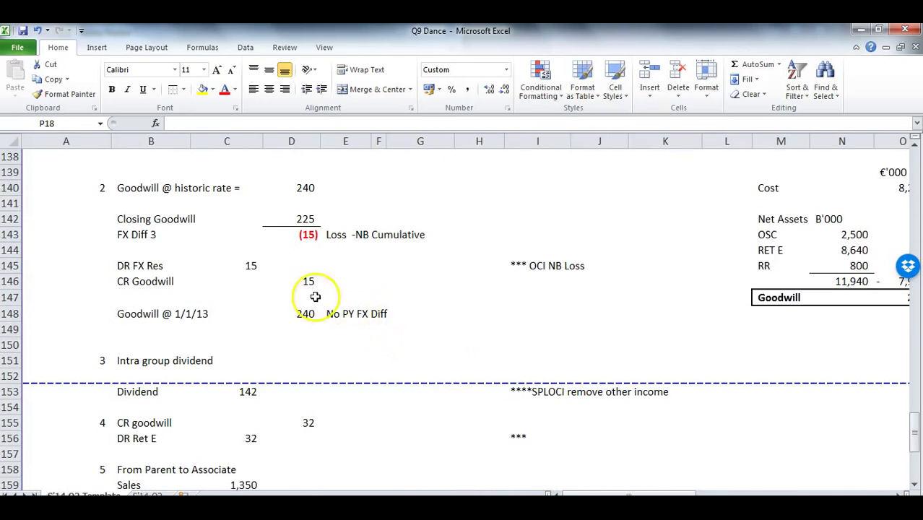
drag(532, 265, 299, 260)
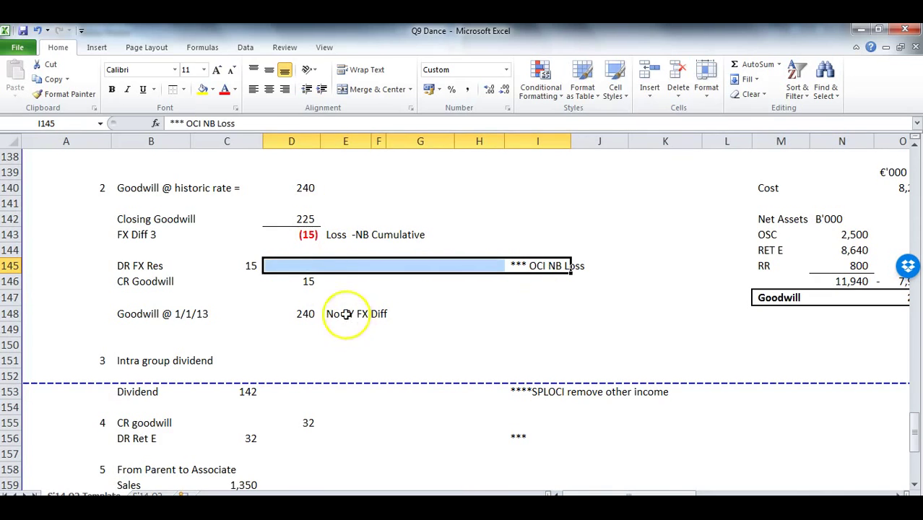
drag(340, 314, 394, 313)
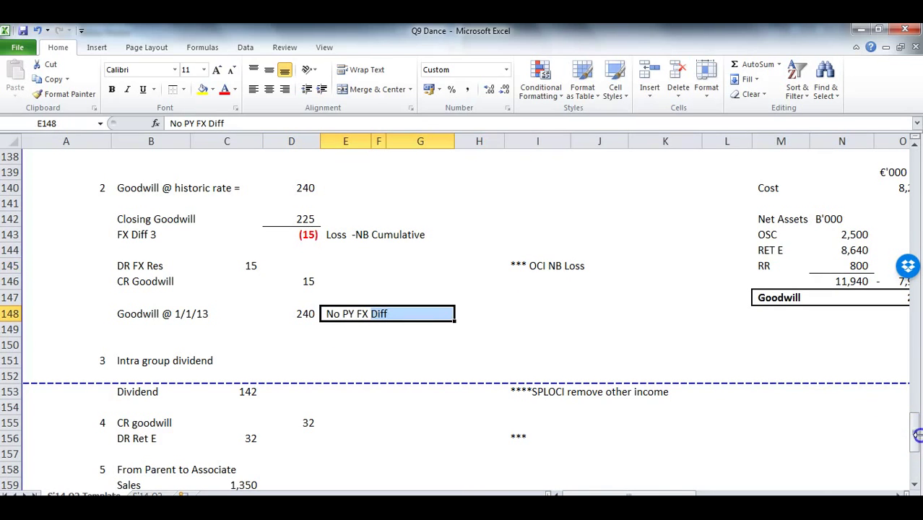
drag(914, 427, 917, 155)
drag(684, 494, 800, 492)
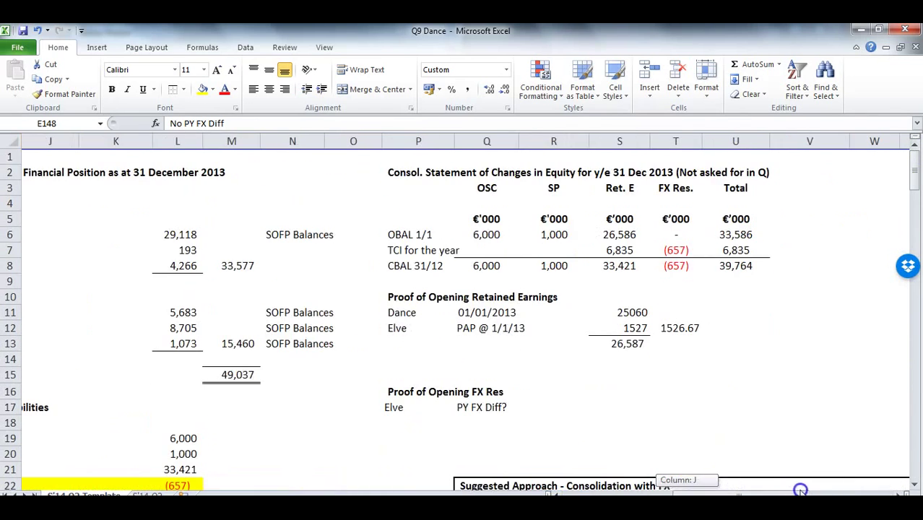
Answer the Elve line with 'No PY FX Diff' in S17, matching the nil opening FX reserve.
click(603, 406)
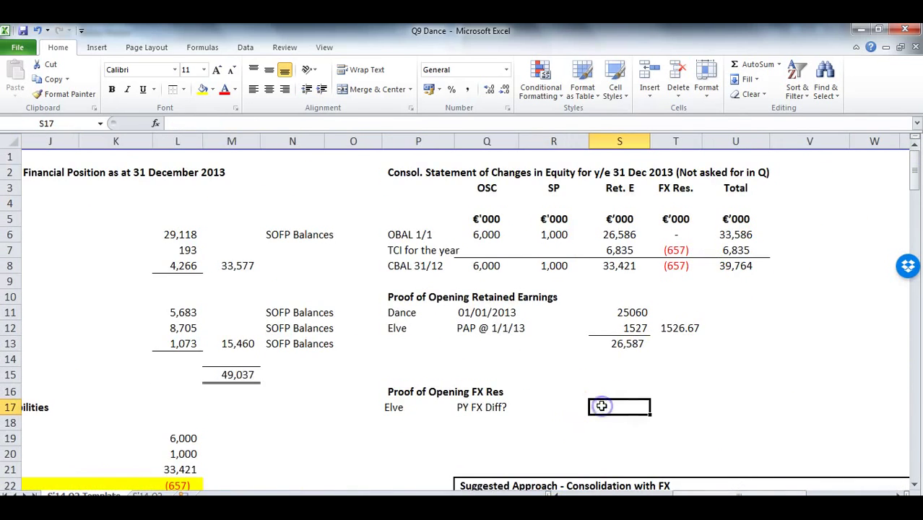
text(No PY)
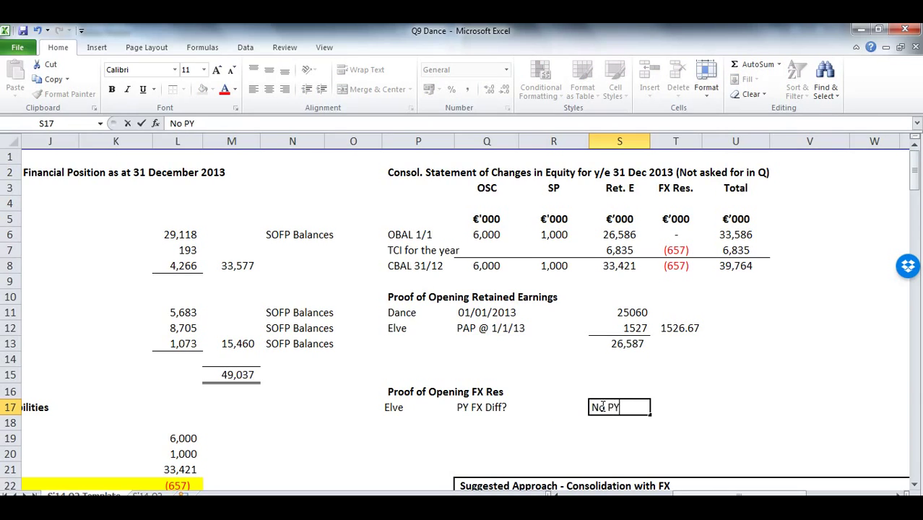
text( FX Diff)
key(Return)
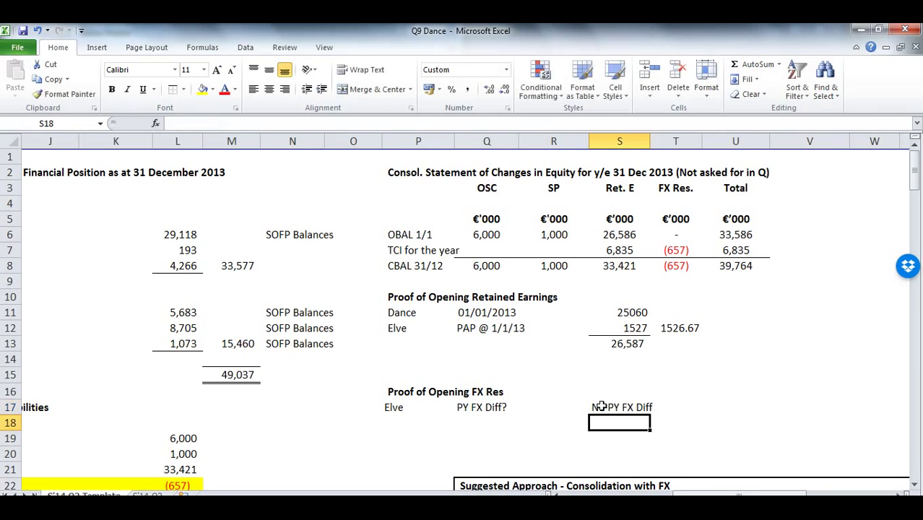
click(686, 234)
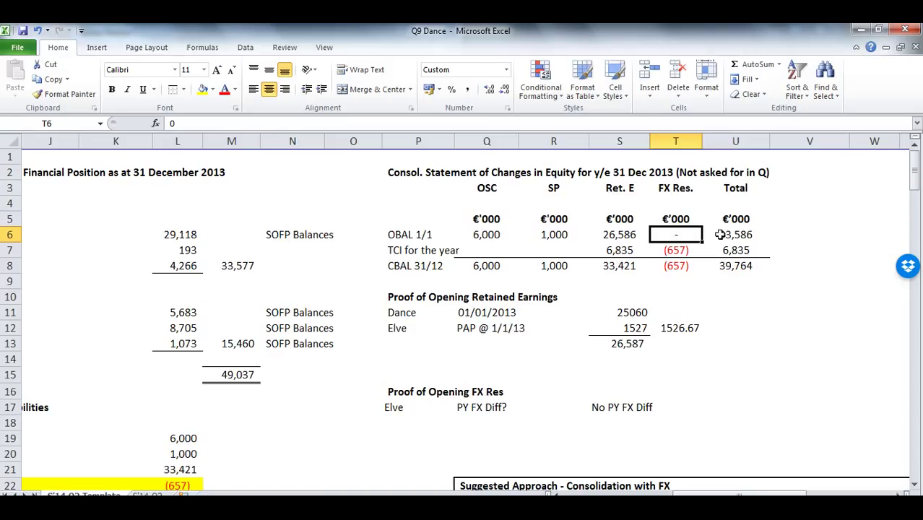
Review the SOCE rows for OBAL 1/1, TCI for the year and CBAL 31/12.
drag(484, 266, 718, 266)
drag(415, 250, 715, 250)
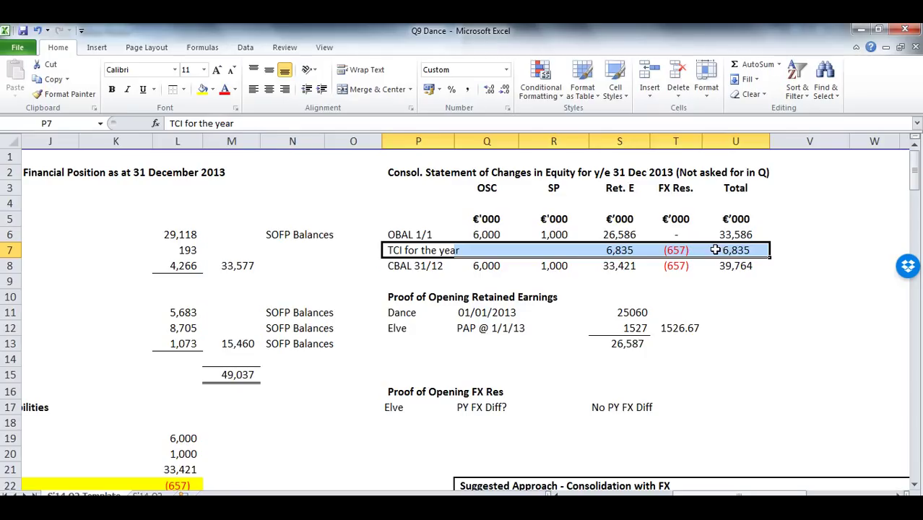
drag(437, 266, 719, 266)
drag(411, 250, 724, 249)
drag(408, 234, 715, 234)
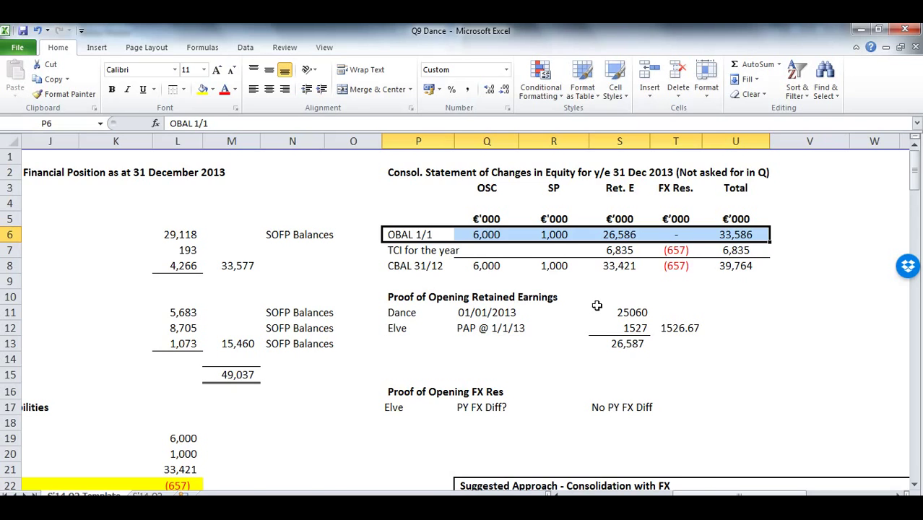
Hide the ribbon and highlight the Suggested Approach Steps 3, 4, 6 and 7 notes.
scroll(597, 305, down, 7)
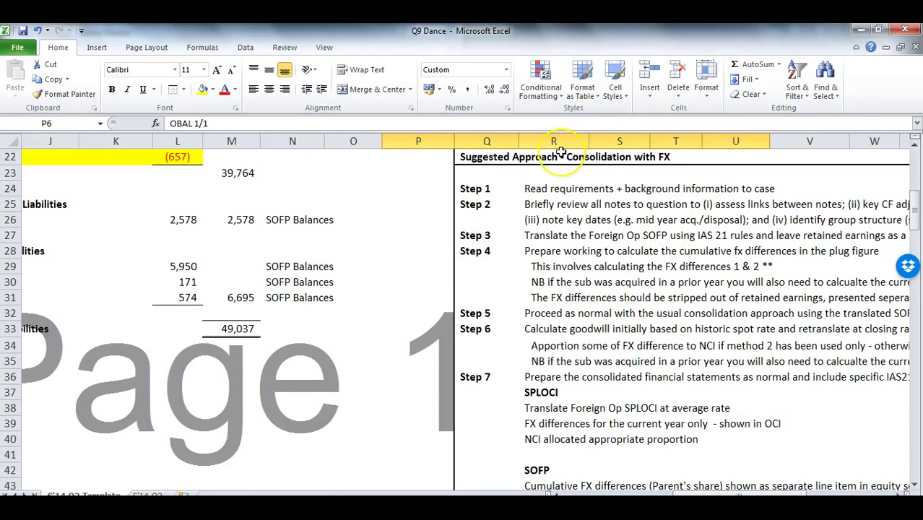
key(ctrl+F1)
drag(531, 252, 809, 319)
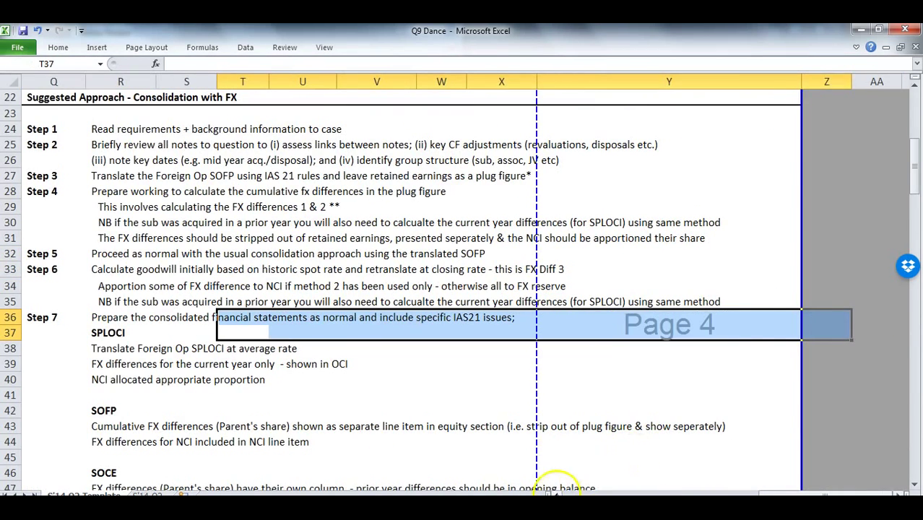
click(554, 489)
click(466, 265)
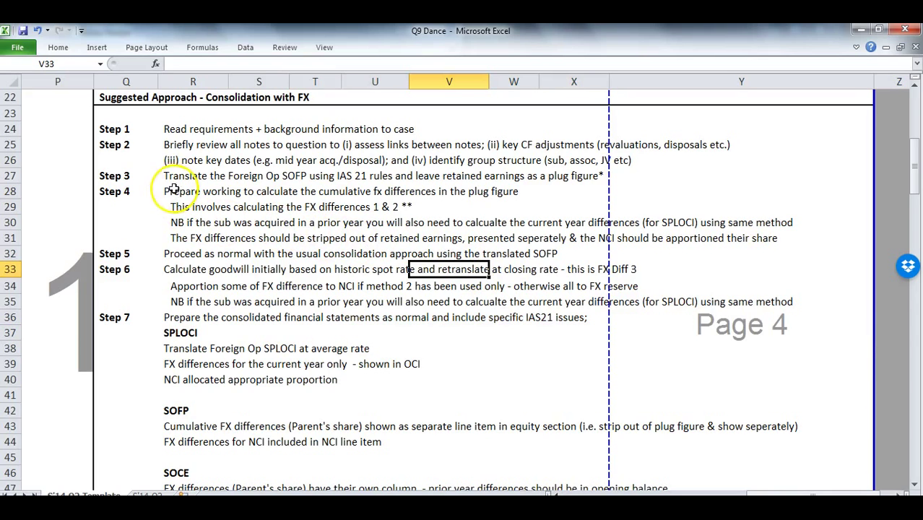
drag(173, 180, 383, 180)
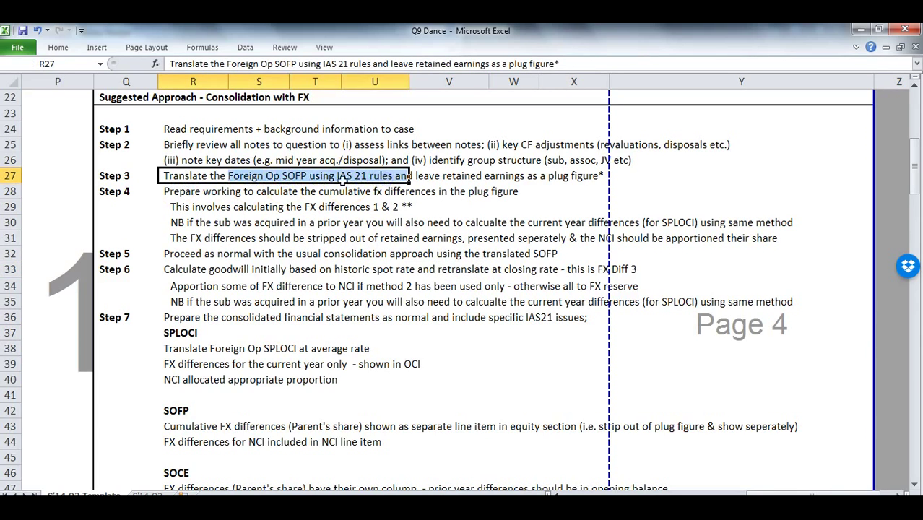
drag(181, 193, 388, 209)
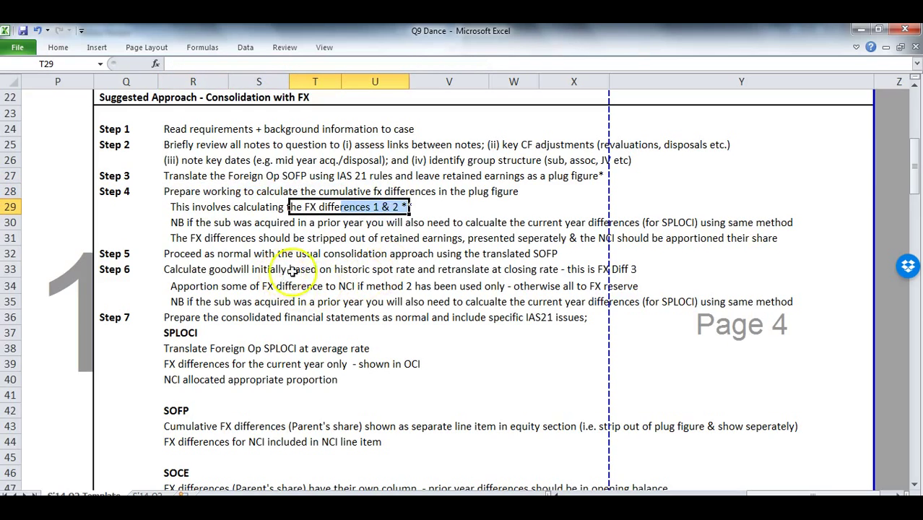